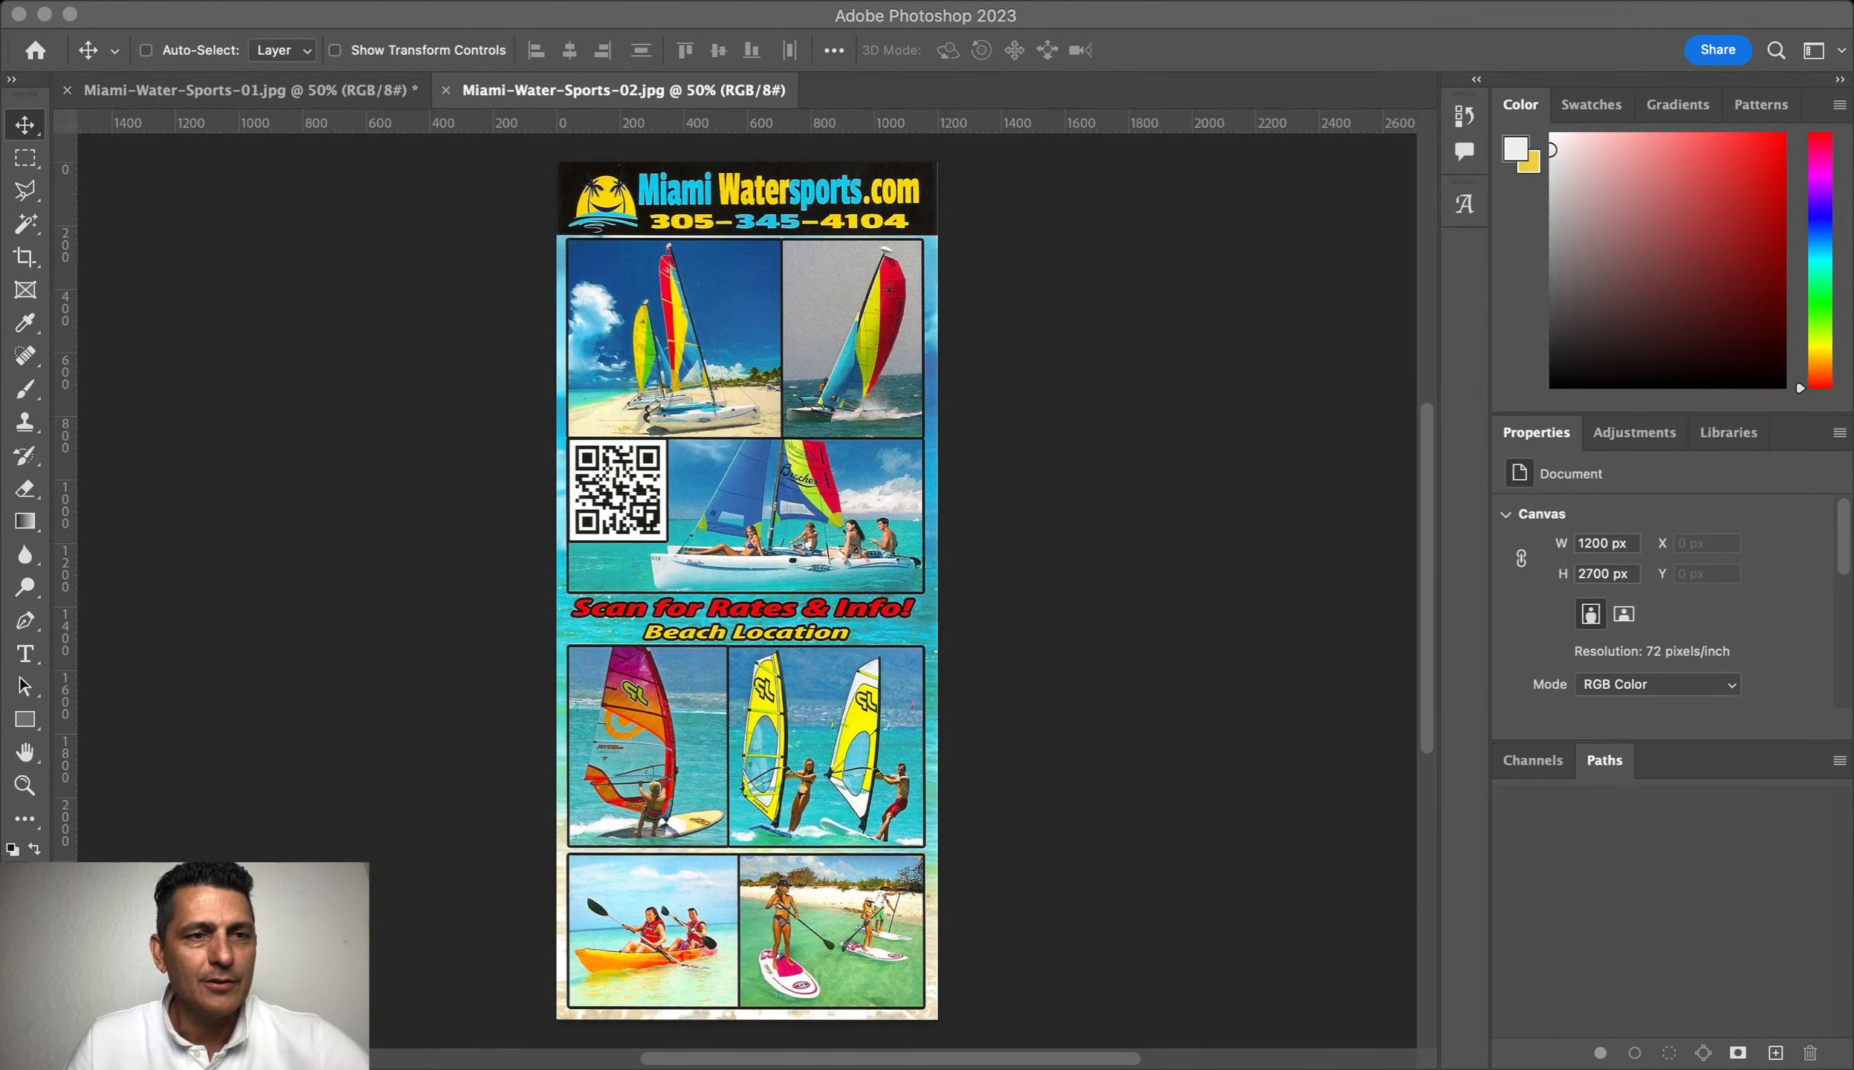
# Step: Unlock the flyer's Background layer so it becomes the editable pixel layer Layer 1
pyautogui.click(82, 206)
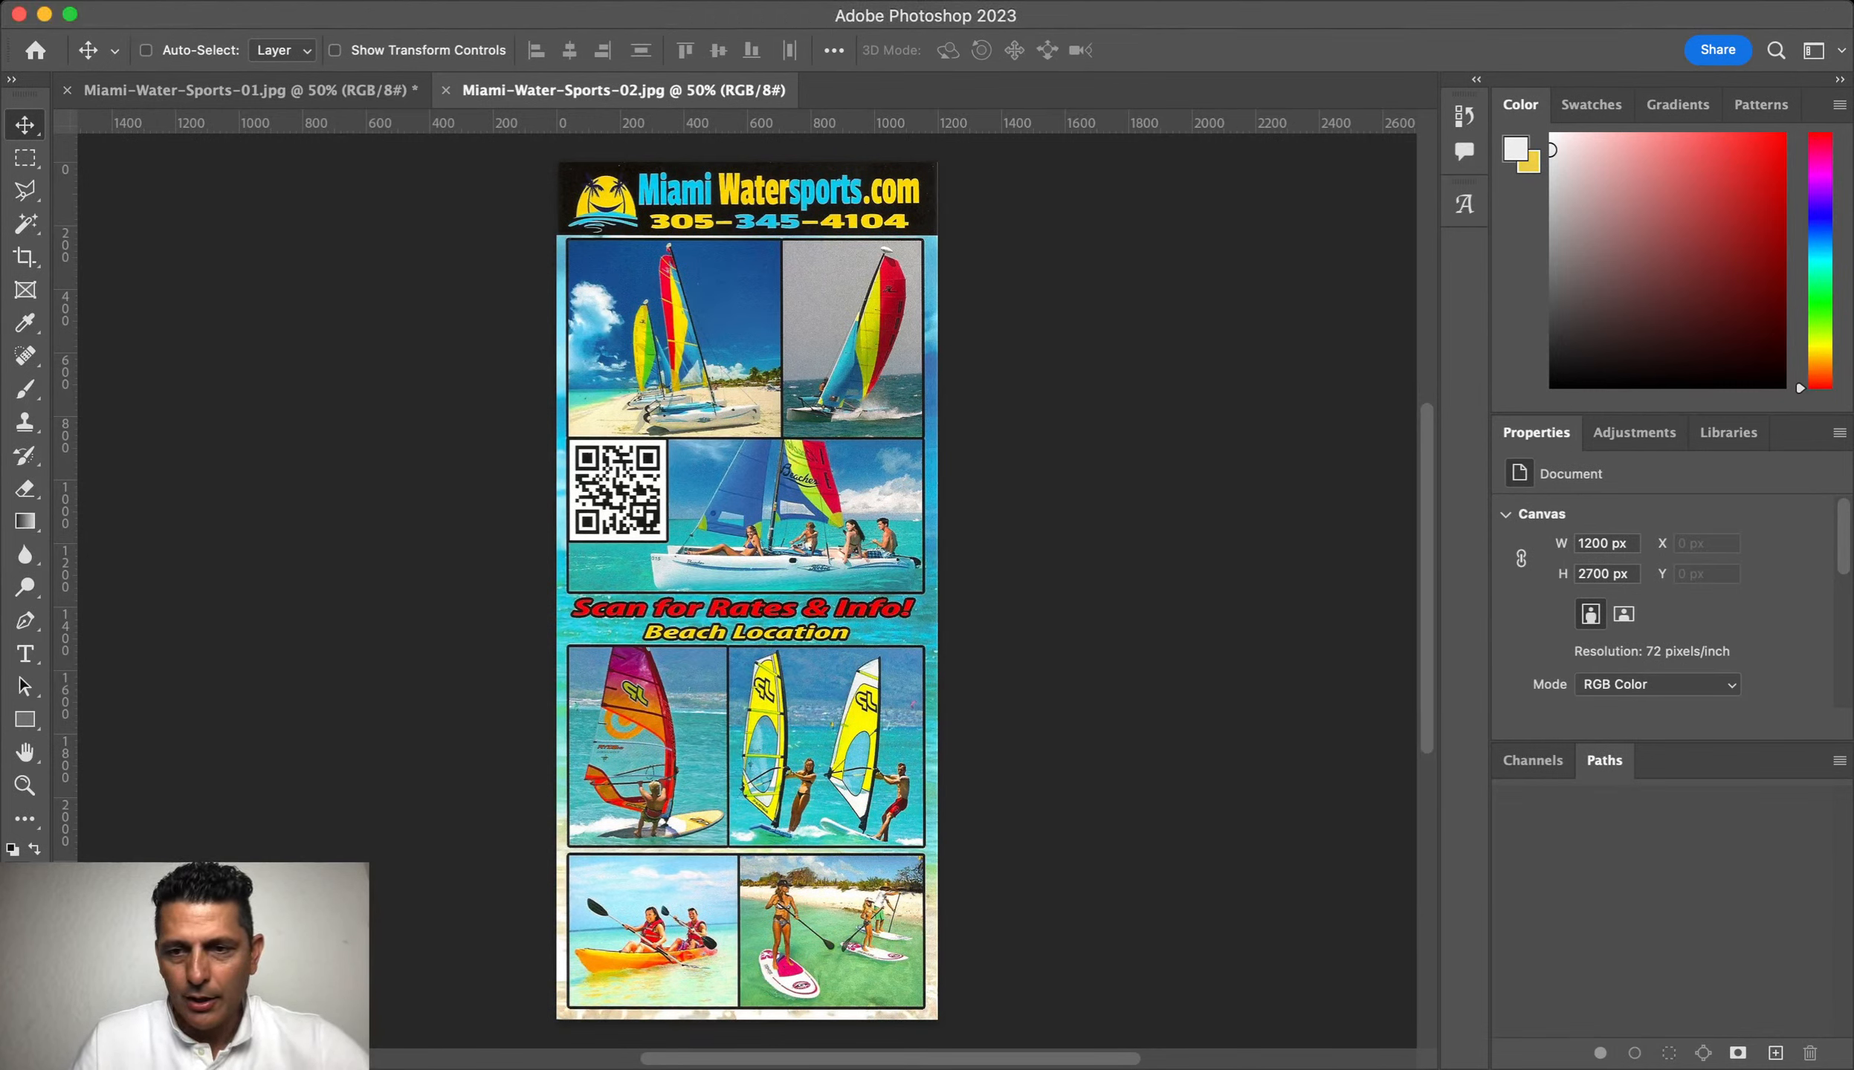
pyautogui.press('super+v')
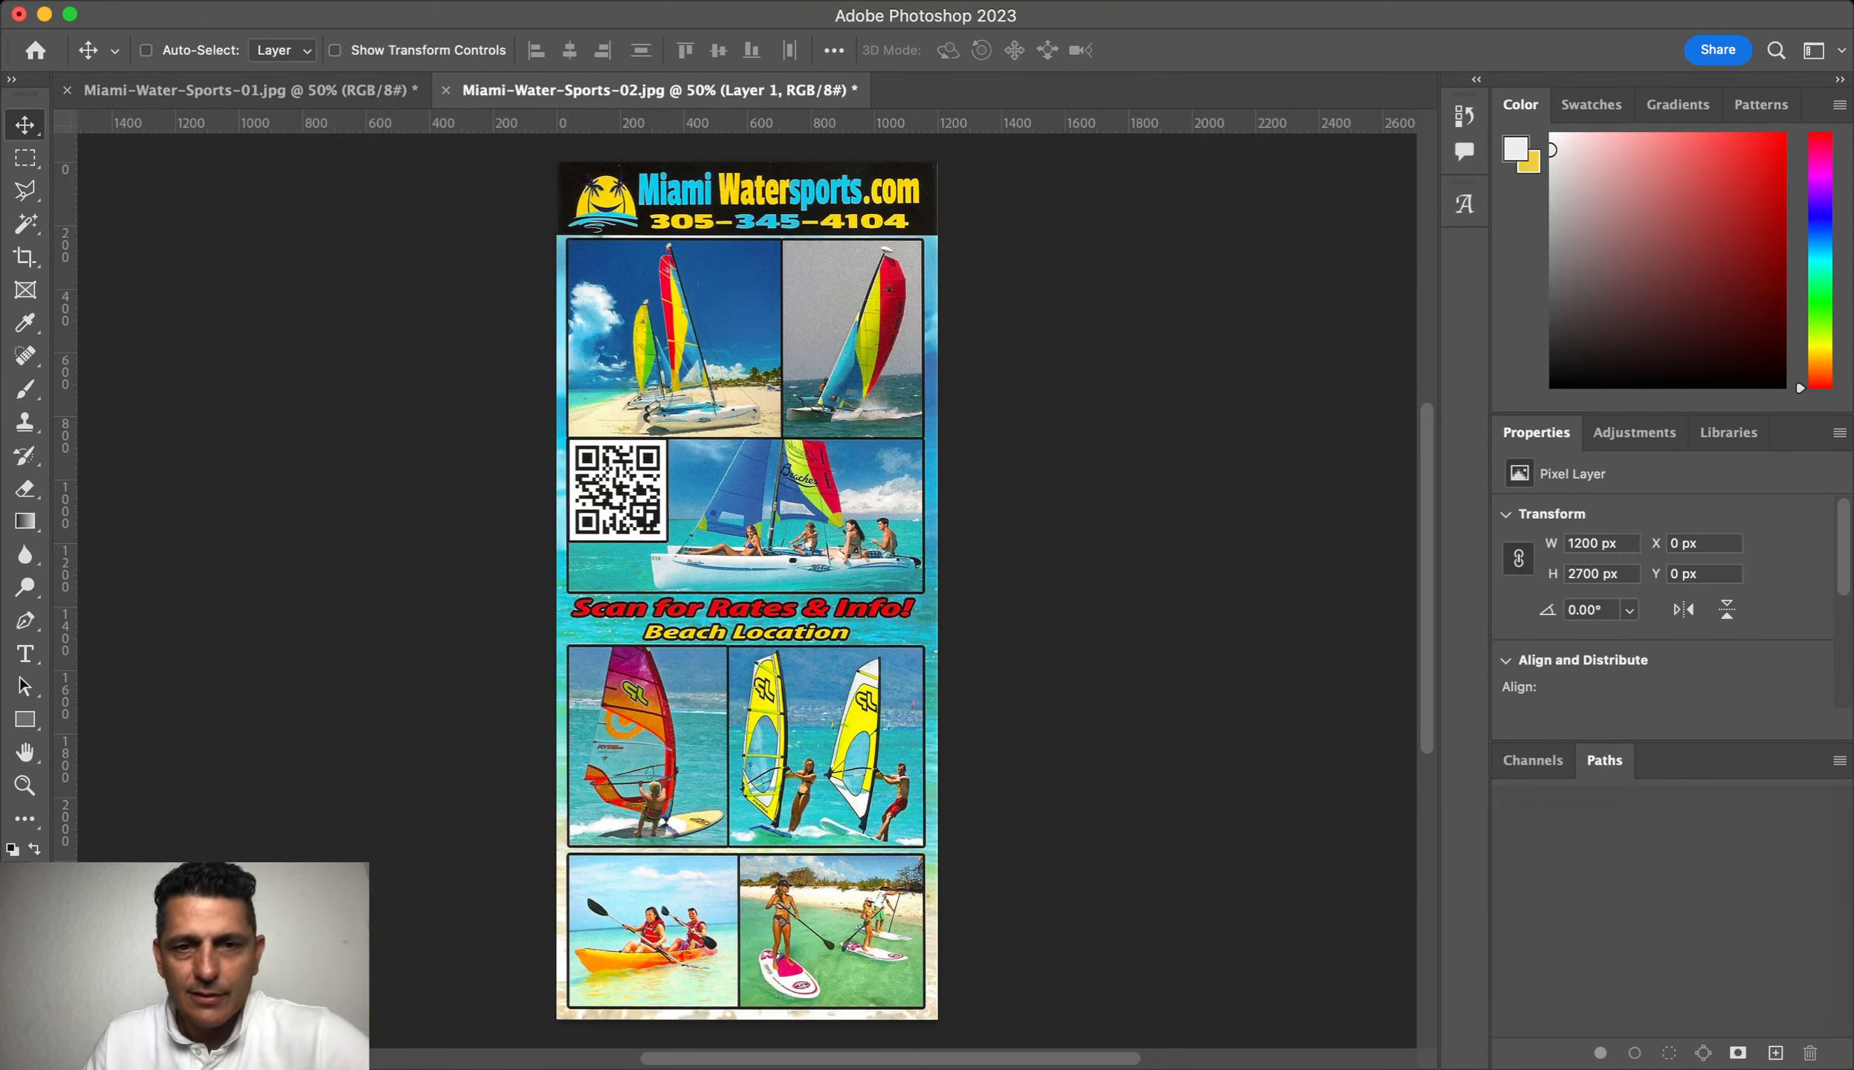
# Step: Set up the new blank document Untitled-1 with its guide layout and create it
pyautogui.press('super+n')
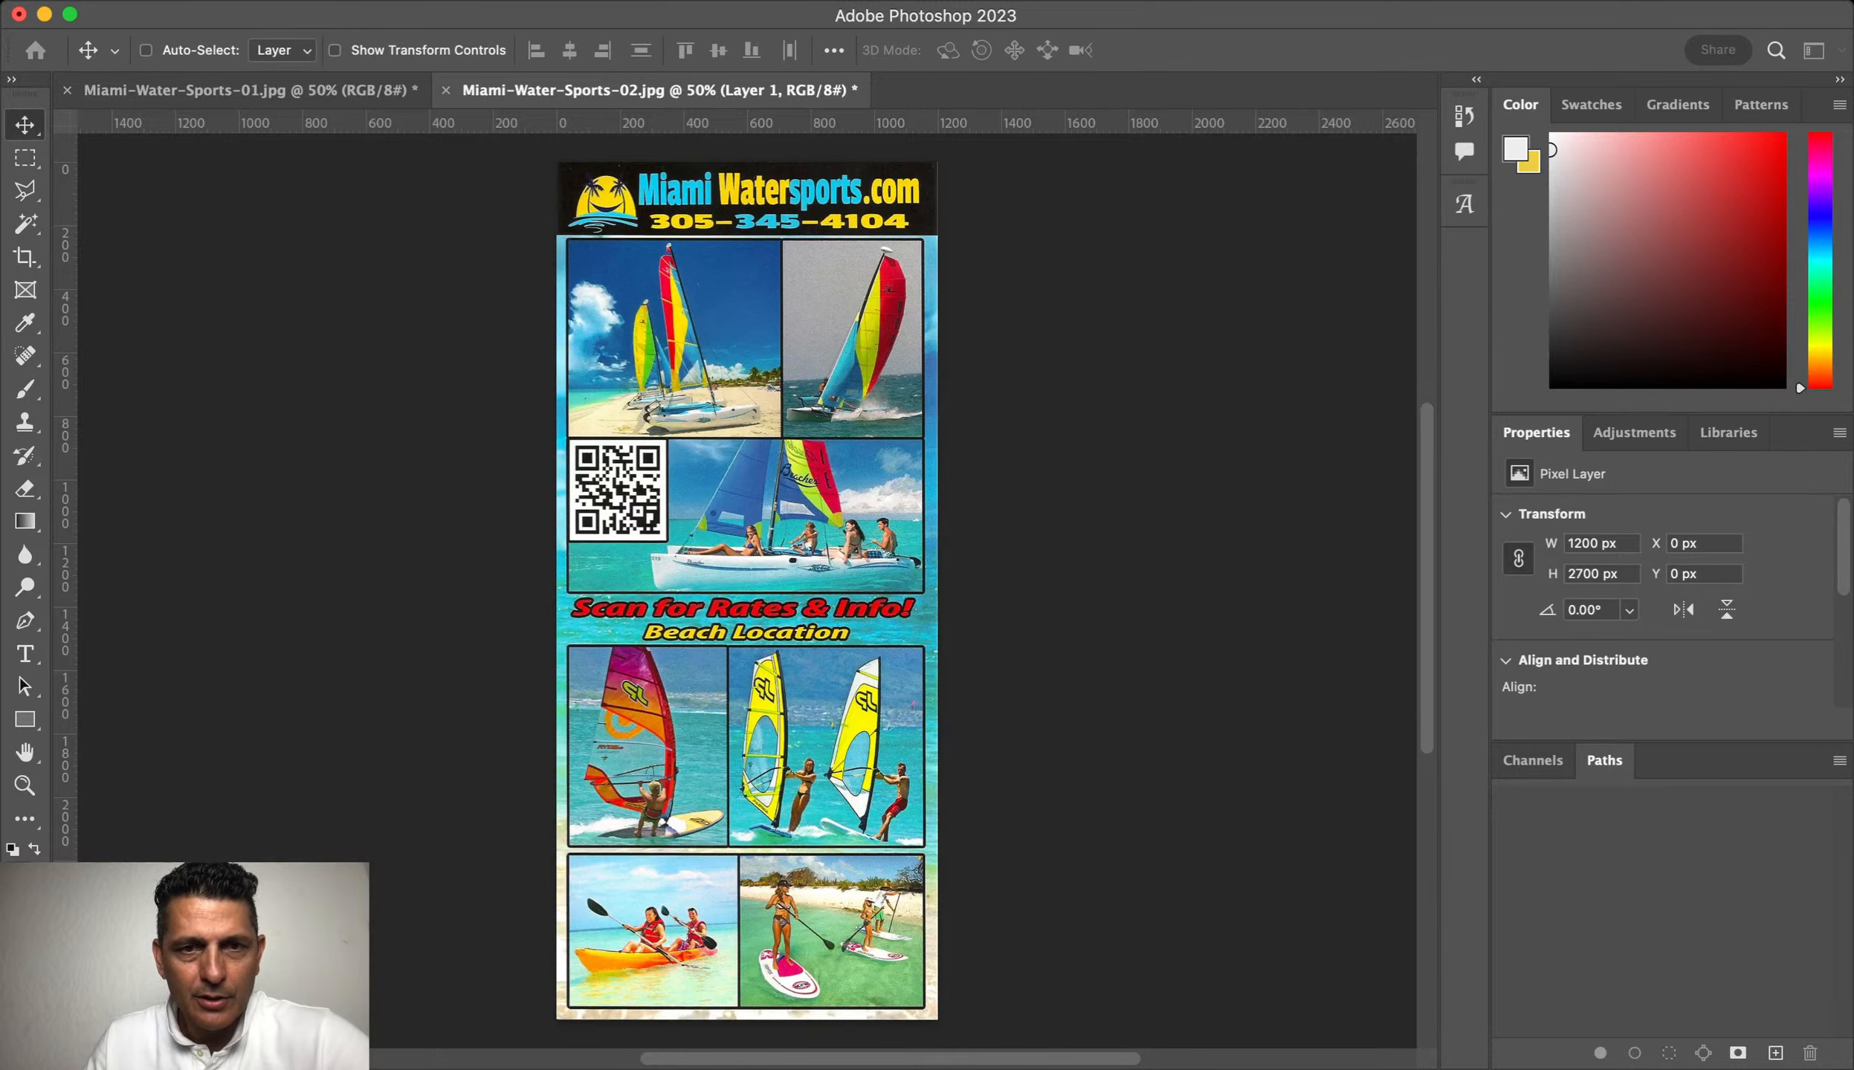
pyautogui.press('Return')
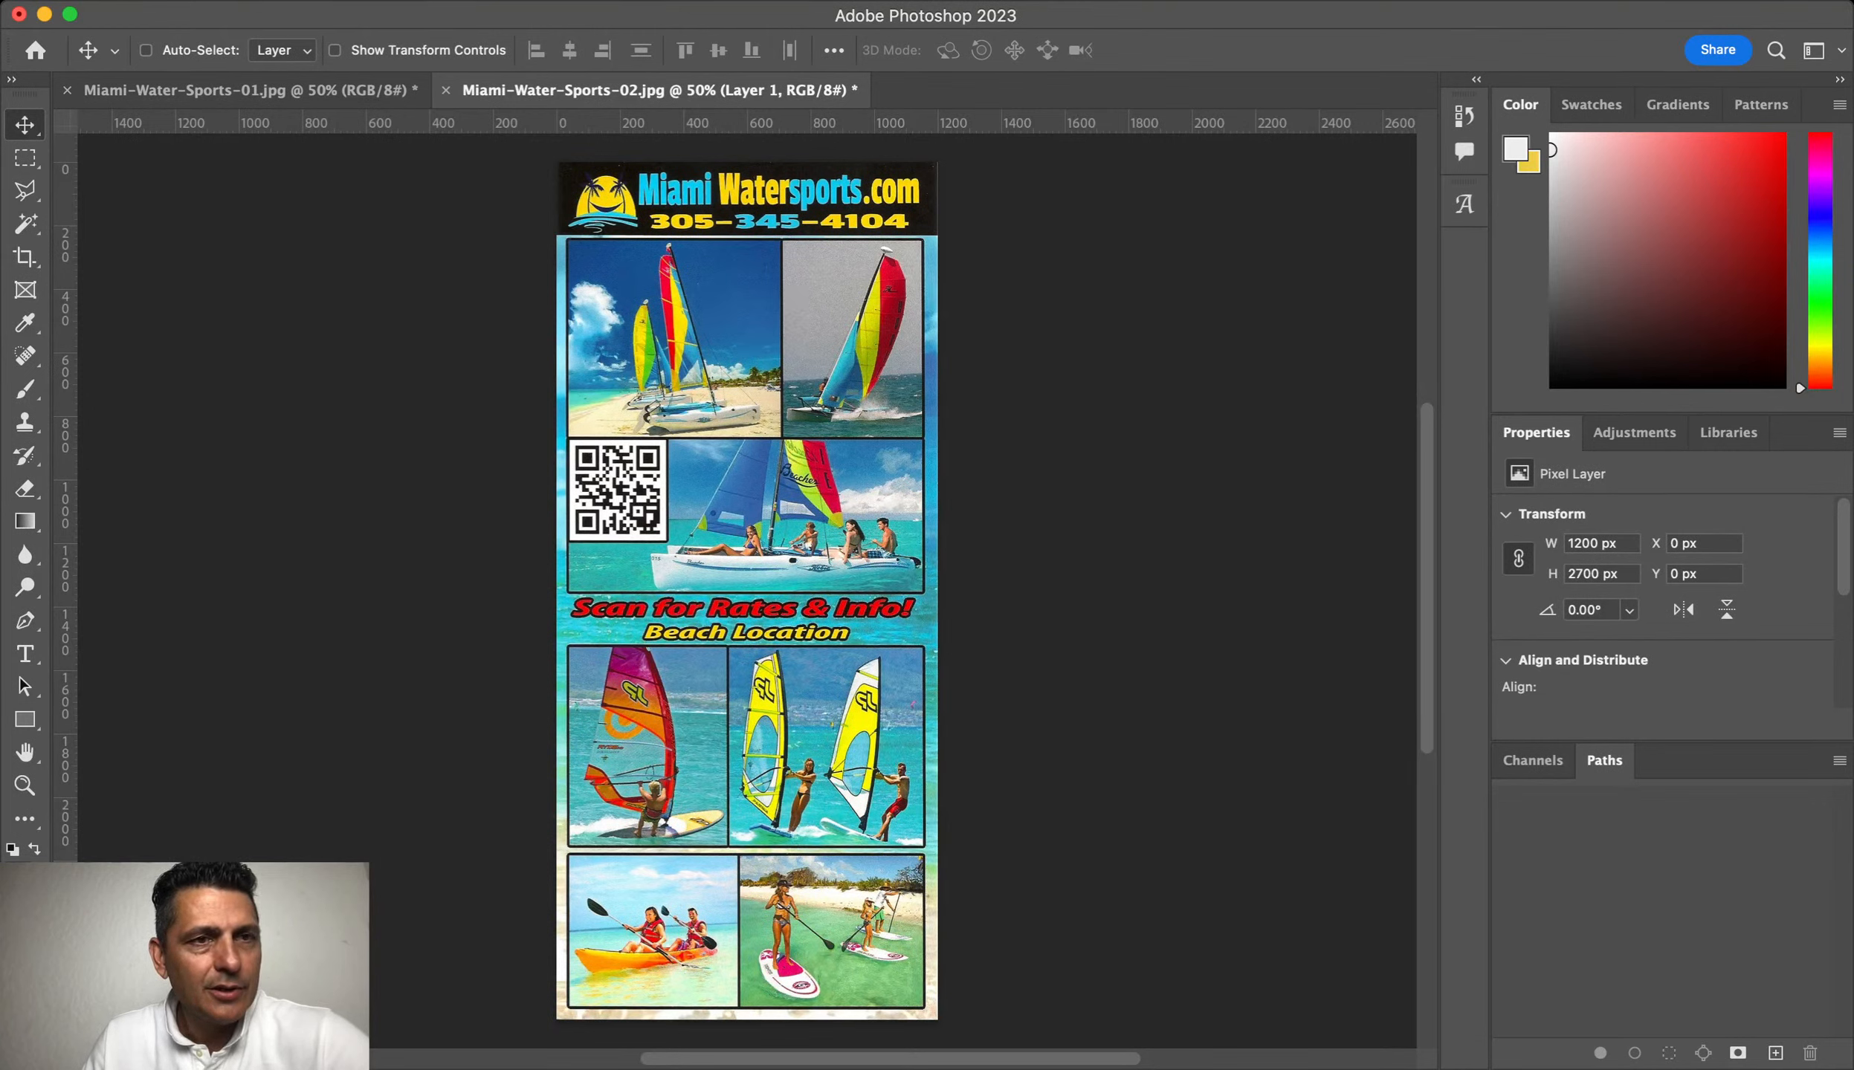
pyautogui.press('super+n')
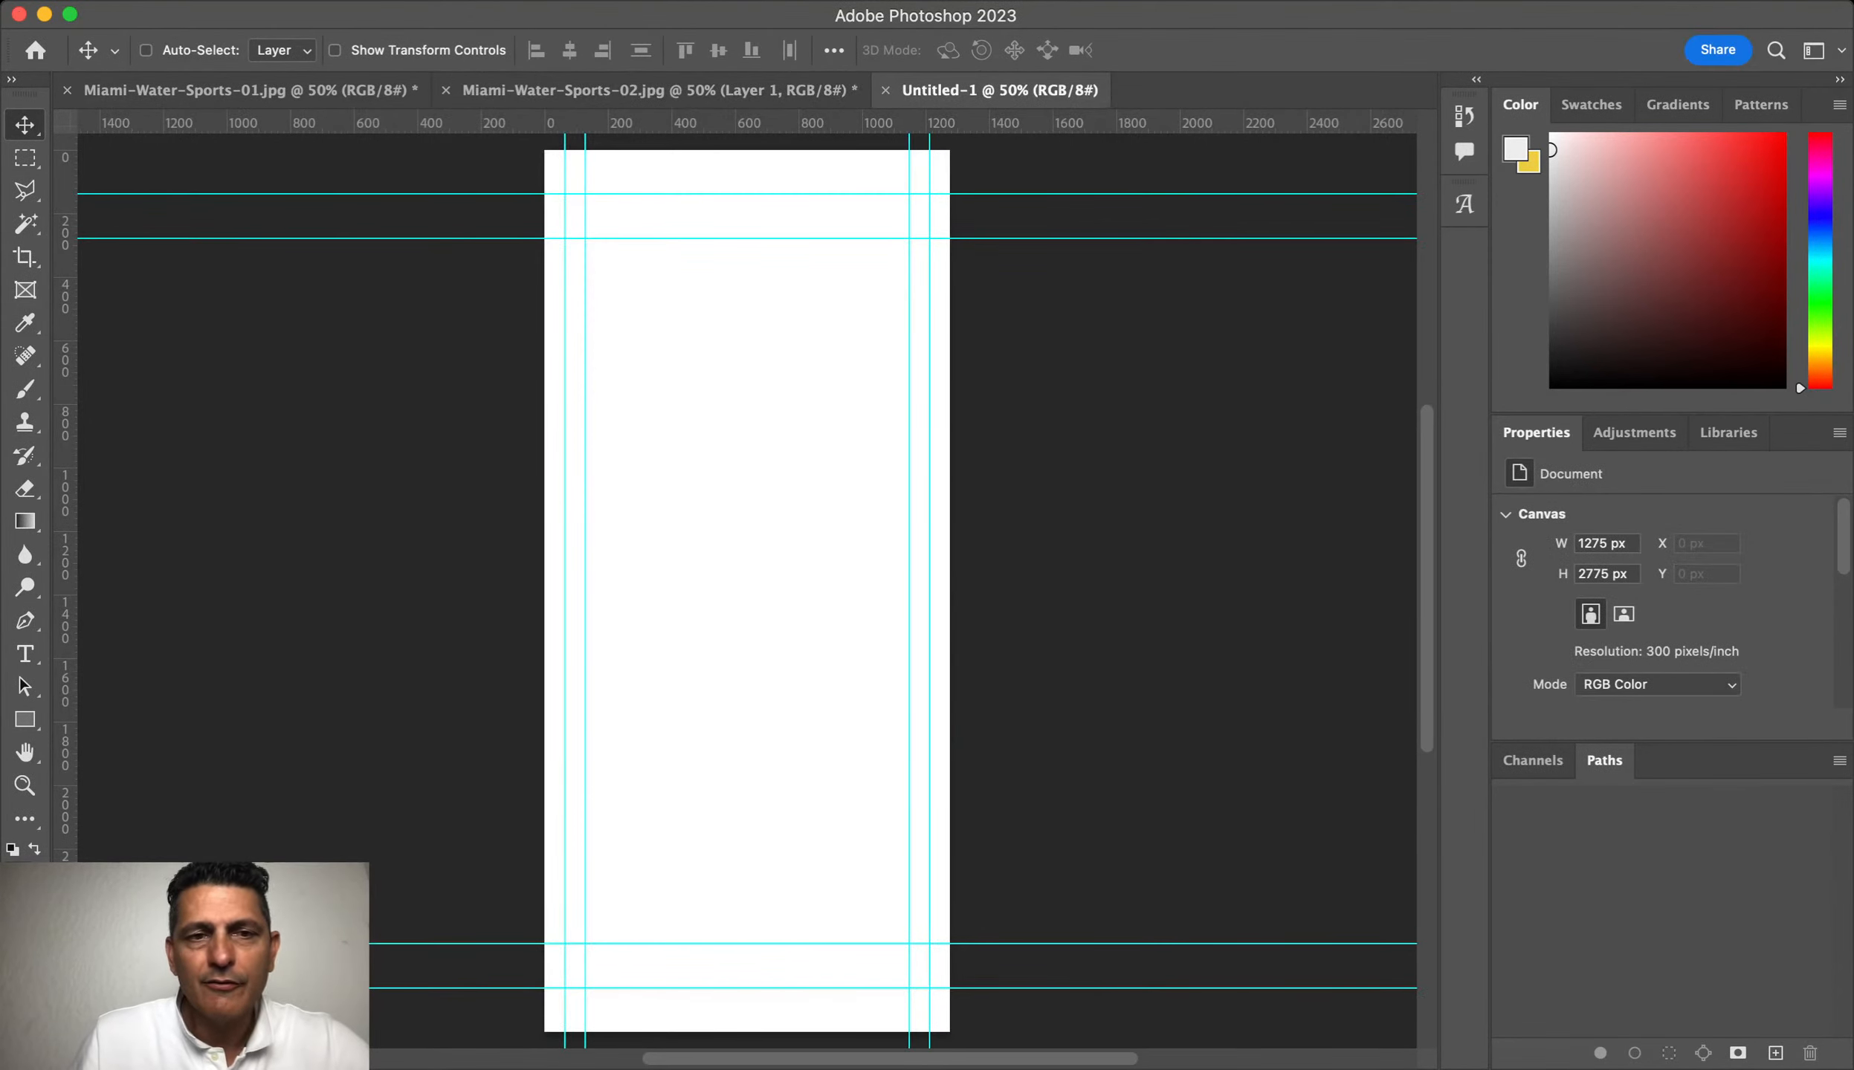
pyautogui.hotkey('ctrl', 'shift', 'Tab')
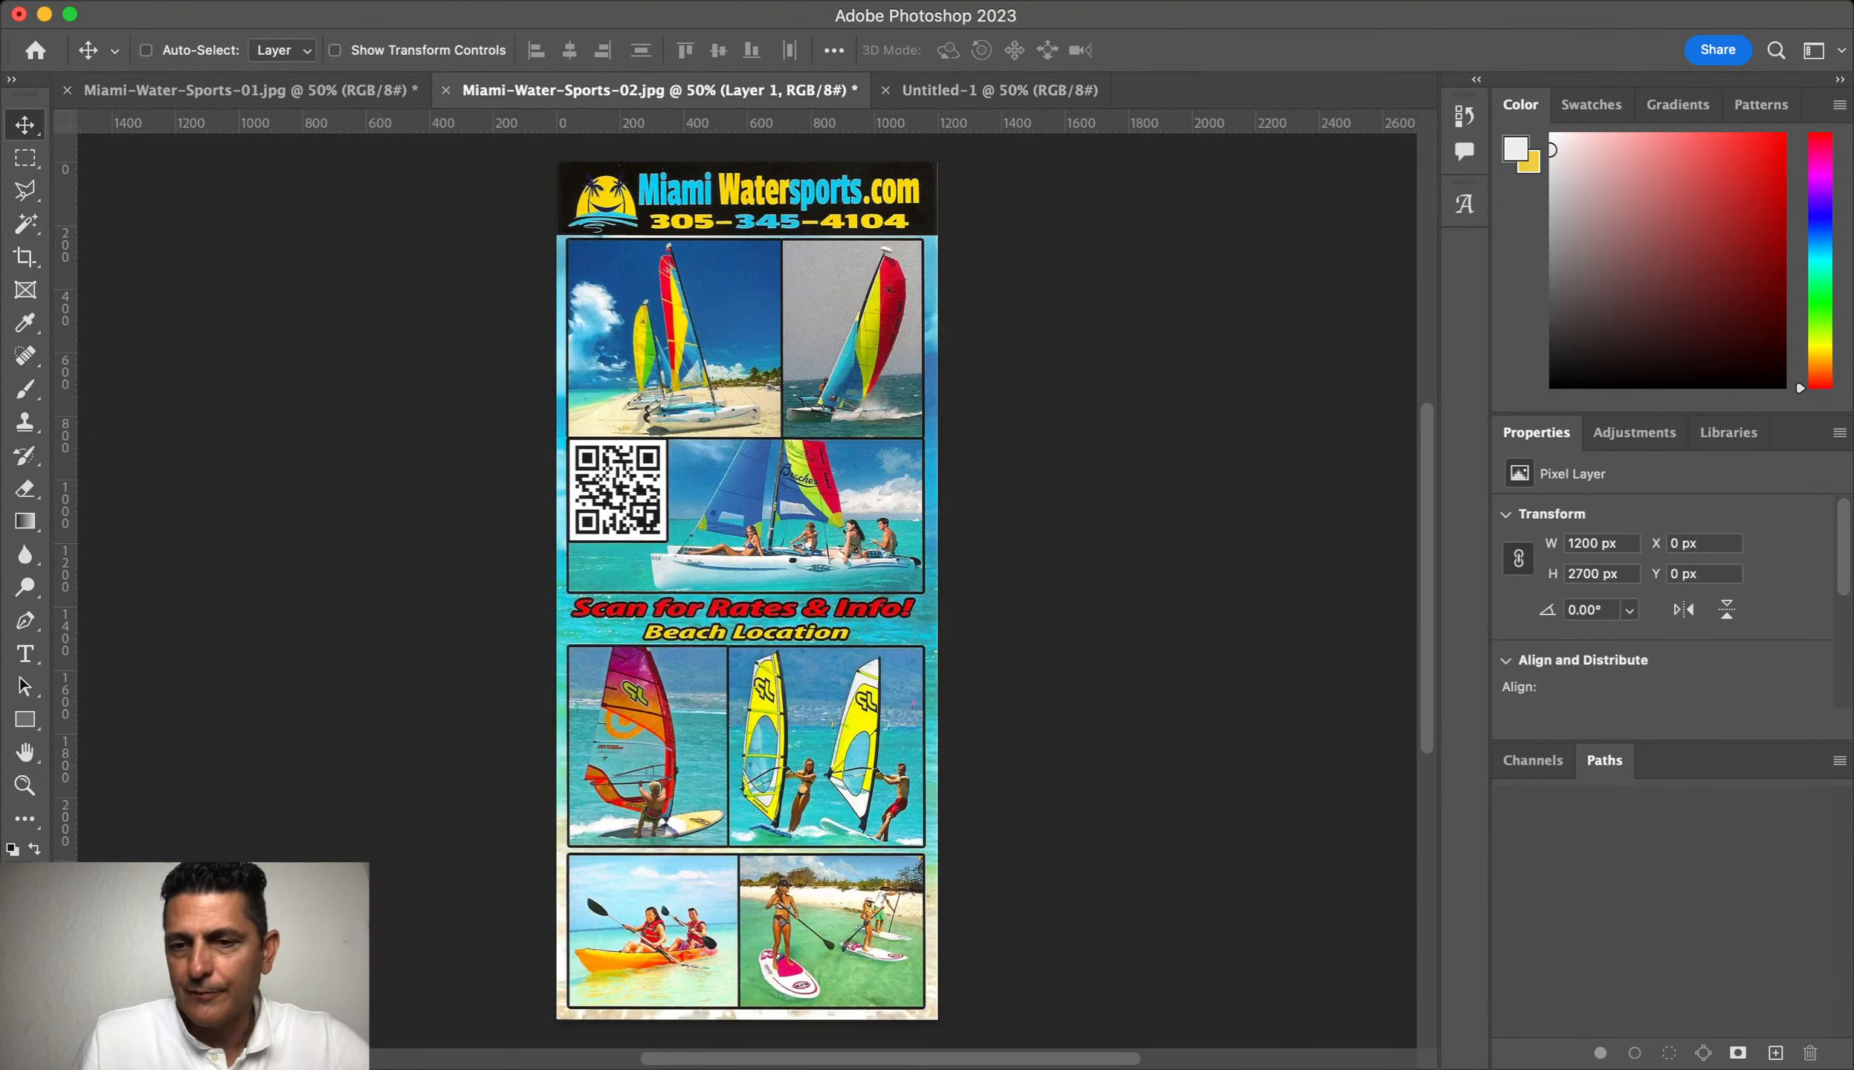
# Step: Paste the Miami Watersports flyer into Untitled-1 and commit it within the guides
pyautogui.scroll(10, 747, 591)
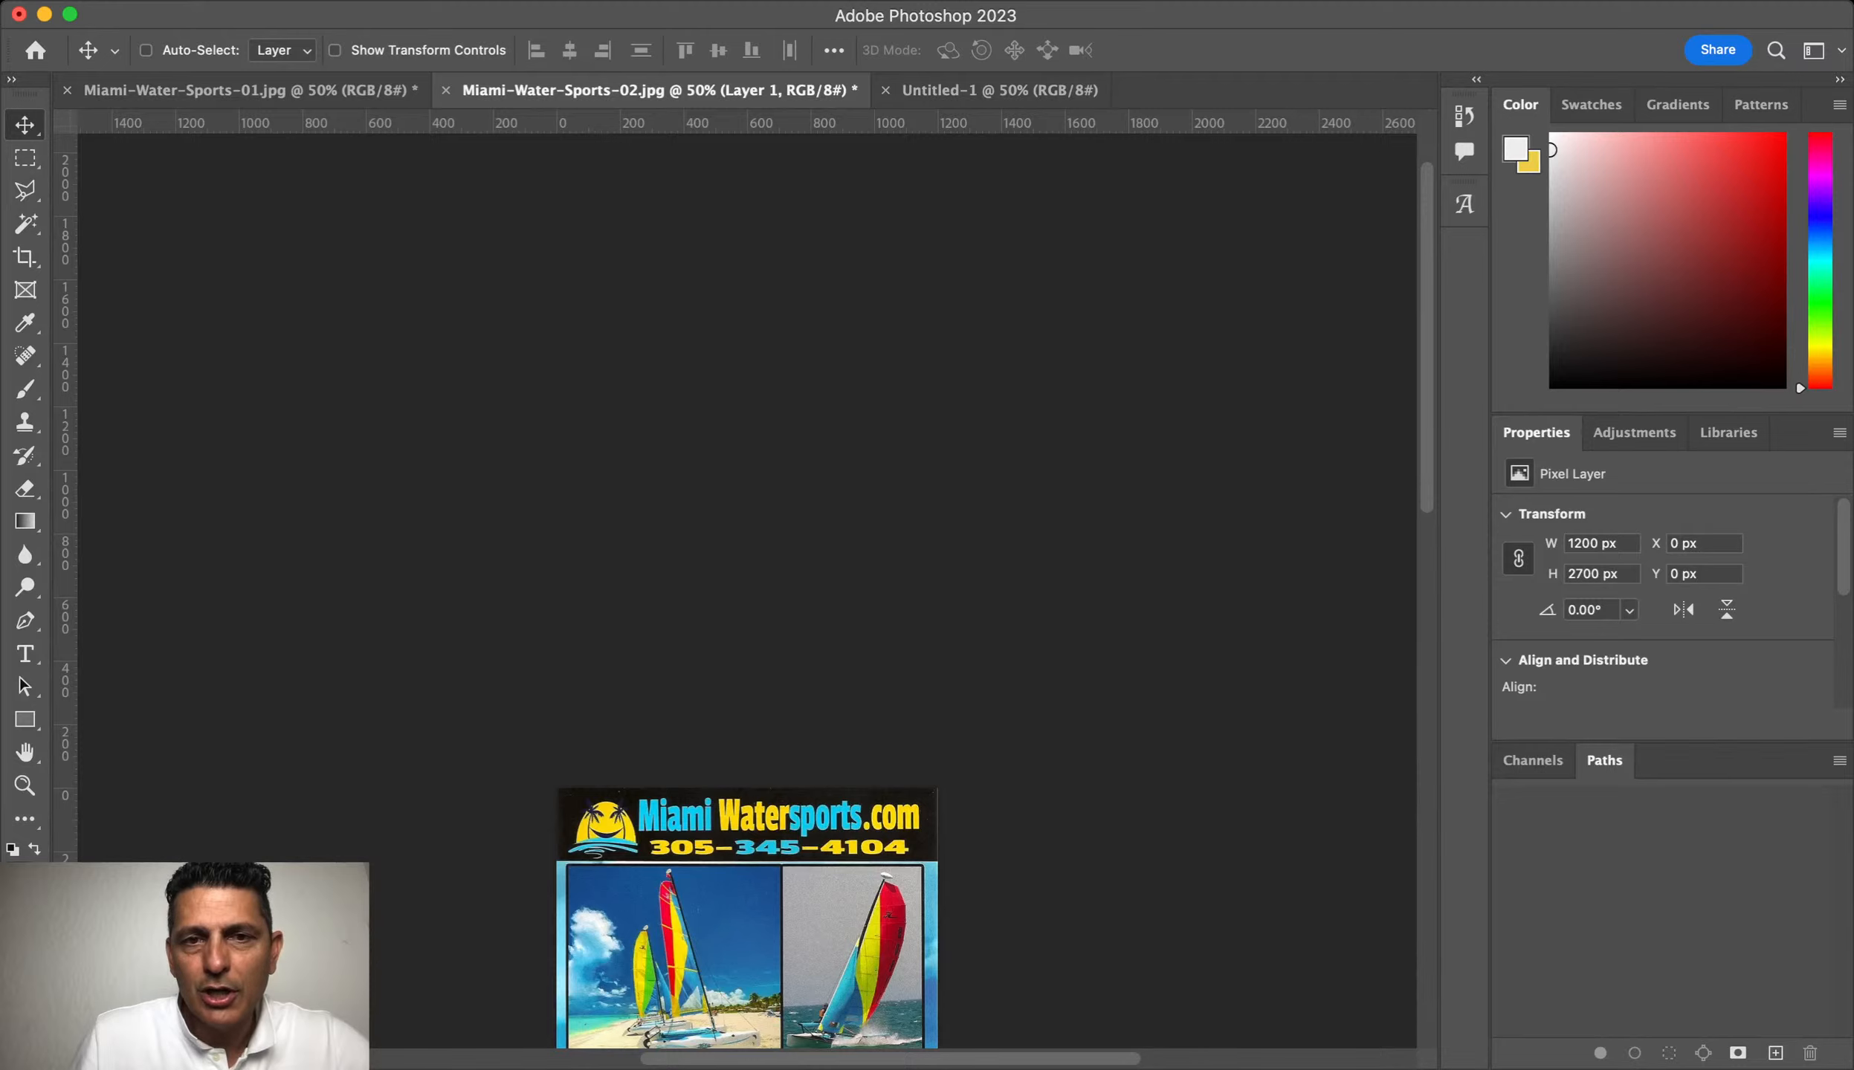
pyautogui.hotkey('ctrl', 'Tab')
pyautogui.hotkey('ctrl', 'v')
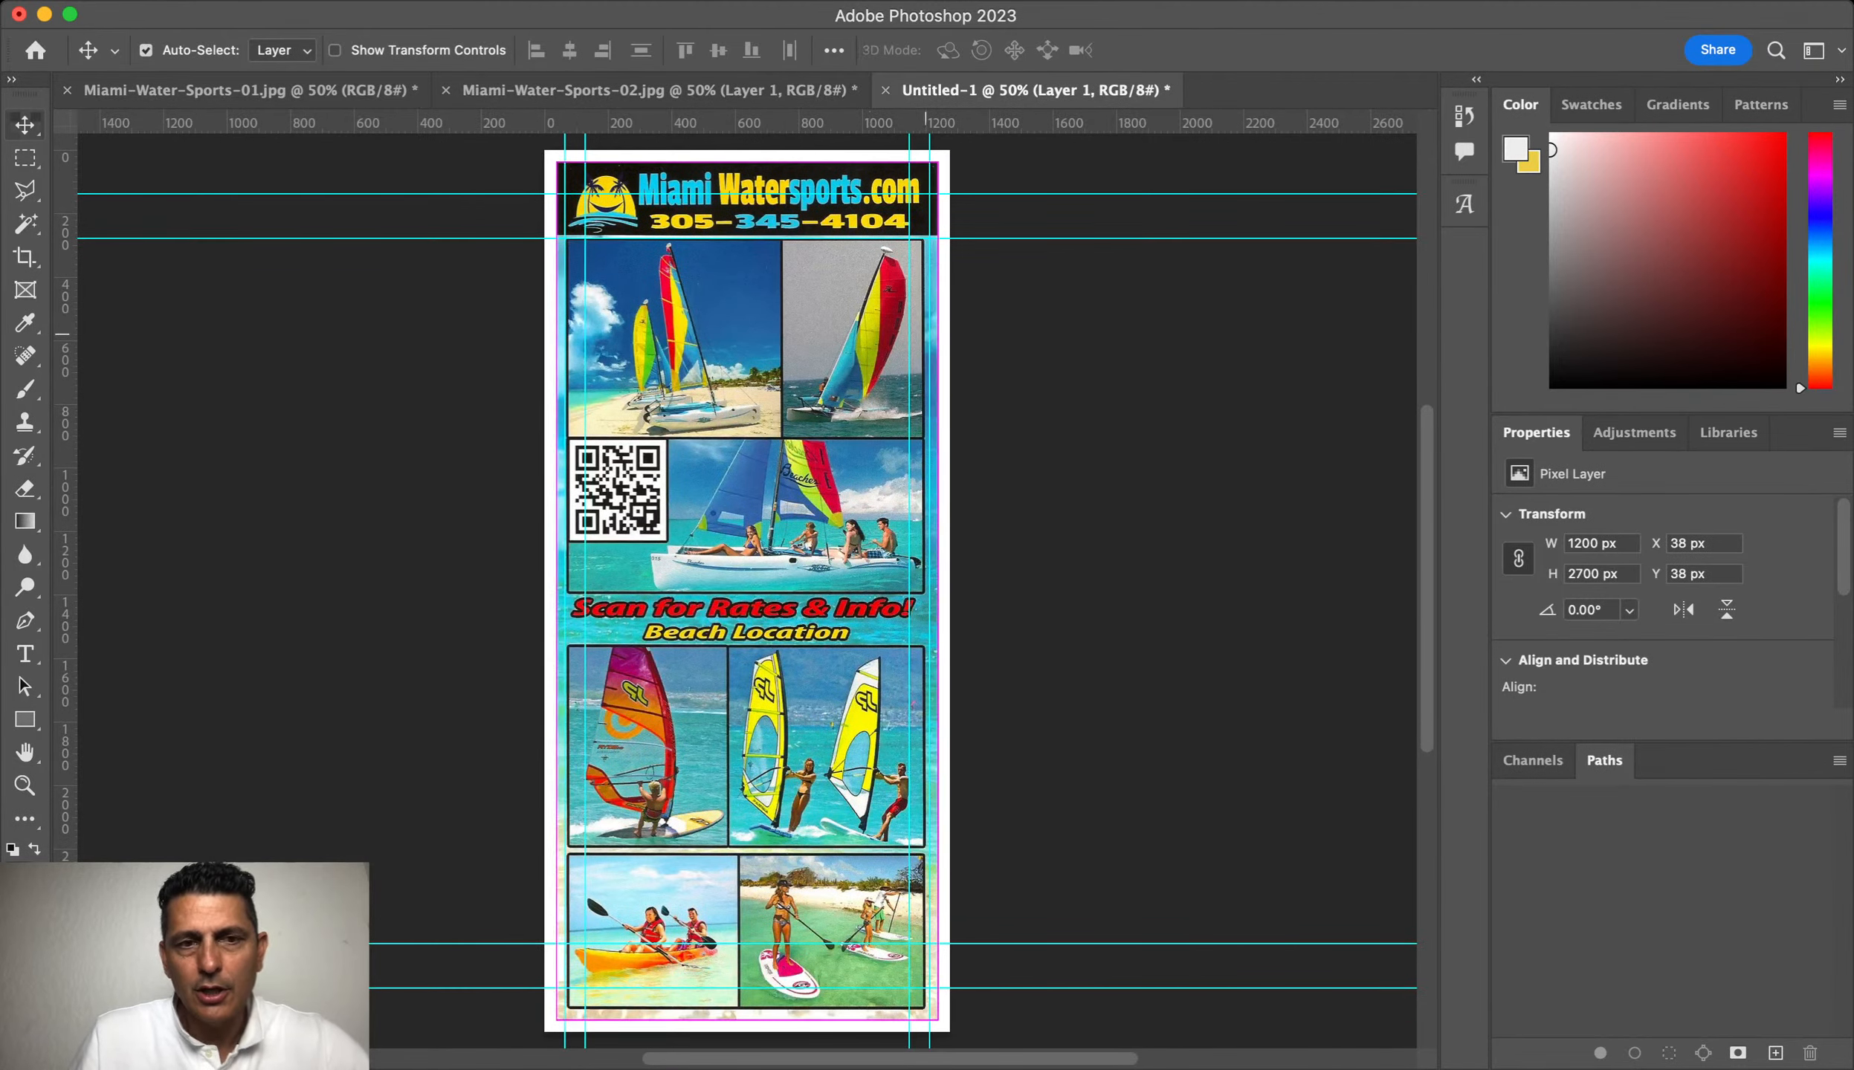
pyautogui.hotkey('ctrl', 't')
pyautogui.press('Return')
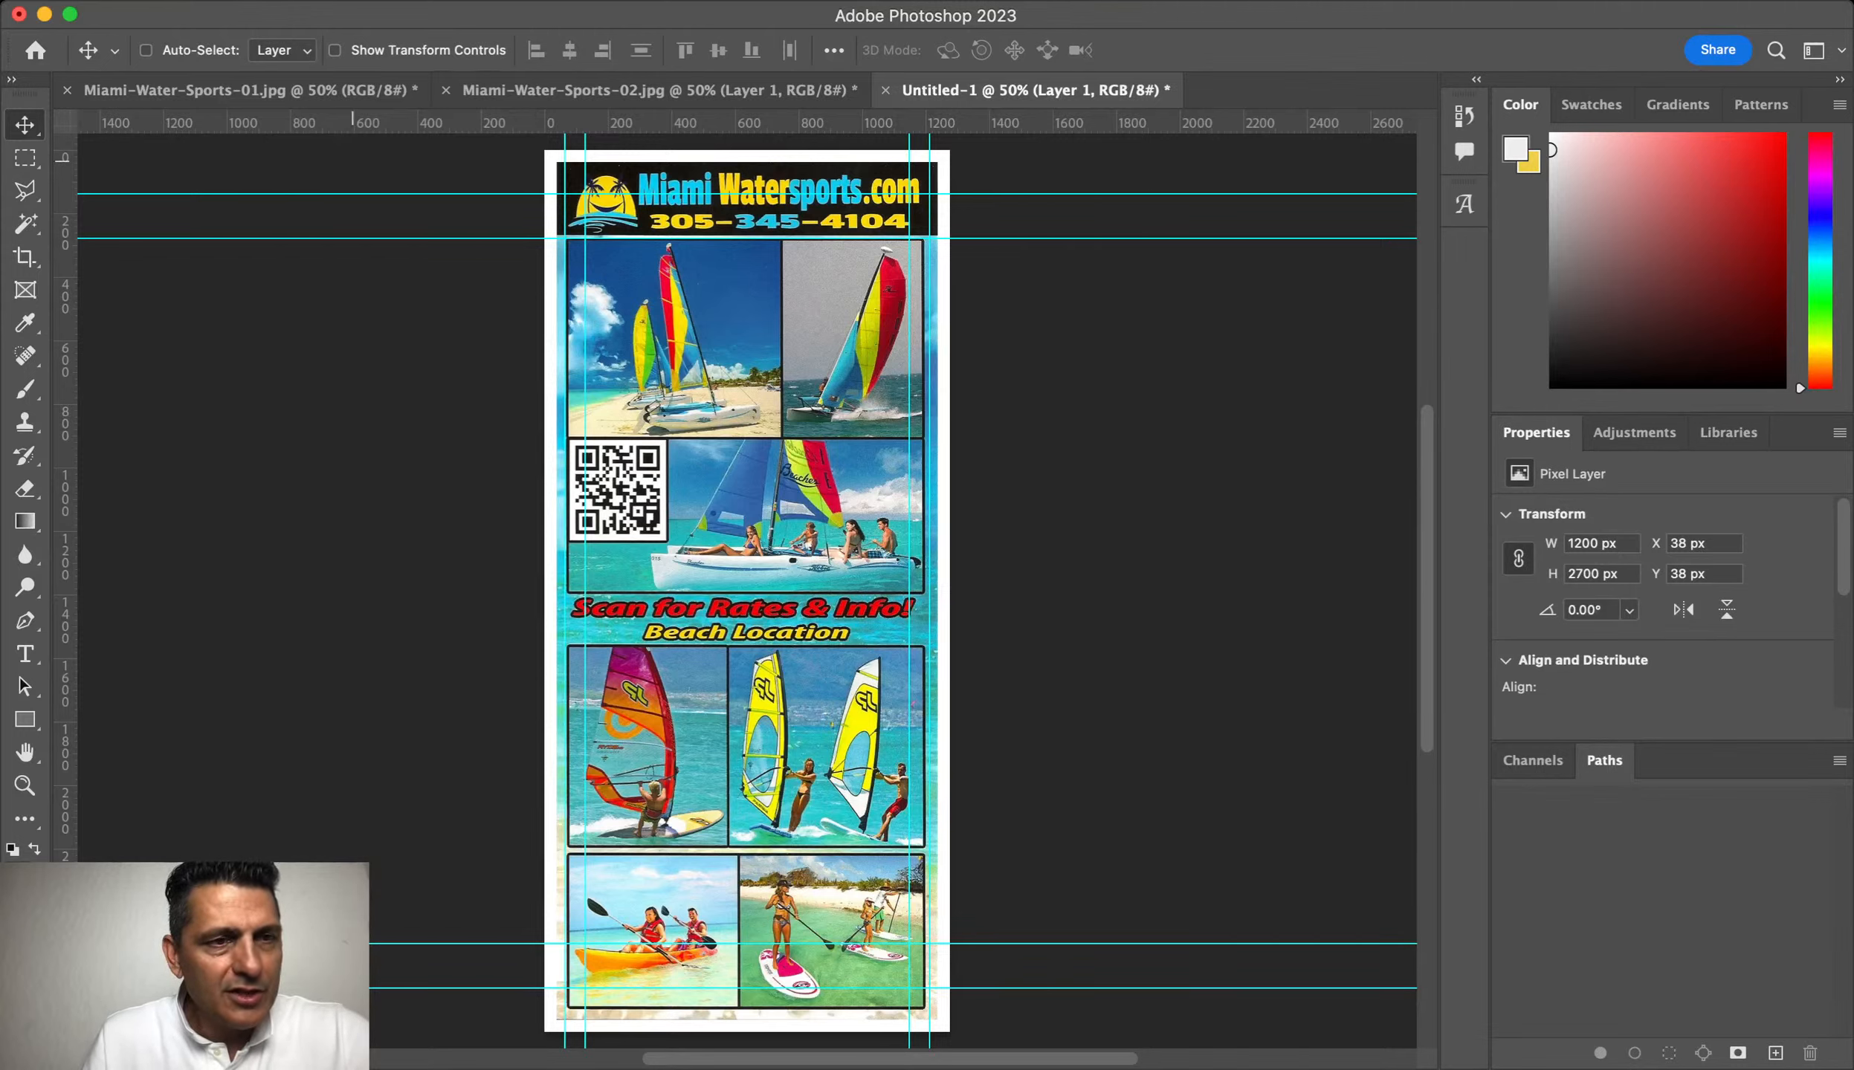
# Step: Zoom in and align a guide with the bottom edge of the flyer's header
pyautogui.press('m')
pyautogui.moveTo(537, 146); pyautogui.dragTo(985, 227)
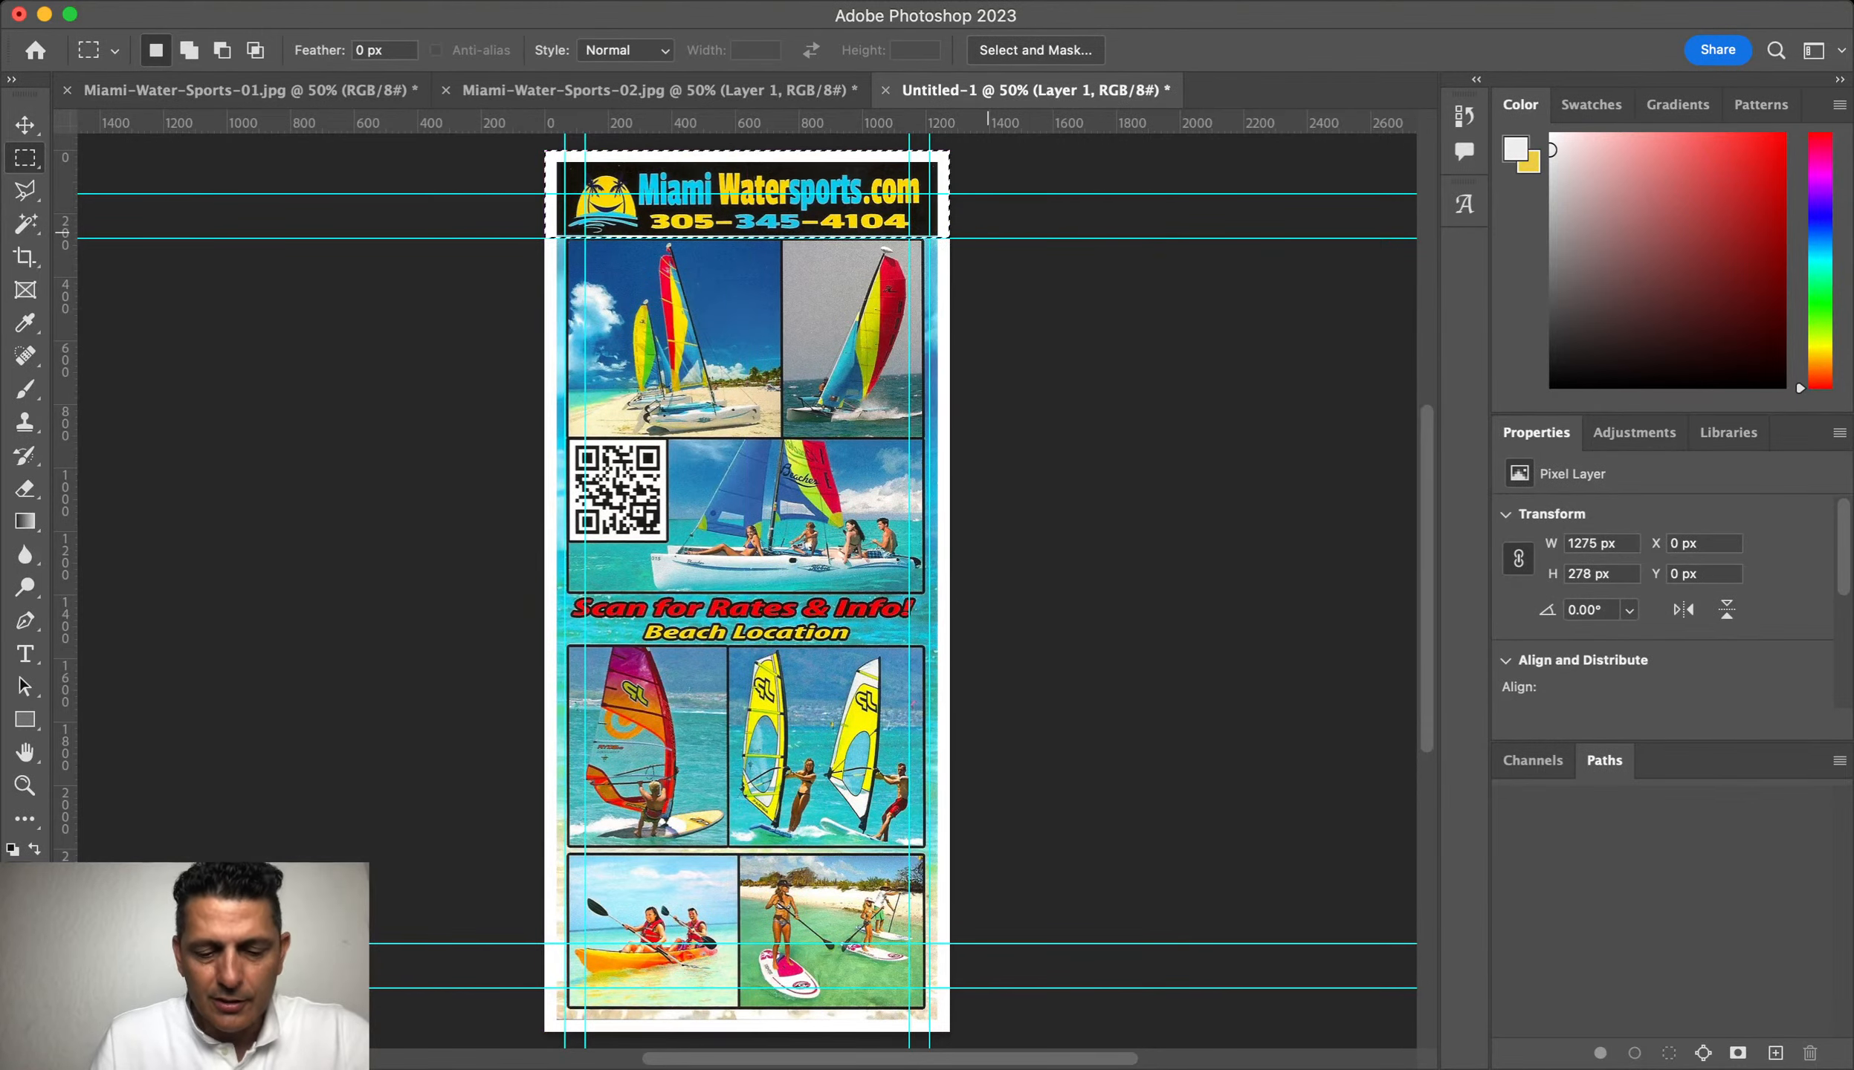
pyautogui.press('super+d')
pyautogui.press('z')
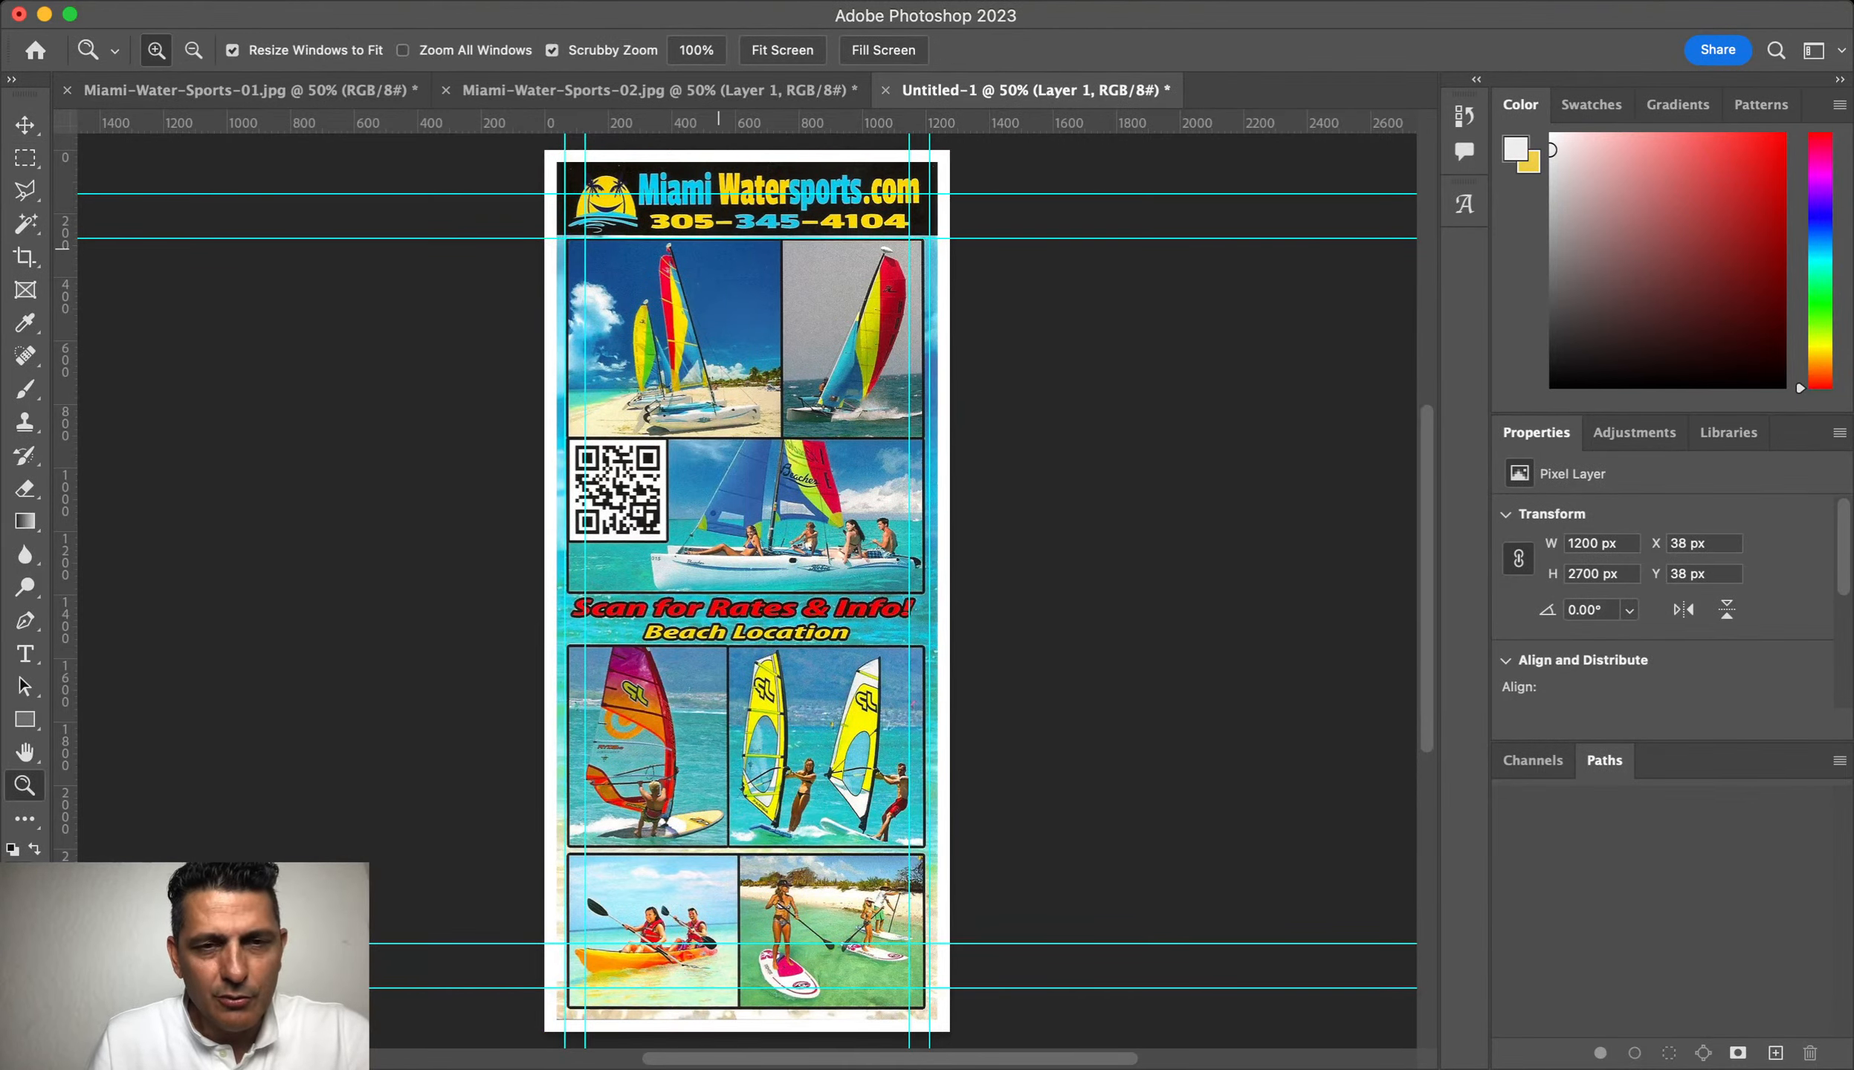
pyautogui.moveTo(720, 252); pyautogui.dragTo(803, 252)
pyautogui.scroll(5, 719, 446)
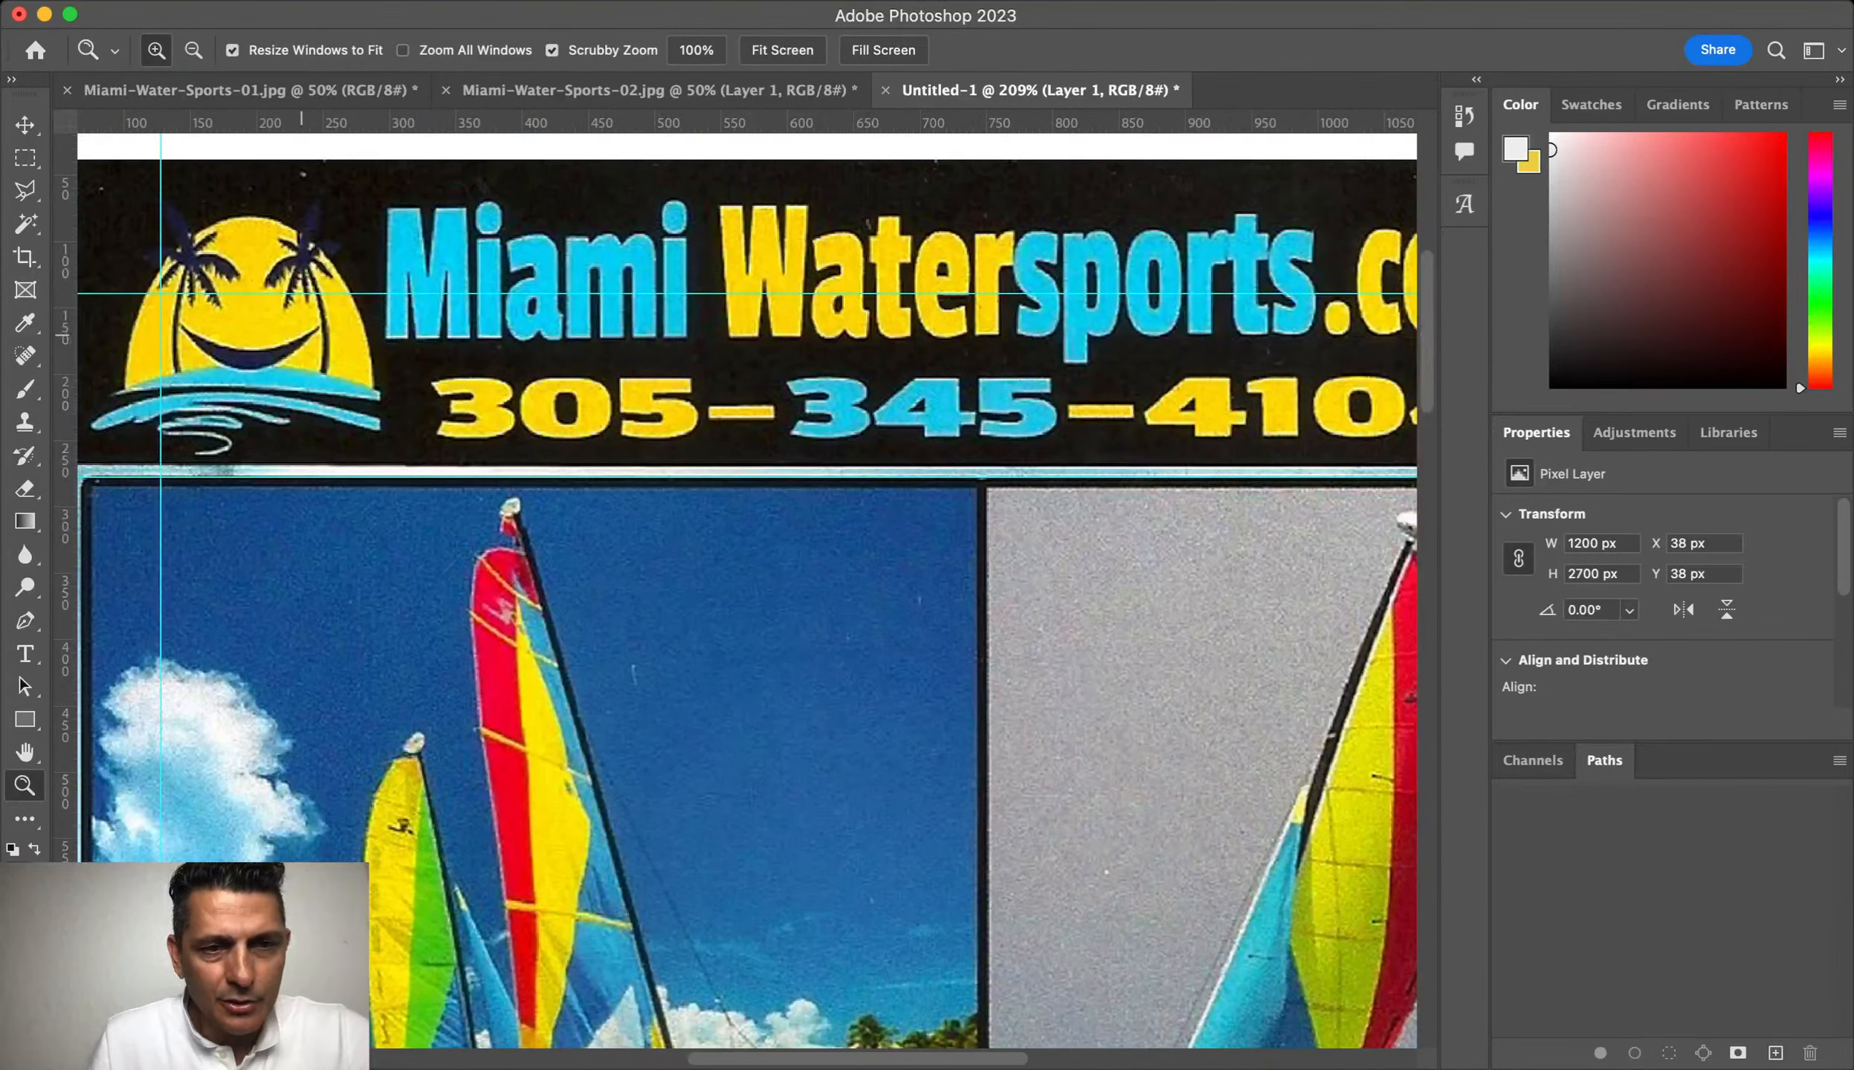
pyautogui.hscroll(-5, 747, 595)
pyautogui.click(26, 125)
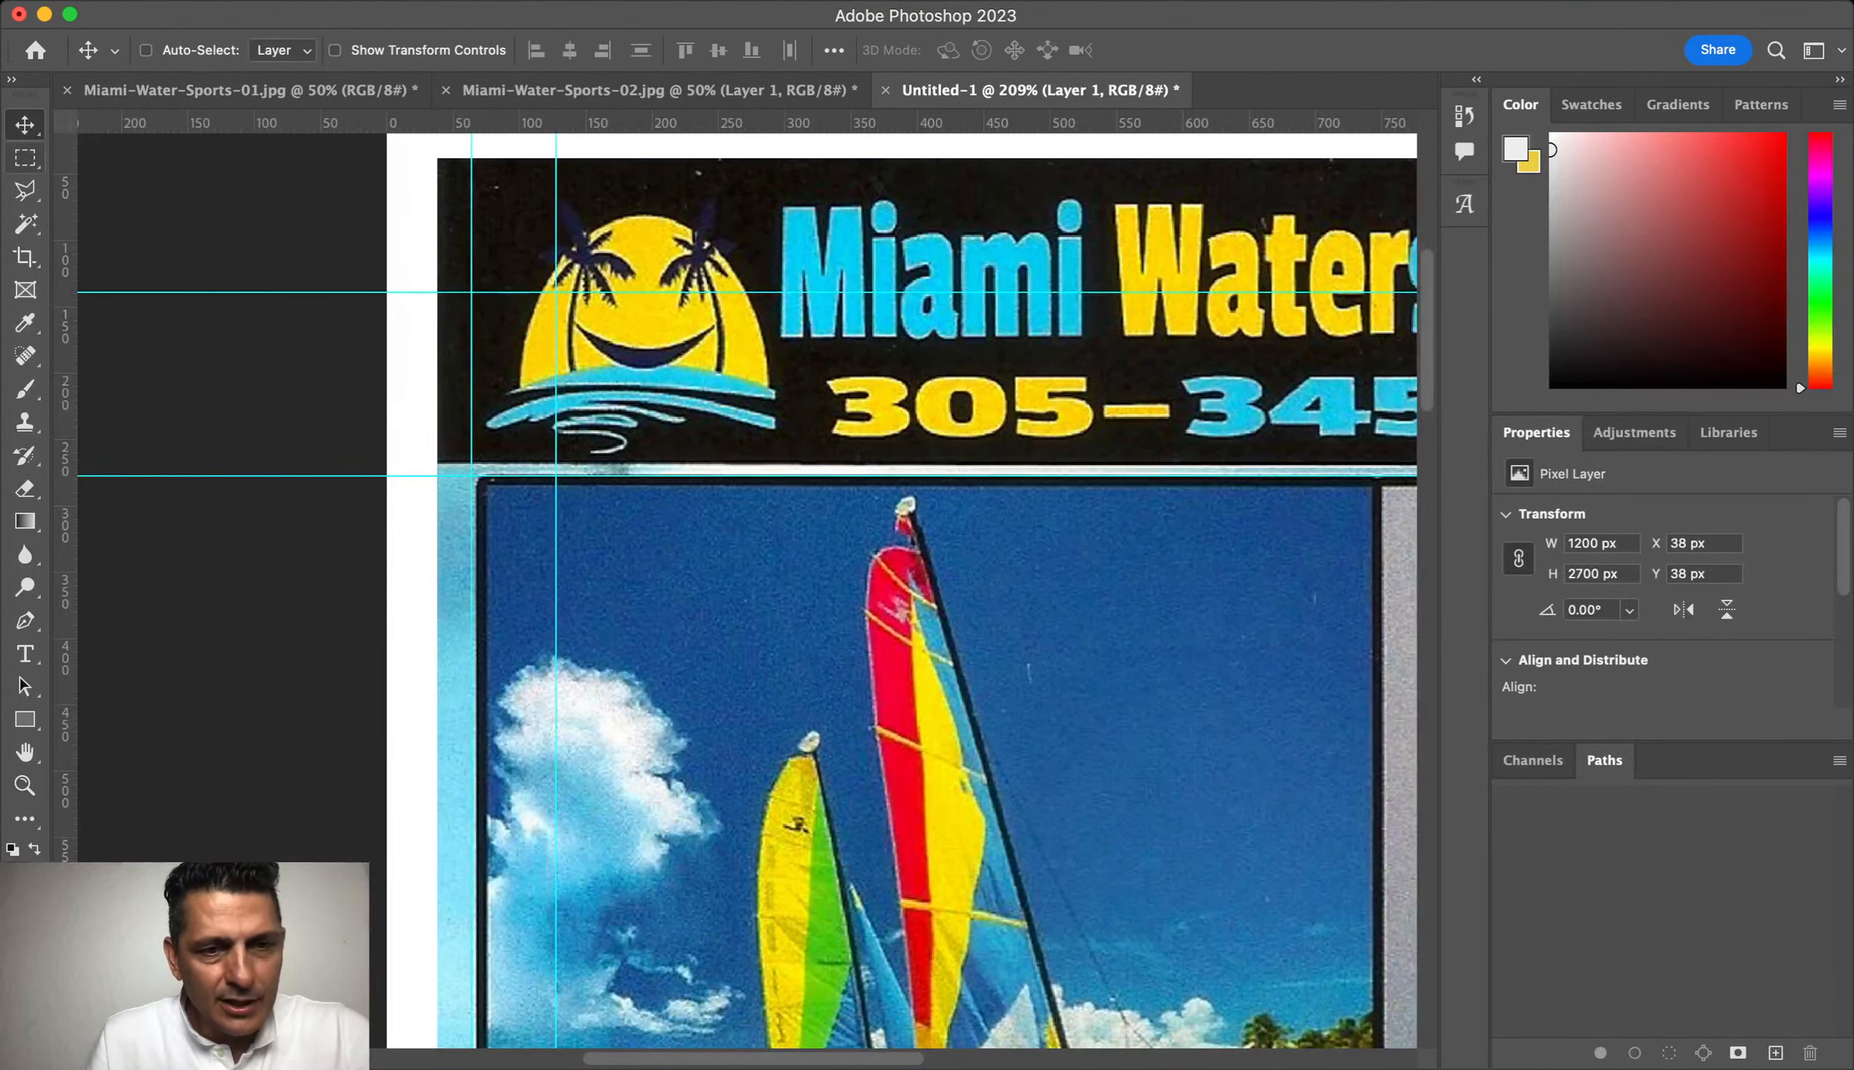
pyautogui.moveTo(370, 476); pyautogui.dragTo(373, 464)
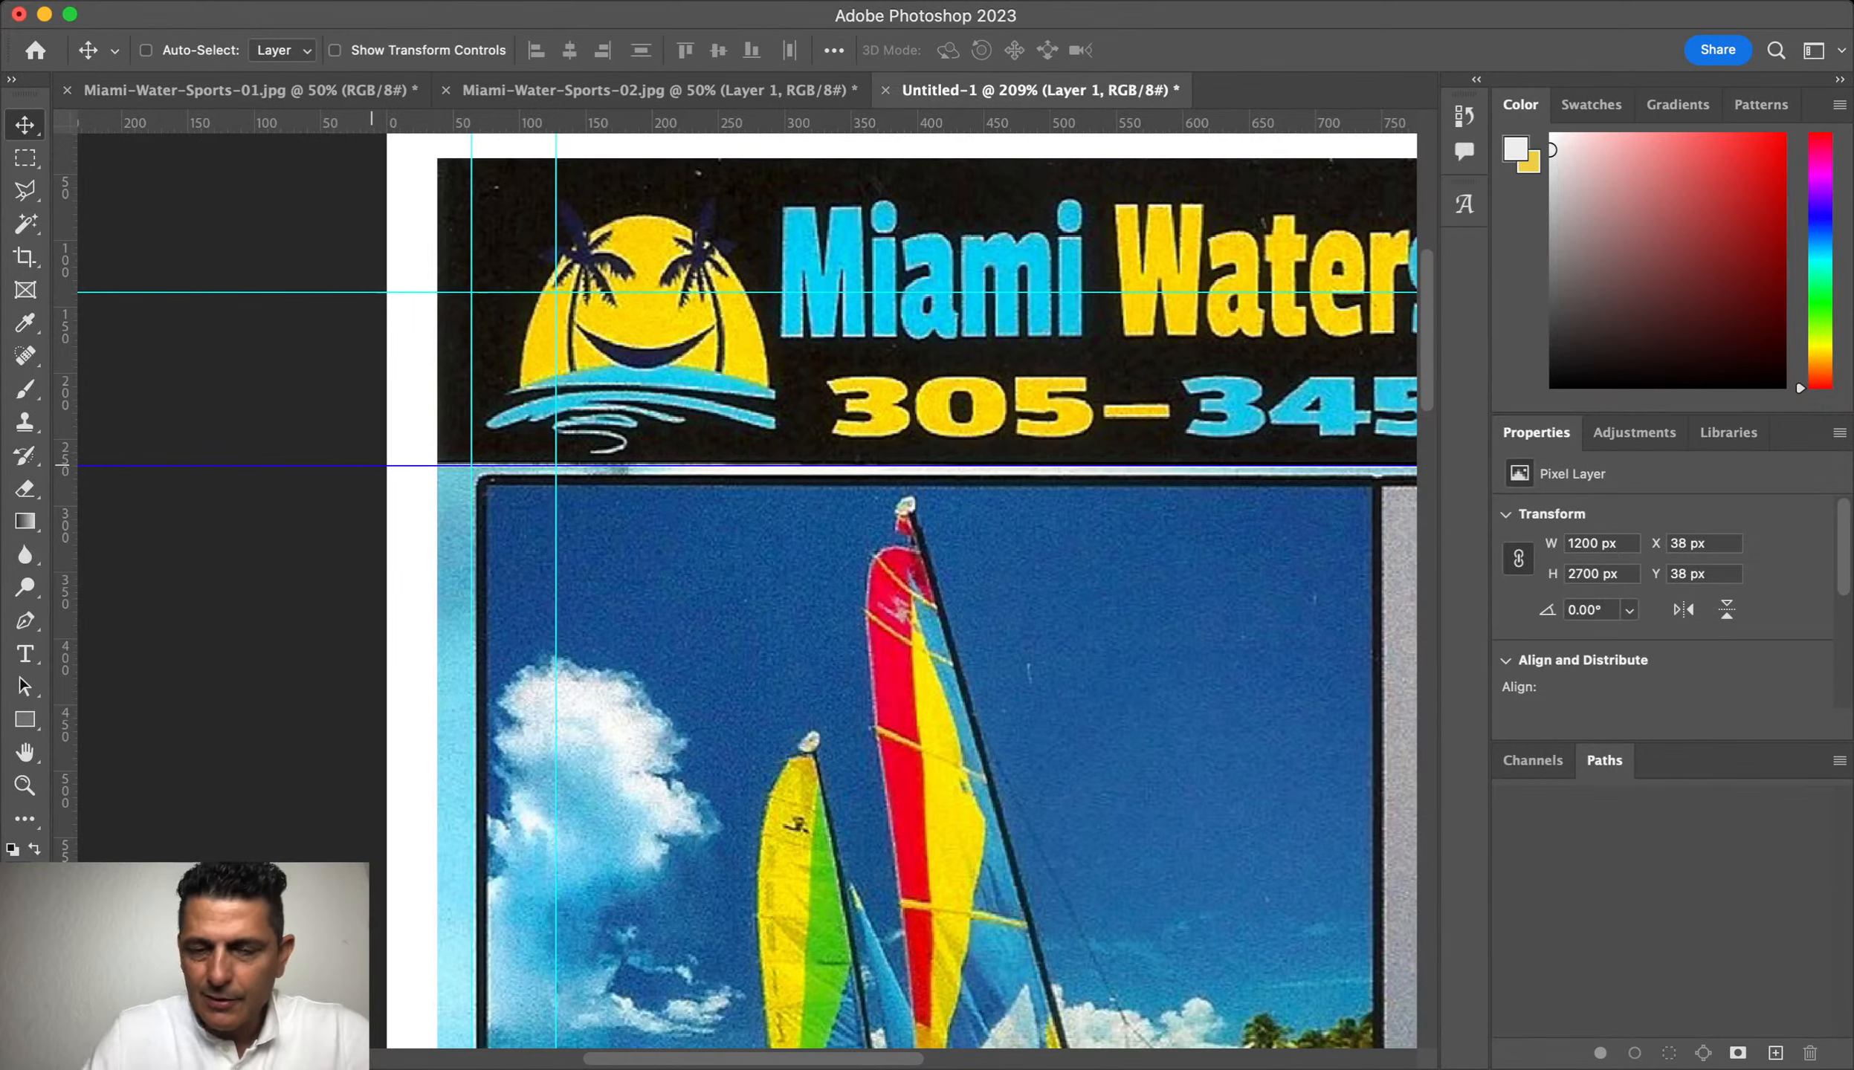
pyautogui.press('super+0')
# Step: Fill the header band above the guide with sampled black on a new Layer 2
pyautogui.click(25, 157)
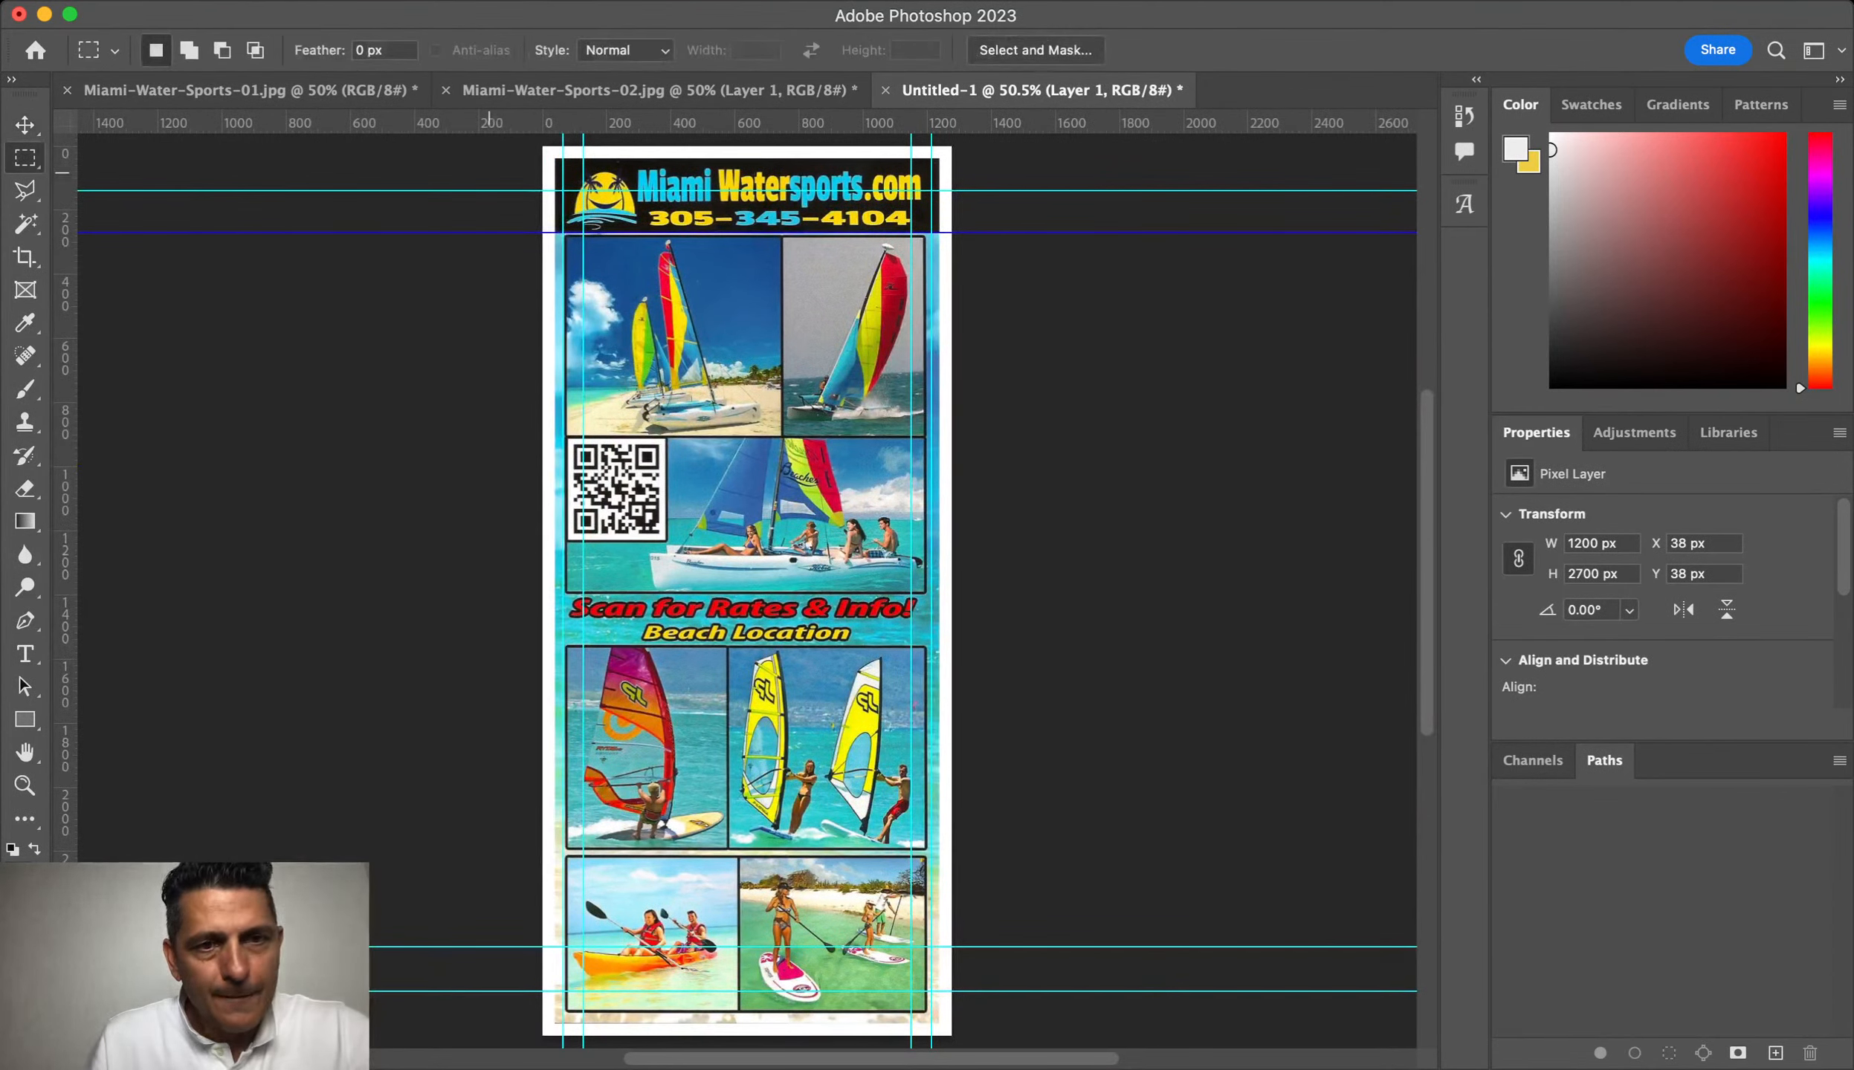
pyautogui.moveTo(507, 137); pyautogui.dragTo(1066, 227)
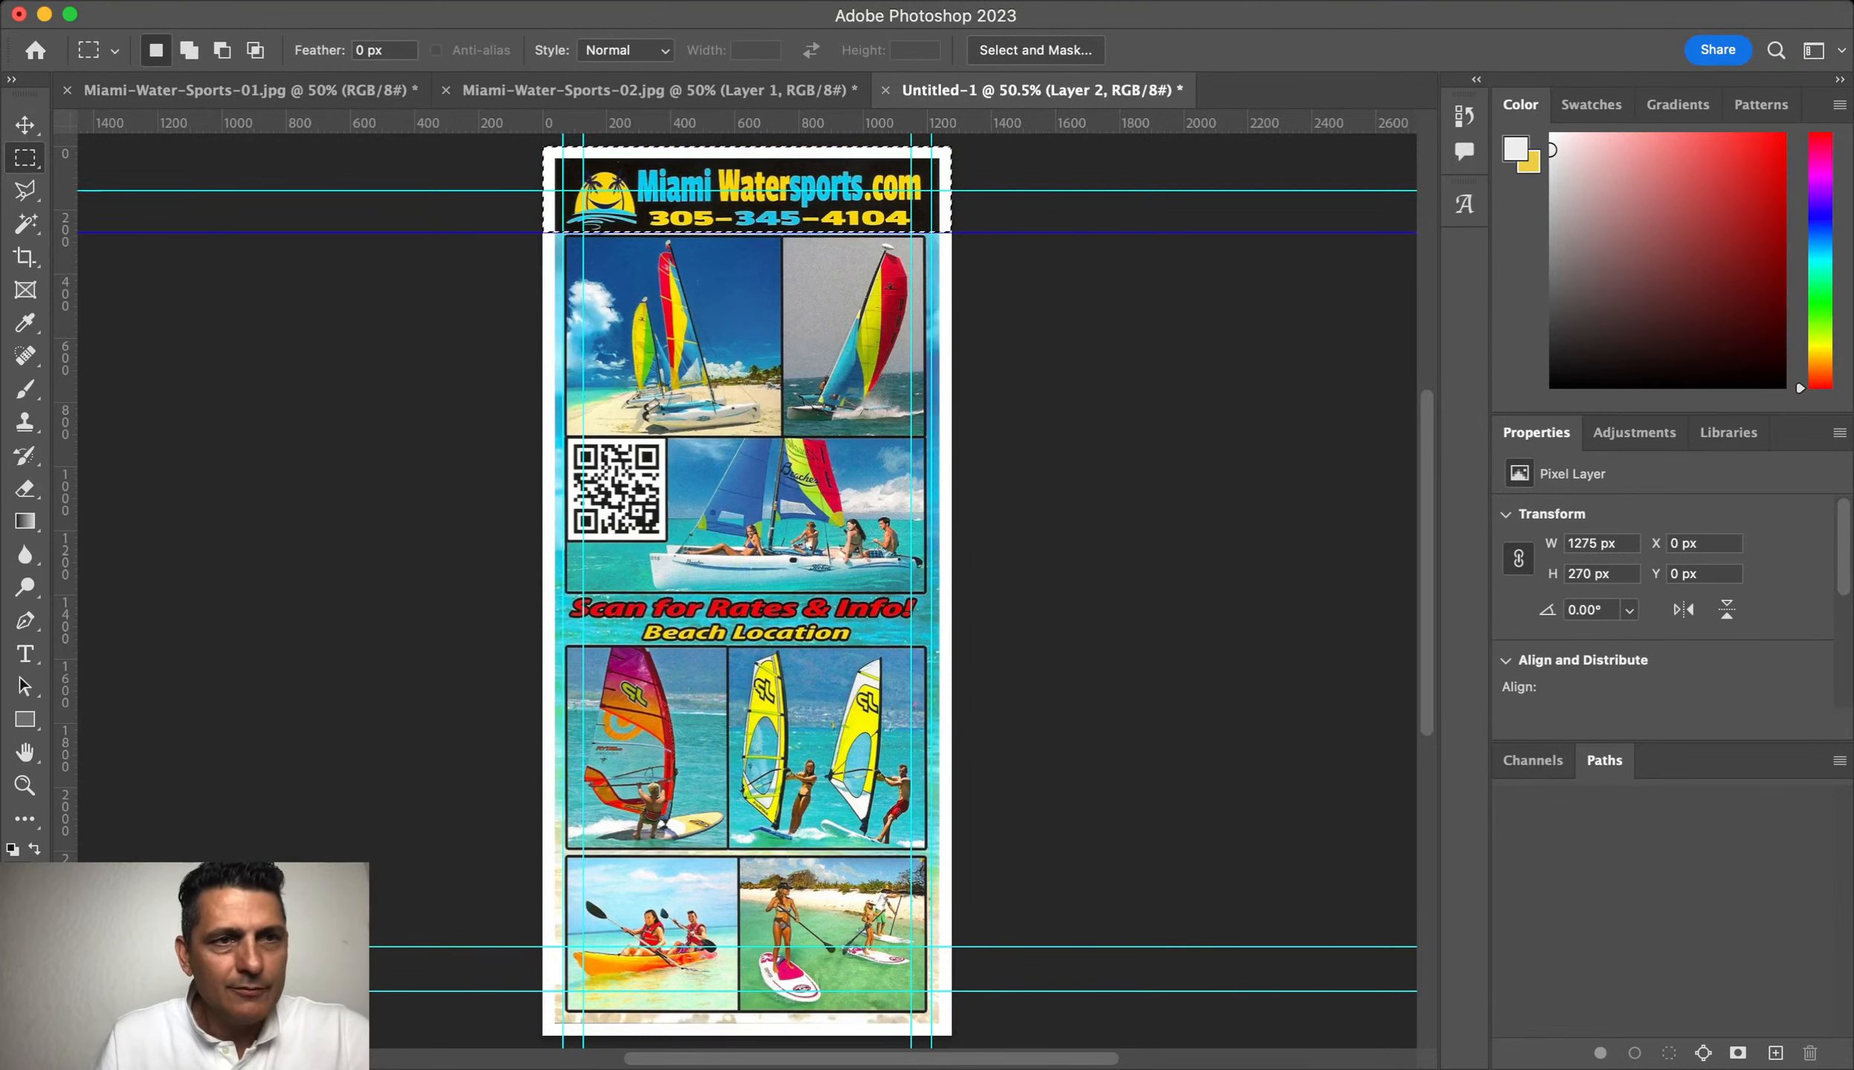
pyautogui.press('alt+shift+super+n')
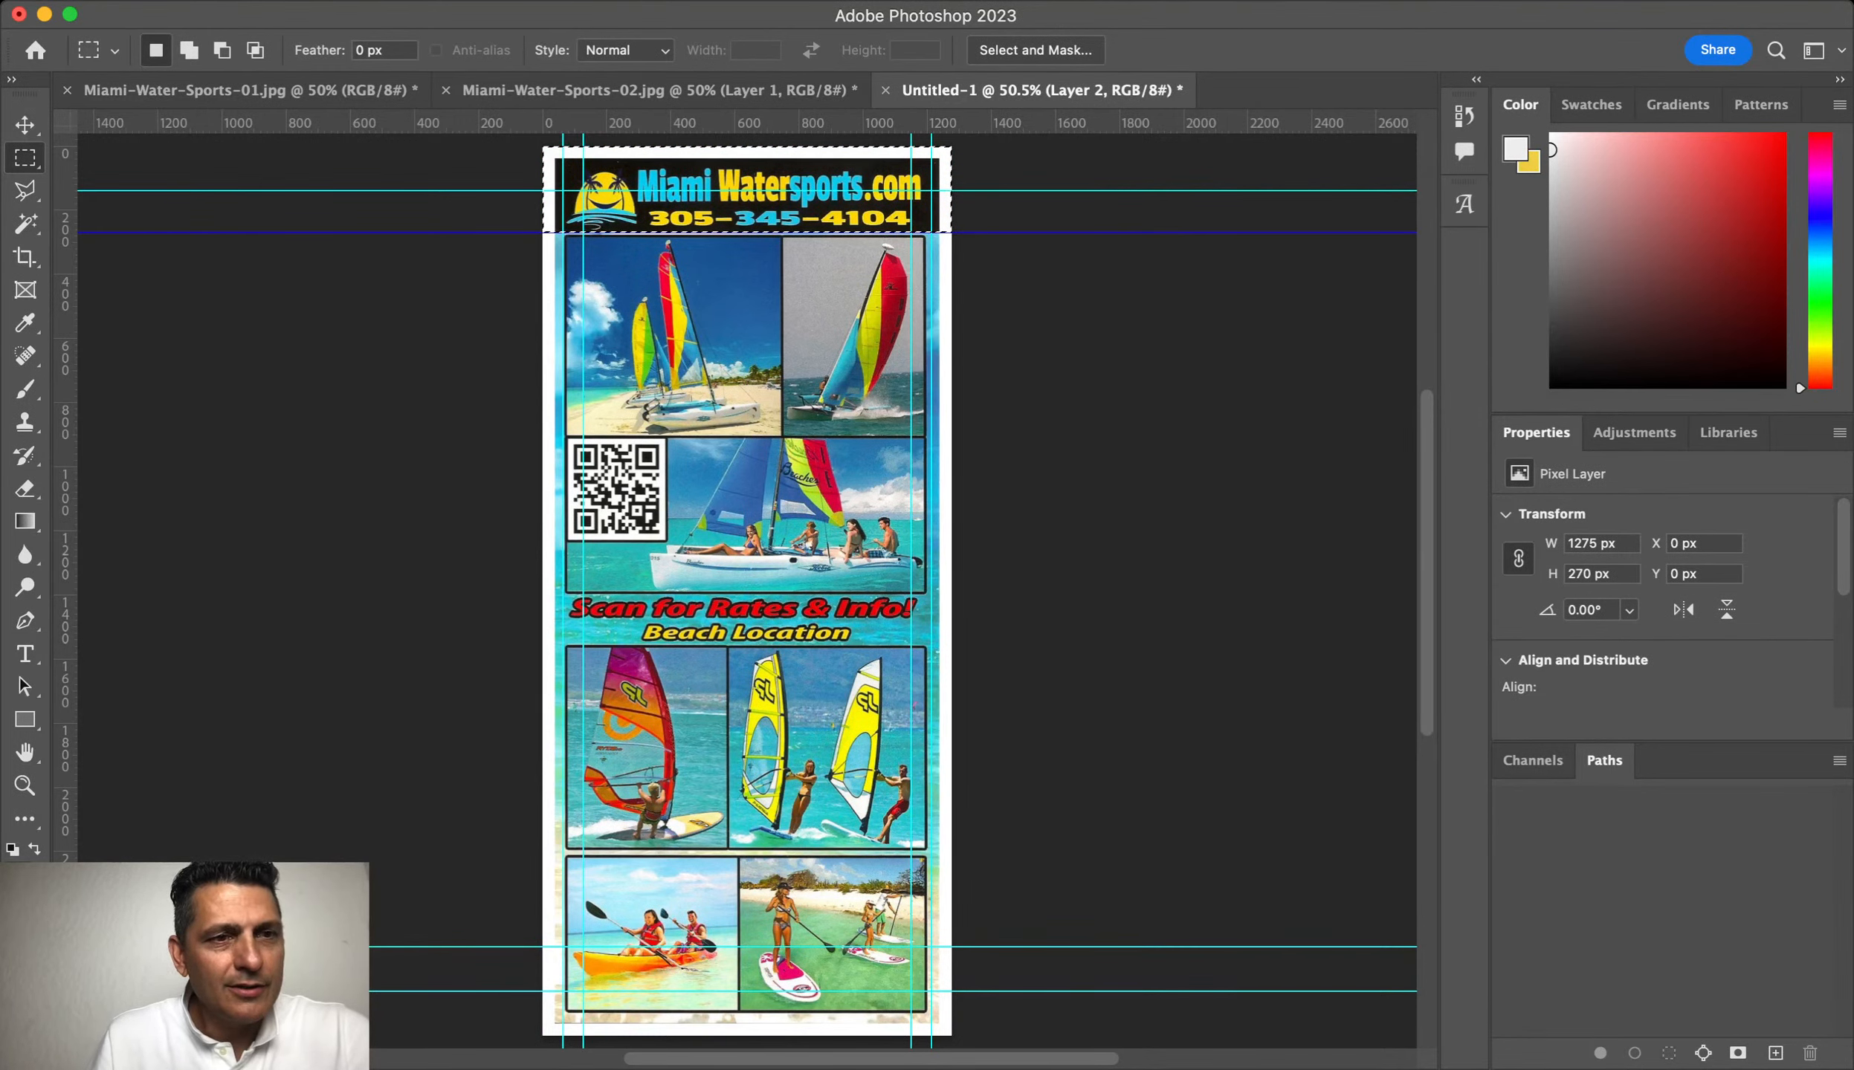
pyautogui.press('i')
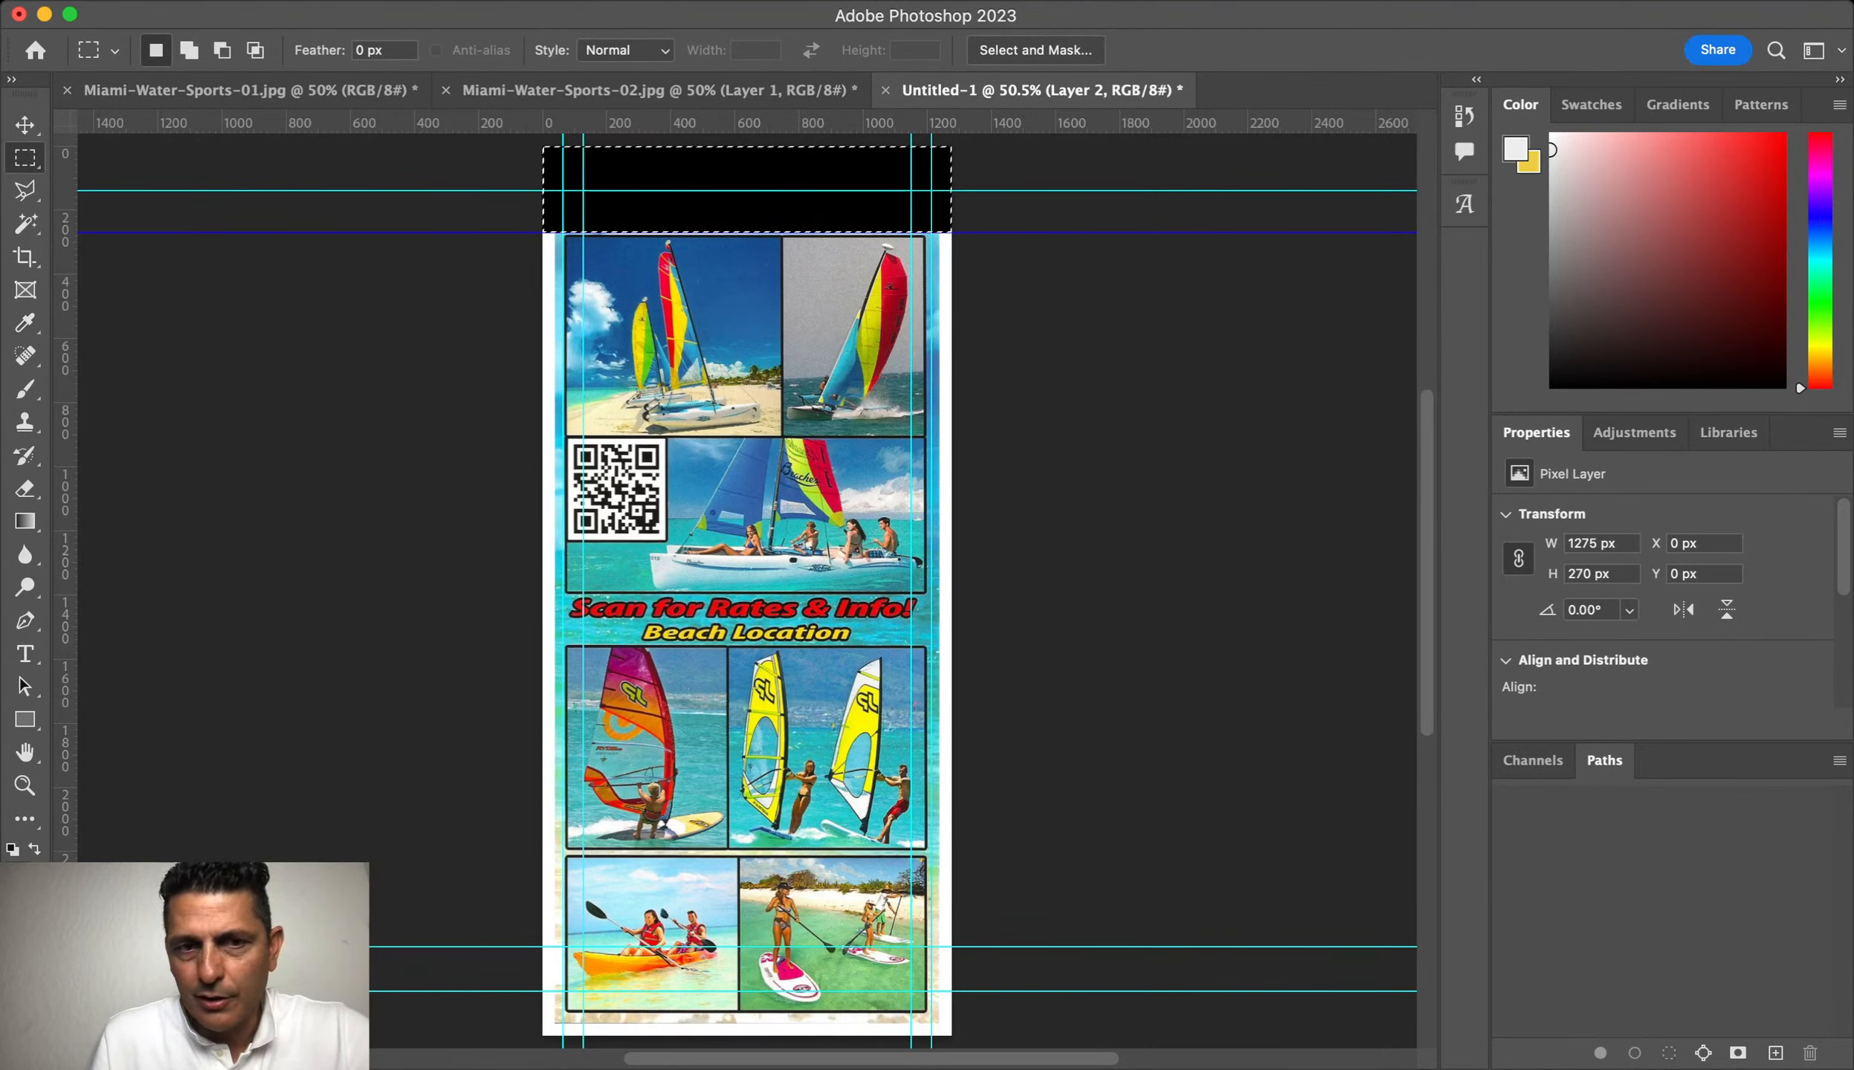
pyautogui.press('Return')
pyautogui.press('super+d')
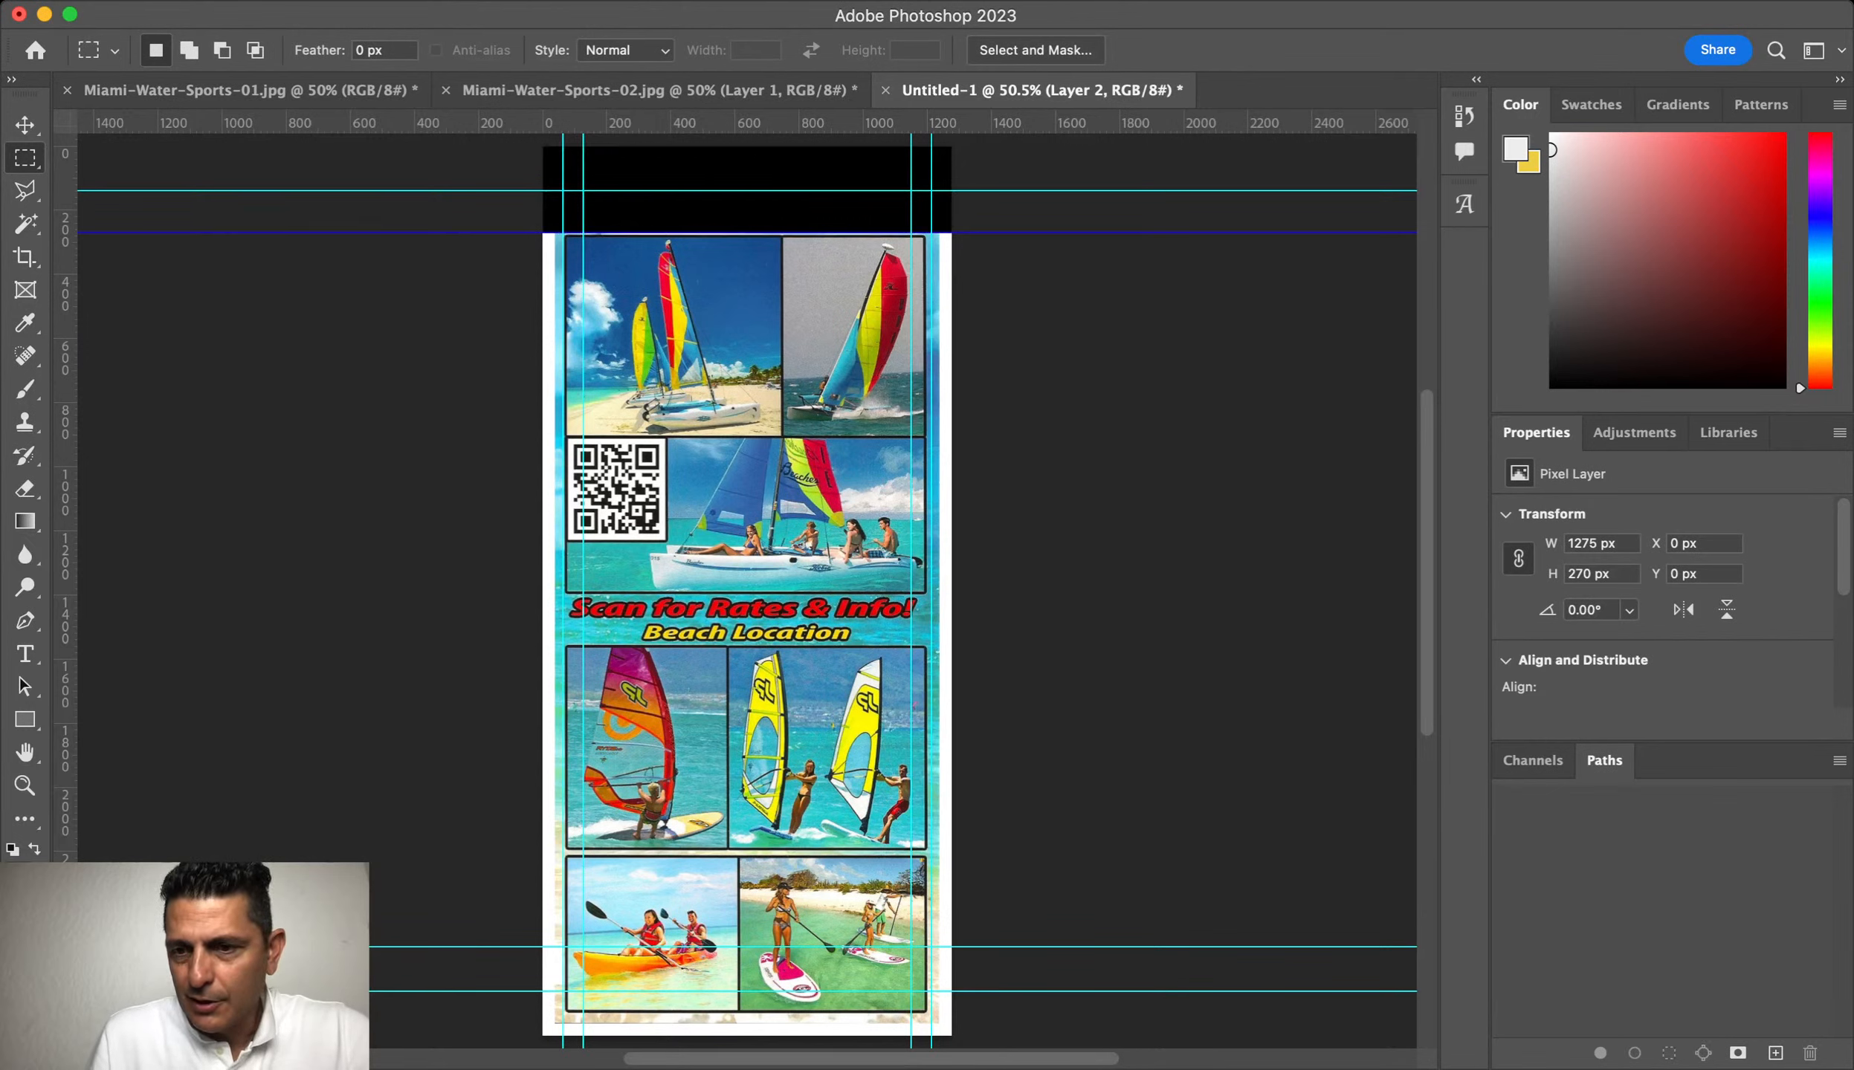
pyautogui.hotkey('alt', '[')
pyautogui.hotkey('alt', ']')
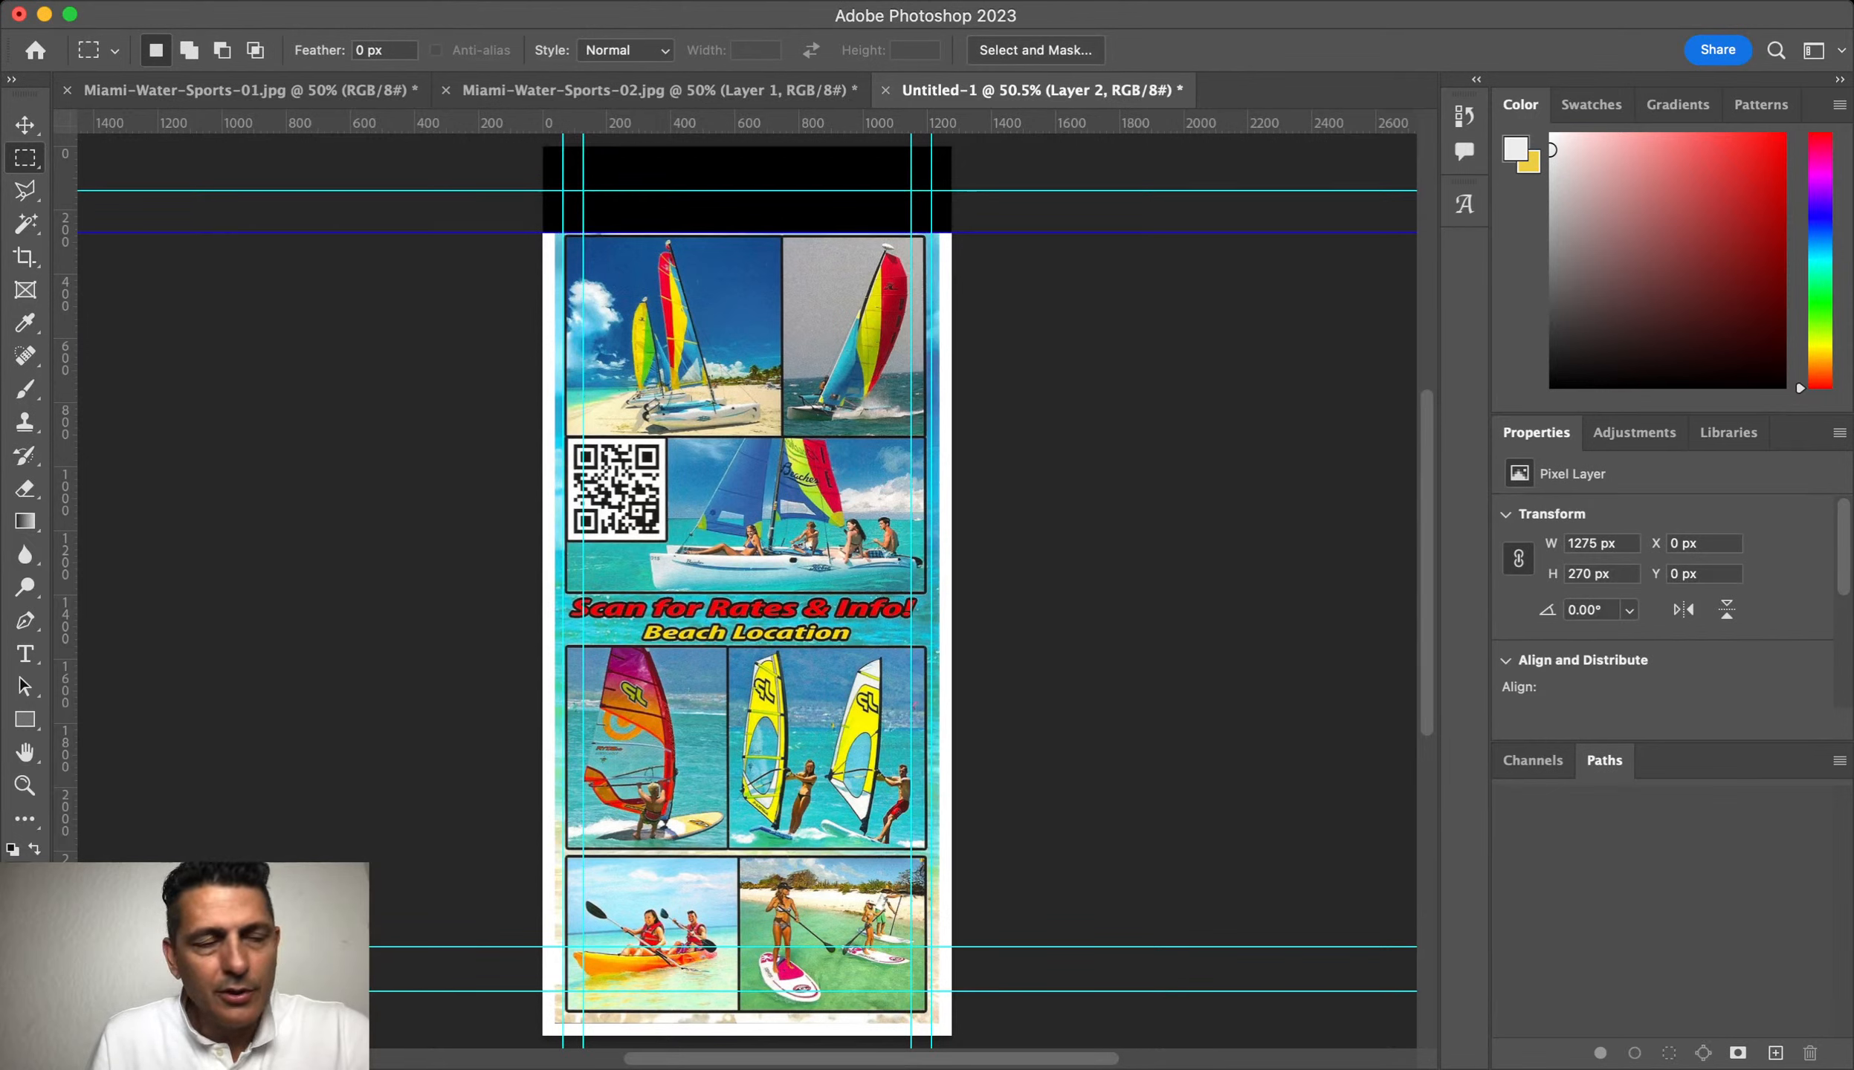
# Step: Type the new phone number as a white Arial Bold text line over the top photos
pyautogui.press('t')
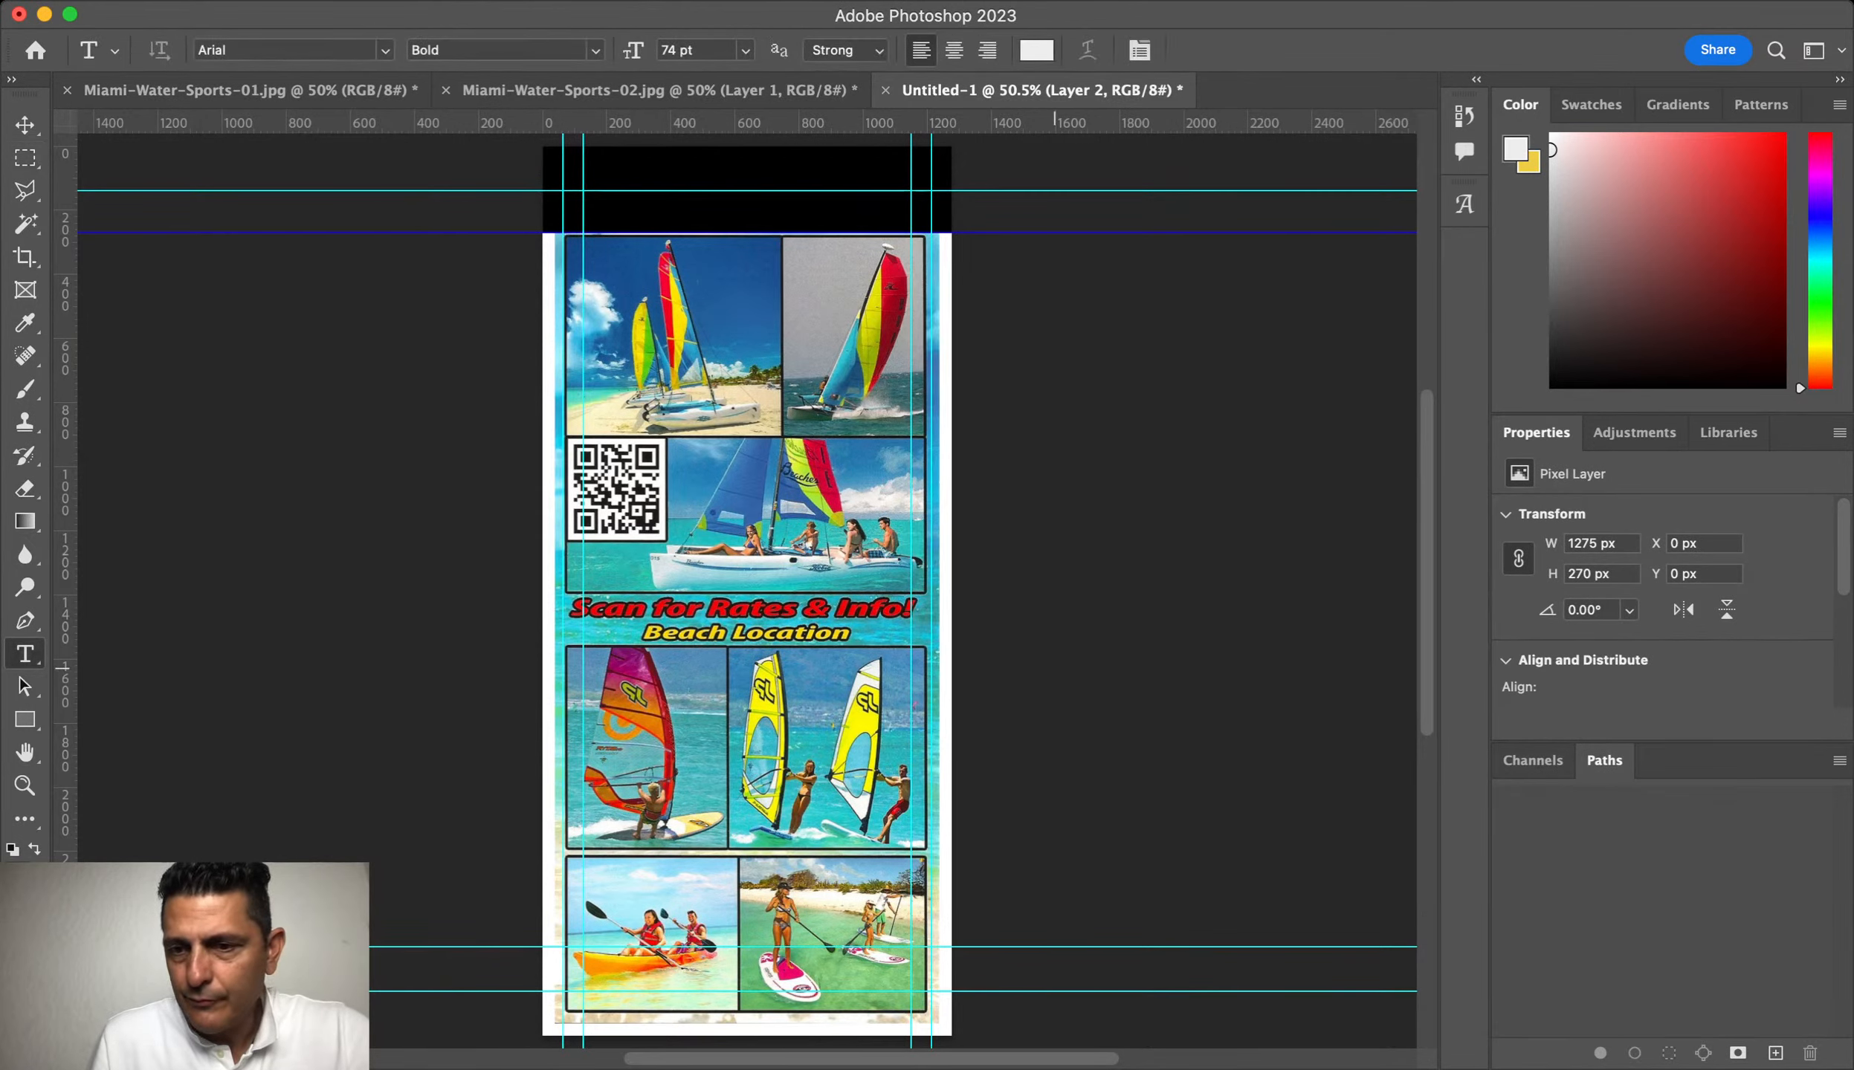
pyautogui.press('super+comma')
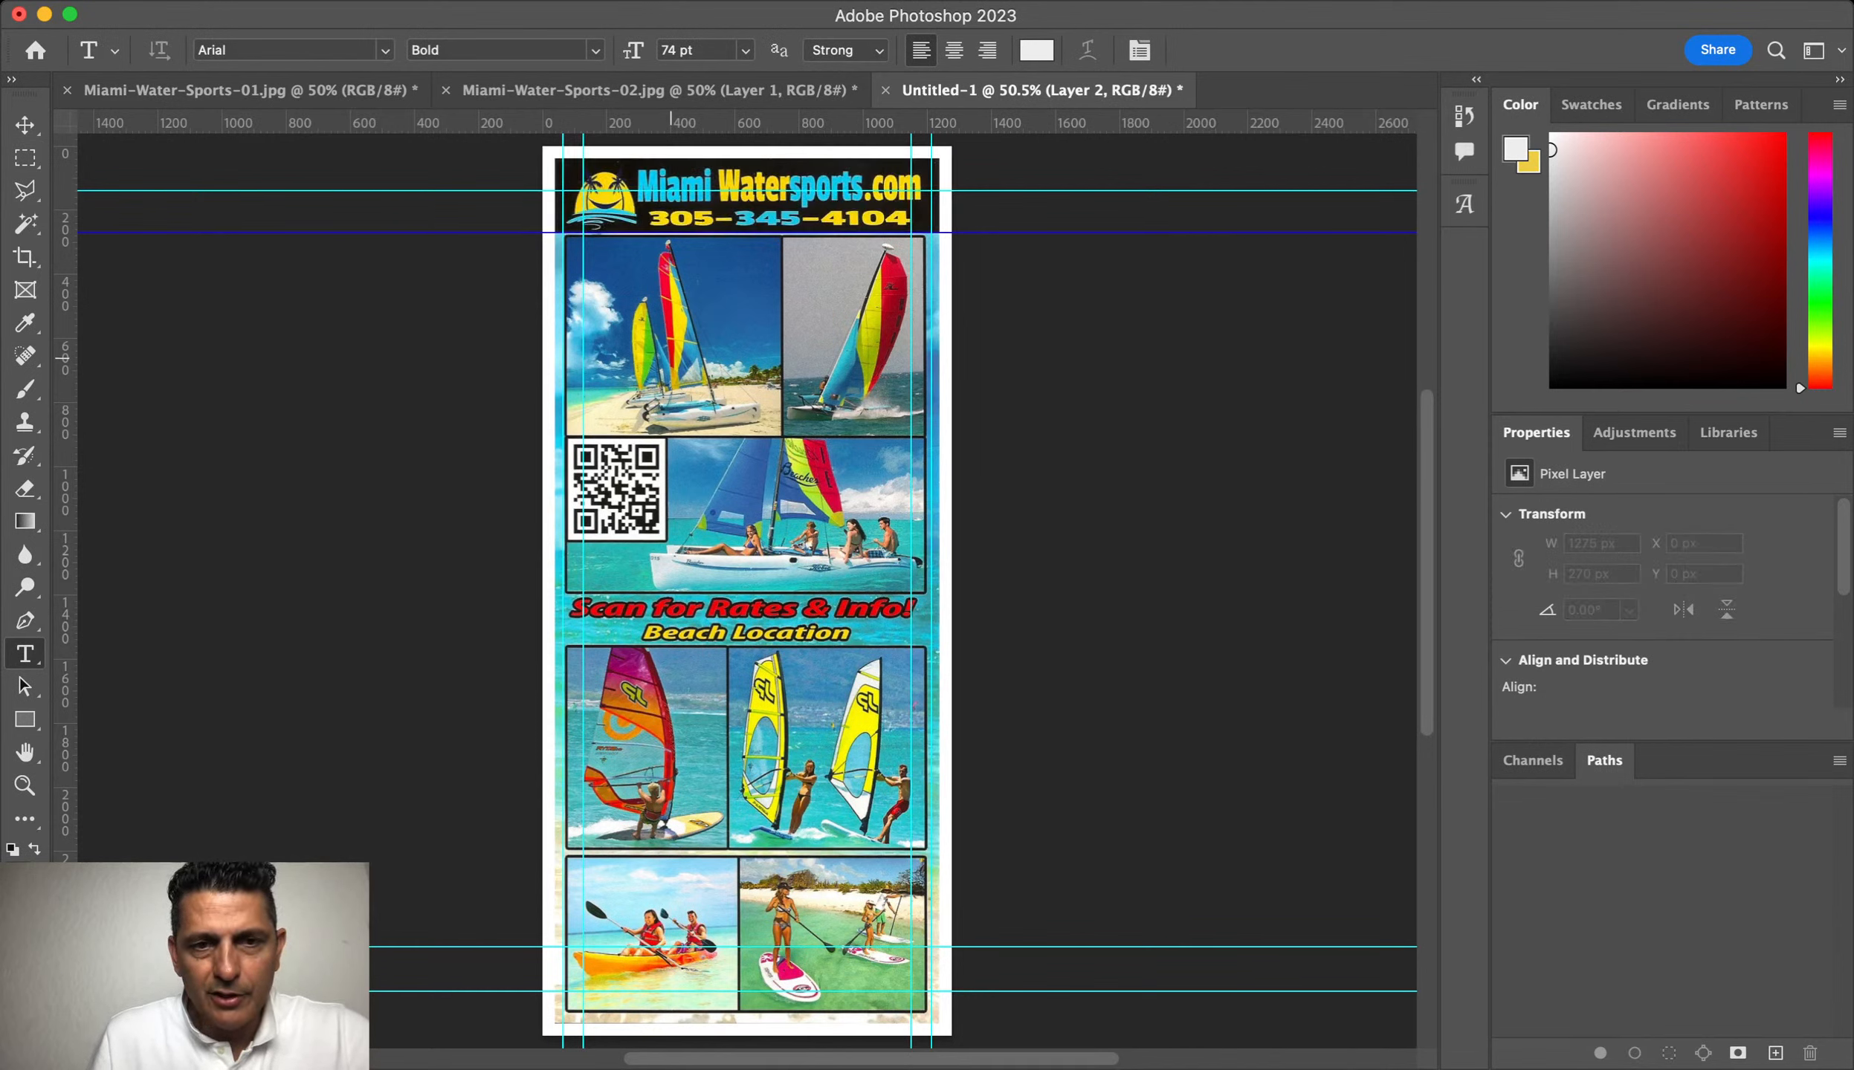
pyautogui.click(671, 357)
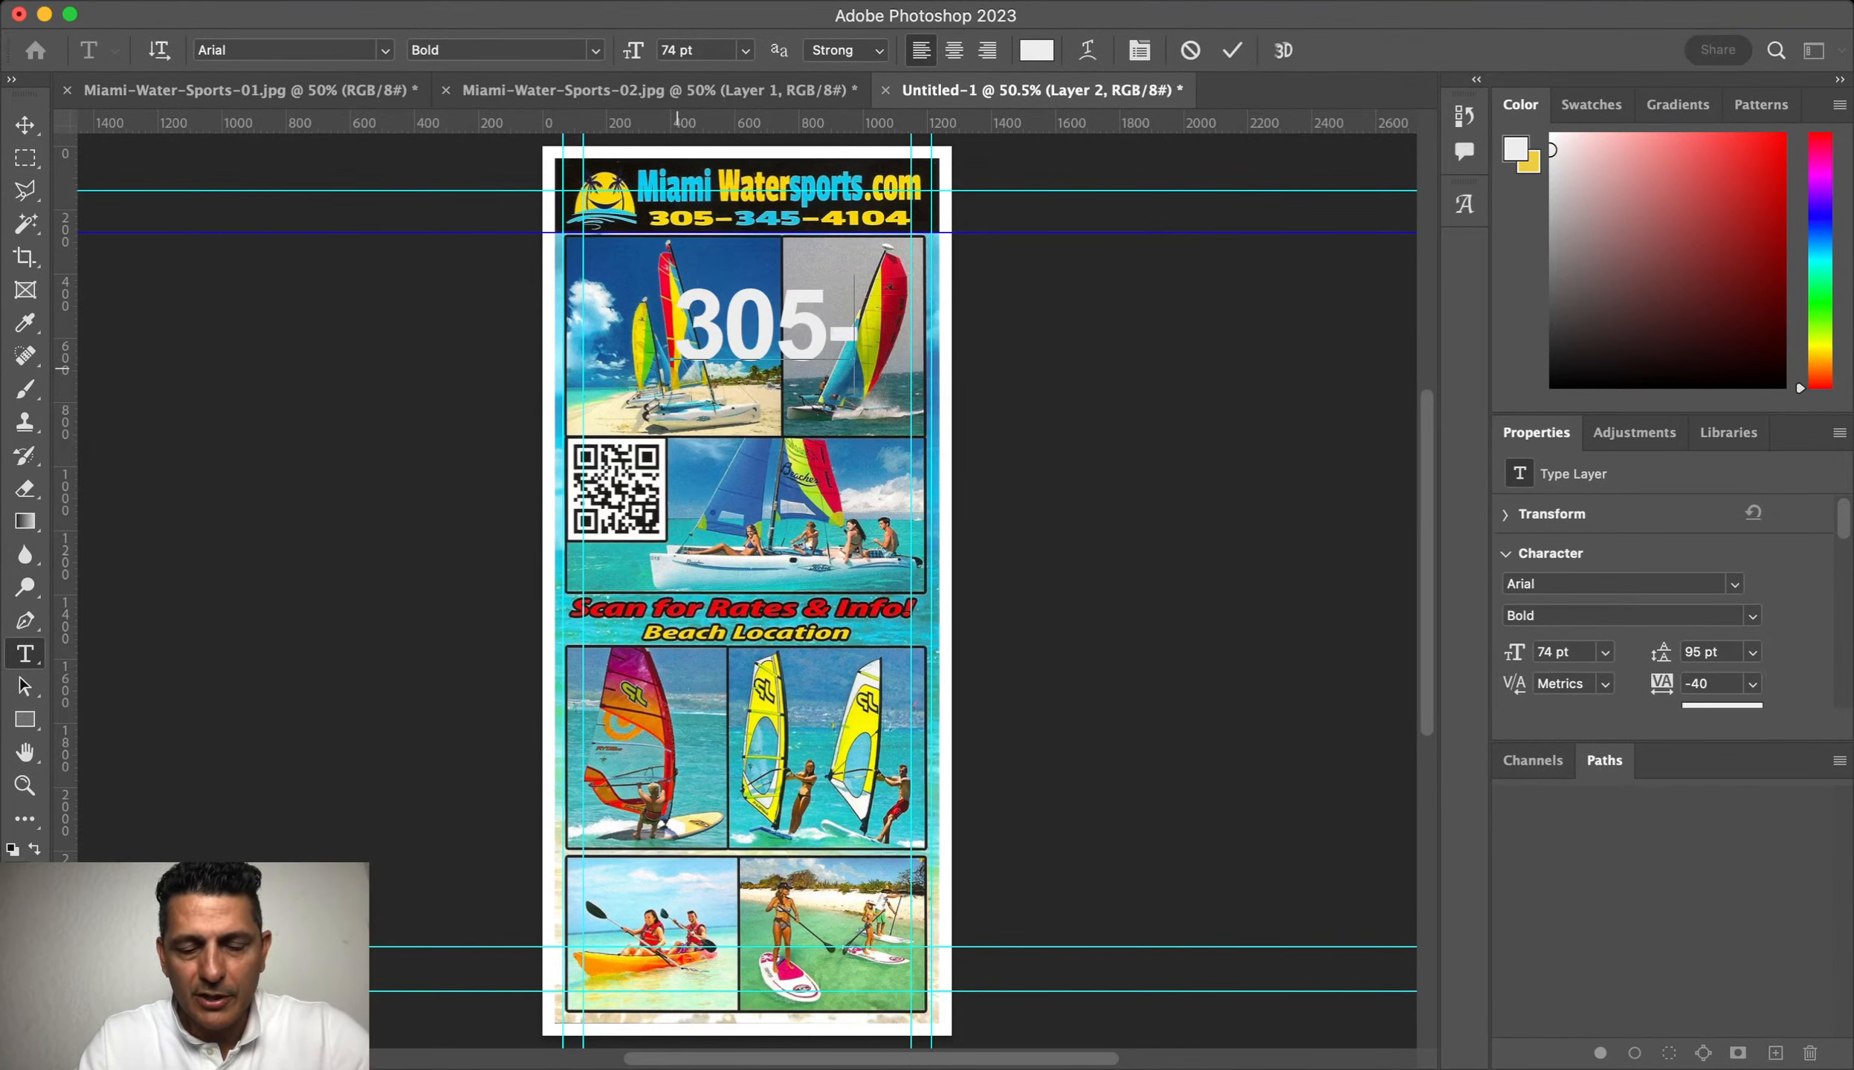
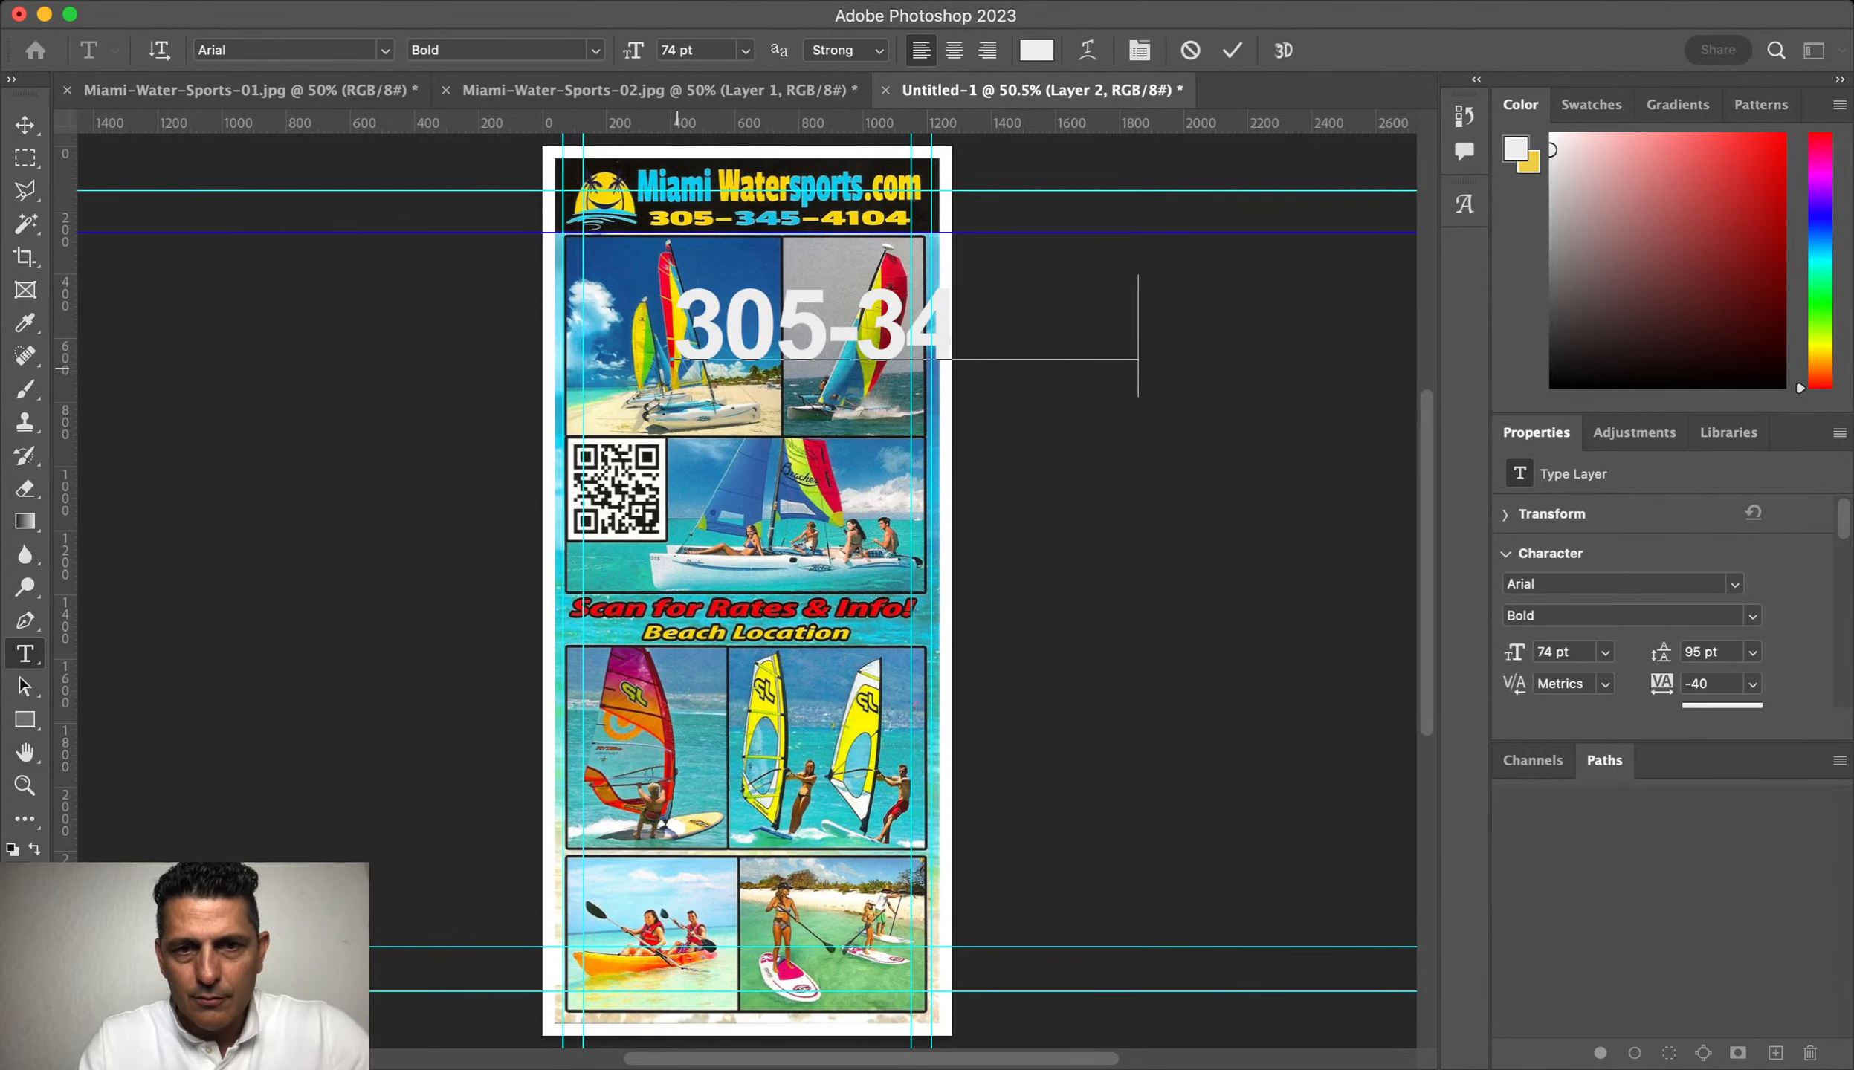
pyautogui.press('super+a')
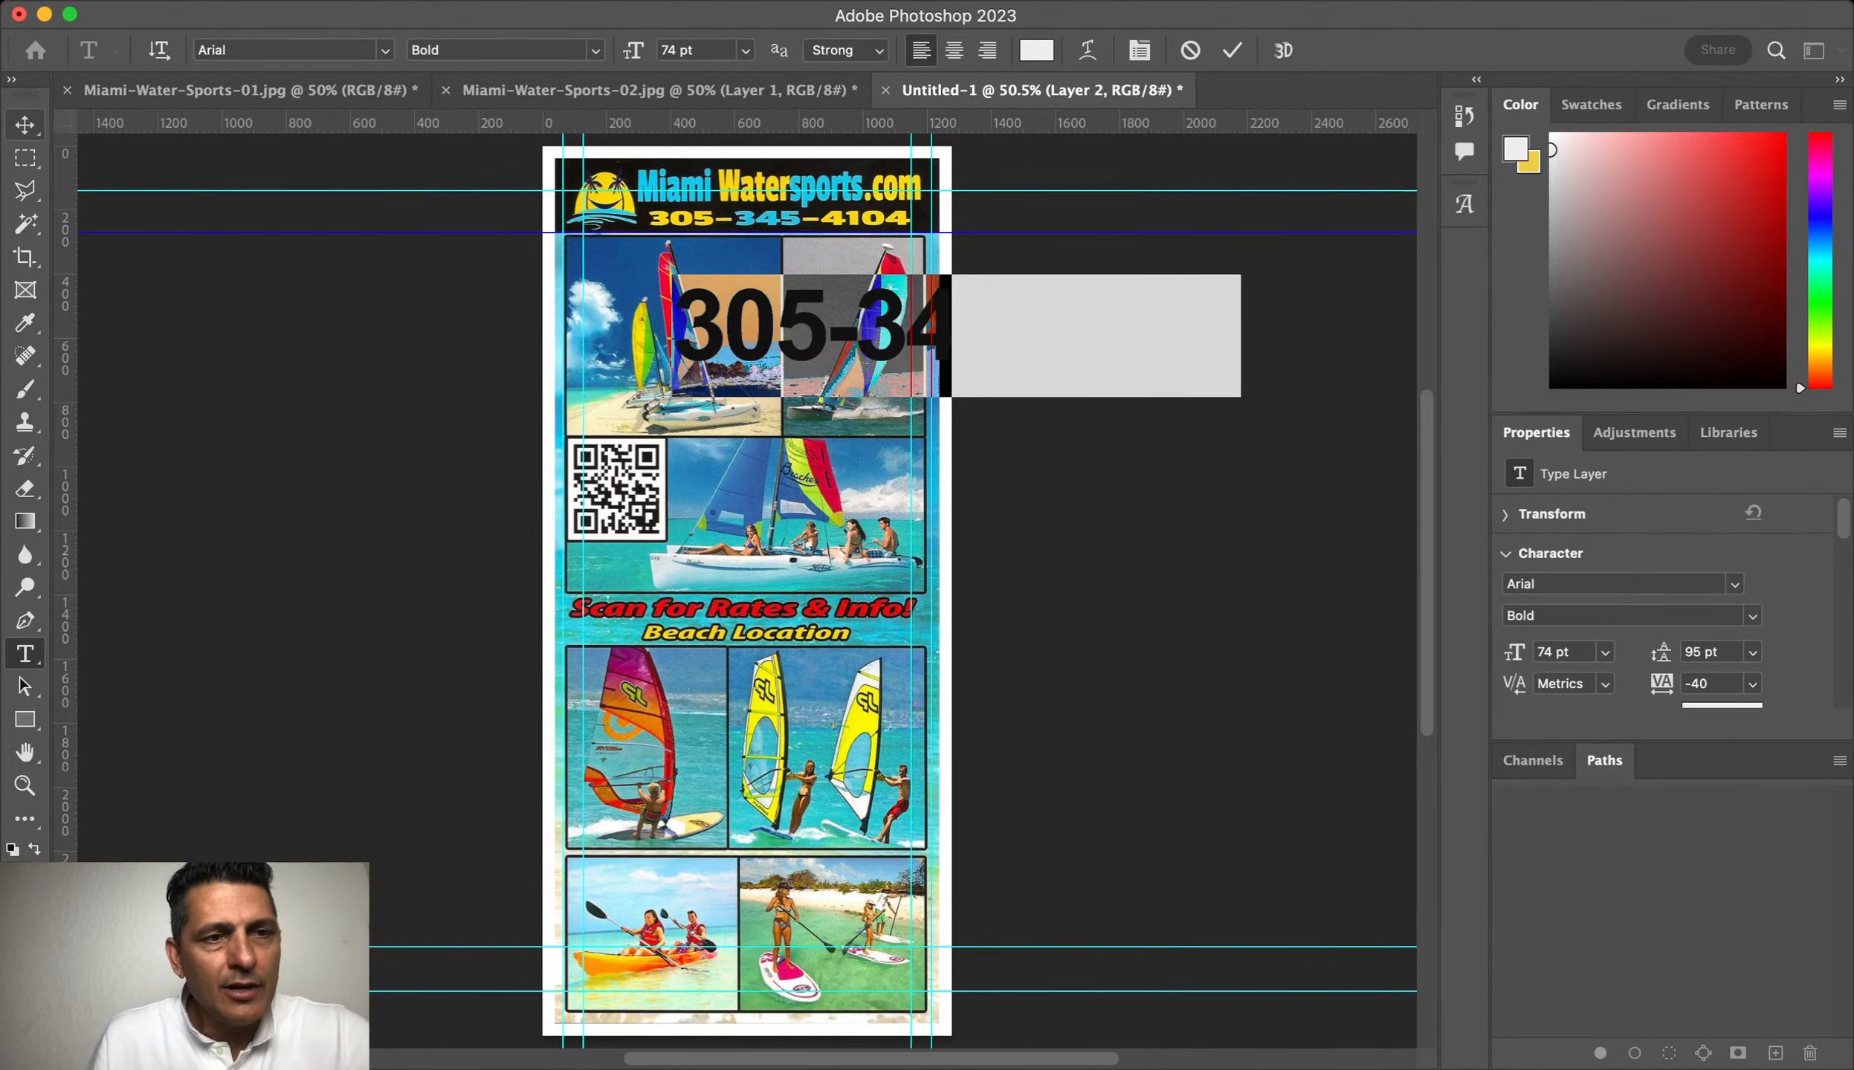
pyautogui.click(25, 124)
# Step: Scale the phone number down to 27.09 pt and position it in the header
pyautogui.press('super+t')
pyautogui.moveTo(887, 384); pyautogui.dragTo(861, 299)
pyautogui.moveTo(1218, 314); pyautogui.dragTo(691, 269)
pyautogui.press('super+space')
pyautogui.press('Return')
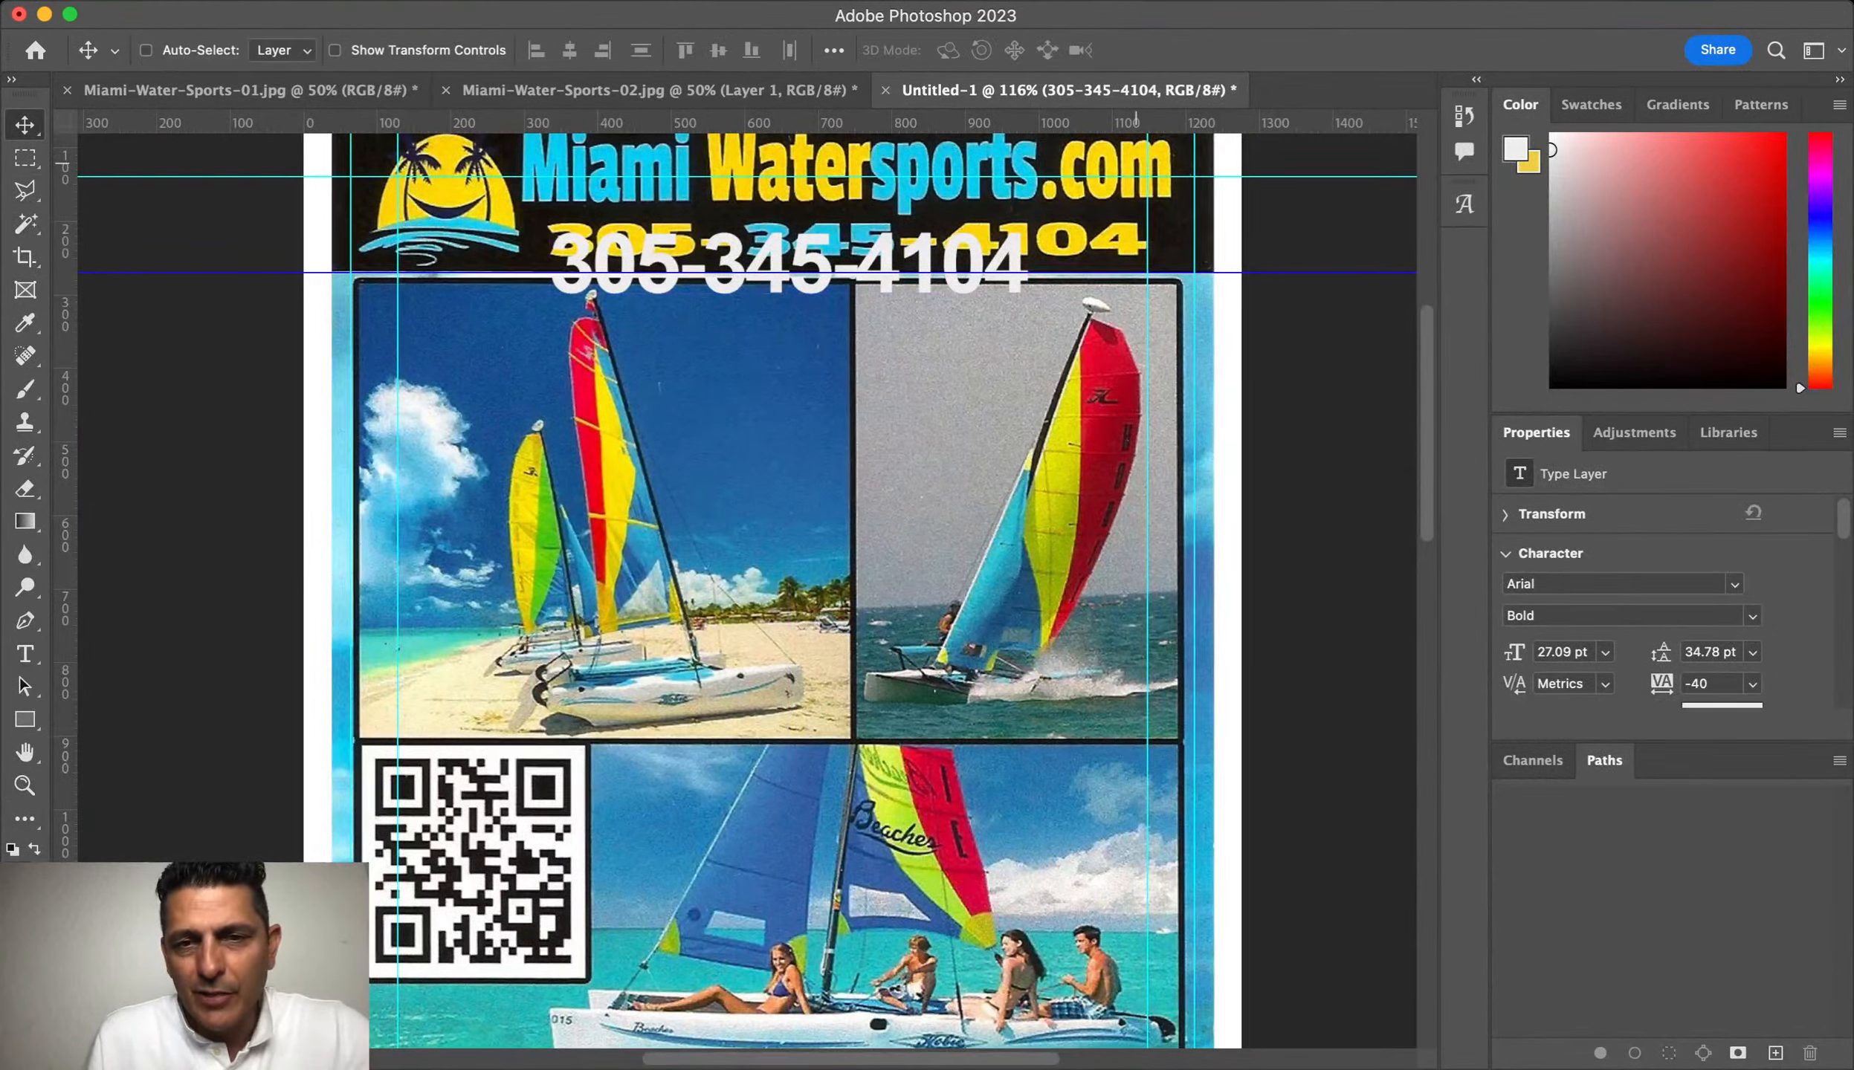
# Step: Widen and flatten the white phone number so it covers the old number
pyautogui.press('super+t')
pyautogui.moveTo(1027, 272); pyautogui.dragTo(1147, 271)
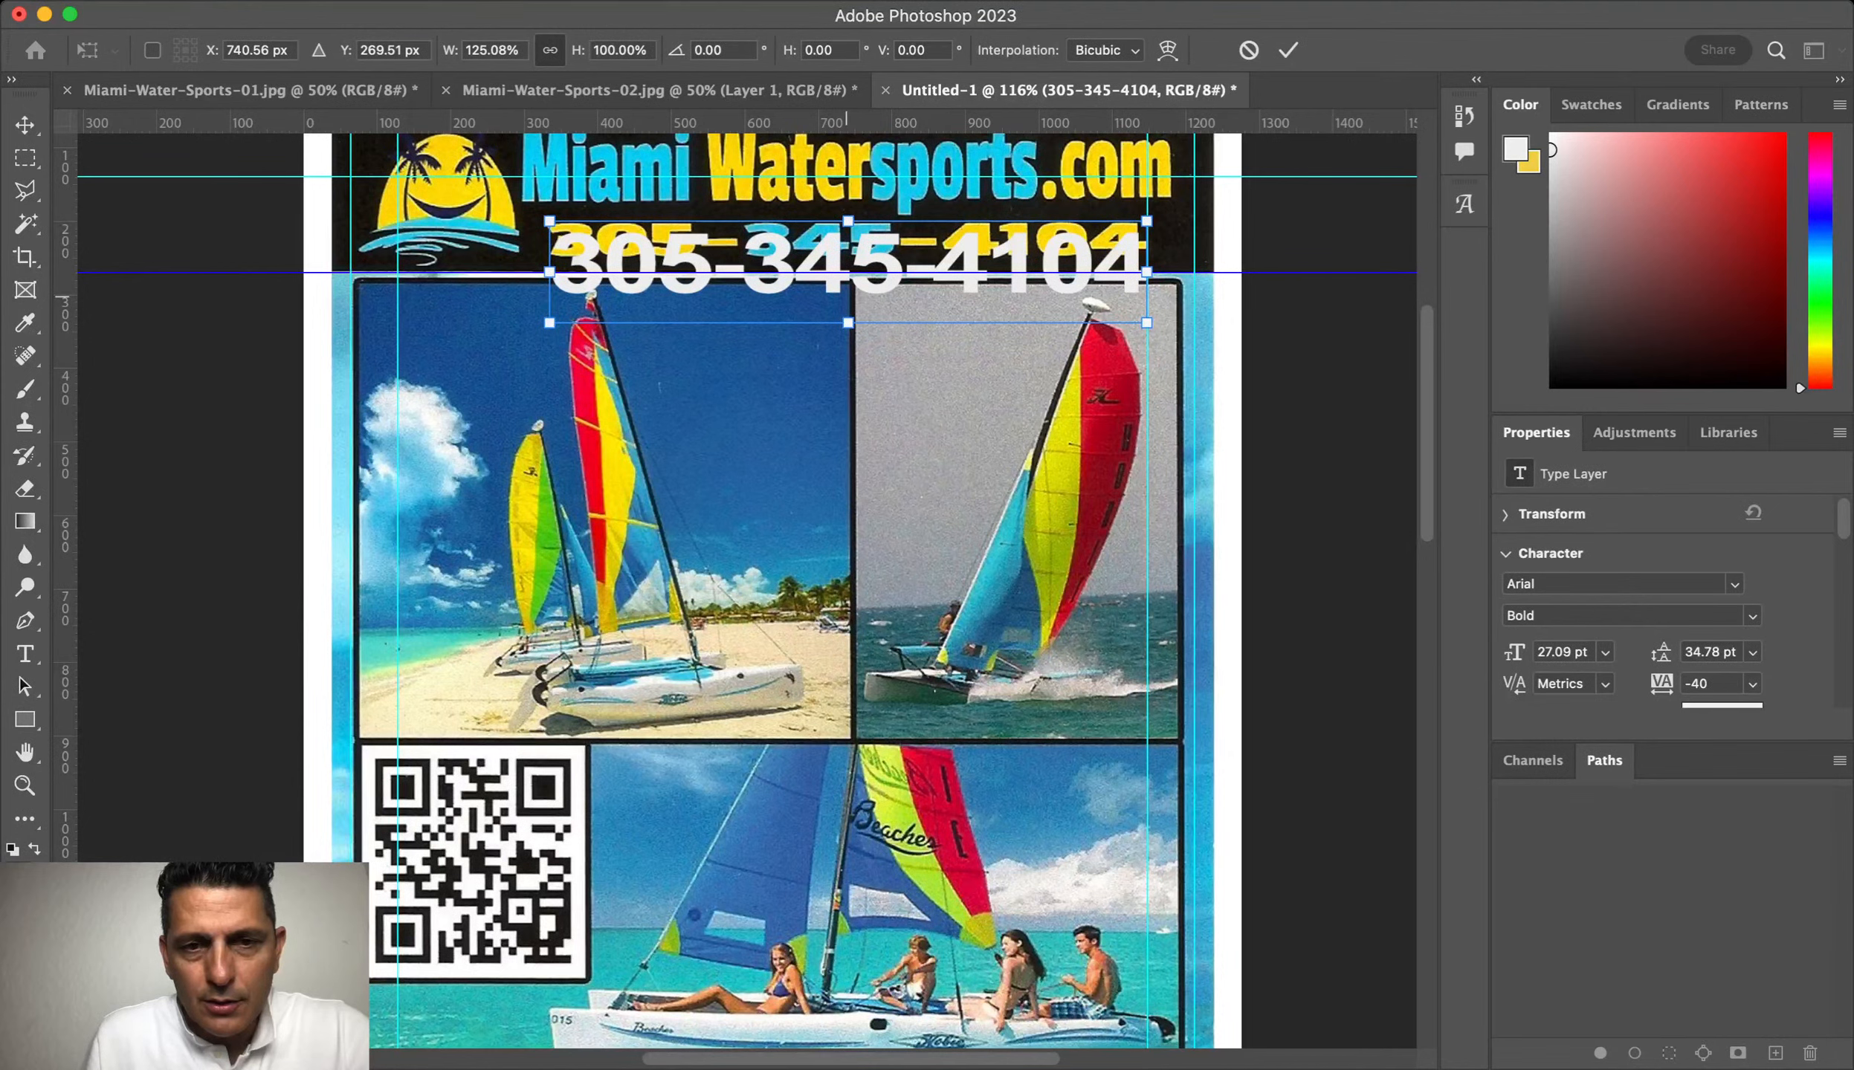
pyautogui.moveTo(848, 323); pyautogui.dragTo(848, 272)
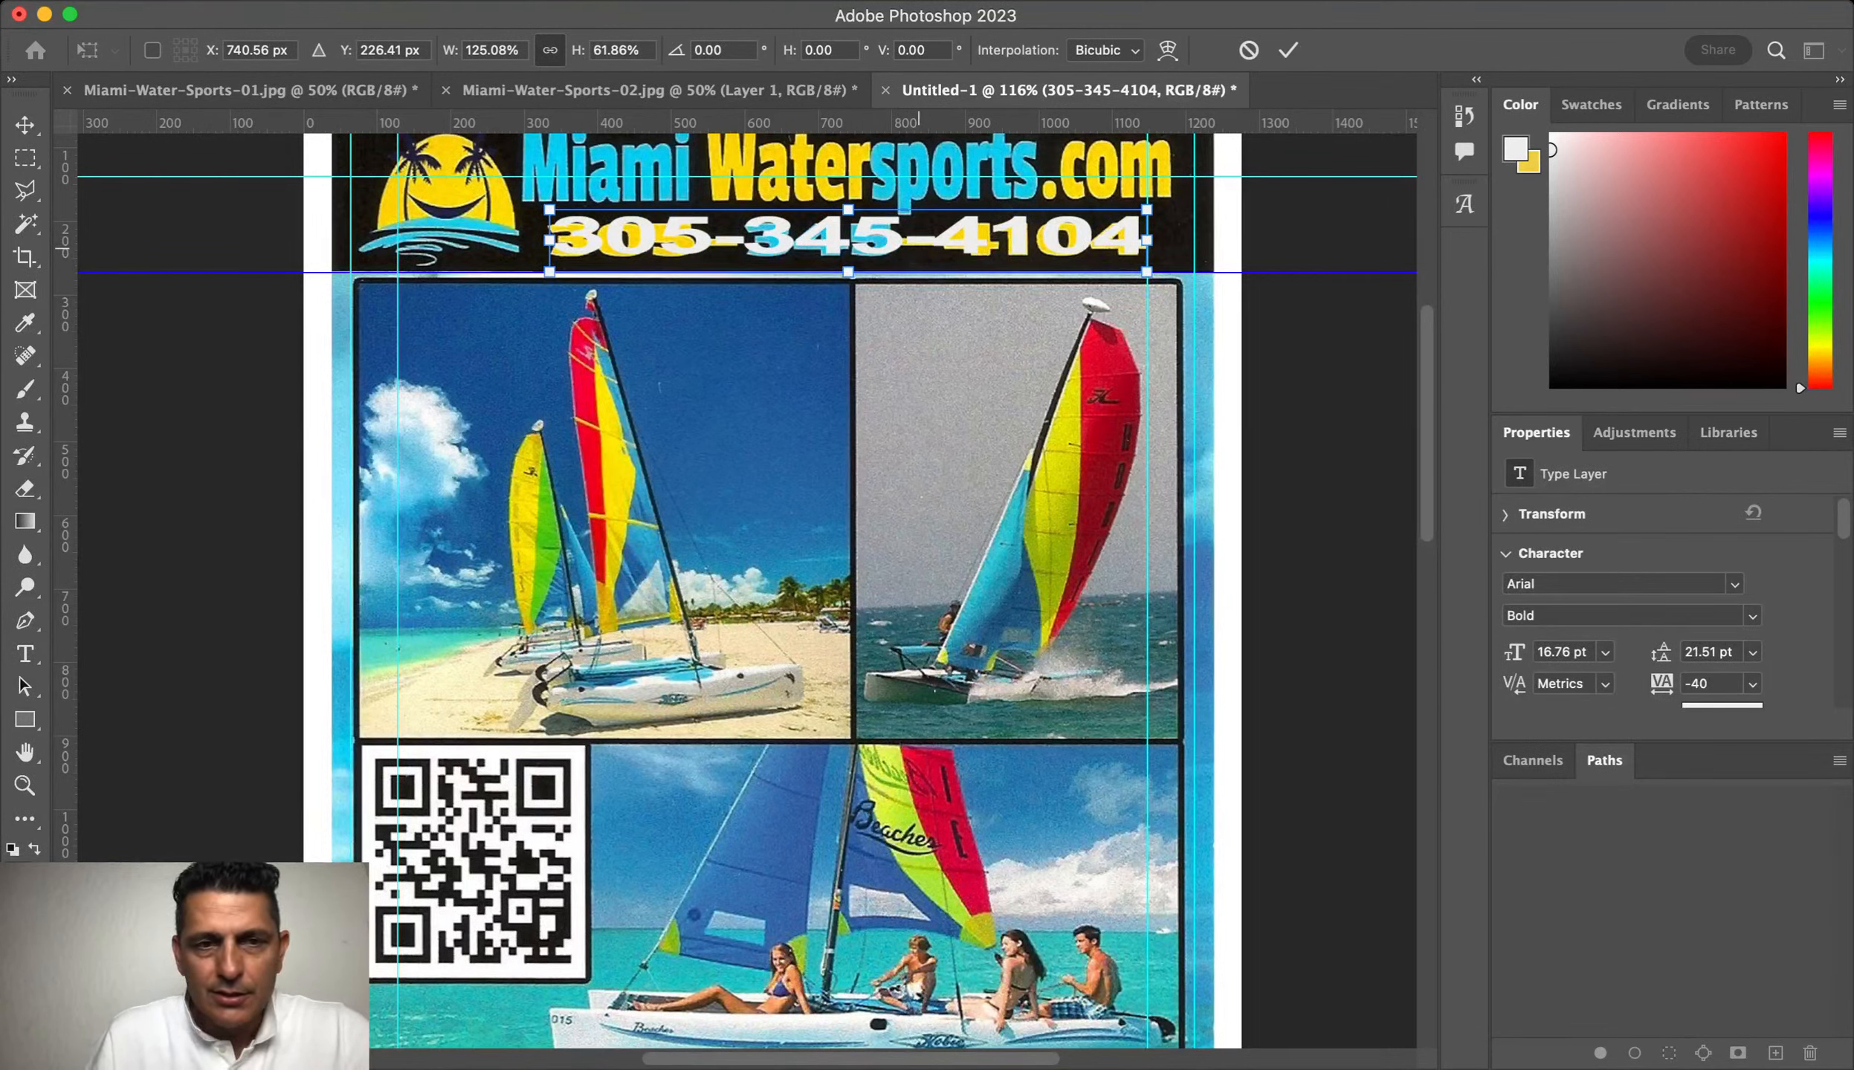
pyautogui.press('Down')
pyautogui.press('Down')
pyautogui.press('Down')
pyautogui.press('Down')
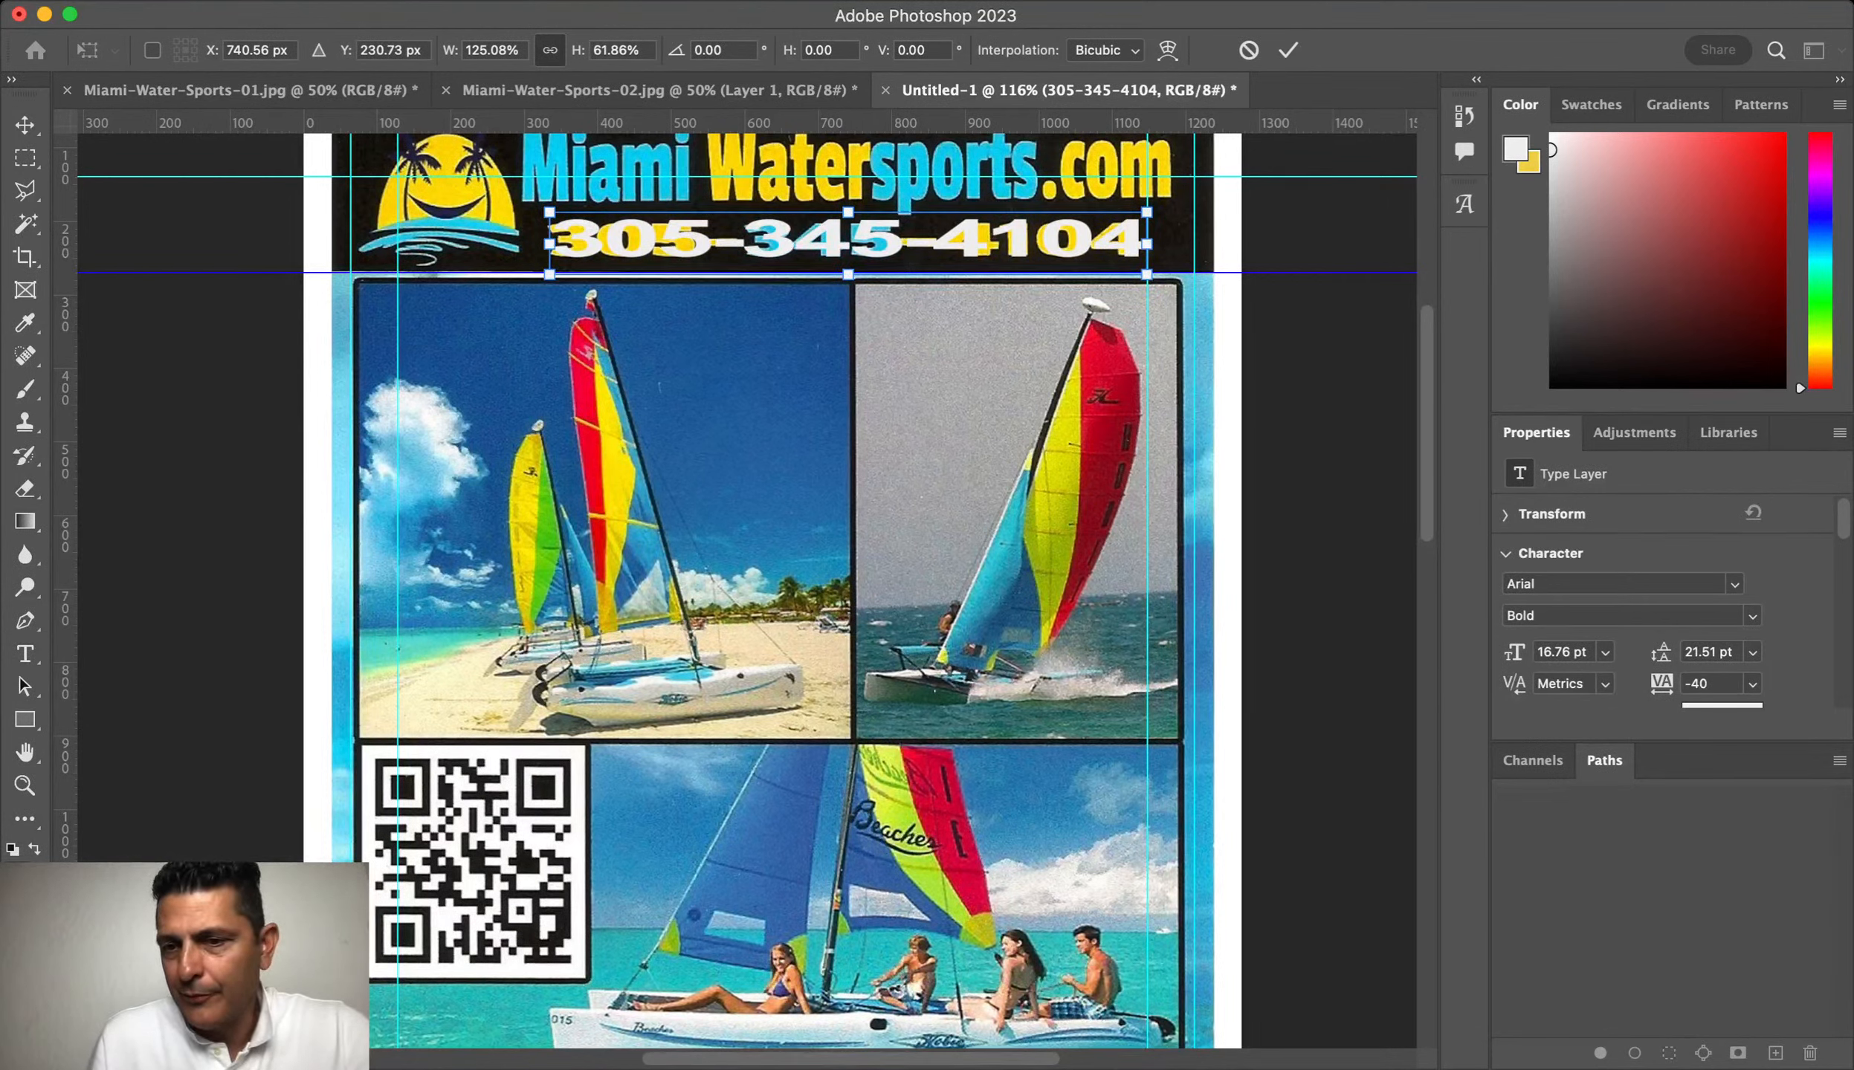
pyautogui.press('Return')
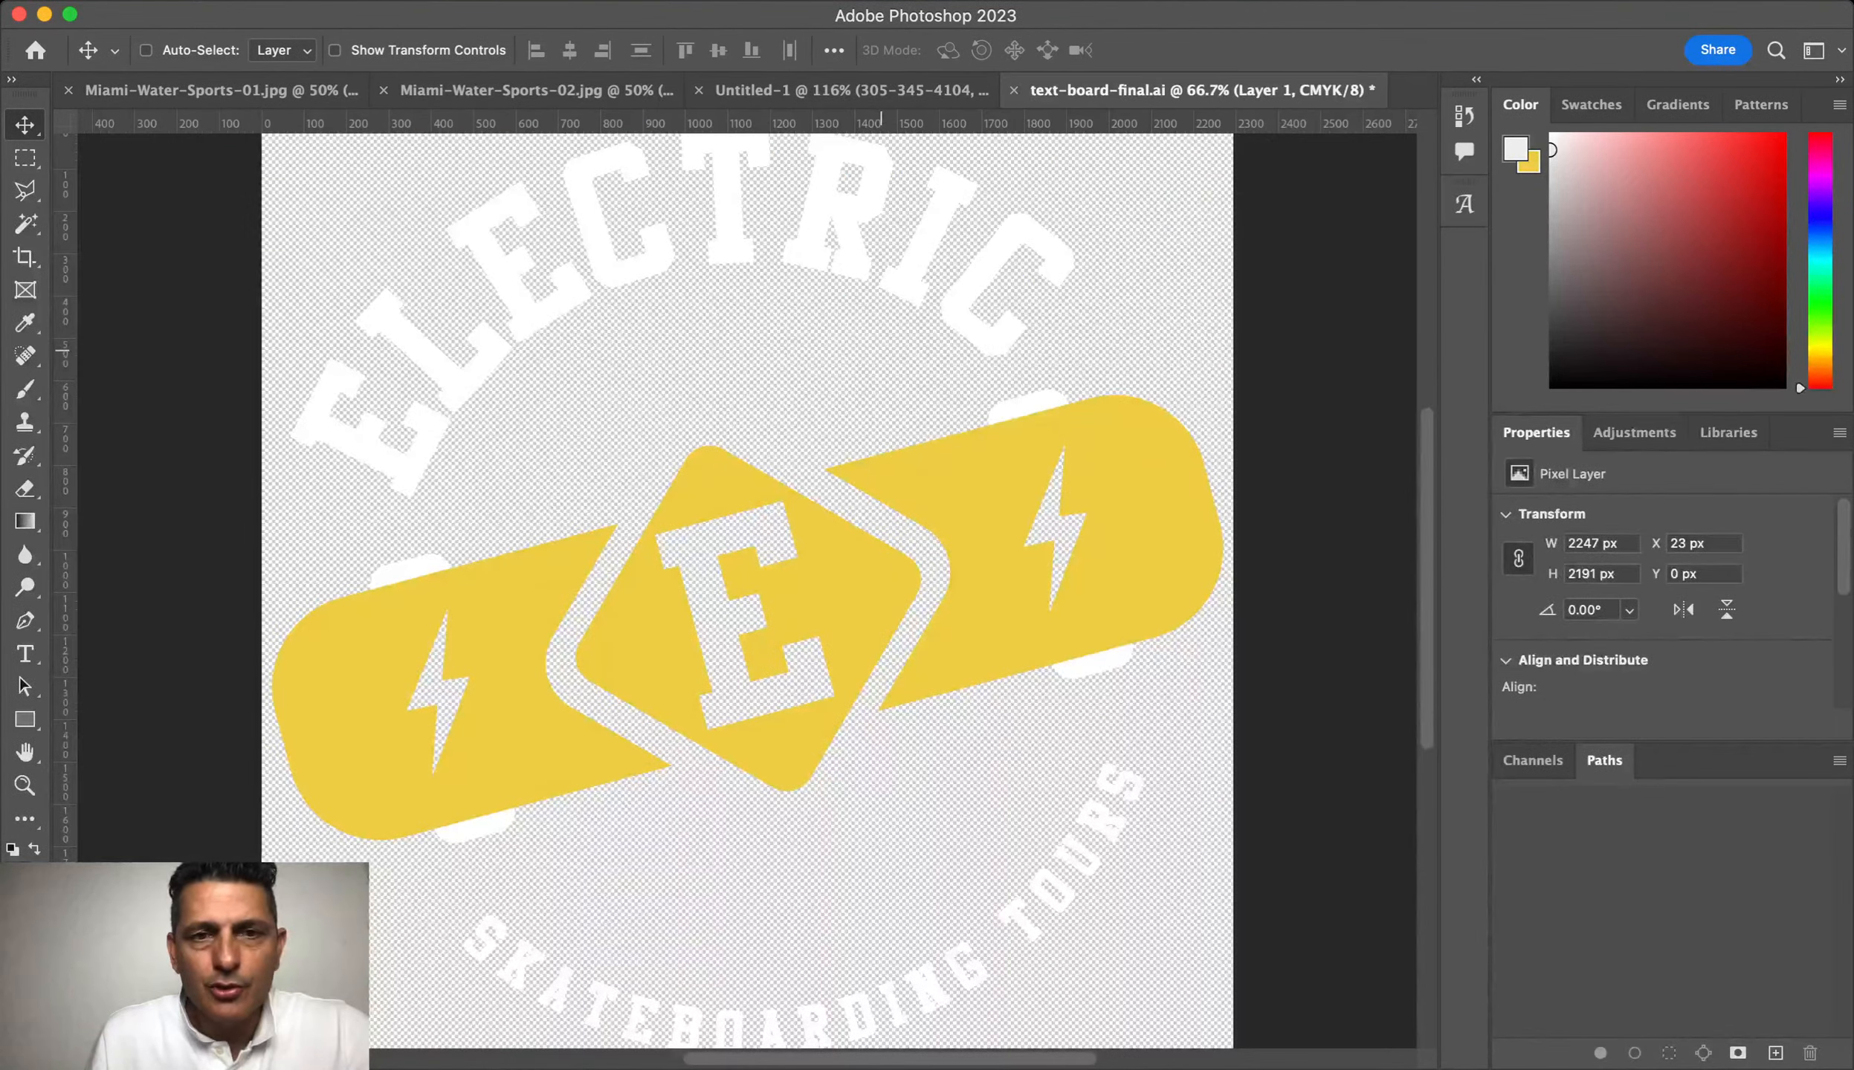
# Step: Drag the Electric Skateboarding Tours logo into Untitled-1 and shrink it to 190×186 px over the top-left logo
pyautogui.moveTo(881, 349); pyautogui.dragTo(892, 475)
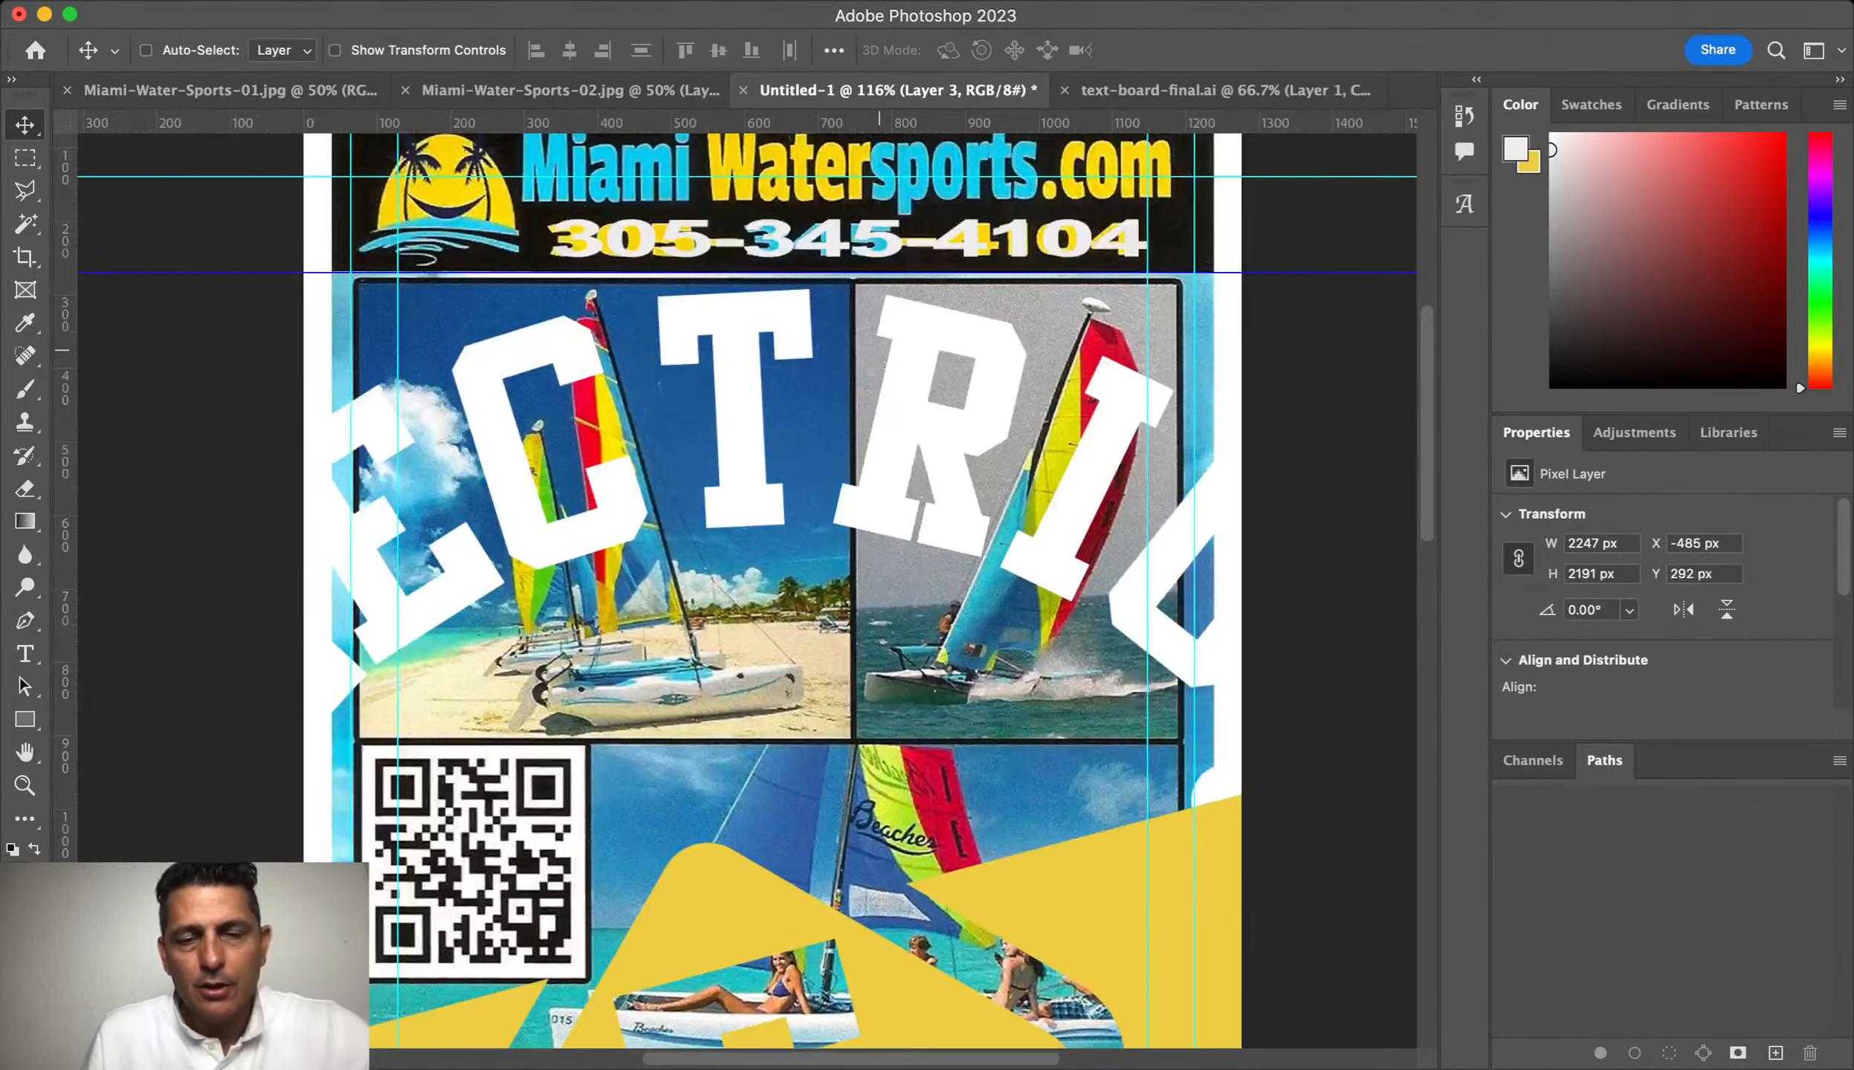
pyautogui.press('super+t')
pyautogui.moveTo(773, 289); pyautogui.dragTo(773, 861)
pyautogui.moveTo(948, 1037); pyautogui.dragTo(704, 346)
pyautogui.moveTo(768, 643); pyautogui.dragTo(455, 195)
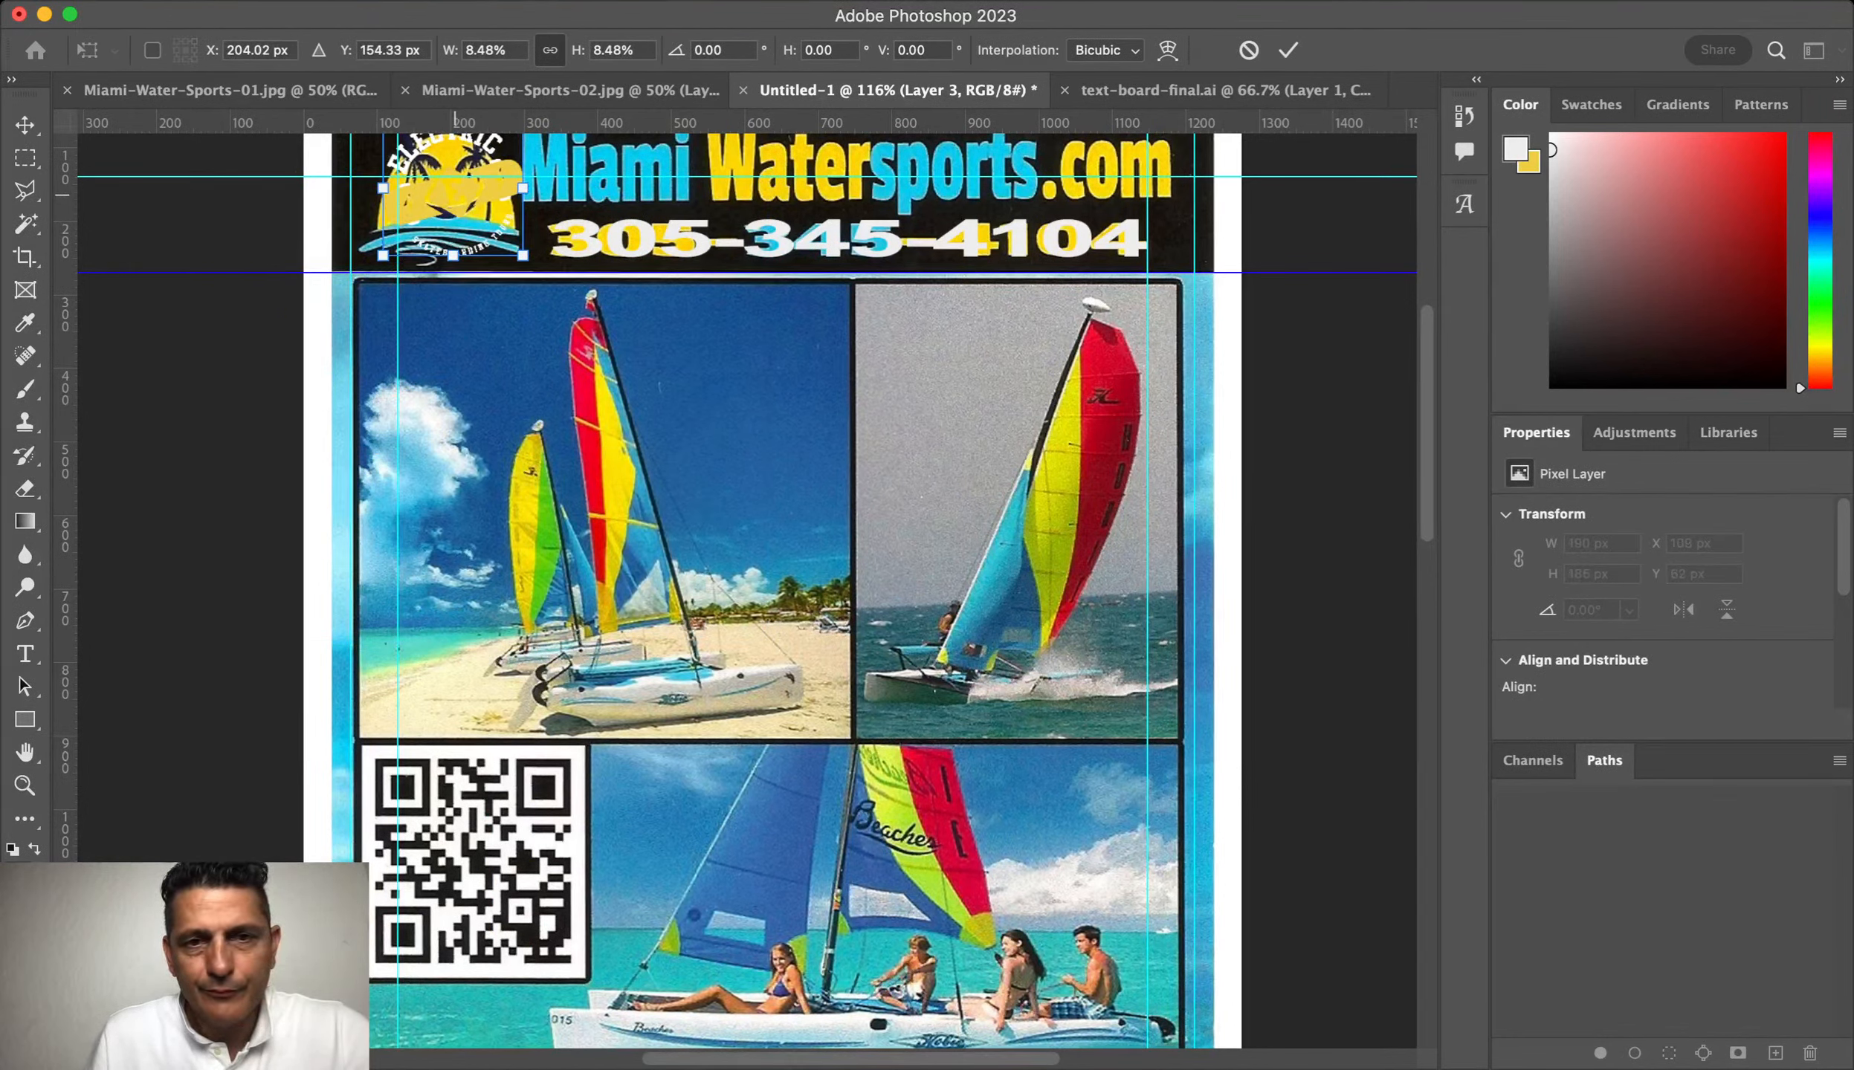
pyautogui.press('Return')
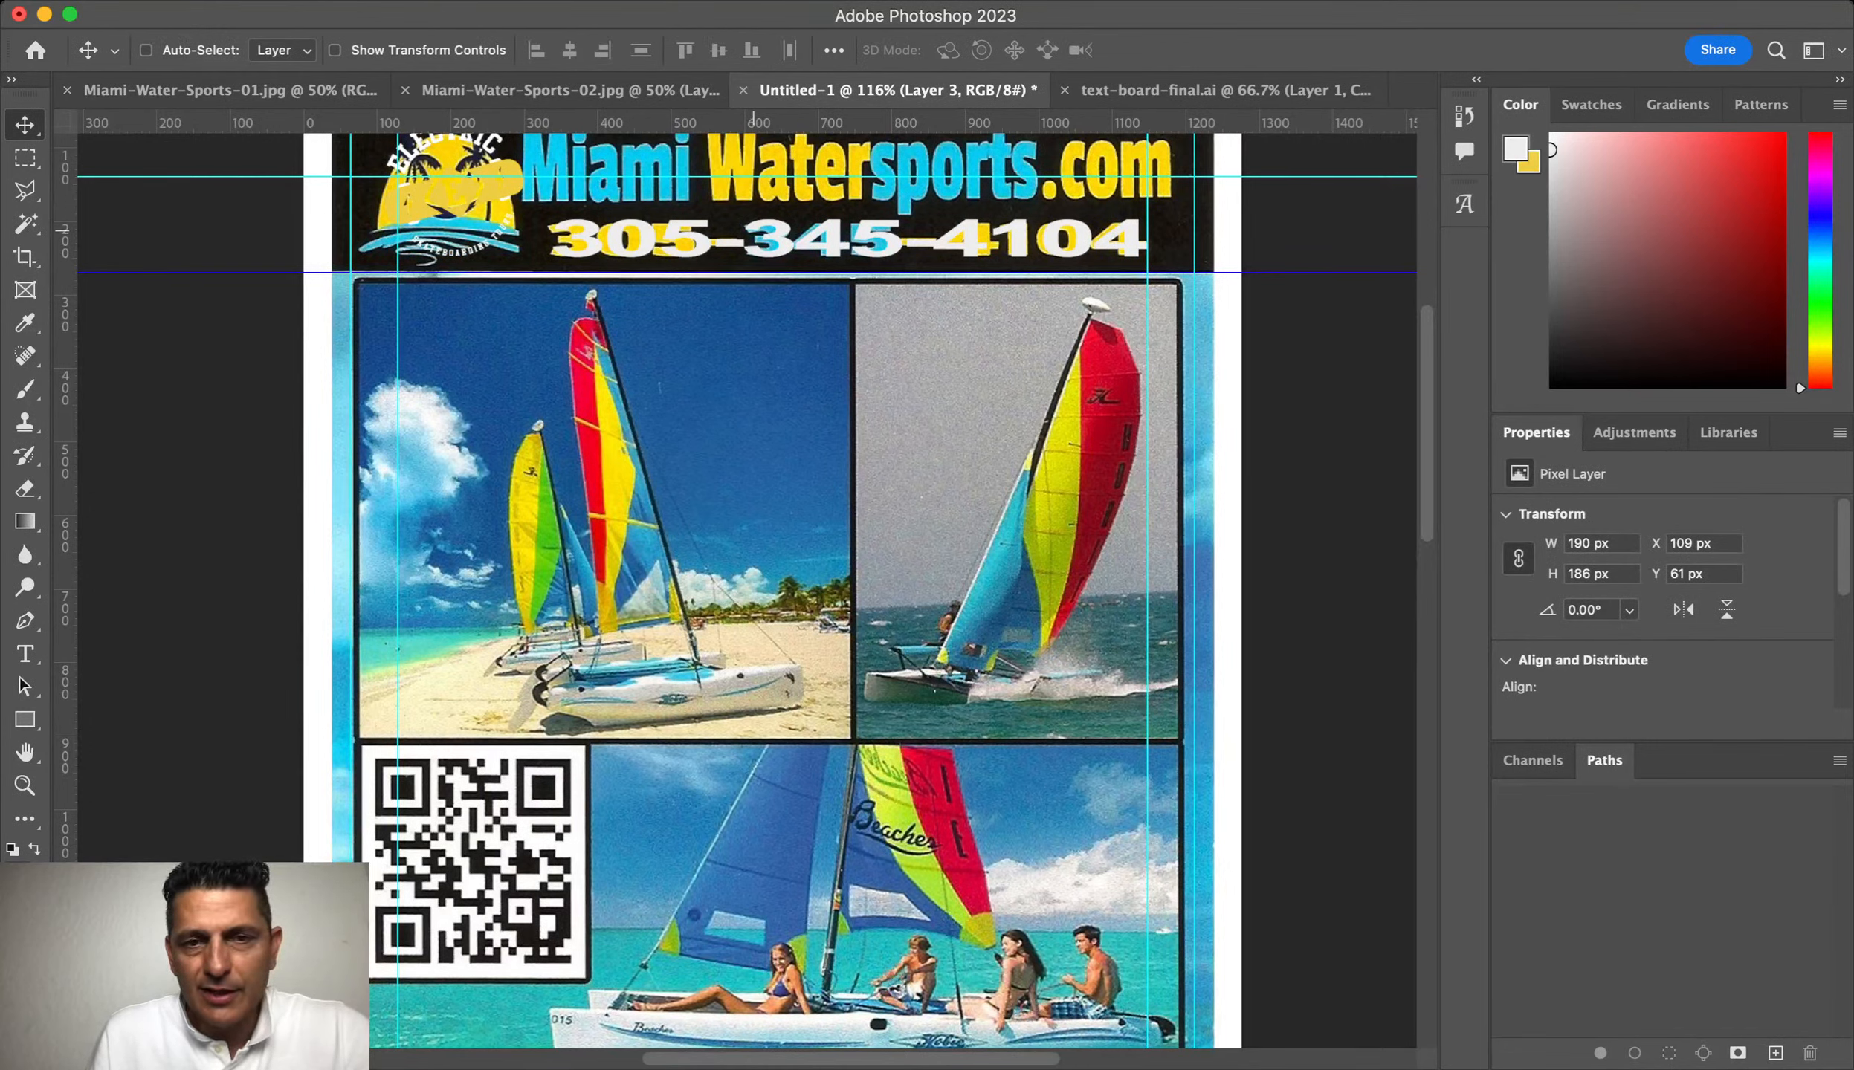
pyautogui.doubleClick(848, 238)
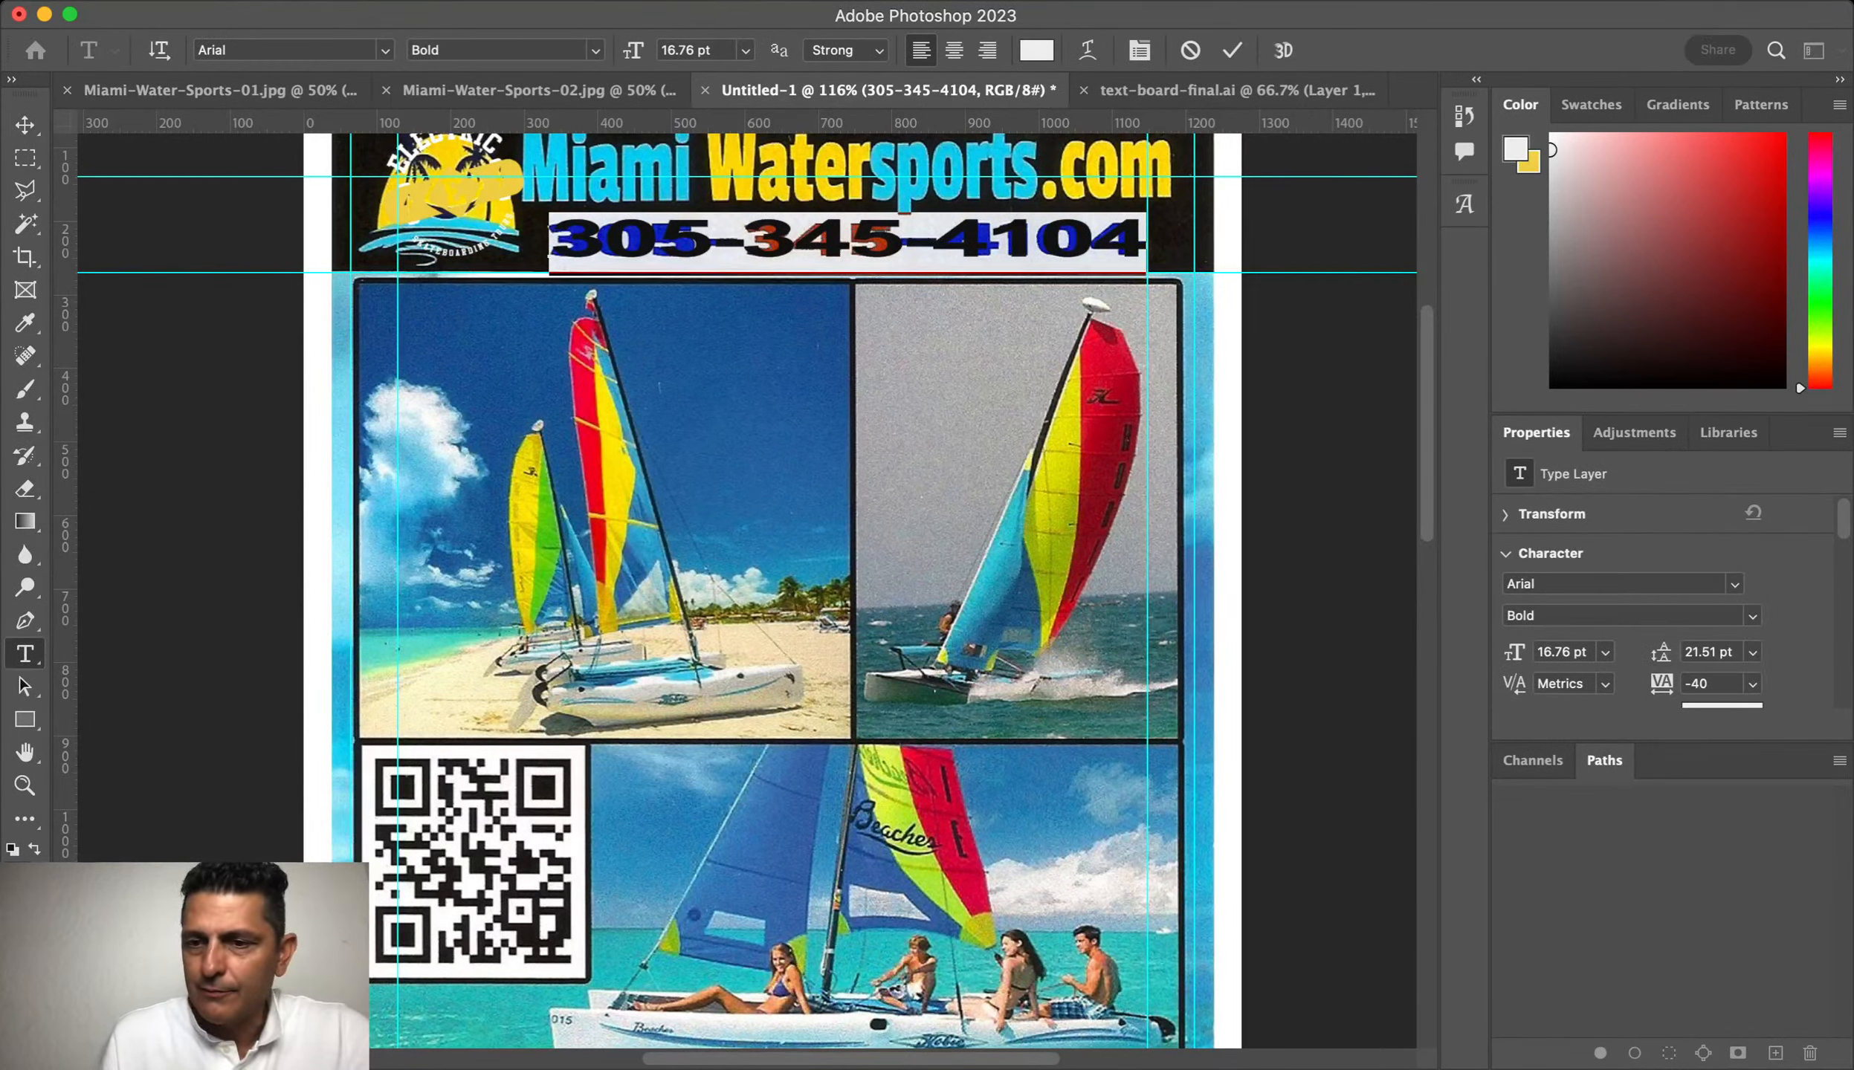
# Step: Duplicate the phone line, move it over the heading, and retype it as ElectricSkateboardingTours.com
pyautogui.press('super+Return')
pyautogui.press('super+j')
pyautogui.moveTo(781, 195); pyautogui.dragTo(758, 701)
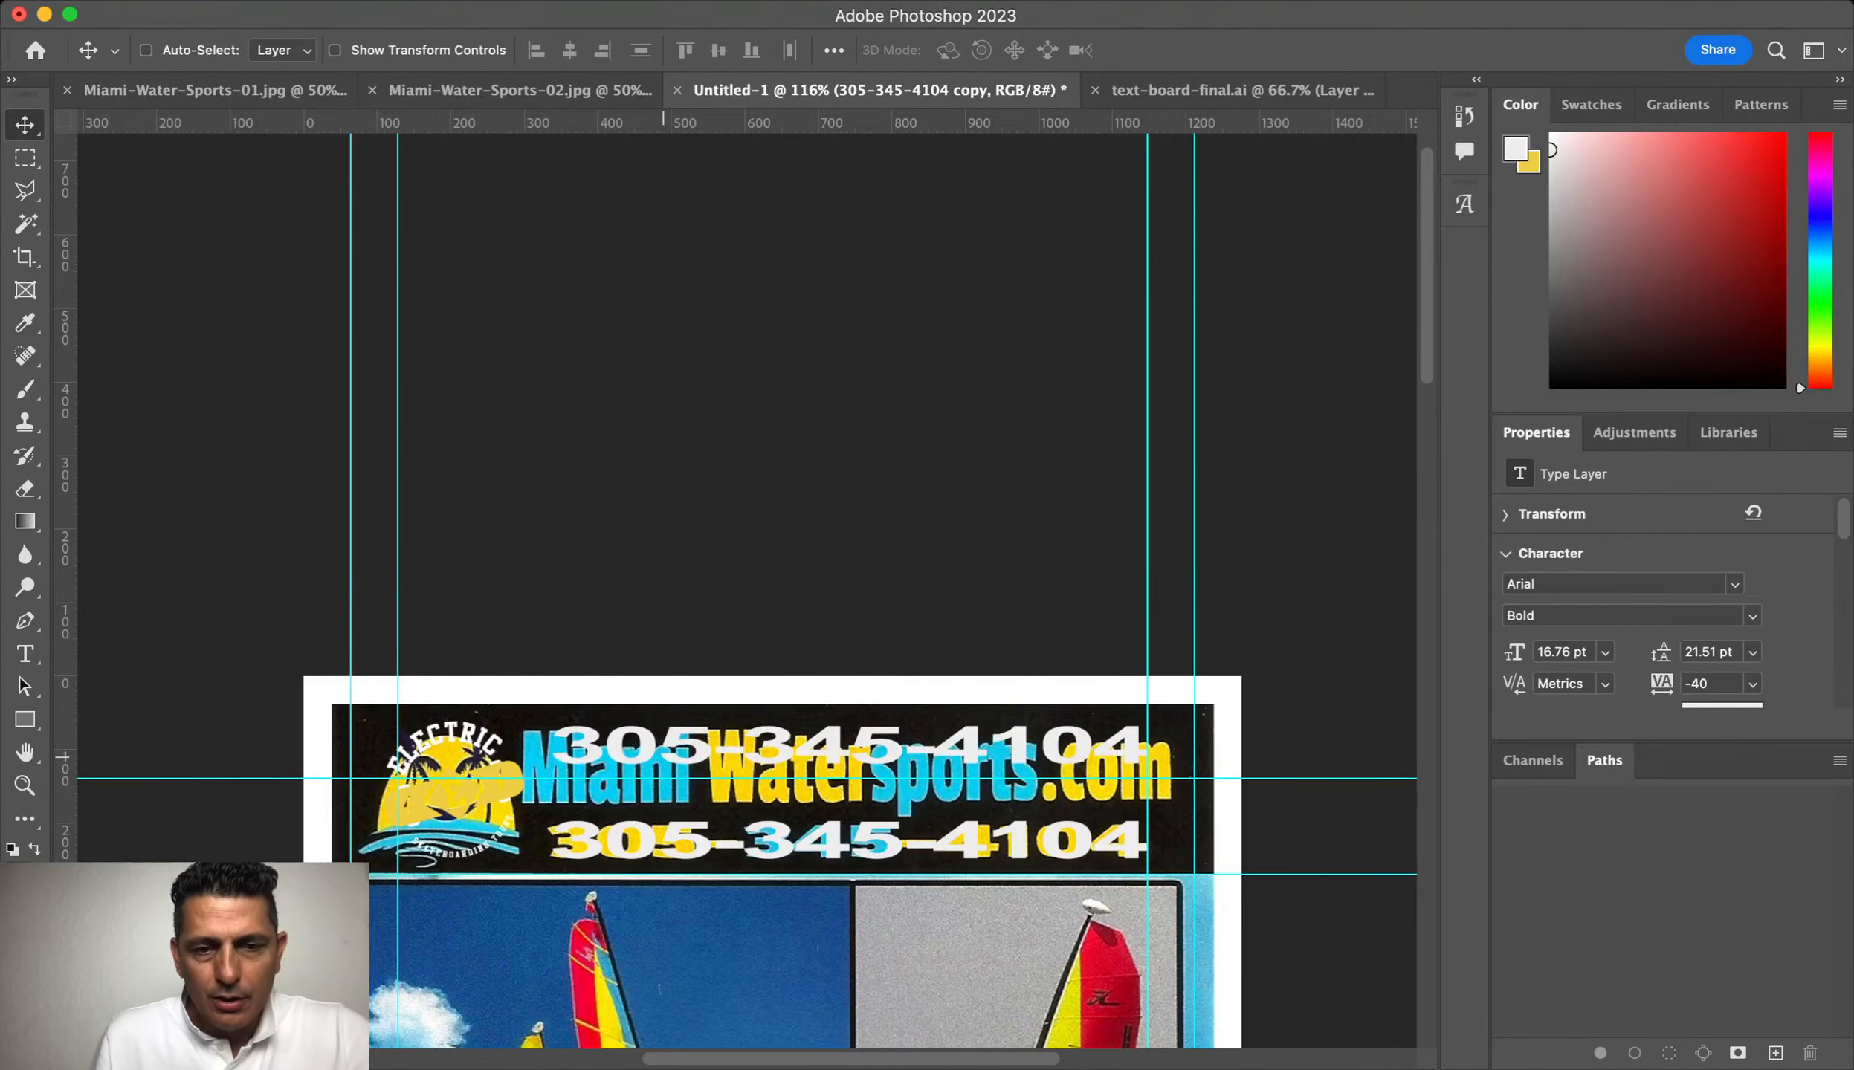
pyautogui.doubleClick(669, 744)
pyautogui.write('Ele')
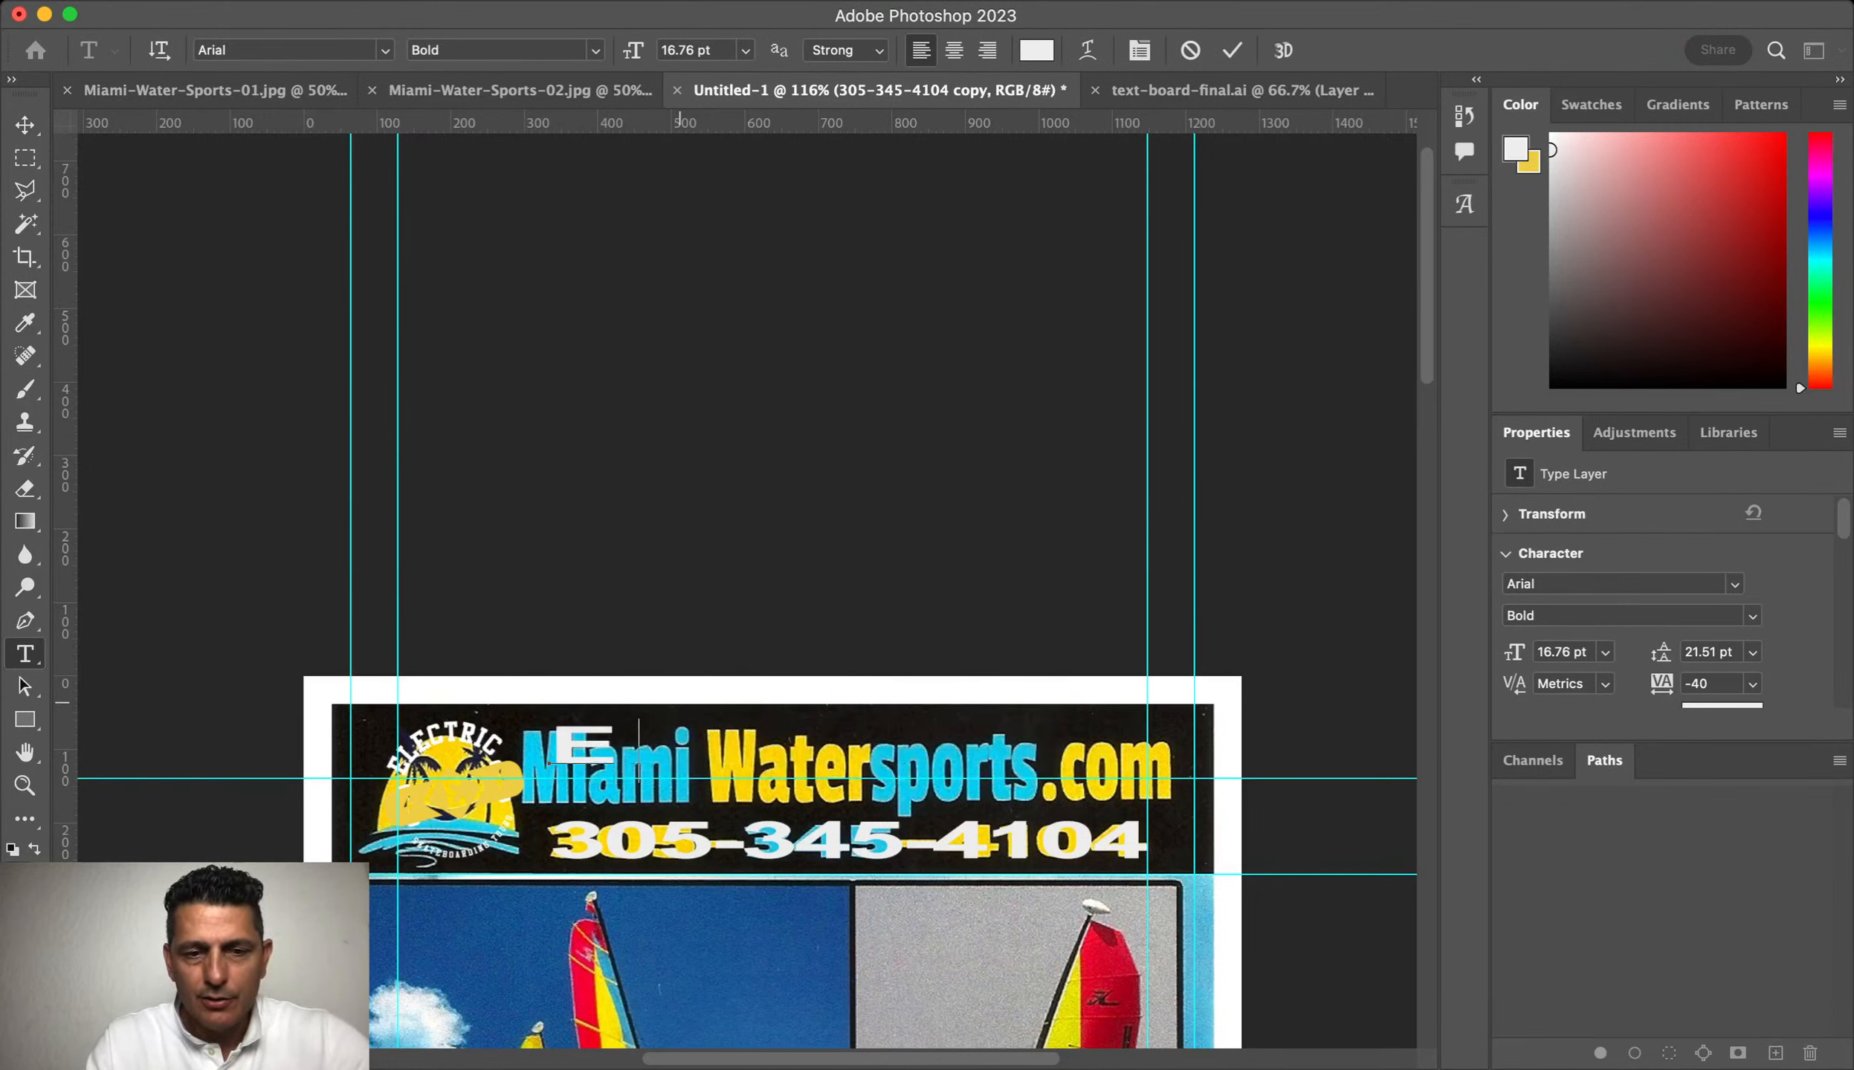
pyautogui.write('trick')
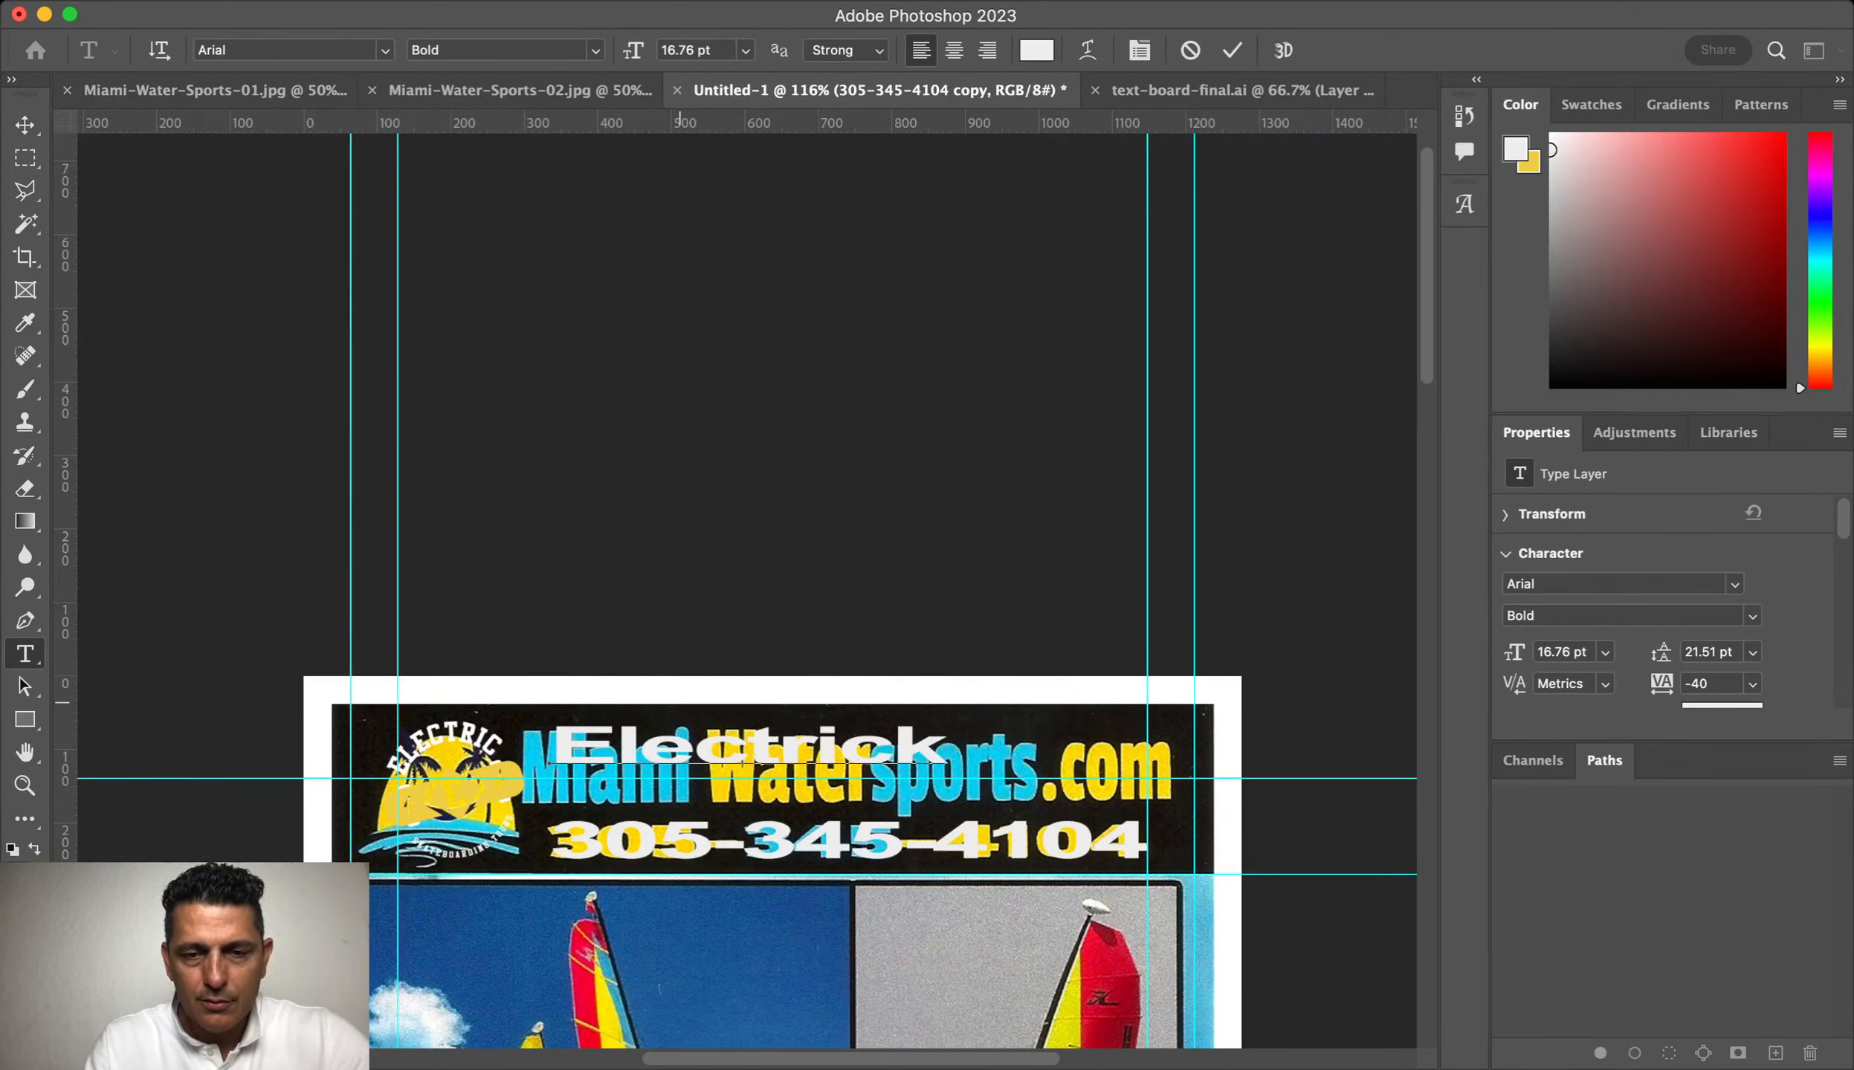
pyautogui.press('BackSpace')
pyautogui.write('Skateboar')
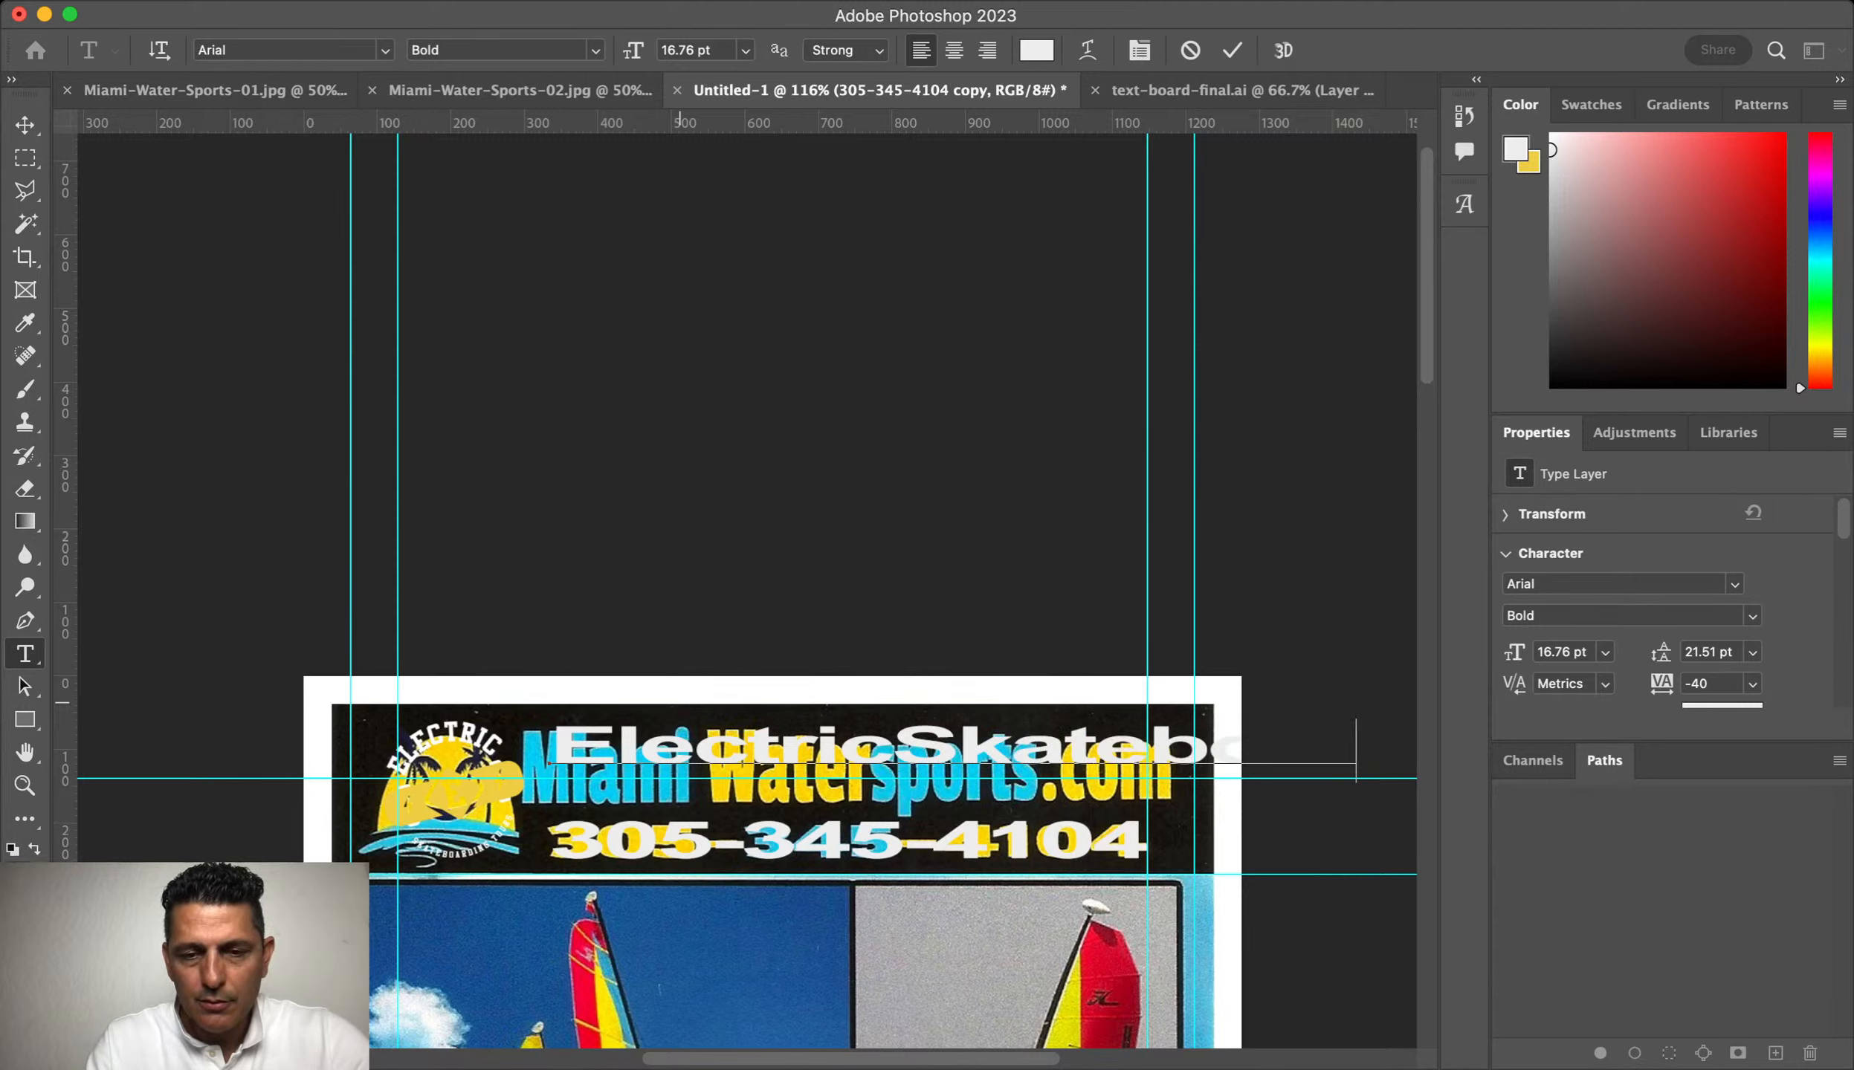
pyautogui.press('BackSpace')
pyautogui.press('BackSpace')
pyautogui.press('BackSpace')
pyautogui.write('oard')
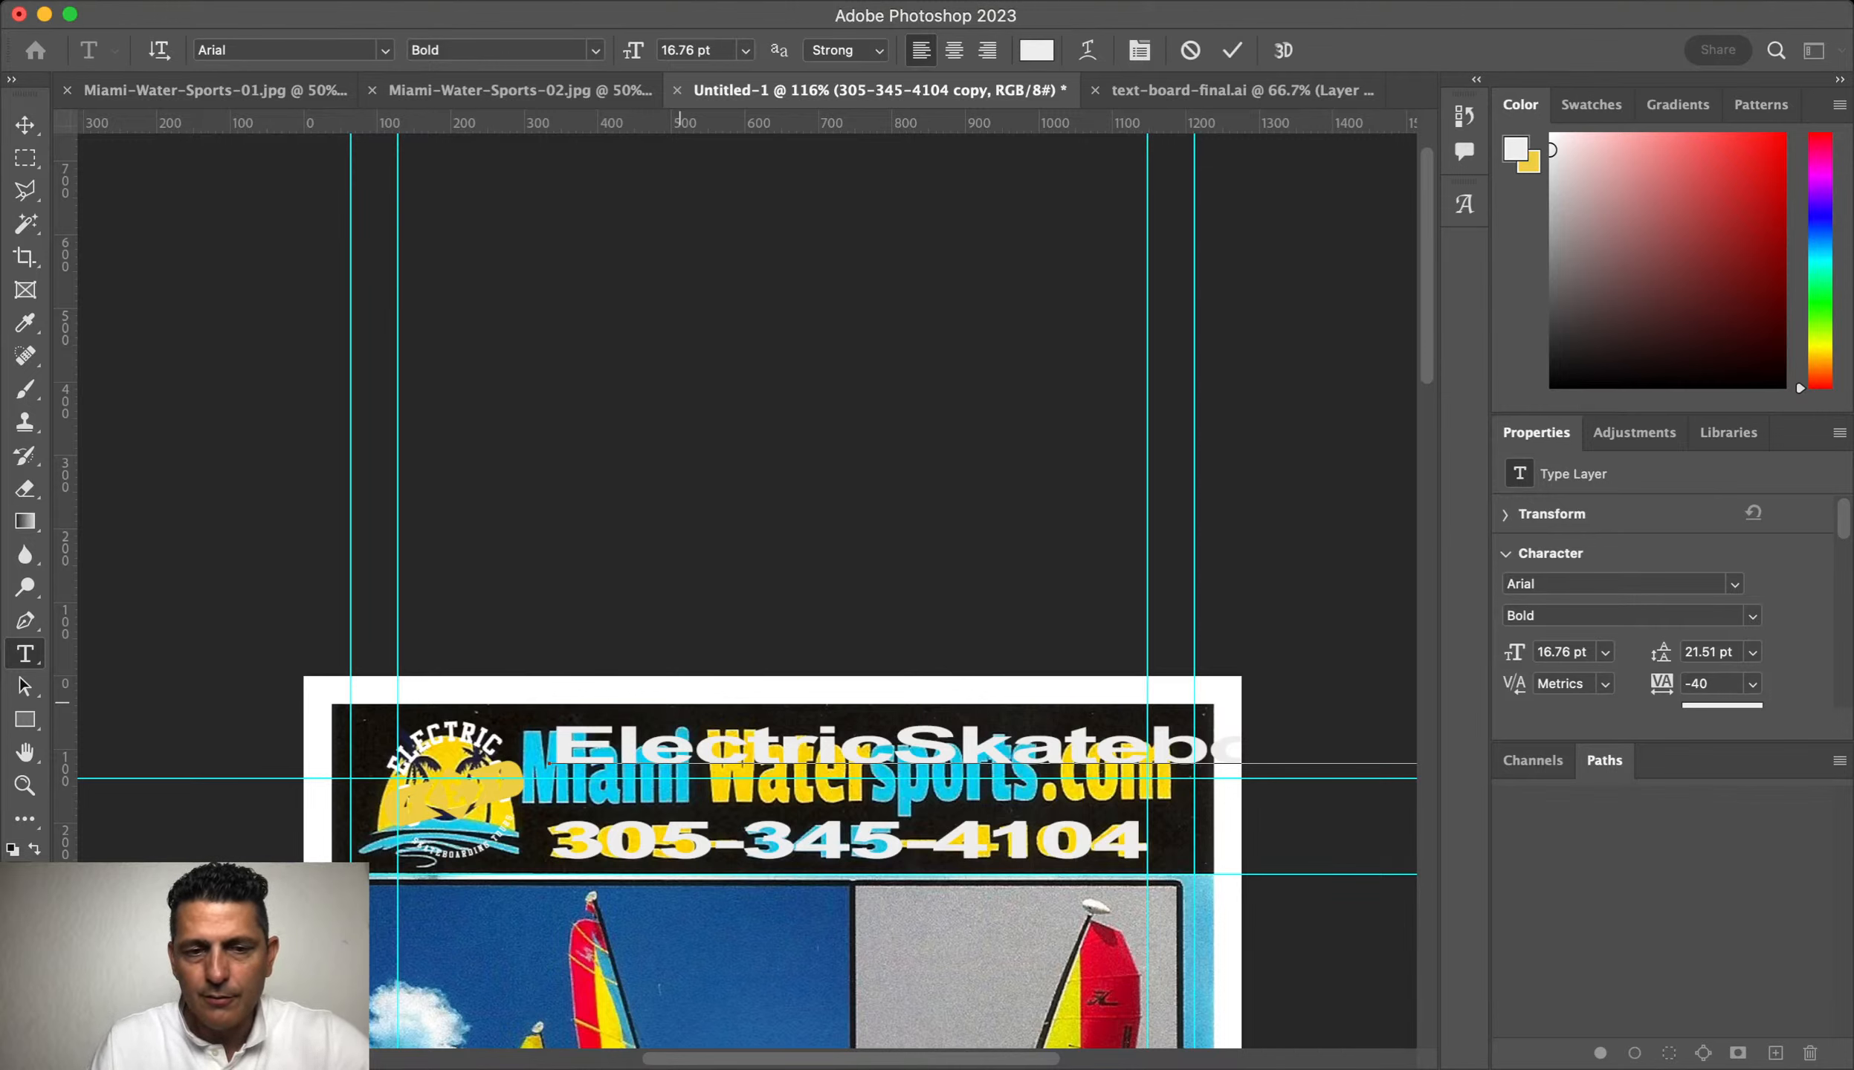
pyautogui.press('super+a')
pyautogui.press('super+Return')
# Step: Resize the ElectricSkateboardingTours.com line to 30.73 pt so it fills the top banner
pyautogui.press('super+t')
pyautogui.moveTo(550, 718)
pyautogui.mouseDown()
pyautogui.moveTo(970, 760)
pyautogui.moveTo(1006, 740)
pyautogui.moveTo(856, 758)
pyautogui.moveTo(583, 759)
pyautogui.moveTo(576, 741)
pyautogui.mouseUp()
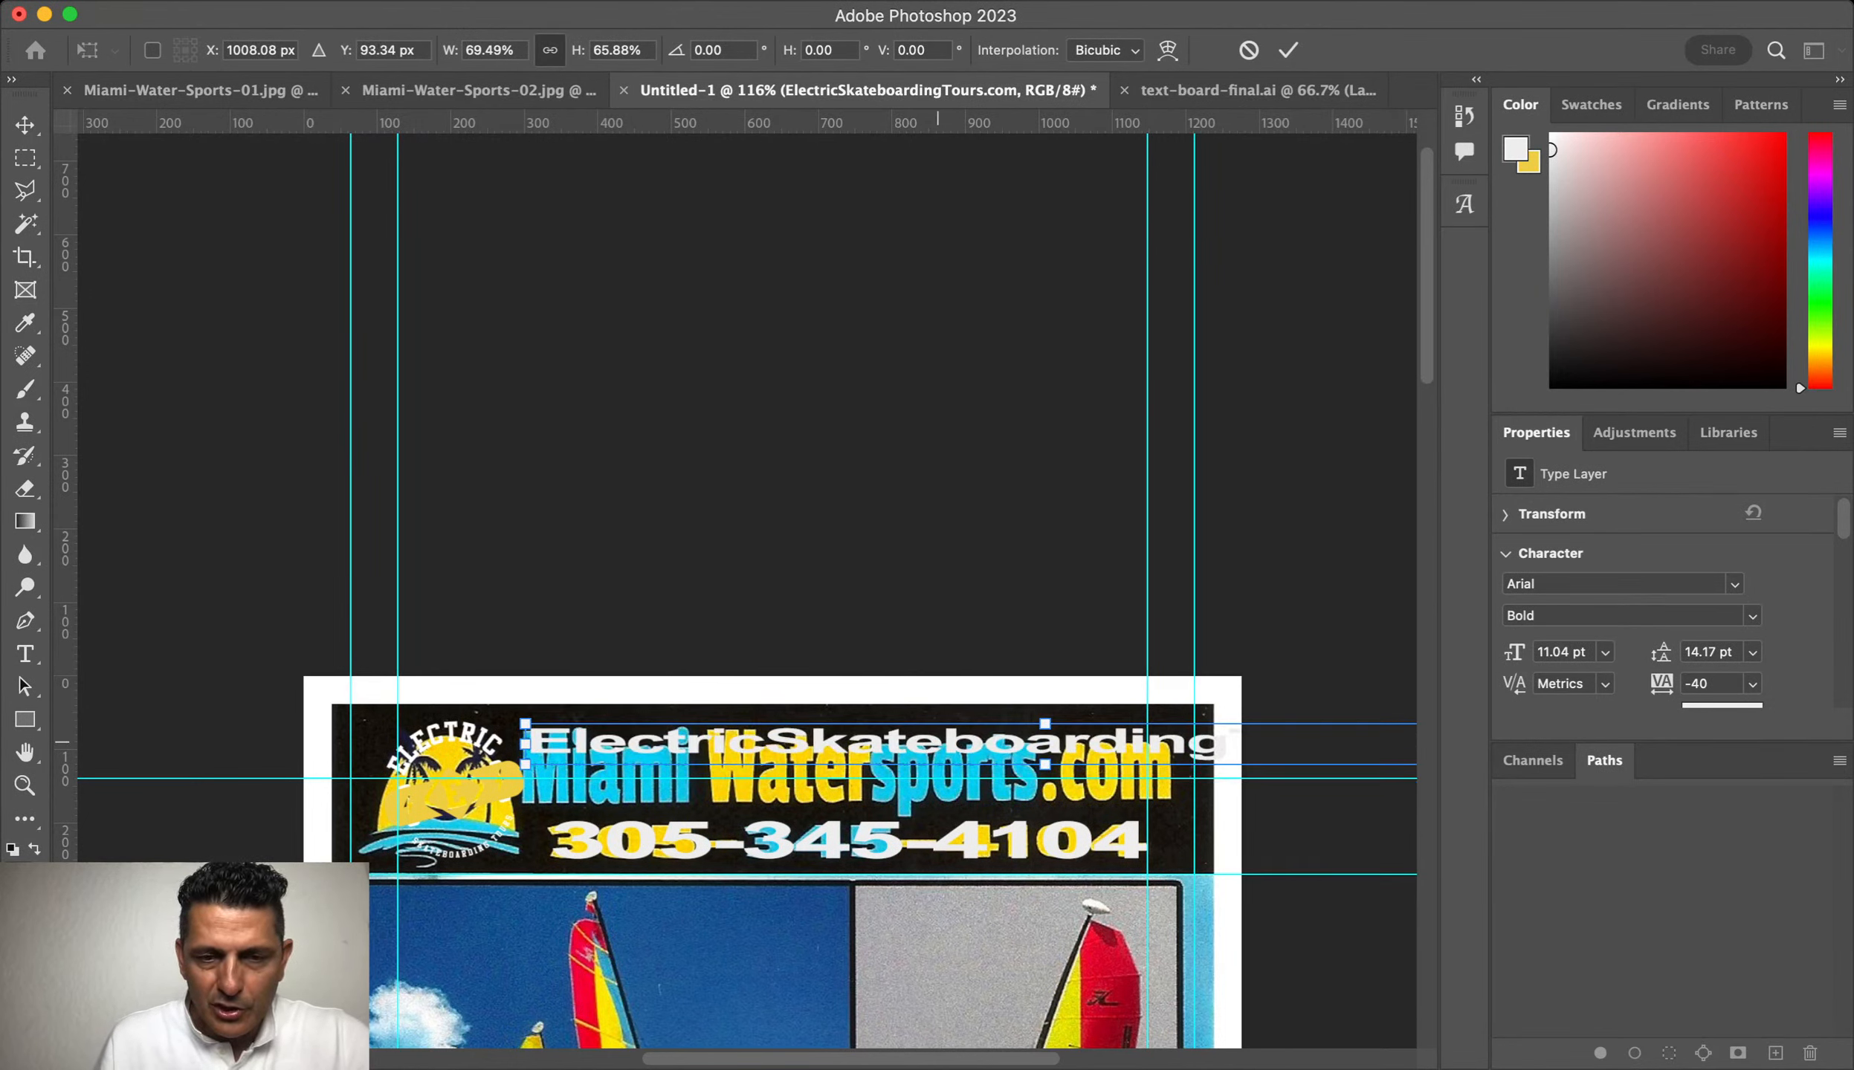
pyautogui.press('Return')
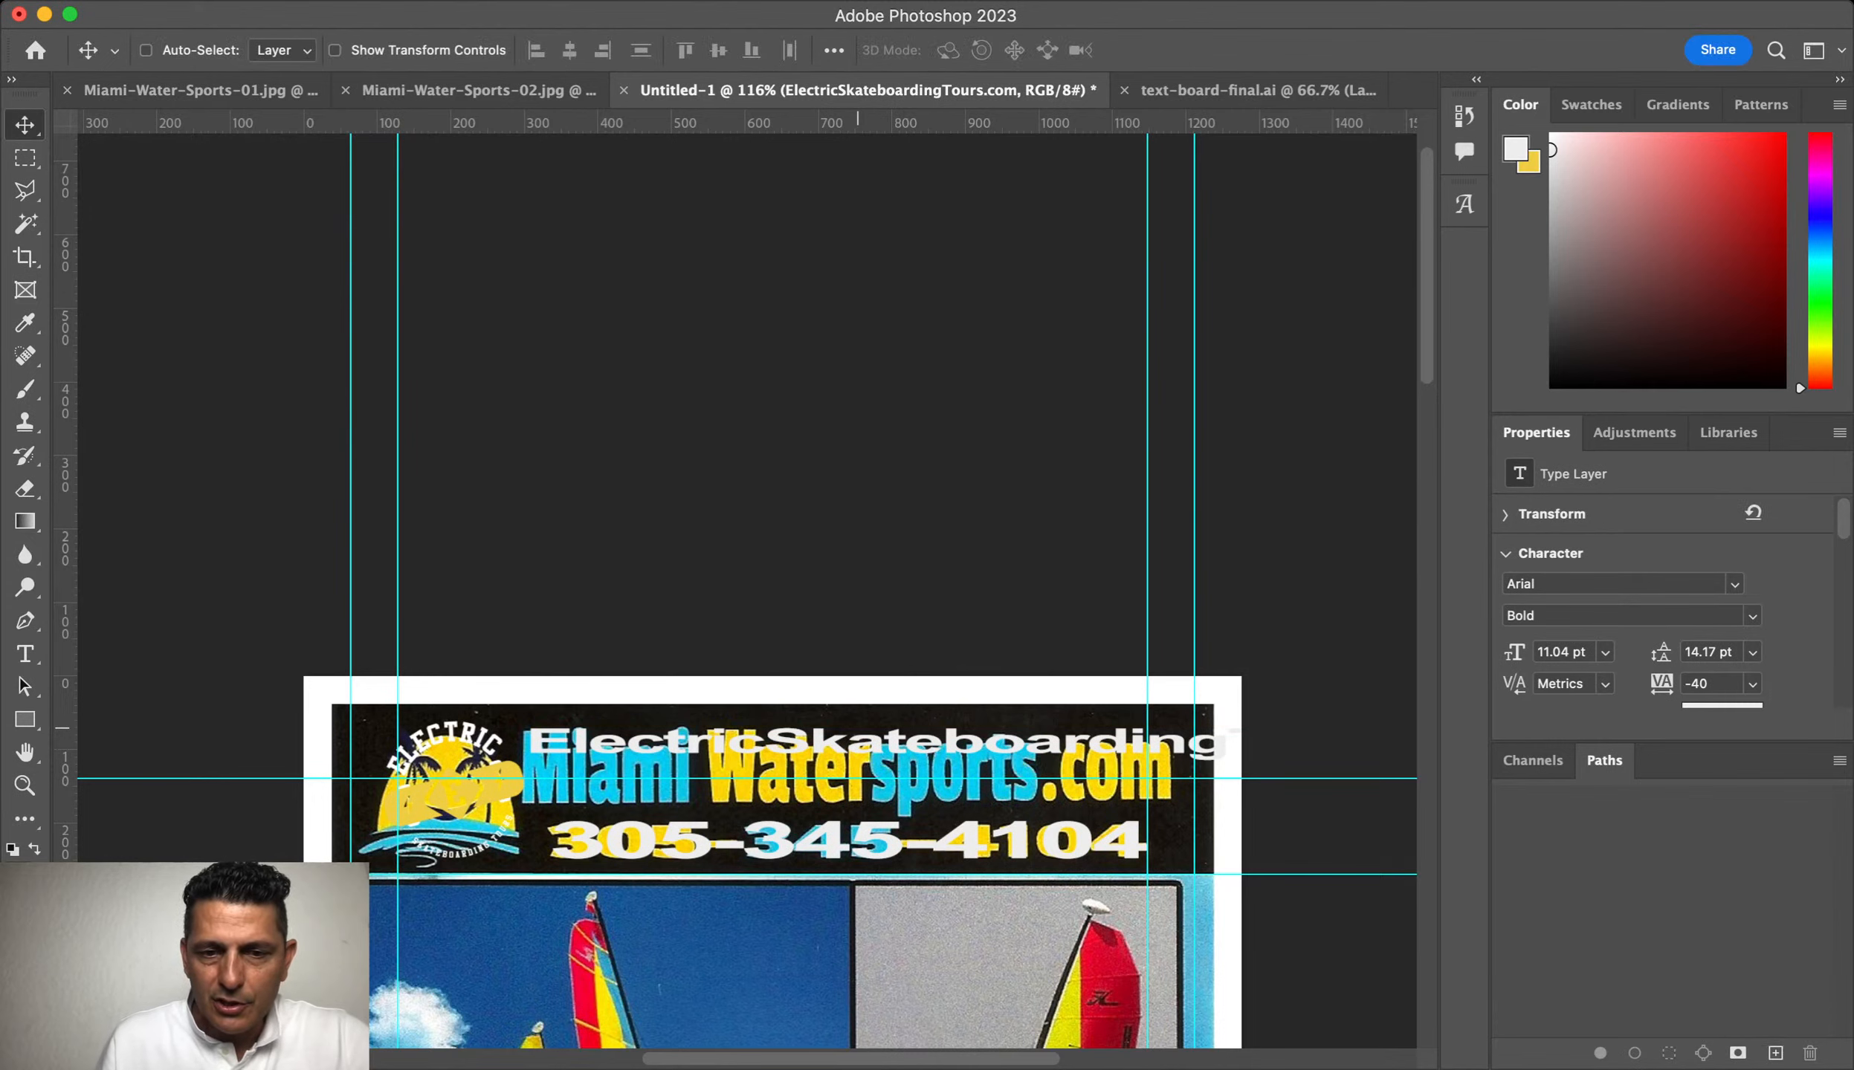
pyautogui.doubleClick(805, 740)
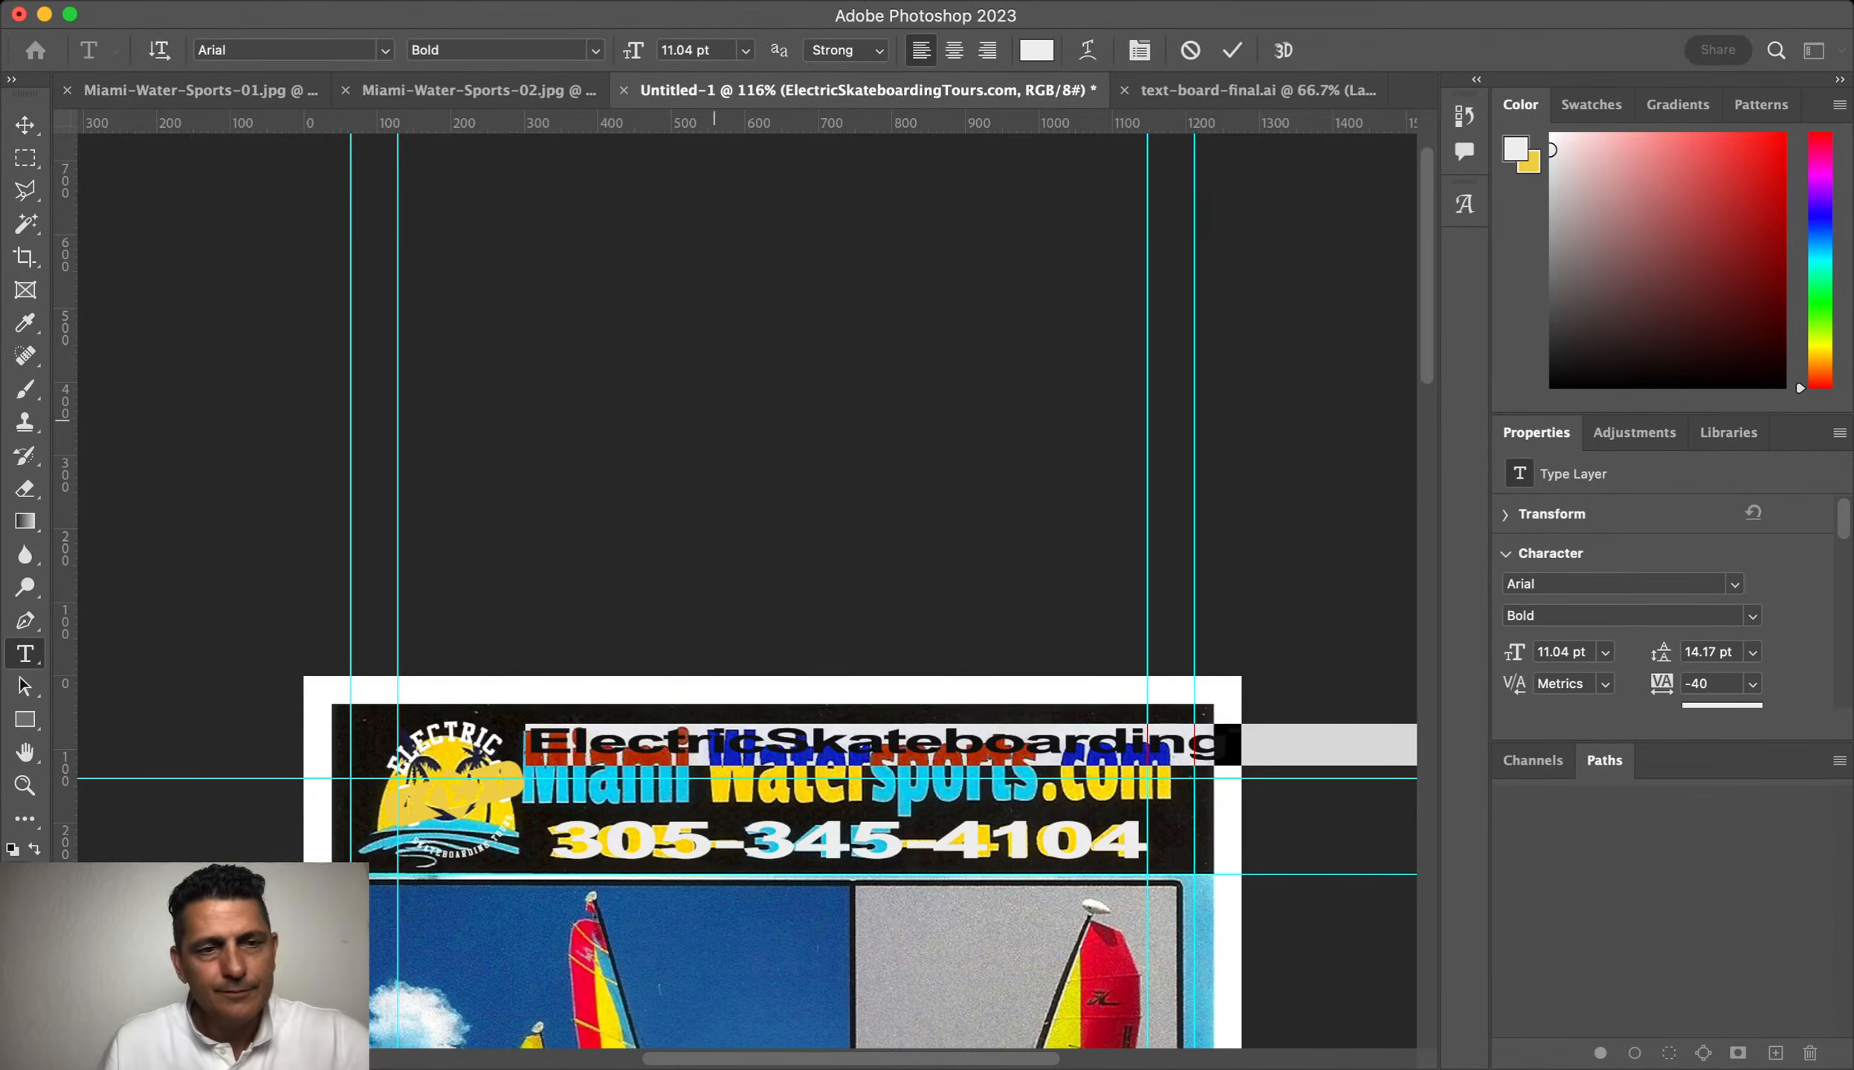
pyautogui.click(25, 125)
pyautogui.moveTo(1338, 528); pyautogui.dragTo(1054, 327)
pyautogui.press('super+y')
pyautogui.press('super+t')
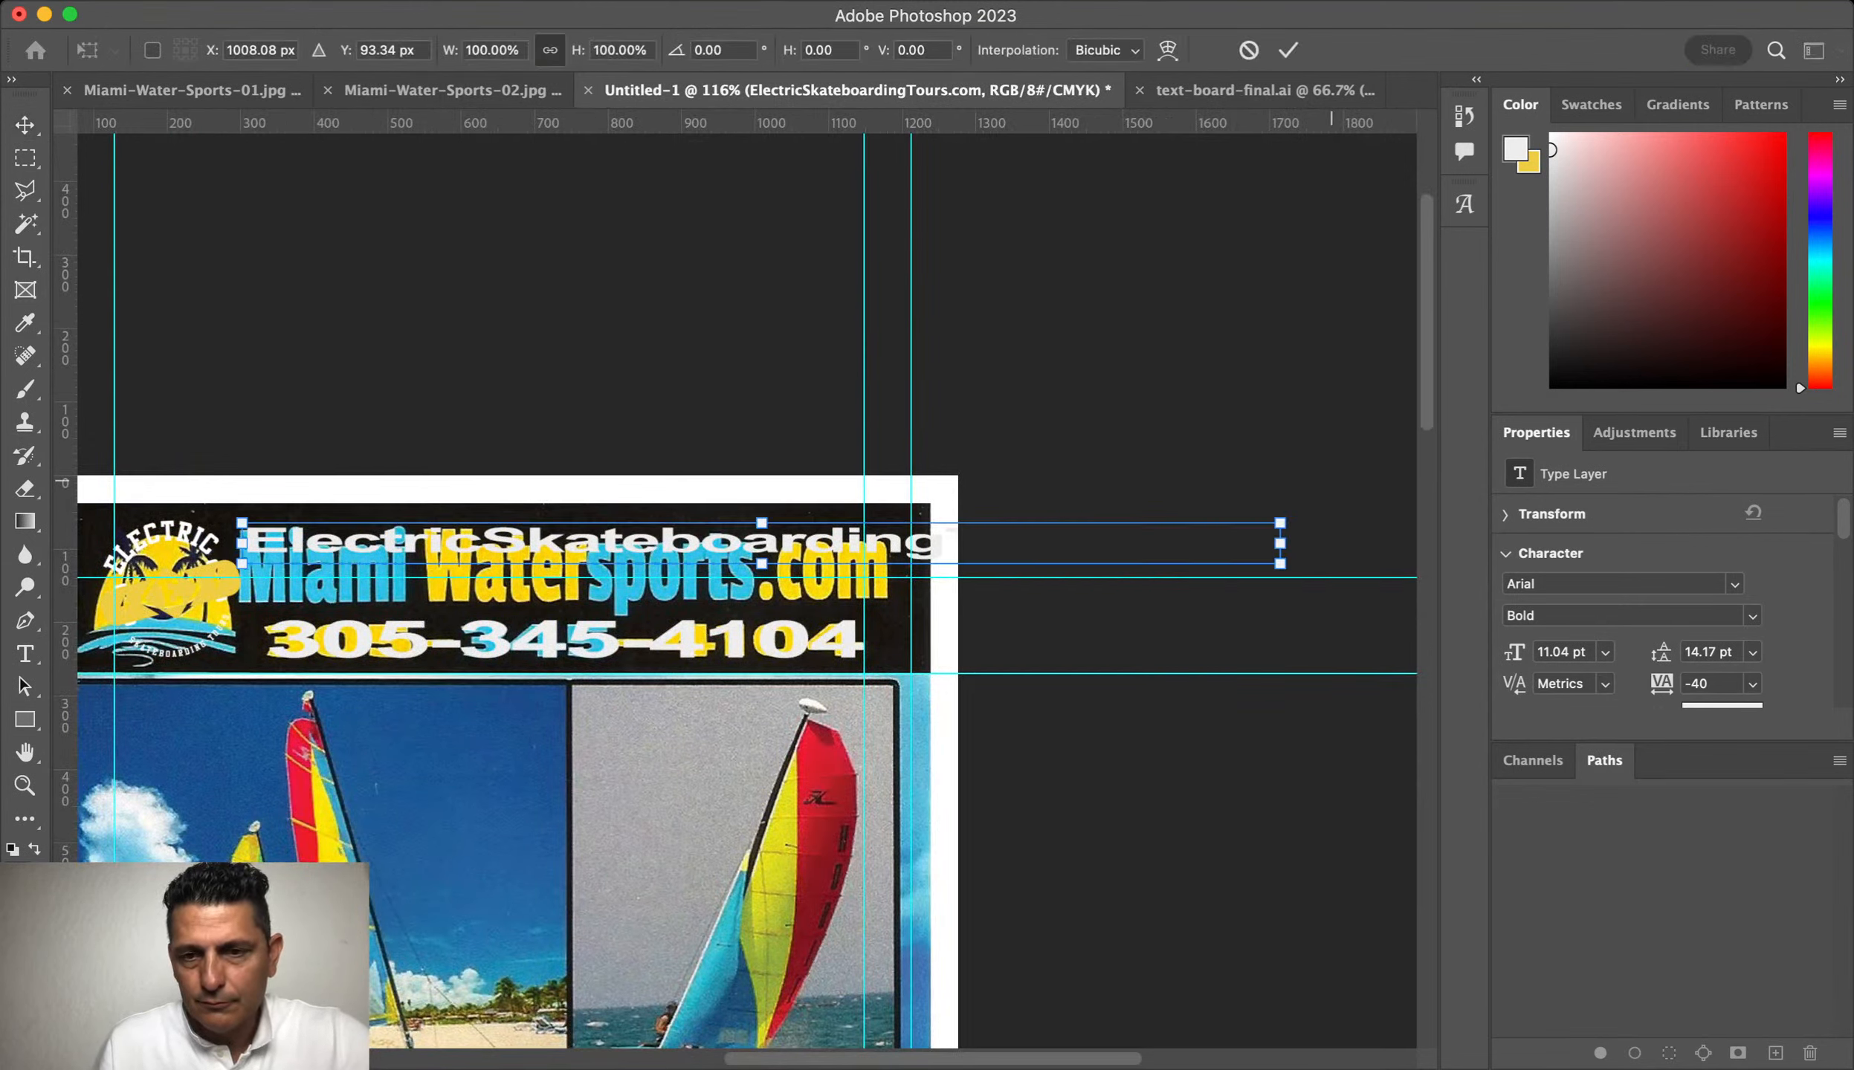
pyautogui.moveTo(1280, 543)
pyautogui.mouseDown()
pyautogui.moveTo(883, 543)
pyautogui.moveTo(1353, 625)
pyautogui.moveTo(884, 631)
pyautogui.mouseUp()
pyautogui.moveTo(563, 523); pyautogui.dragTo(562, 515)
pyautogui.press('Return')
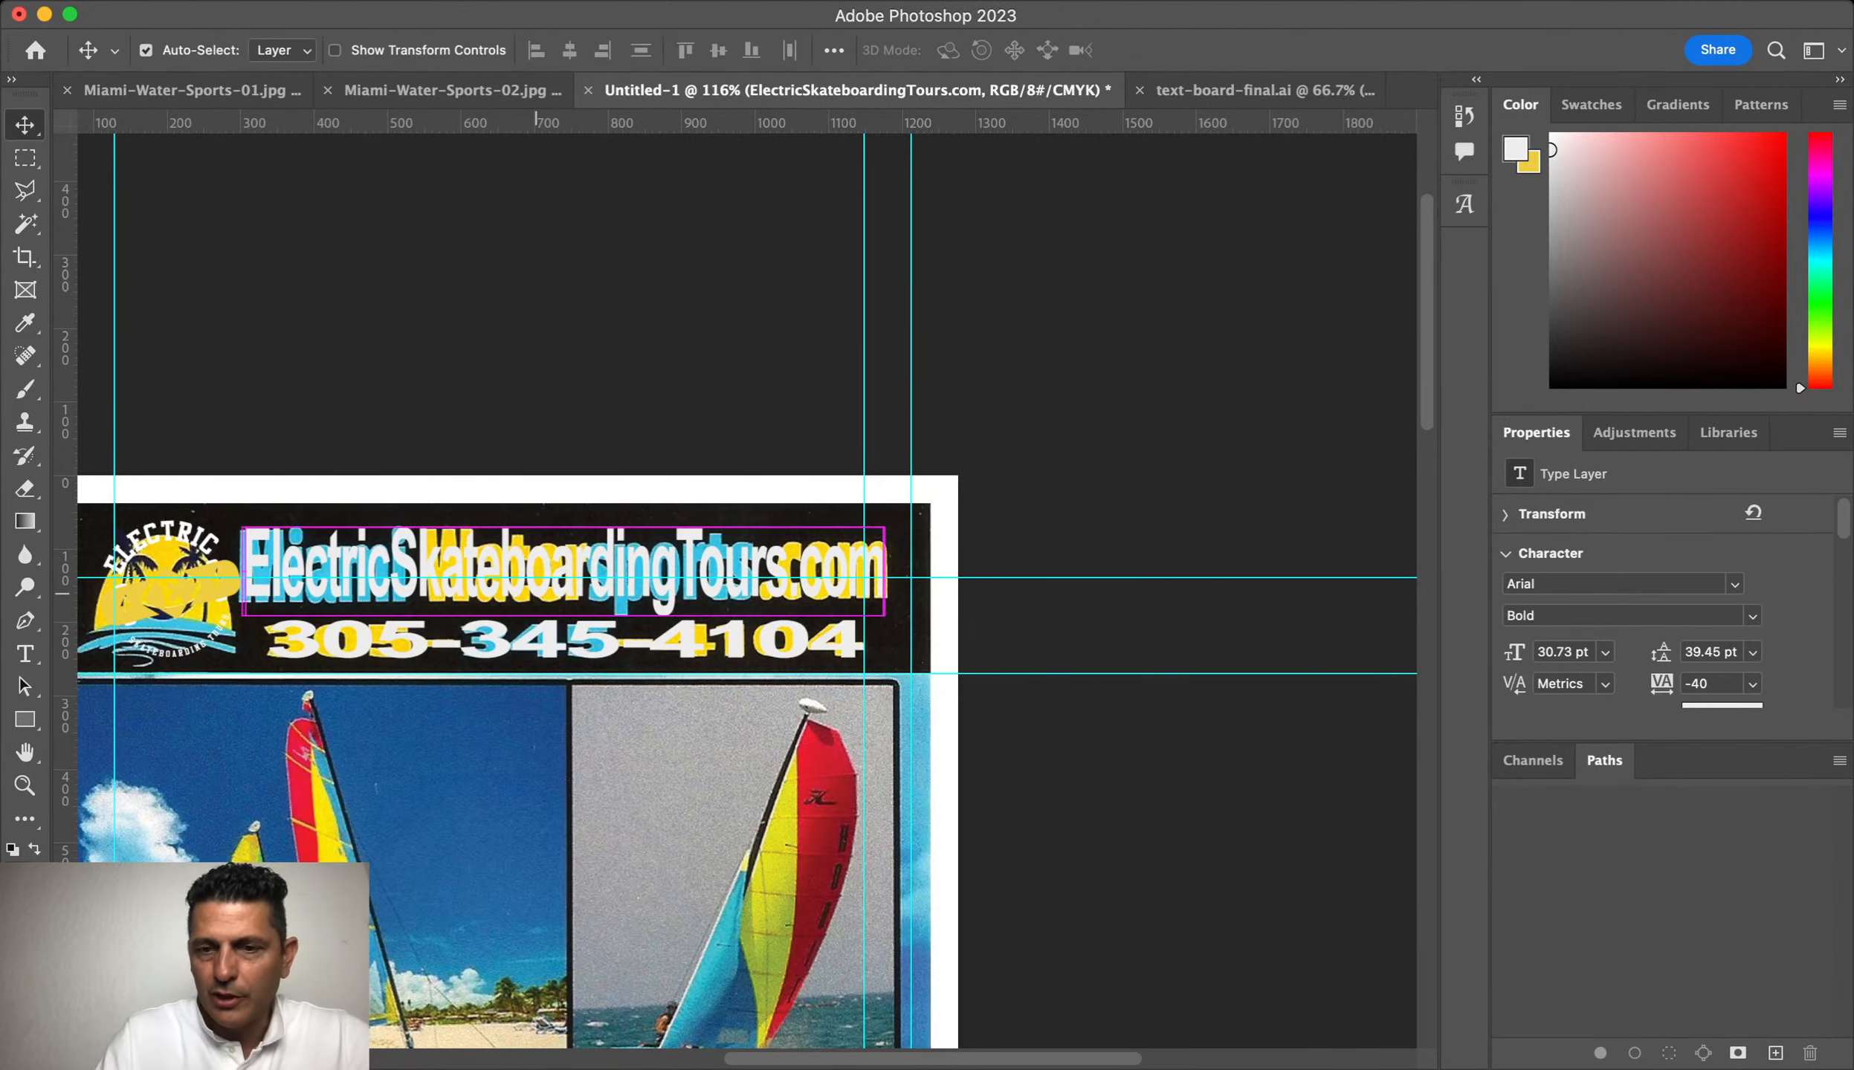
pyautogui.press('super+0')
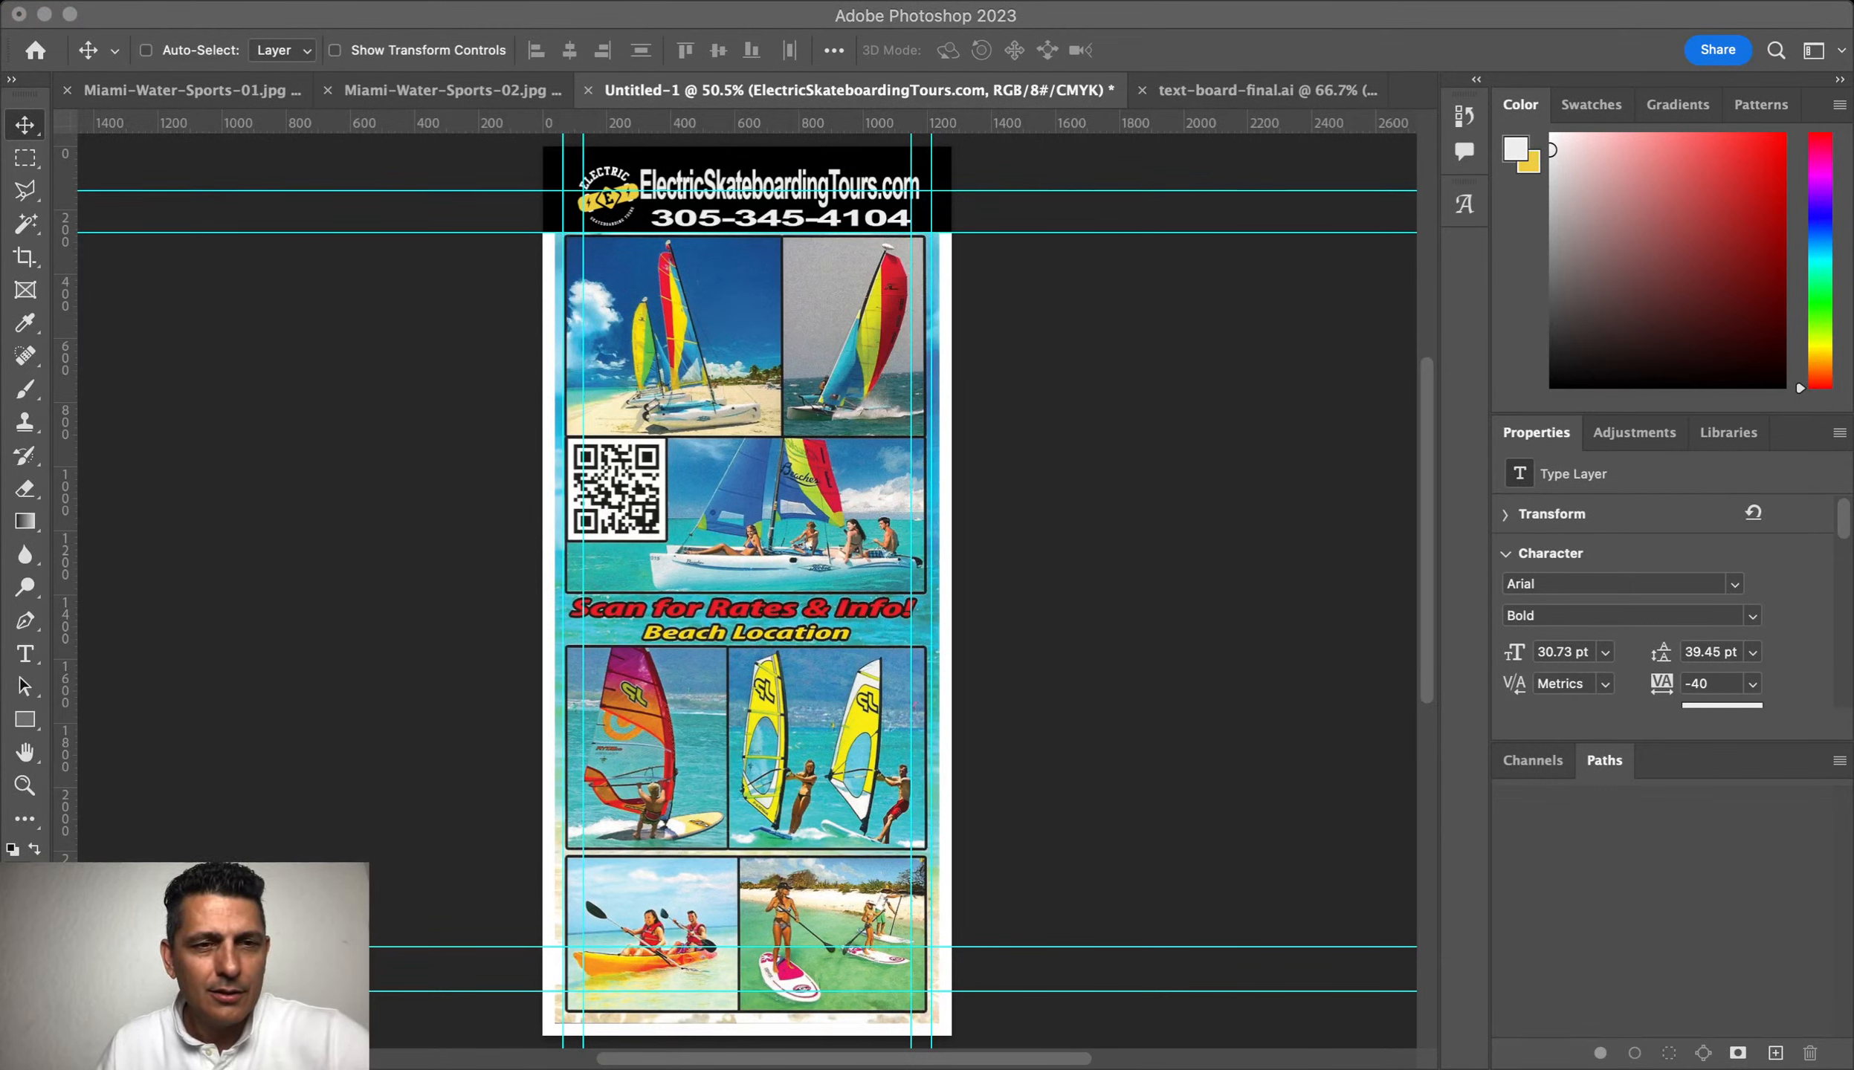
# Step: Replace the header phone number text with the new phone number
pyautogui.click(265, 389)
pyautogui.press('super+Tab')
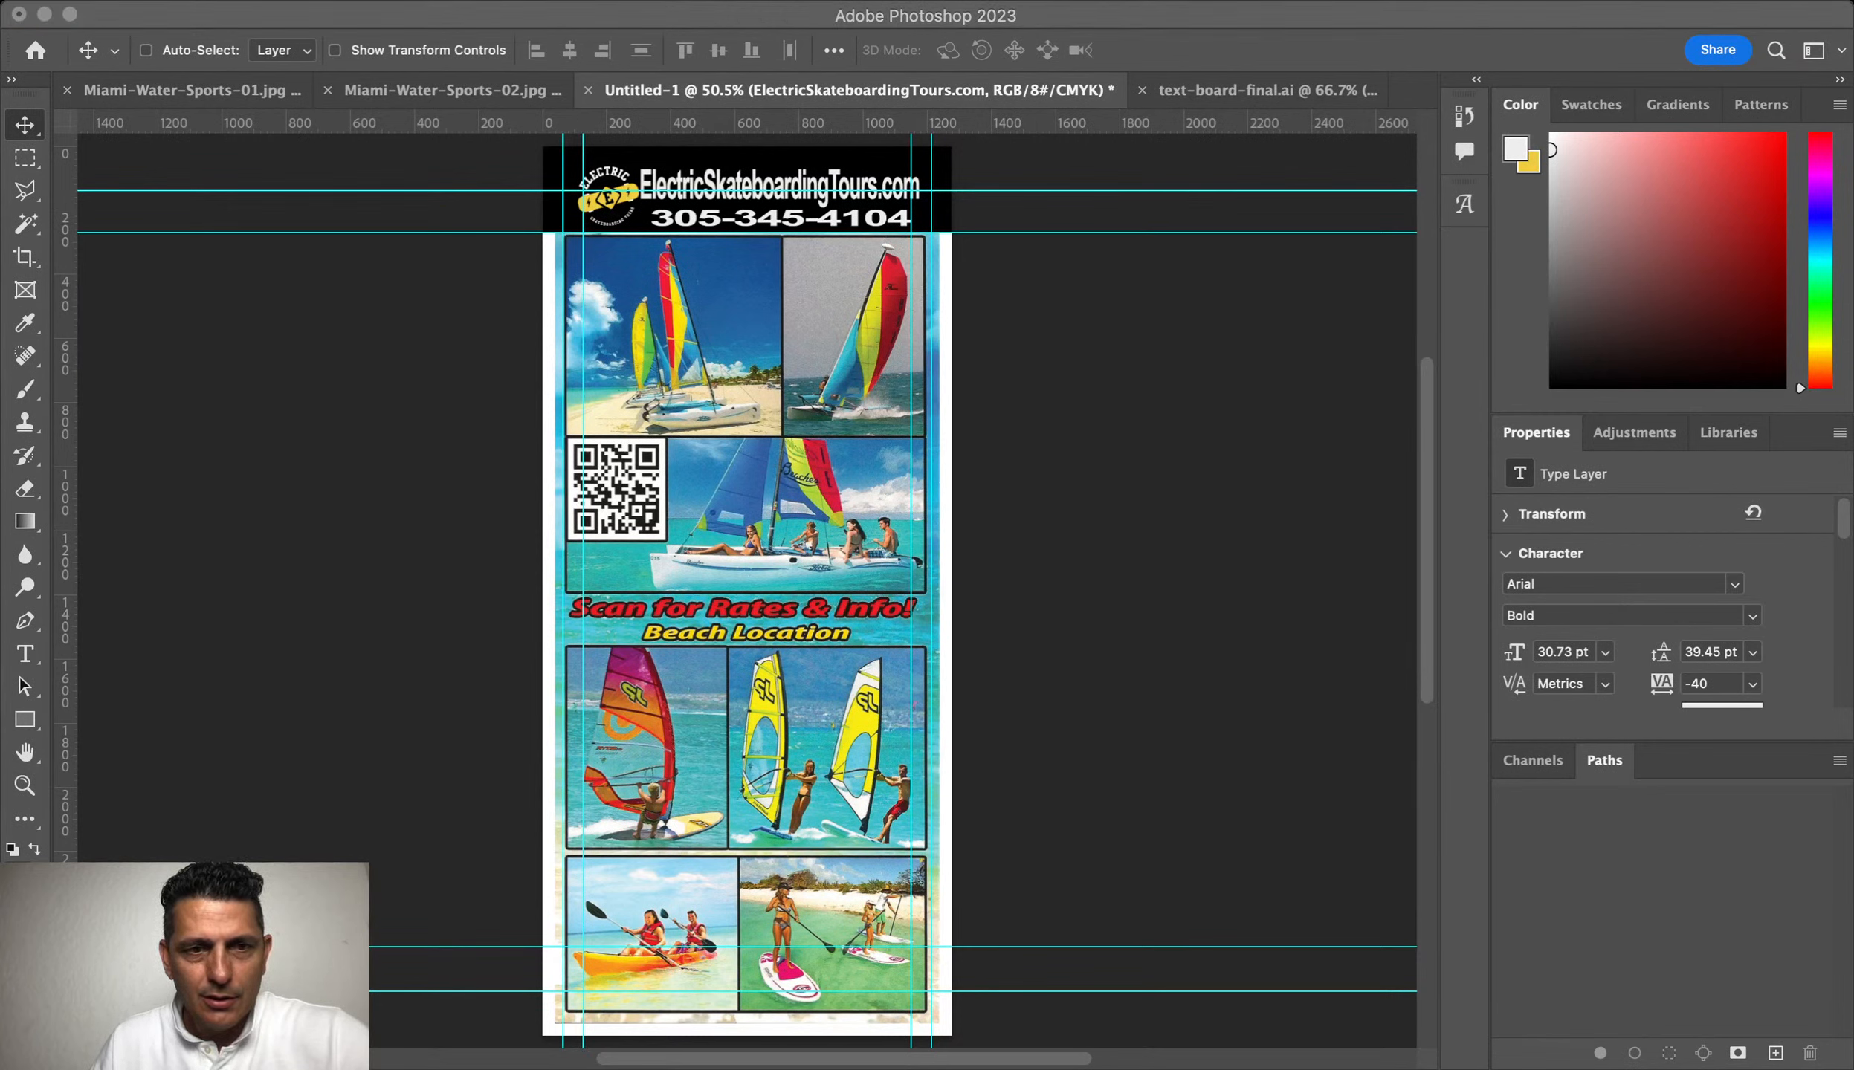
pyautogui.click(758, 586)
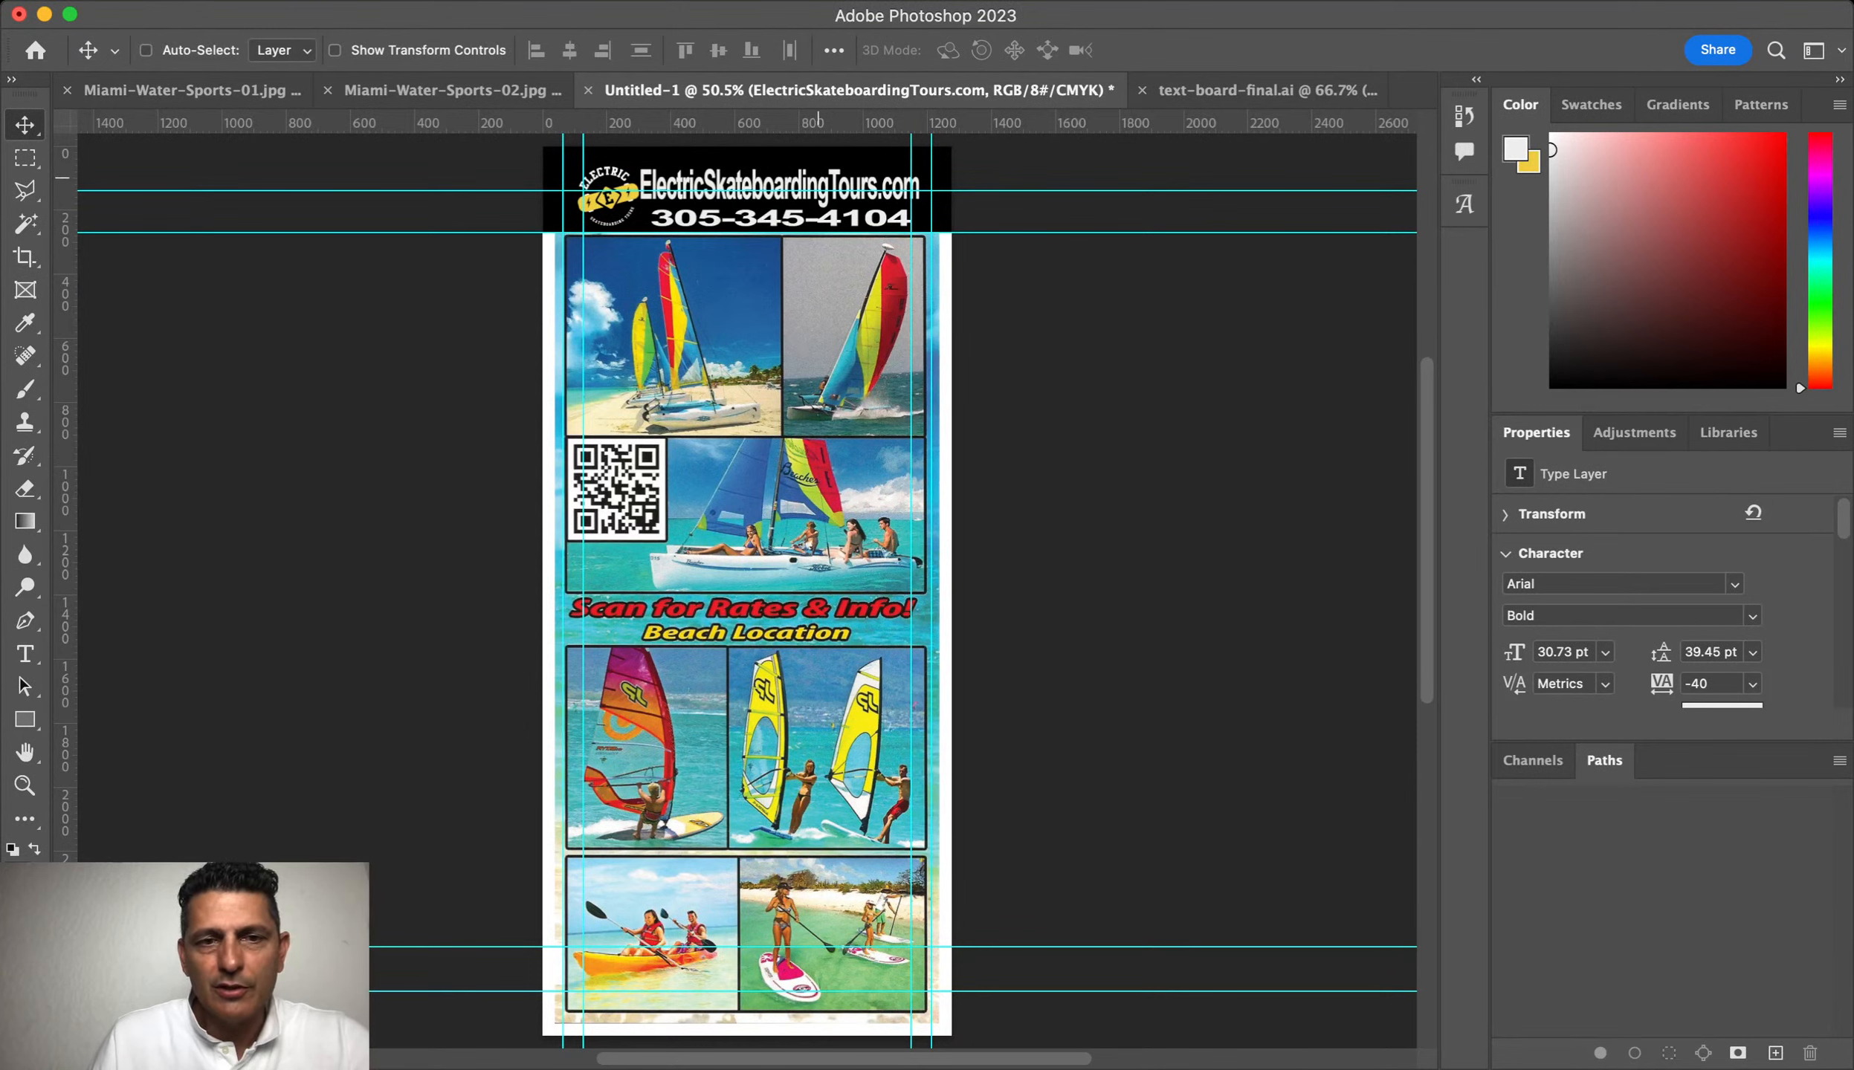
pyautogui.doubleClick(731, 217)
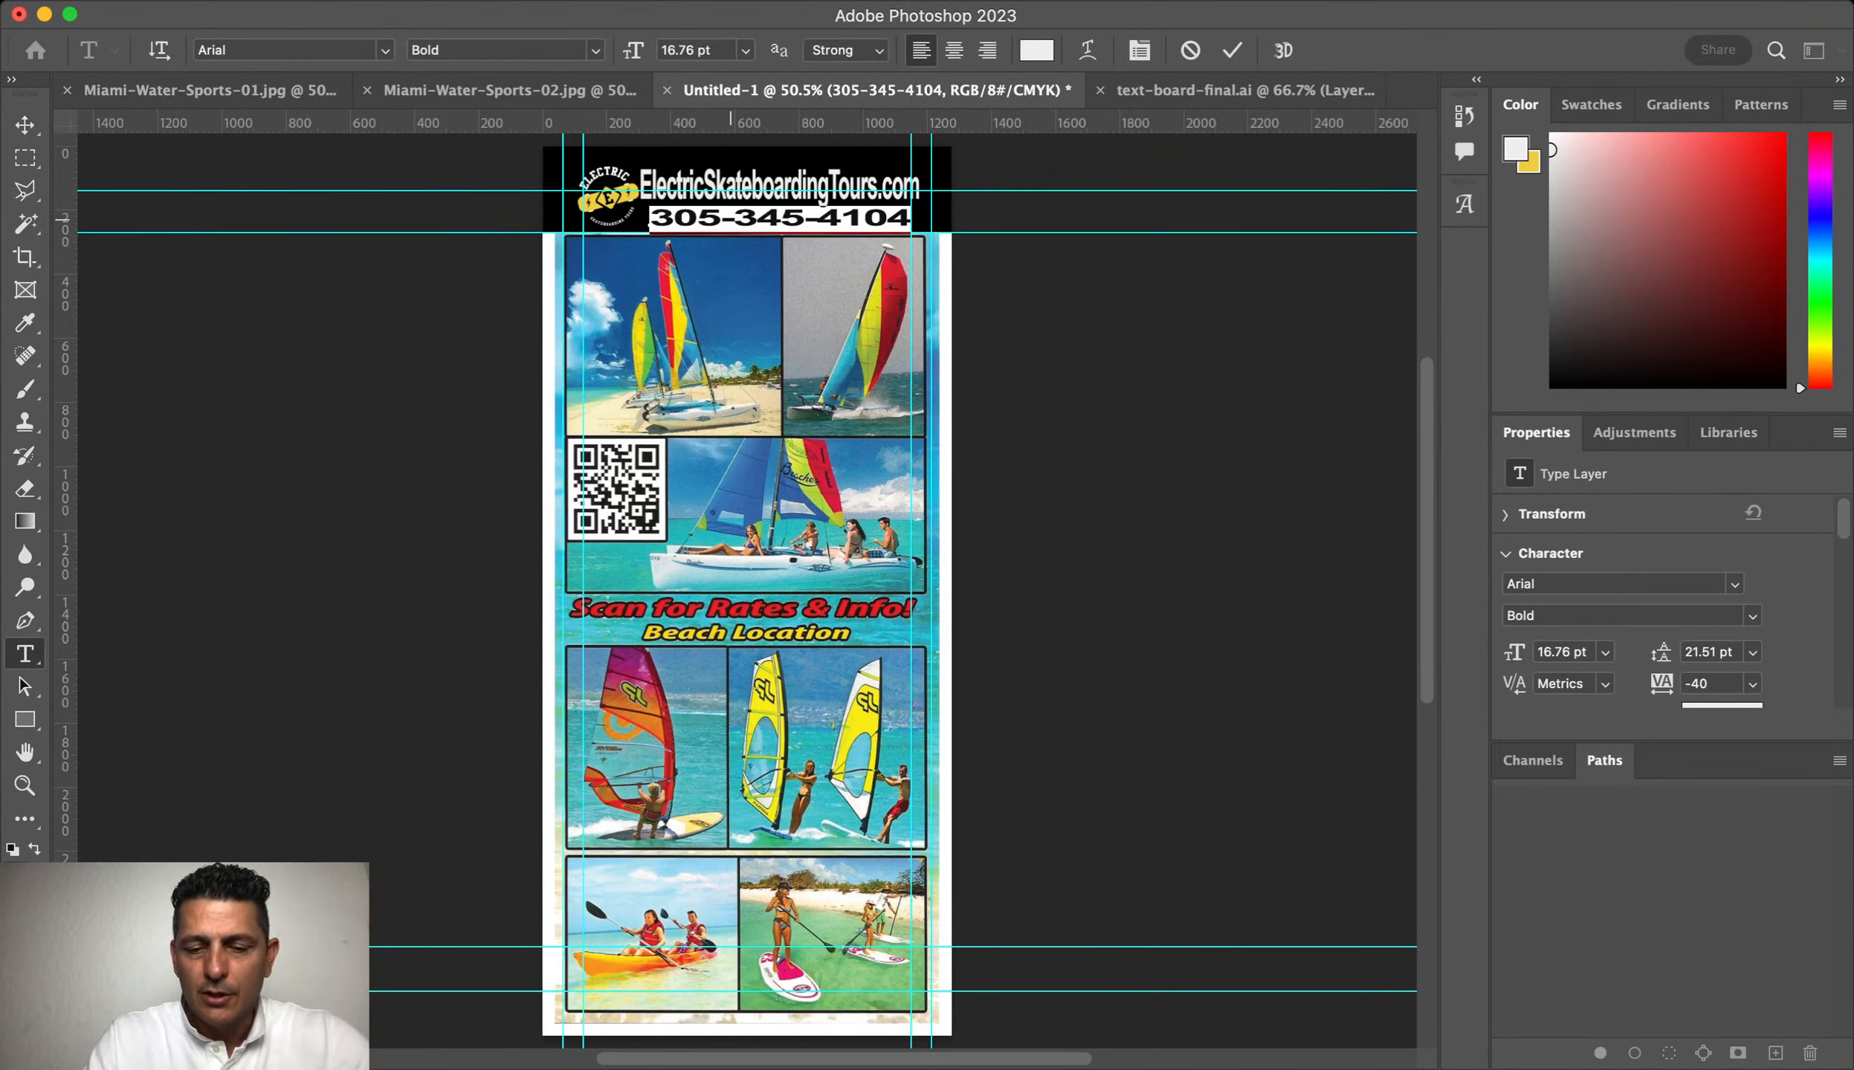
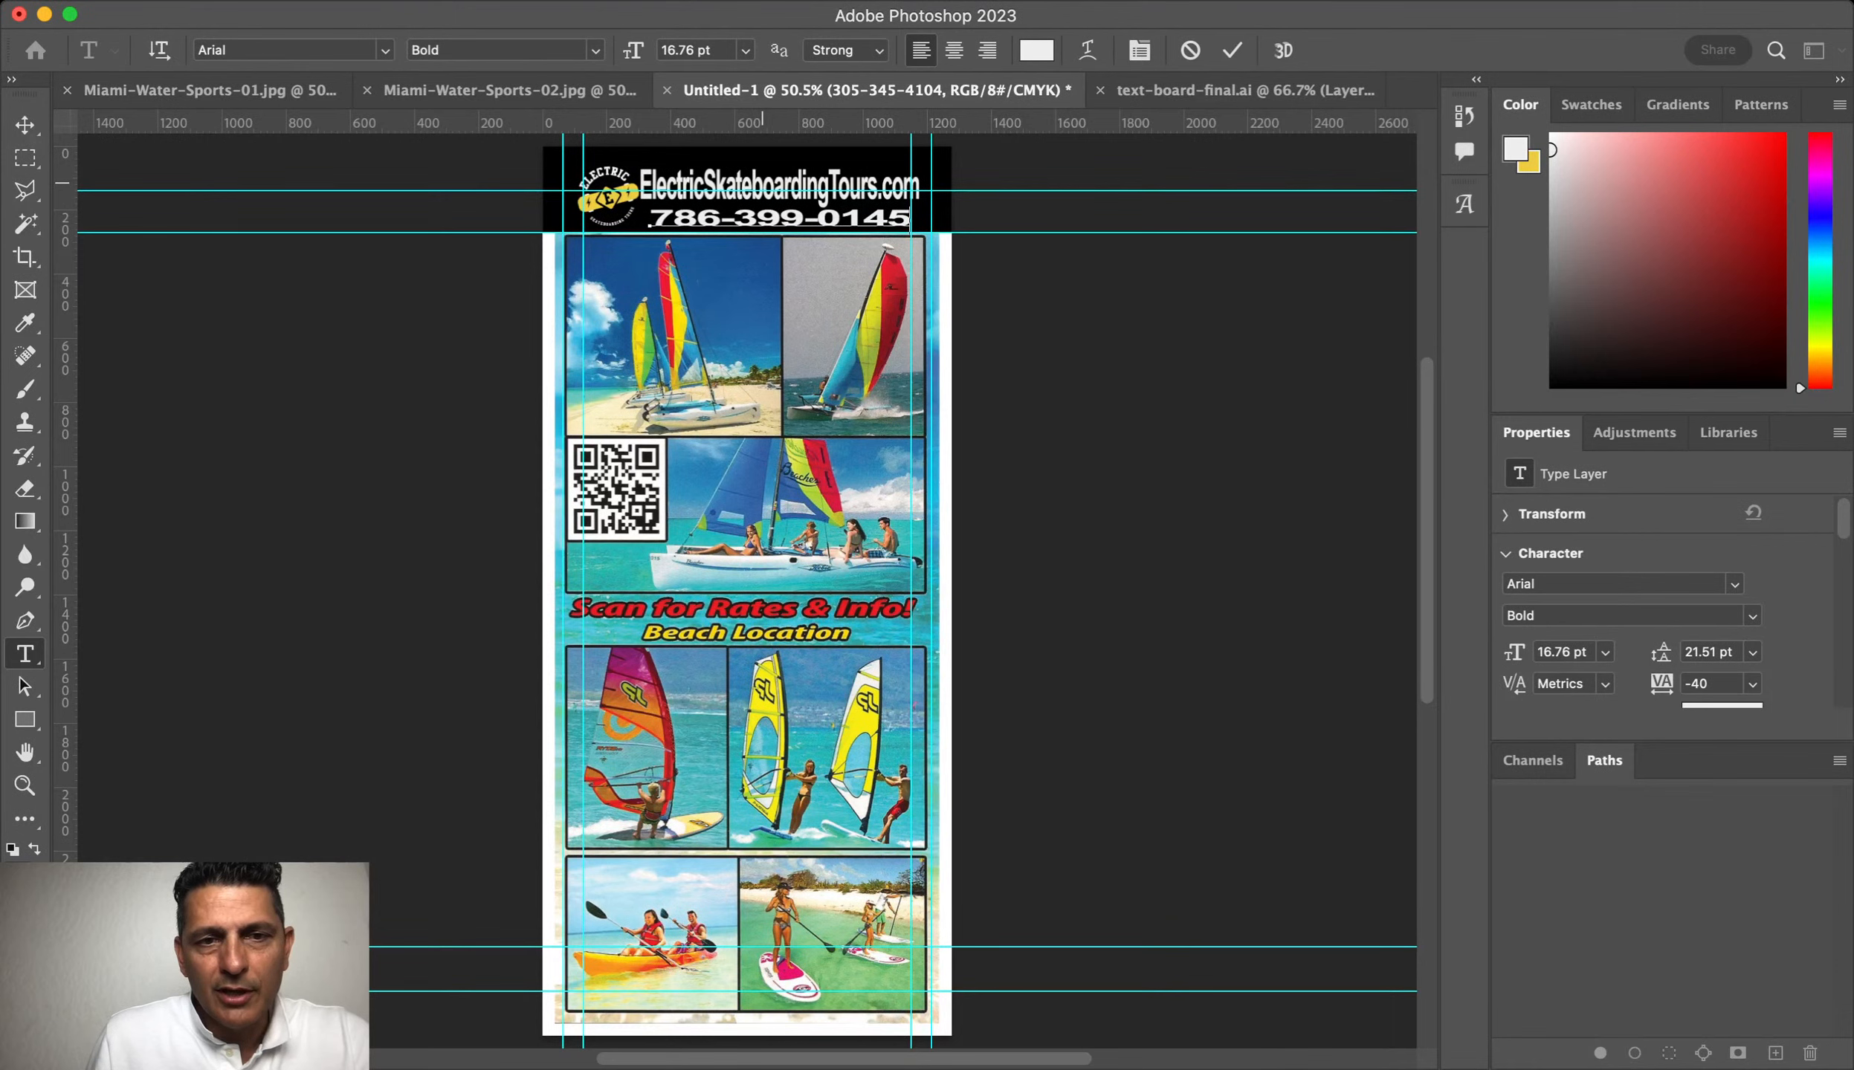
pyautogui.press('Escape')
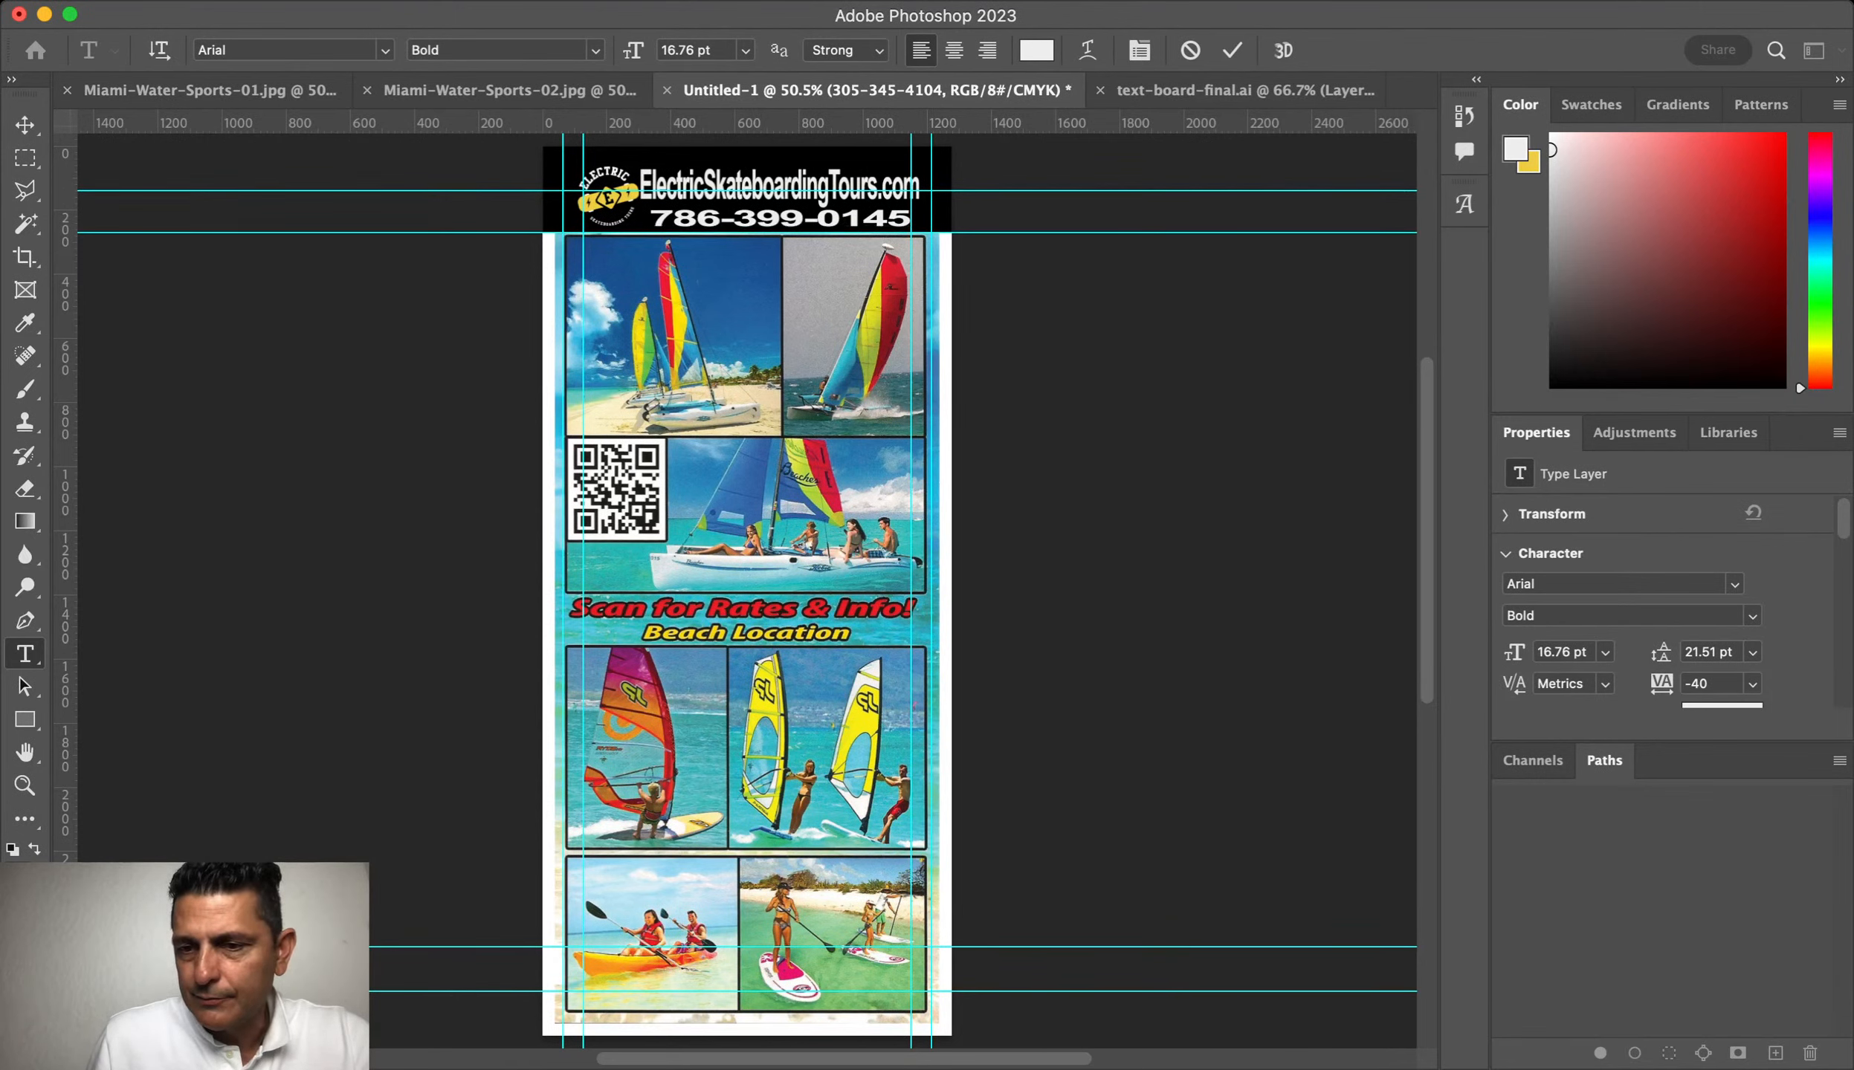
pyautogui.press('v')
# Step: Select the word Skateboarding in the web address text for editing
pyautogui.press('t')
pyautogui.press('Return')
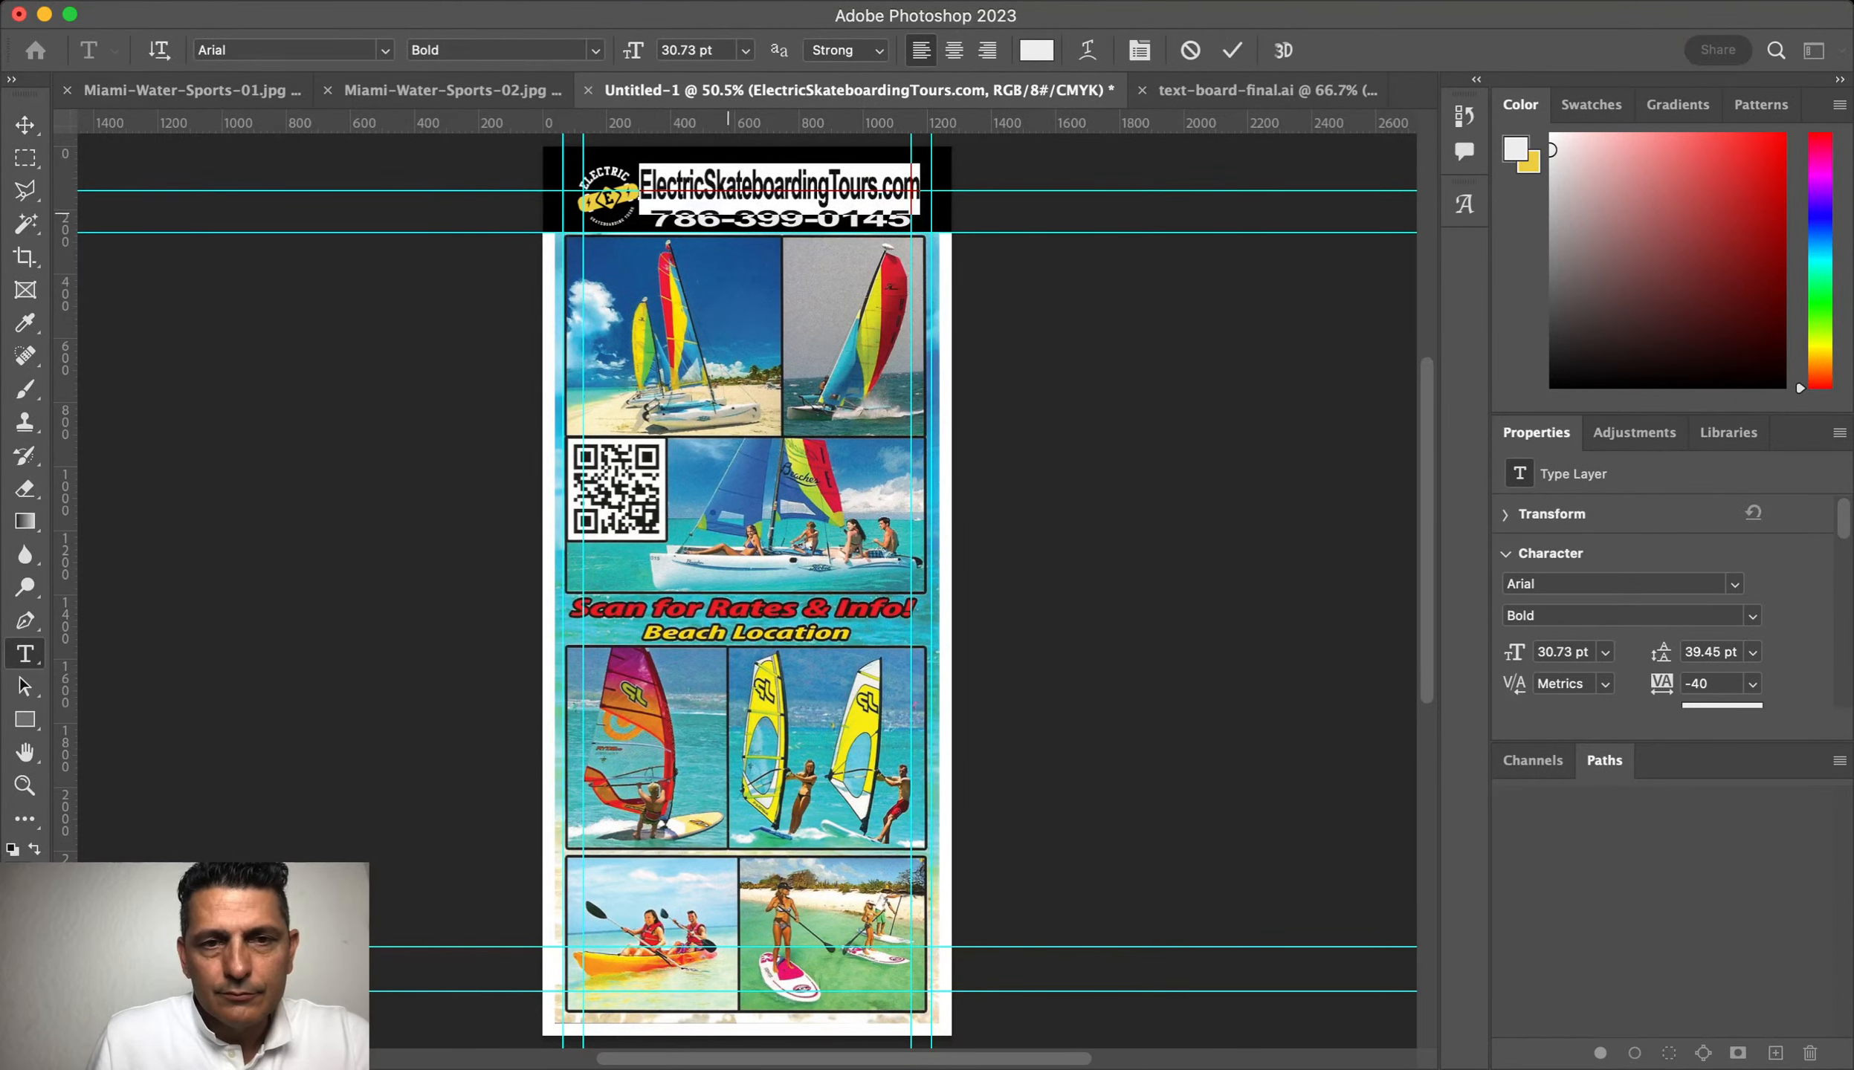
pyautogui.click(724, 208)
# Step: Make the word Skateboarding in the web address yellow
pyautogui.moveTo(703, 191); pyautogui.dragTo(830, 191)
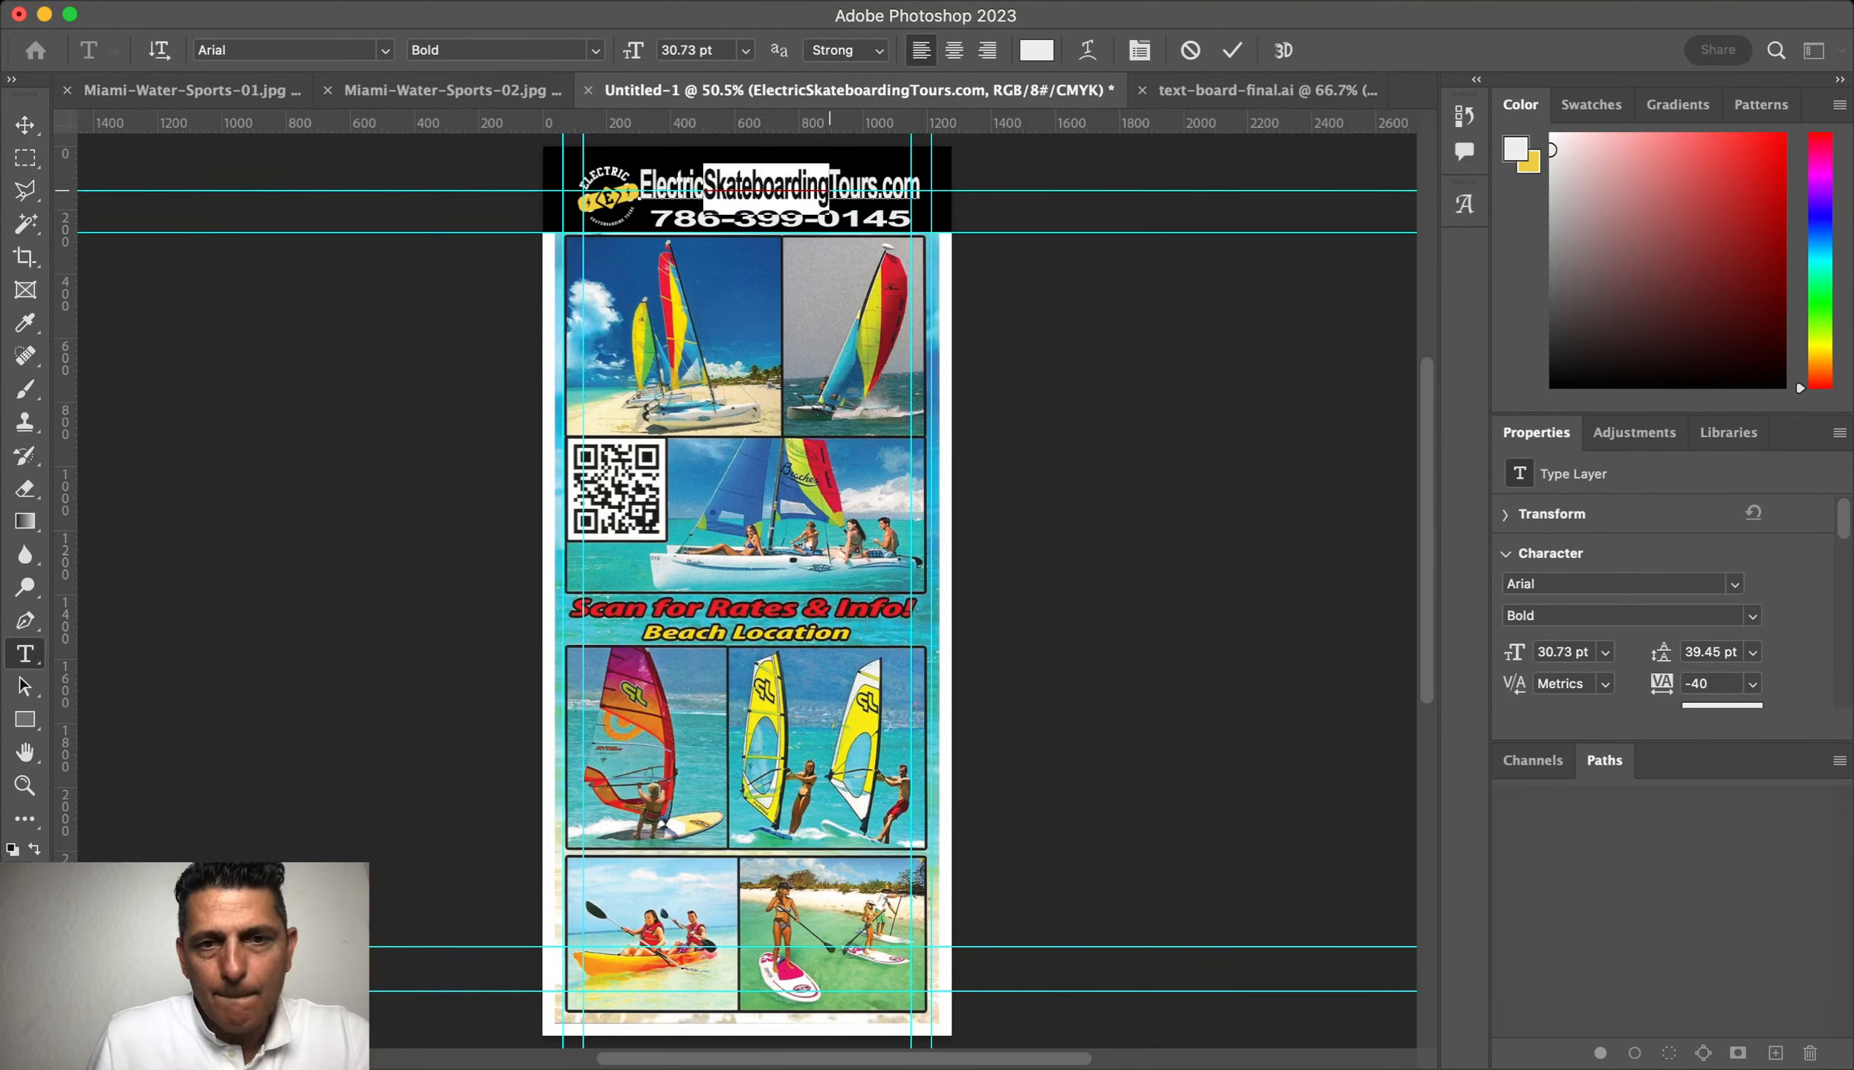
pyautogui.click(625, 199)
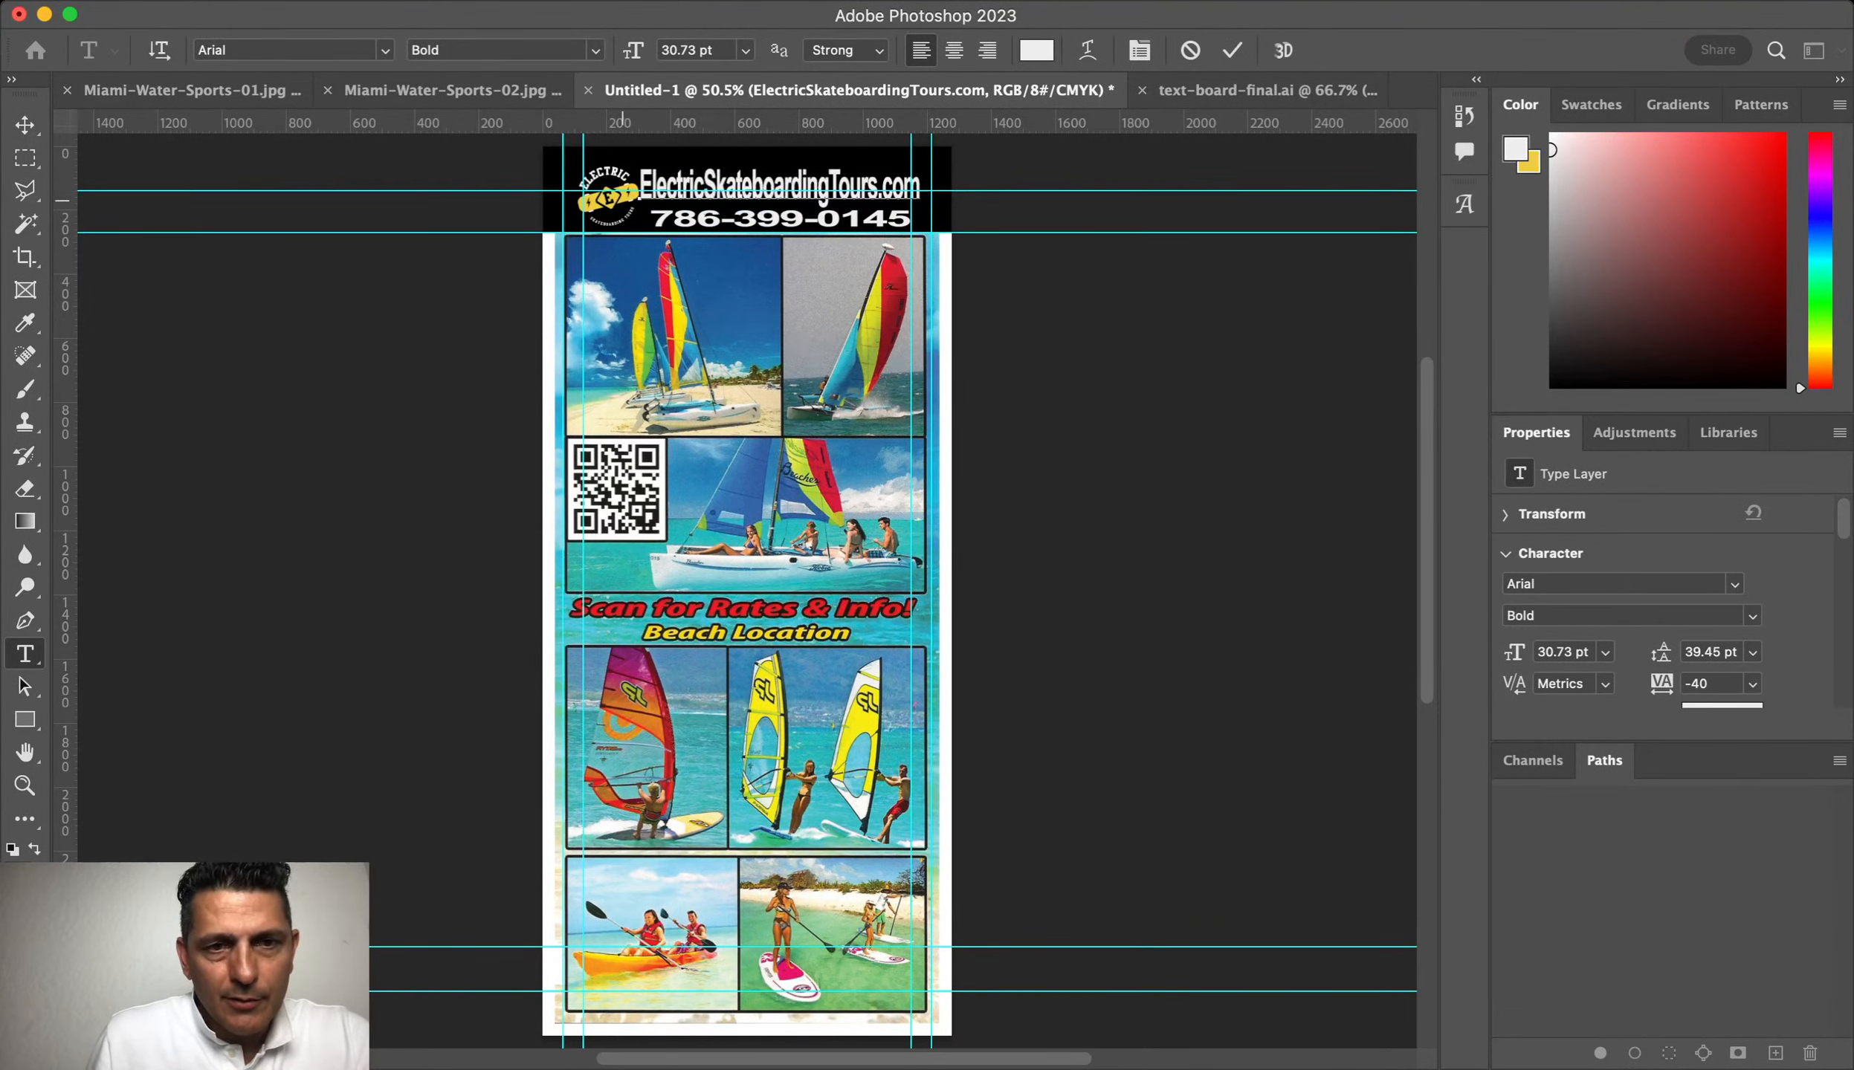
pyautogui.press('super+BackSpace')
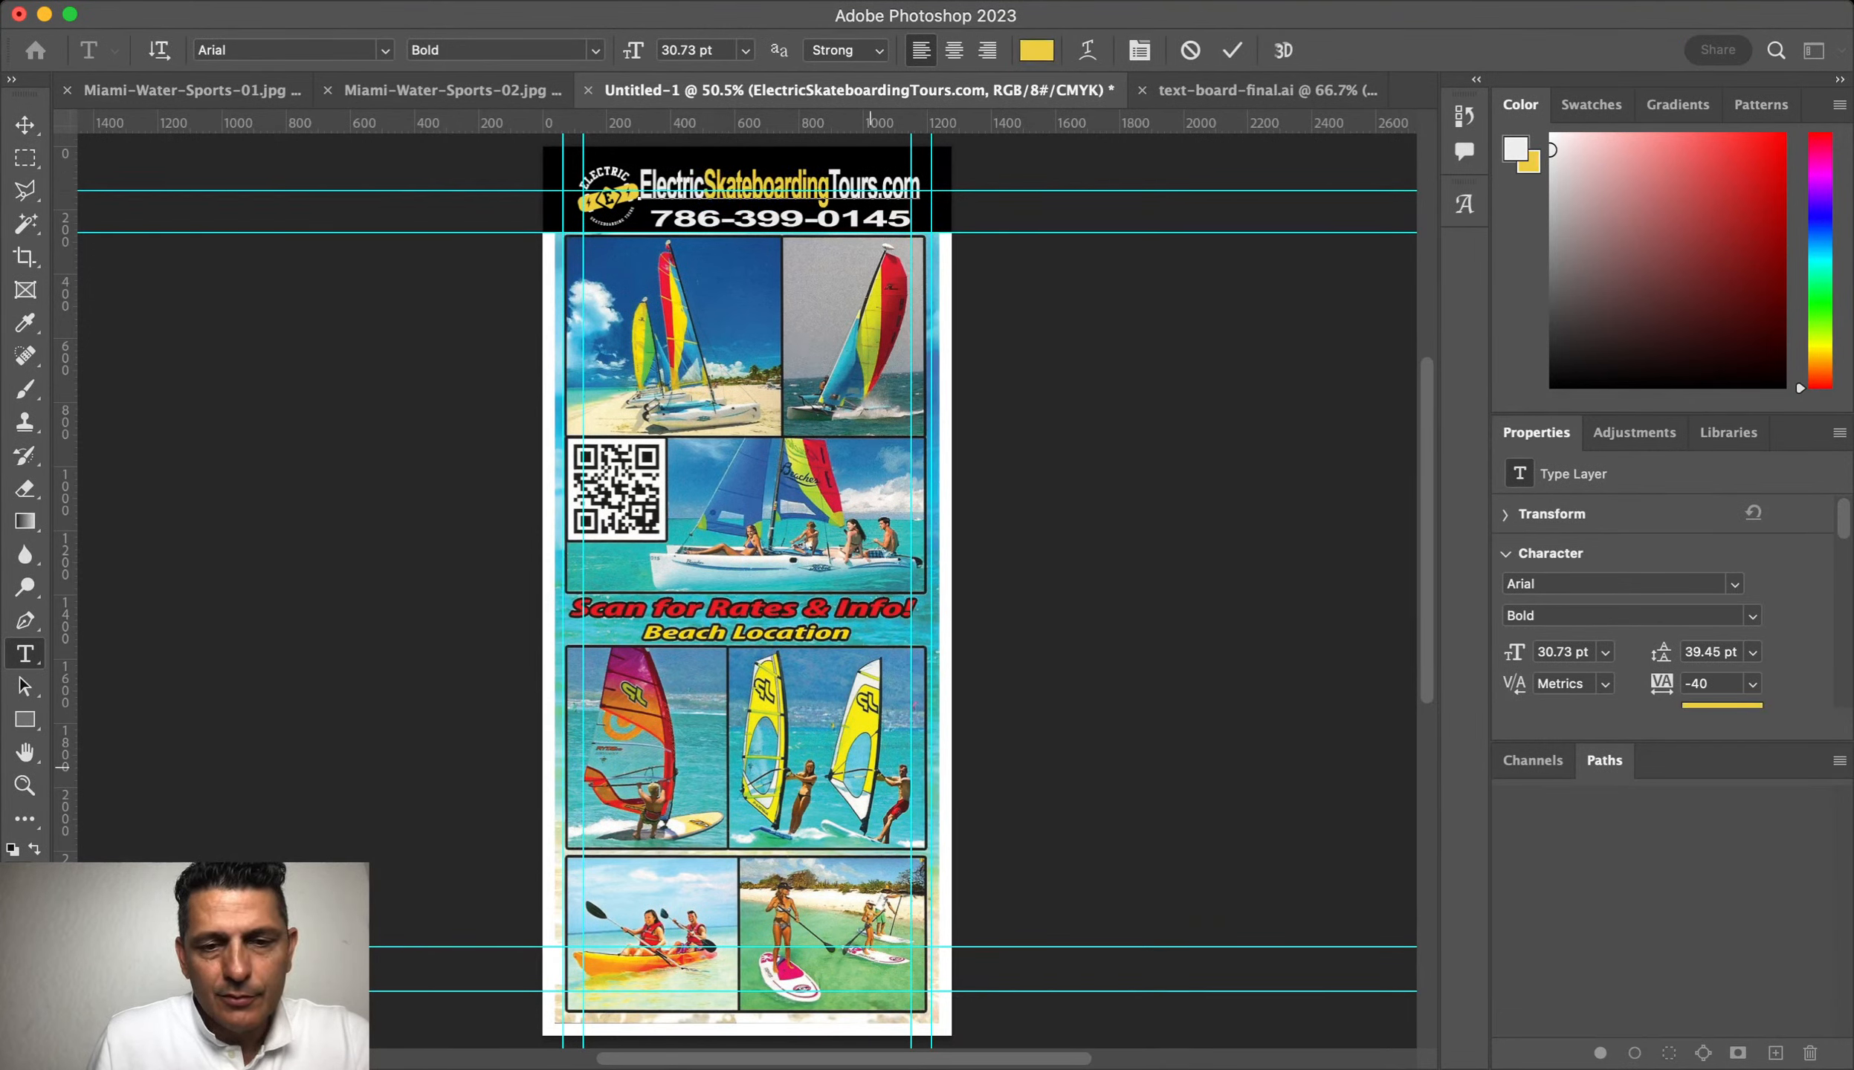
pyautogui.click(891, 193)
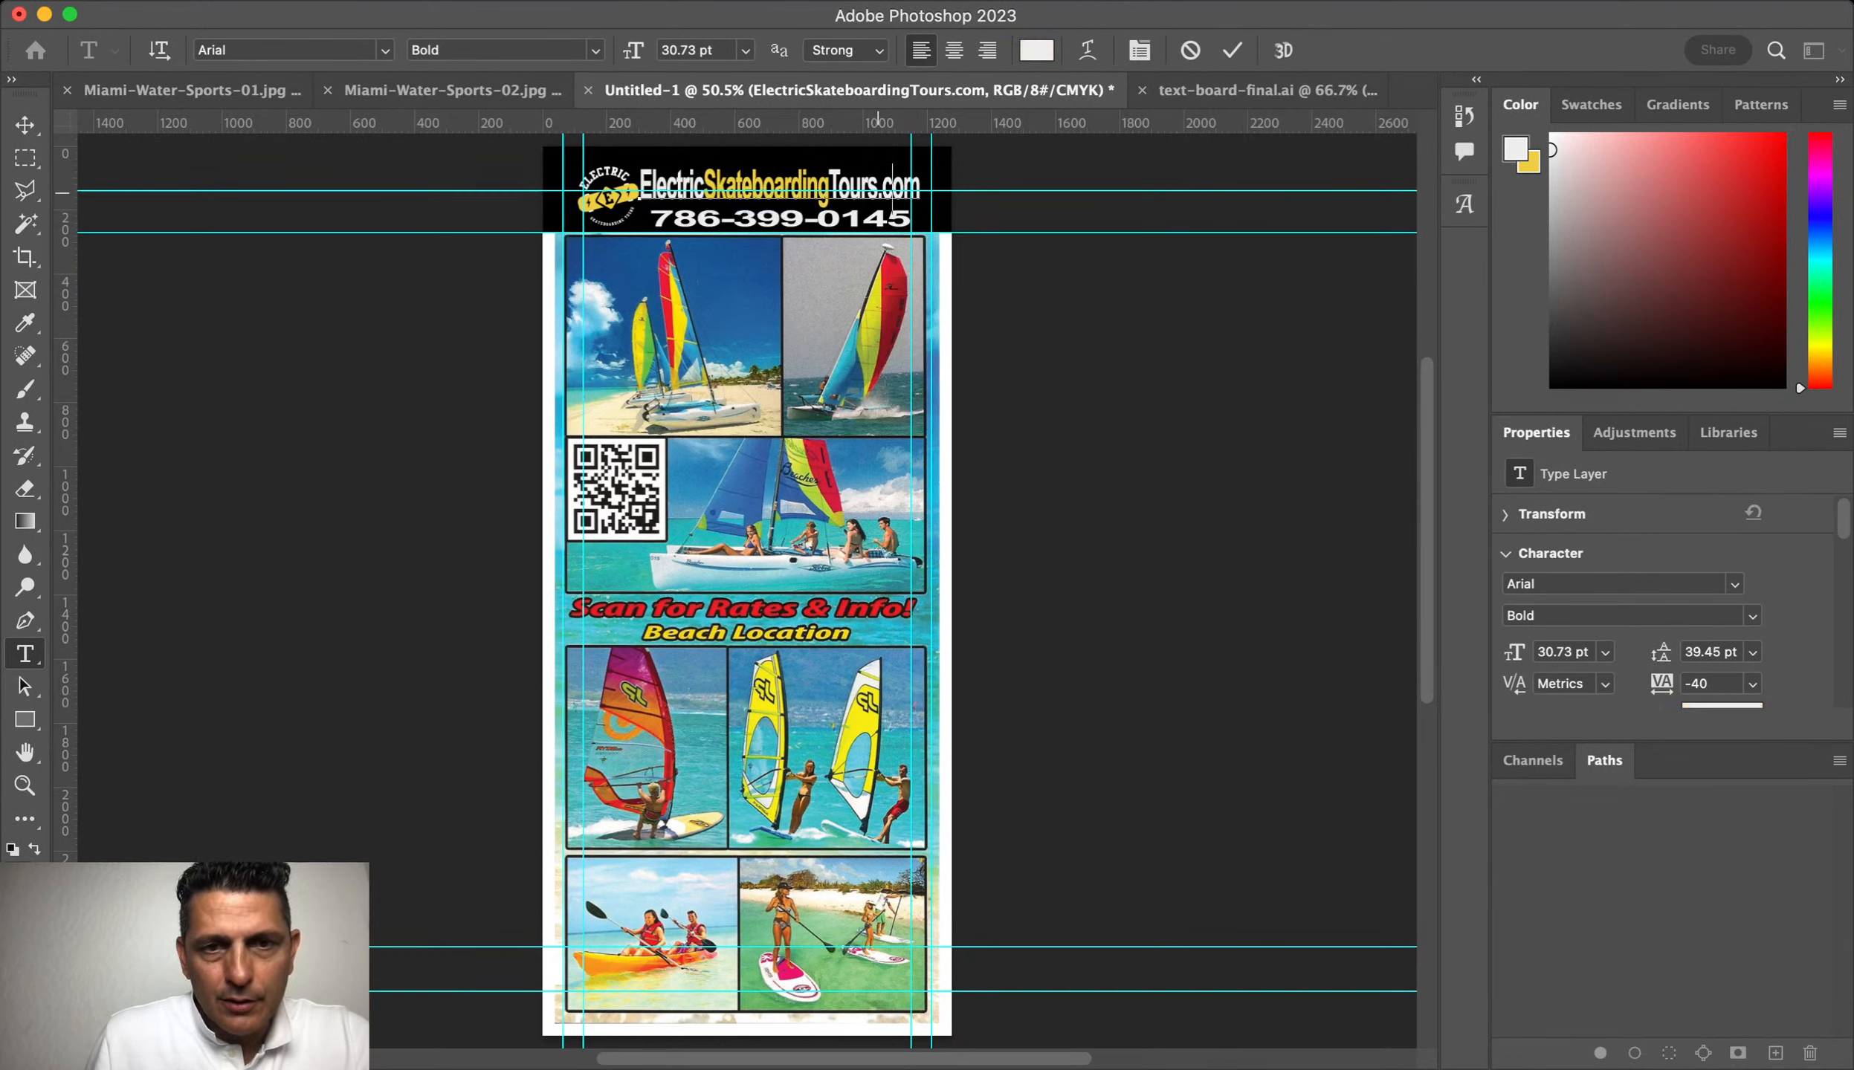
pyautogui.press('super+Return')
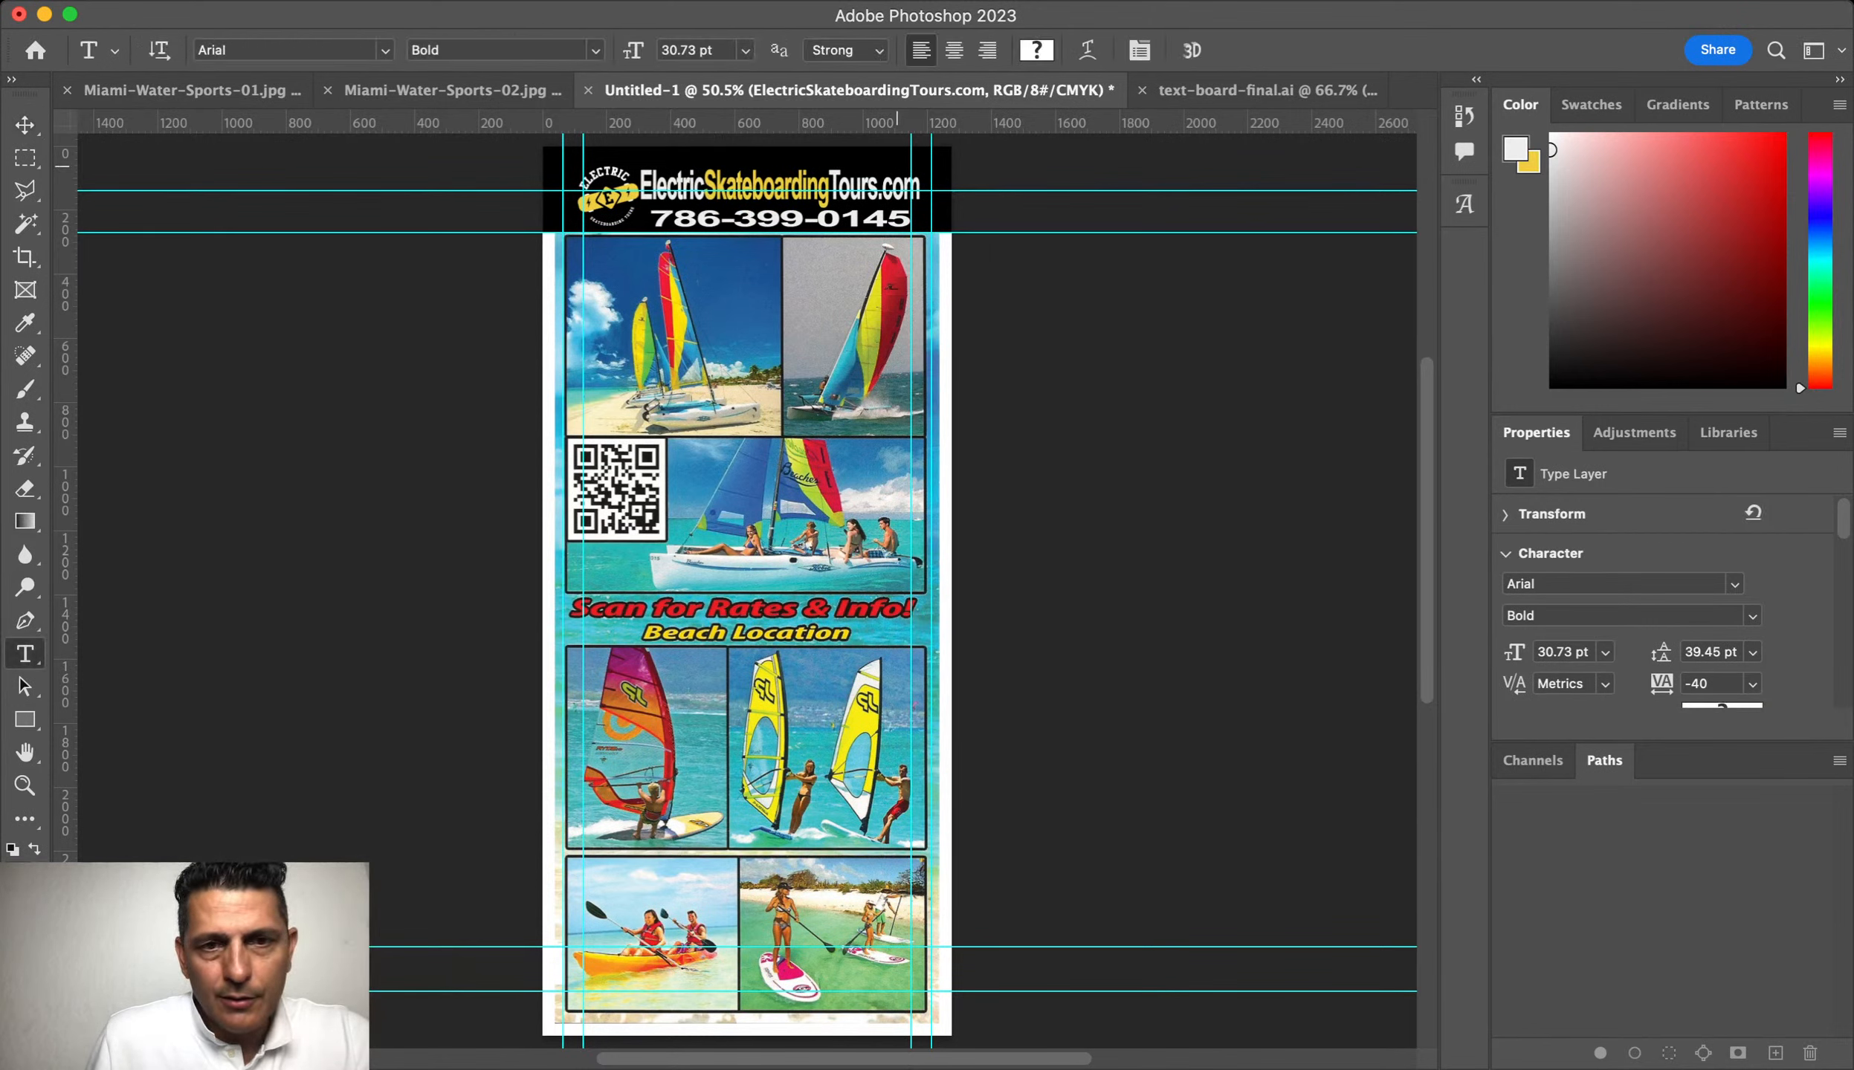
# Step: Colour the phone number's middle digit group yellow to match
pyautogui.tripleClick(743, 220)
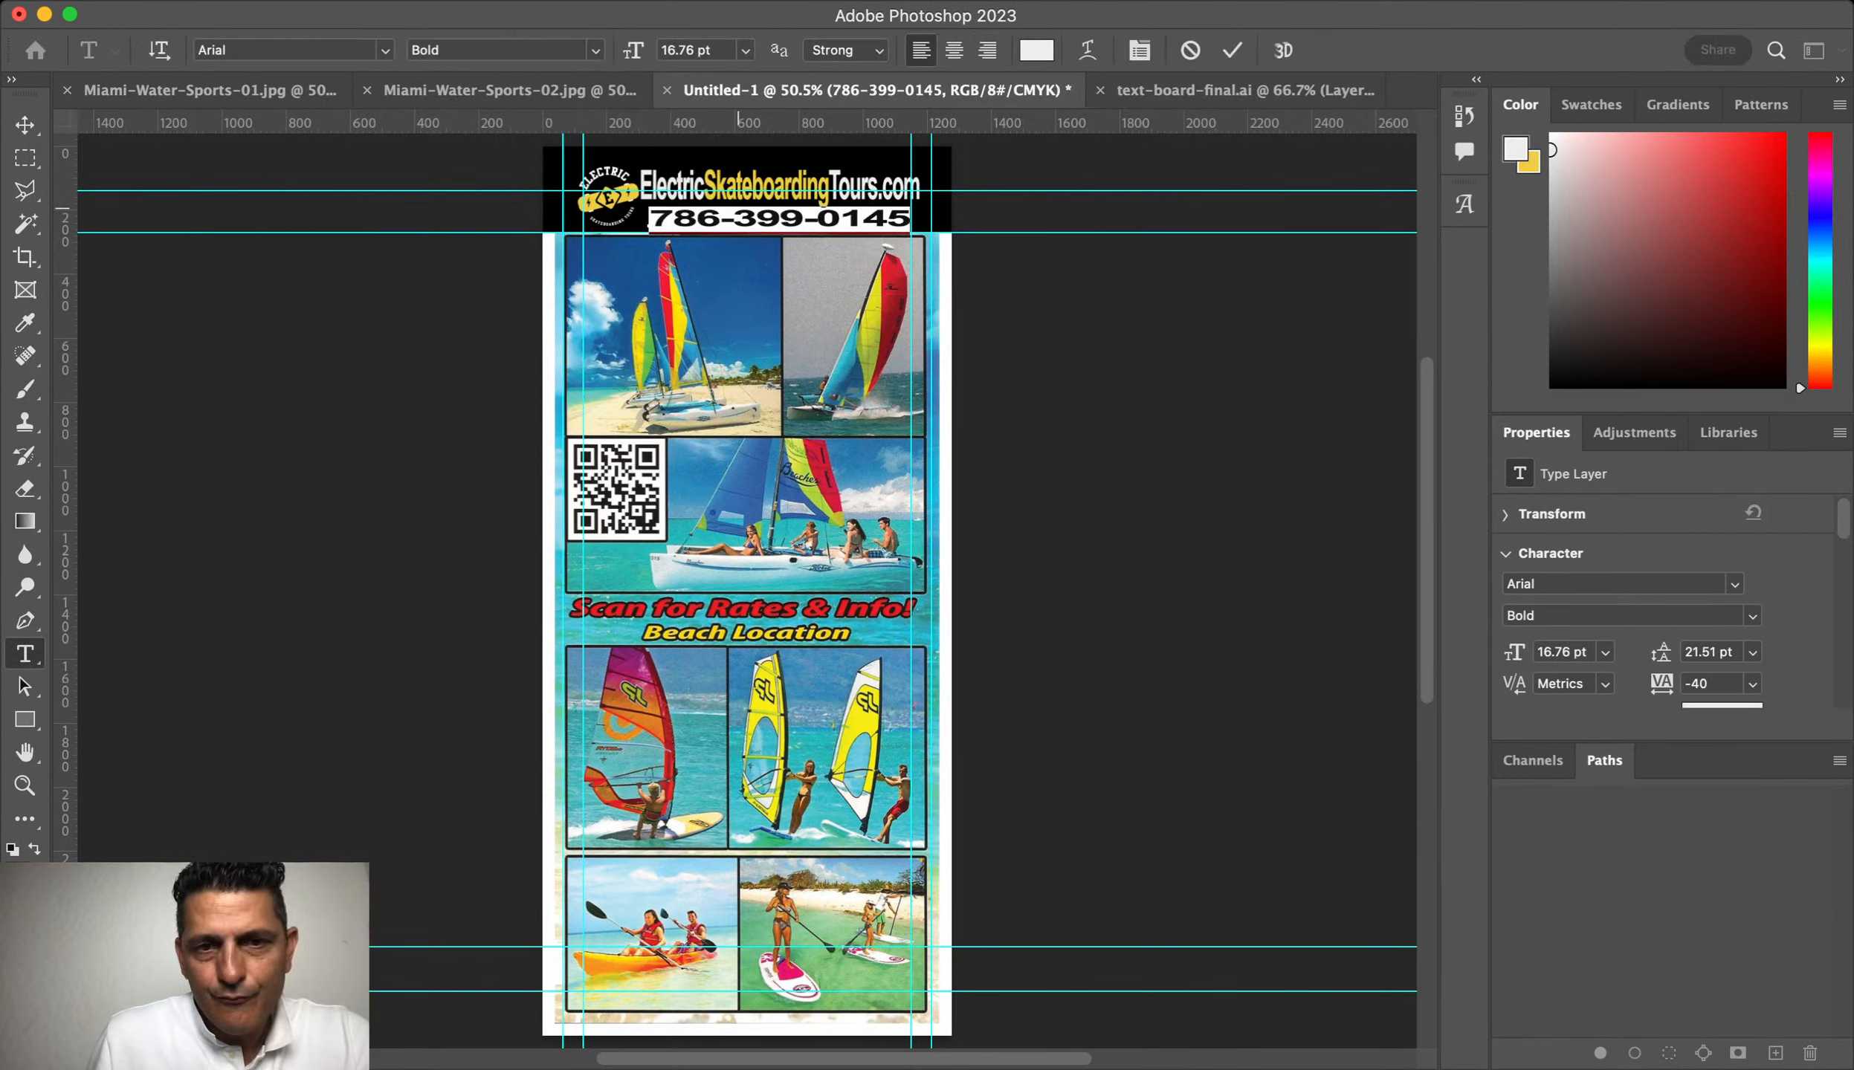
pyautogui.click(751, 223)
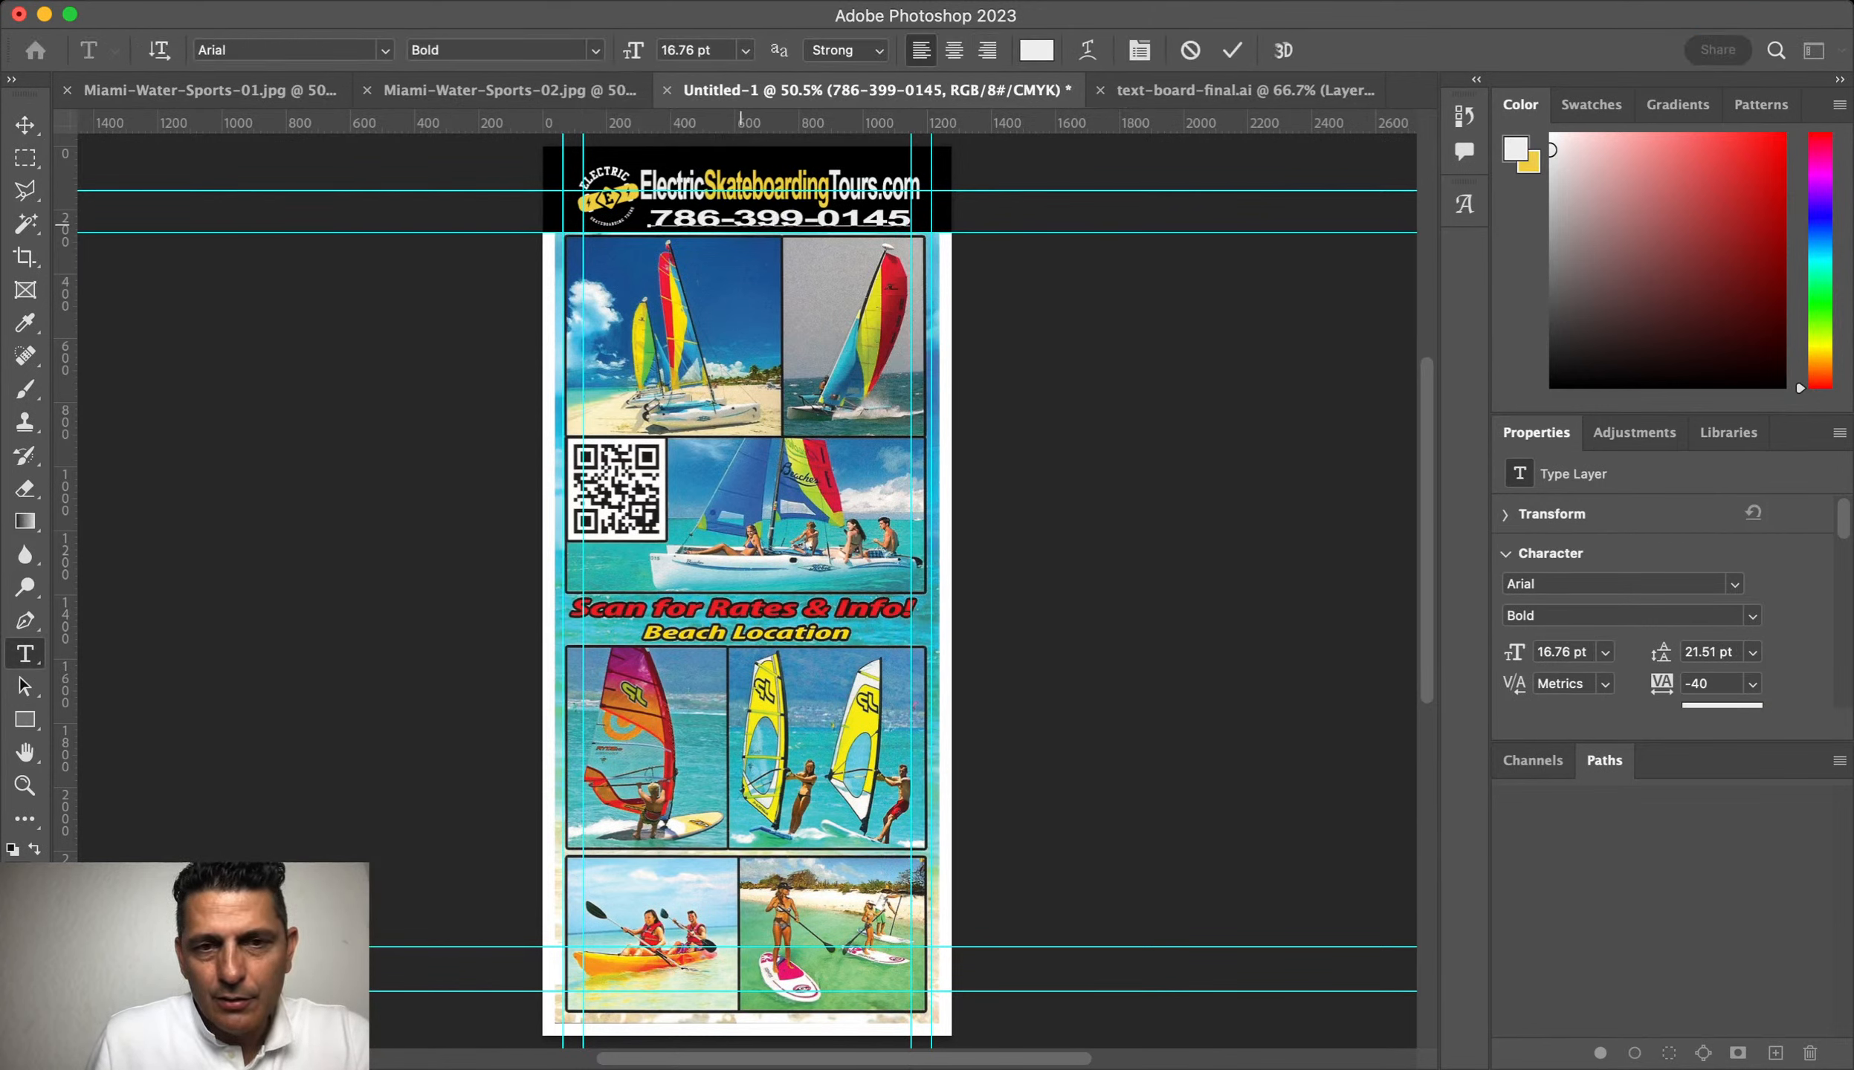
pyautogui.doubleClick(745, 225)
pyautogui.click(748, 223)
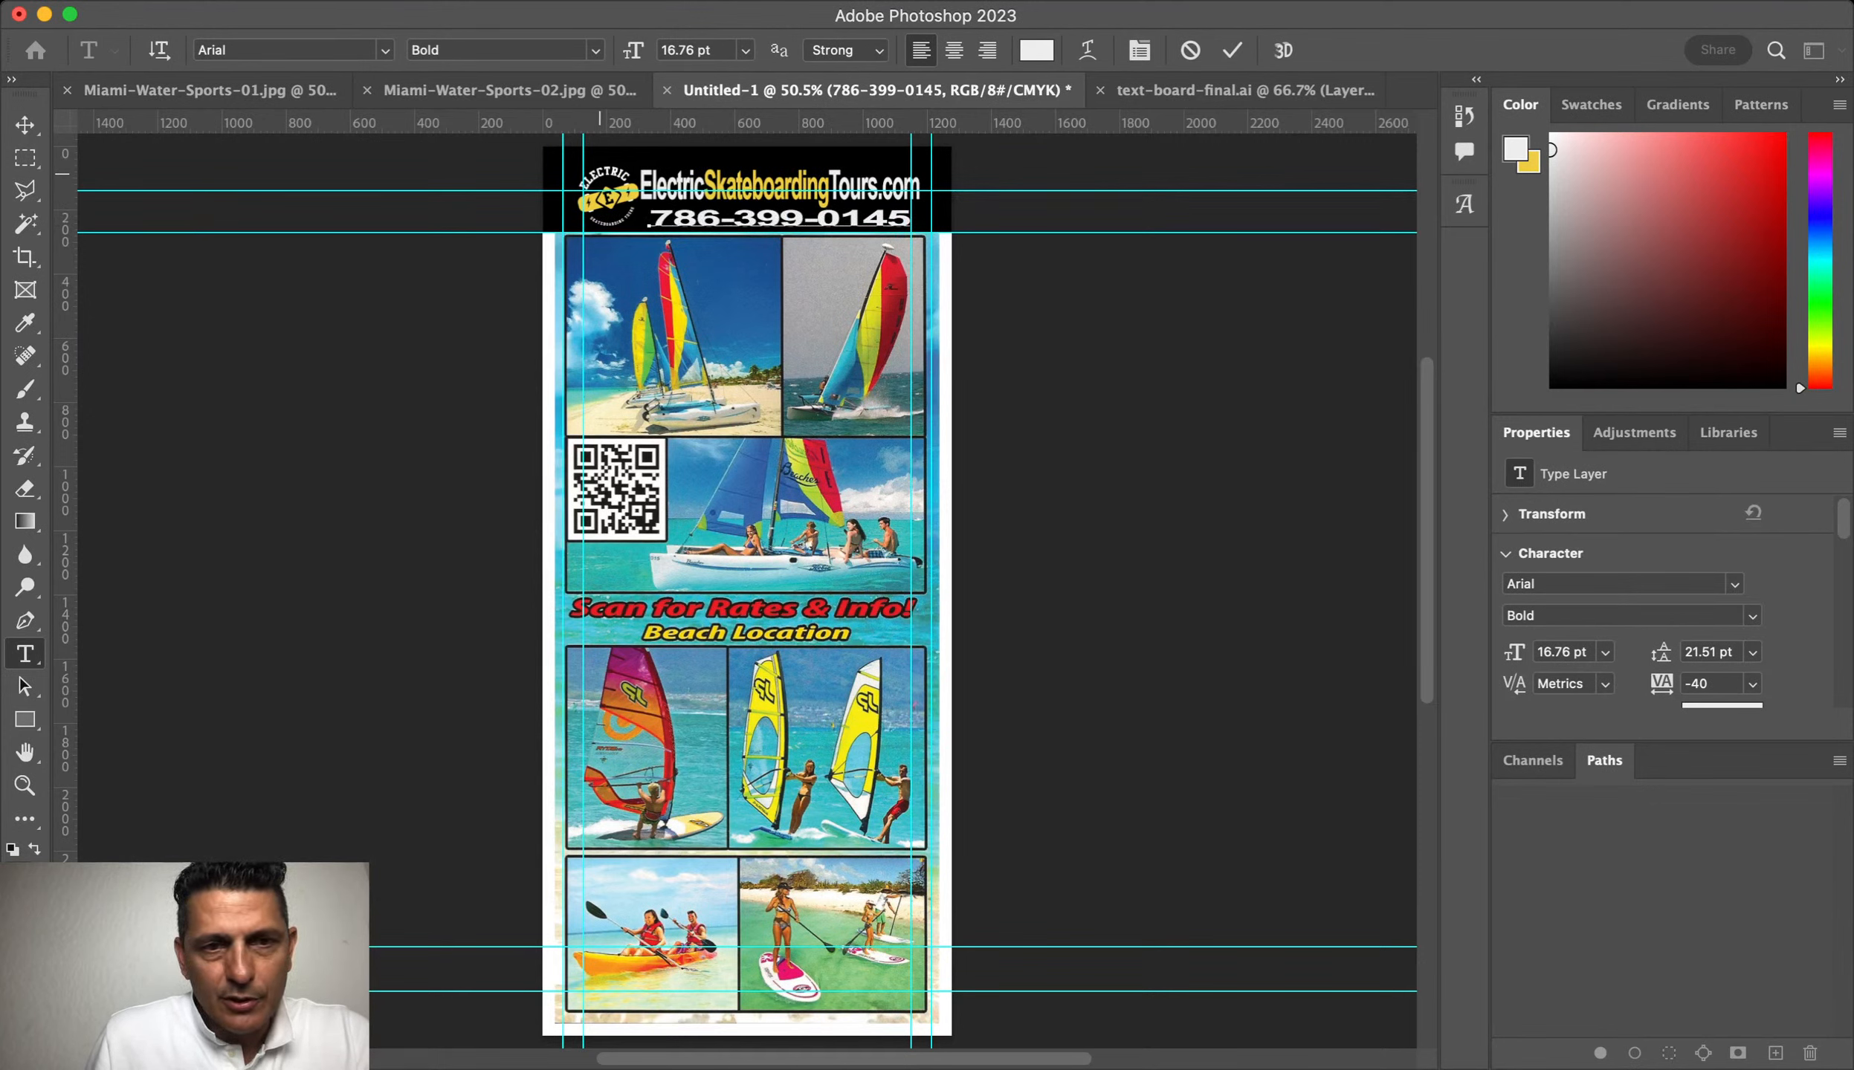
pyautogui.press('super+BackSpace')
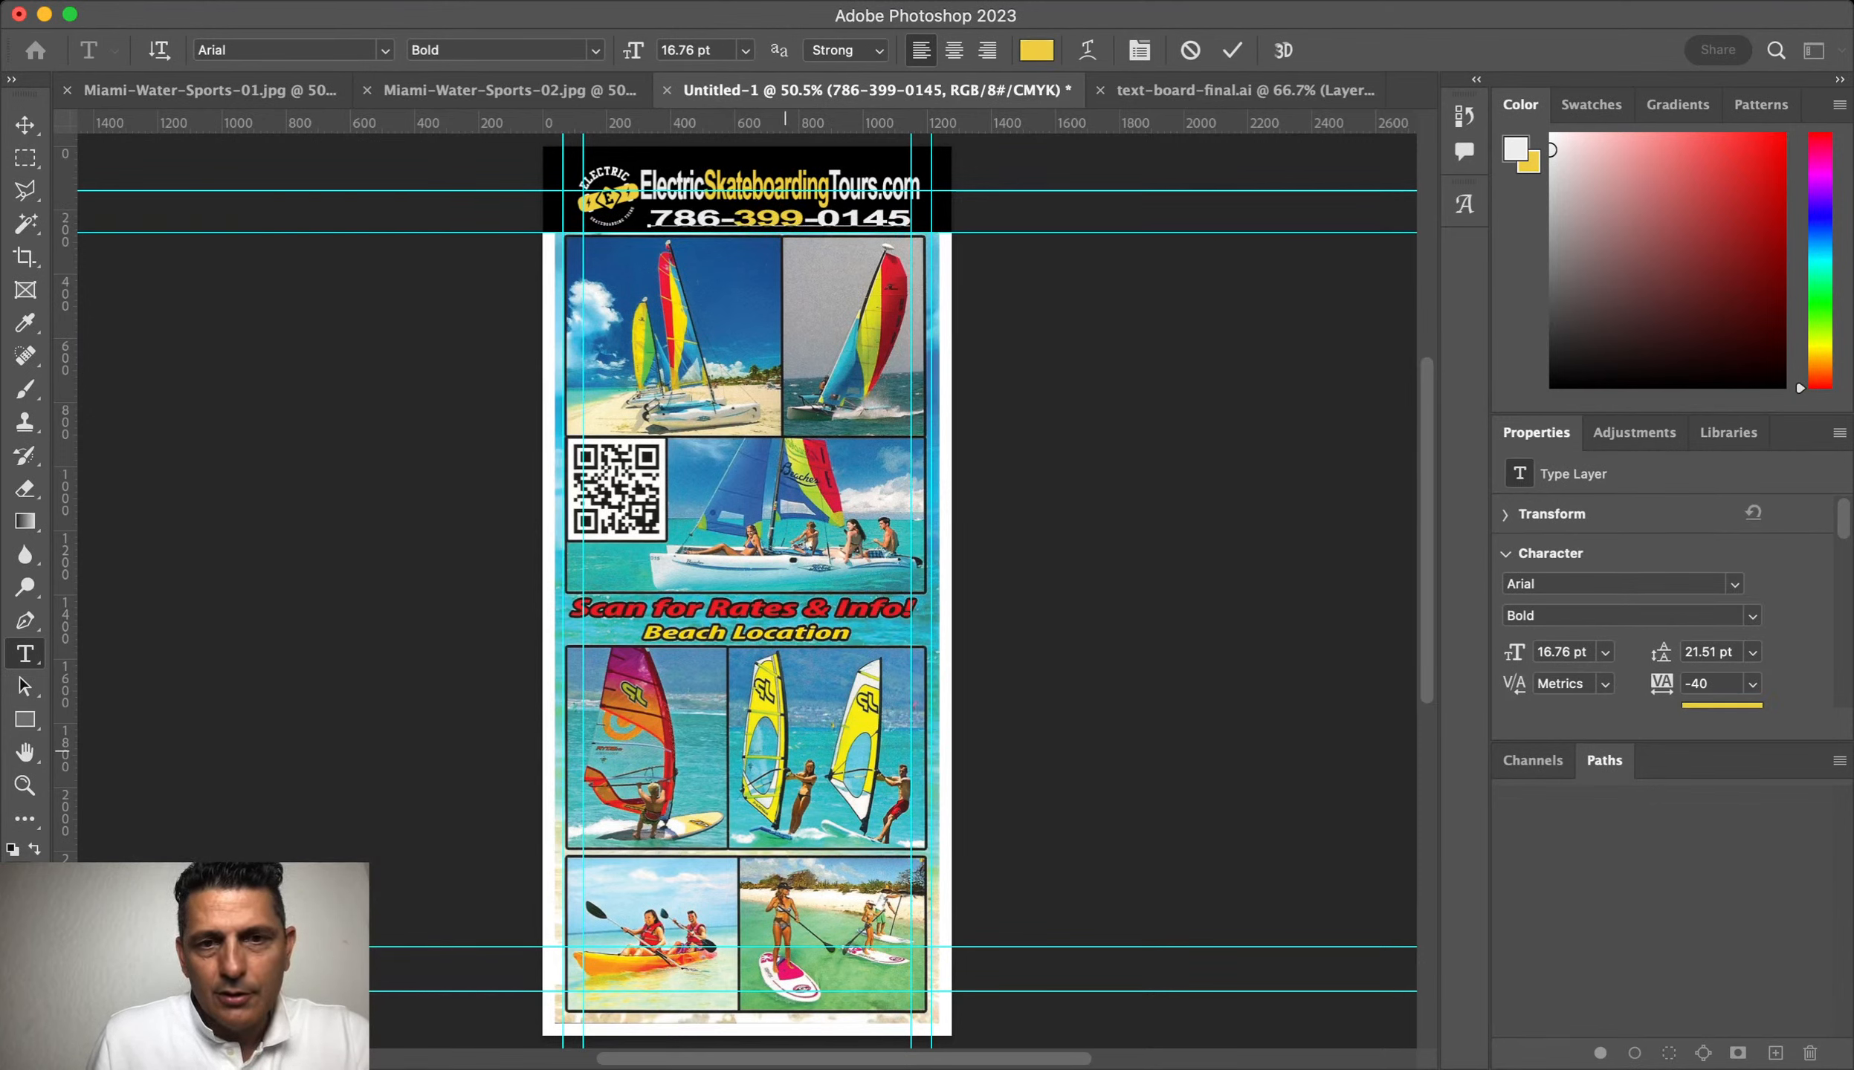
pyautogui.click(24, 125)
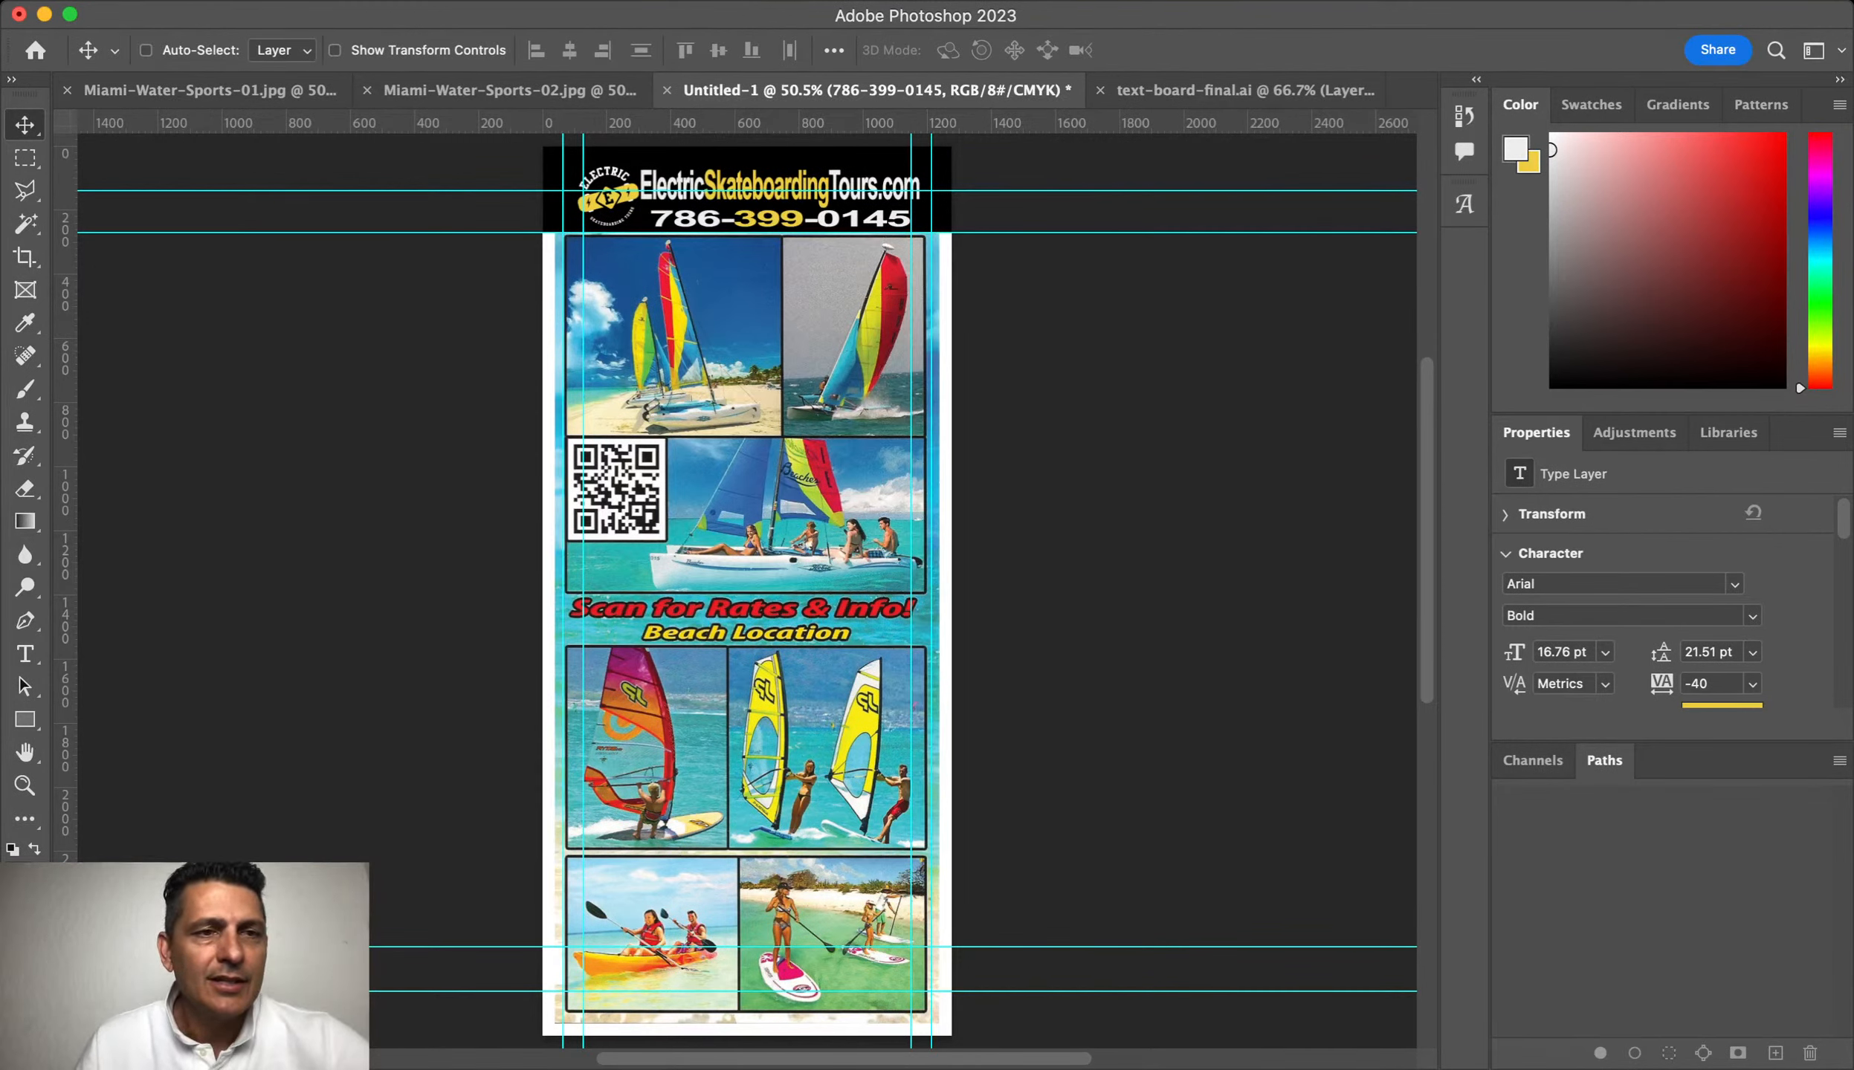
pyautogui.press('super+s')
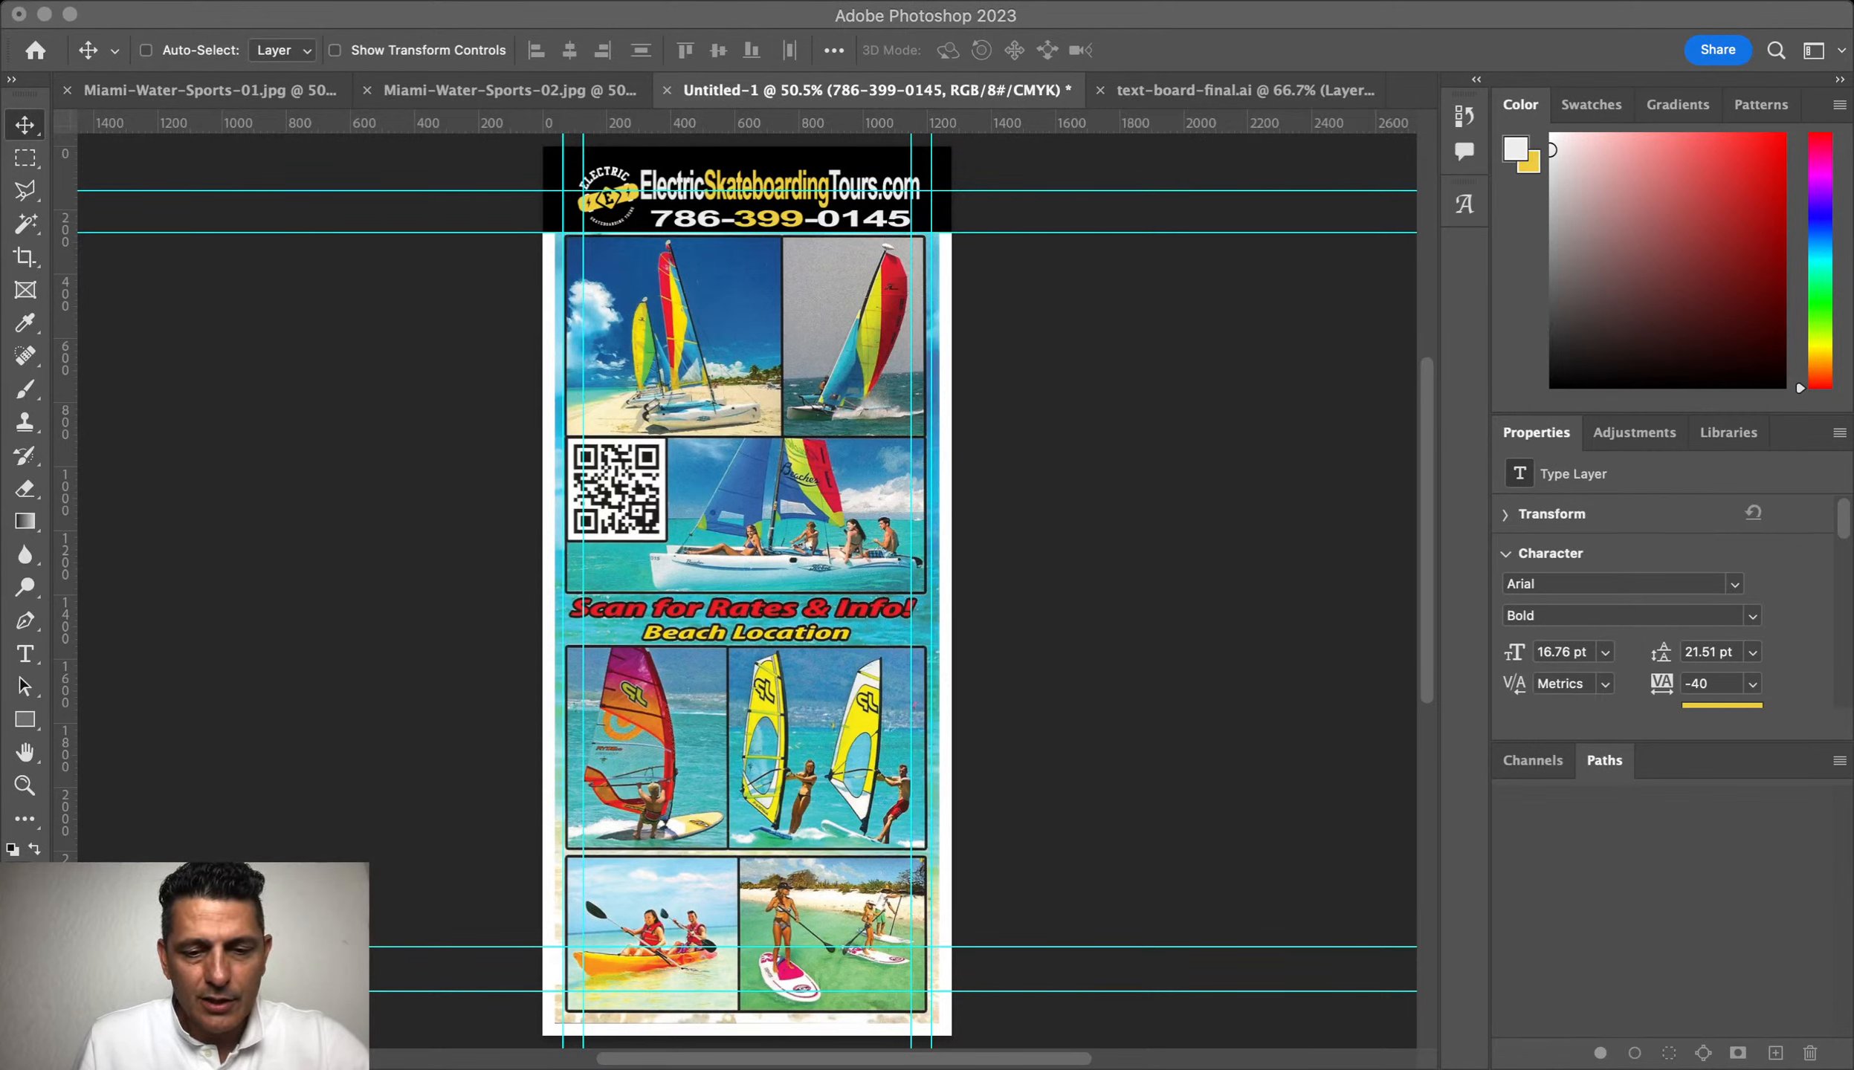
pyautogui.click(82, 703)
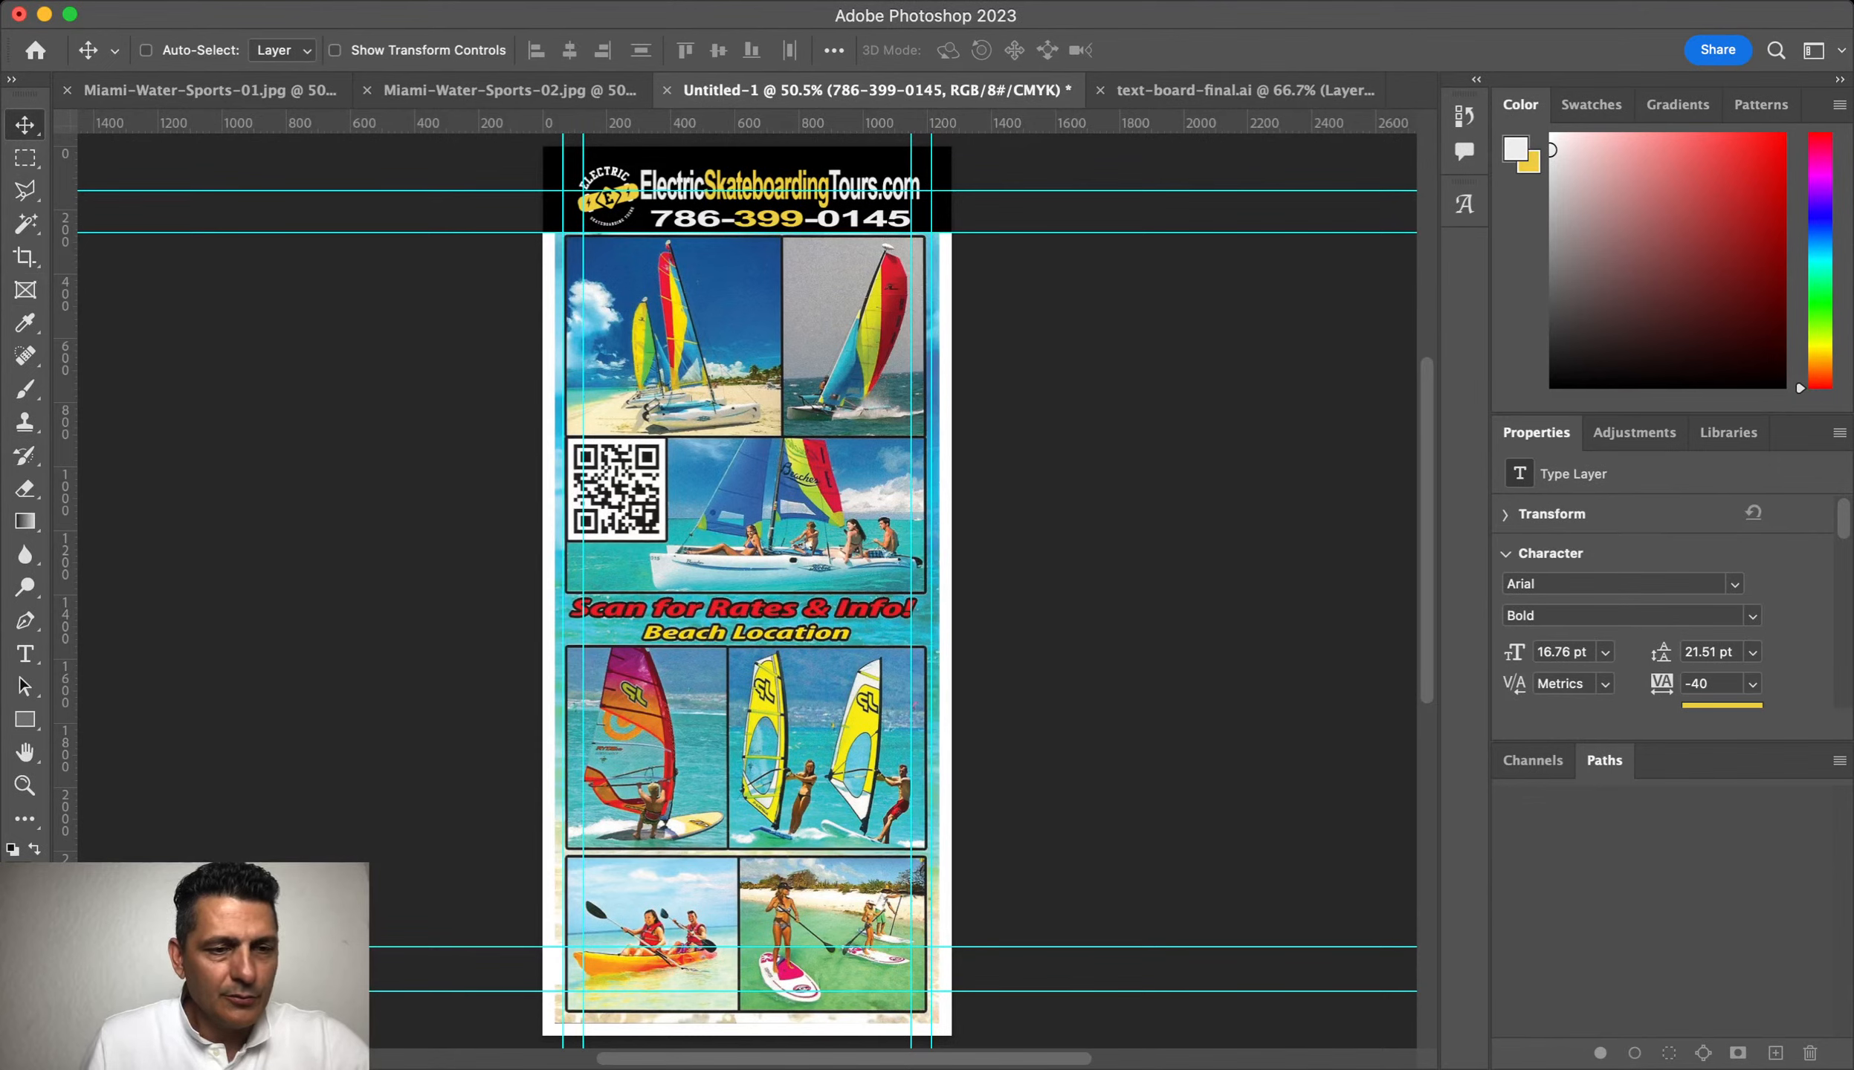
# Step: Copy the QR code onto its own new layer with a rectangular selection
pyautogui.click(24, 786)
pyautogui.moveTo(608, 496); pyautogui.dragTo(721, 496)
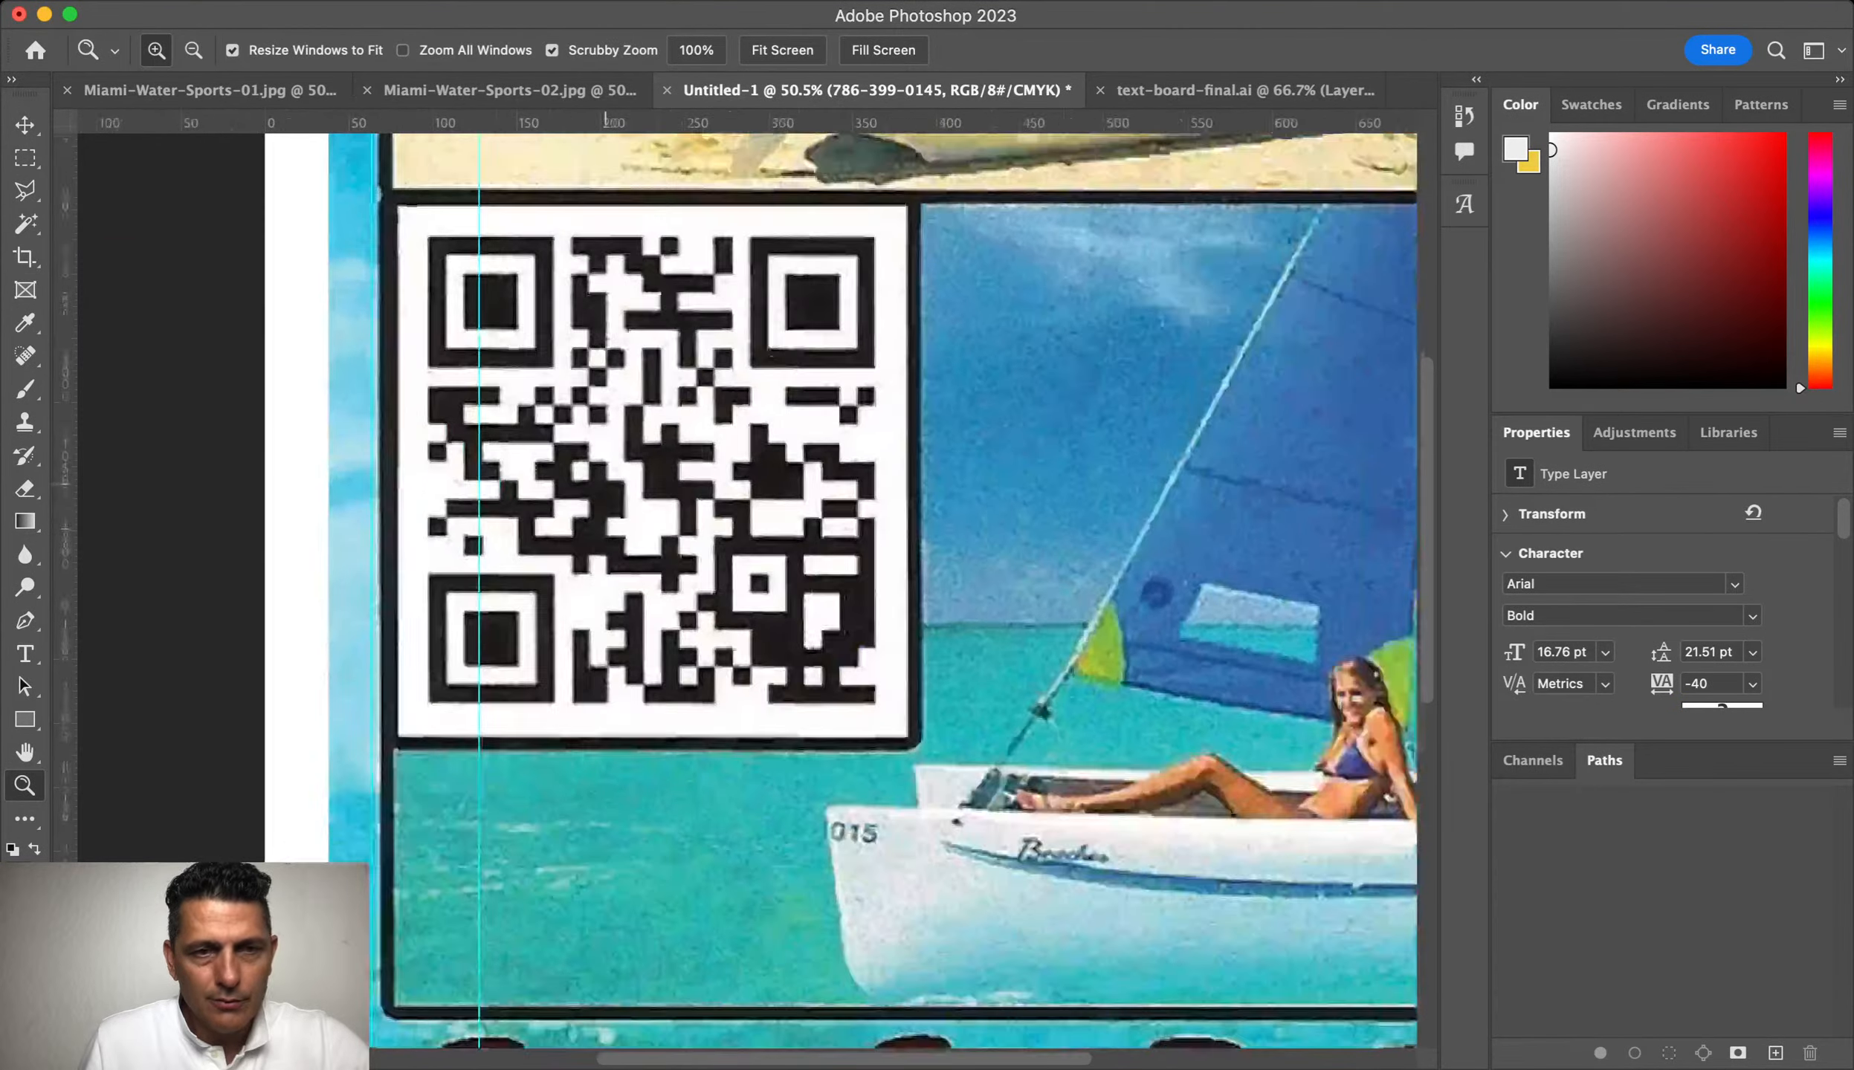
pyautogui.press('m')
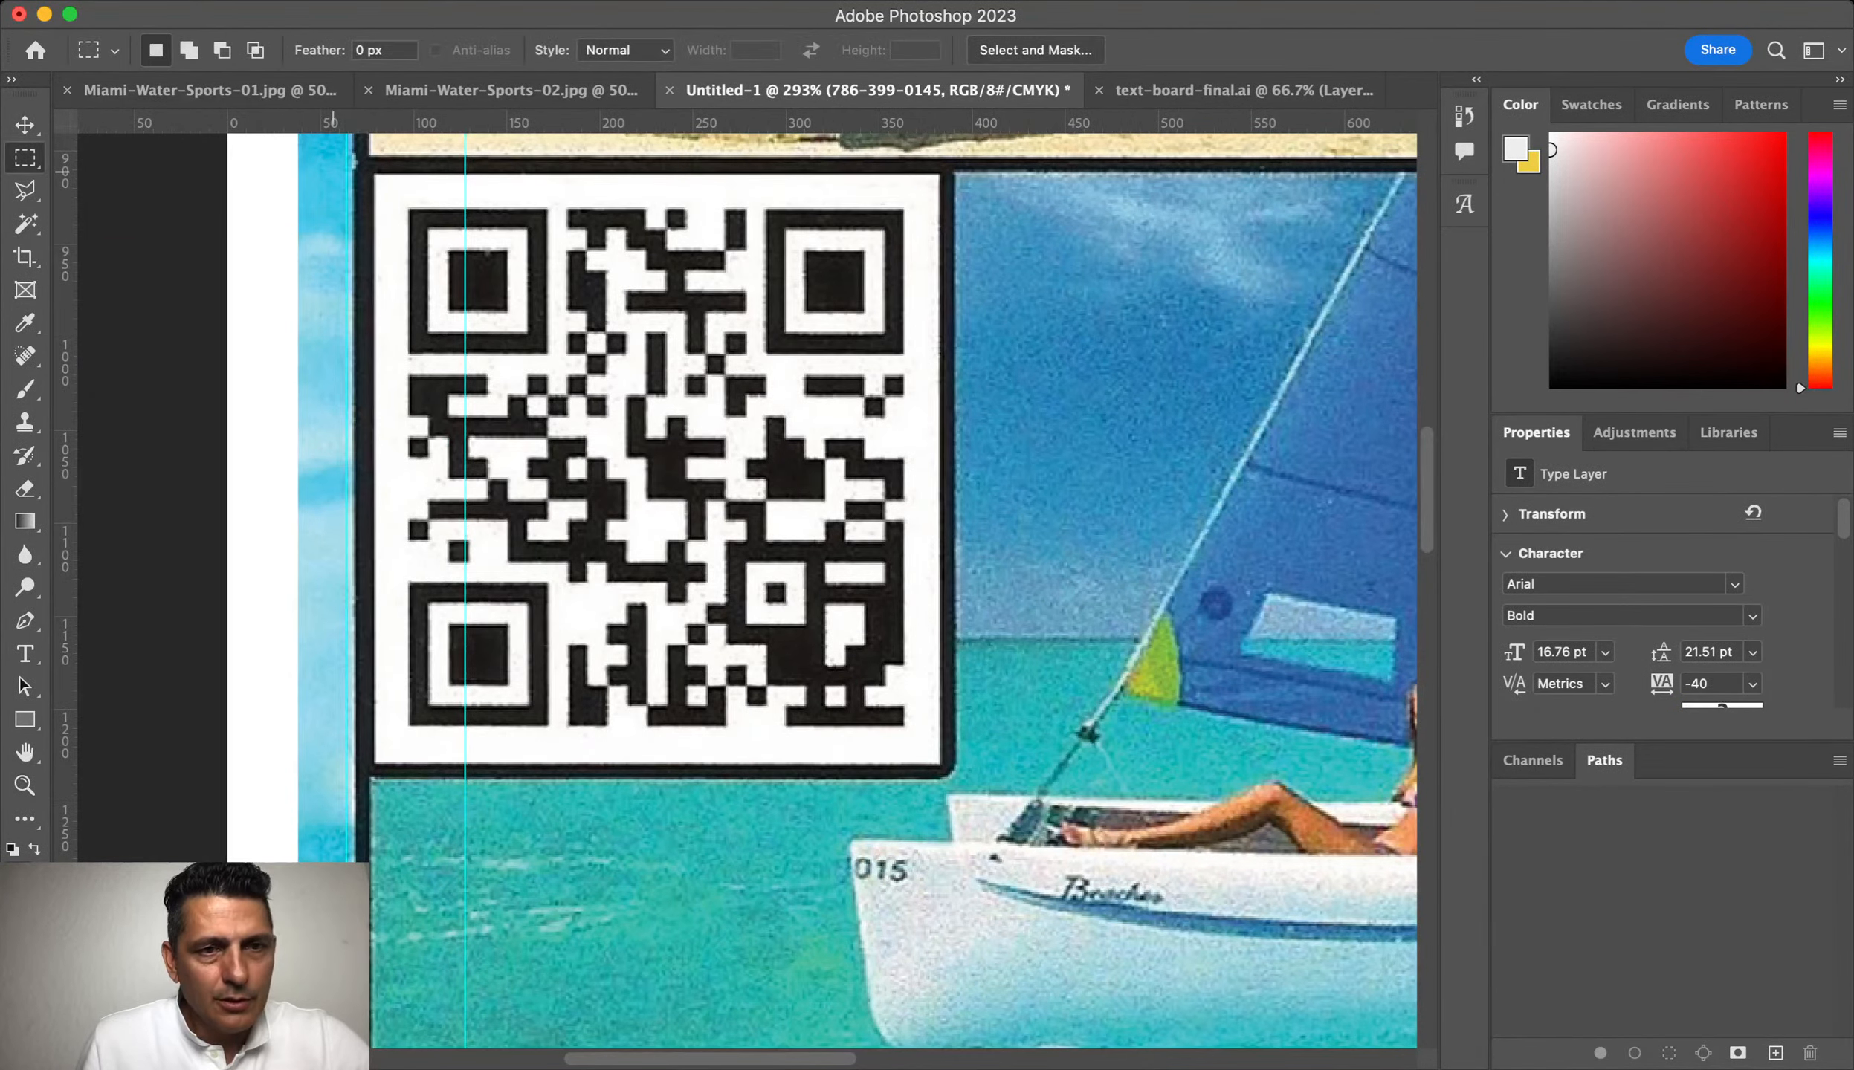
pyautogui.moveTo(347, 168); pyautogui.dragTo(956, 780)
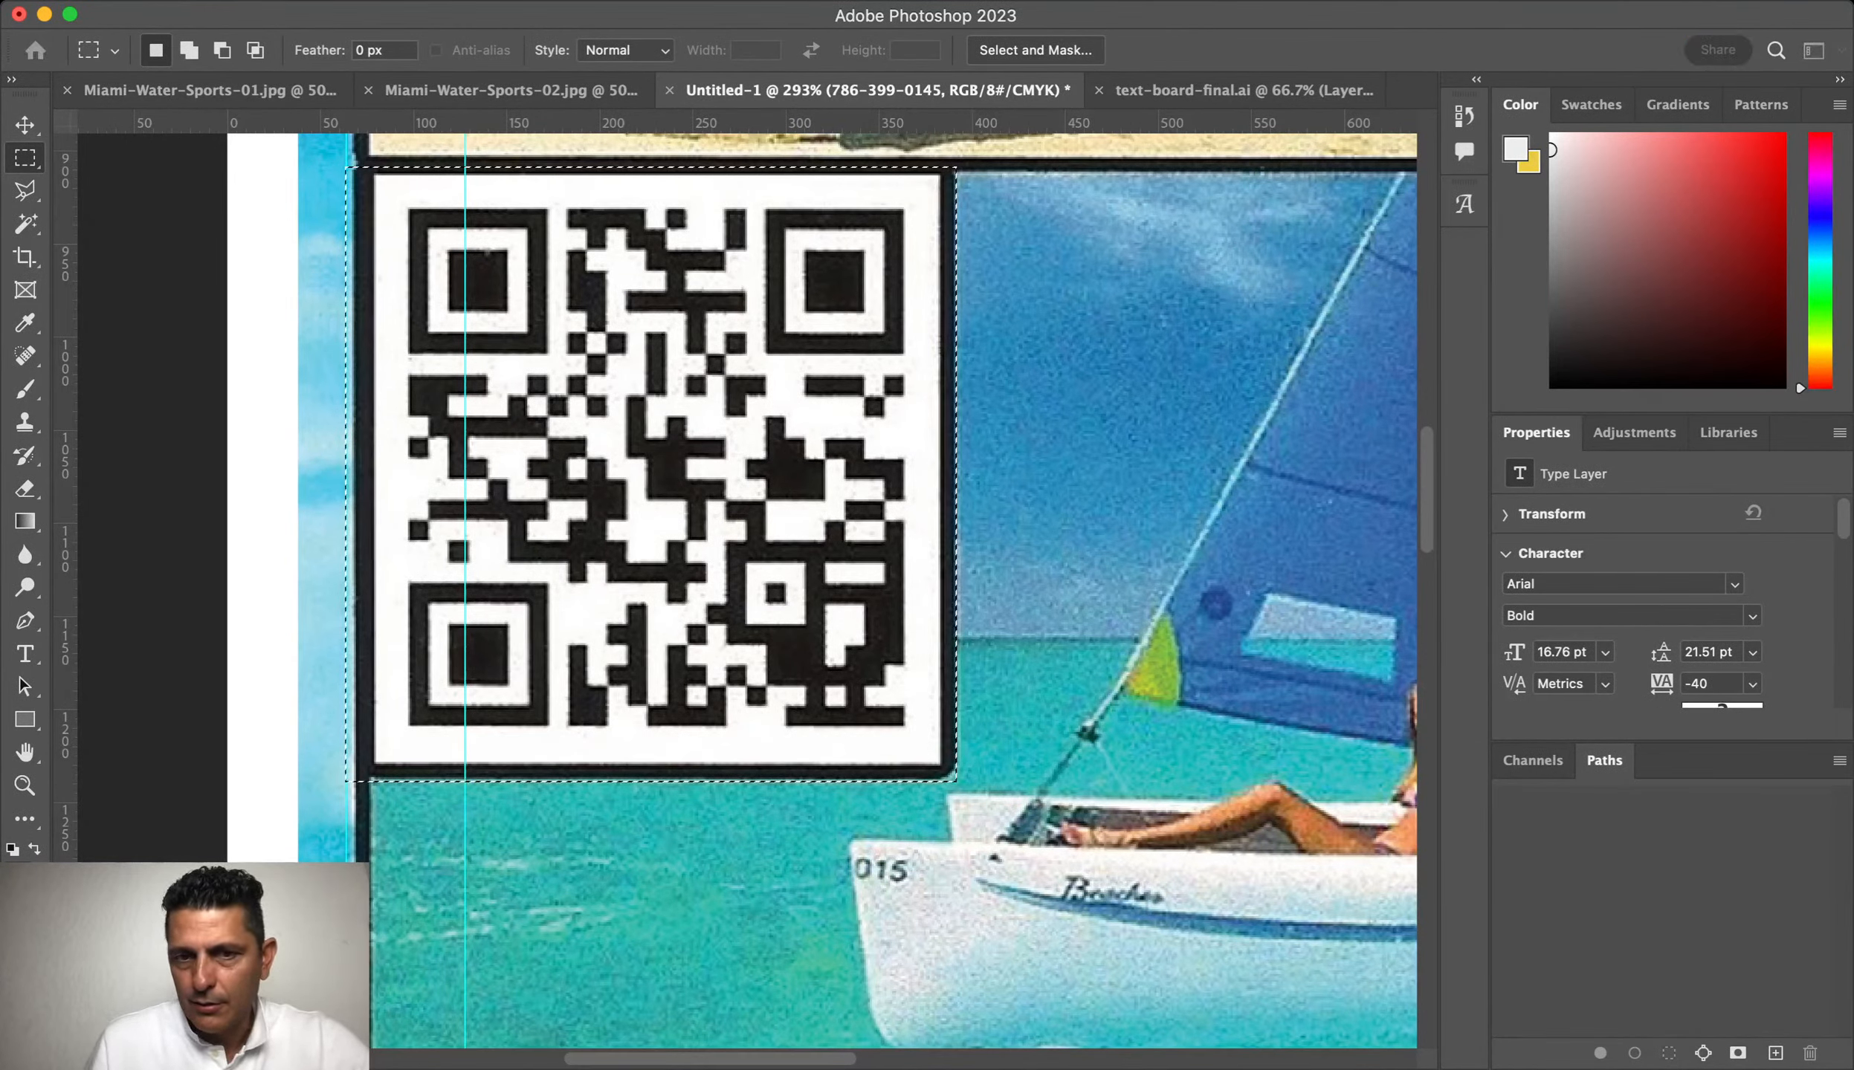
pyautogui.press('super+j')
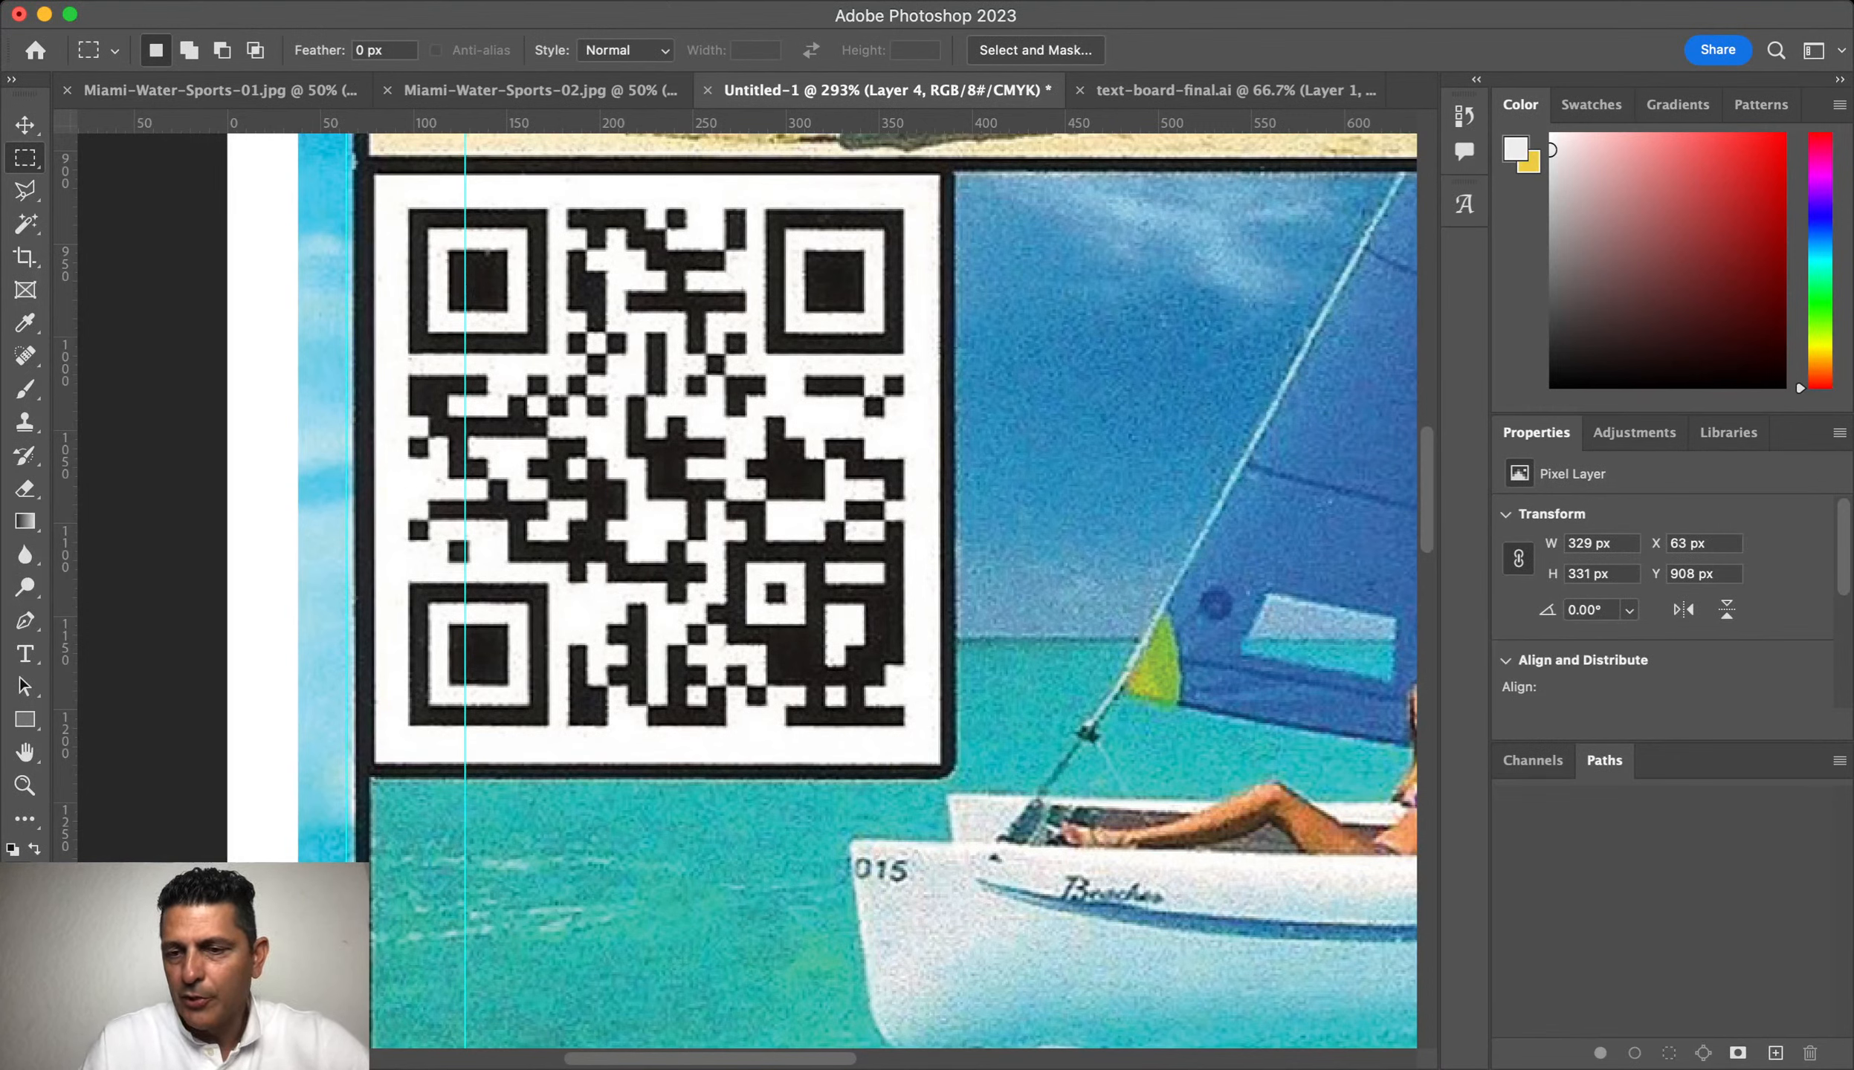
# Step: Group the rebranded header layers into a group named 'Header'
pyautogui.hotkey('alt', '[')
pyautogui.hotkey('alt', '[')
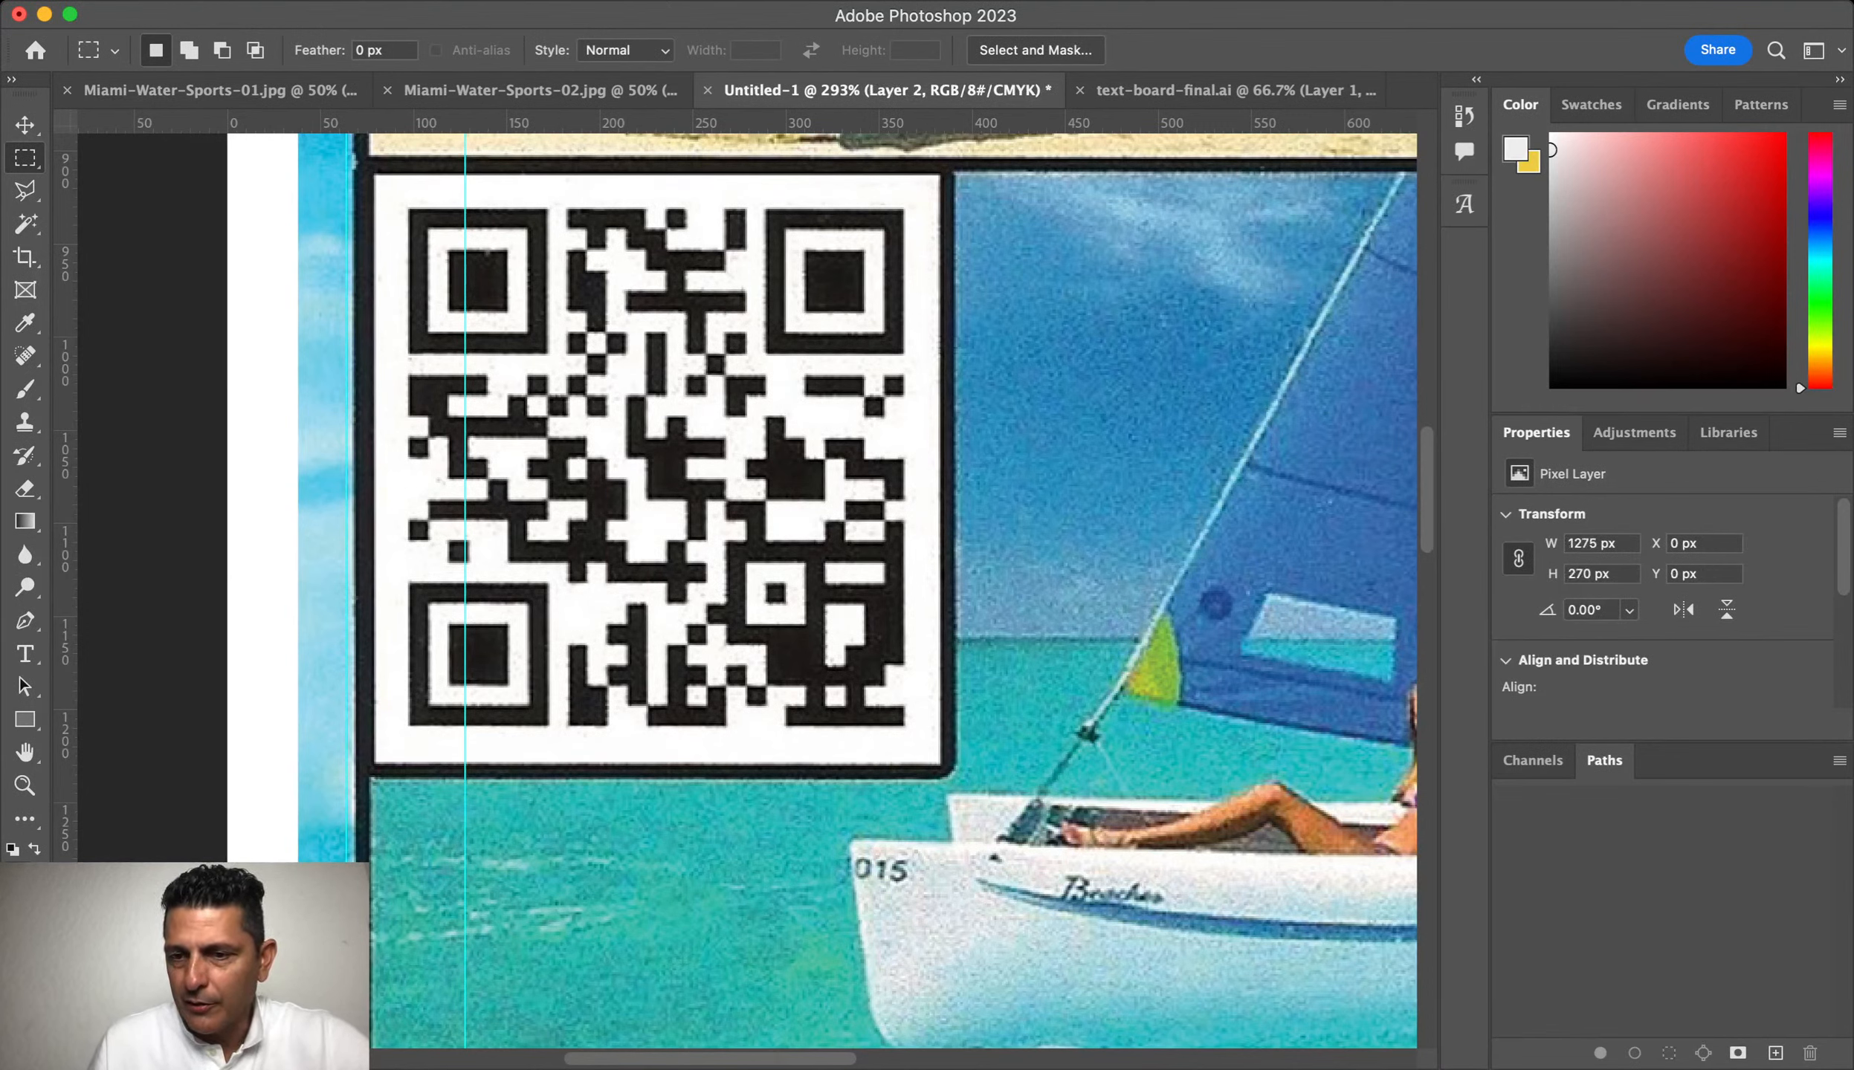
pyautogui.hotkey('alt', 'shift', '[')
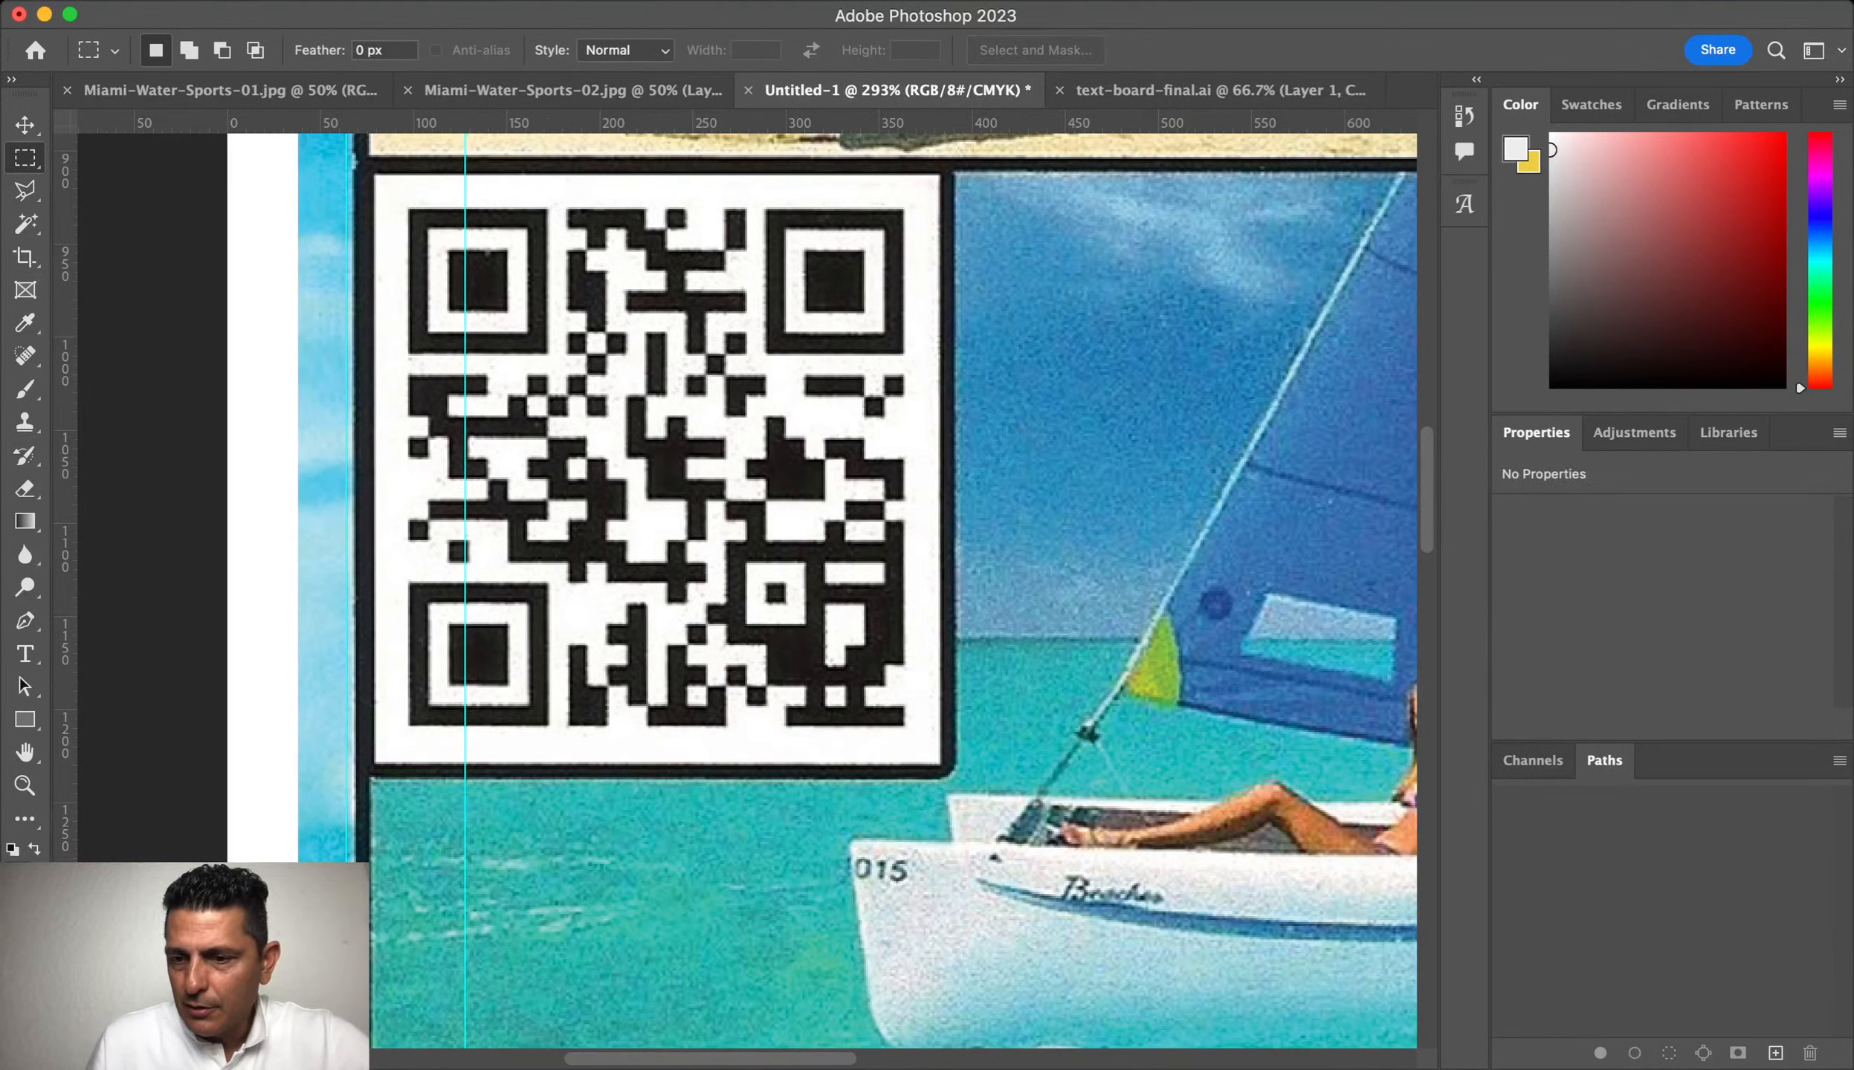
pyautogui.press('super+g')
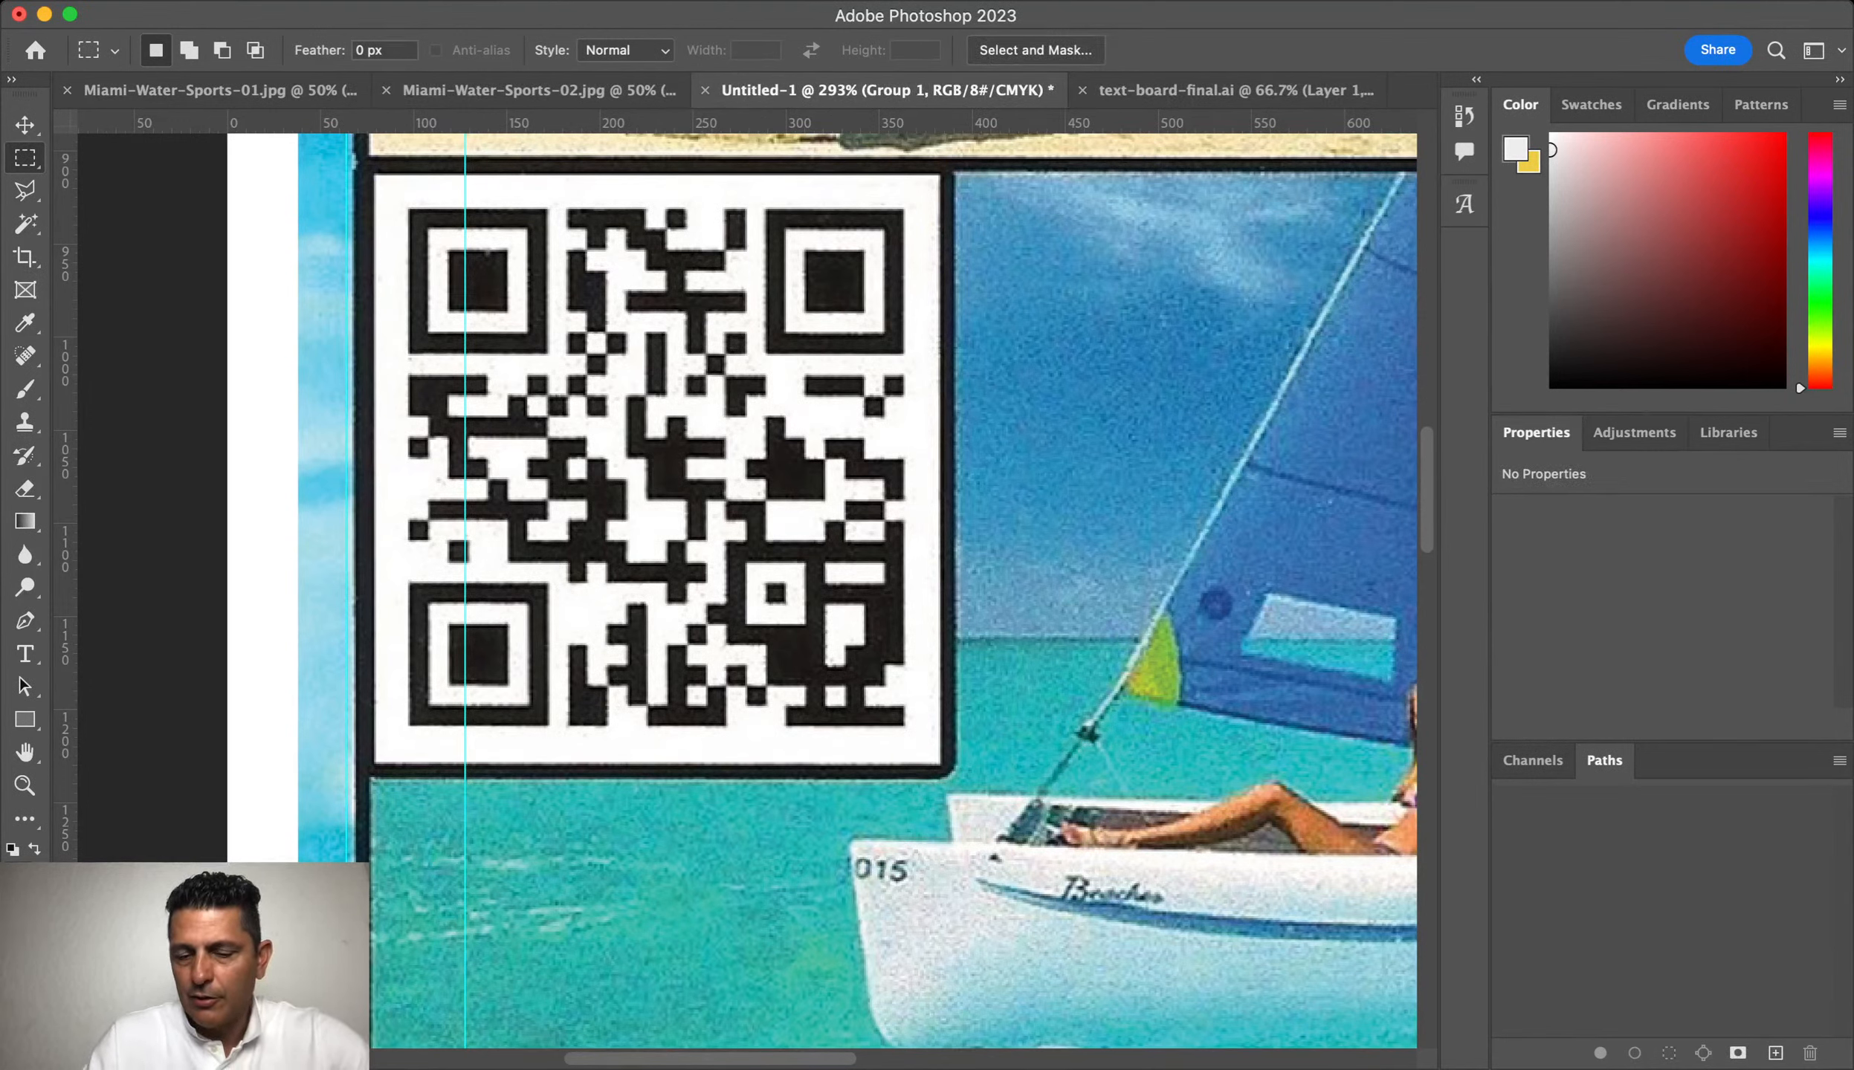
pyautogui.write('Header')
pyautogui.press('Return')
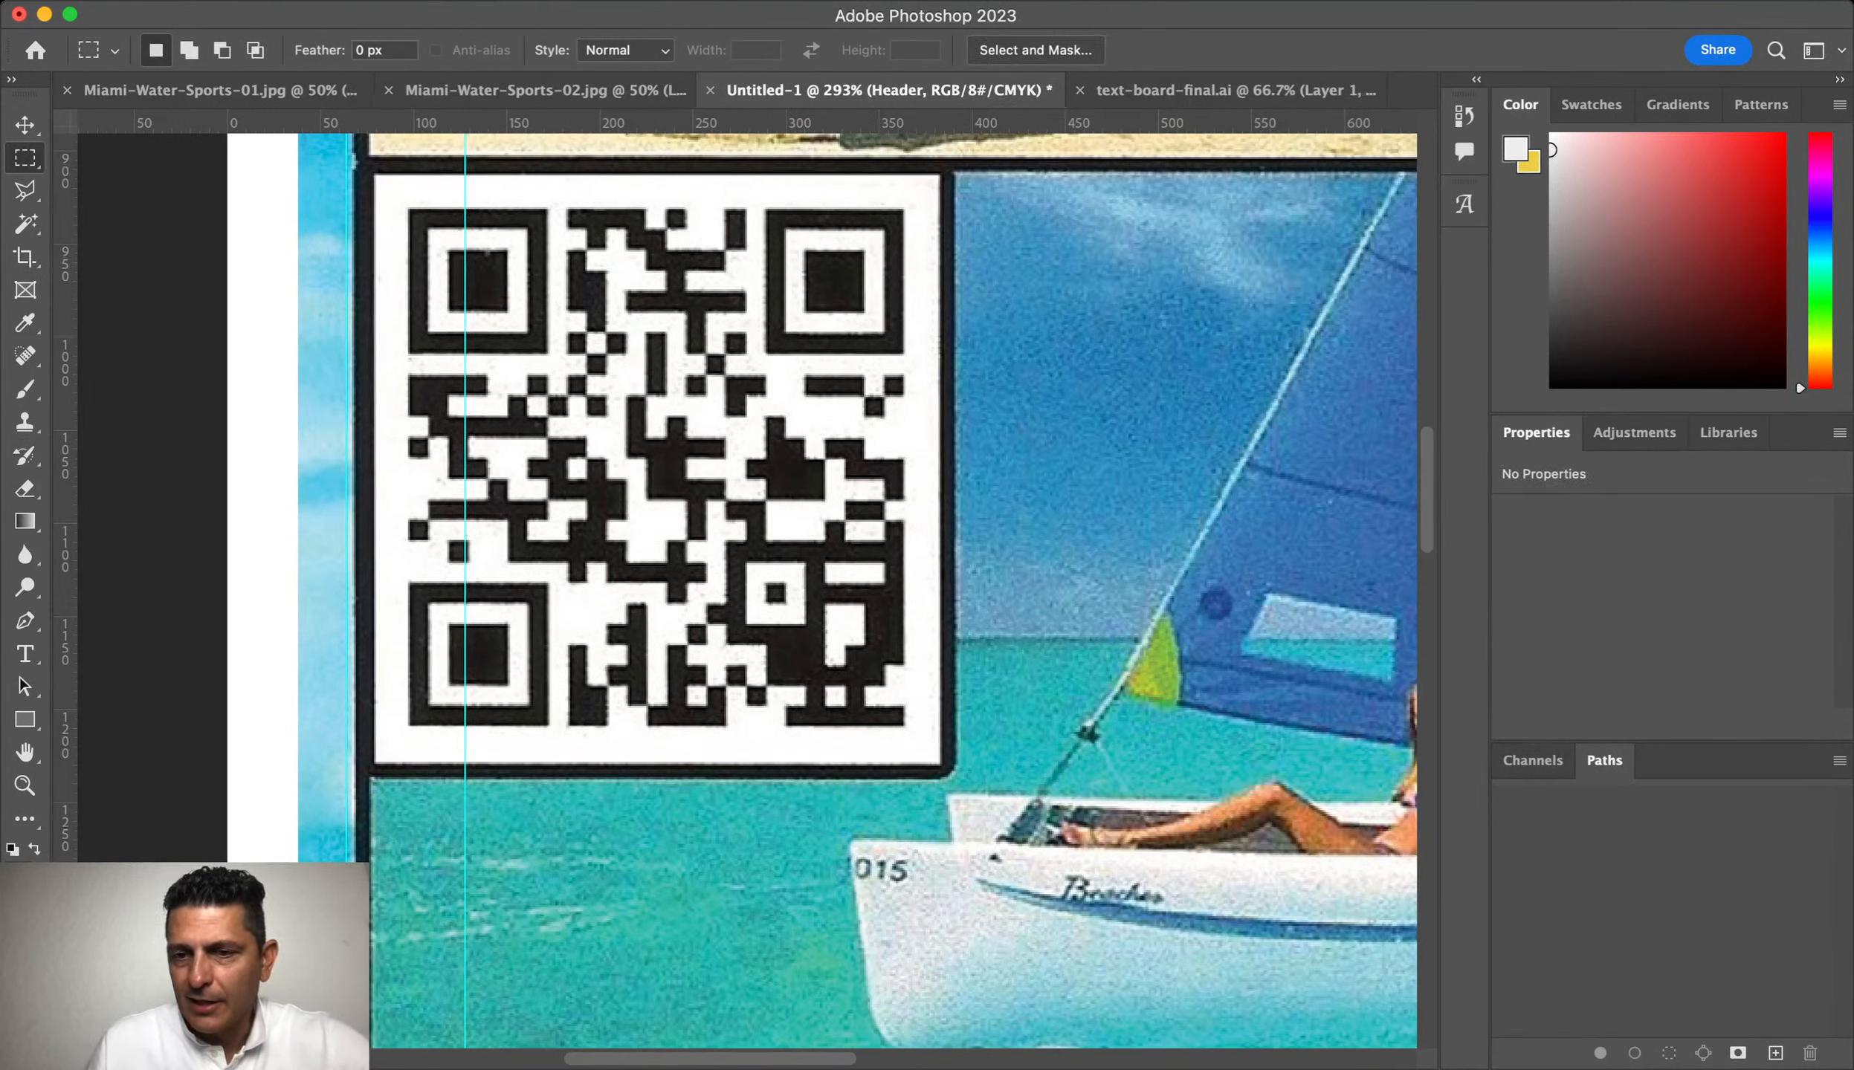
# Step: Compare old and new headers via the Header group, then hide the flyer photo layer
pyautogui.press('super+0')
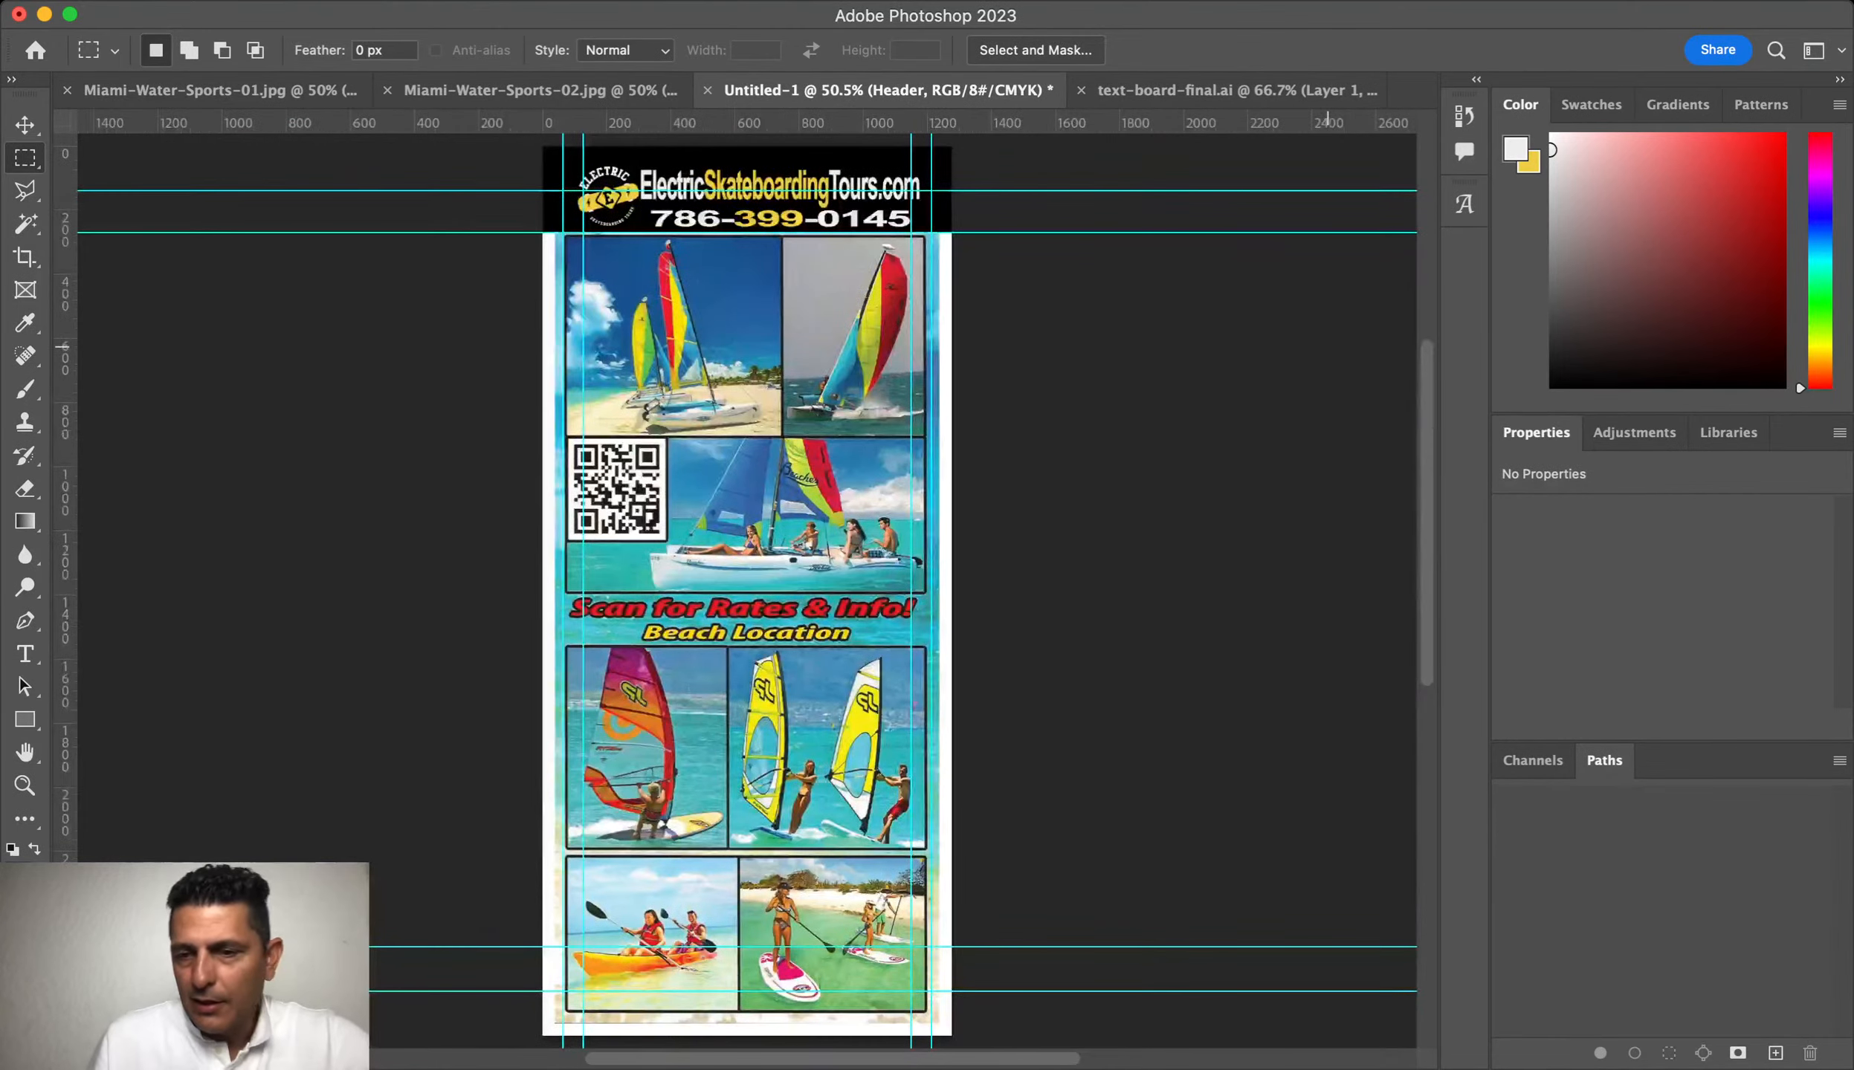
pyautogui.press('super+comma')
pyautogui.press('super+comma')
pyautogui.press('super+comma')
pyautogui.press('super+comma')
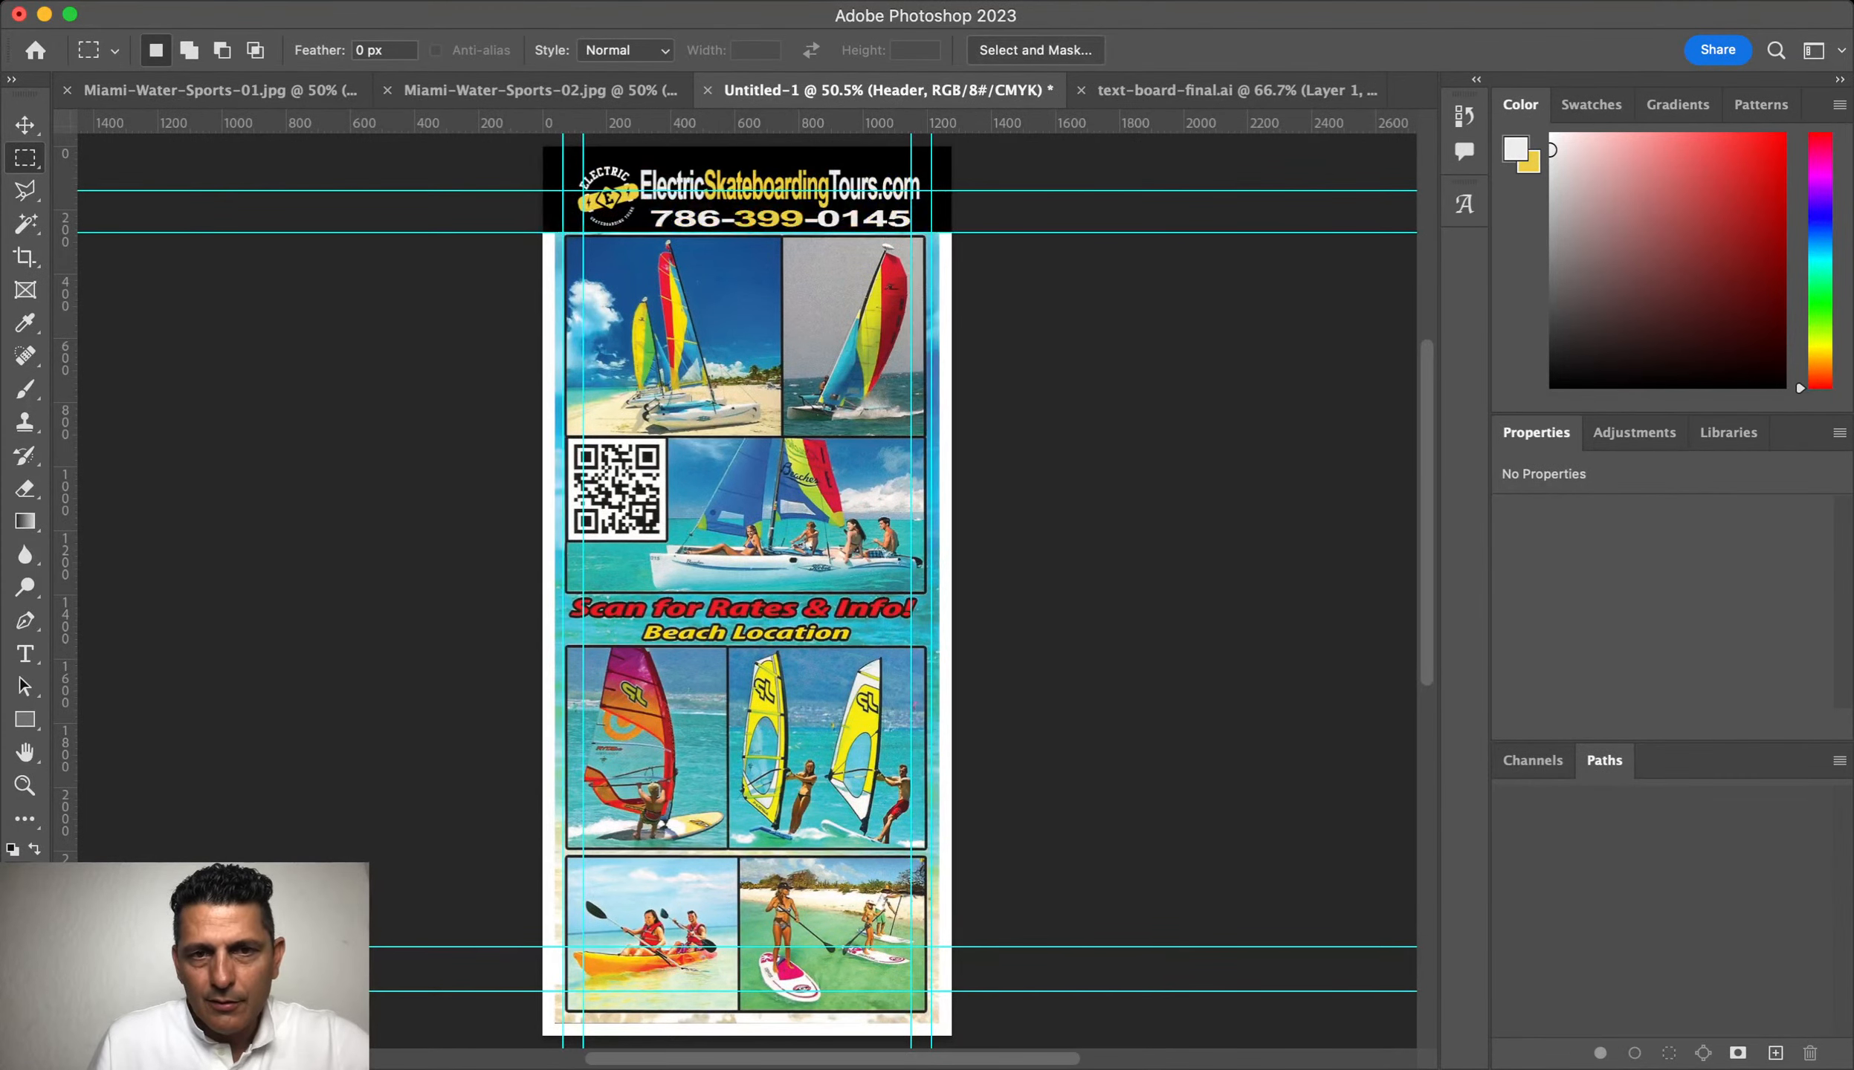
pyautogui.press('super+comma')
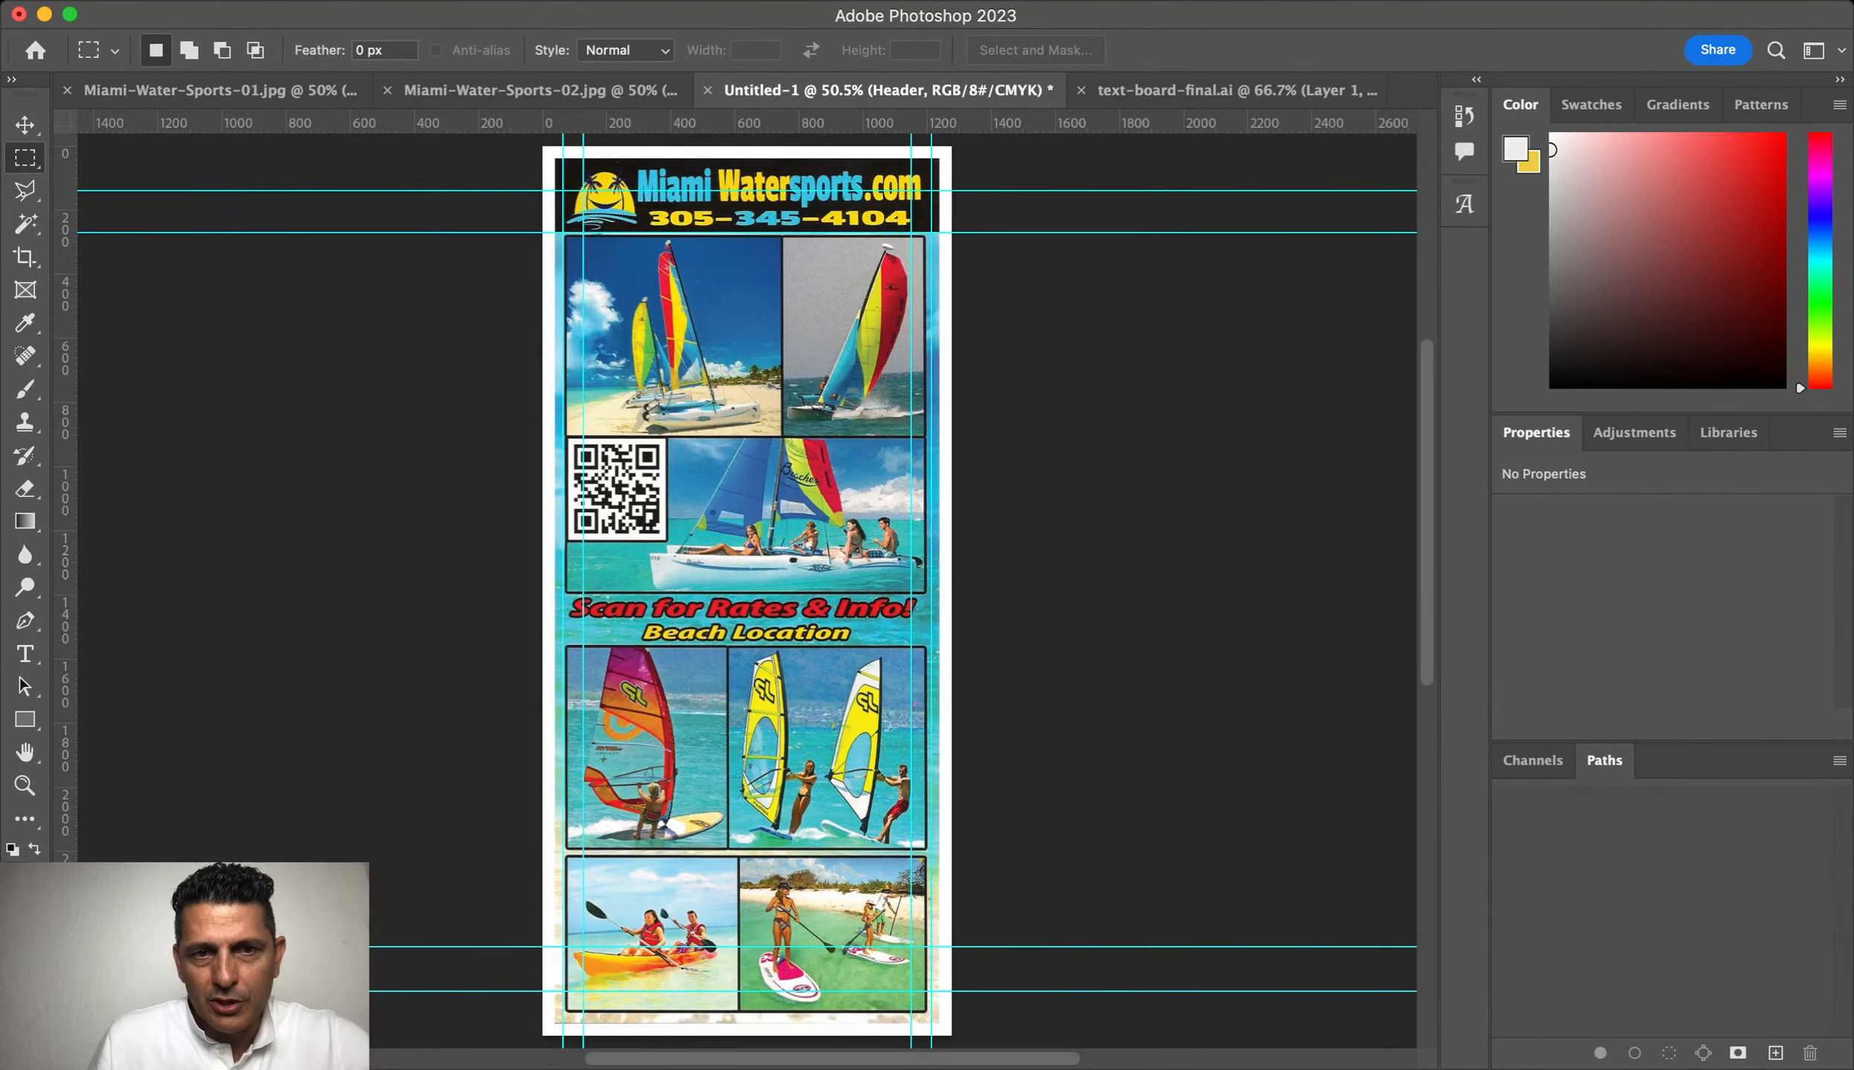
pyautogui.press('super+comma')
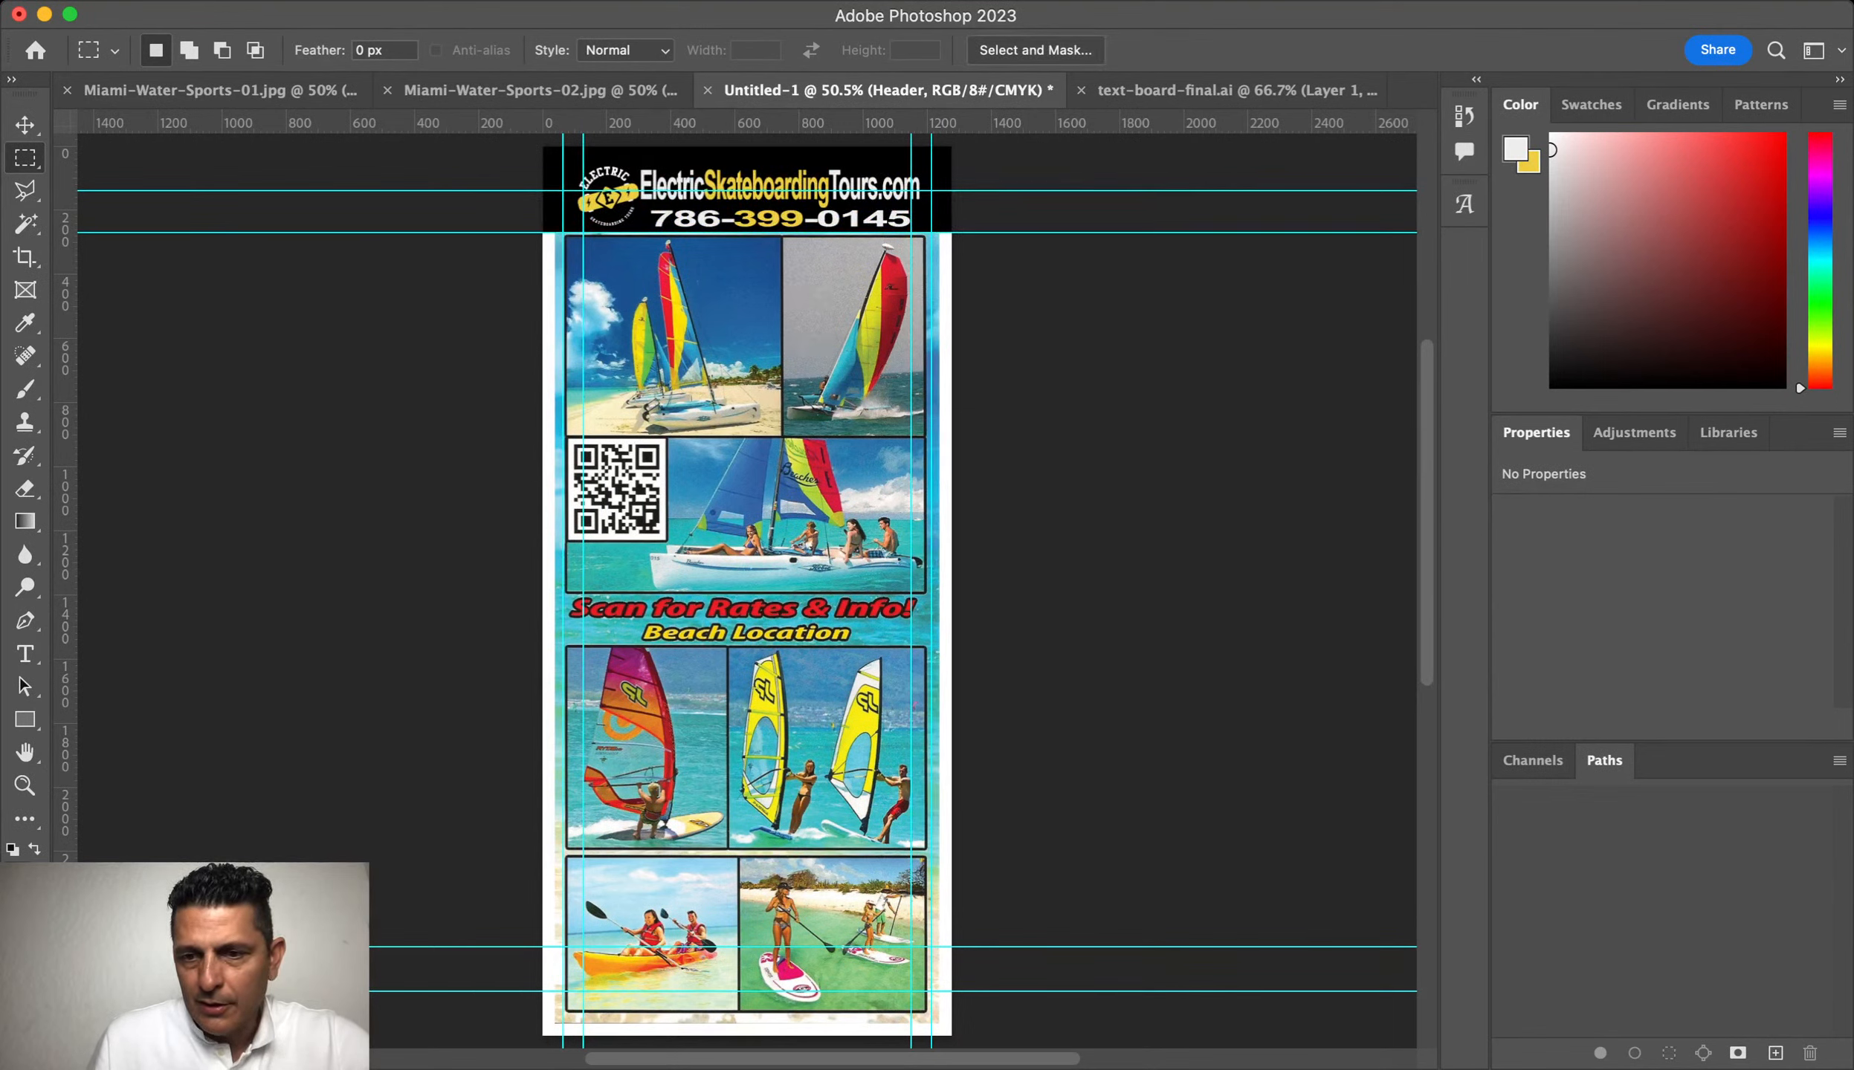
pyautogui.hotkey('alt', '[')
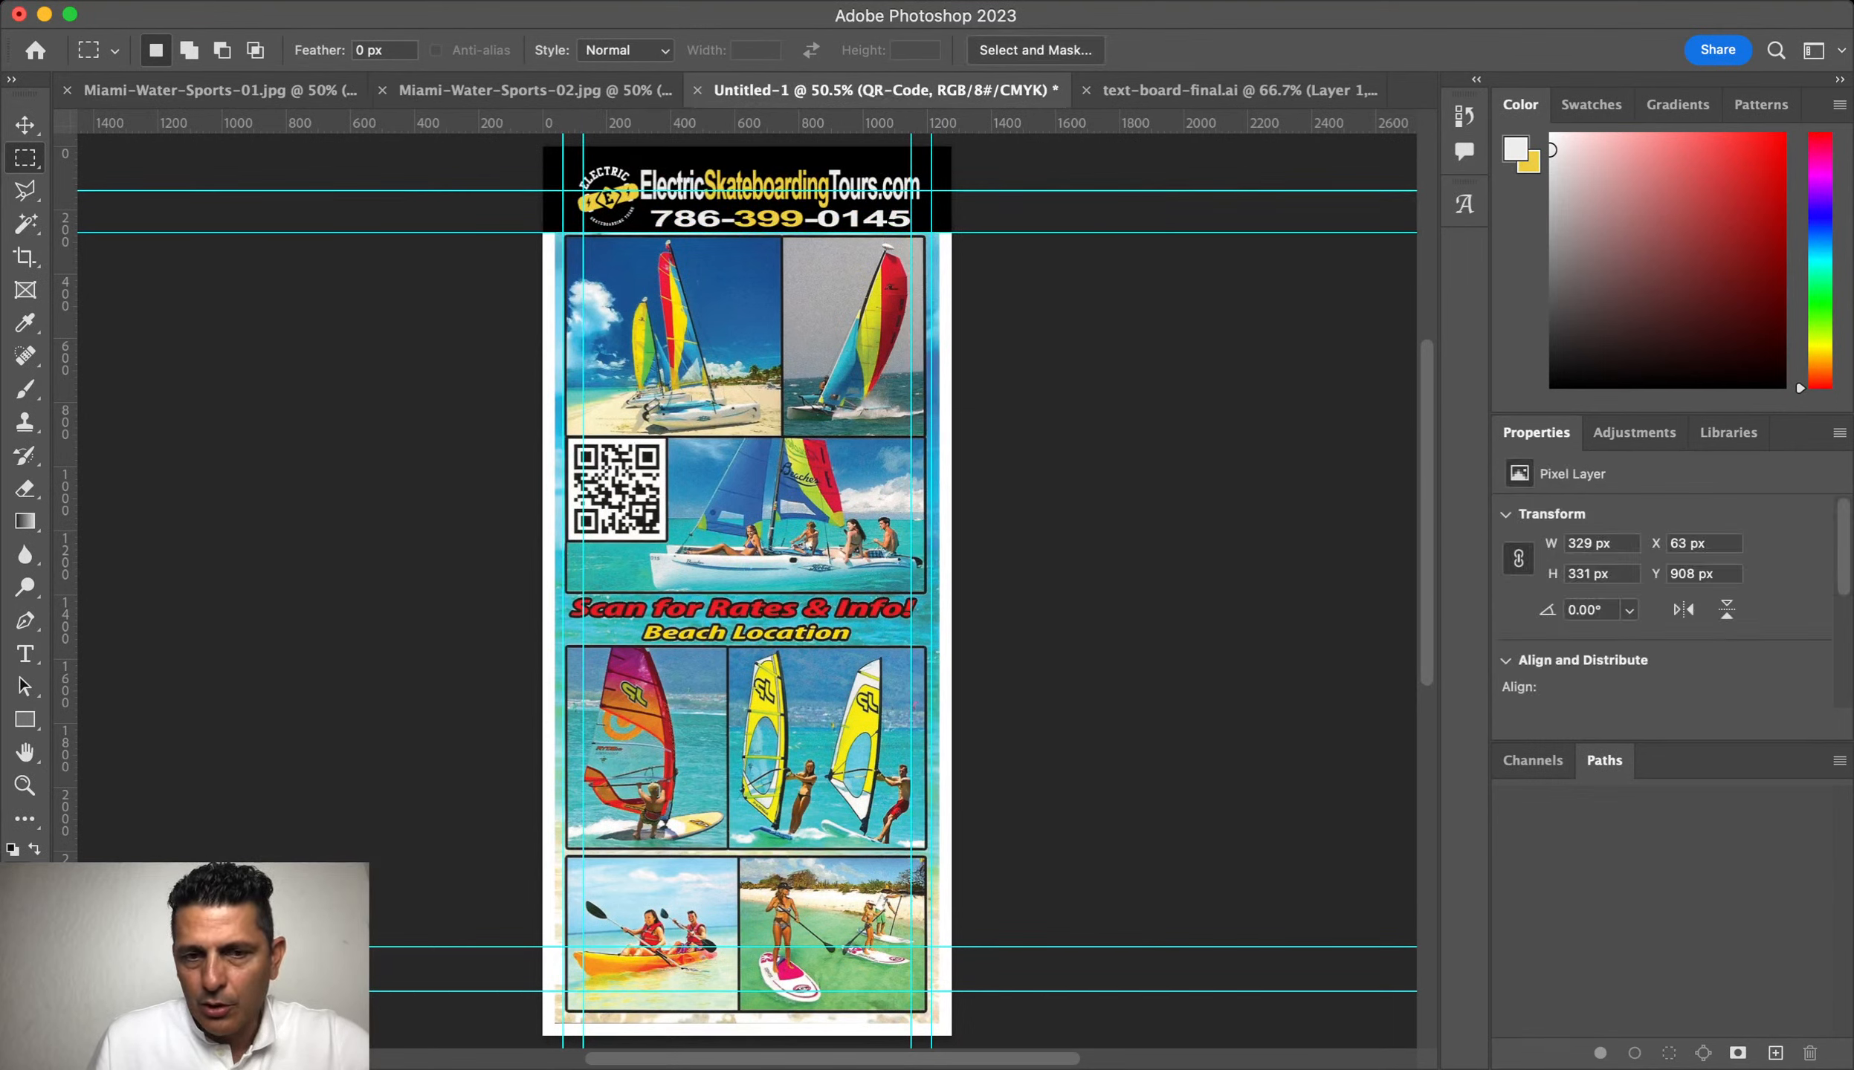
pyautogui.press('super+comma')
pyautogui.press('super+comma')
pyautogui.press('super+comma')
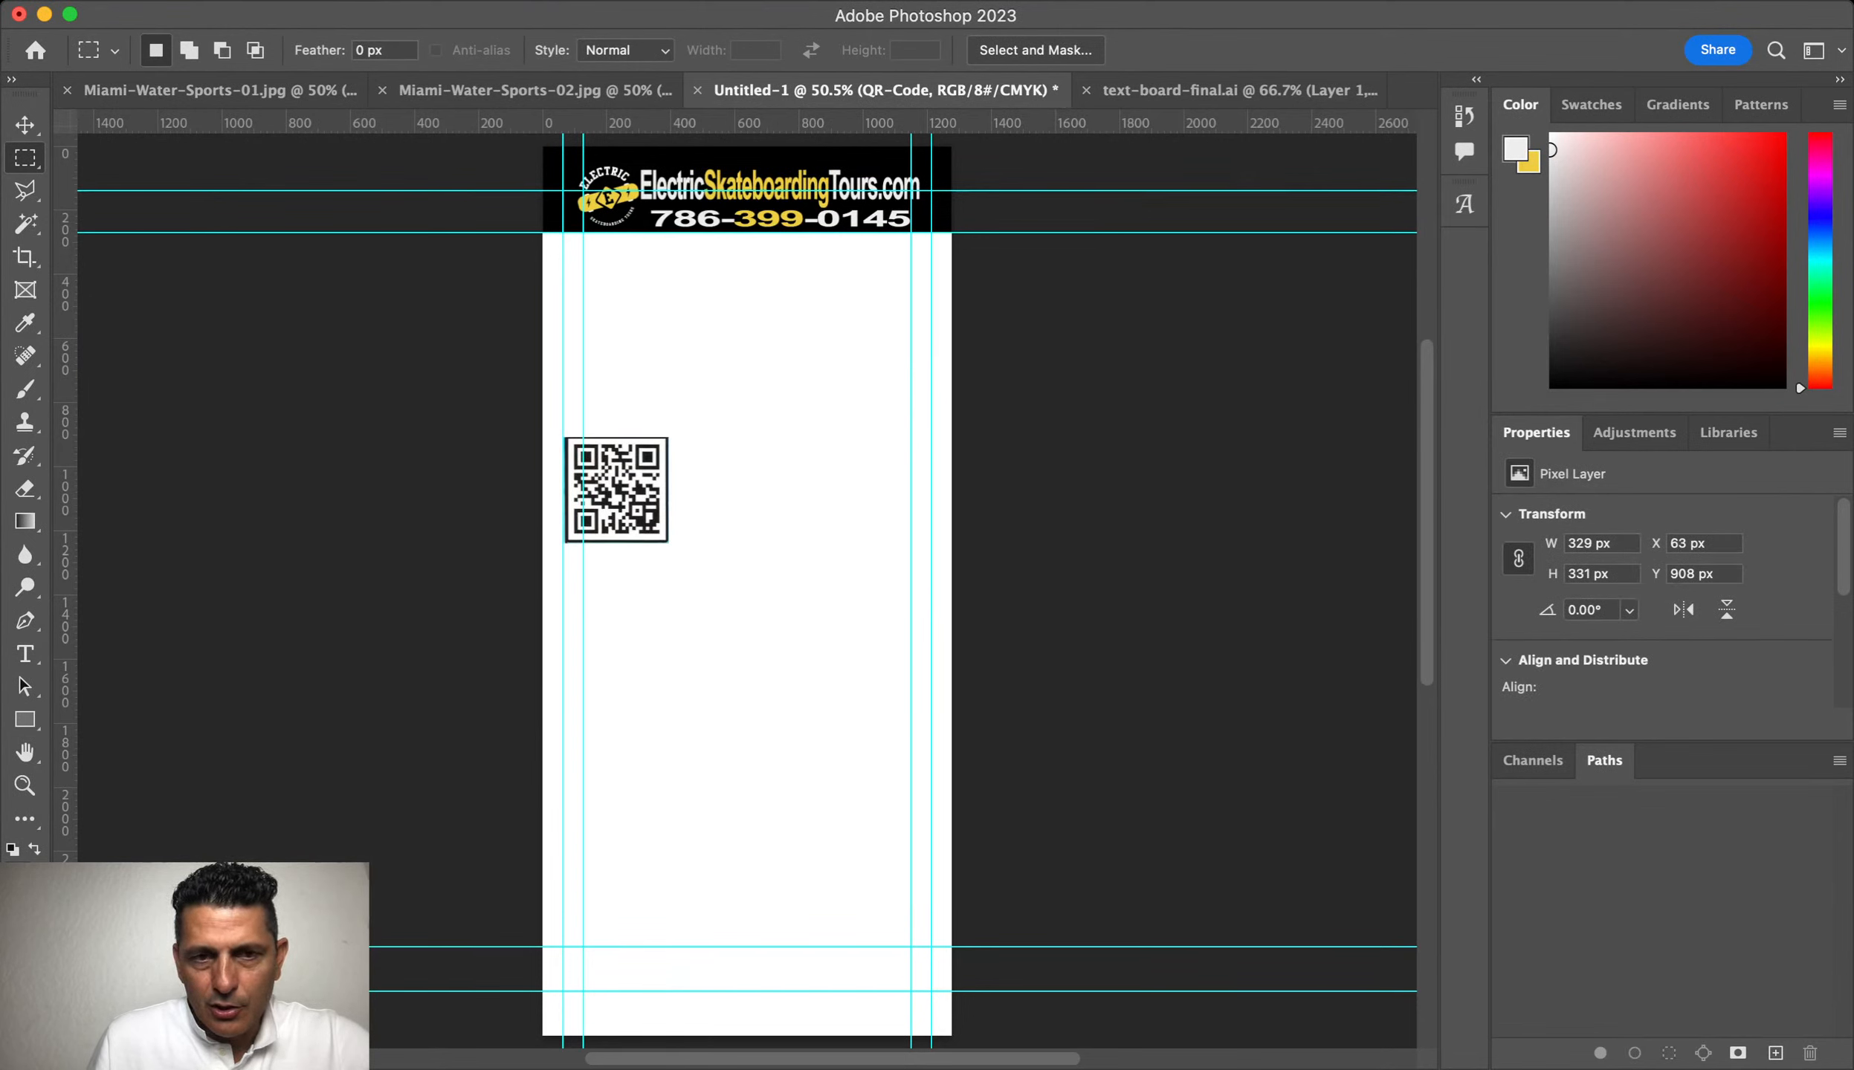
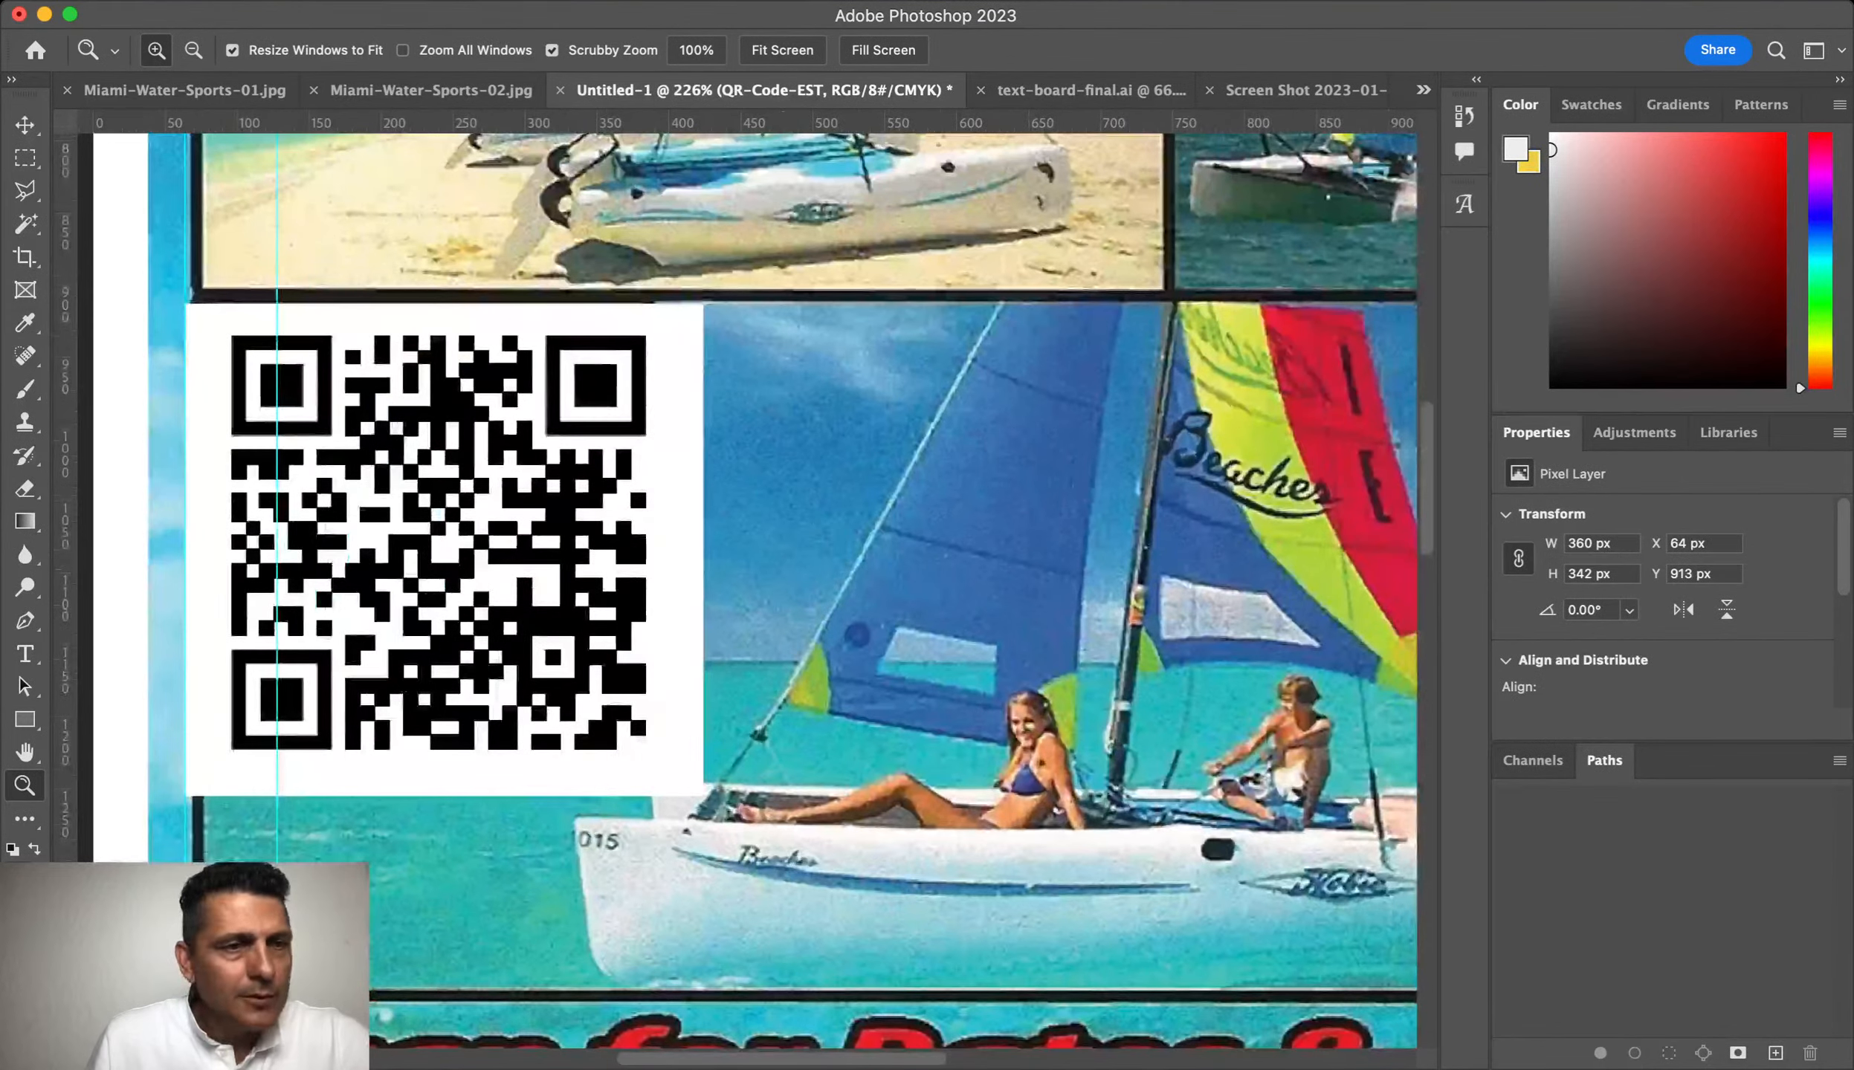
# Step: Move the new QR code layer onto the sailboat photo
pyautogui.press('v')
pyautogui.moveTo(508, 410); pyautogui.dragTo(1014, 489)
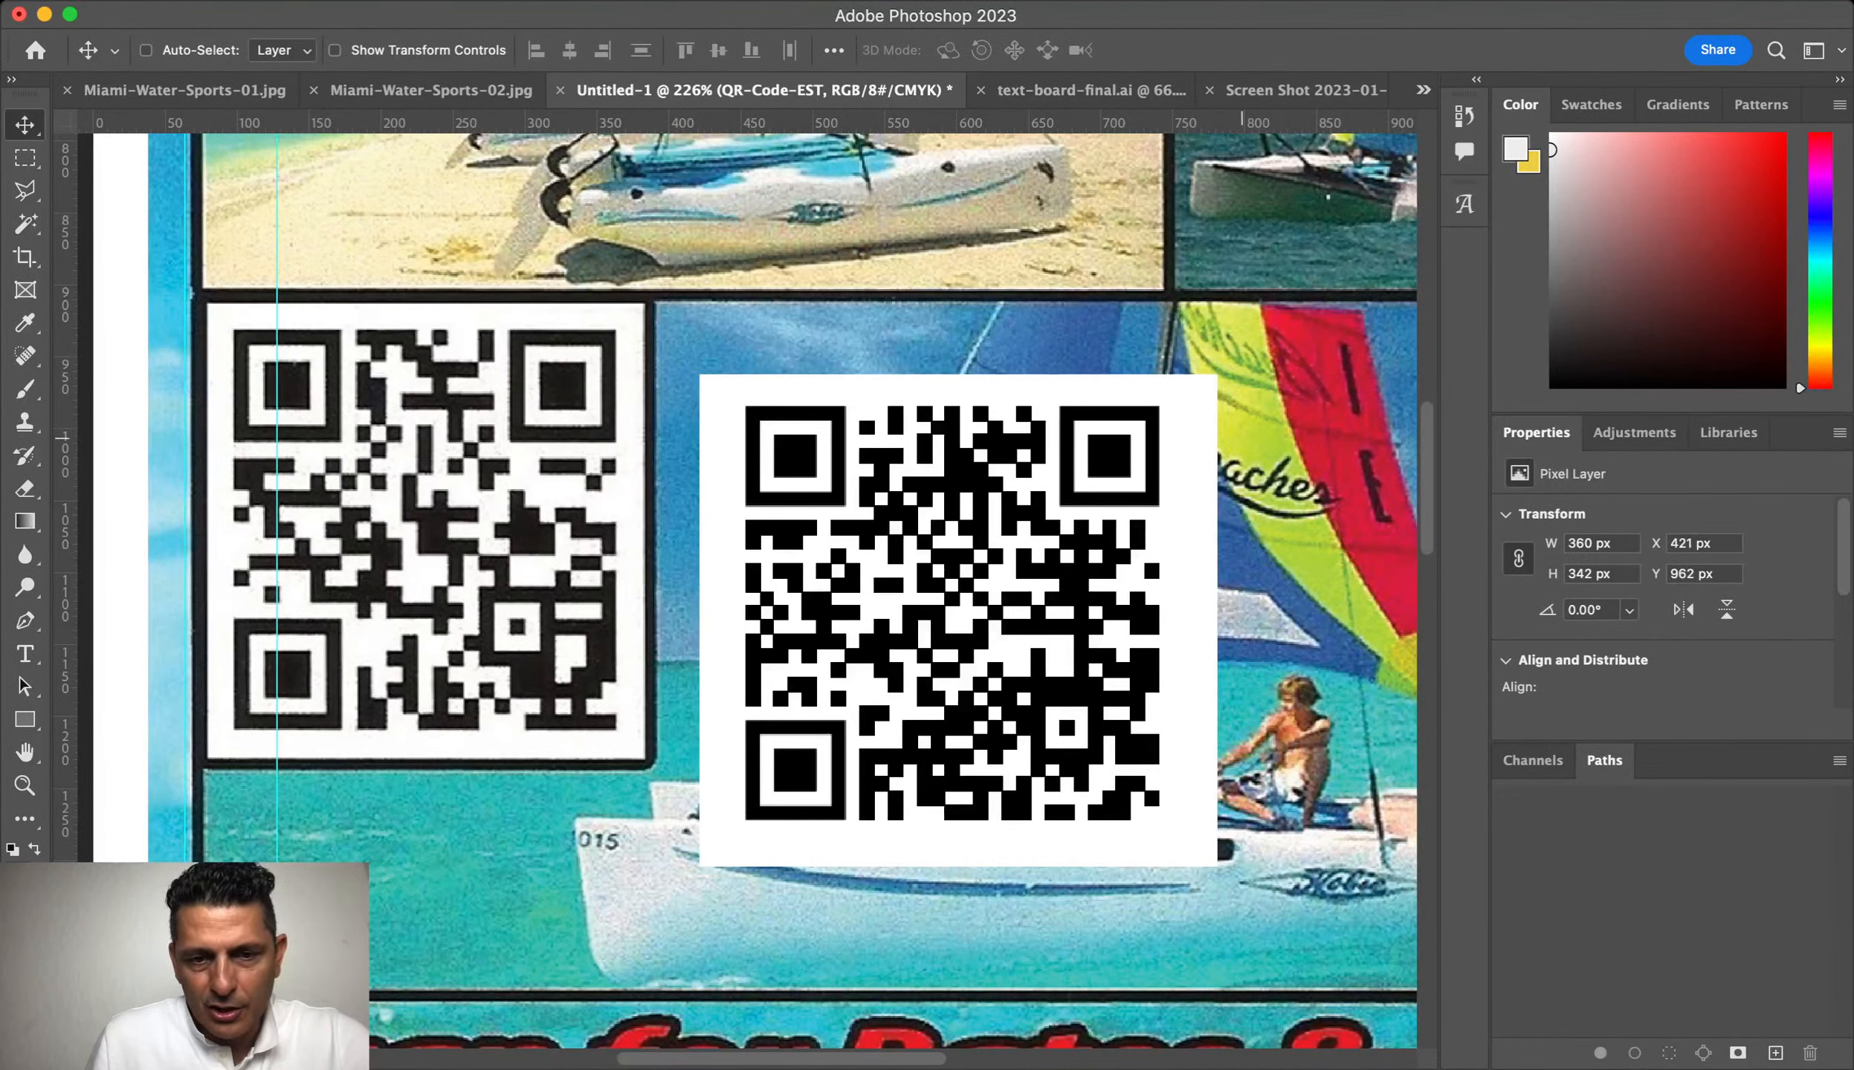
pyautogui.moveTo(1010, 623); pyautogui.dragTo(1227, 688)
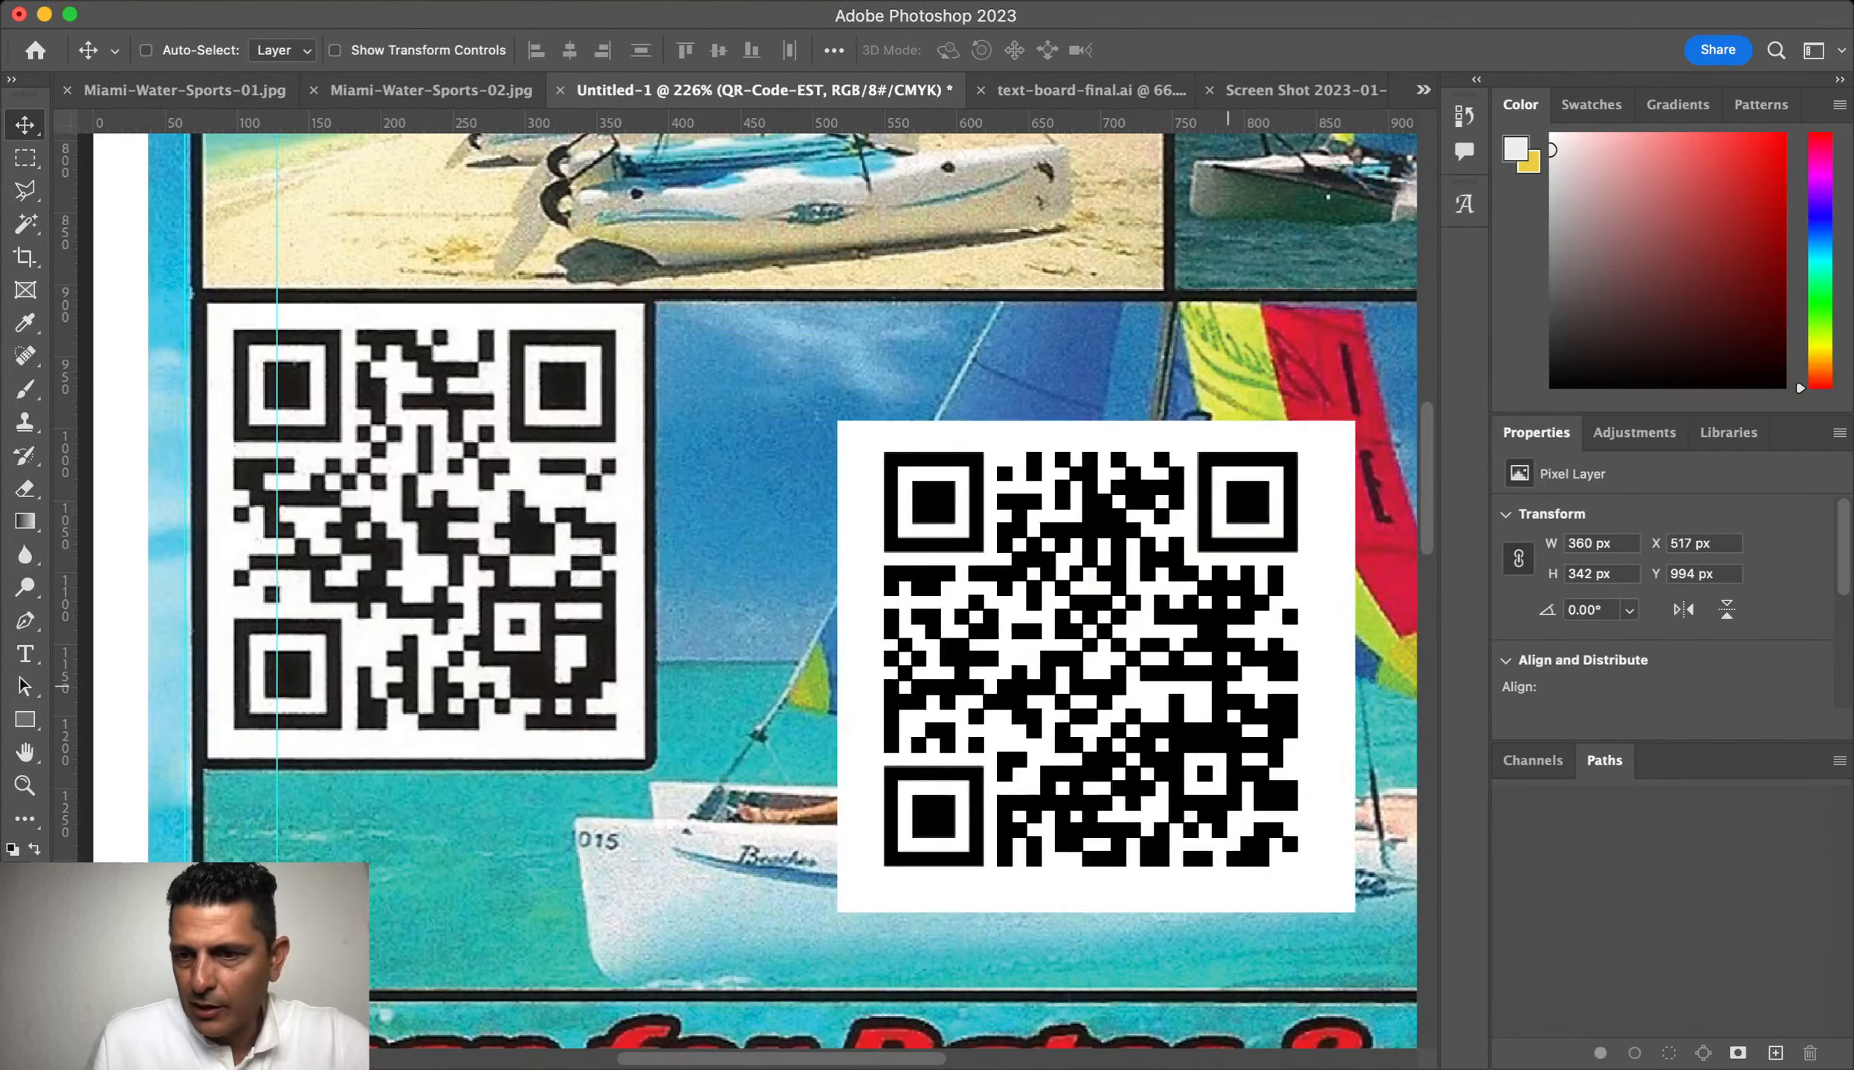
pyautogui.press('space')
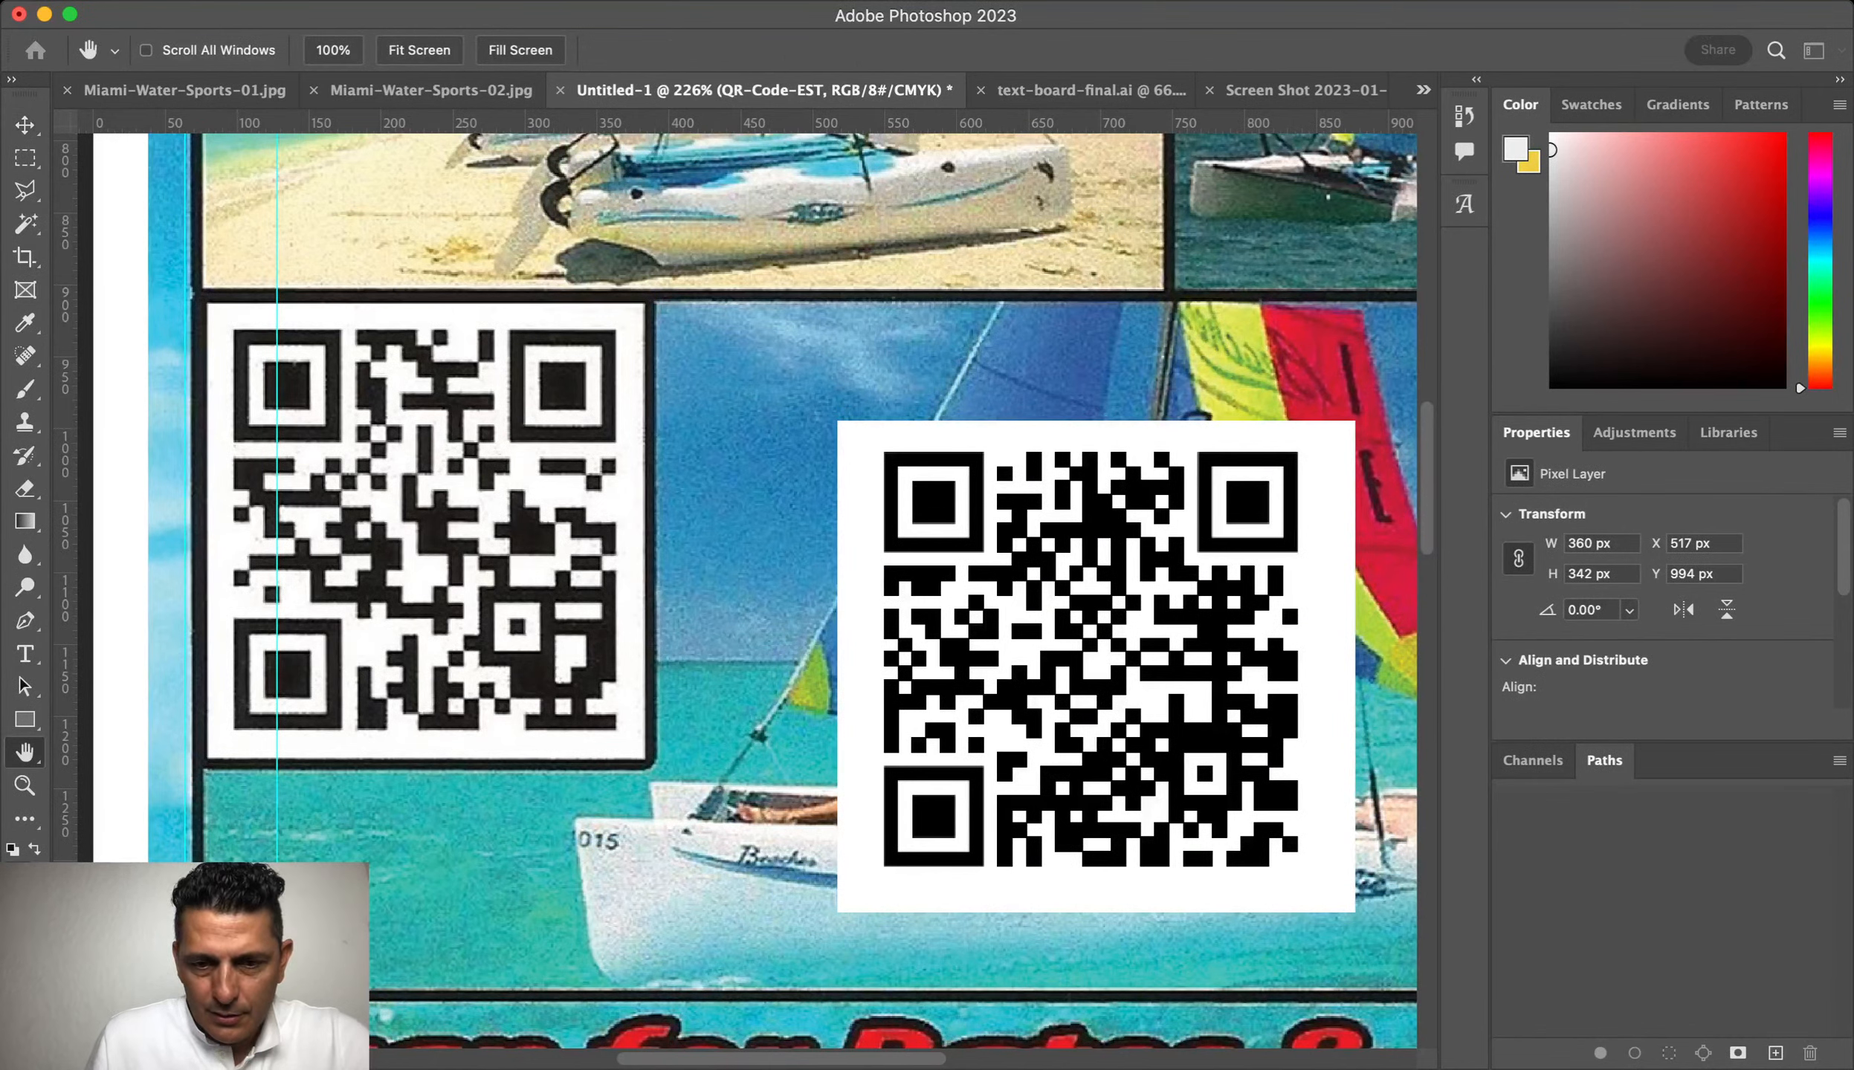
# Step: Give the QR code a black stroke border positioned inside its edges
pyautogui.click(882, 845)
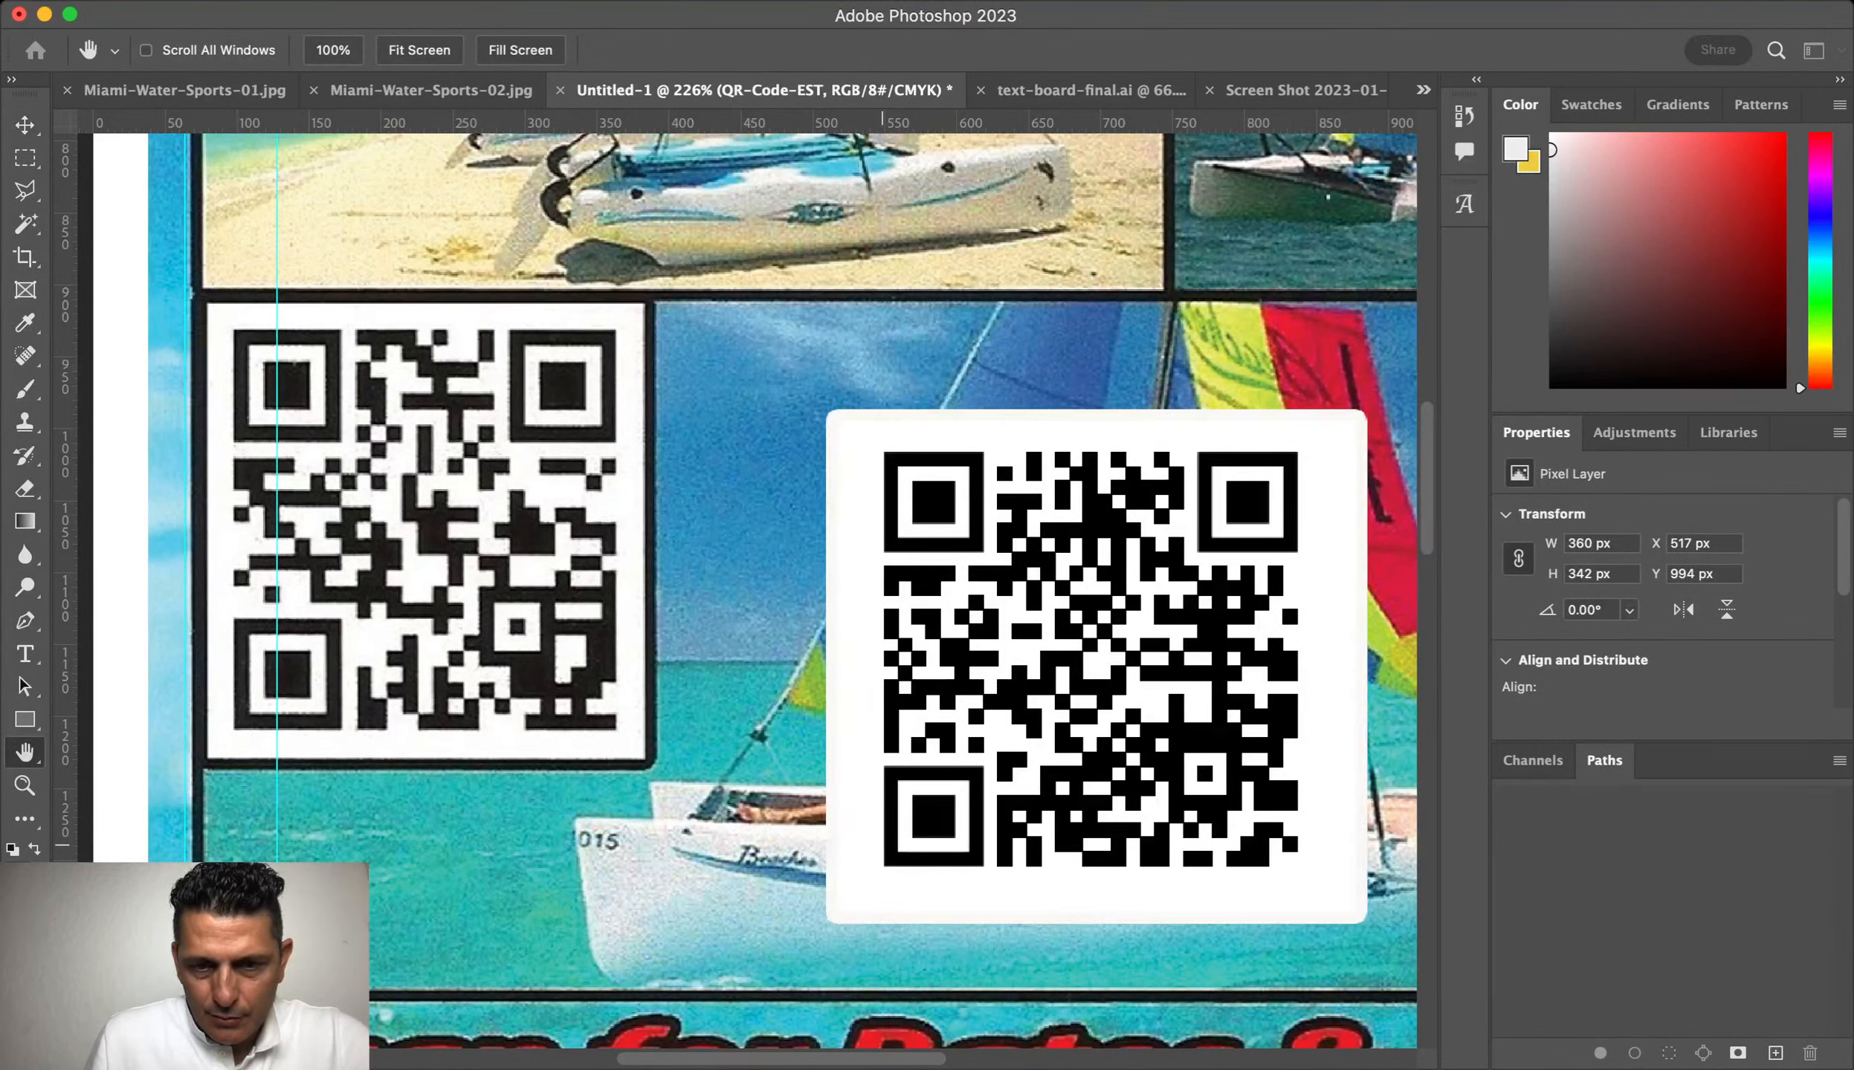
pyautogui.press('i')
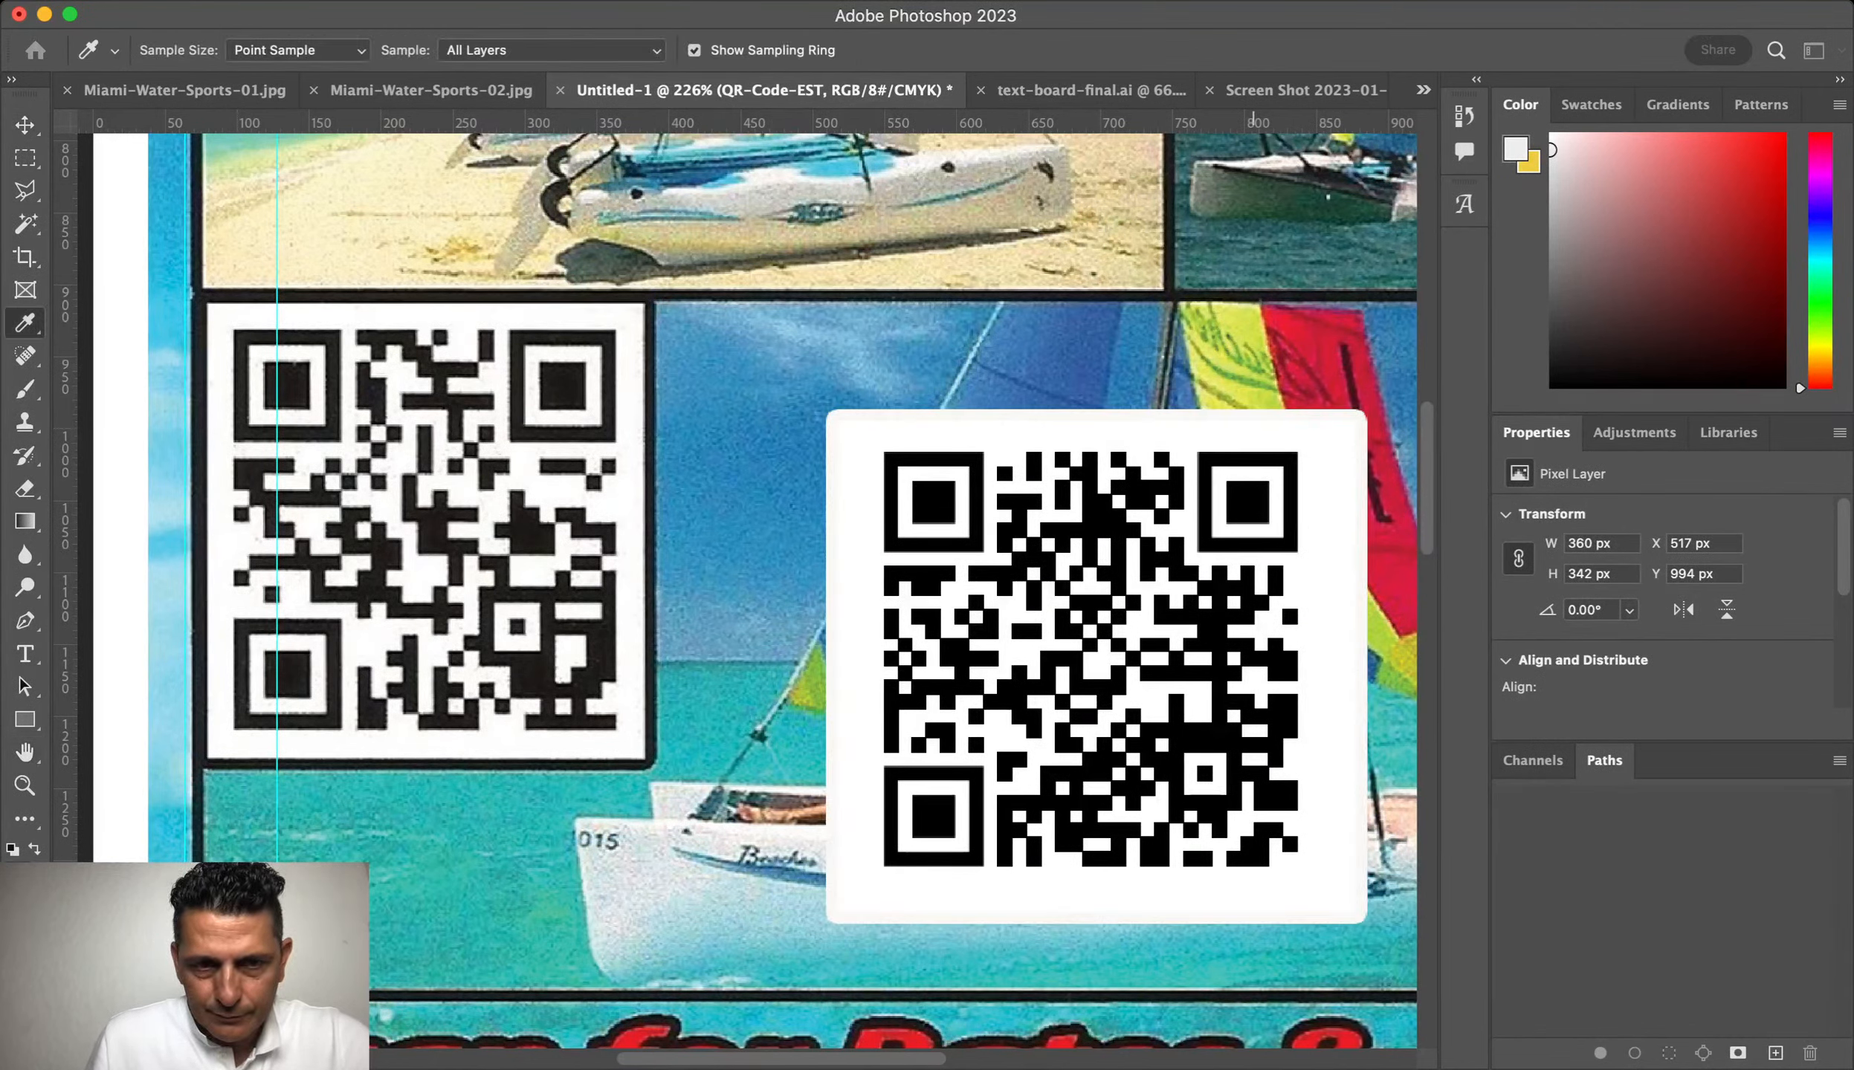
pyautogui.click(755, 747)
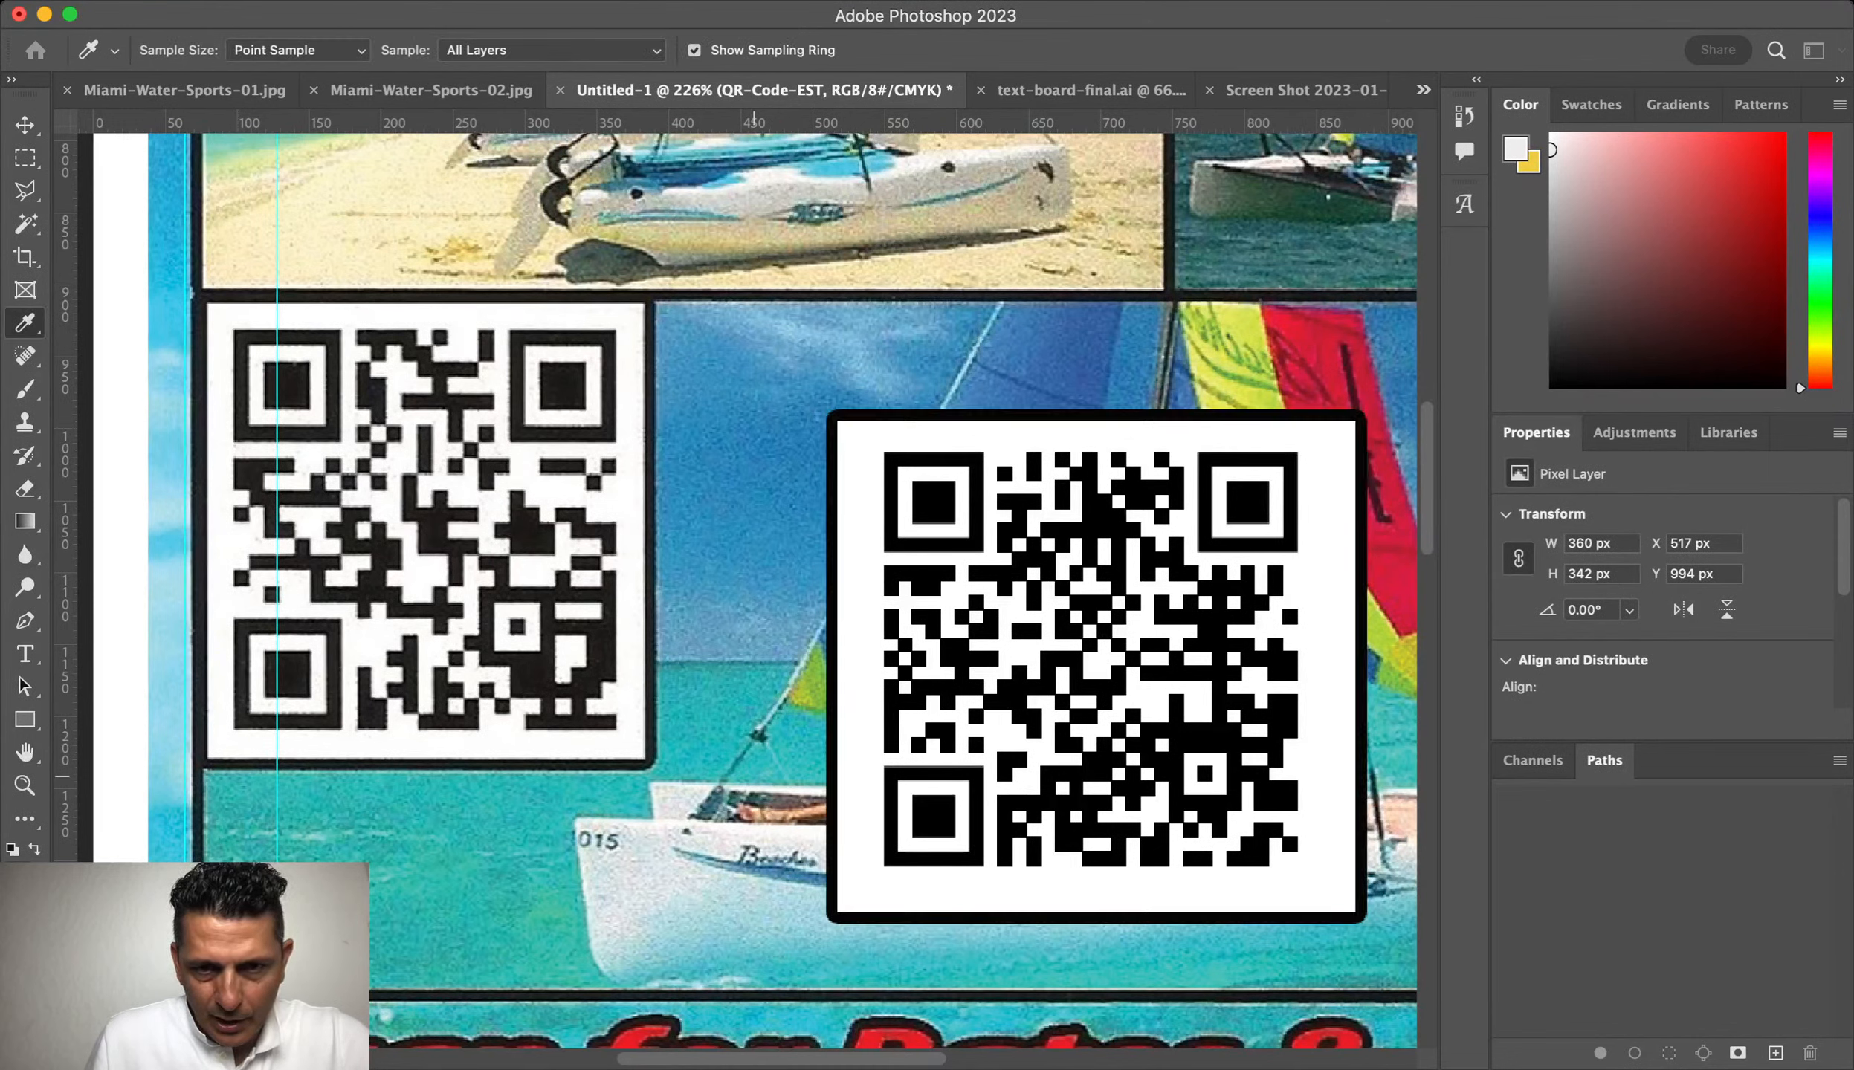
pyautogui.press('Return')
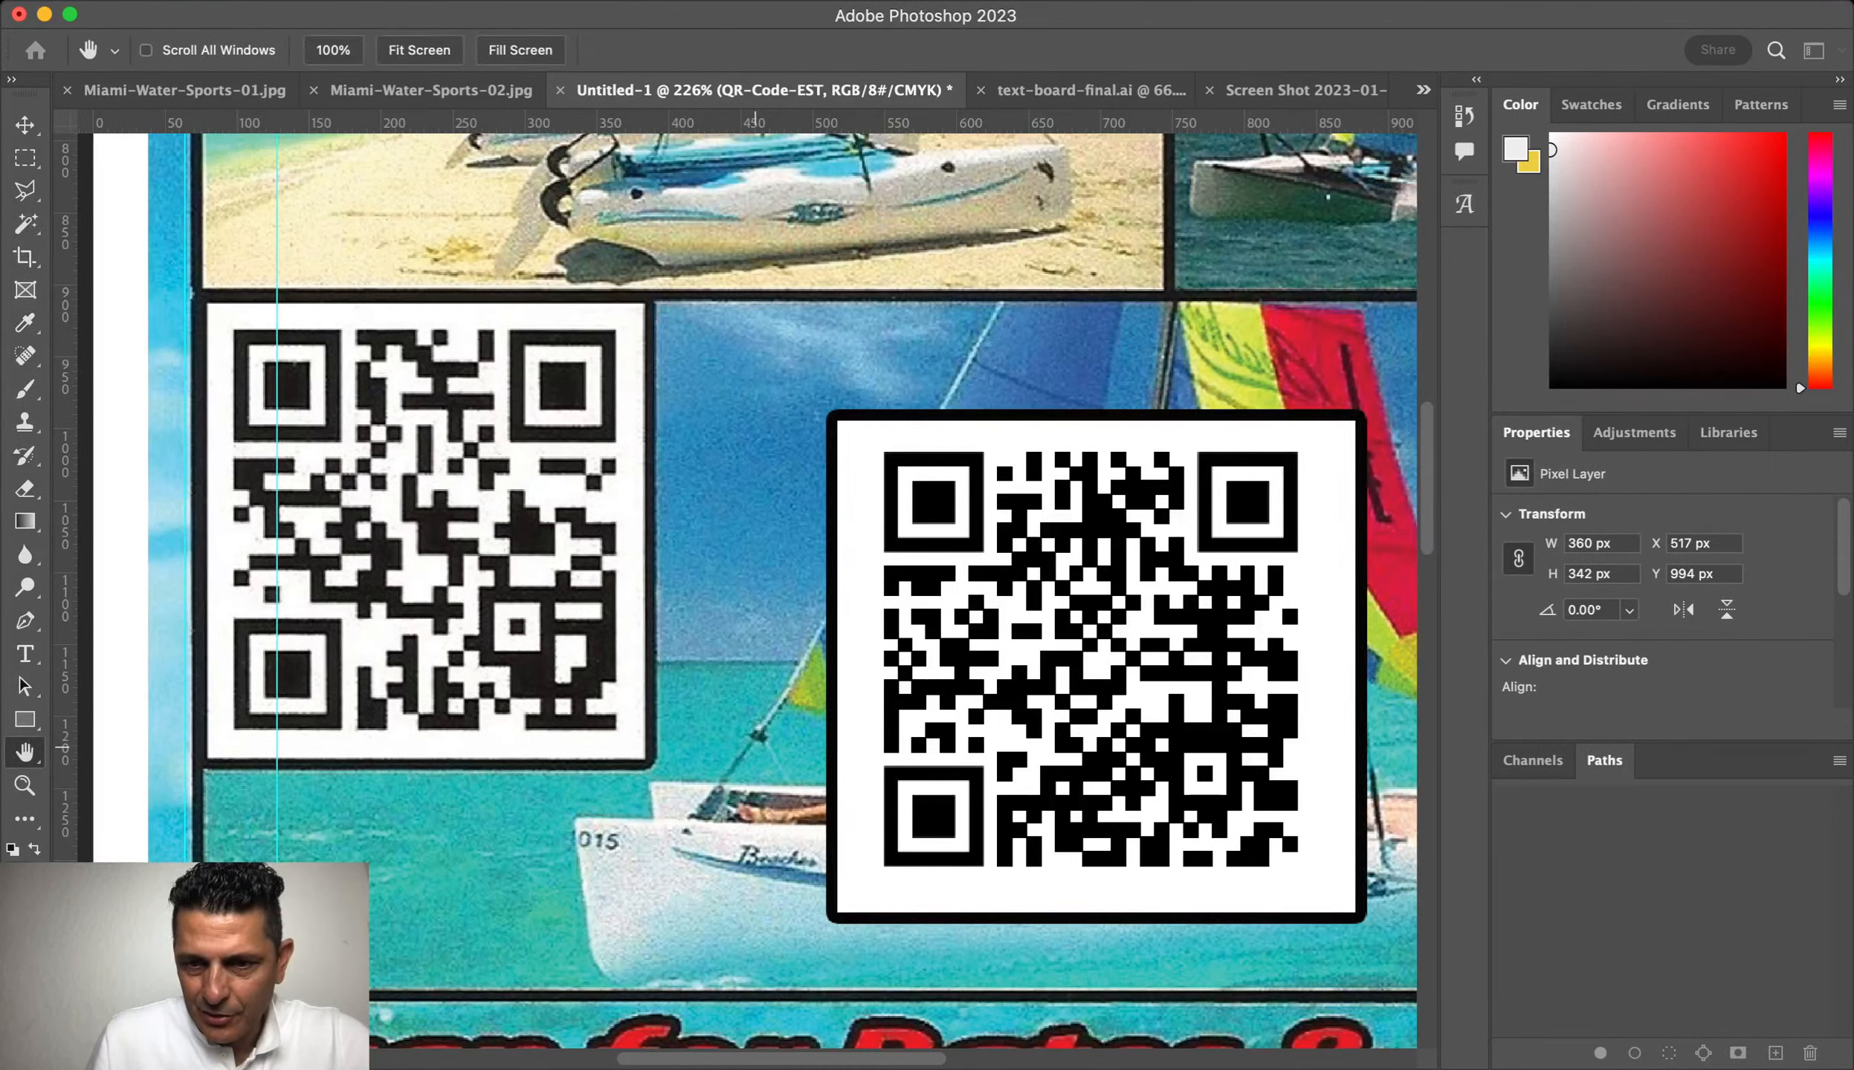
pyautogui.click(756, 748)
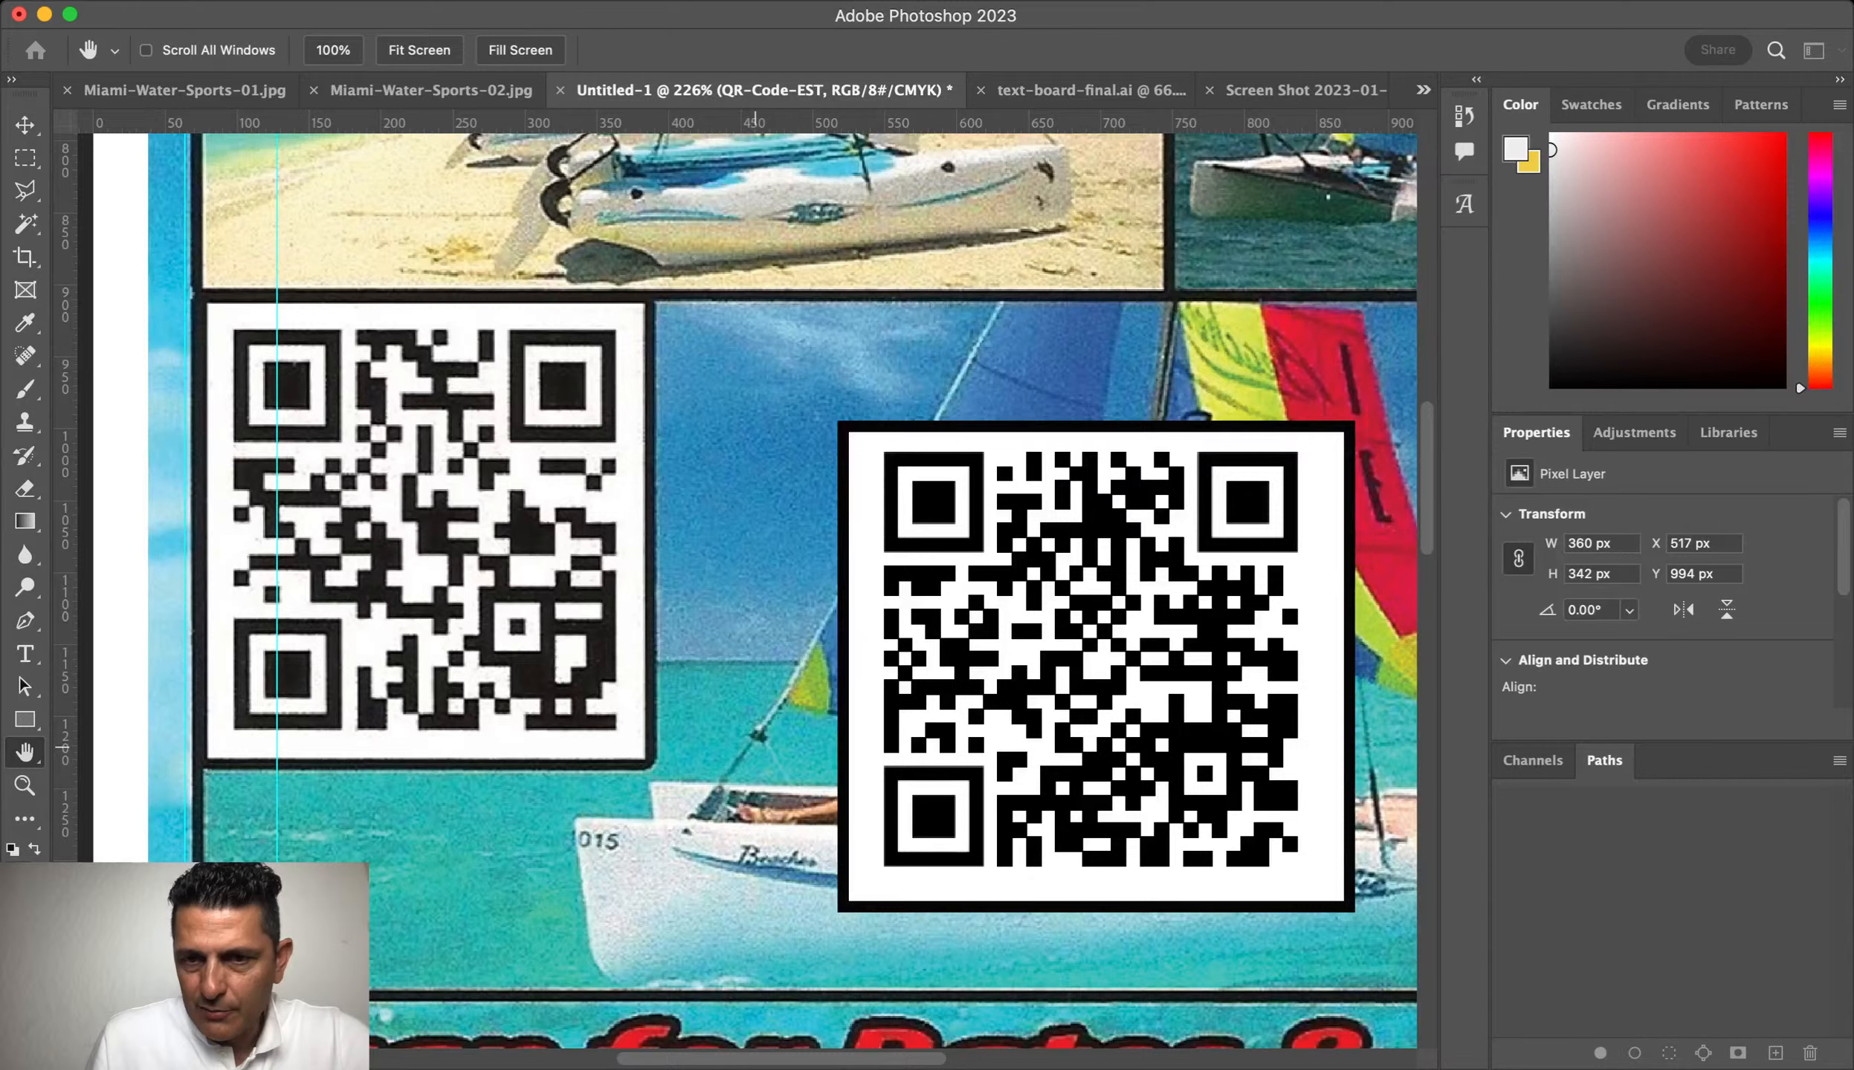
# Step: Nudge the bordered QR code up-left and delete the extra strip on its right
pyautogui.press('v')
pyautogui.moveTo(1236, 644); pyautogui.dragTo(1105, 542)
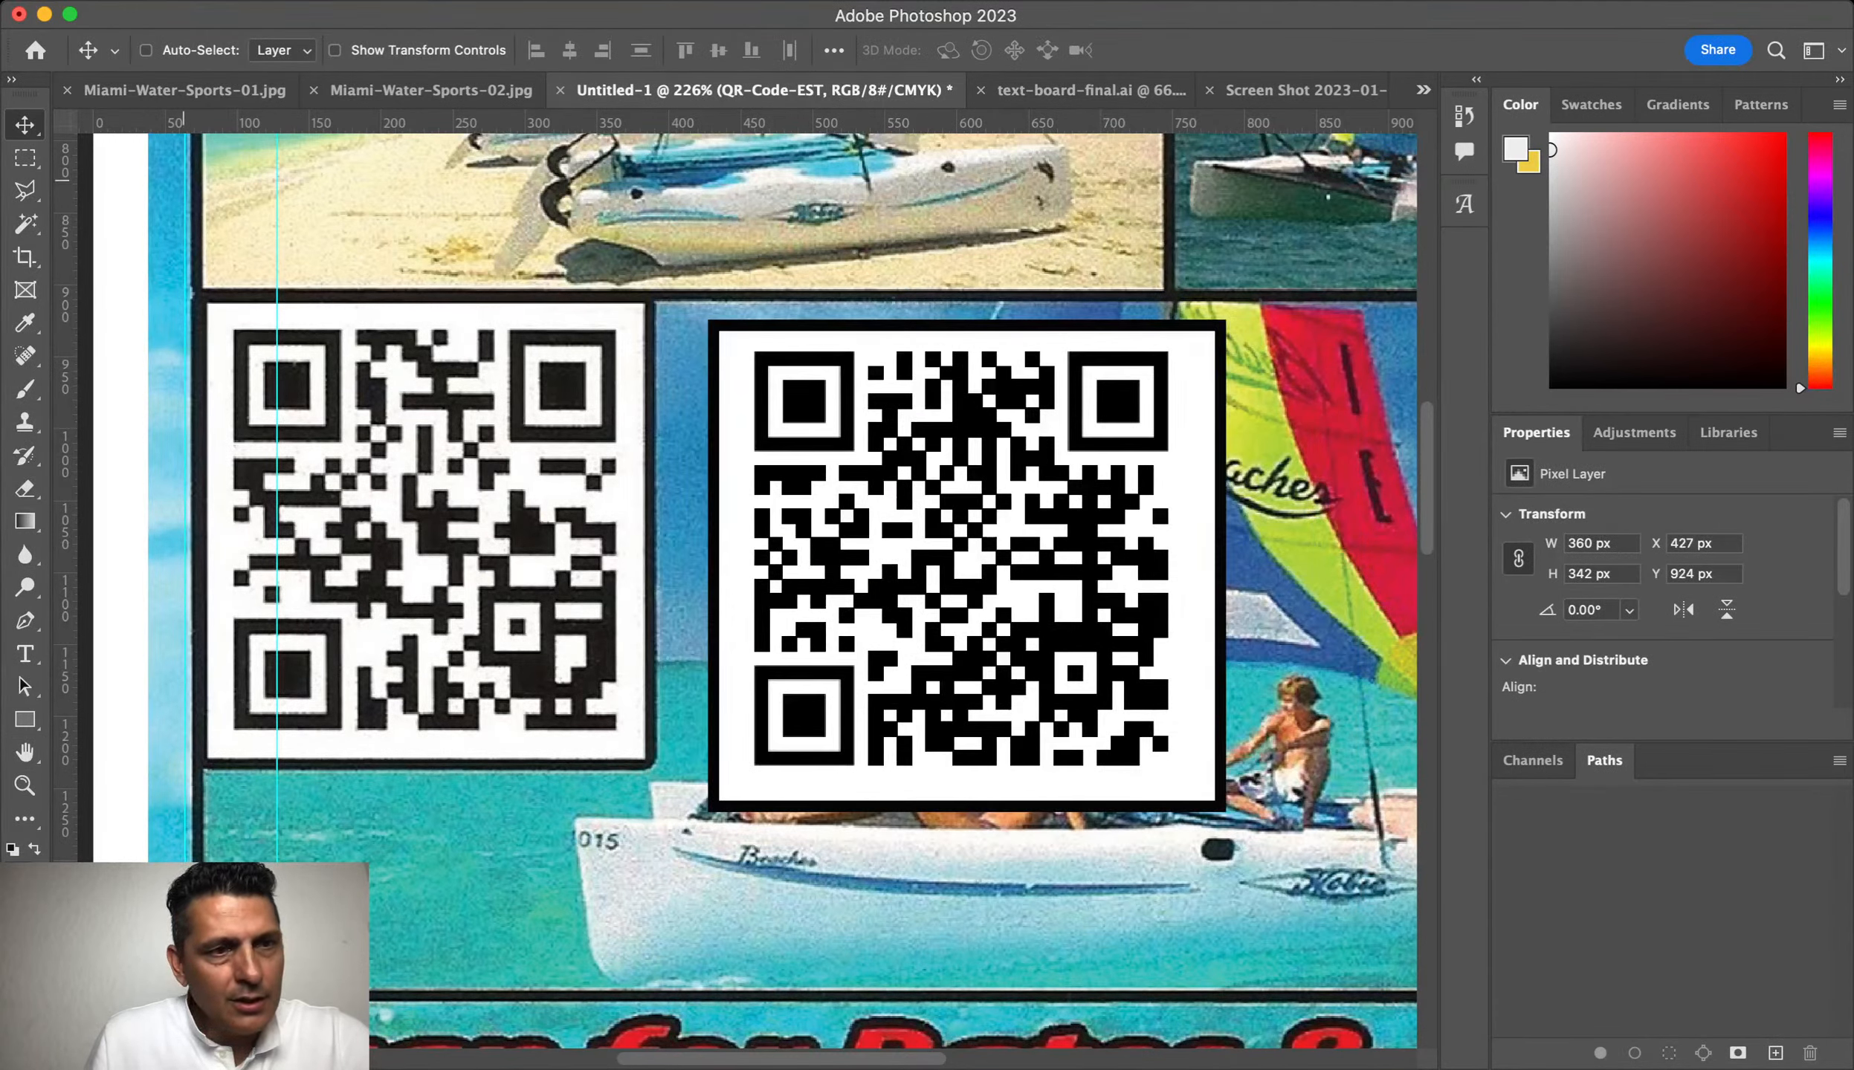
pyautogui.press('m')
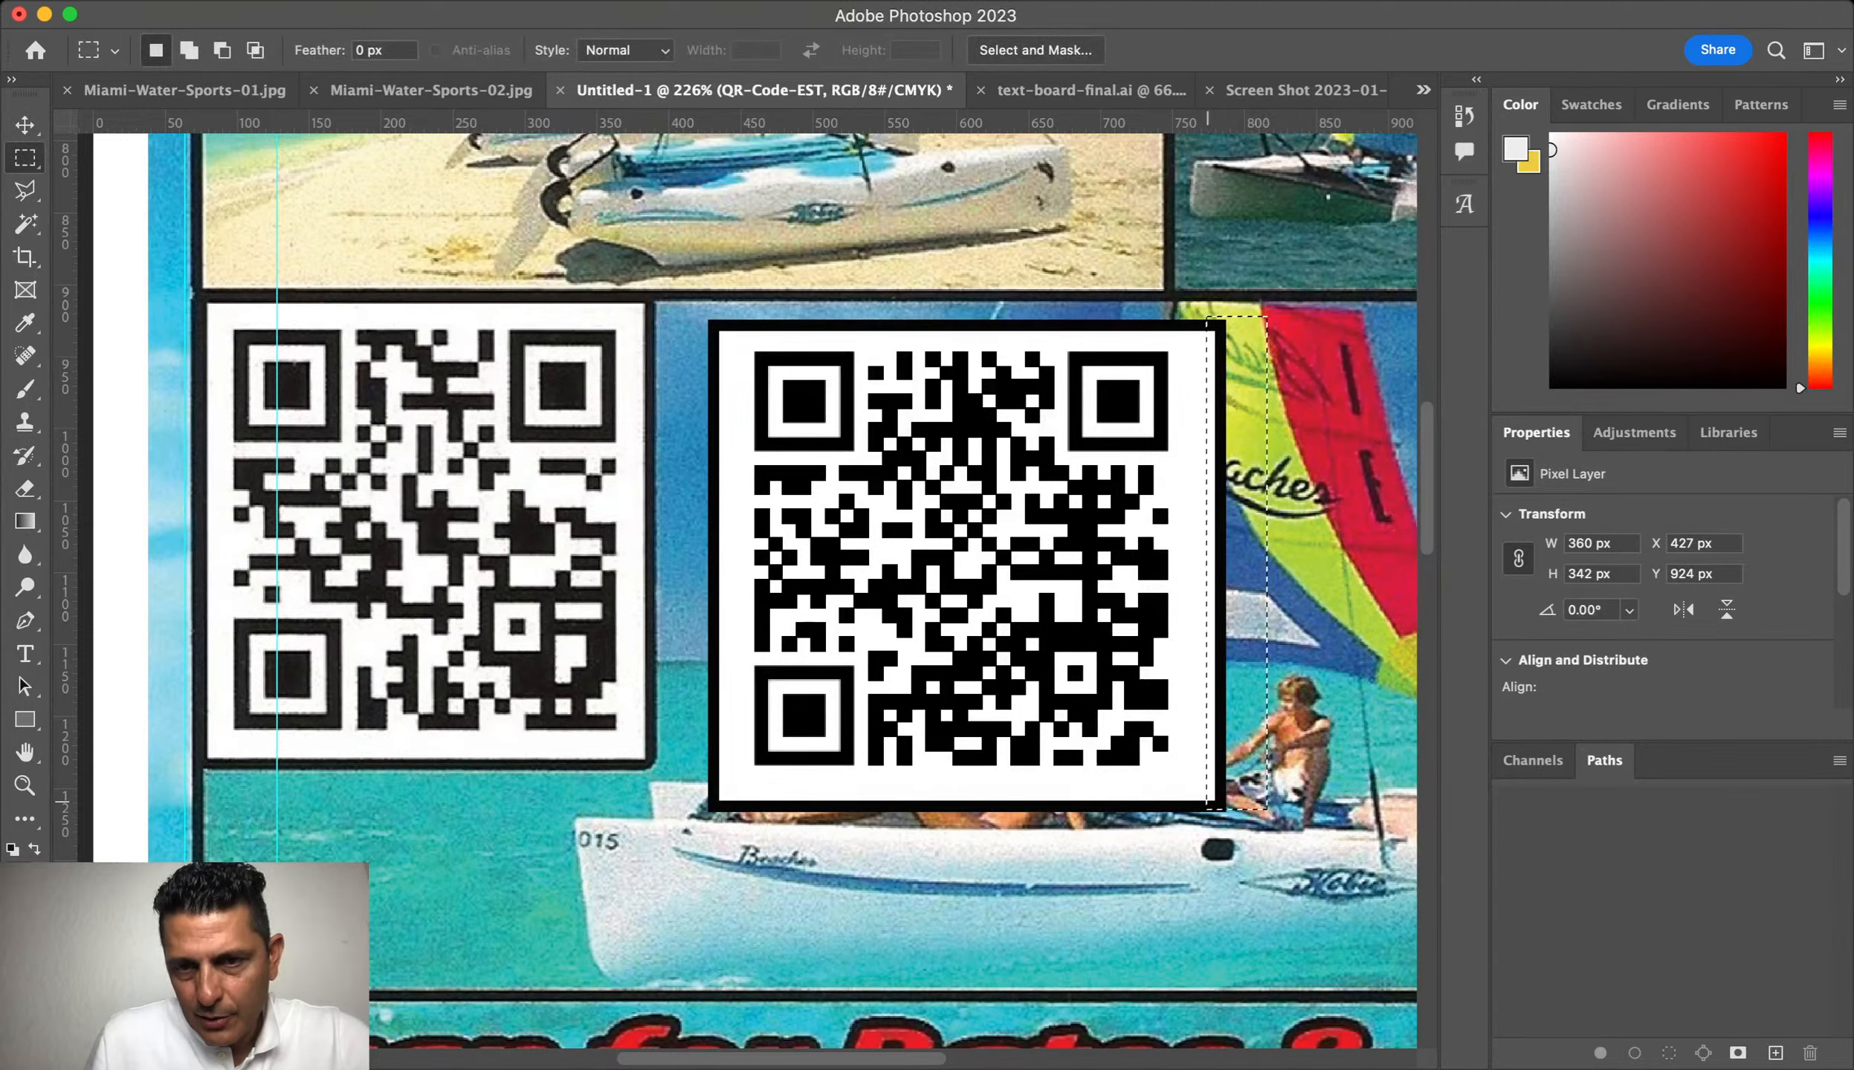
pyautogui.moveTo(1212, 835); pyautogui.dragTo(1268, 317)
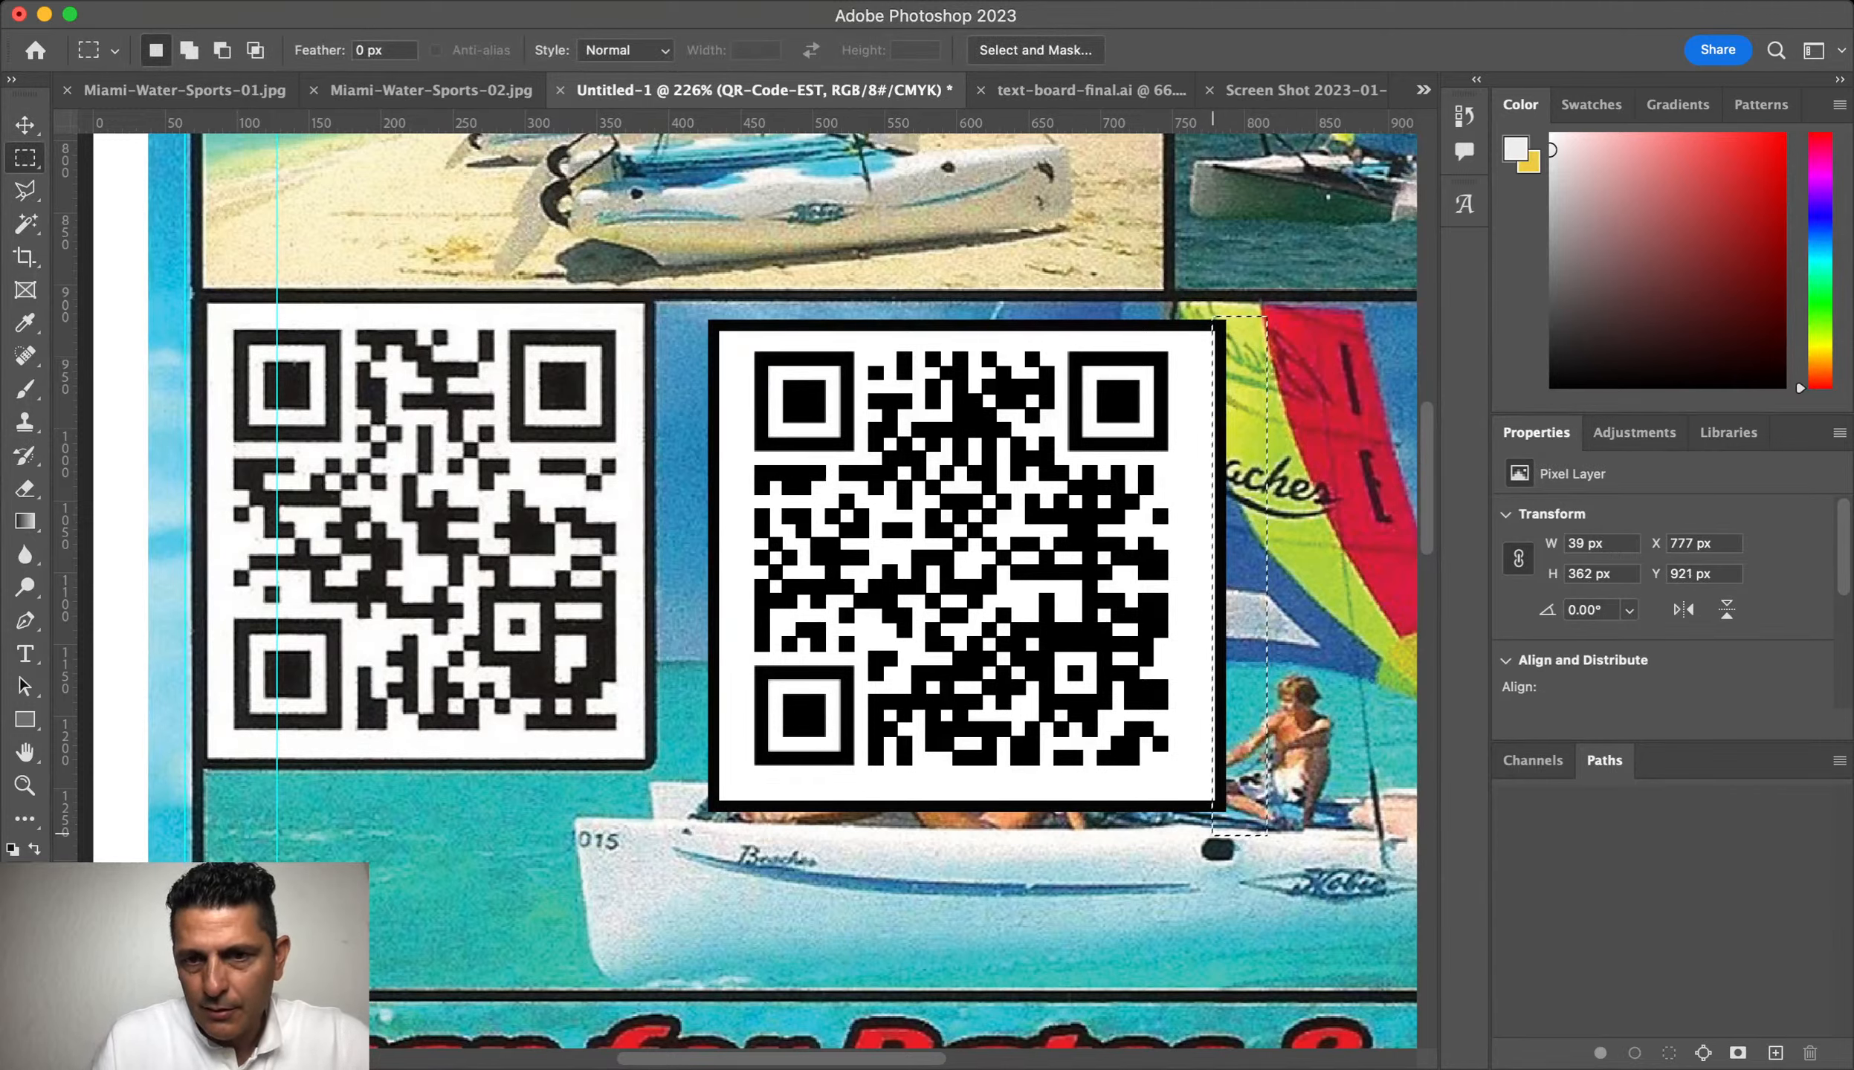
pyautogui.press('Delete')
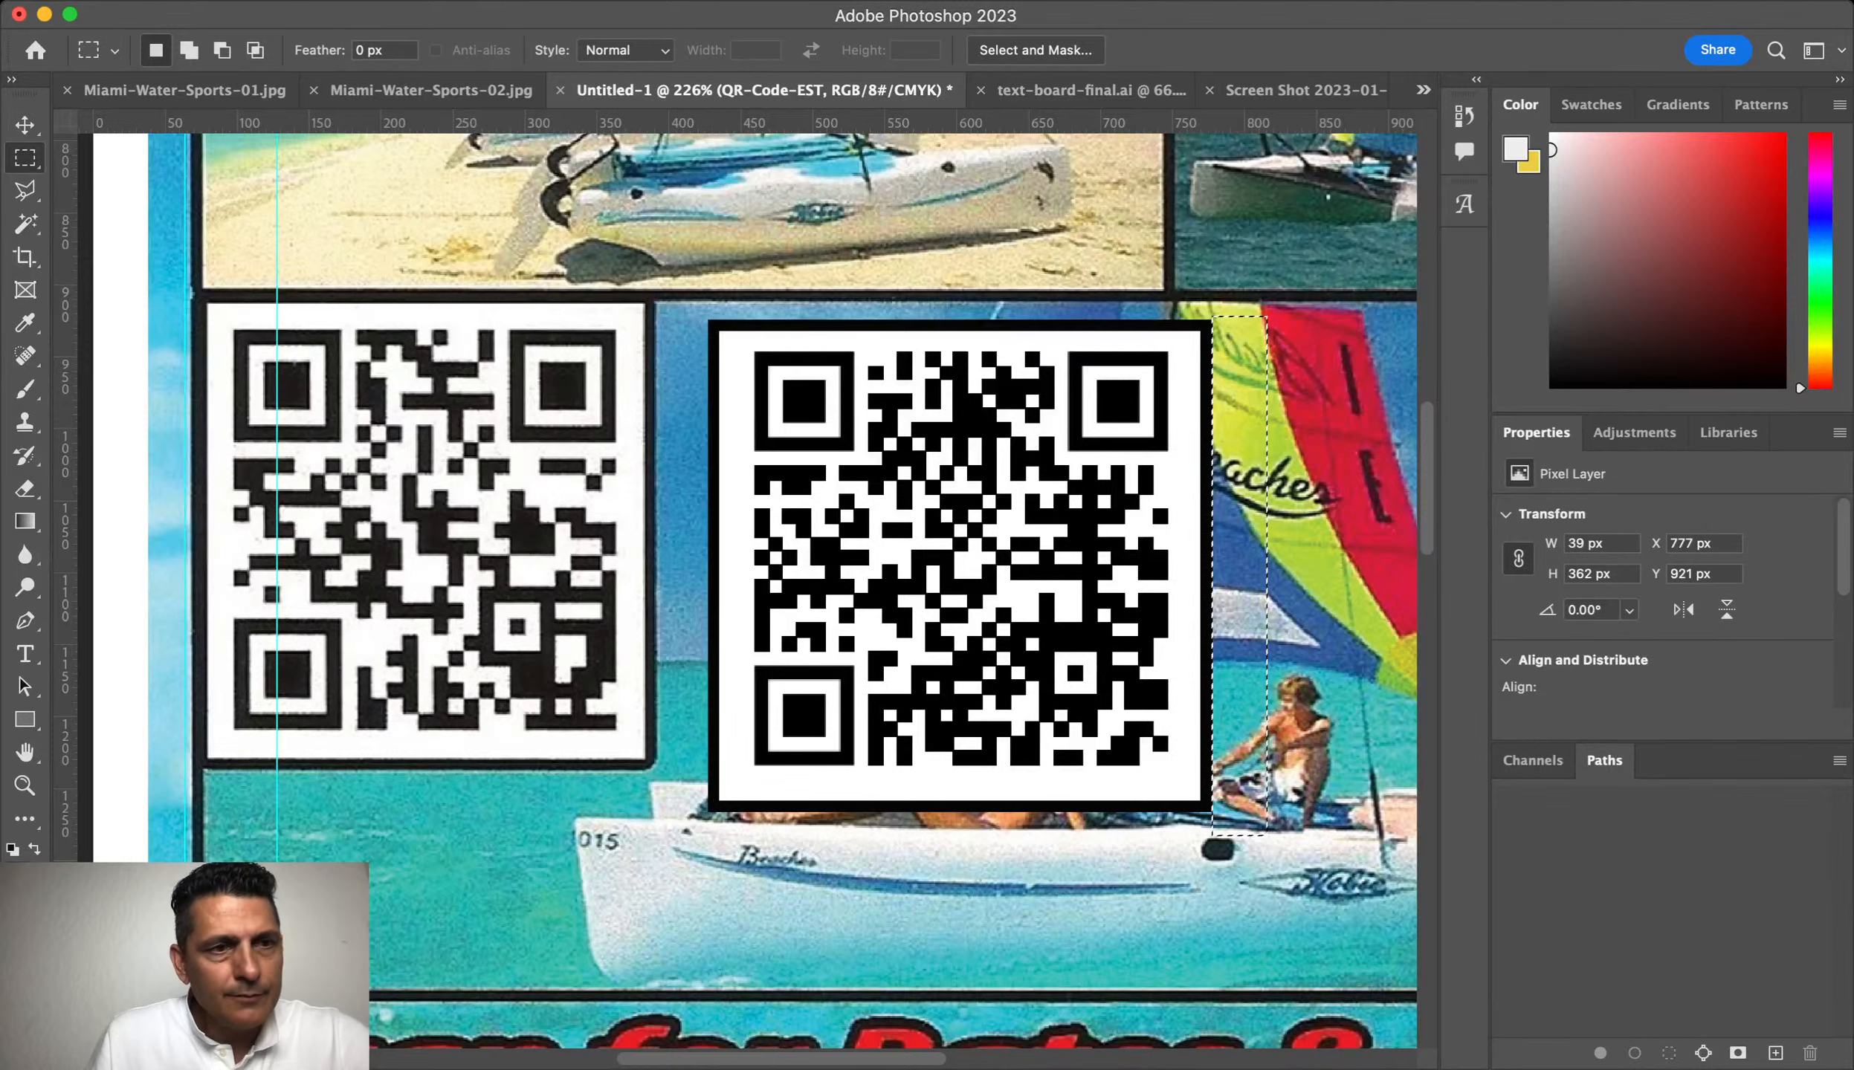
# Step: Align the trimmed QR code over the old code's frame and fit the flyer on screen
pyautogui.press('v')
pyautogui.press('super+d')
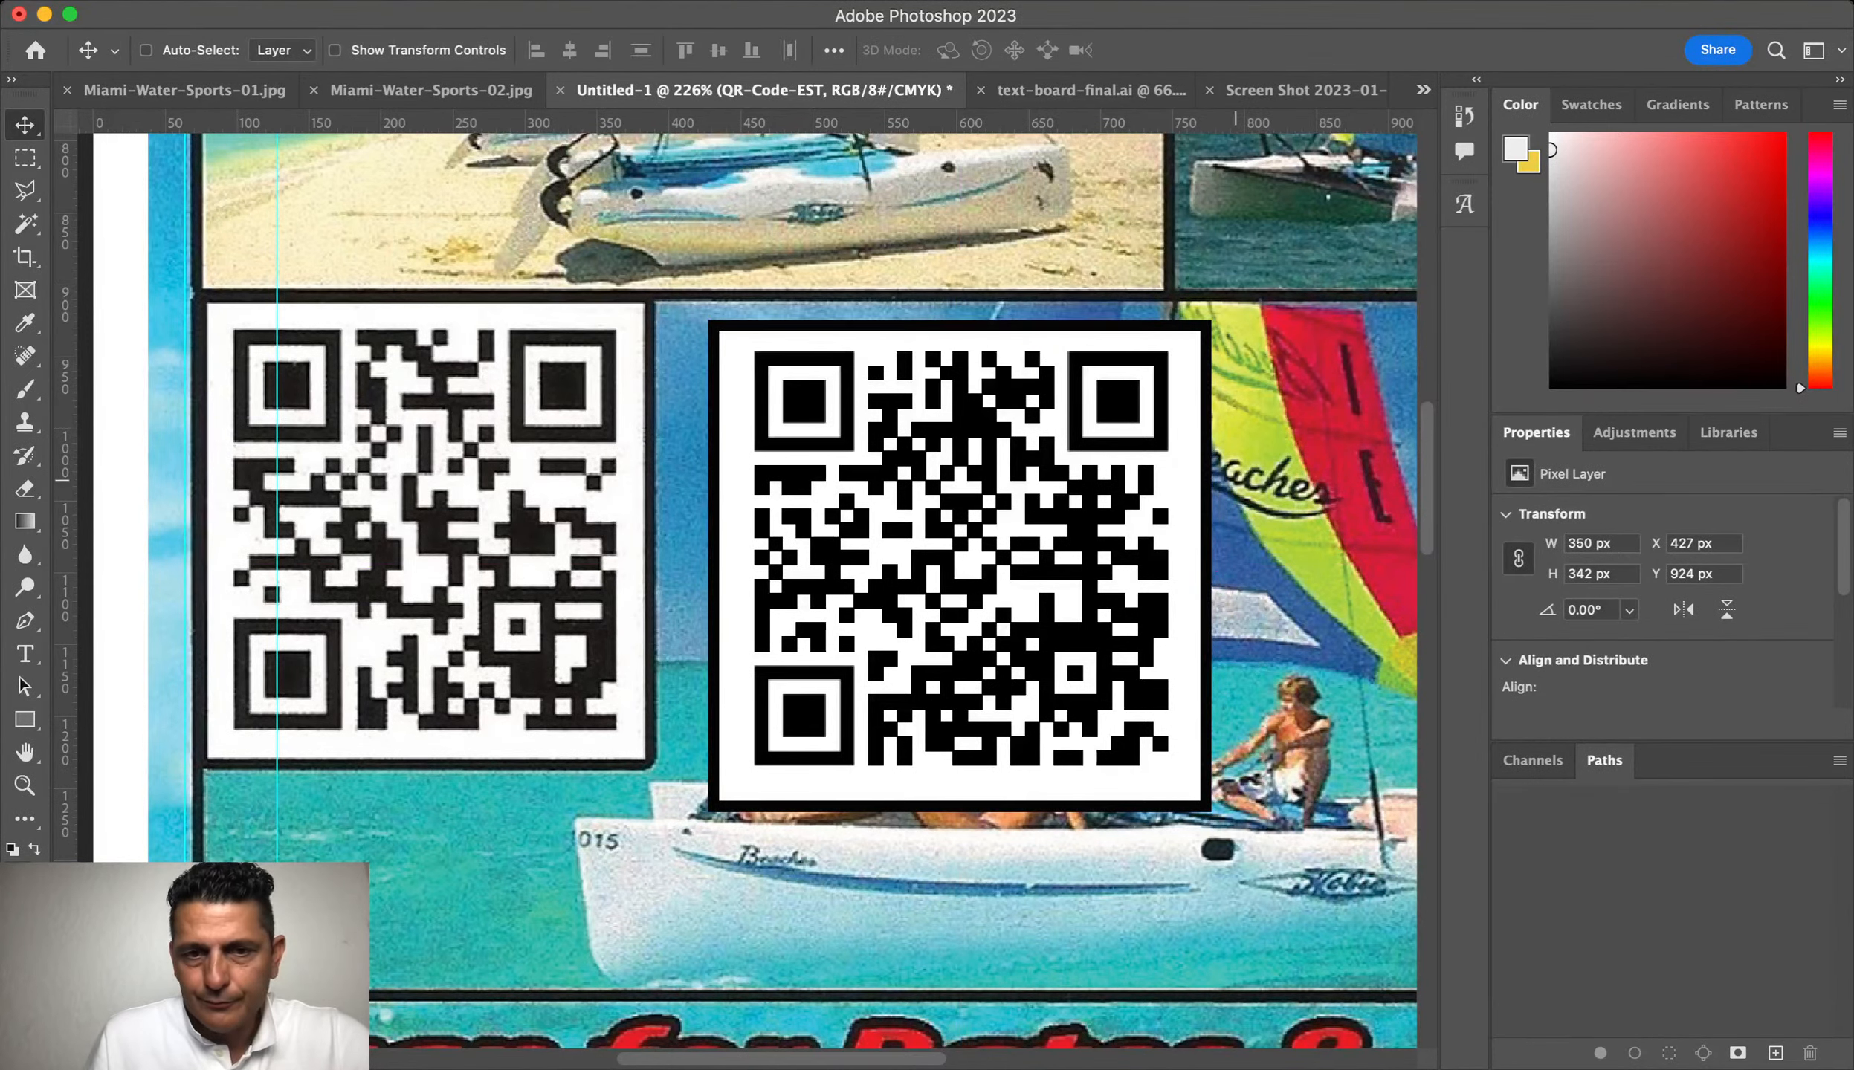
pyautogui.moveTo(1088, 552); pyautogui.dragTo(577, 527)
pyautogui.press('super+0')
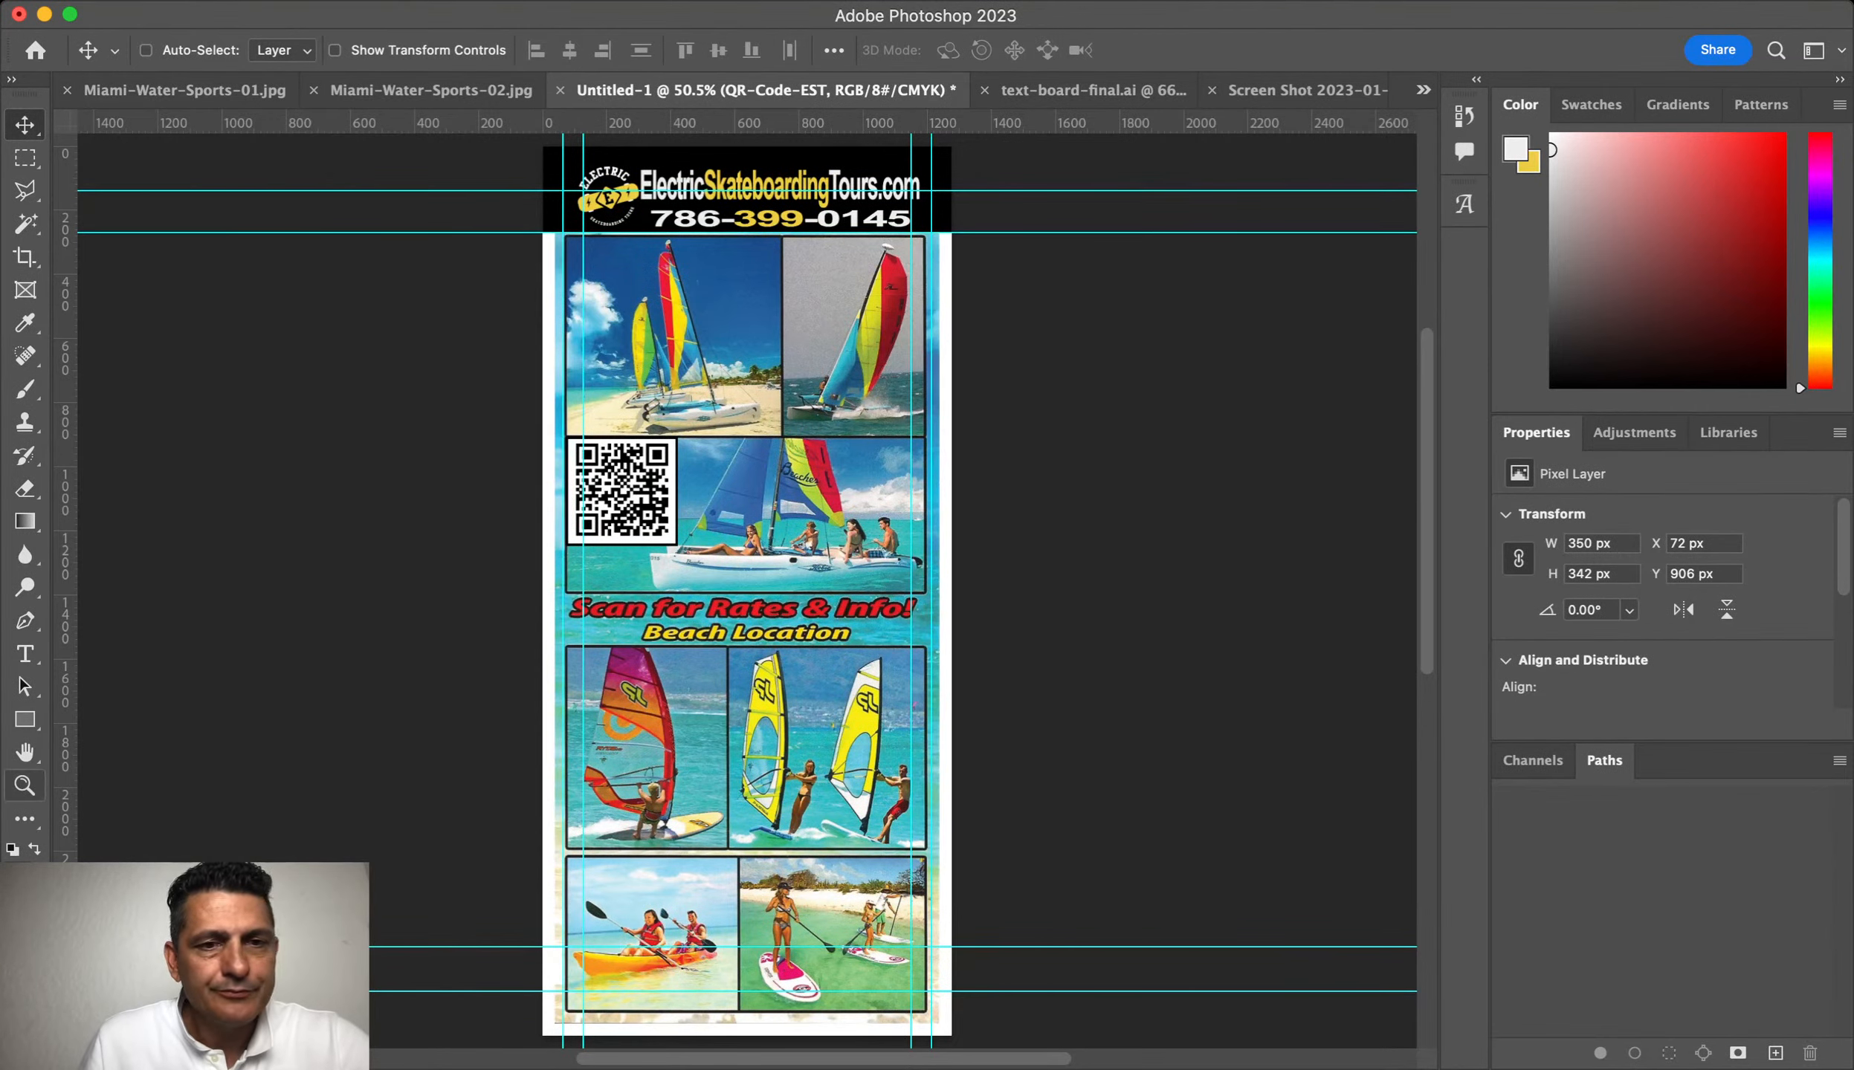
# Step: Zoom in on the top sailboat photos and trial-select the left photo panel
pyautogui.click(24, 785)
pyautogui.click(692, 319)
pyautogui.scroll(5, 635, 171)
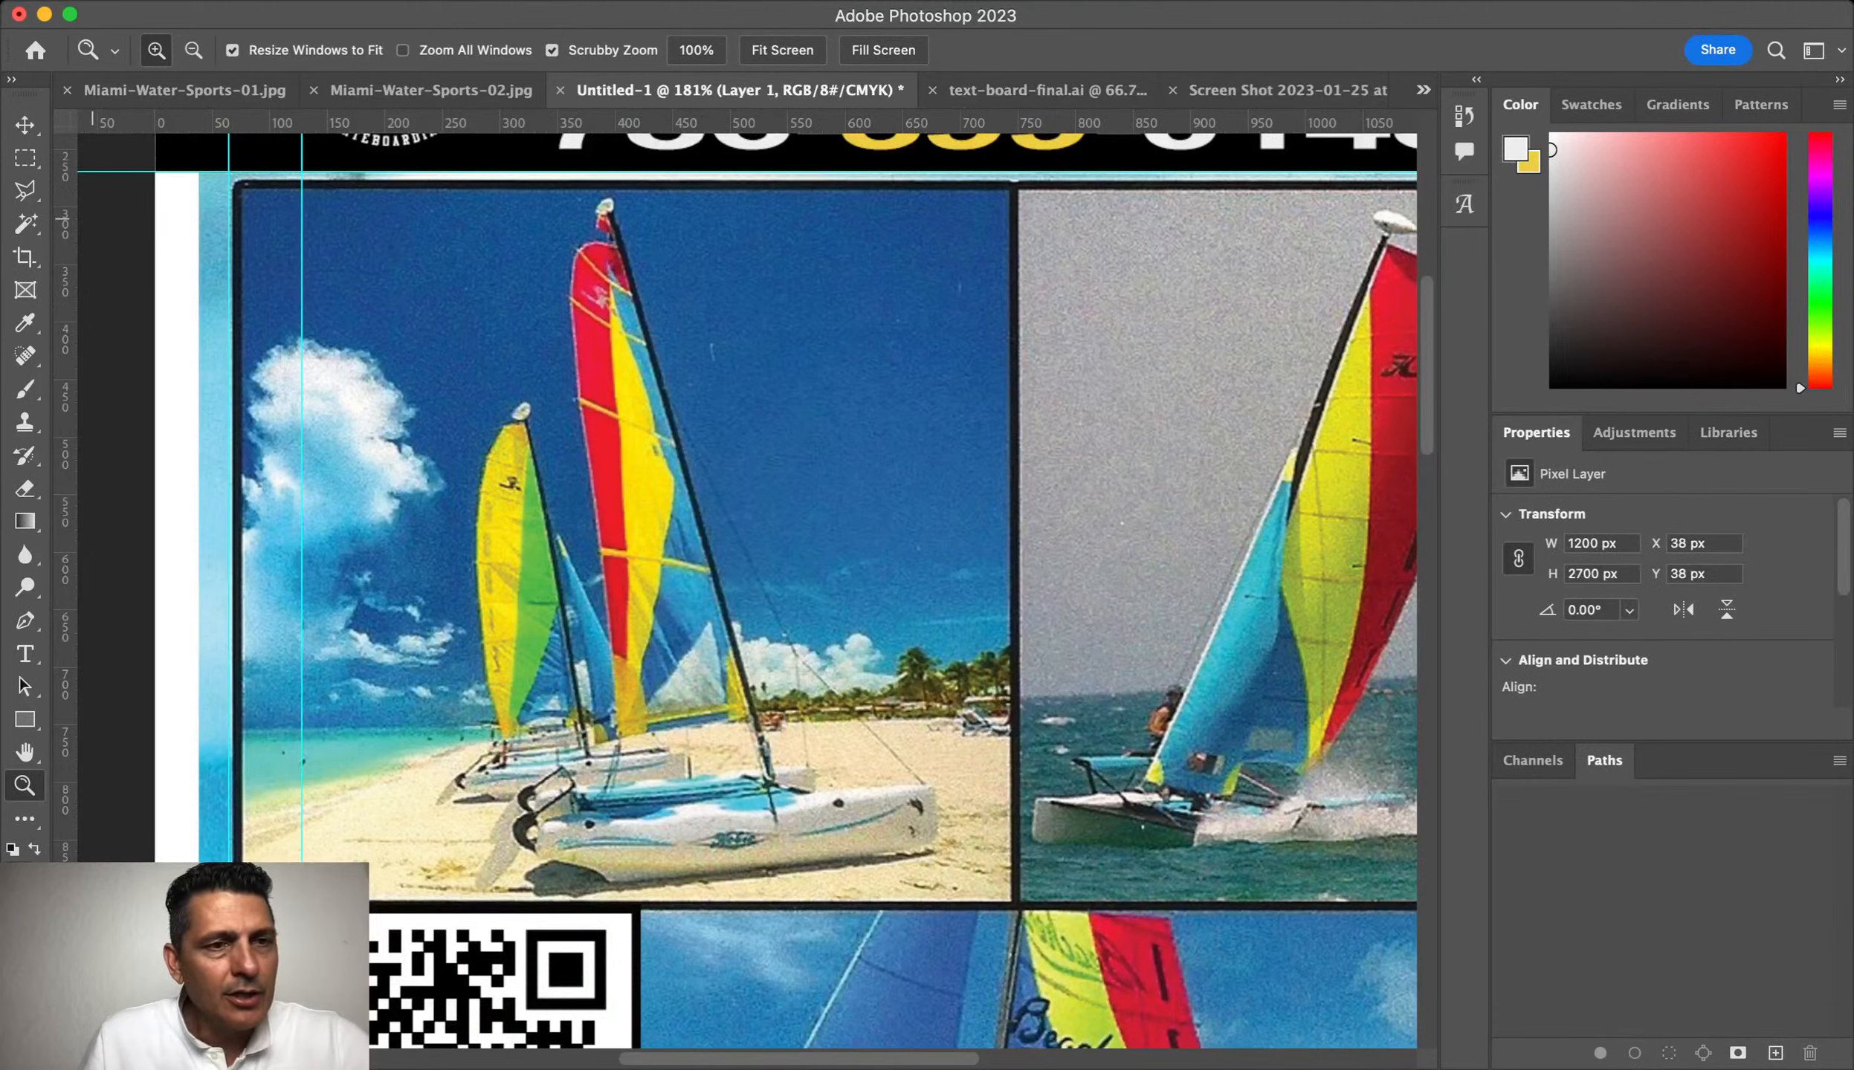
pyautogui.click(24, 158)
pyautogui.moveTo(229, 186); pyautogui.dragTo(1013, 904)
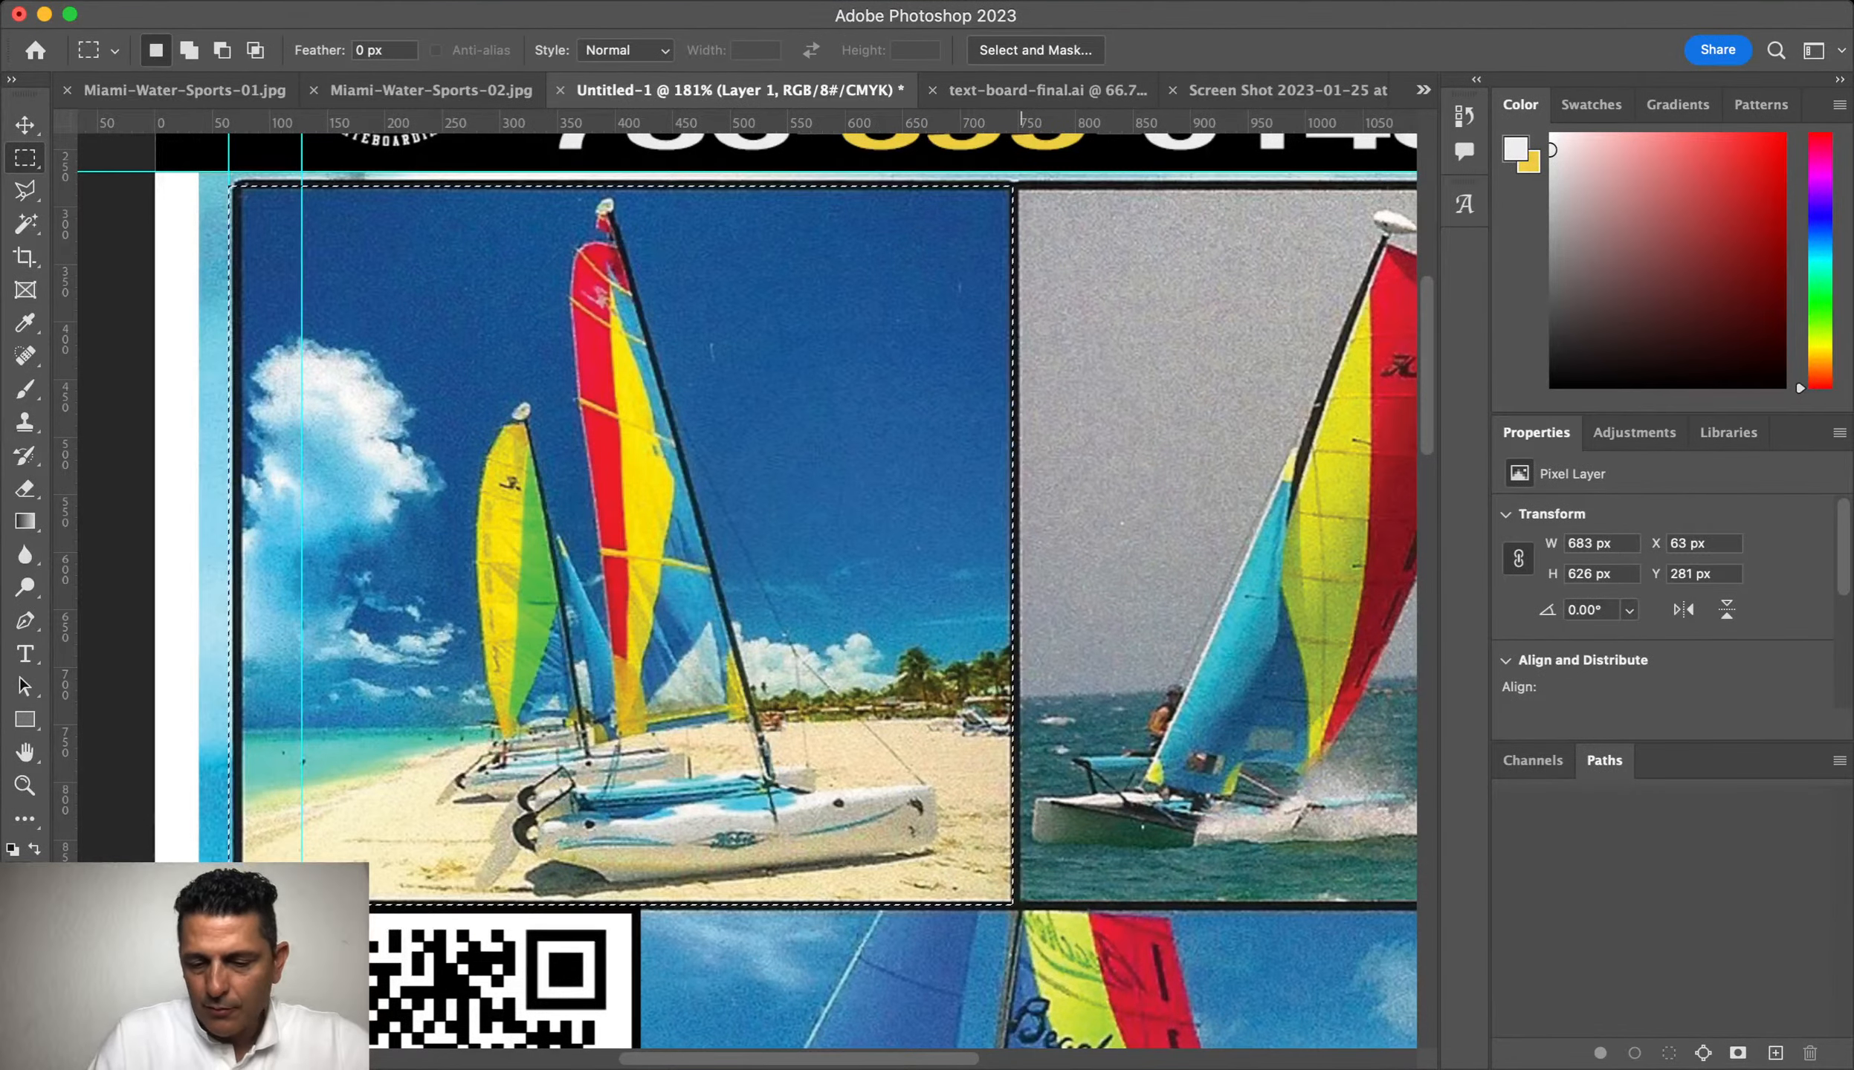
pyautogui.press('super+d')
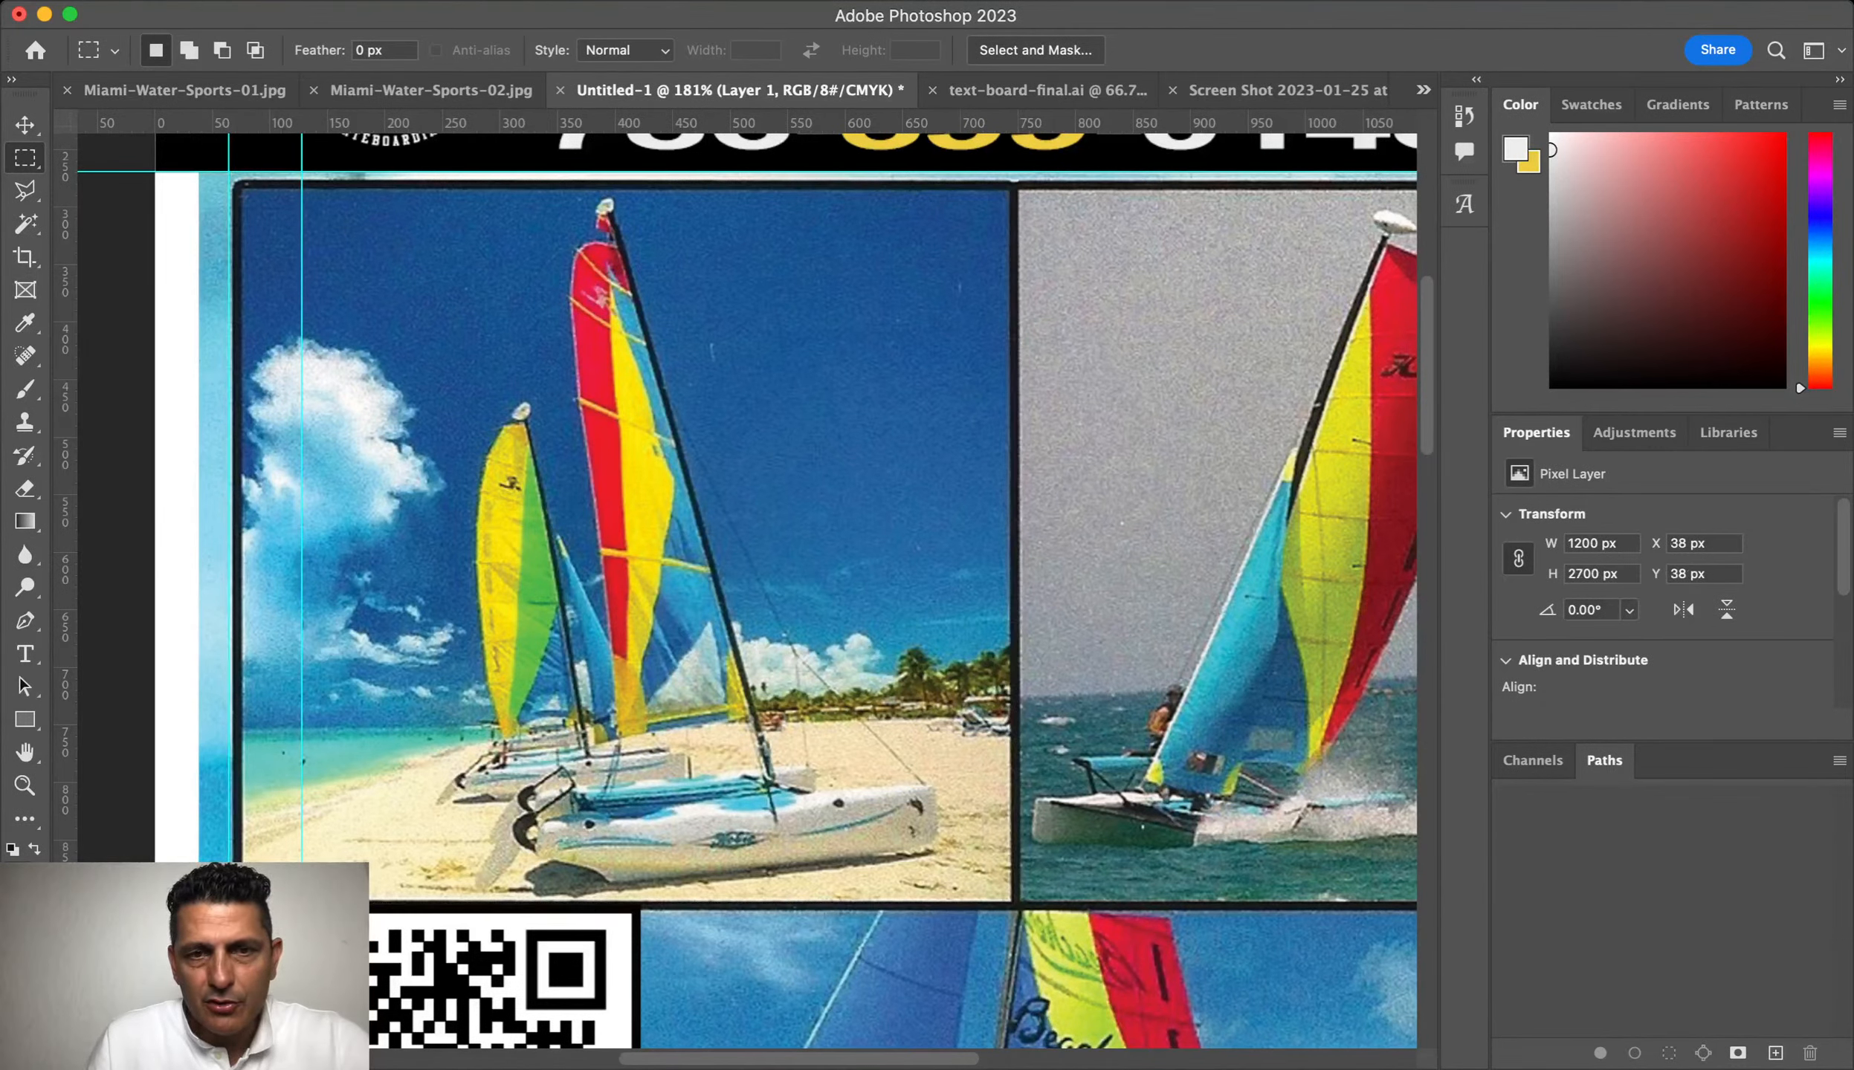
# Step: Add guides at the photo's top edge, its left edge and the right photo's edge
pyautogui.moveTo(899, 123); pyautogui.dragTo(981, 908)
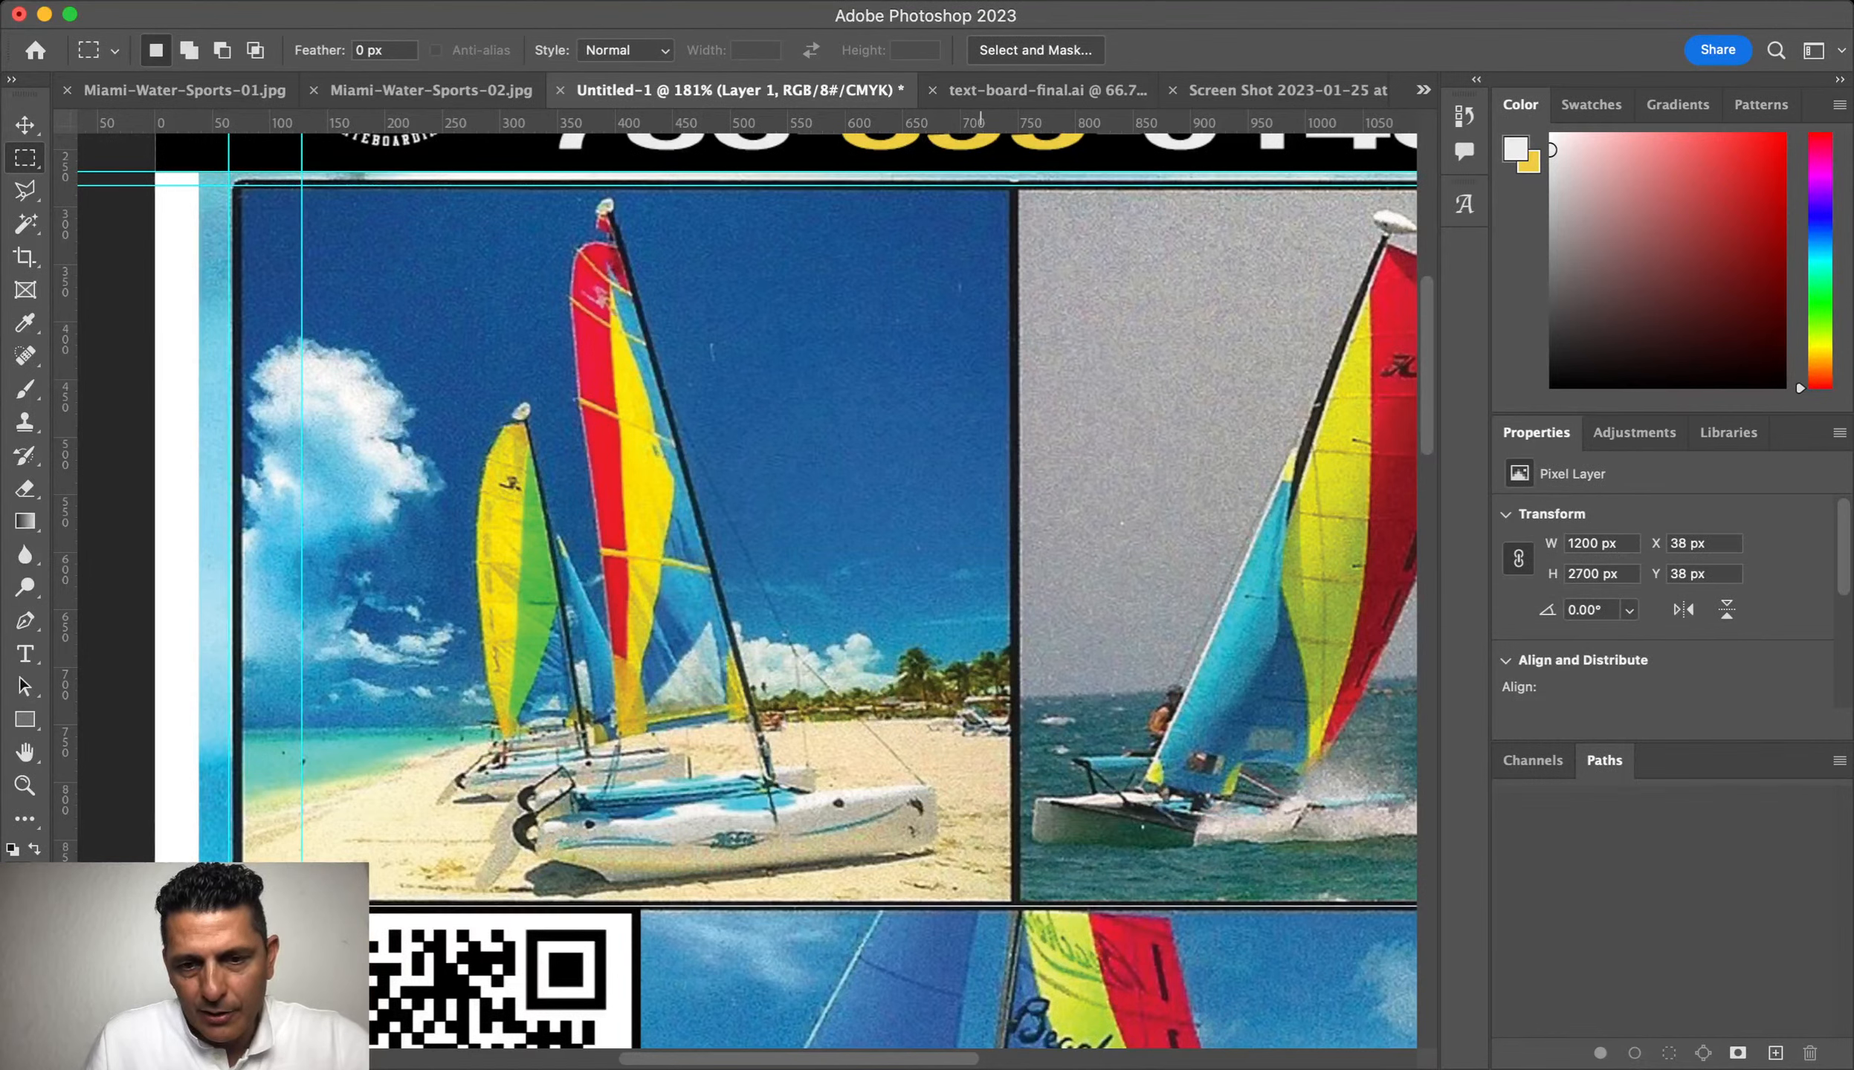
pyautogui.moveTo(65, 523); pyautogui.dragTo(238, 523)
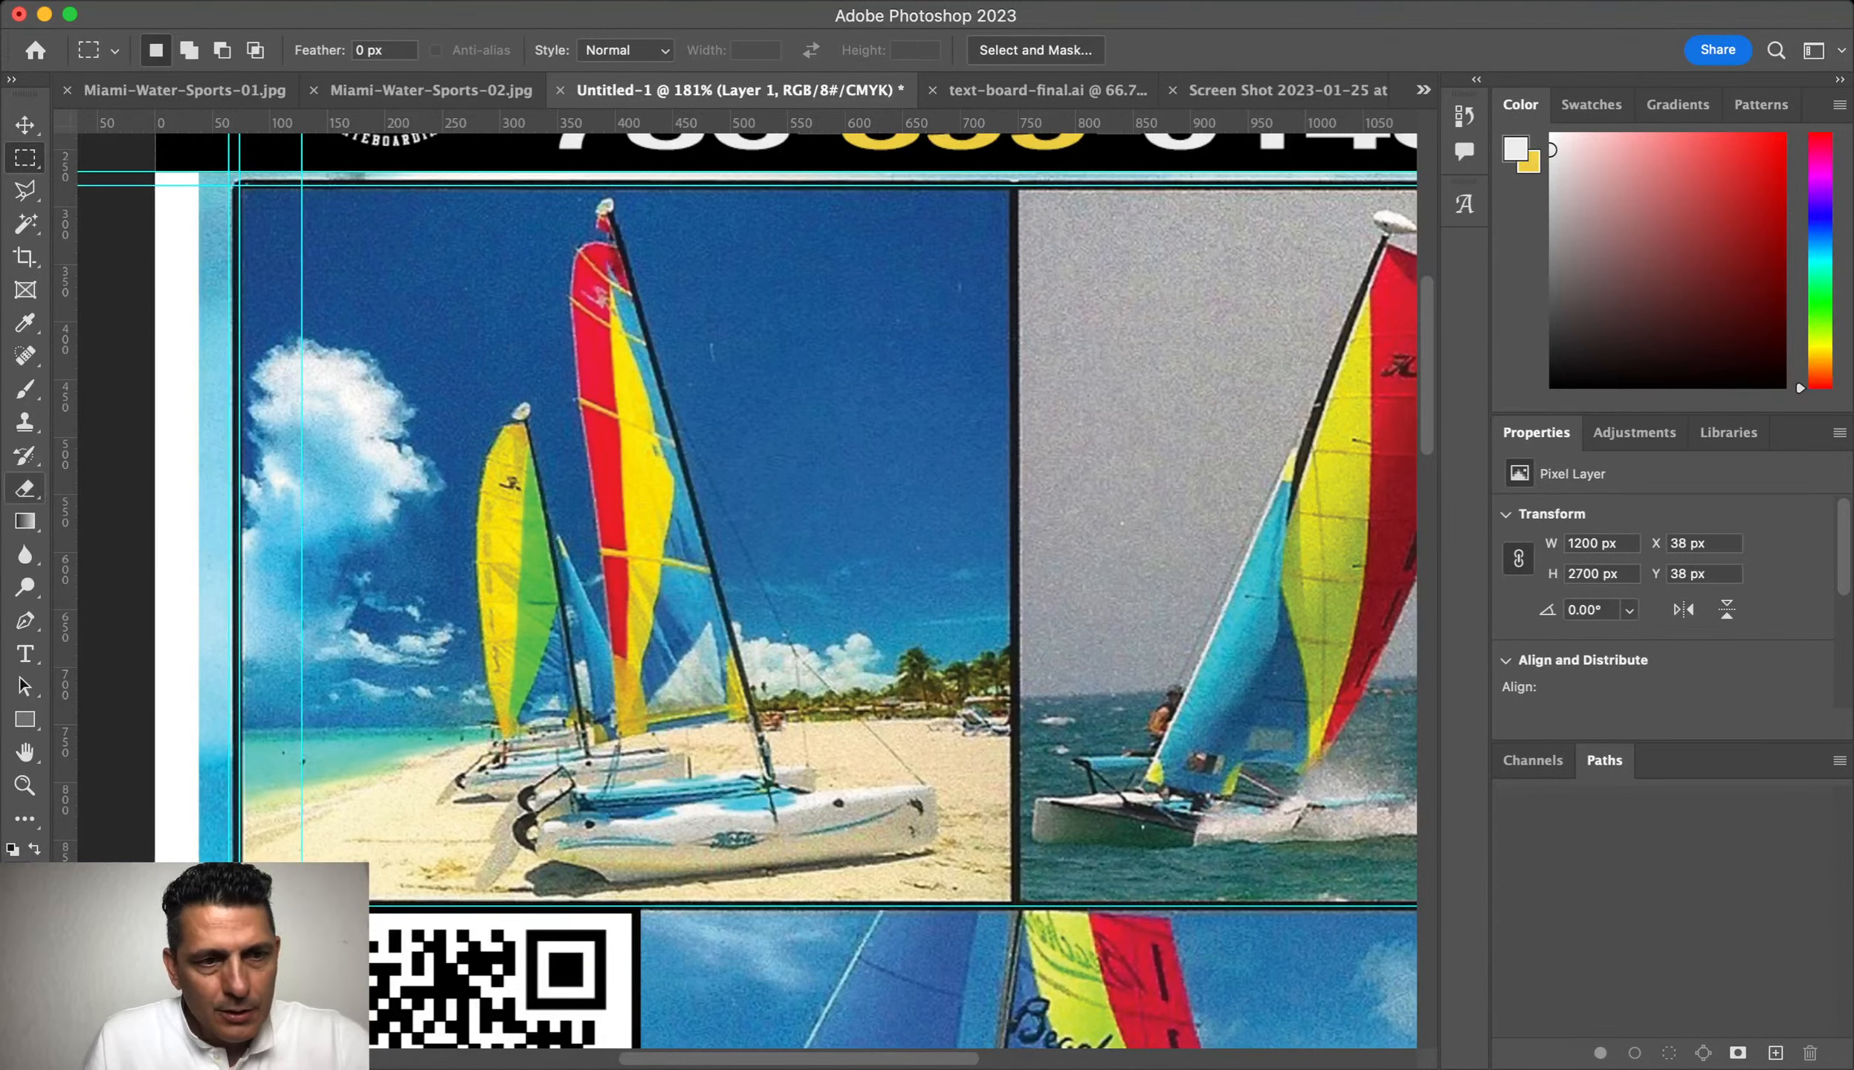
pyautogui.moveTo(66, 416); pyautogui.dragTo(1016, 414)
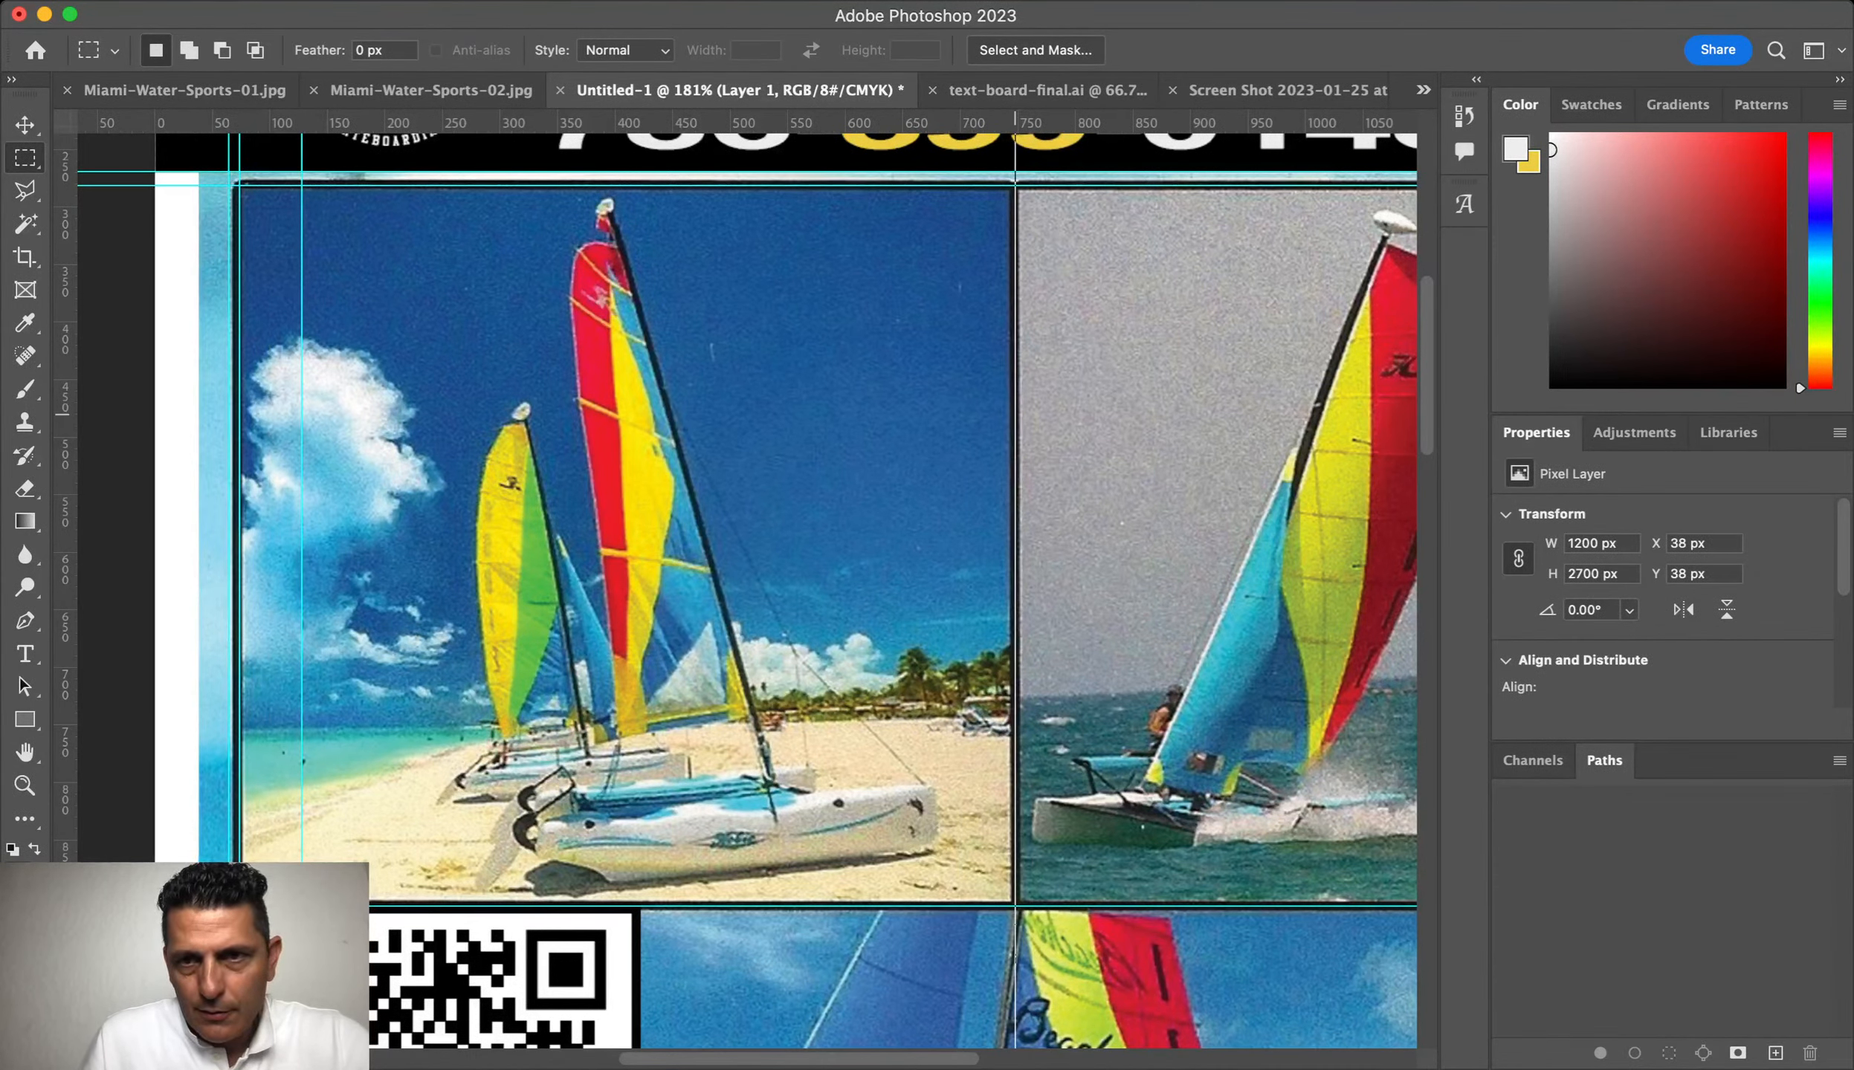
pyautogui.hscroll(10, 211, 494)
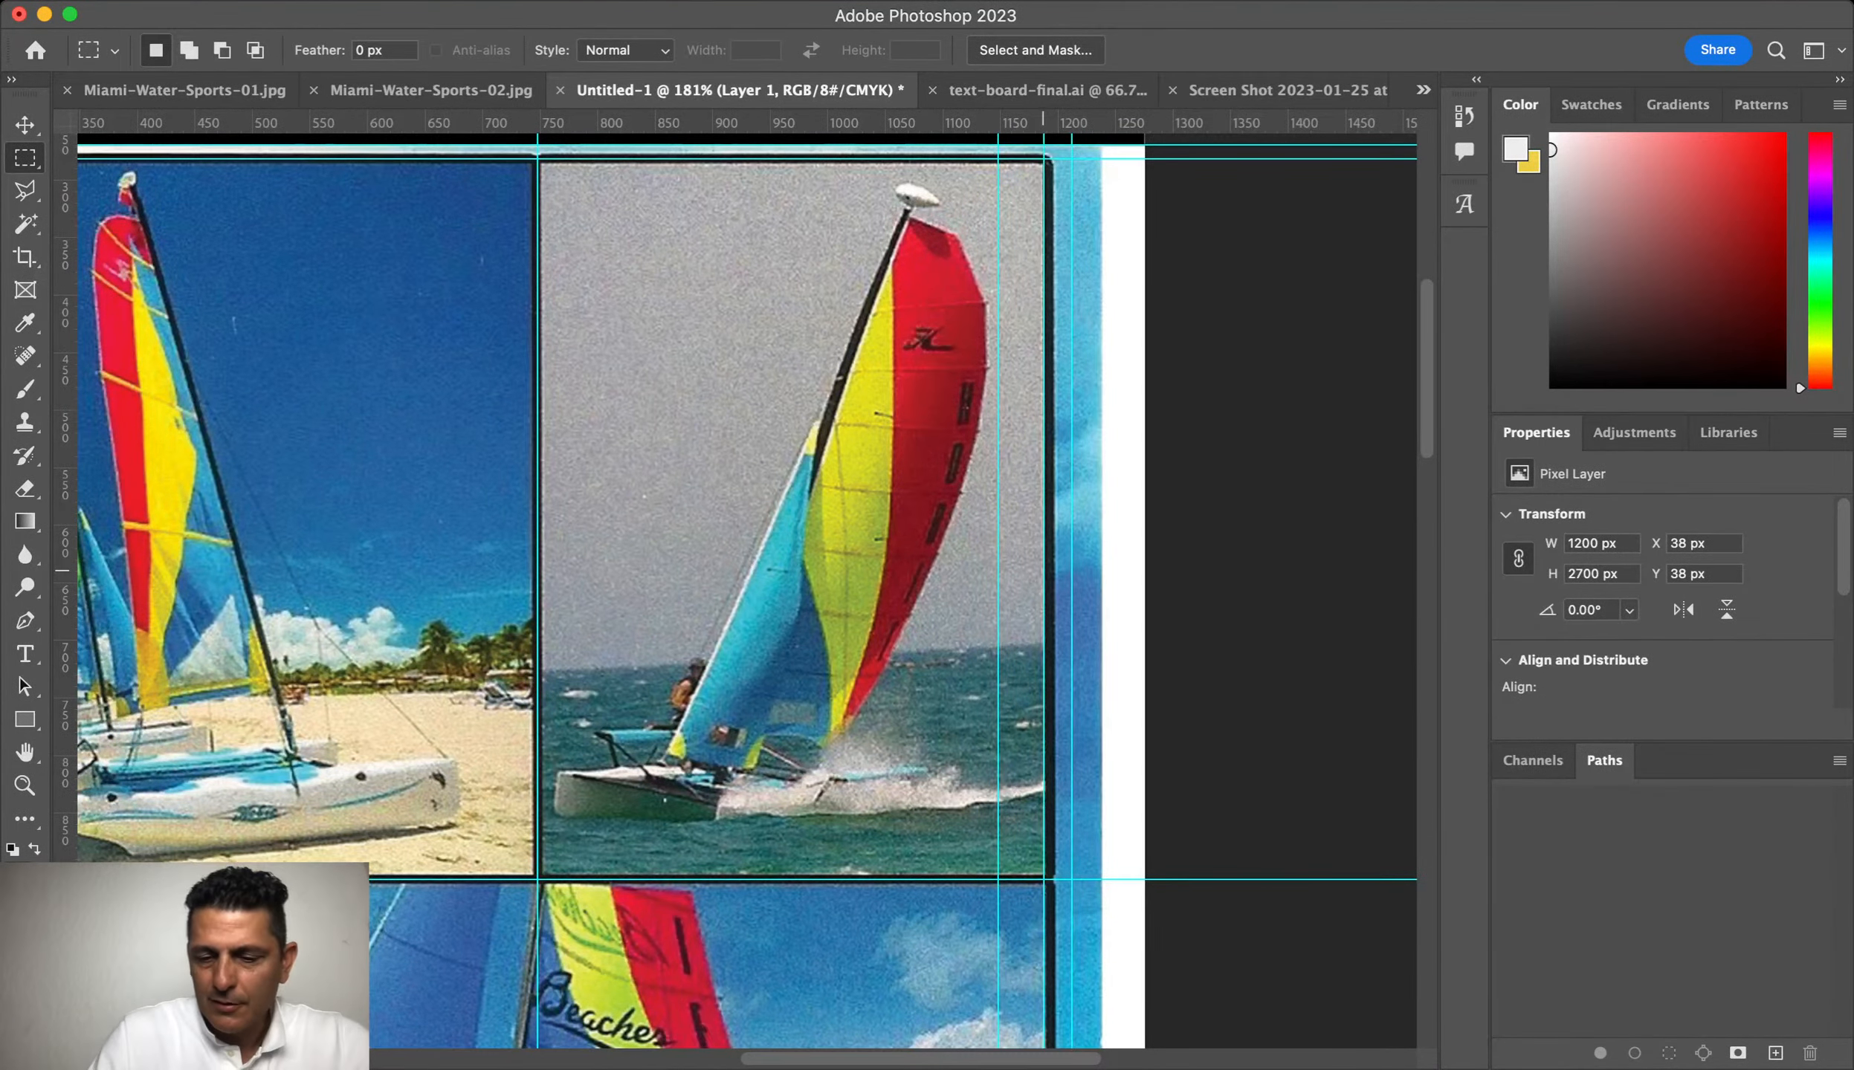
pyautogui.press('super+0')
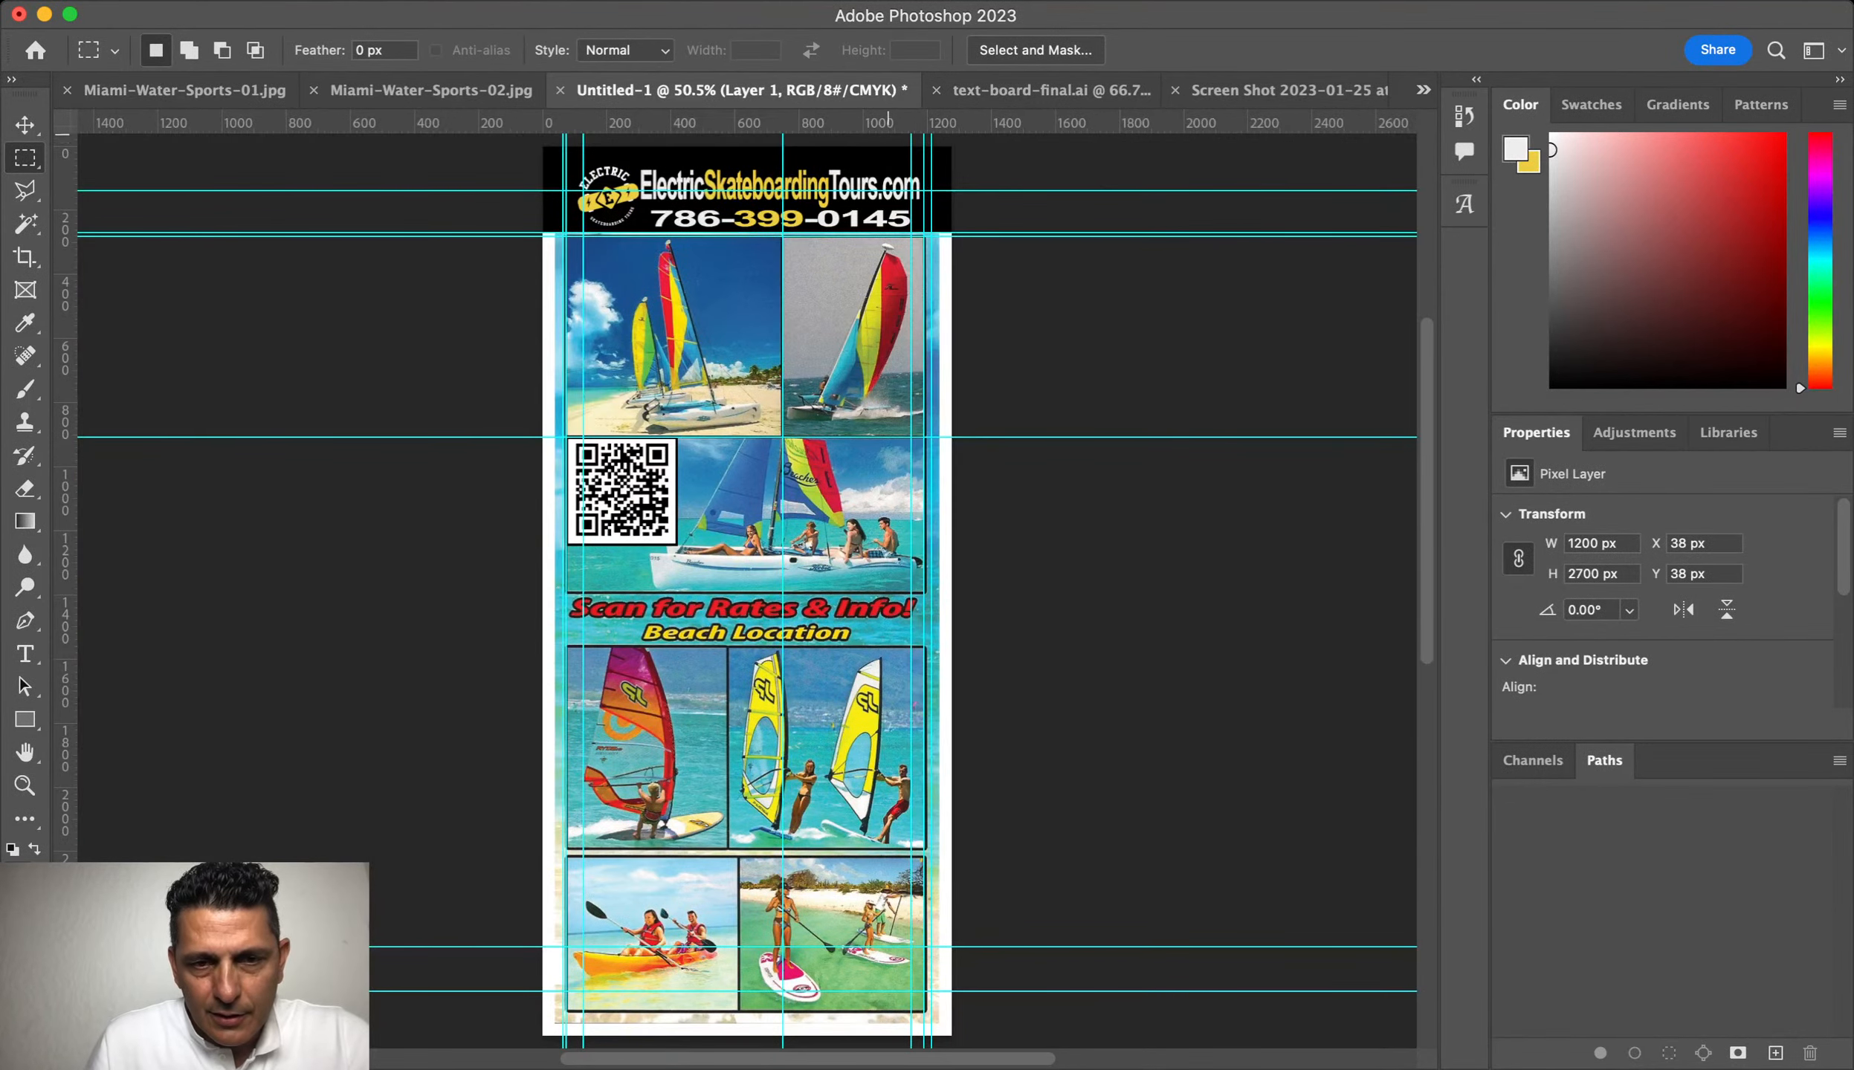
# Step: Add guides above the Scan for Rates text, windsurf and paddling photos, and near the divider
pyautogui.moveTo(929, 122); pyautogui.dragTo(930, 591)
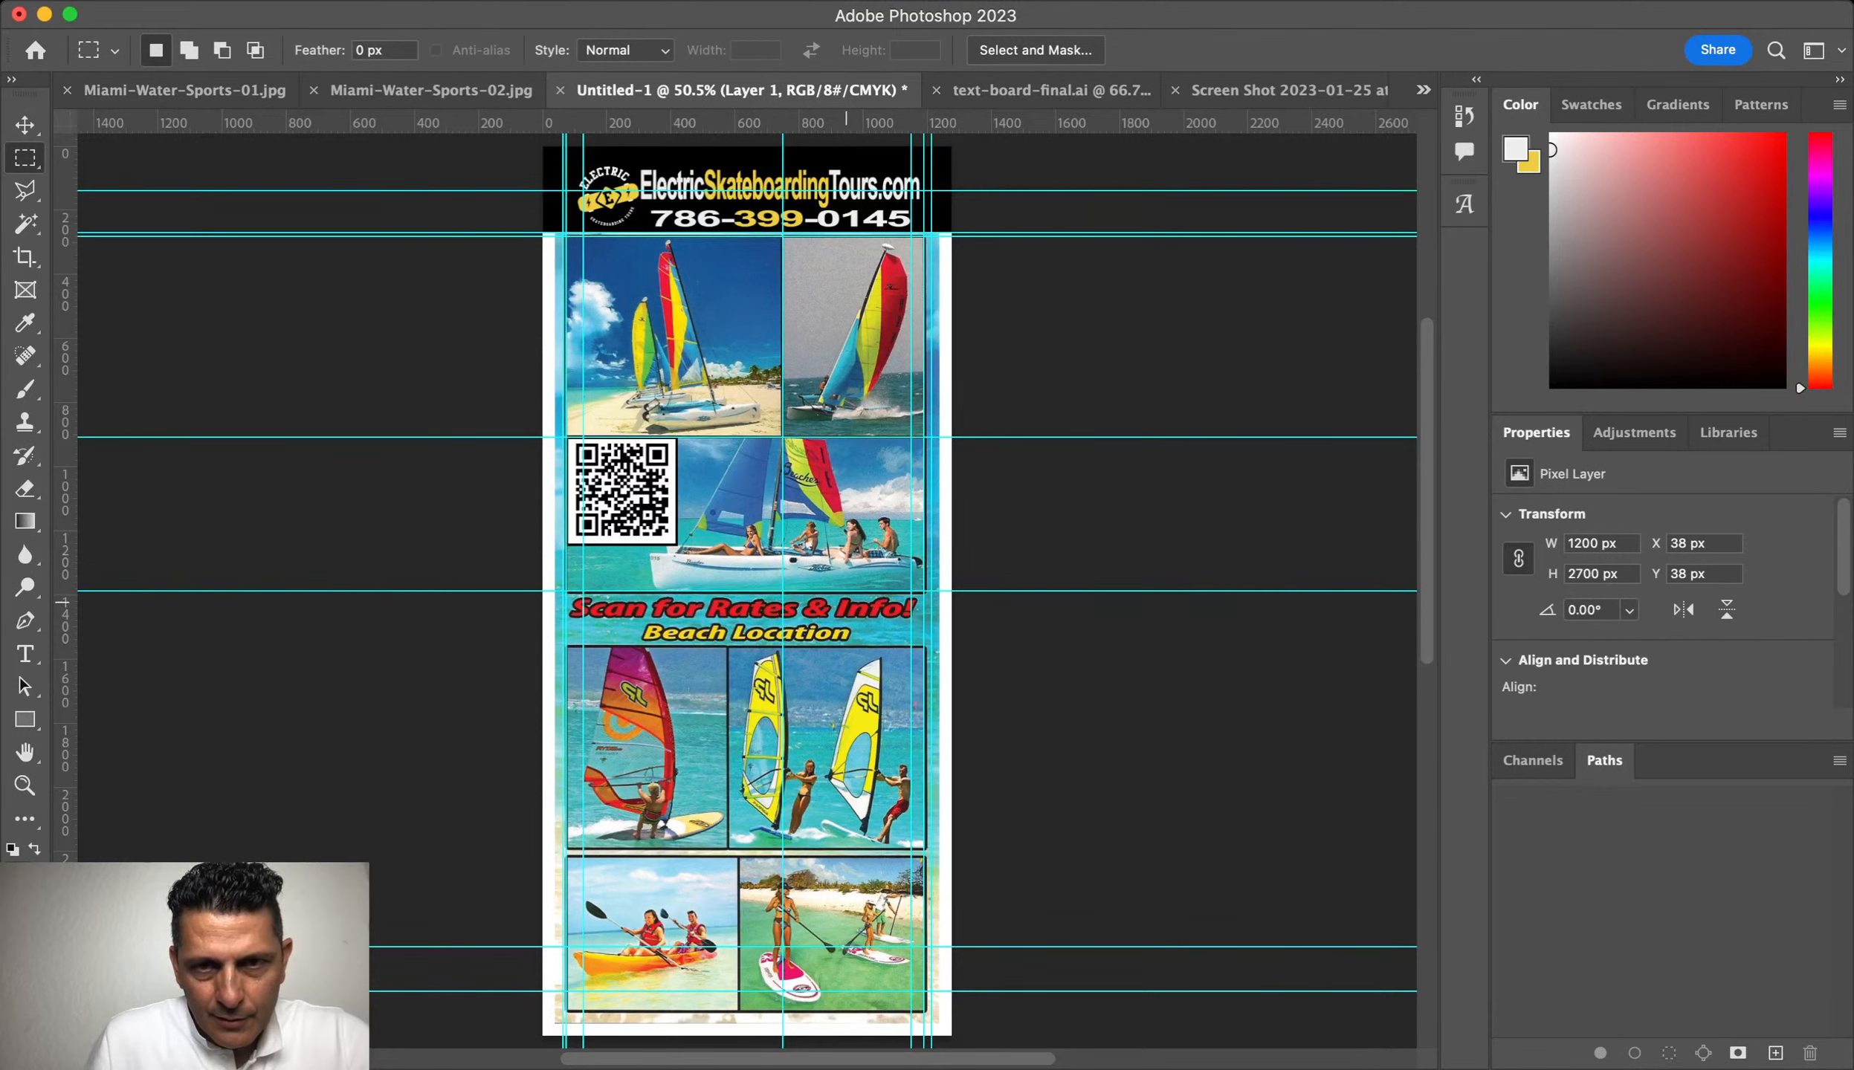
pyautogui.moveTo(966, 123); pyautogui.dragTo(980, 648)
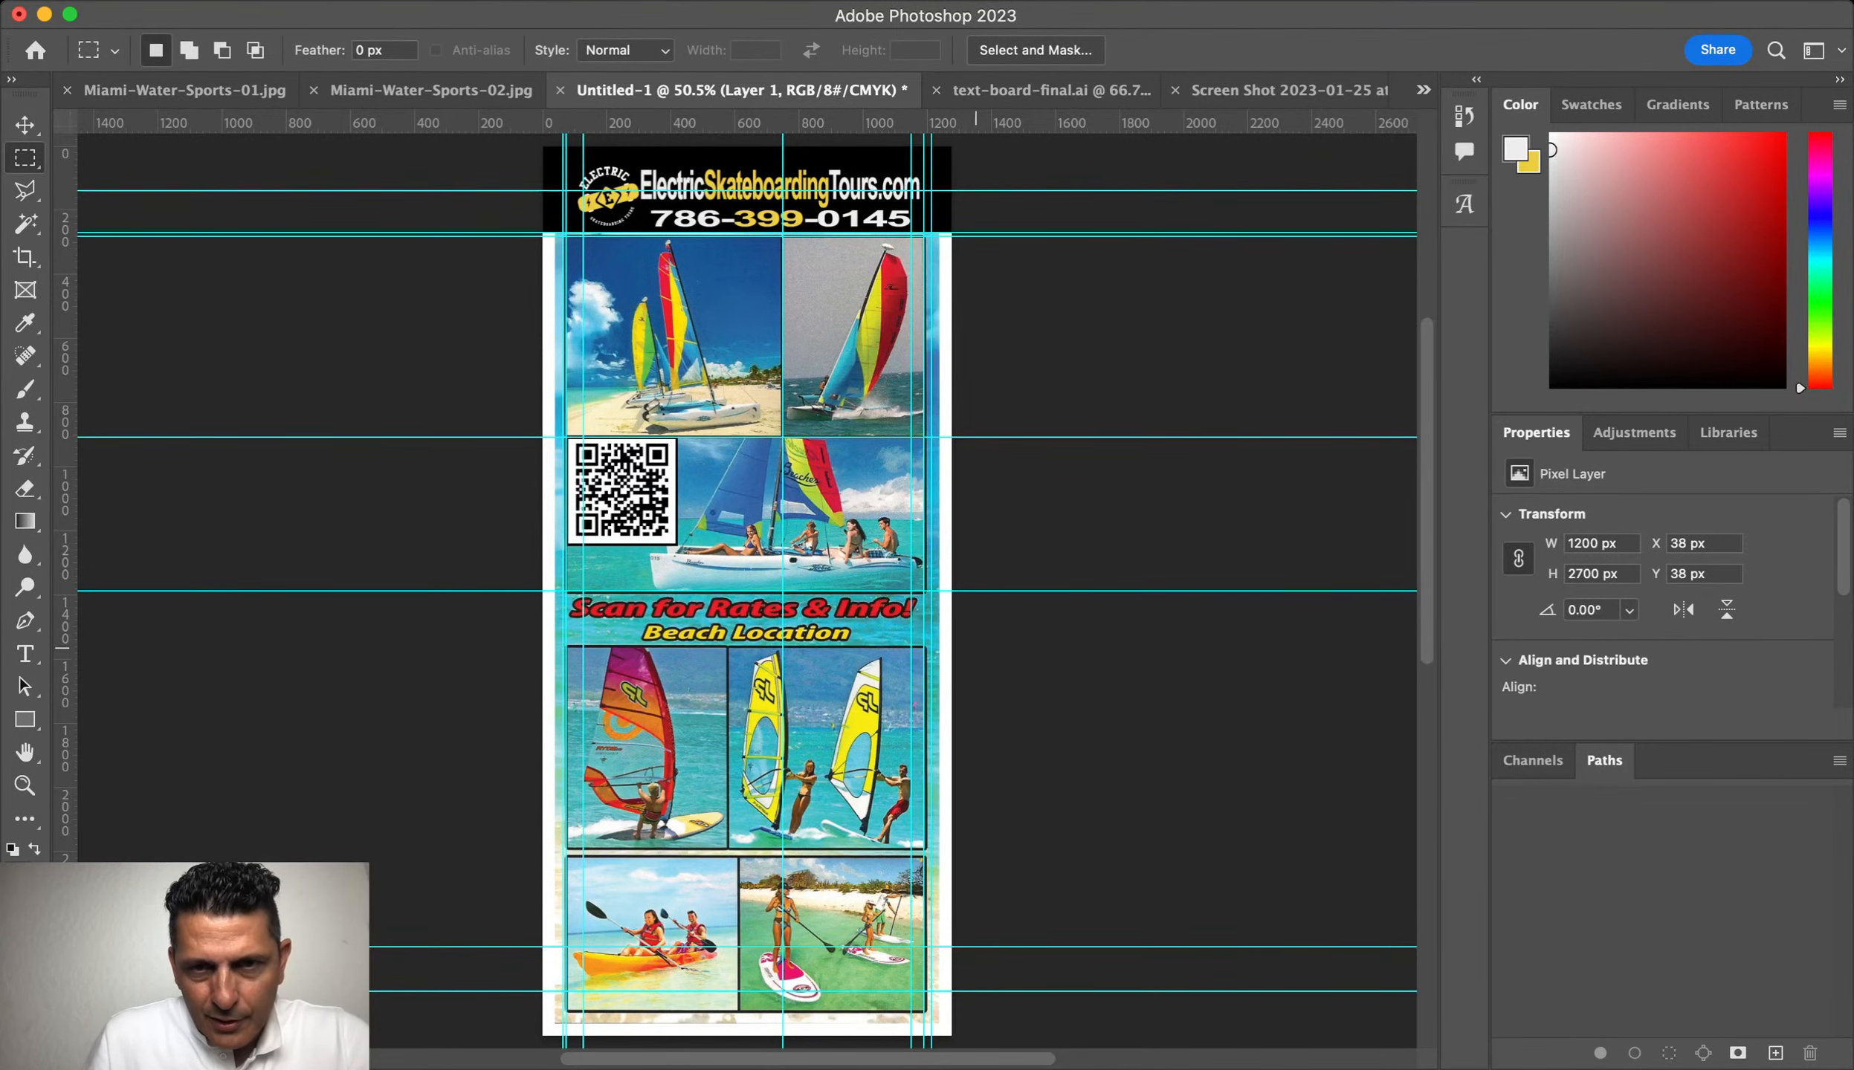
pyautogui.moveTo(977, 123); pyautogui.dragTo(977, 849)
pyautogui.moveTo(66, 704); pyautogui.dragTo(727, 703)
pyautogui.moveTo(66, 847); pyautogui.dragTo(738, 847)
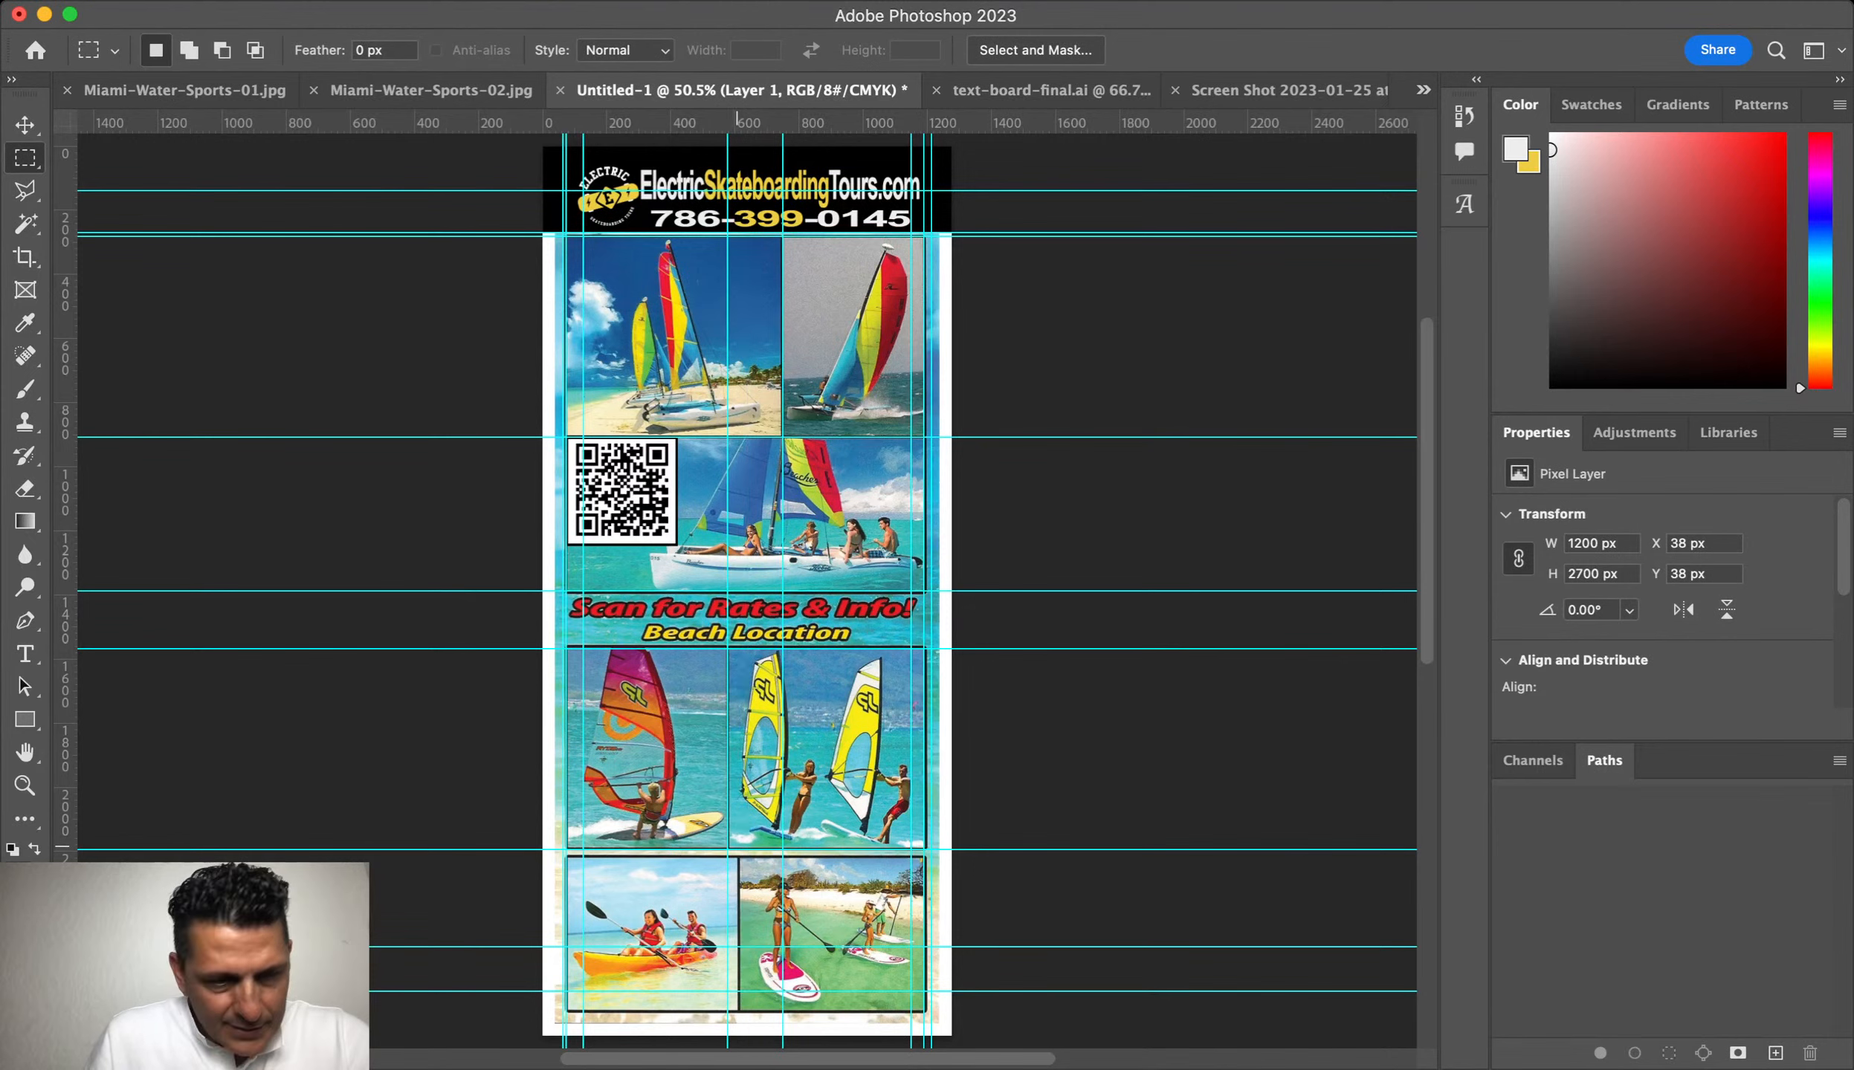
# Step: Snap a vertical guide onto the bottom photos' divider, then zoom in on the sailboat photos
pyautogui.press('z')
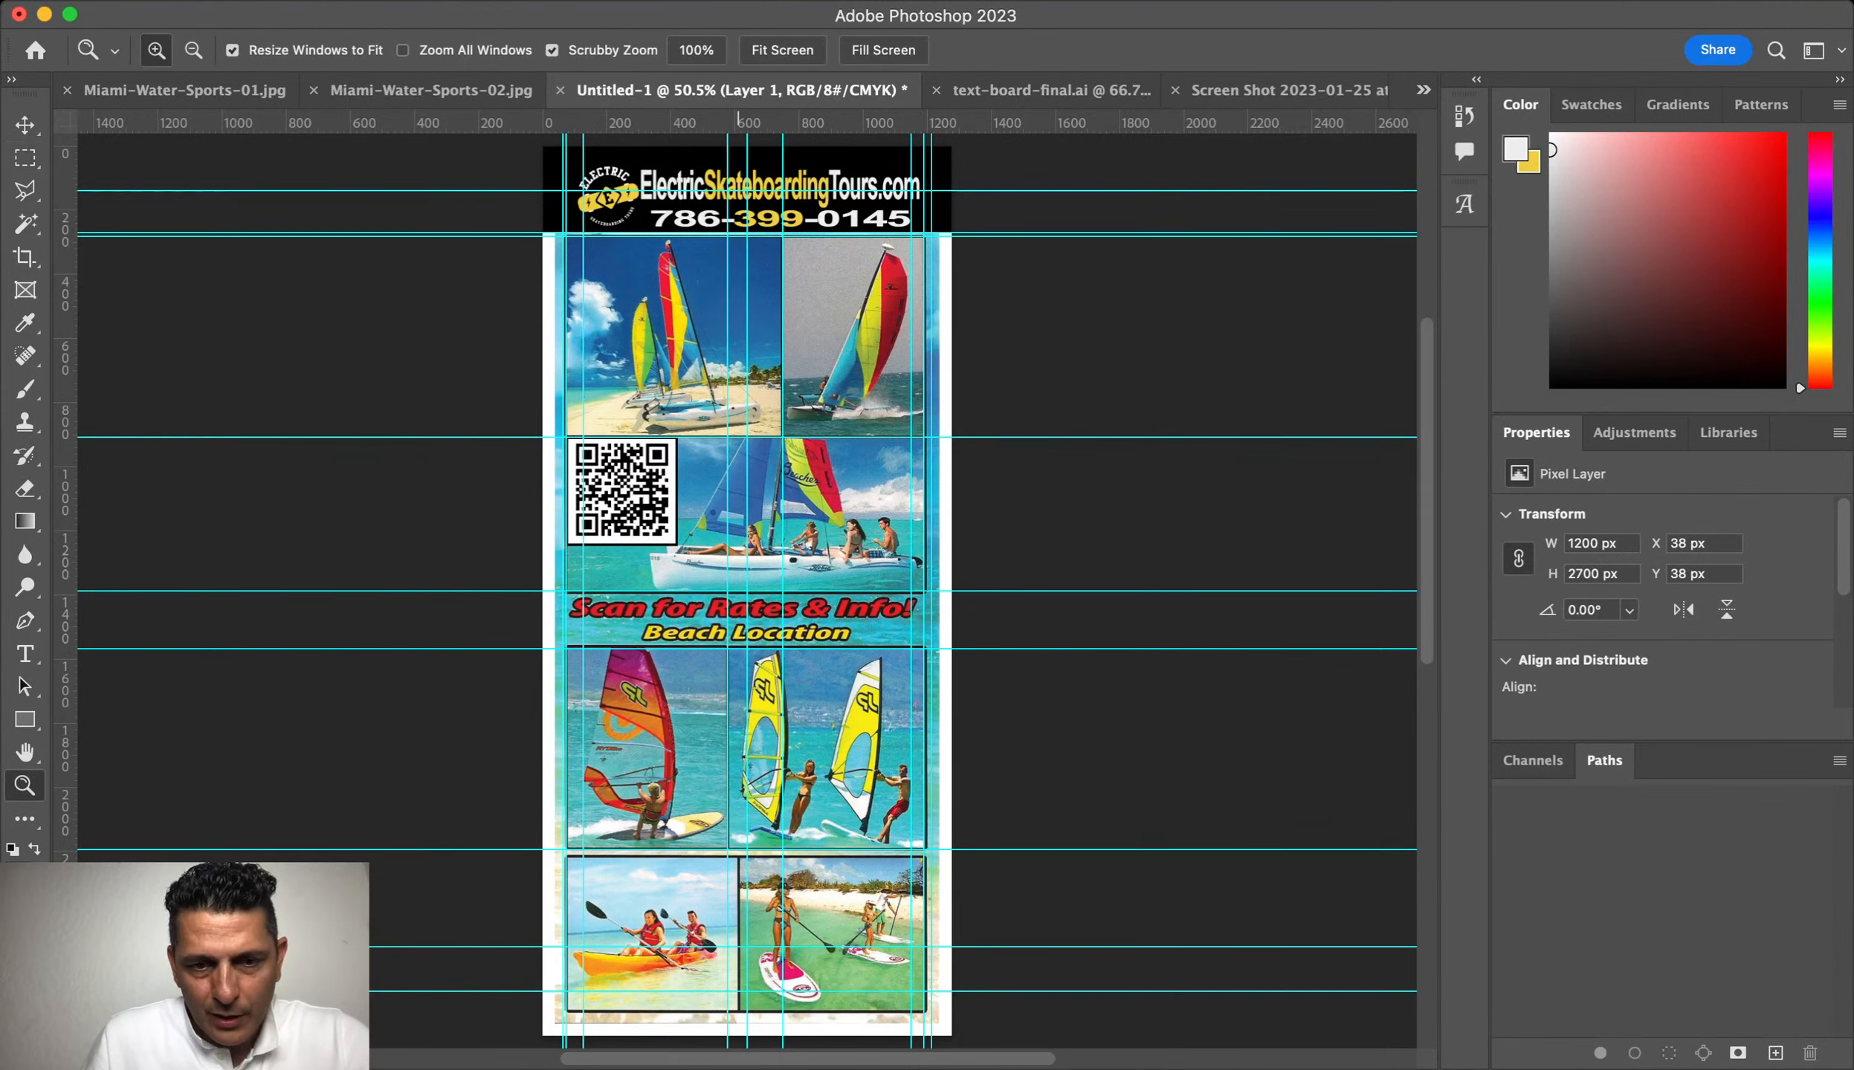
pyautogui.moveTo(739, 939); pyautogui.dragTo(959, 939)
pyautogui.click(25, 157)
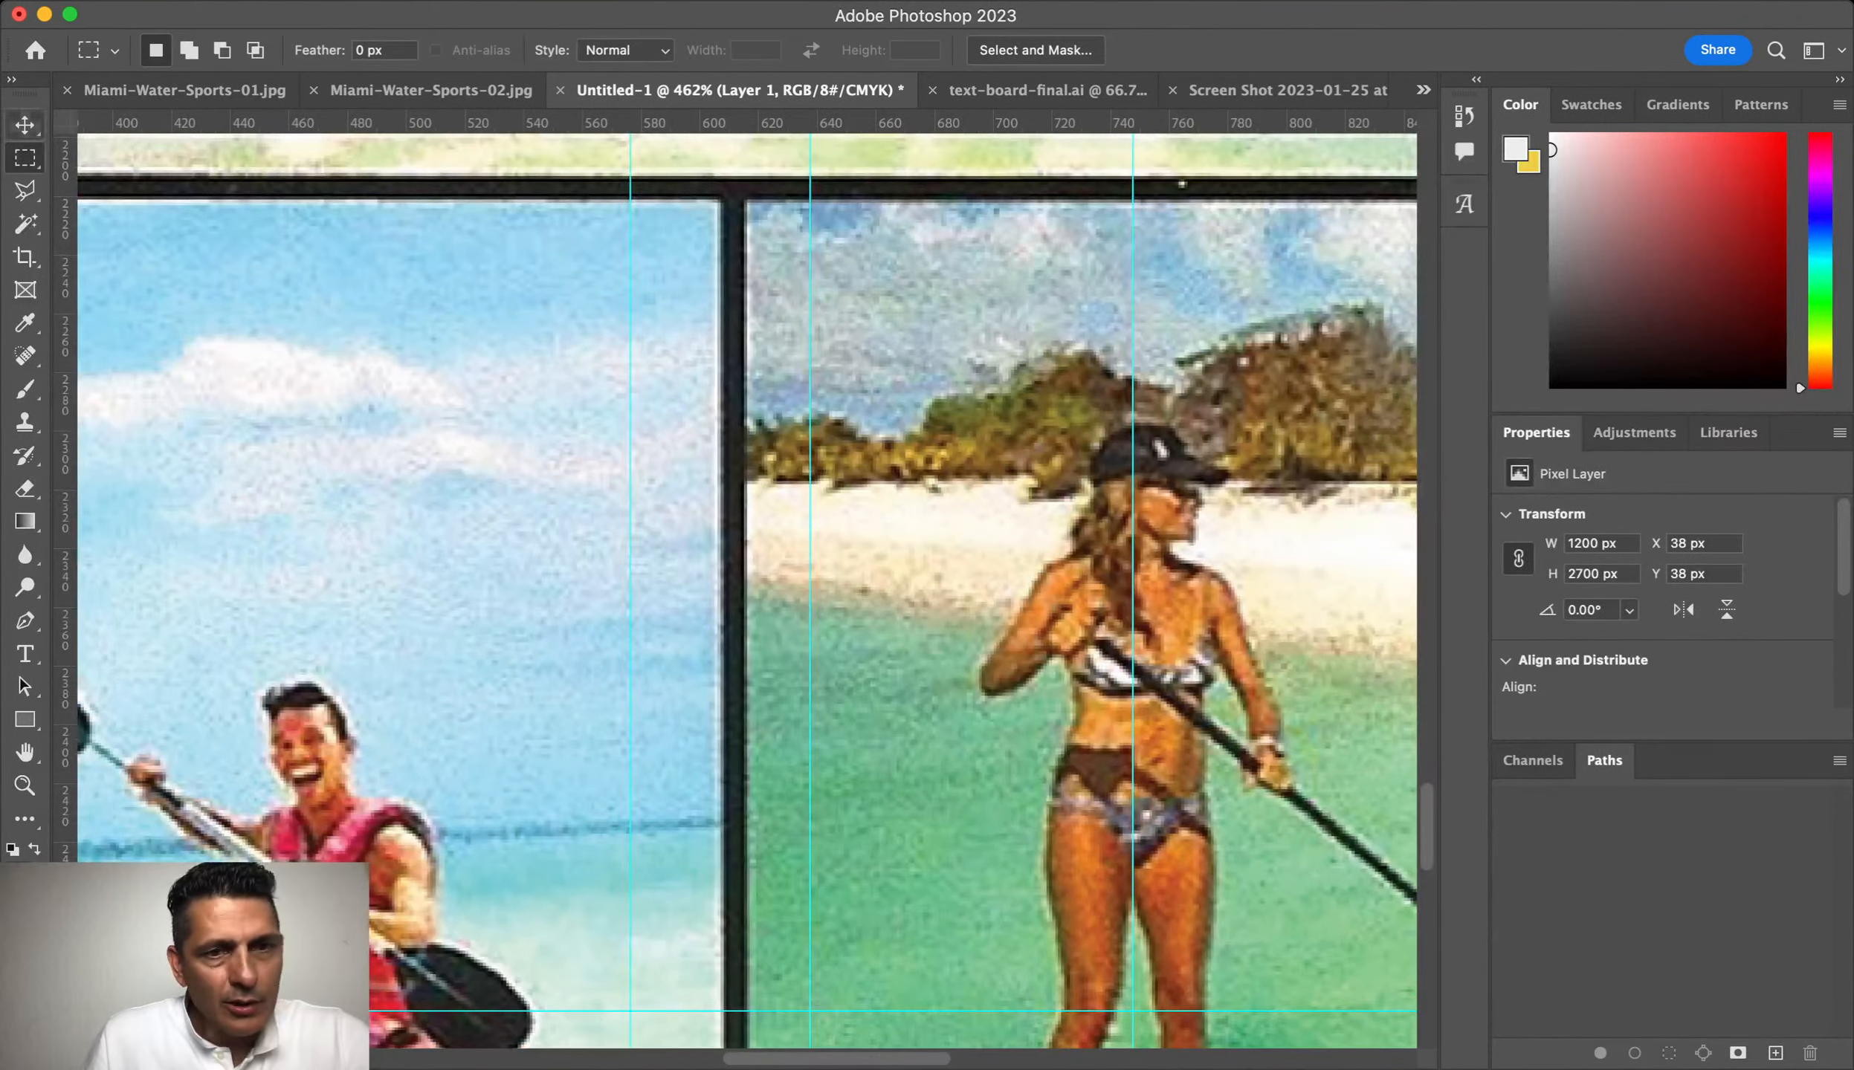
pyautogui.click(26, 125)
pyautogui.moveTo(809, 399); pyautogui.dragTo(736, 410)
pyautogui.press('super+0')
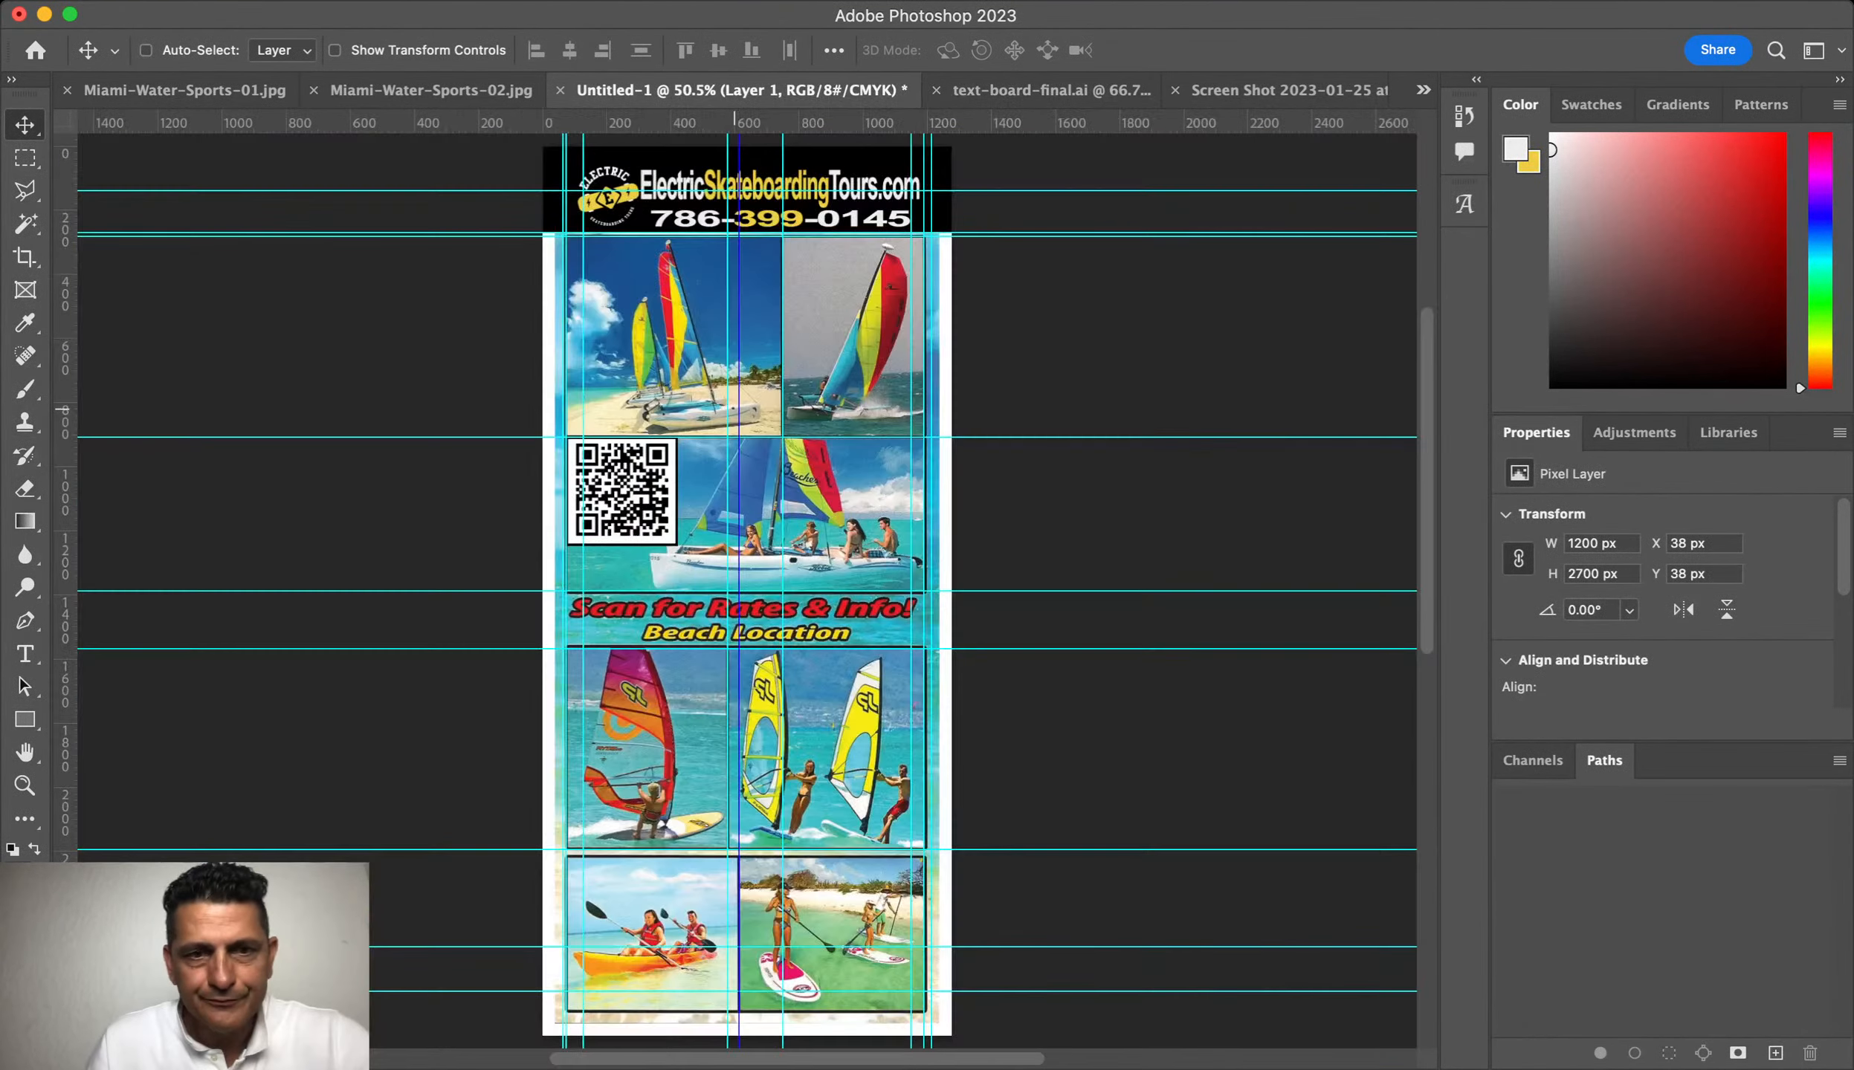
pyautogui.click(25, 786)
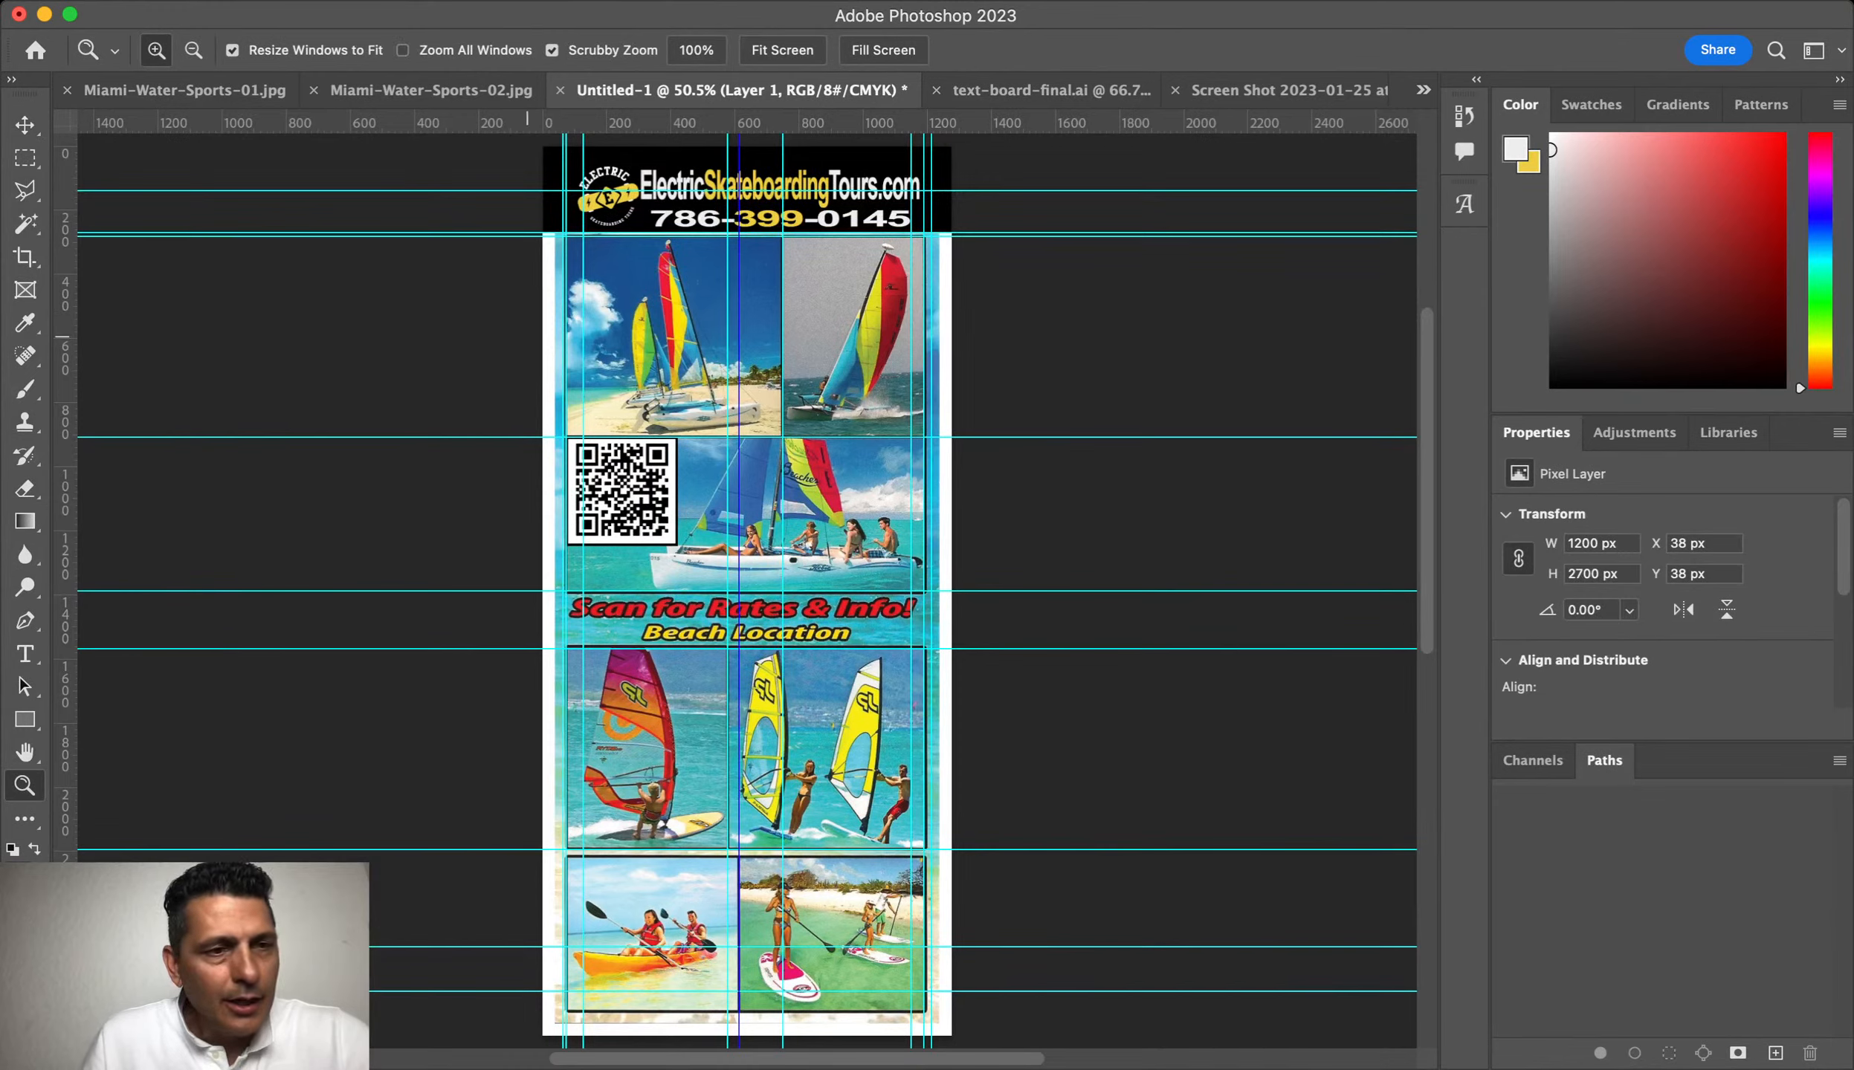
pyautogui.moveTo(766, 366); pyautogui.dragTo(825, 395)
pyautogui.scroll(5, 825, 395)
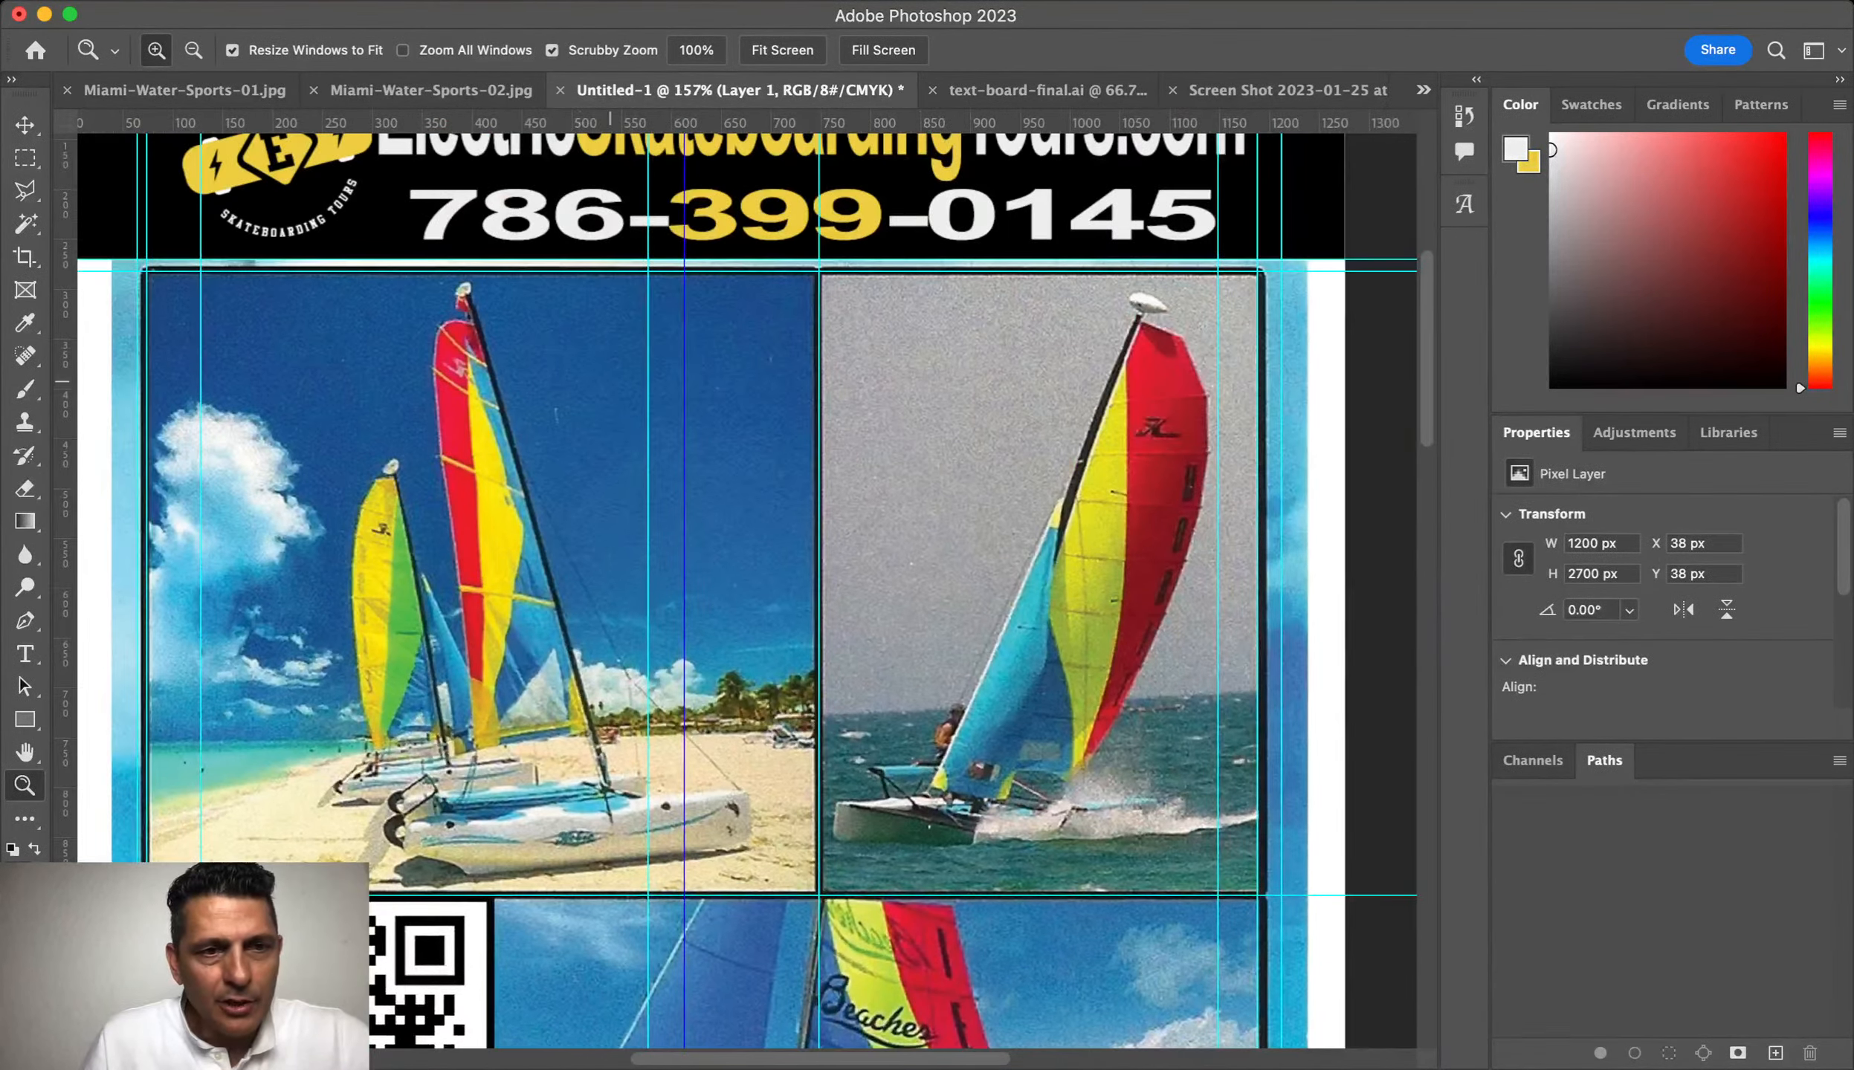
# Step: Copy the left sailboat photo to its own layer named Top-Left
pyautogui.hscroll(-4, 825, 395)
pyautogui.press('m')
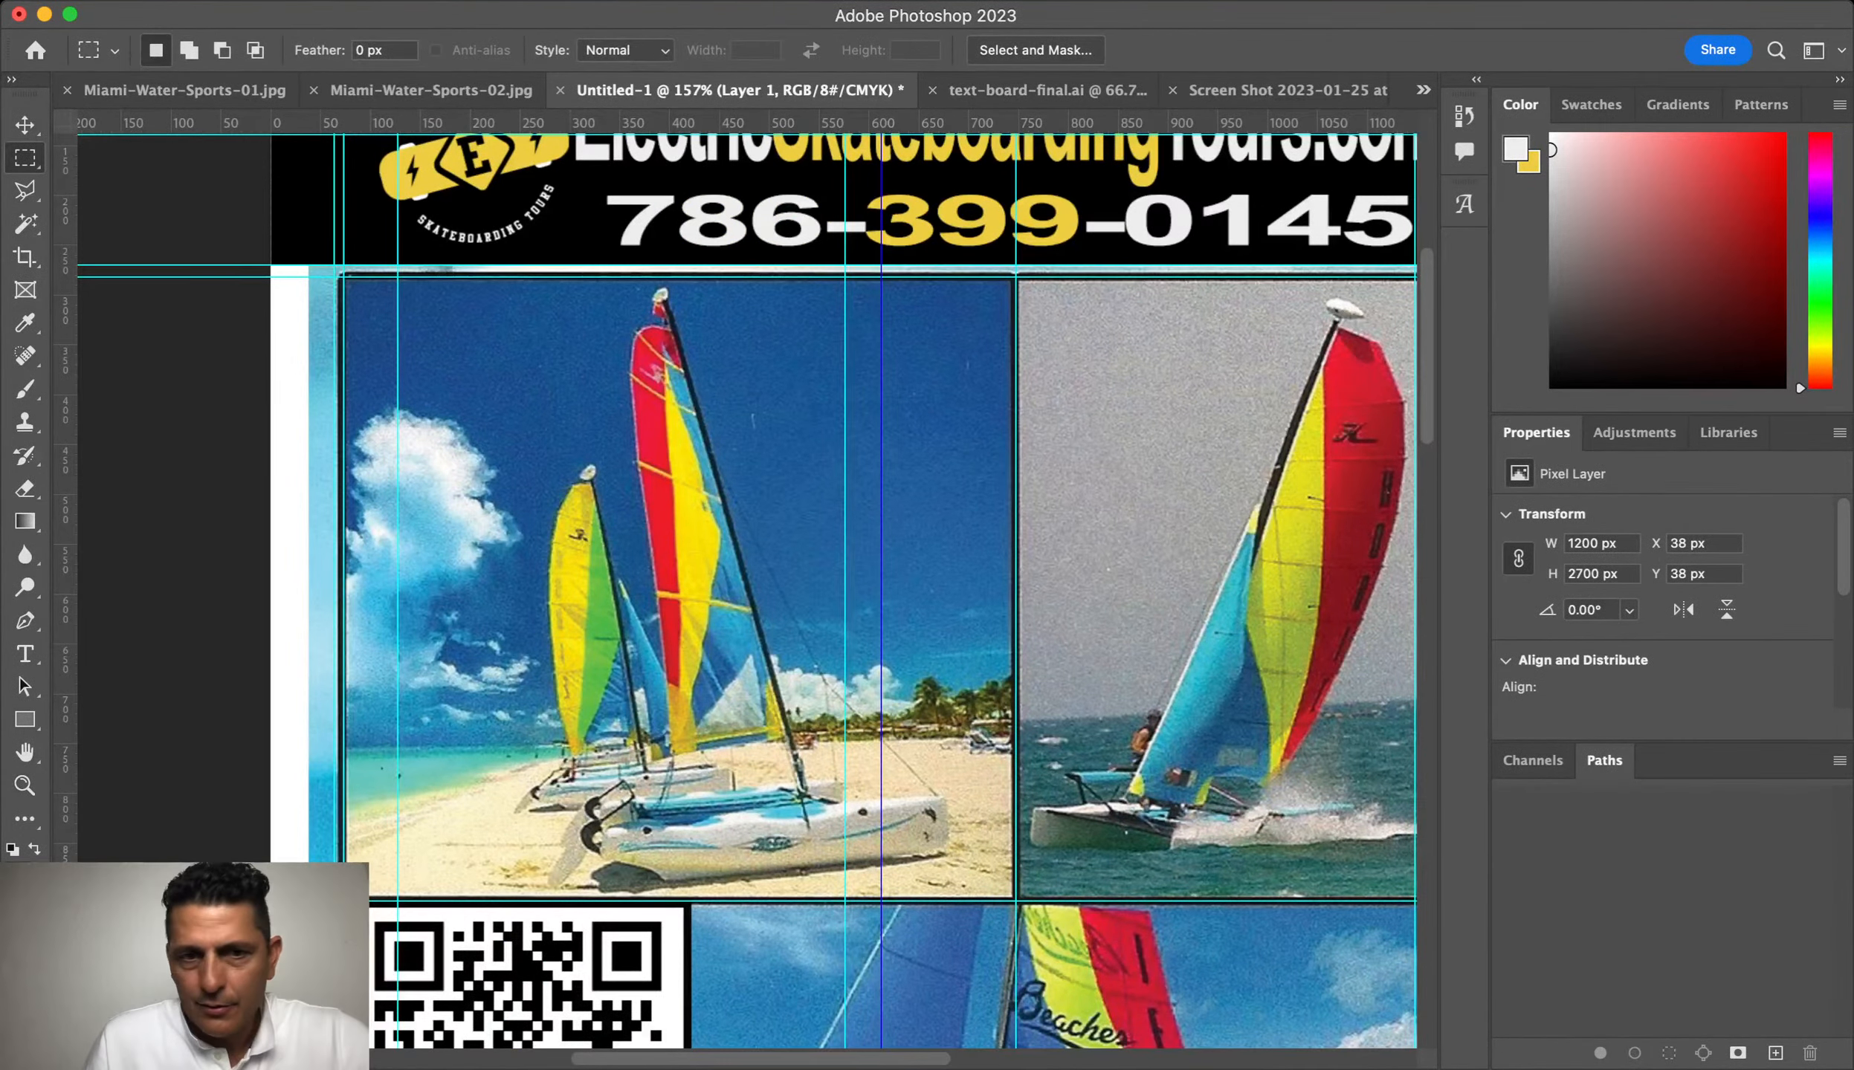
pyautogui.moveTo(342, 277); pyautogui.dragTo(1014, 899)
pyautogui.press('super+j')
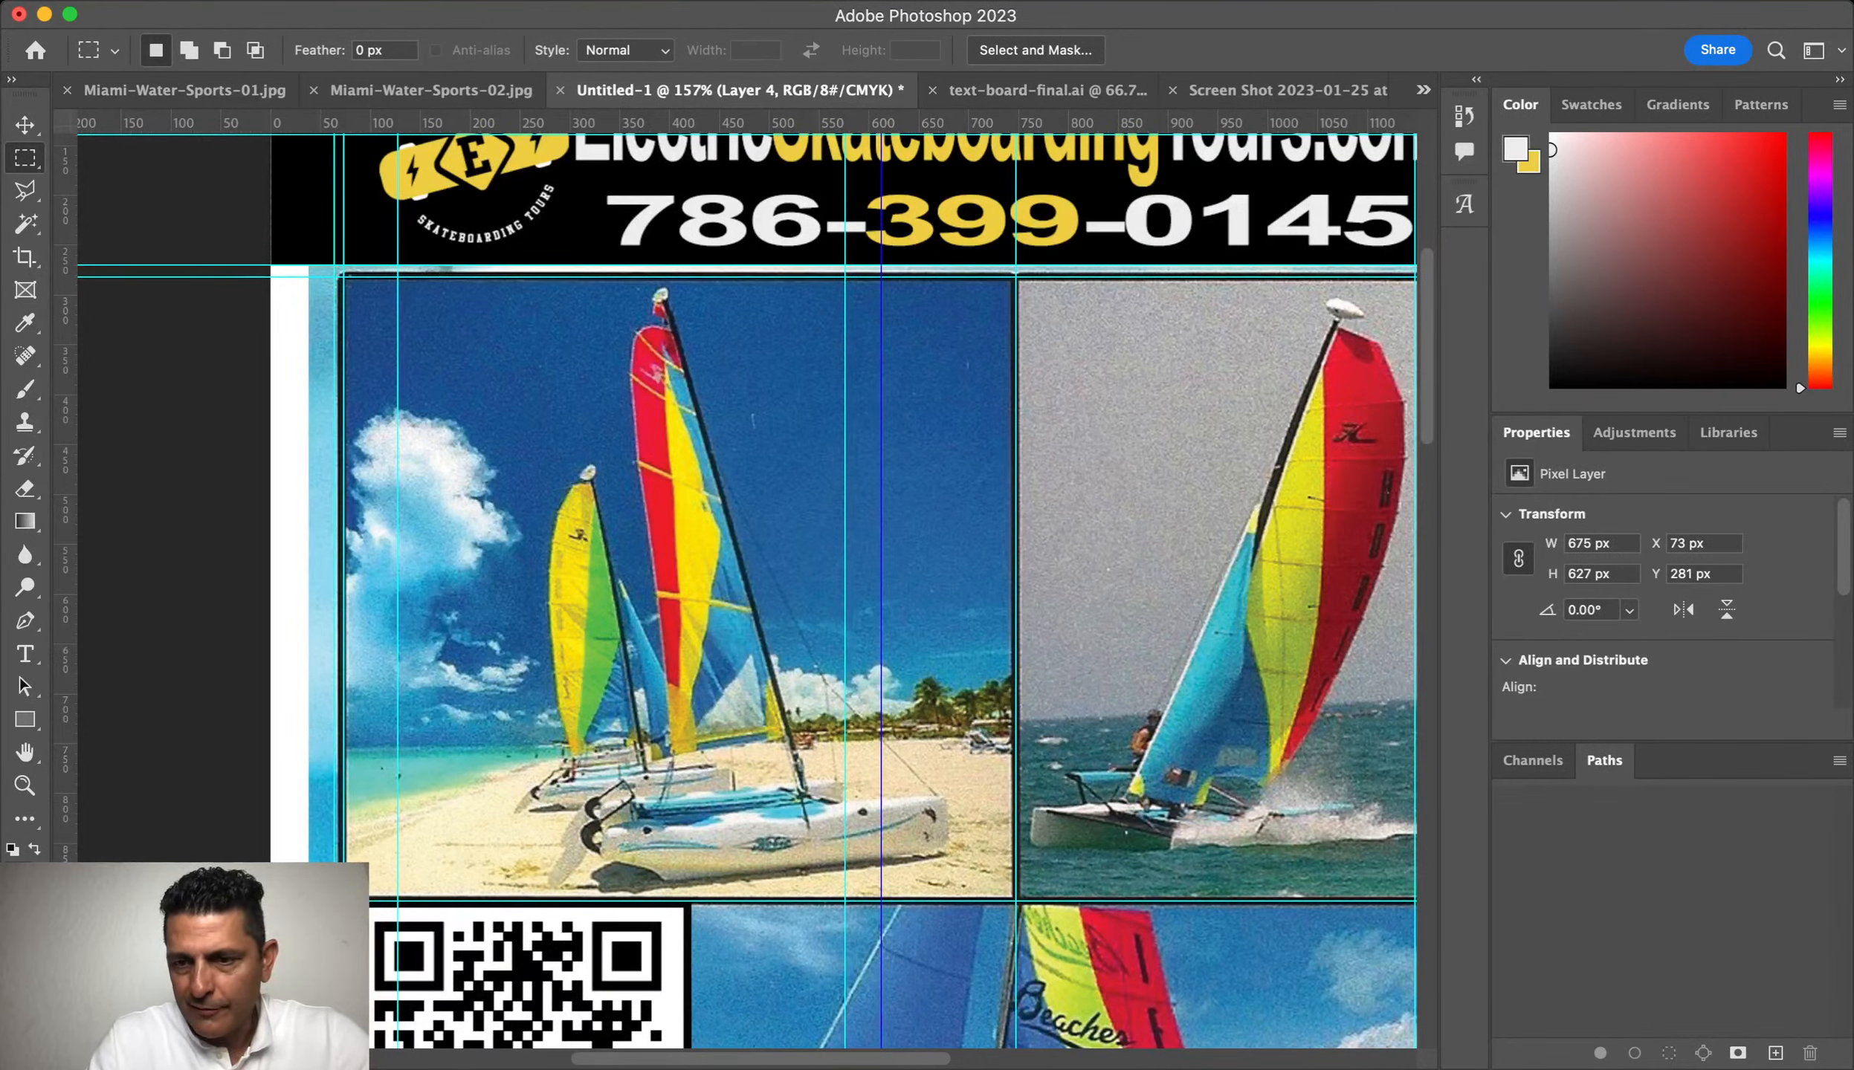
pyautogui.press('Return')
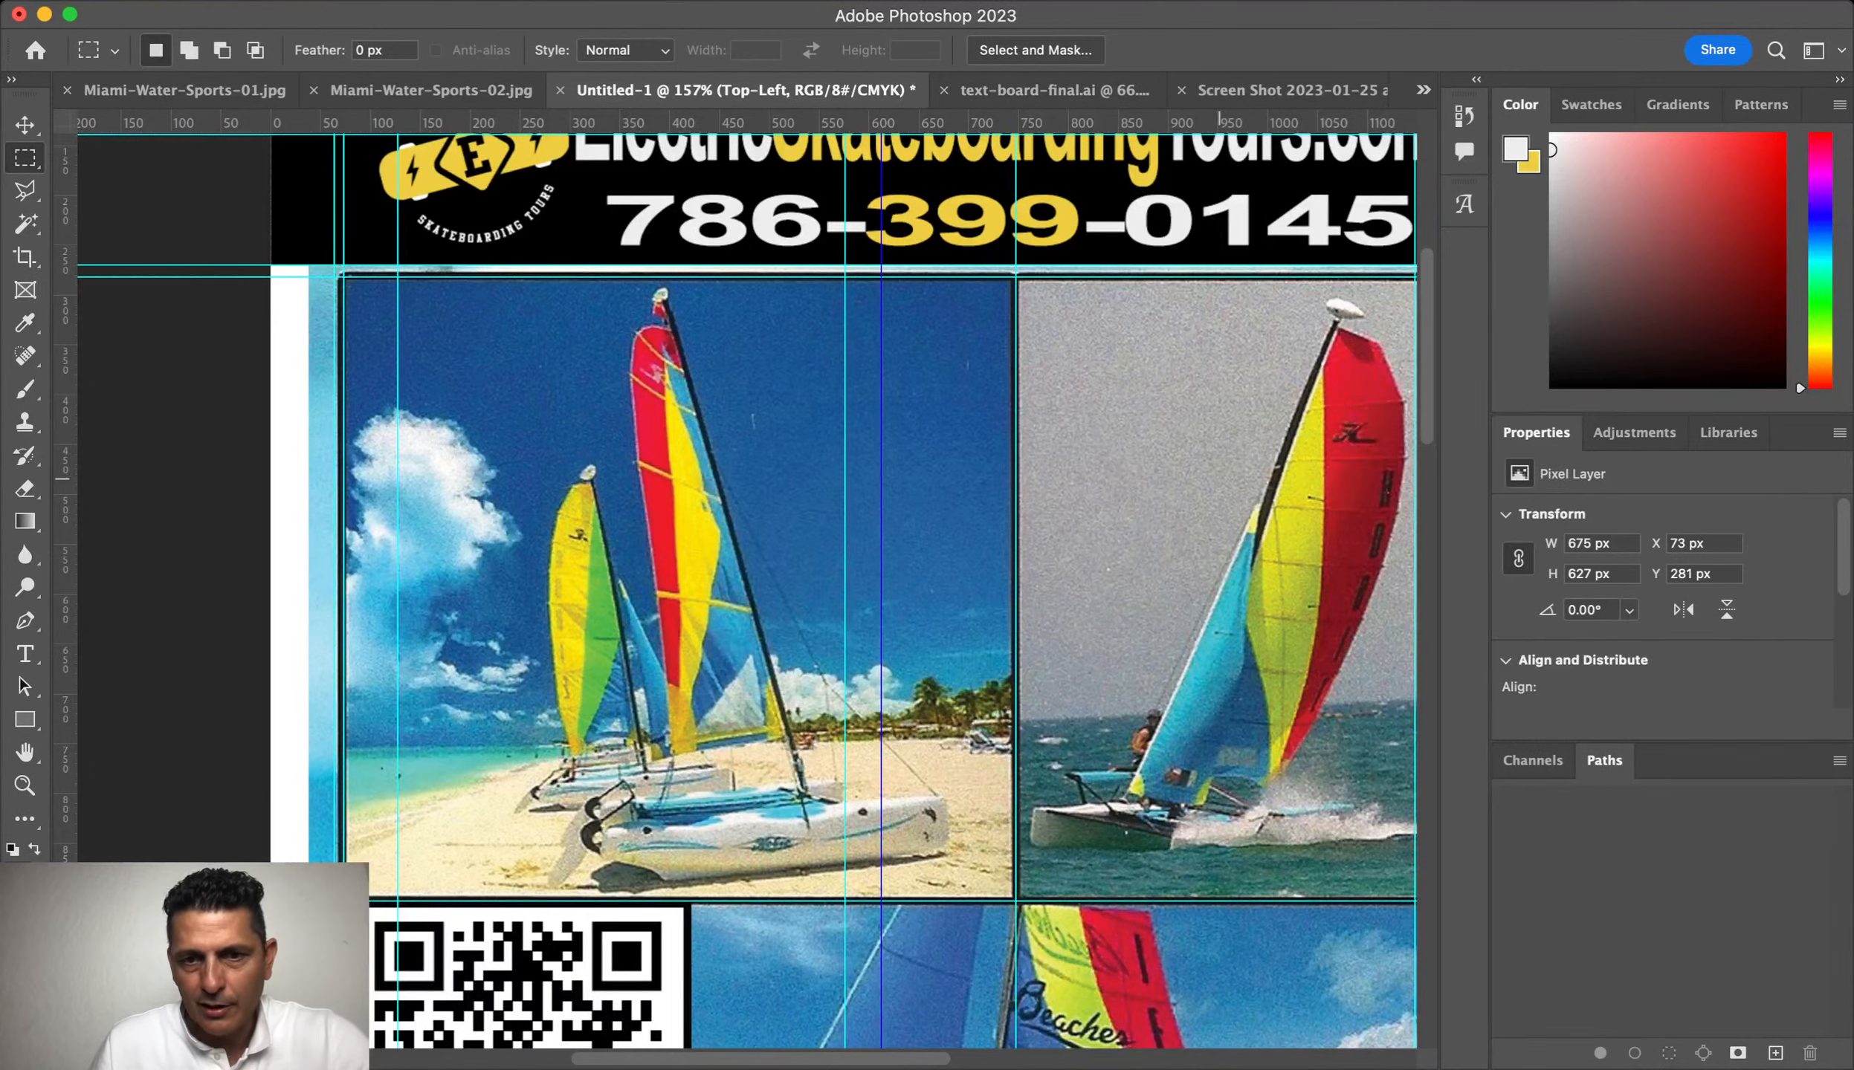
# Step: Copy the right and lower sailboat photos to new layers, naming the lower one Middle-Top
pyautogui.moveTo(1227, 480); pyautogui.dragTo(876, 492)
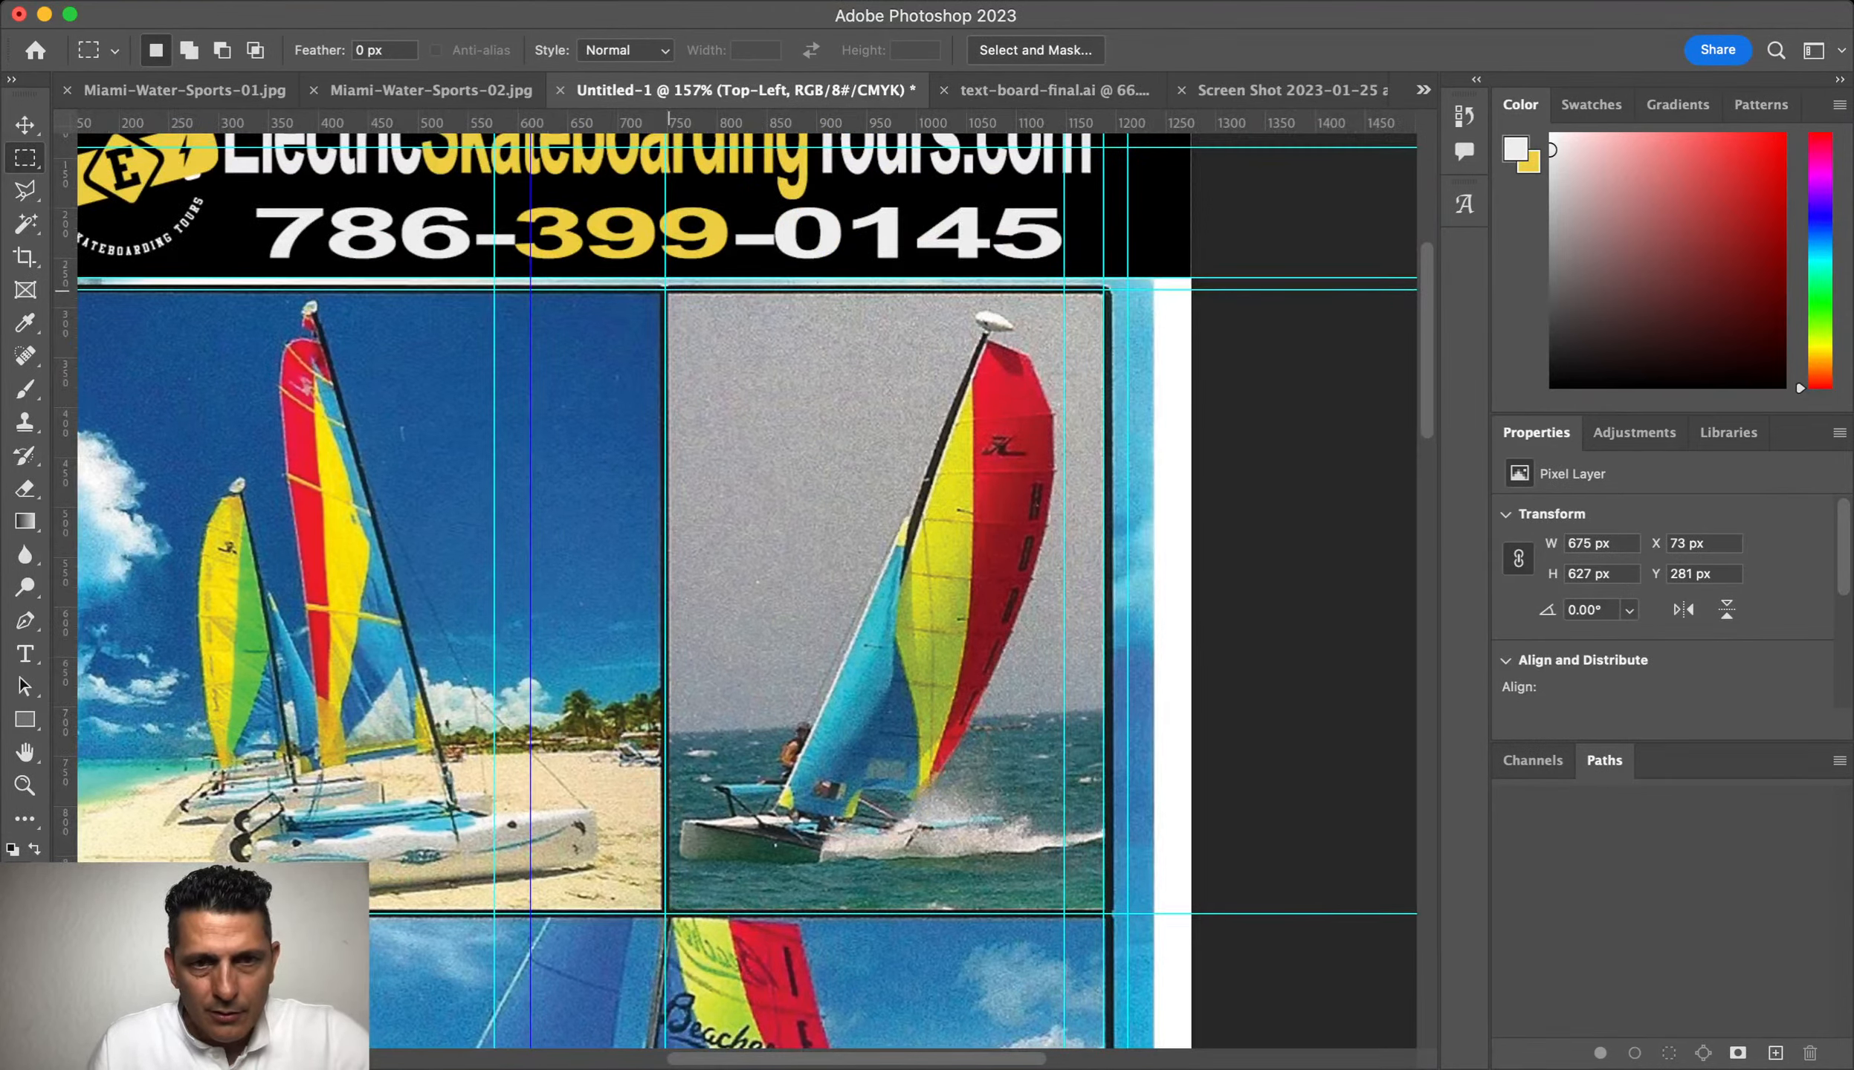
pyautogui.moveTo(669, 290); pyautogui.dragTo(1103, 913)
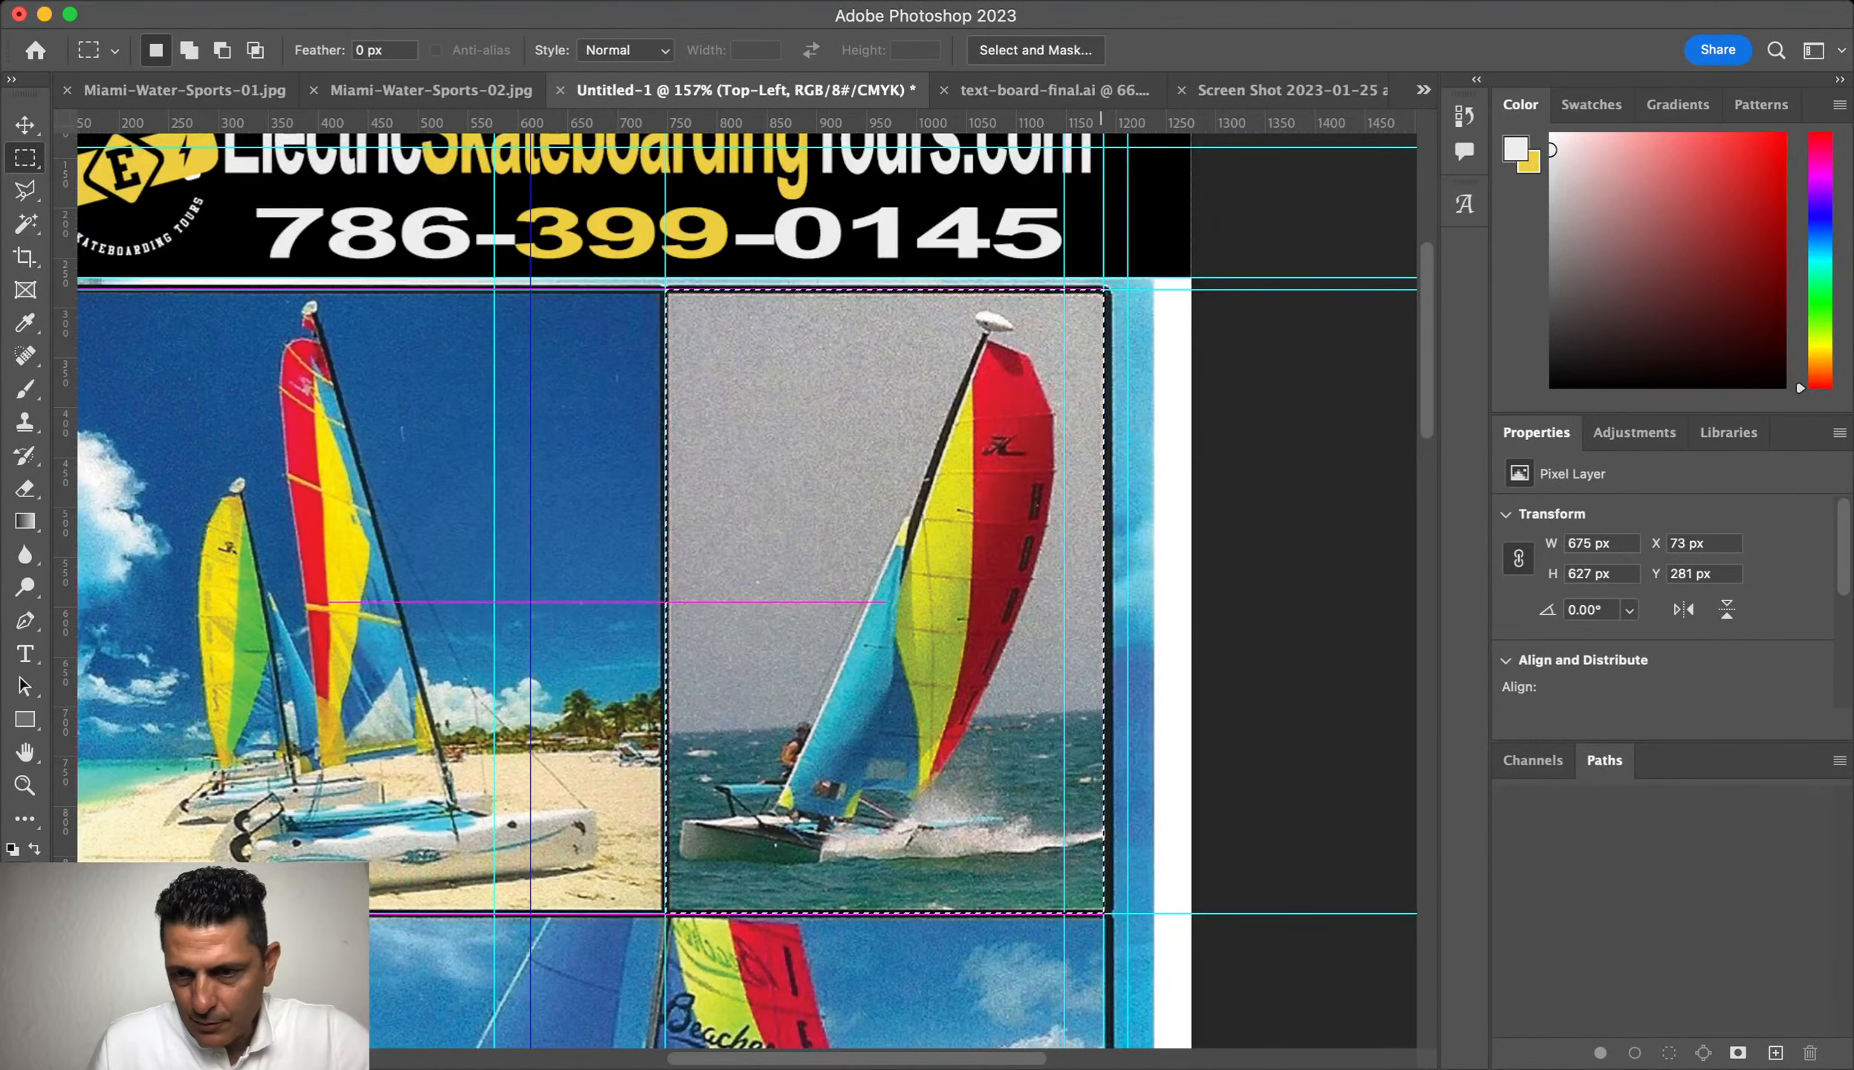
pyautogui.press('super+j')
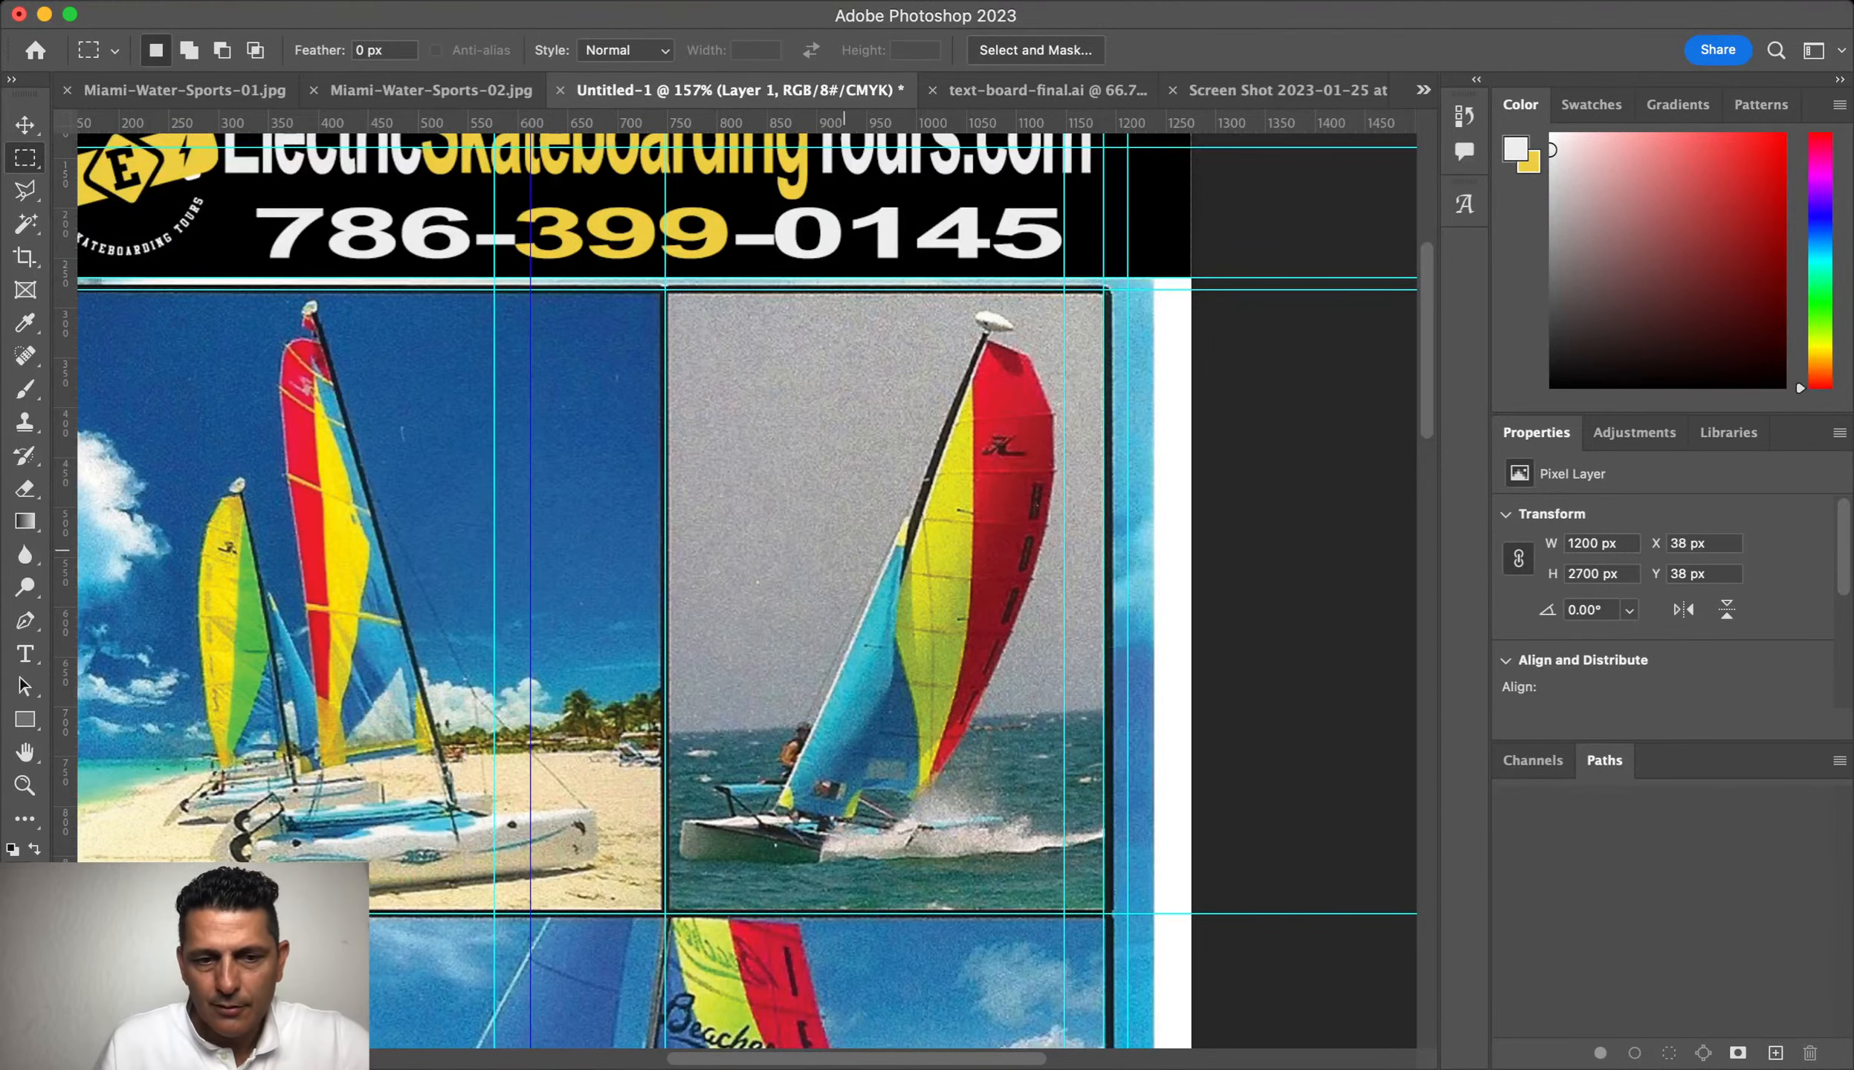
pyautogui.scroll(-10, 735, 551)
pyautogui.hscroll(-6, 743, 587)
pyautogui.scroll(1, 744, 588)
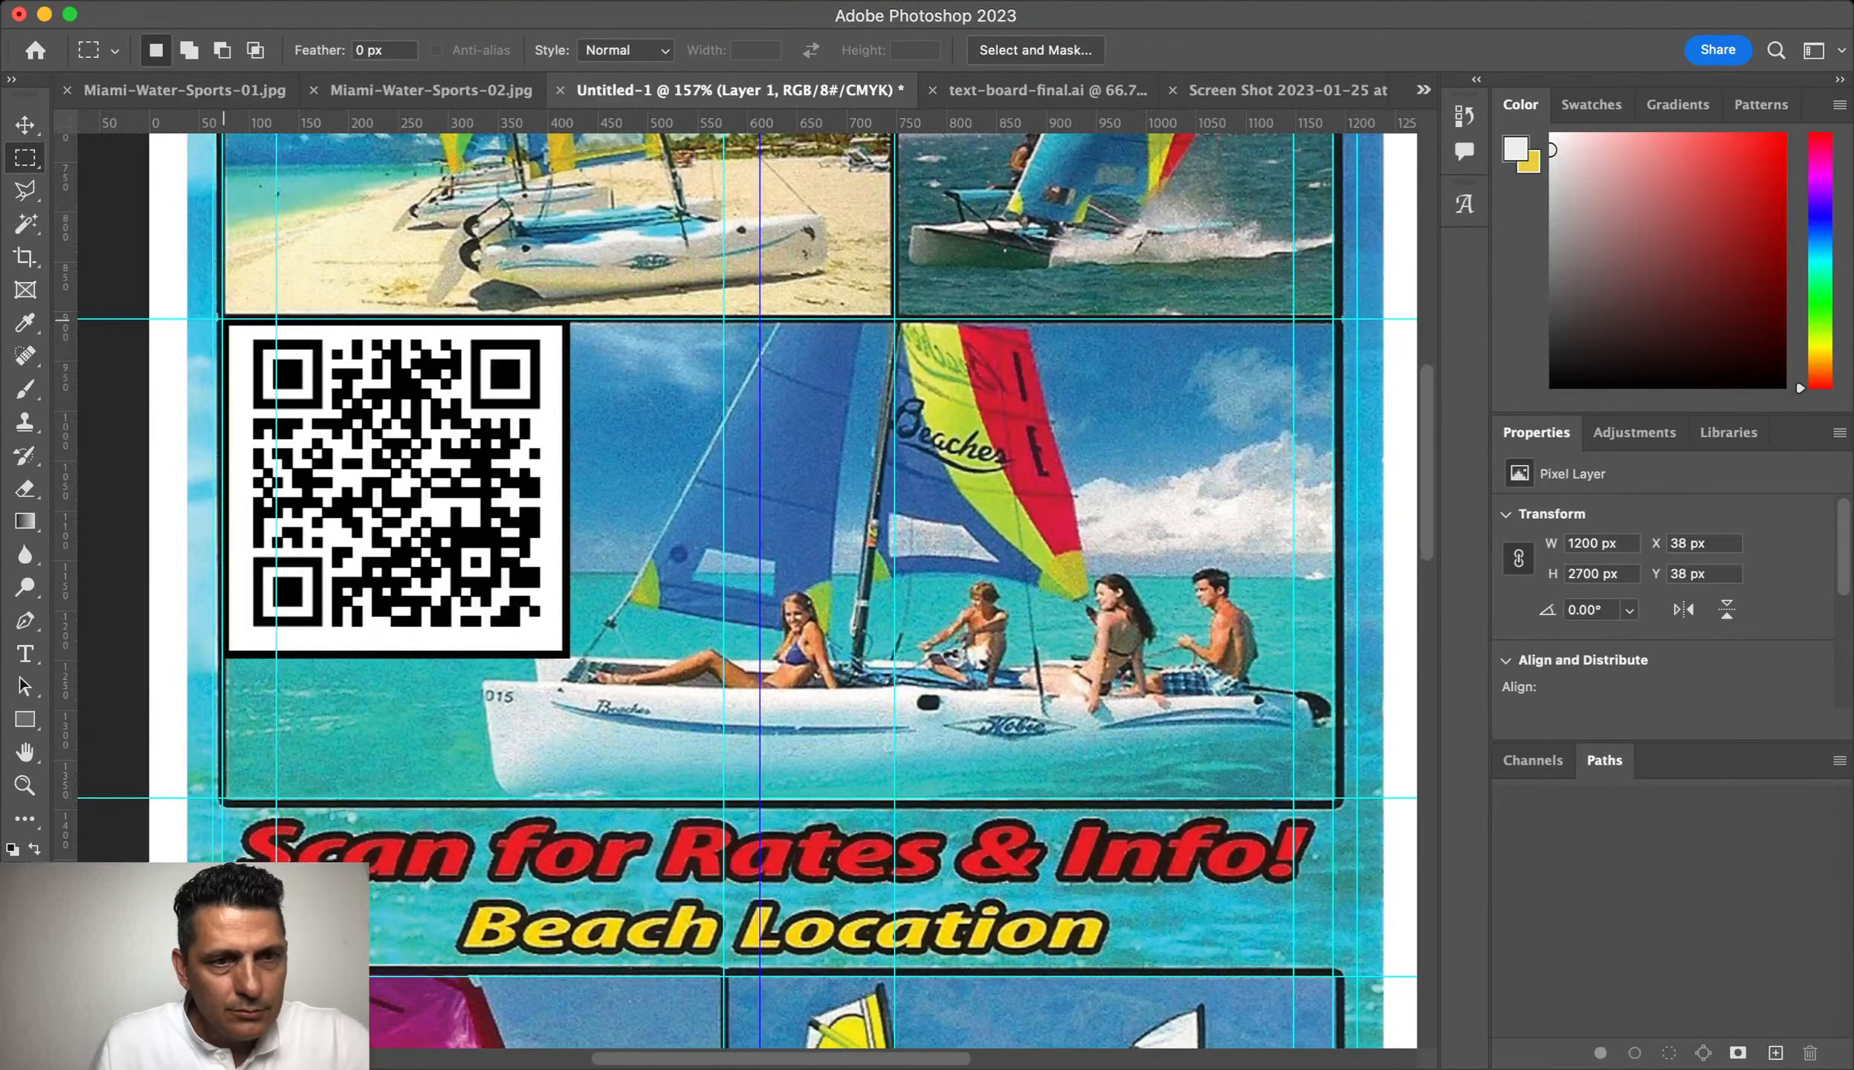
pyautogui.moveTo(225, 319); pyautogui.dragTo(1334, 798)
pyautogui.press('super+j')
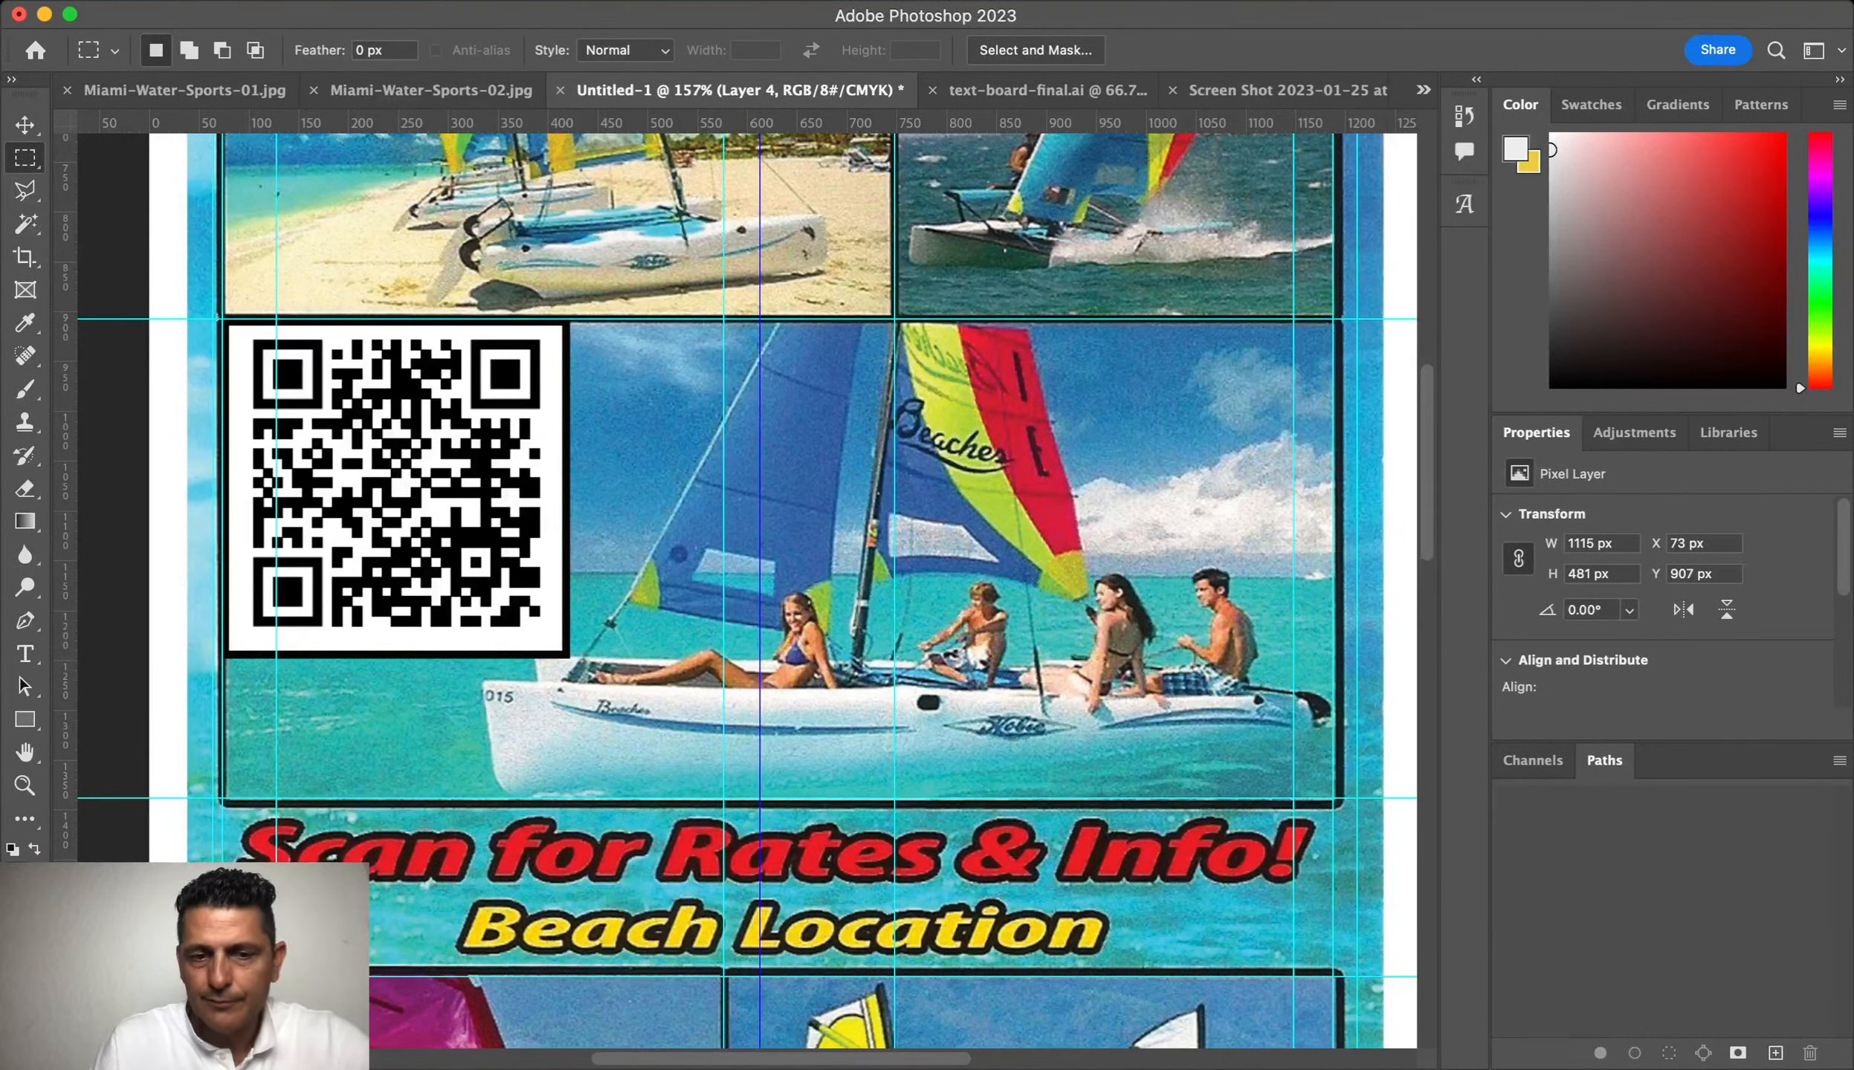
pyautogui.press('Return')
# Step: Copy both windsurfing photos to their own layers, naming the left one MidLow-left
pyautogui.scroll(-12, 1368, 624)
pyautogui.scroll(3, 1369, 624)
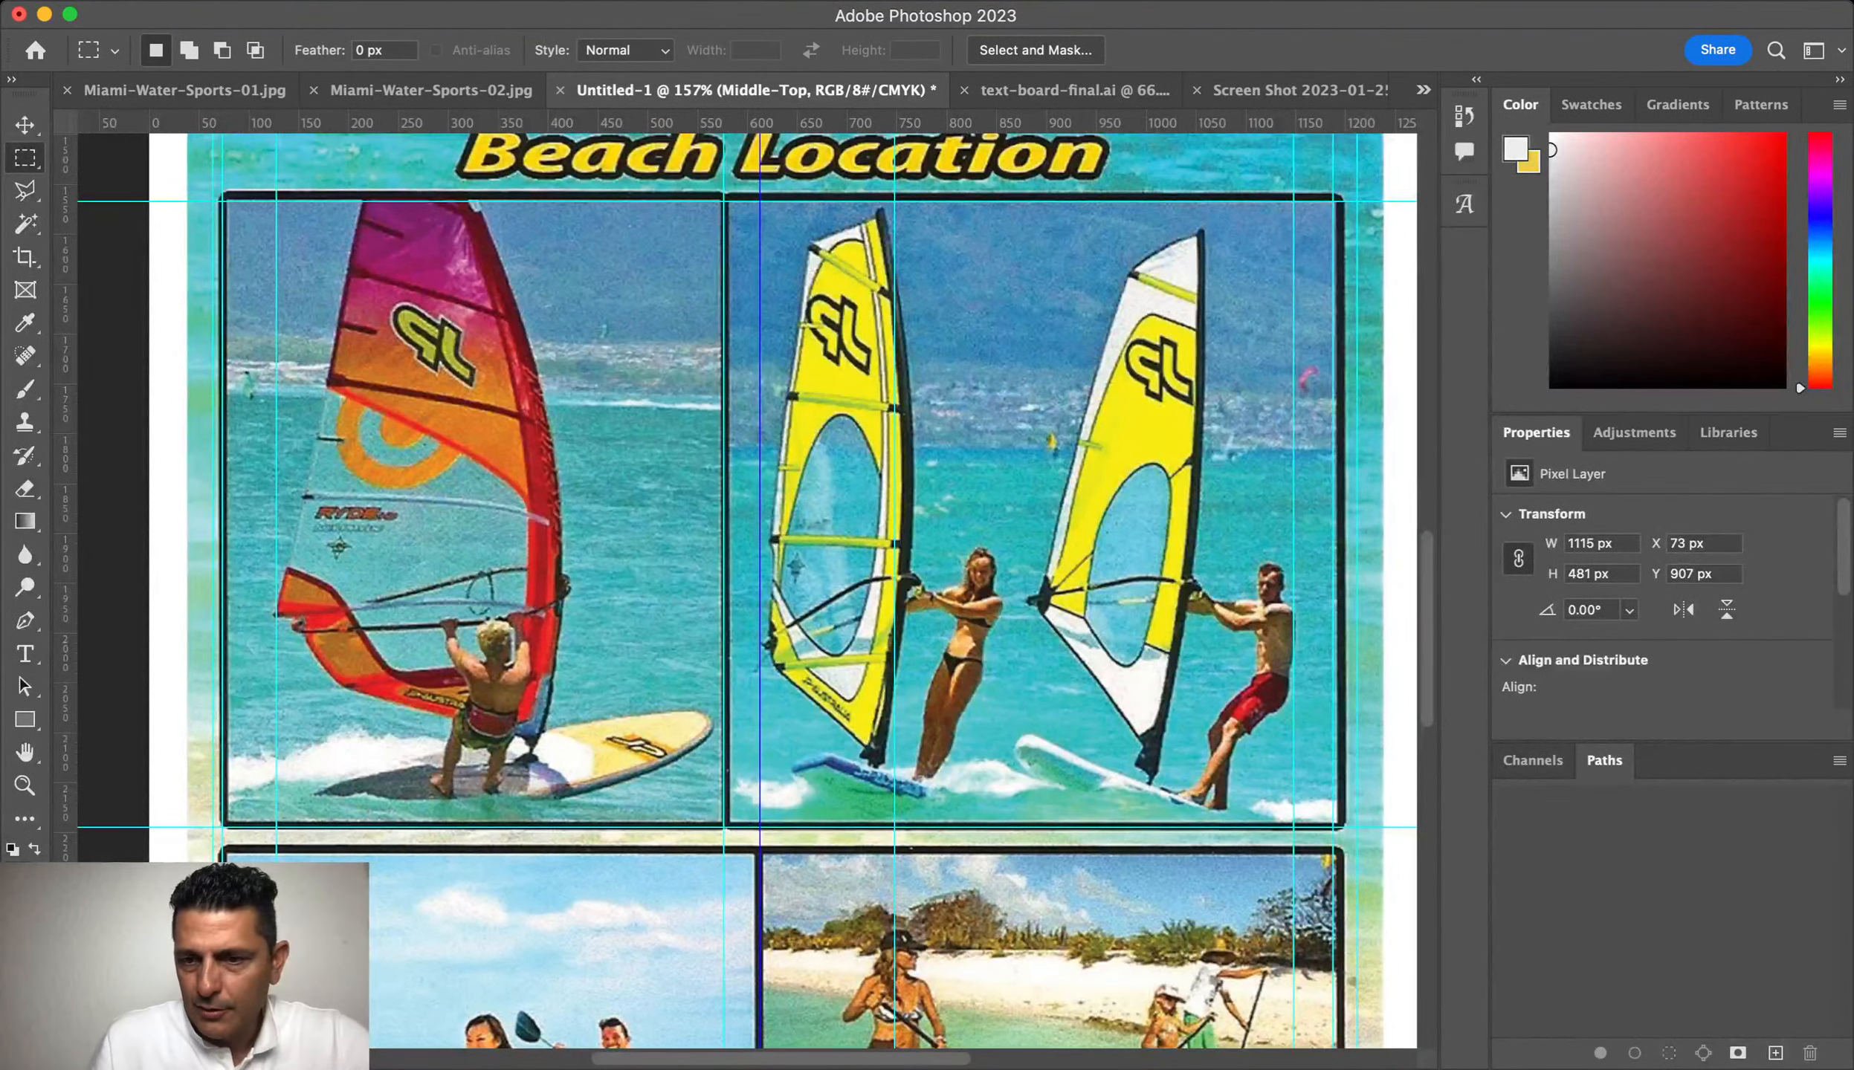
pyautogui.hotkey('alt', '[')
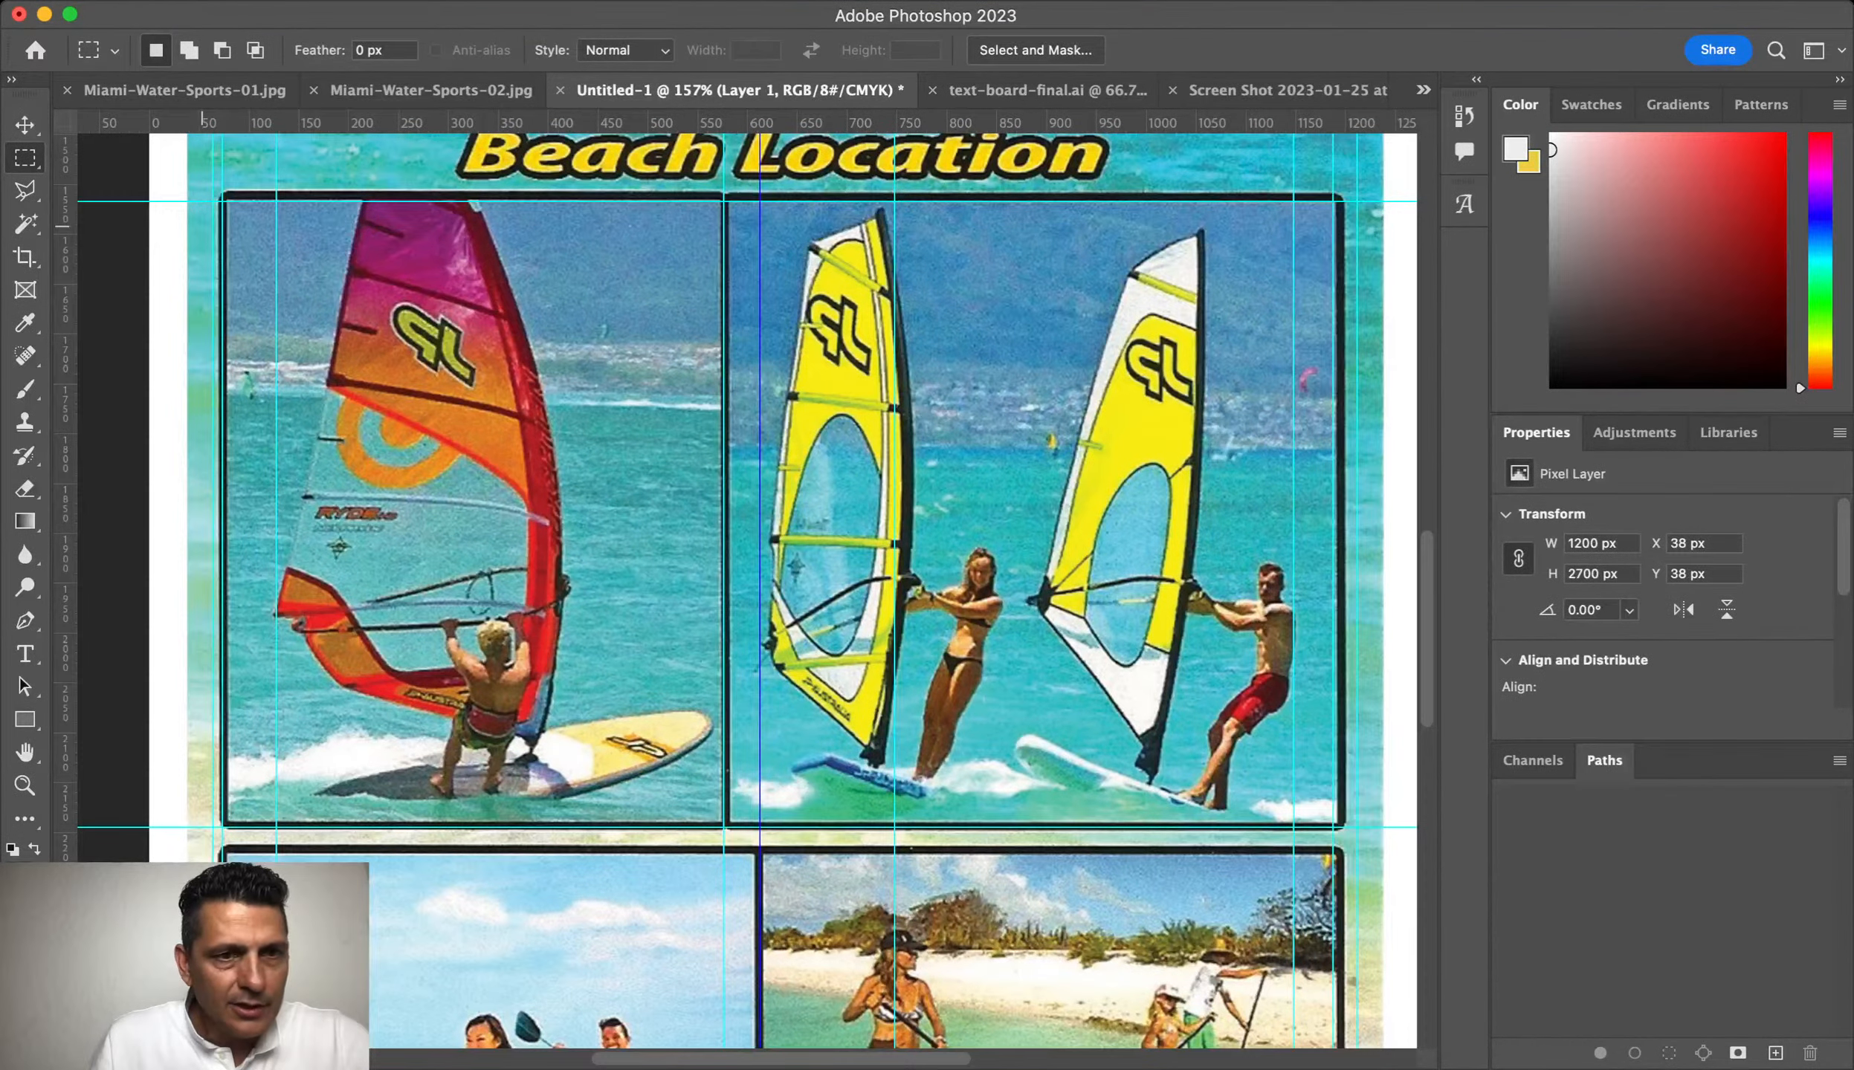
pyautogui.moveTo(224, 200); pyautogui.dragTo(718, 824)
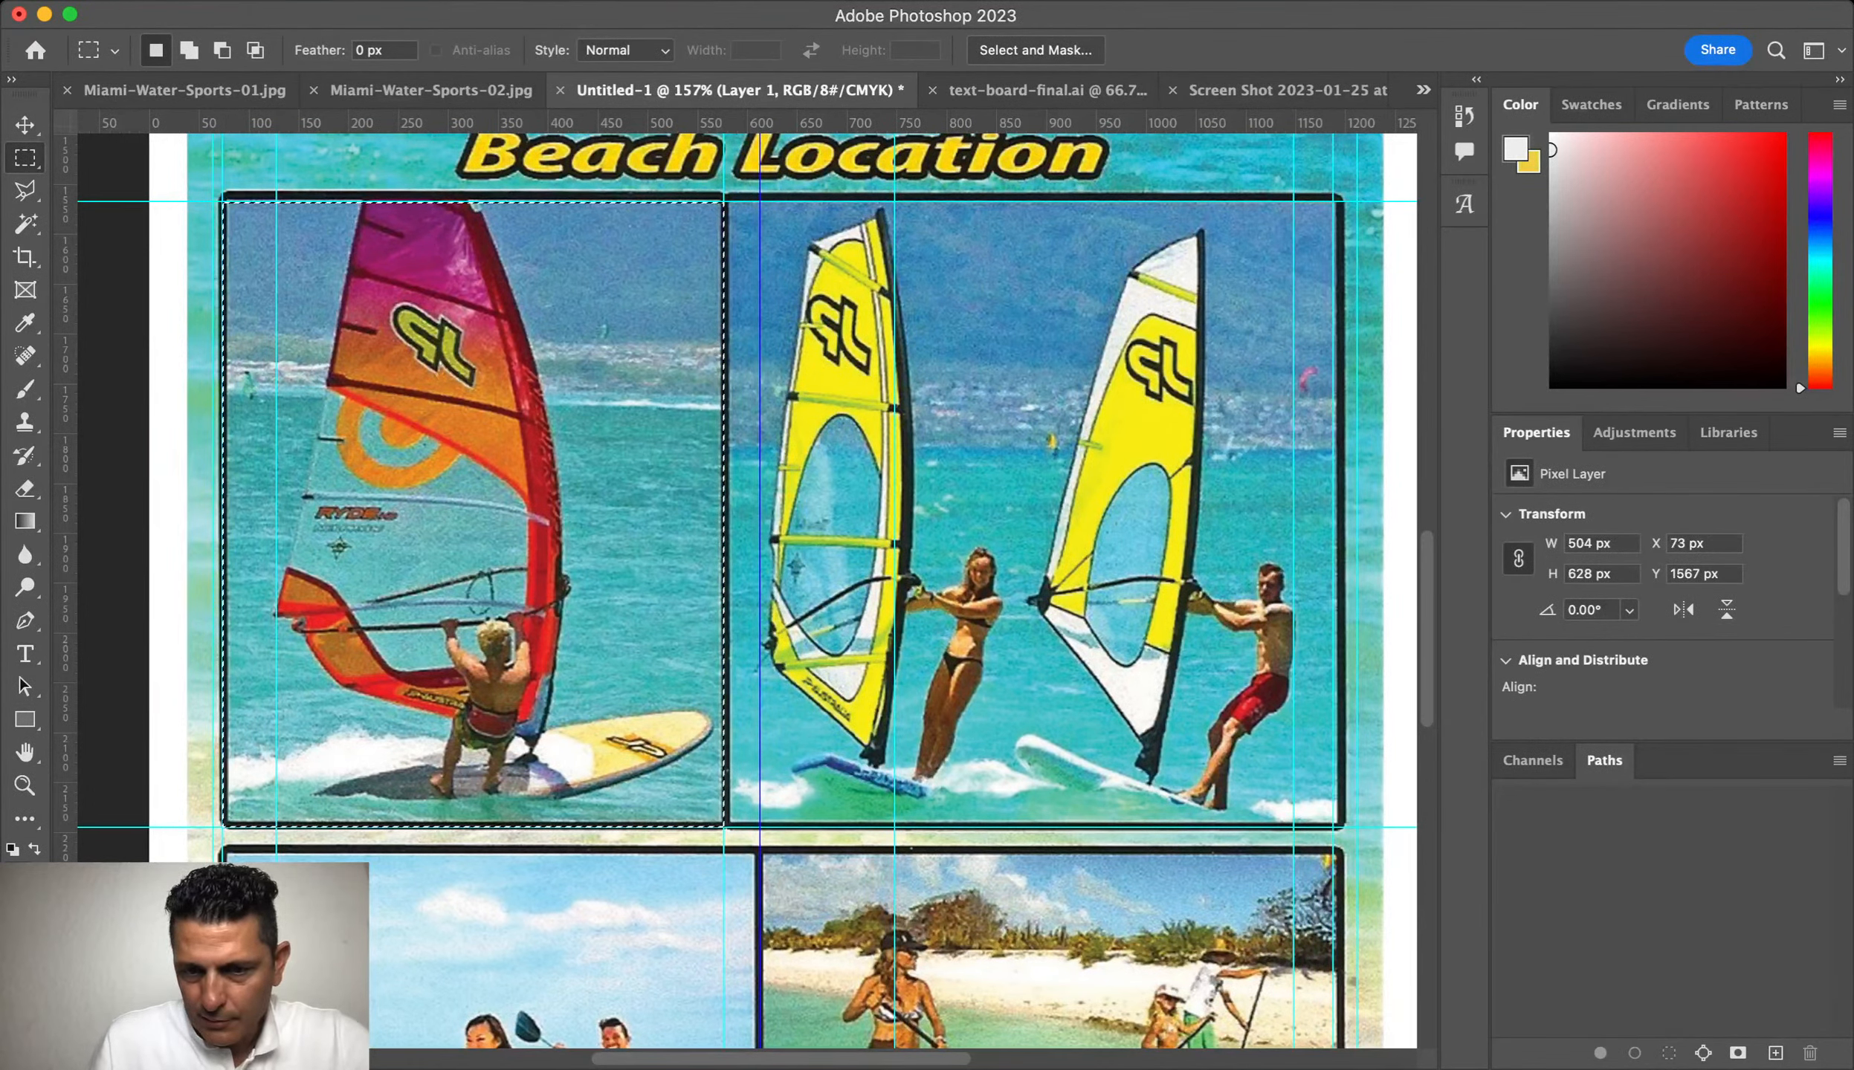
pyautogui.hotkey('ctrl', 'j')
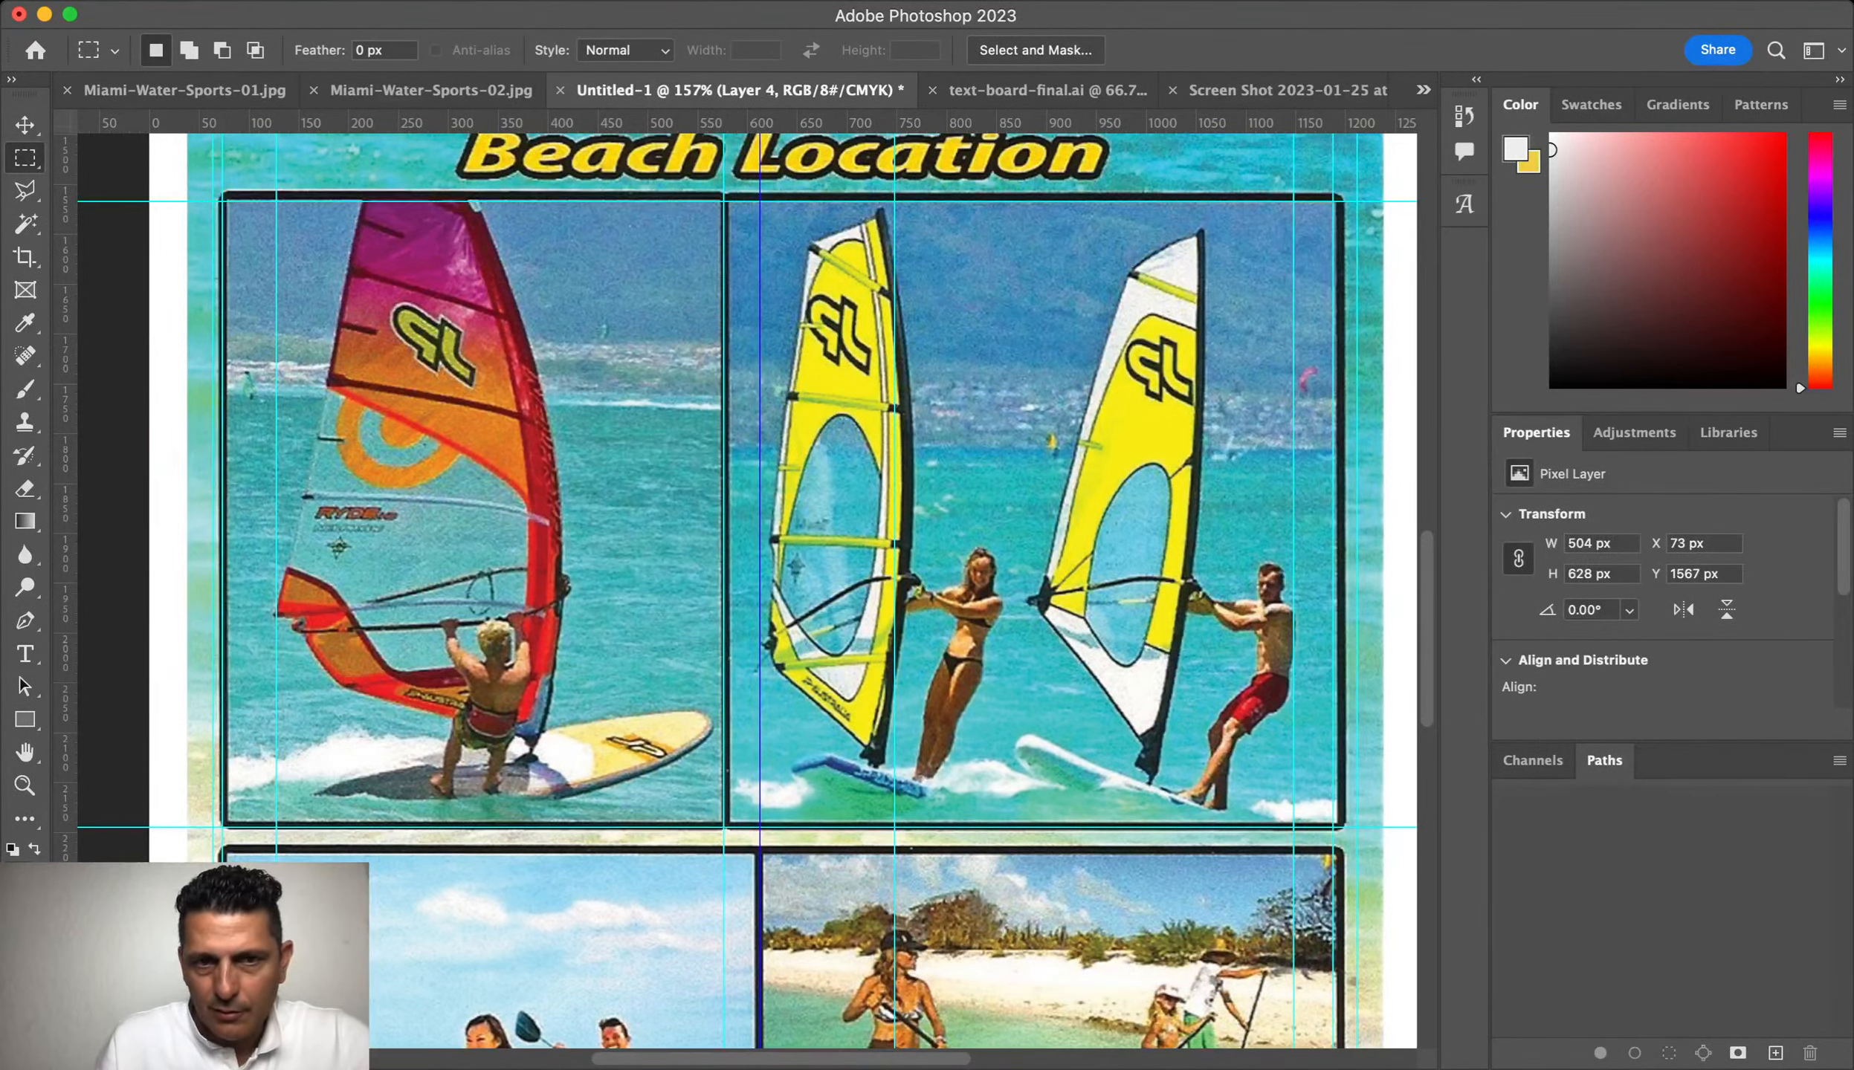
pyautogui.moveTo(729, 201); pyautogui.dragTo(1337, 820)
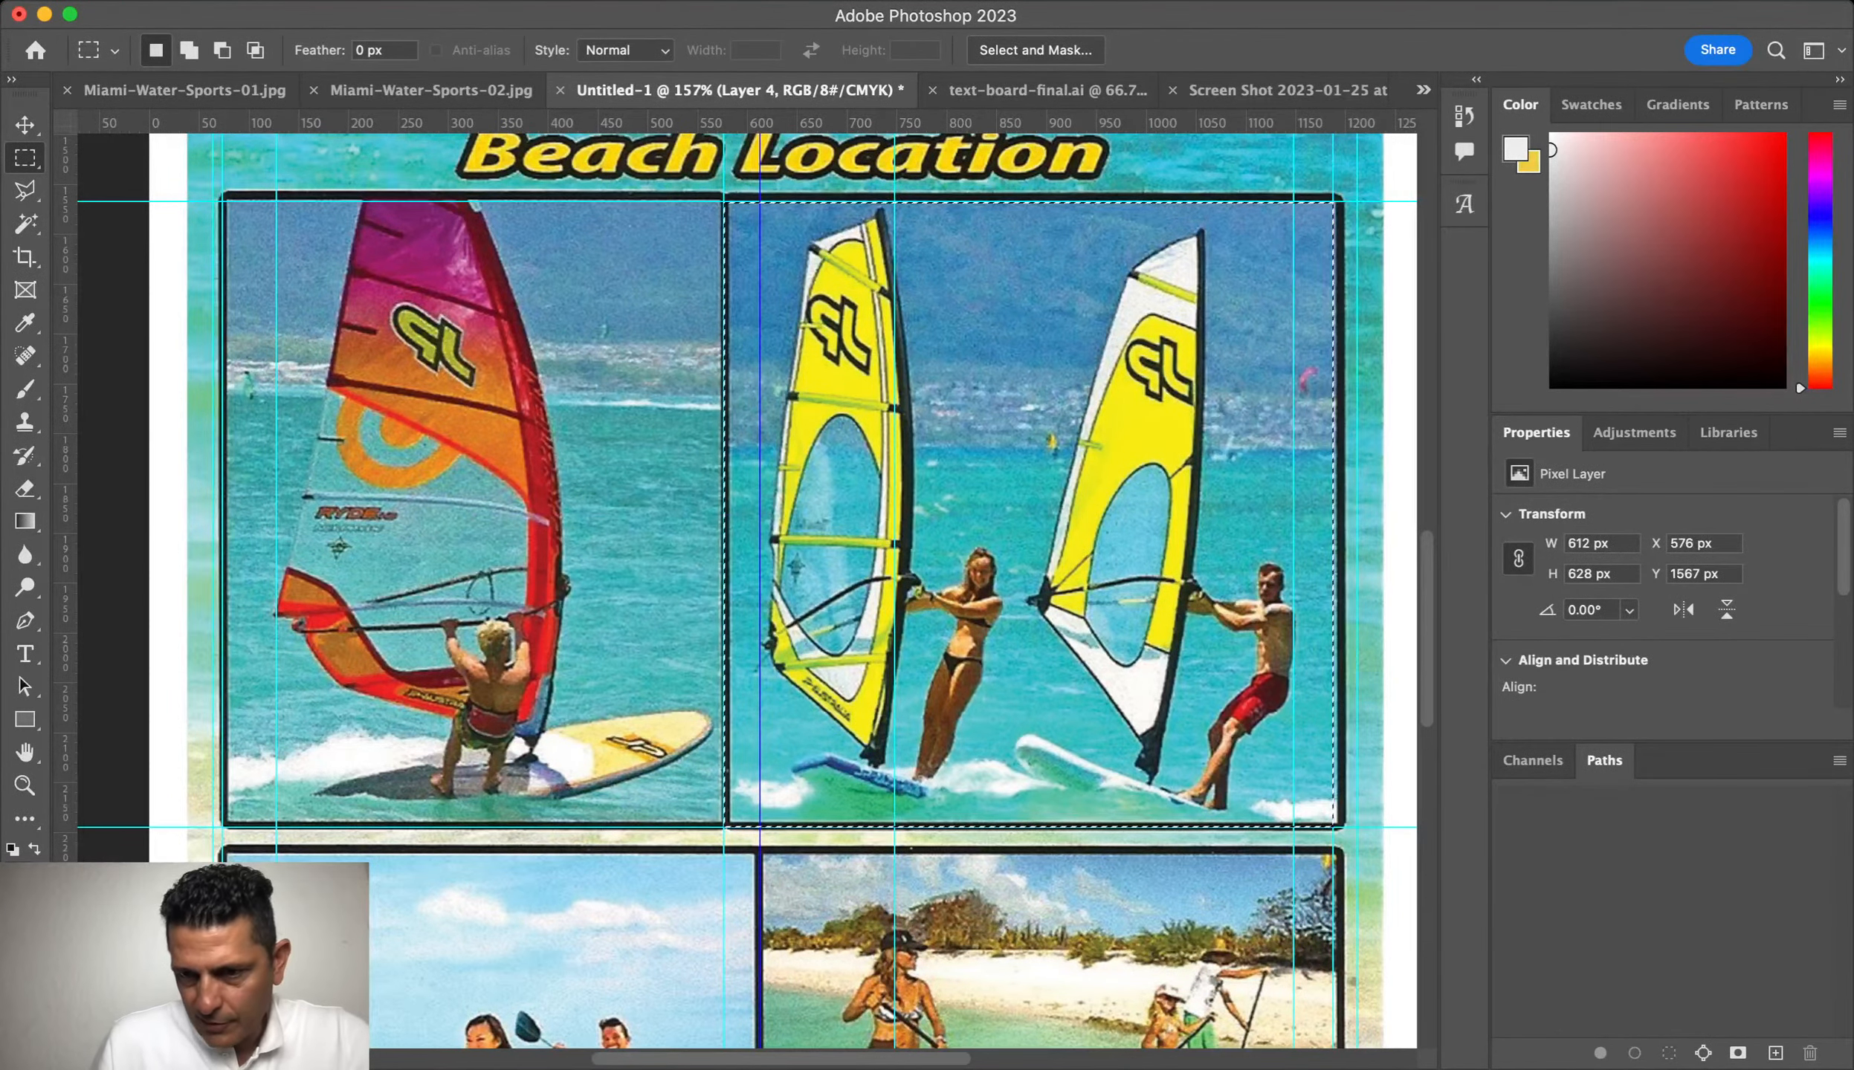
pyautogui.hotkey('ctrl', 'j')
pyautogui.hotkey('alt', ']')
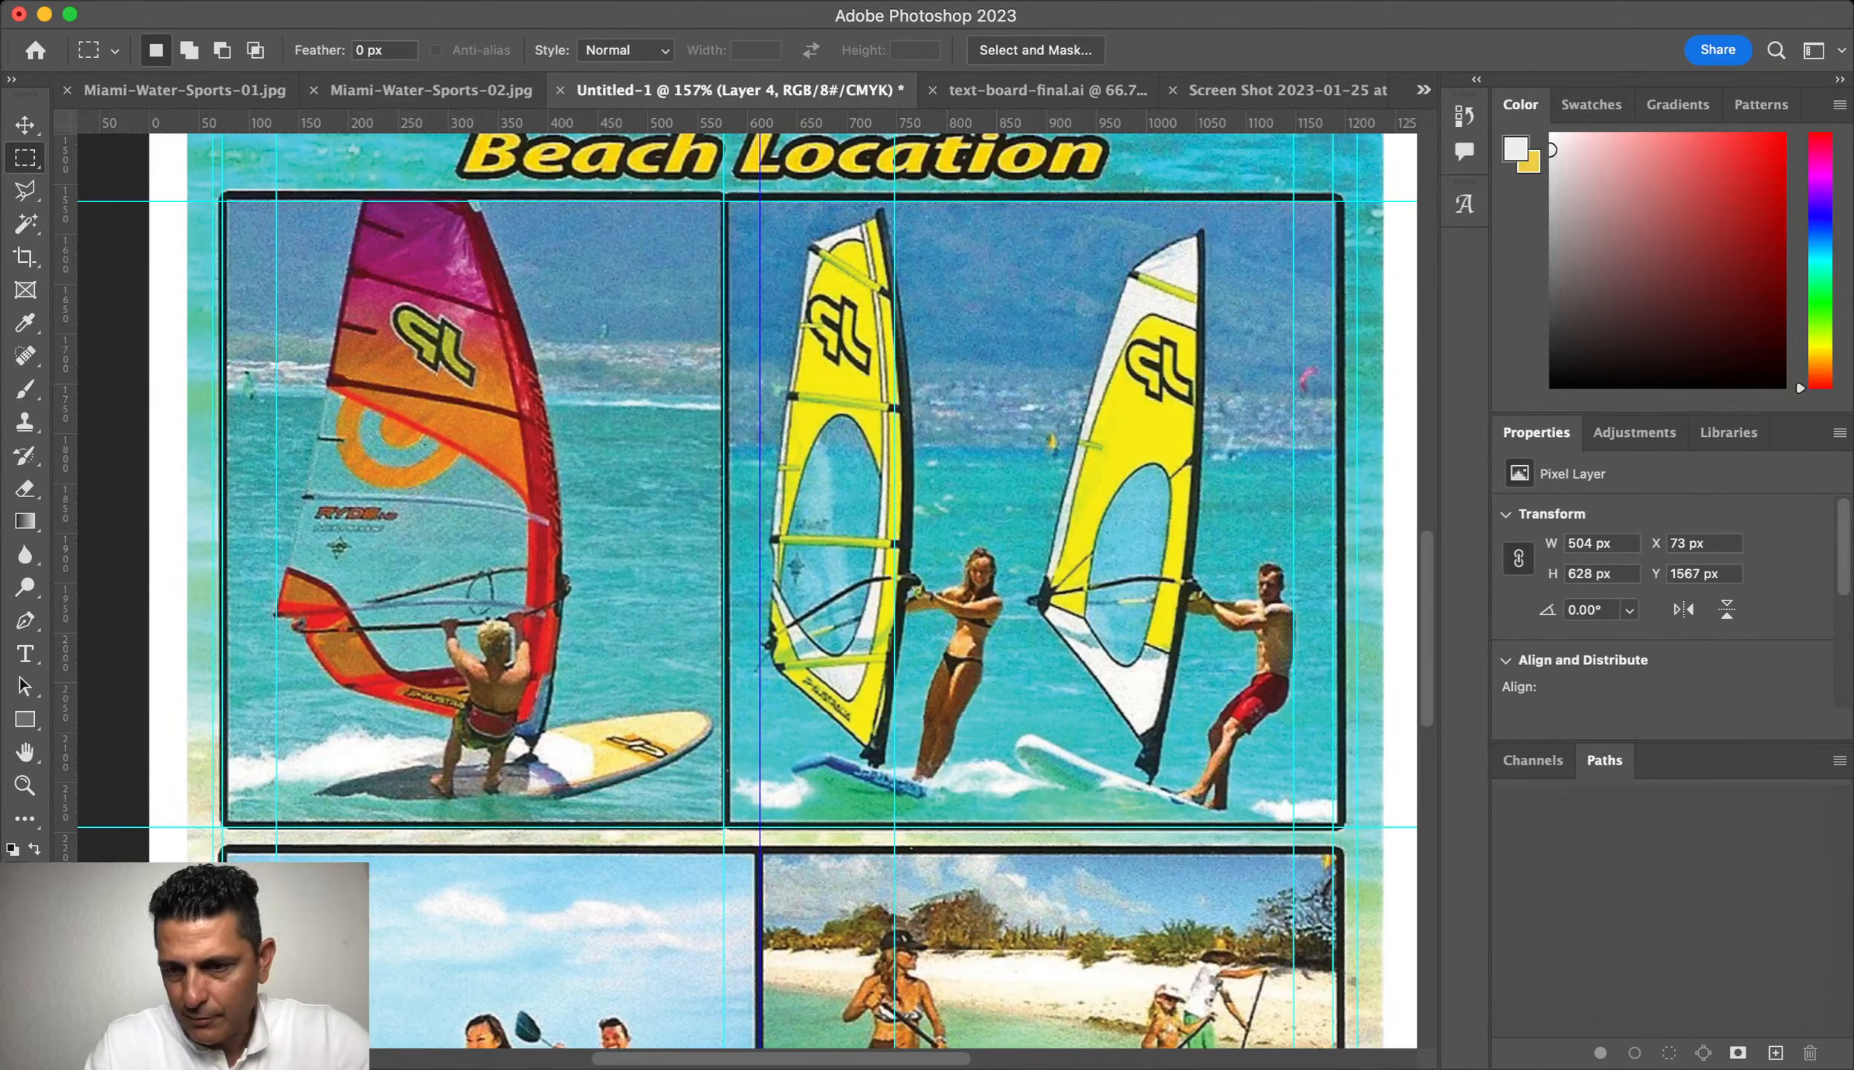
pyautogui.press('Return')
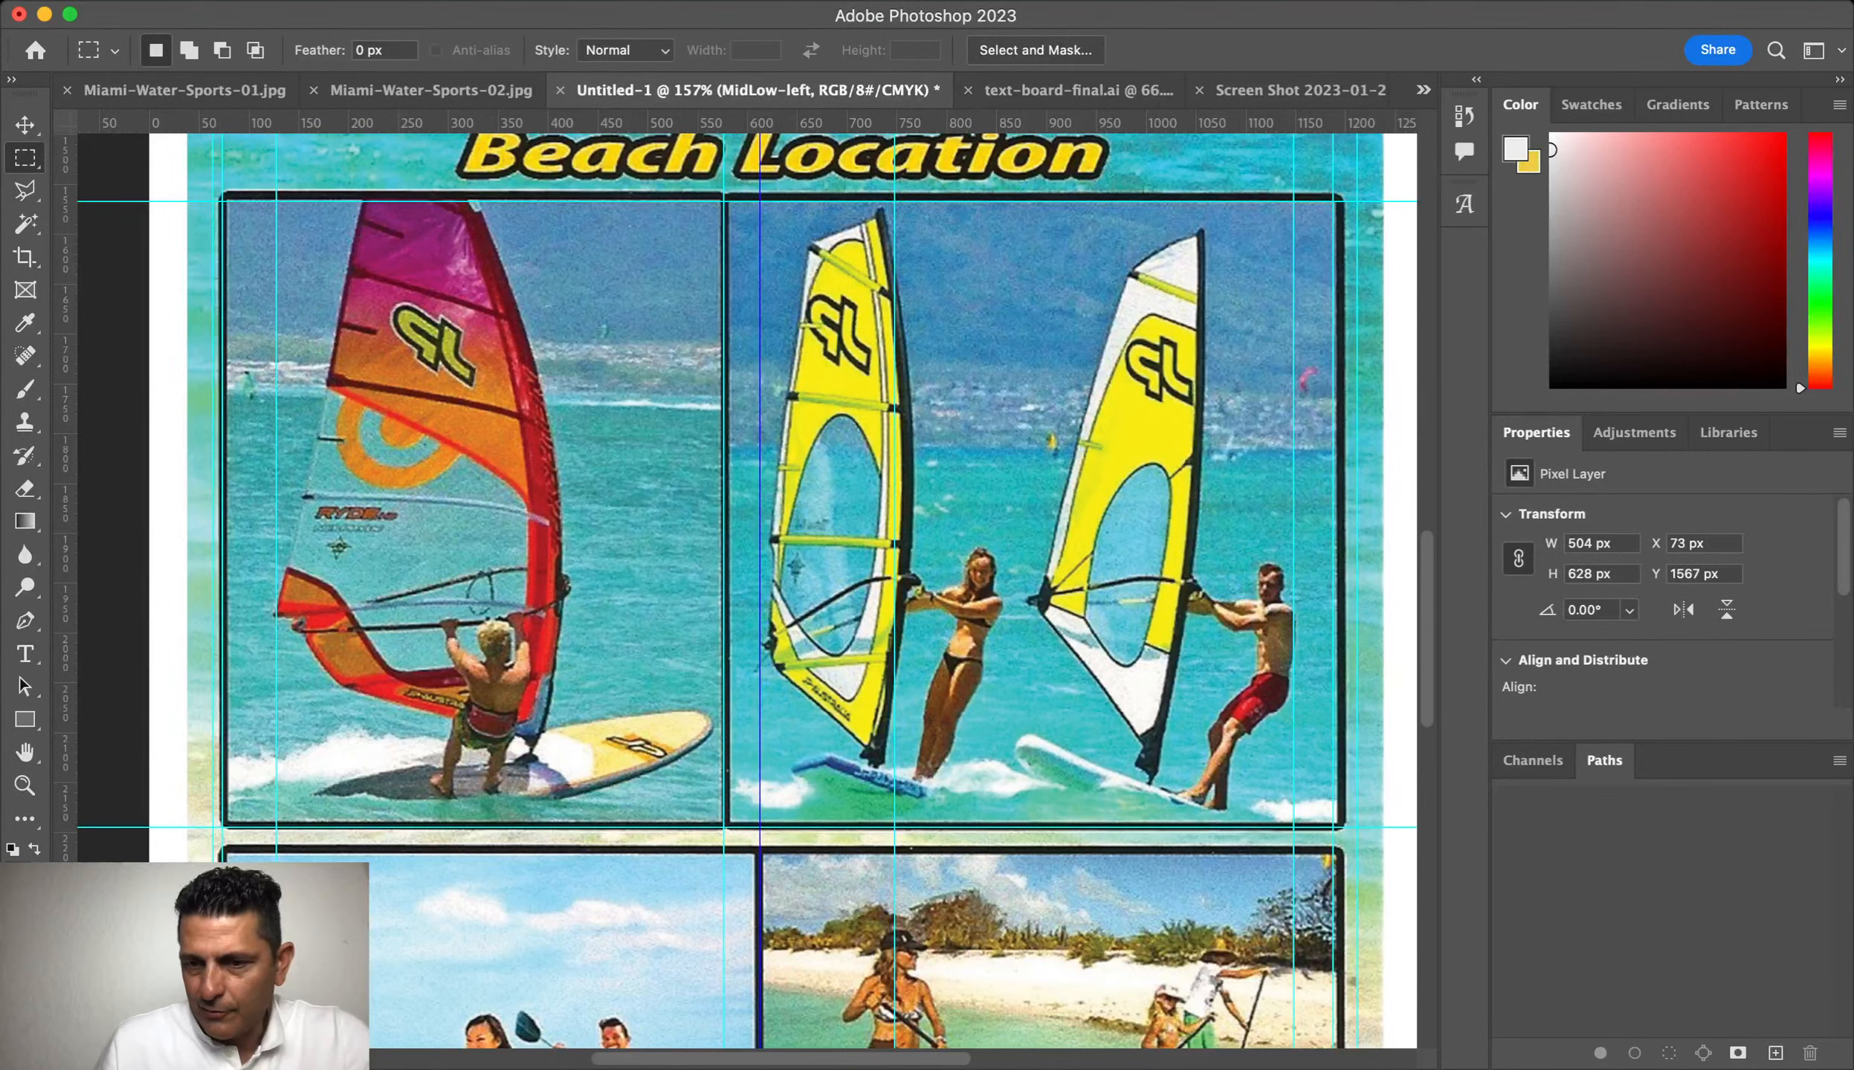
pyautogui.hotkey('alt', ']')
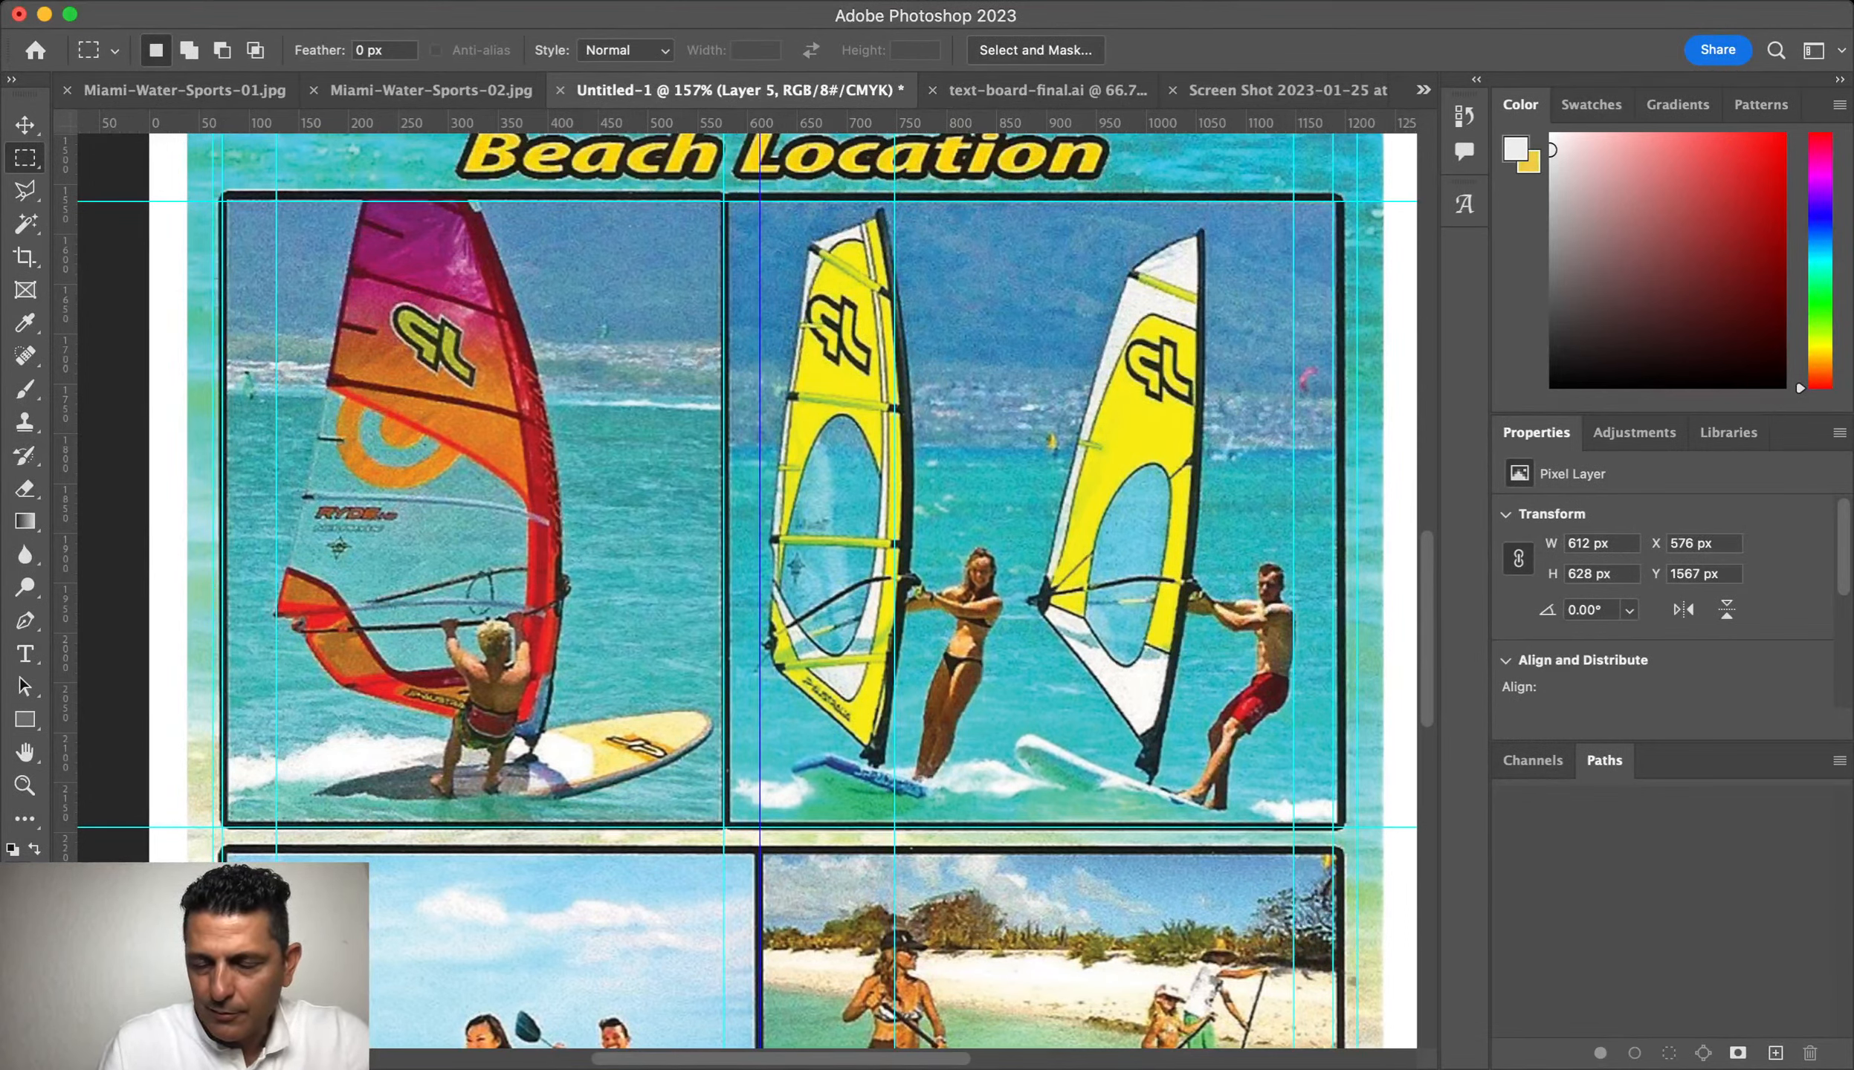
# Step: Add guides along the top and lower edges of the bottom photo row
pyautogui.scroll(-10, 496, 228)
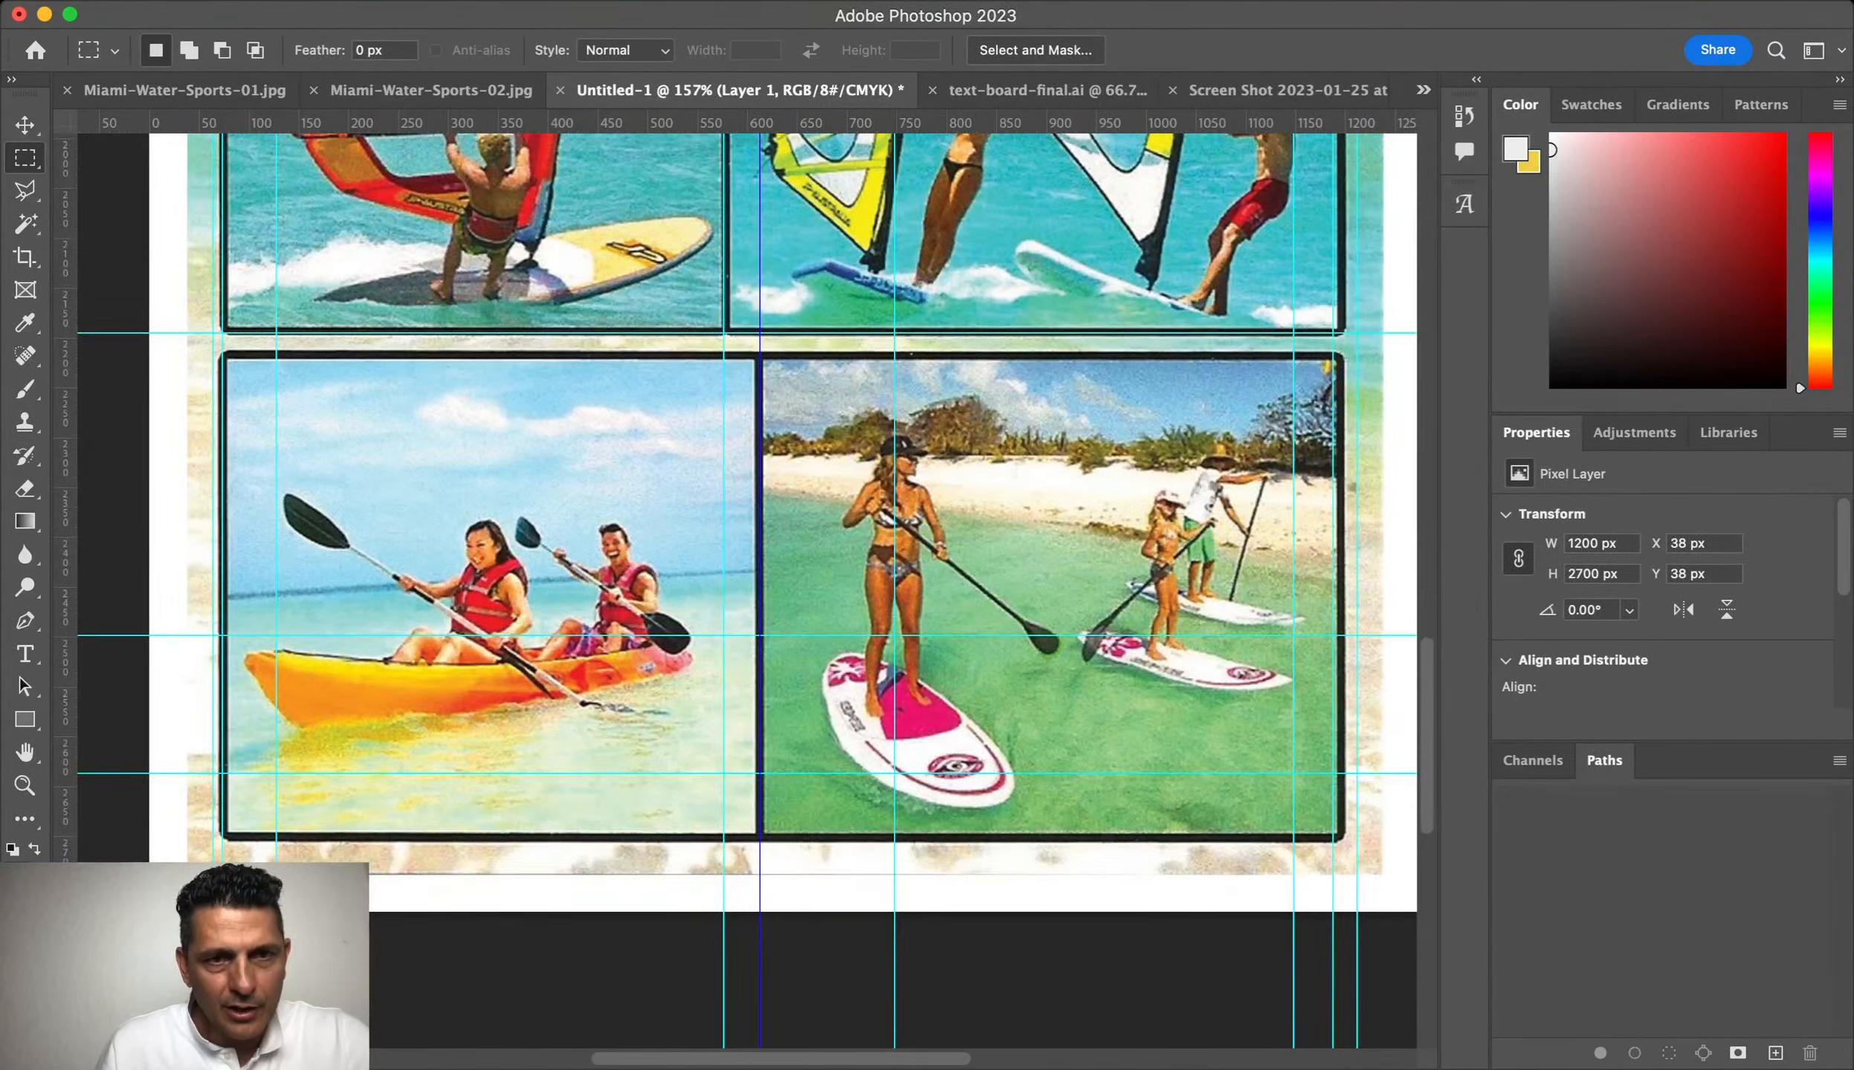
pyautogui.moveTo(231, 123)
pyautogui.mouseDown()
pyautogui.moveTo(232, 379)
pyautogui.moveTo(231, 360)
pyautogui.moveTo(755, 822)
pyautogui.moveTo(751, 840)
pyautogui.moveTo(751, 815)
pyautogui.mouseUp()
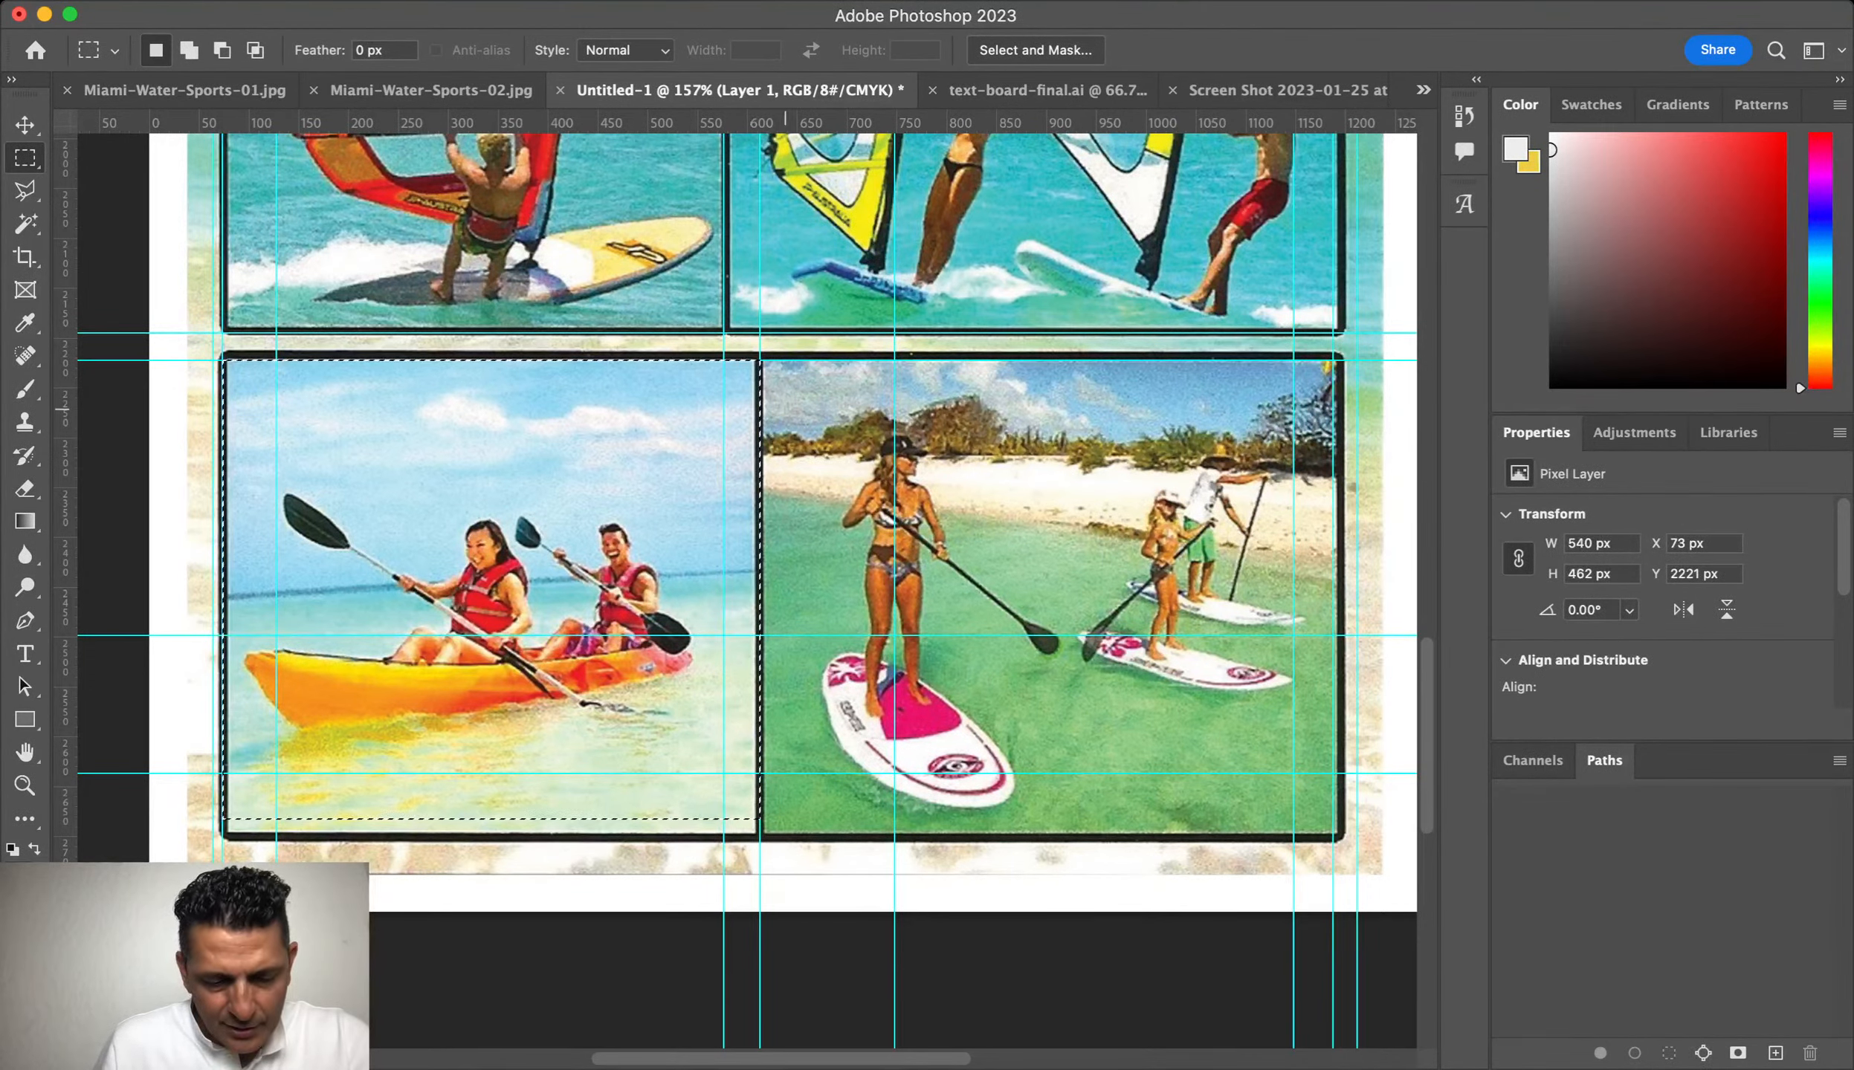
pyautogui.press('super+d')
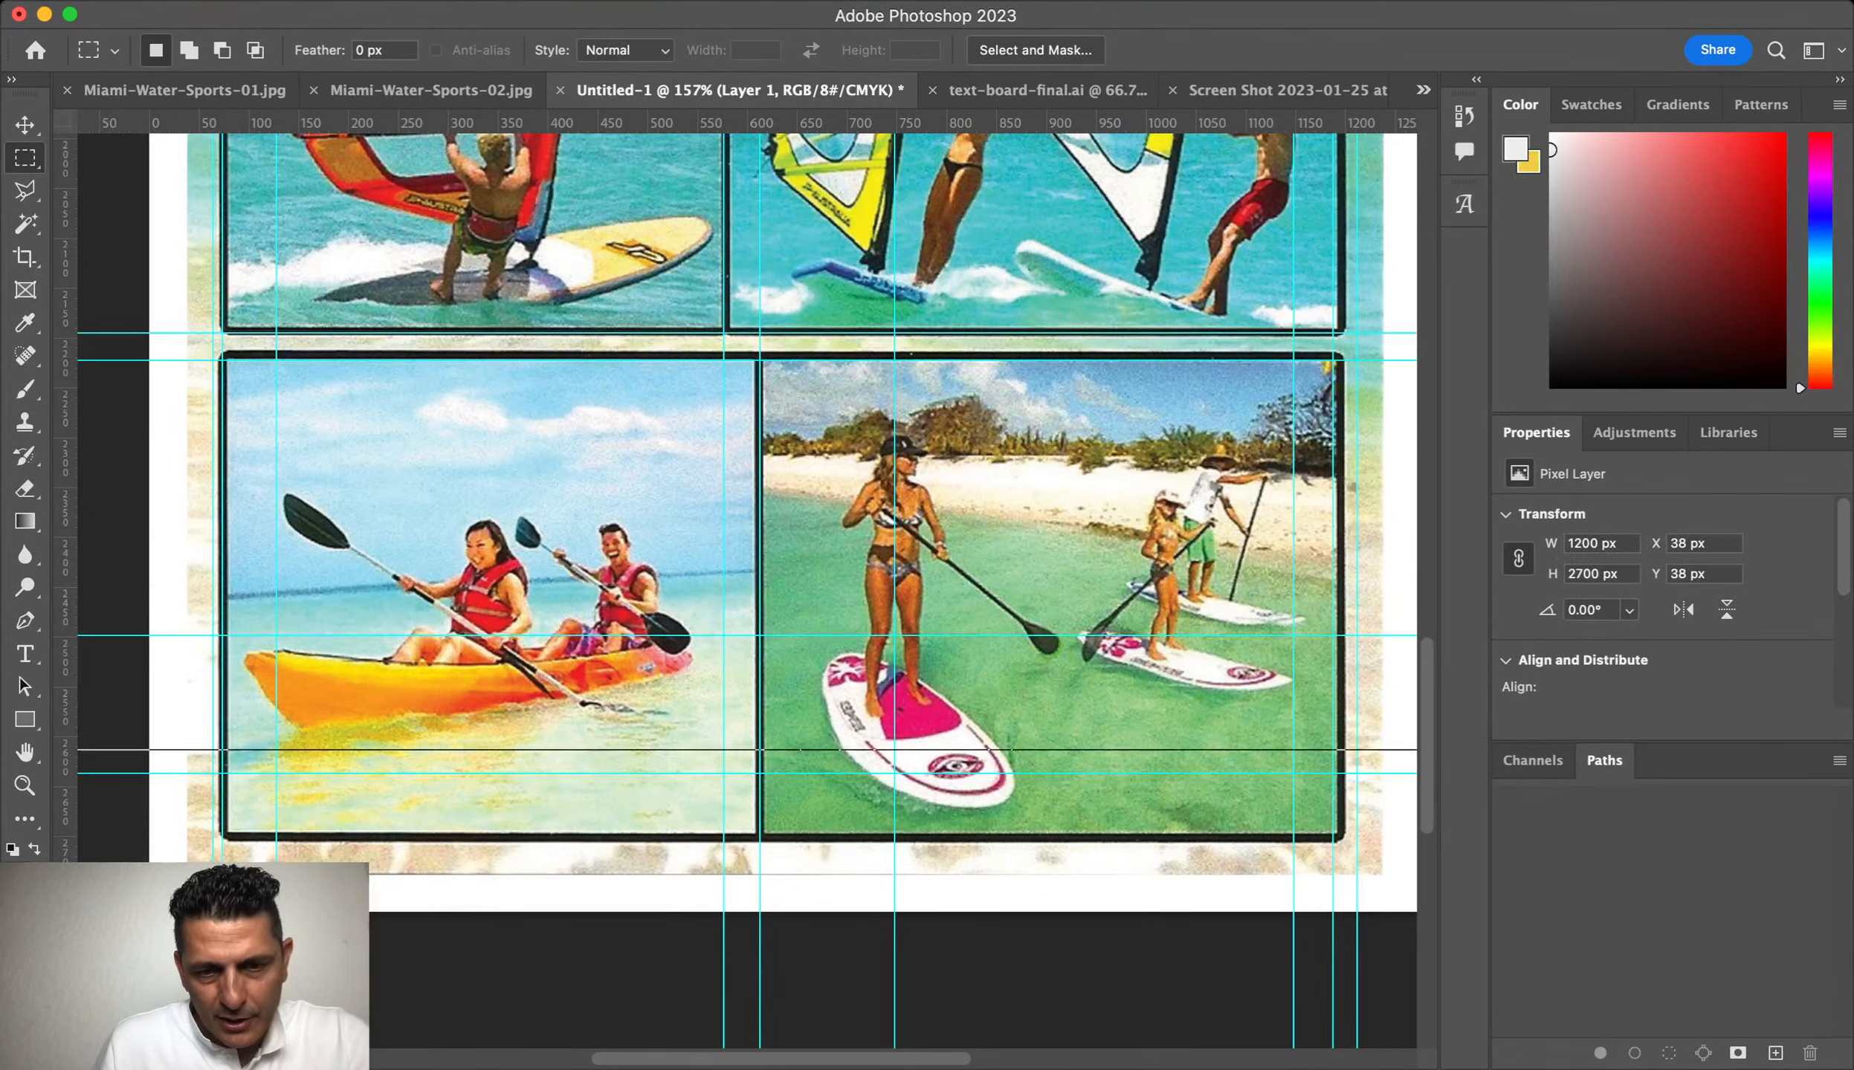
pyautogui.moveTo(740, 123); pyautogui.dragTo(739, 836)
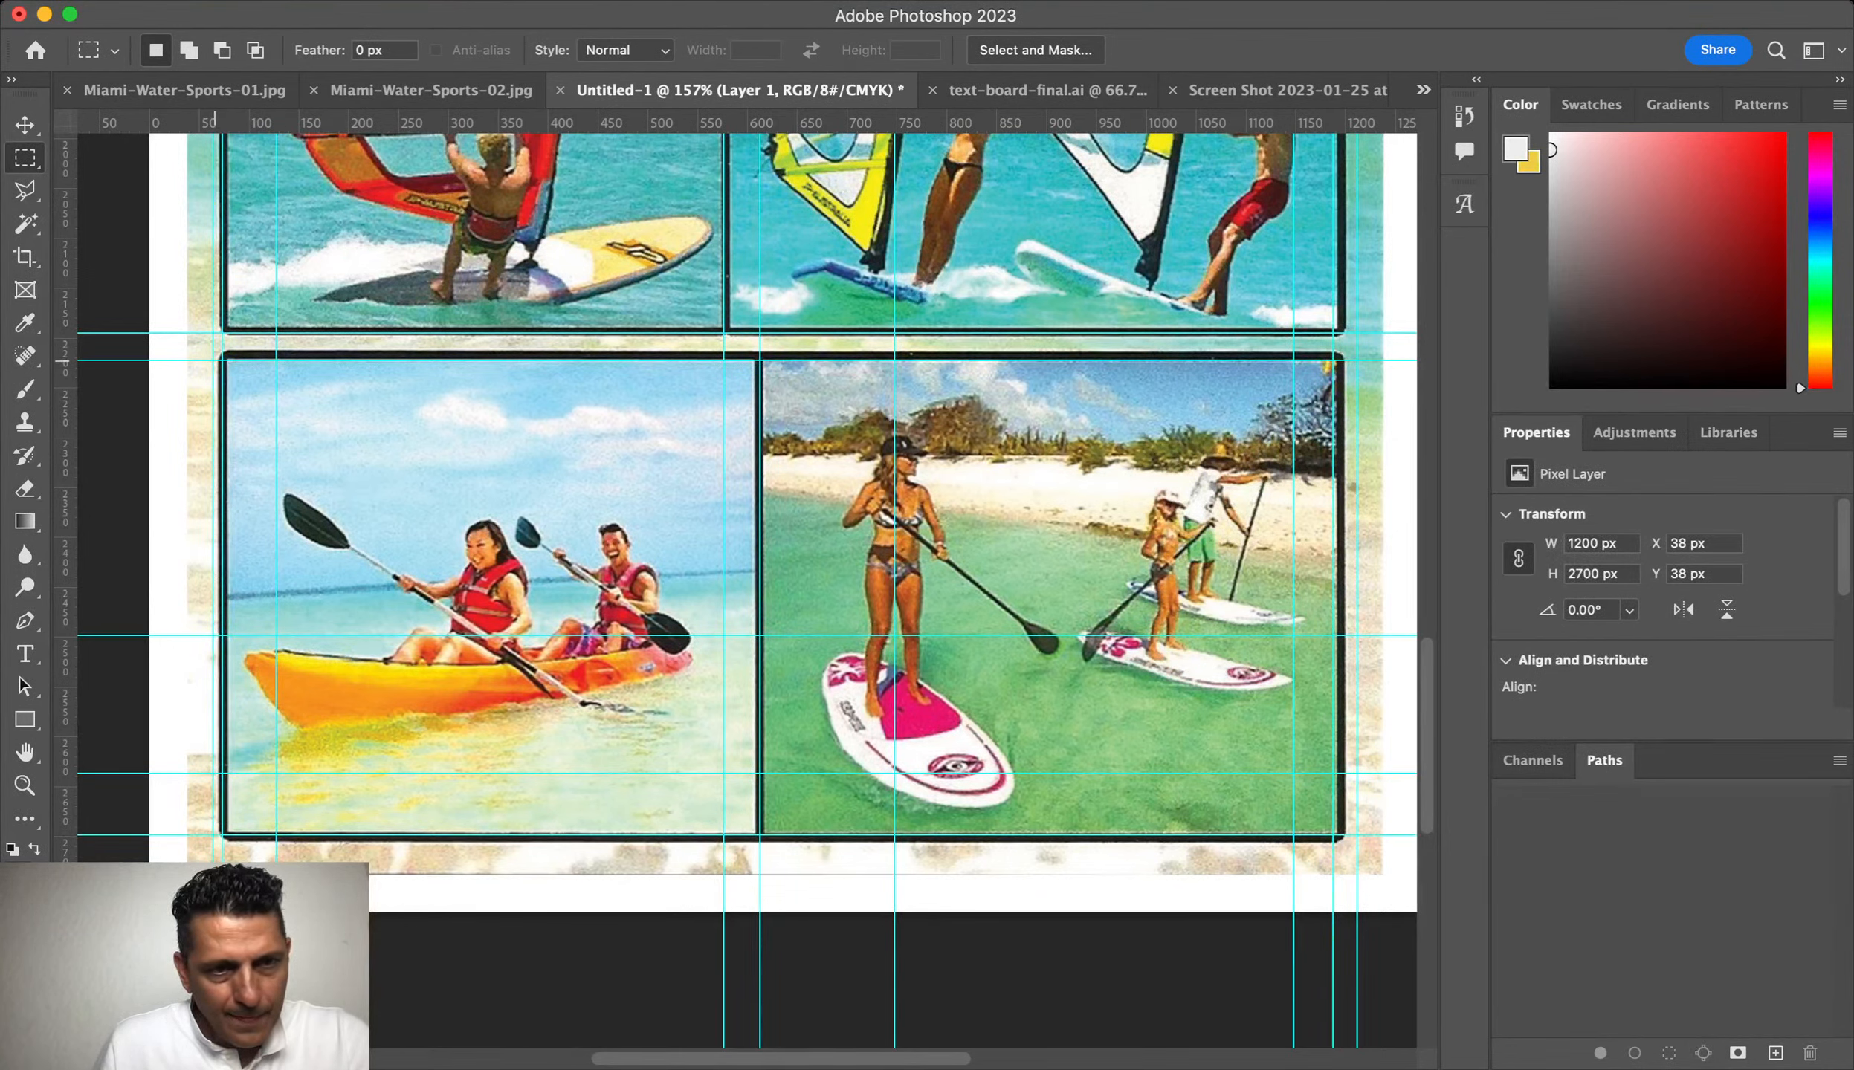
# Step: Copy the kayak and paddleboard photos onto their own layers
pyautogui.moveTo(223, 359); pyautogui.dragTo(758, 834)
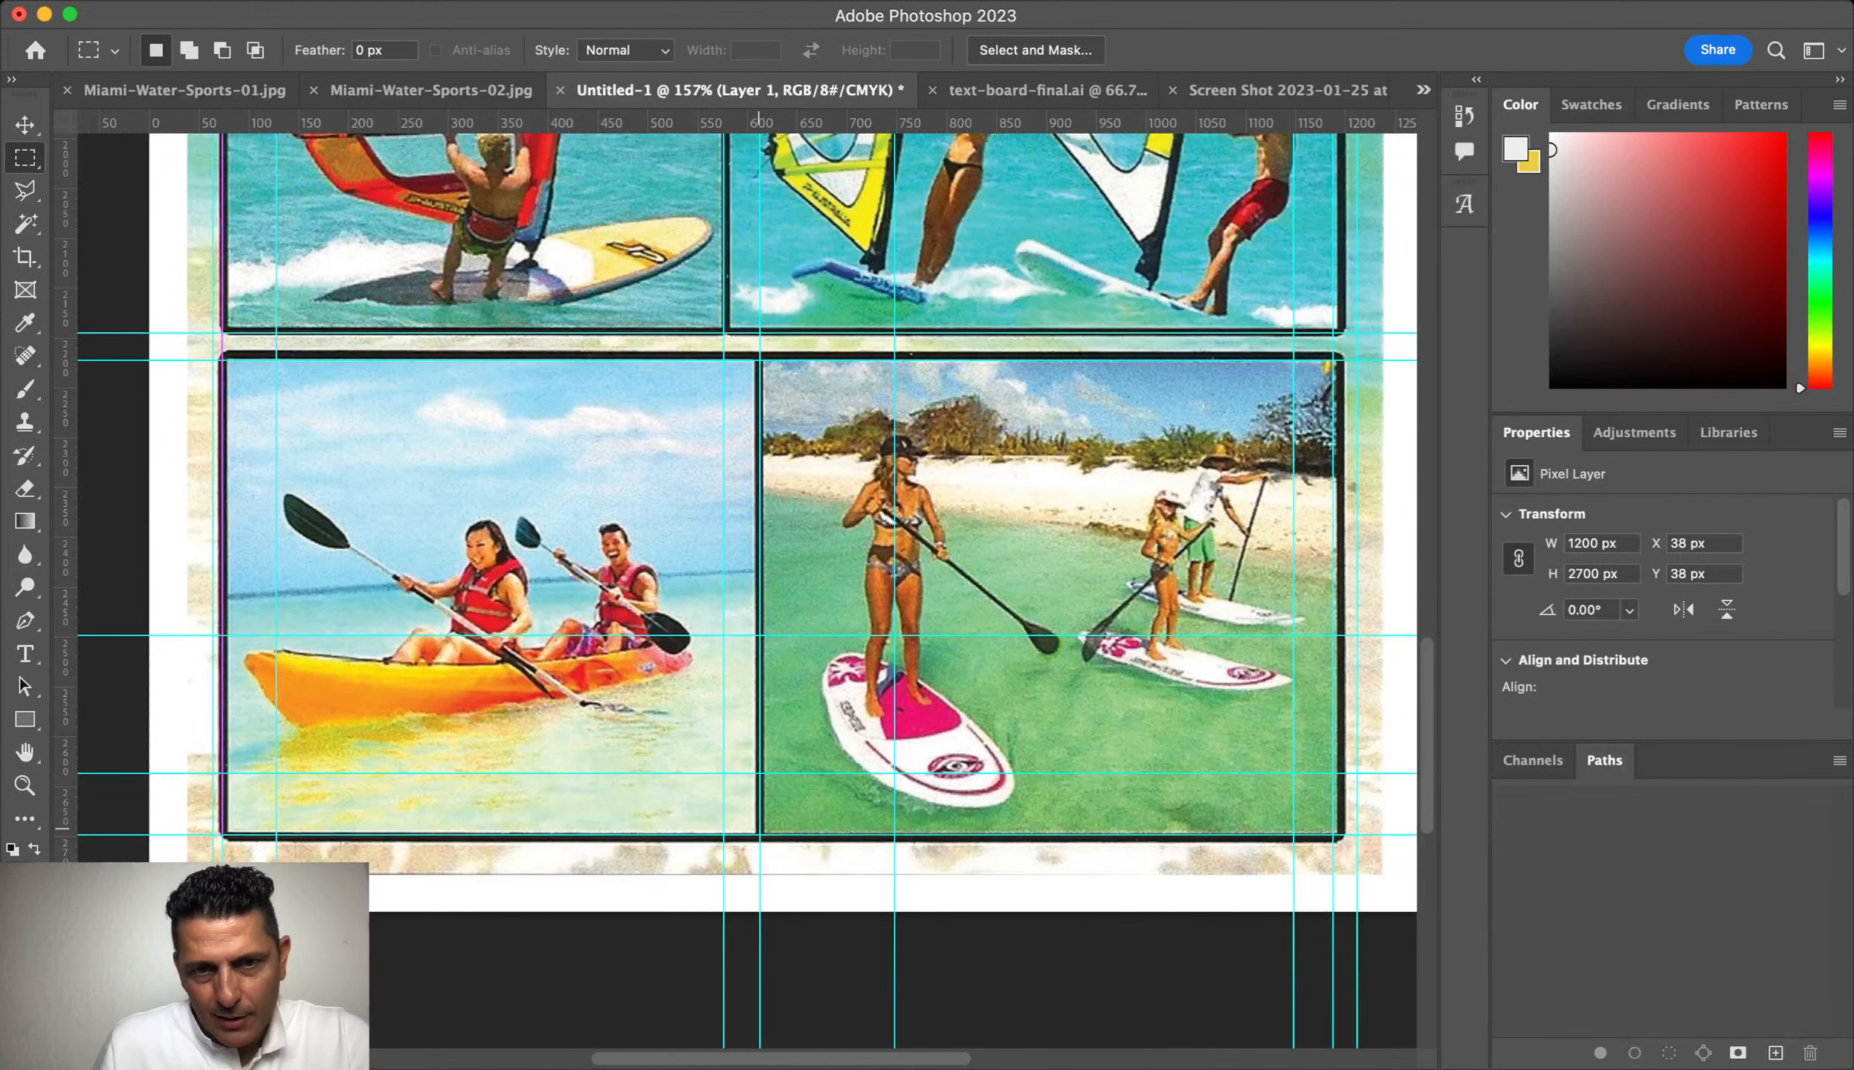
pyautogui.hotkey('ctrl', 'j')
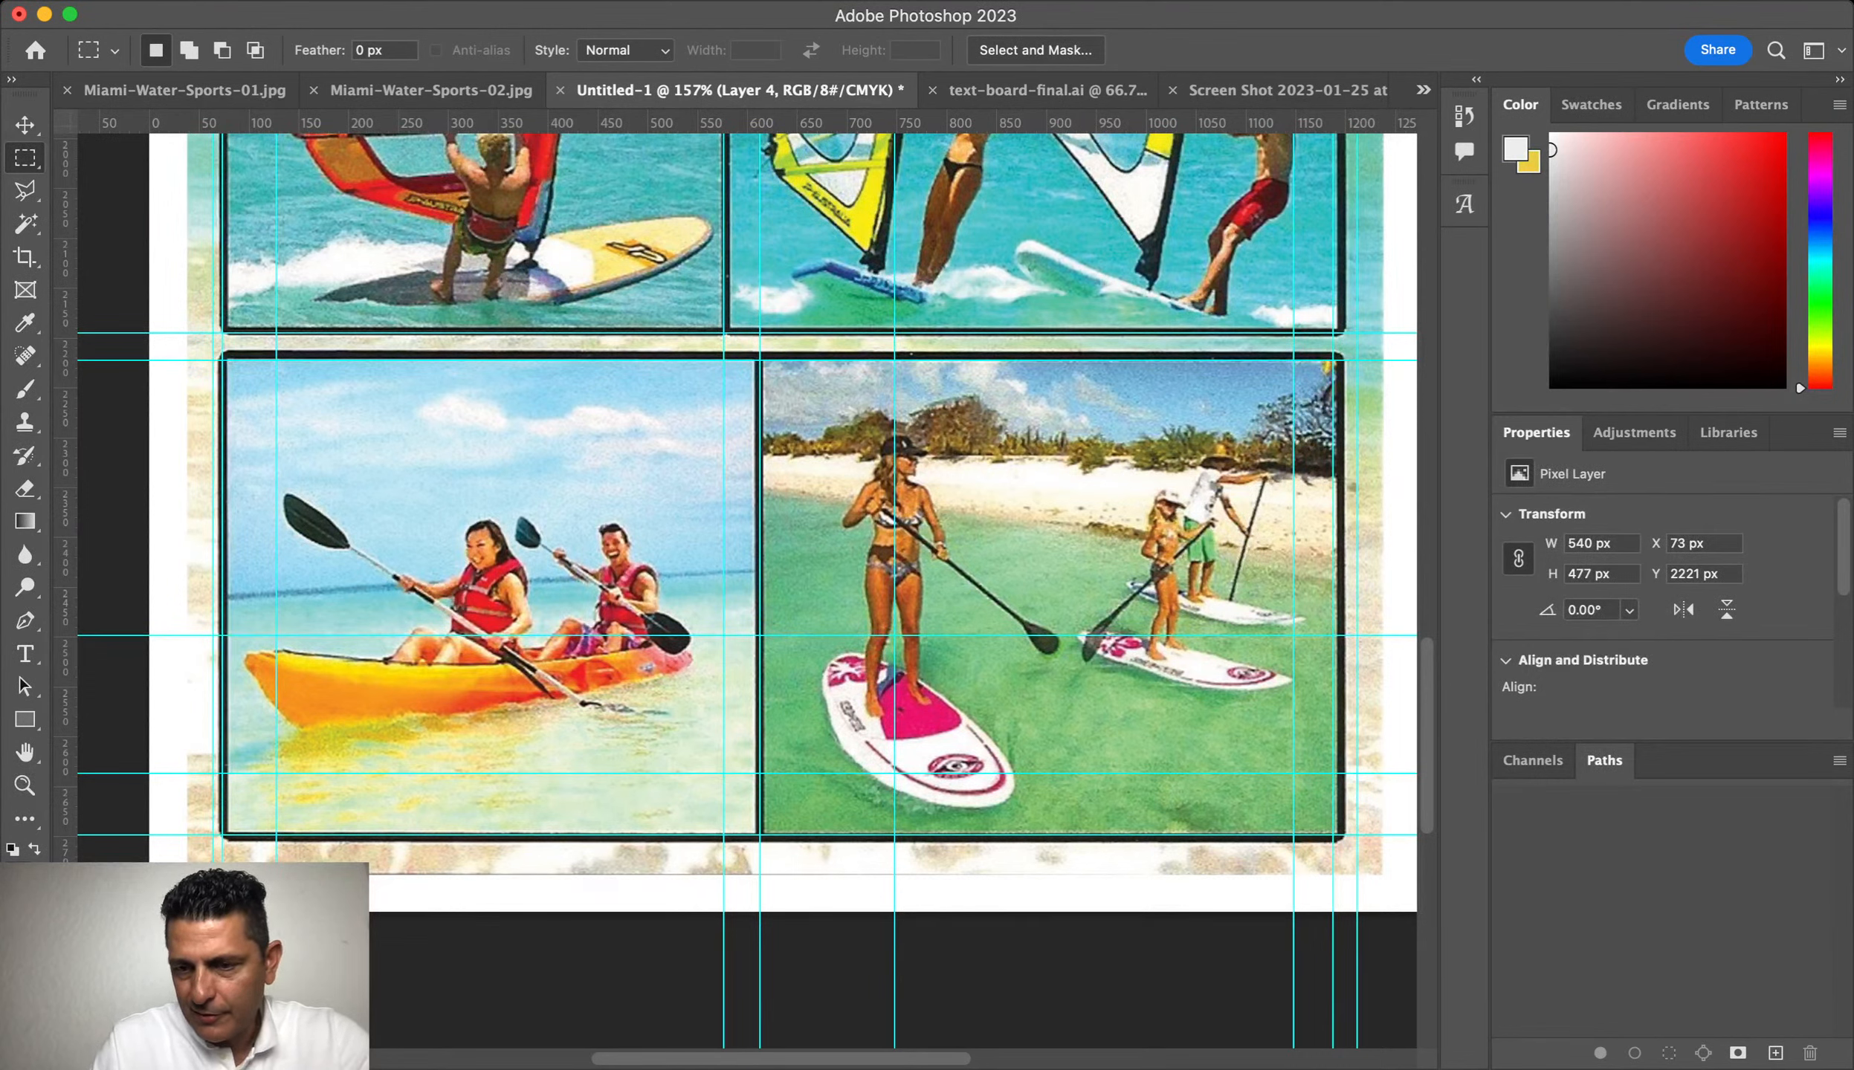
pyautogui.hotkey('alt', '[')
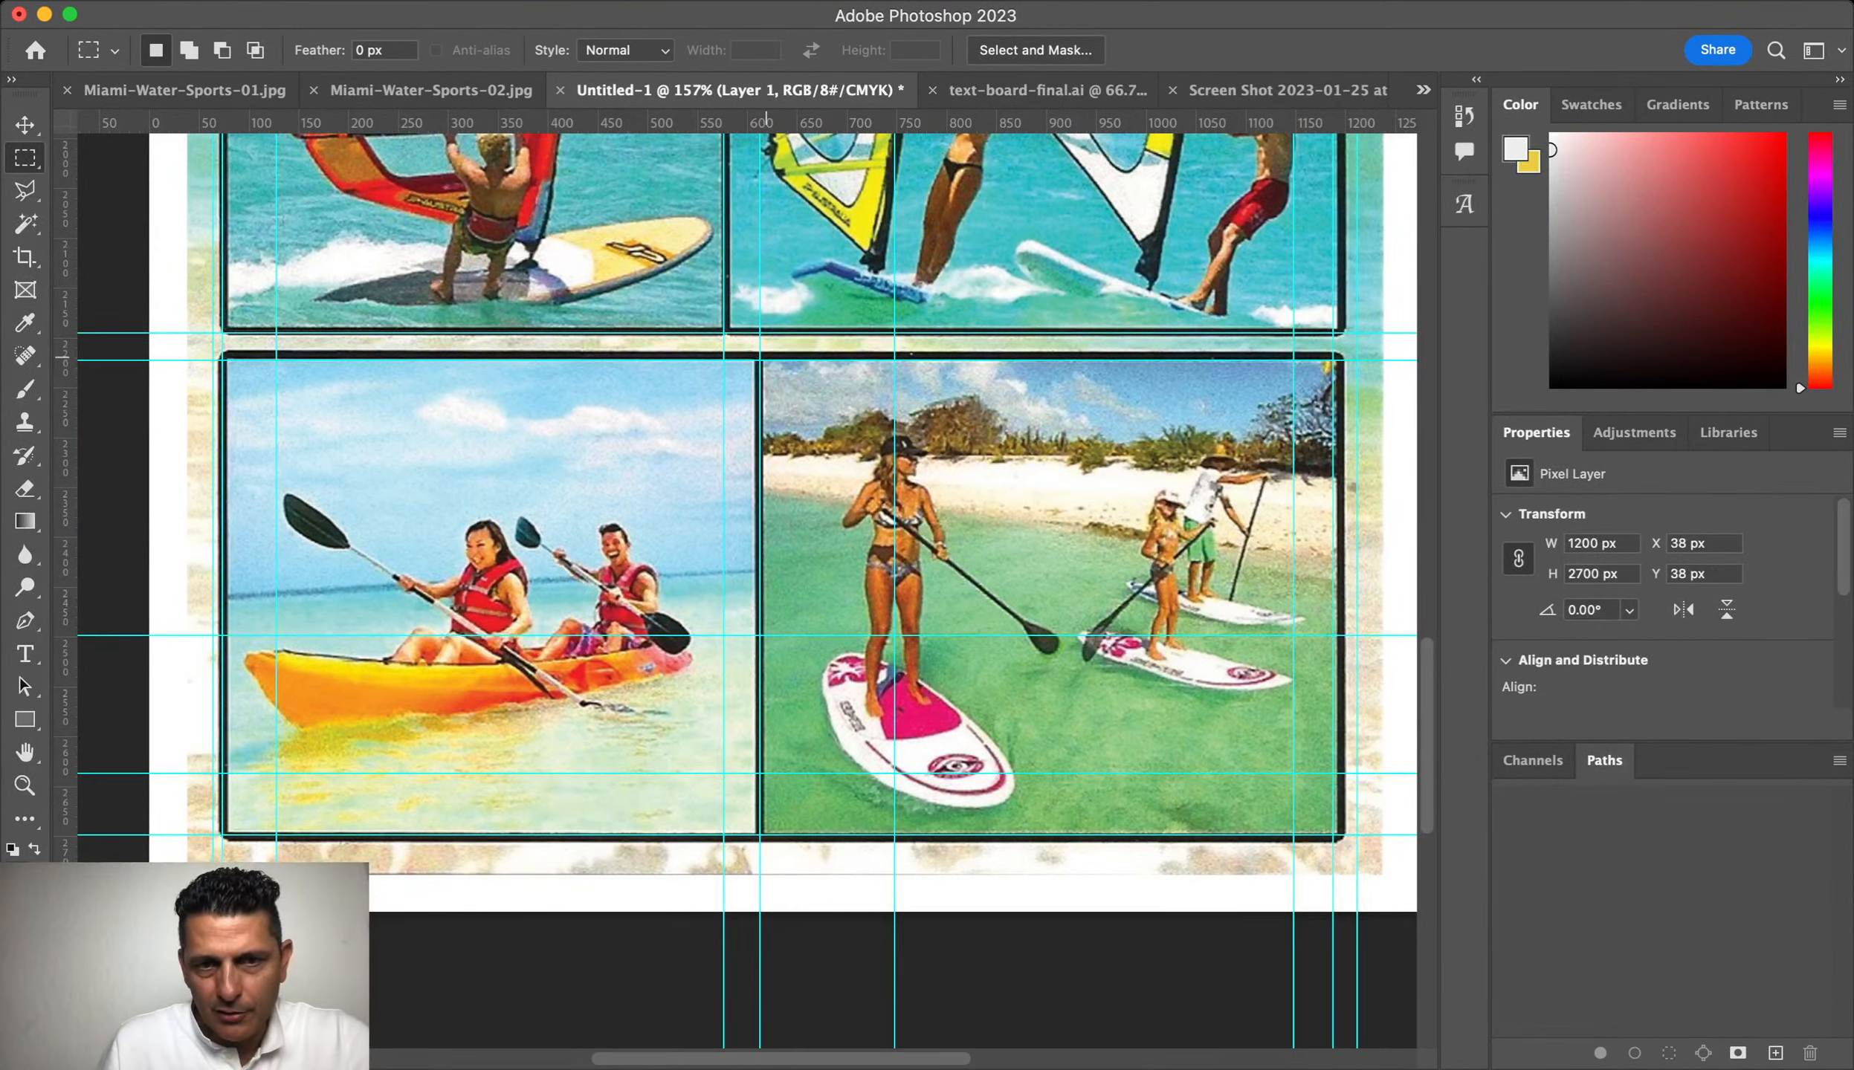
pyautogui.moveTo(760, 360); pyautogui.dragTo(1335, 834)
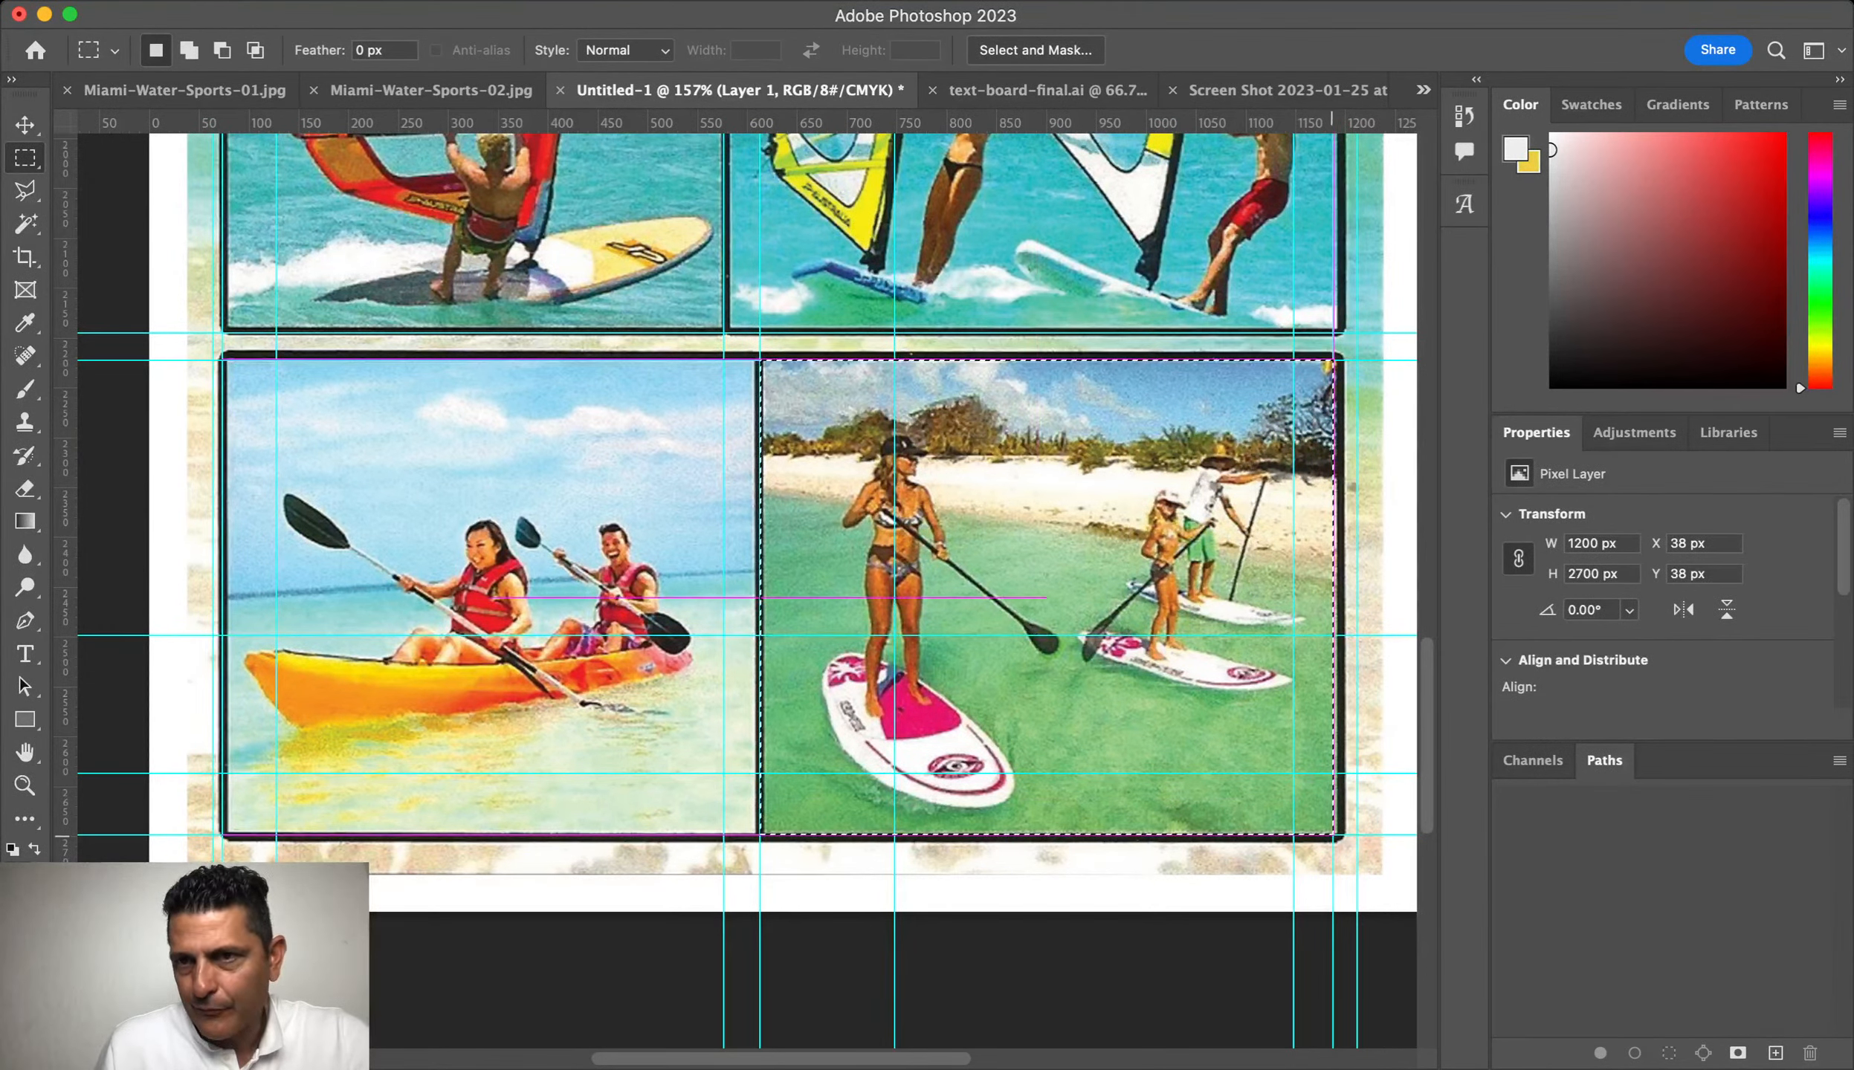
pyautogui.press('super+n')
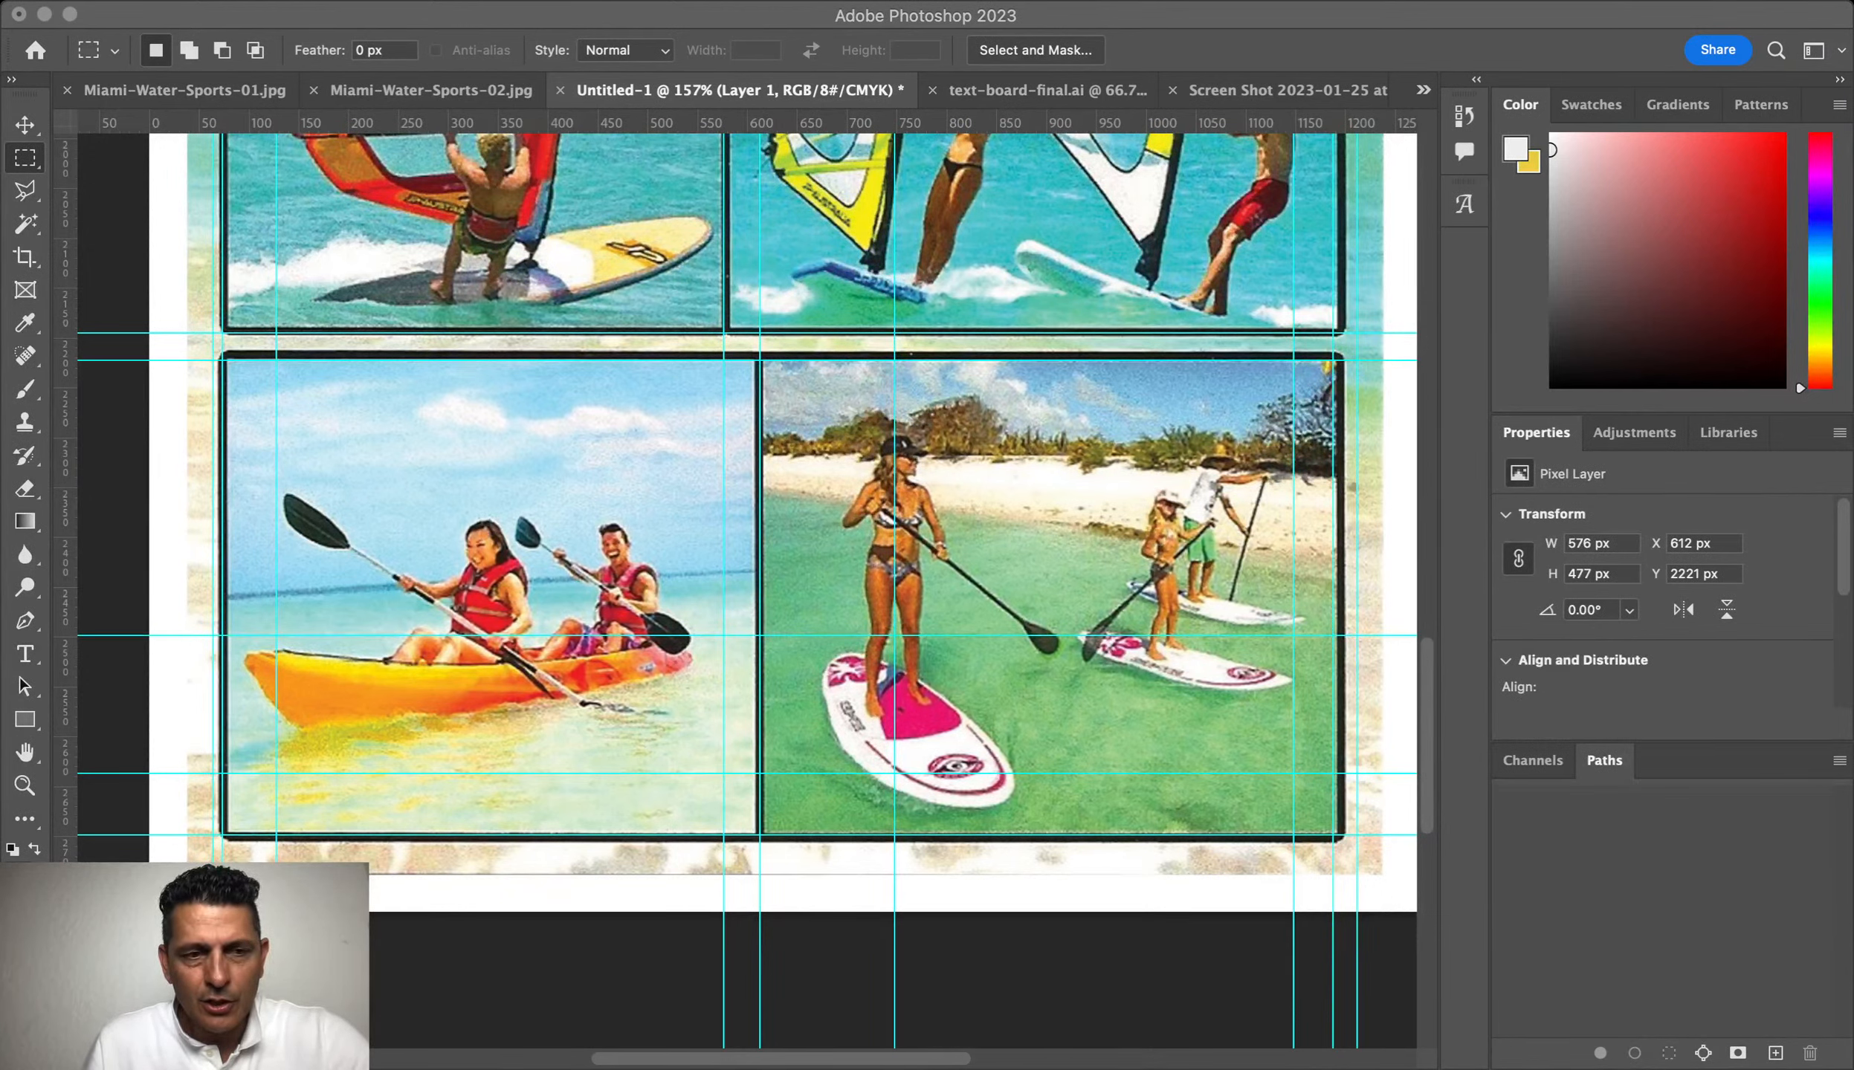
# Step: Close the QR code screenshot document and return to the Untitled-1 flyer
pyautogui.scroll(8, 1108, 539)
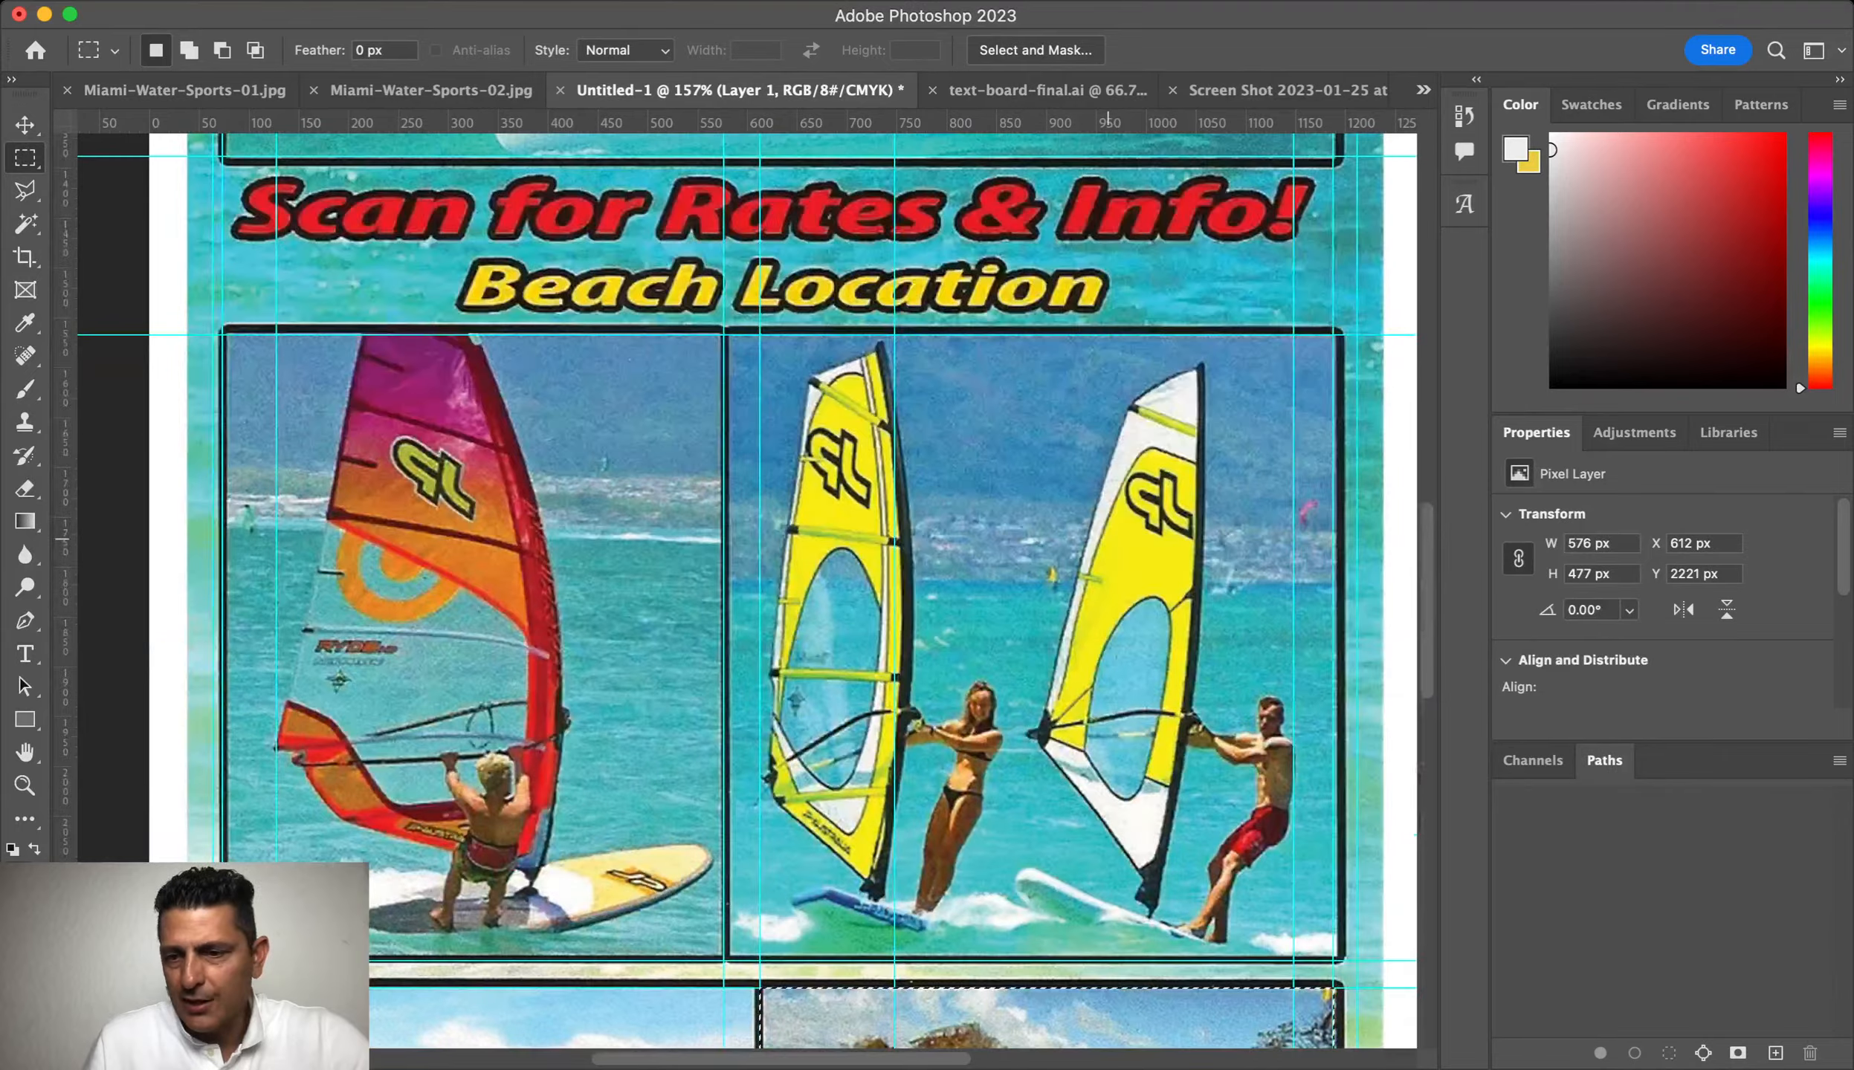
pyautogui.scroll(7, 1107, 539)
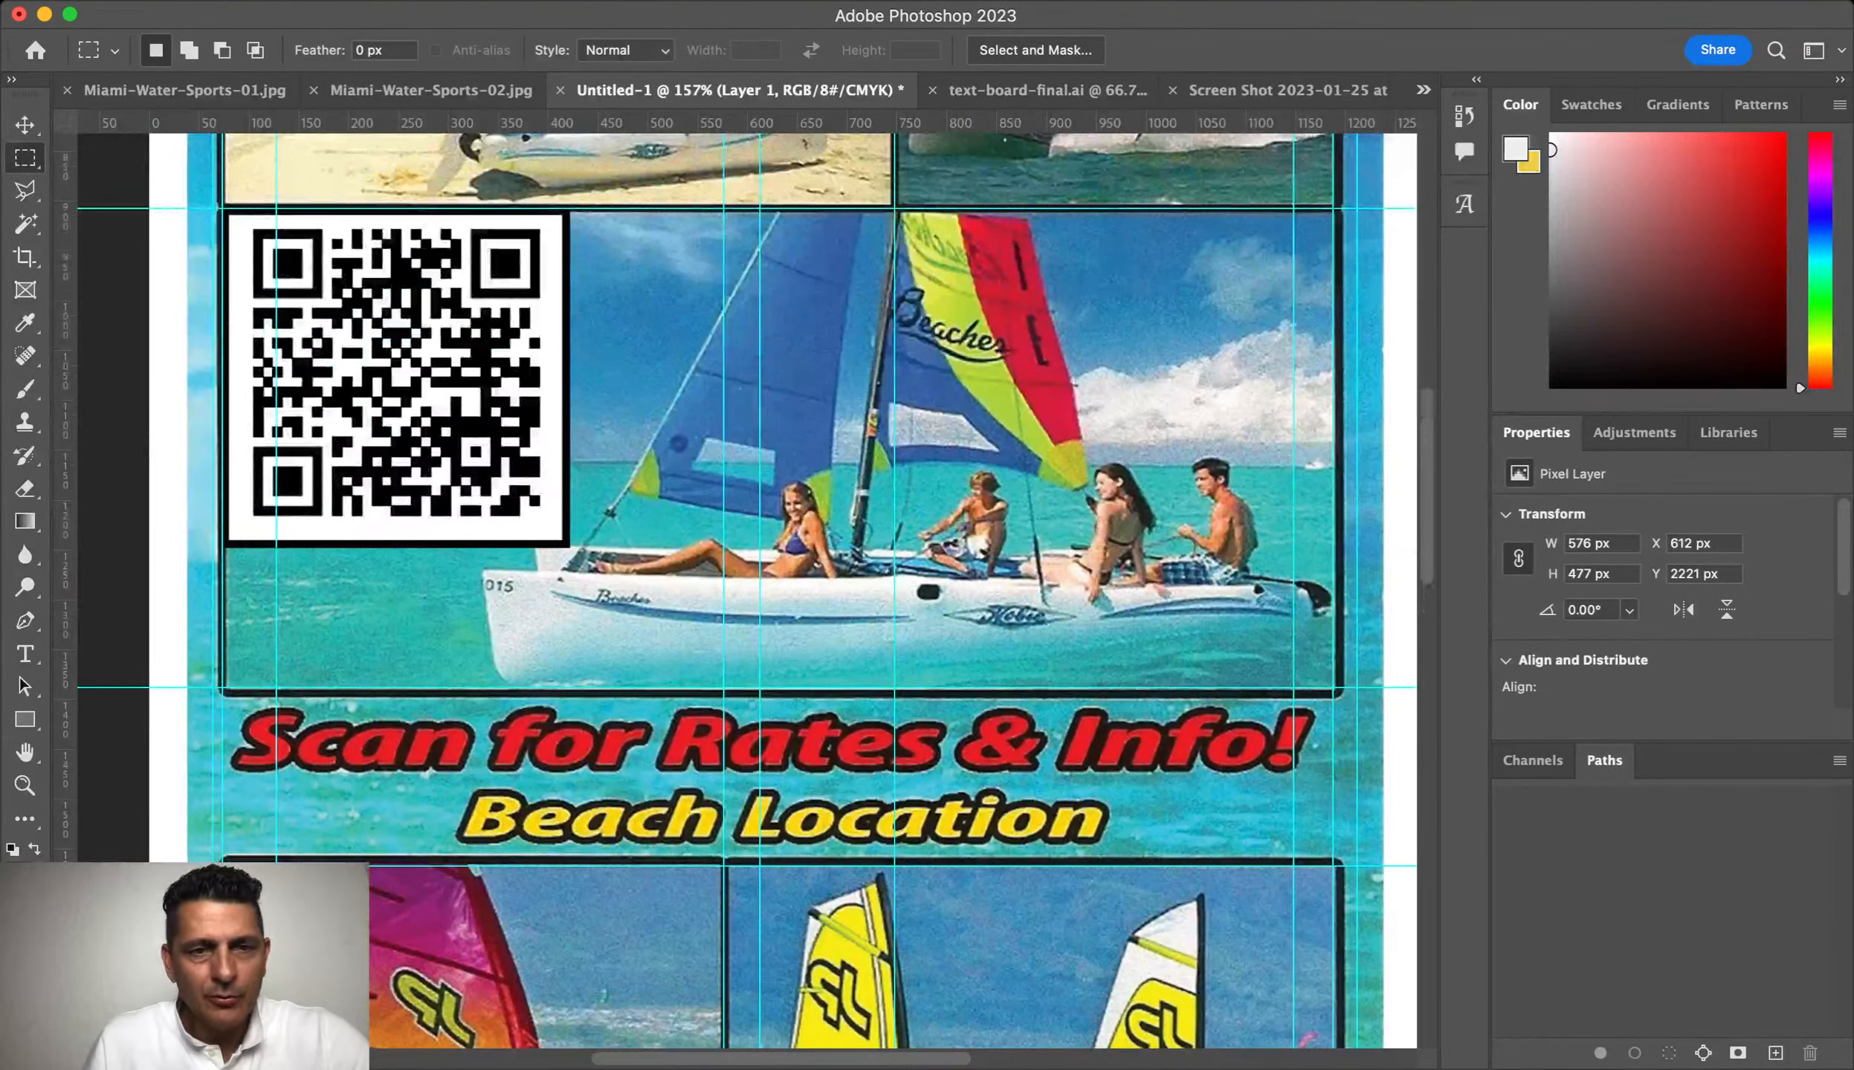
pyautogui.scroll(12, 1221, 652)
pyautogui.scroll(-11, 1222, 652)
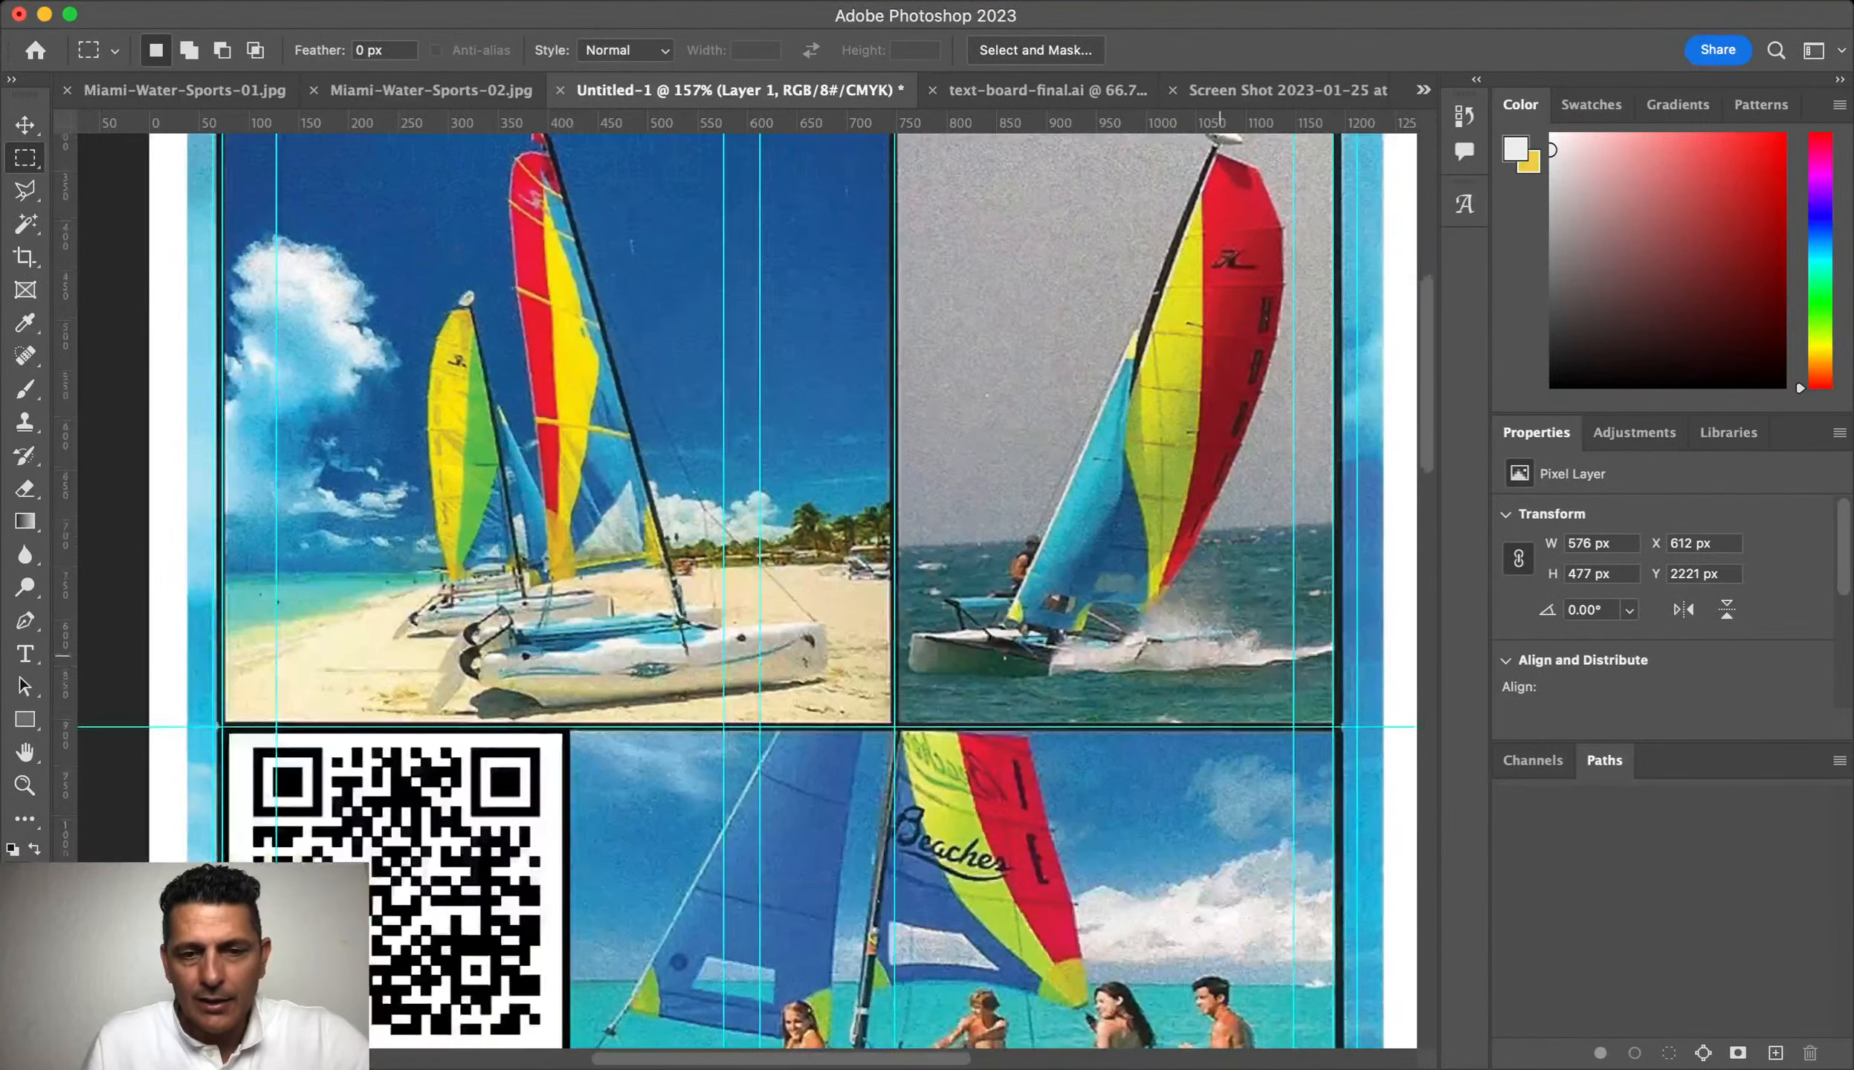
pyautogui.scroll(7, 1221, 652)
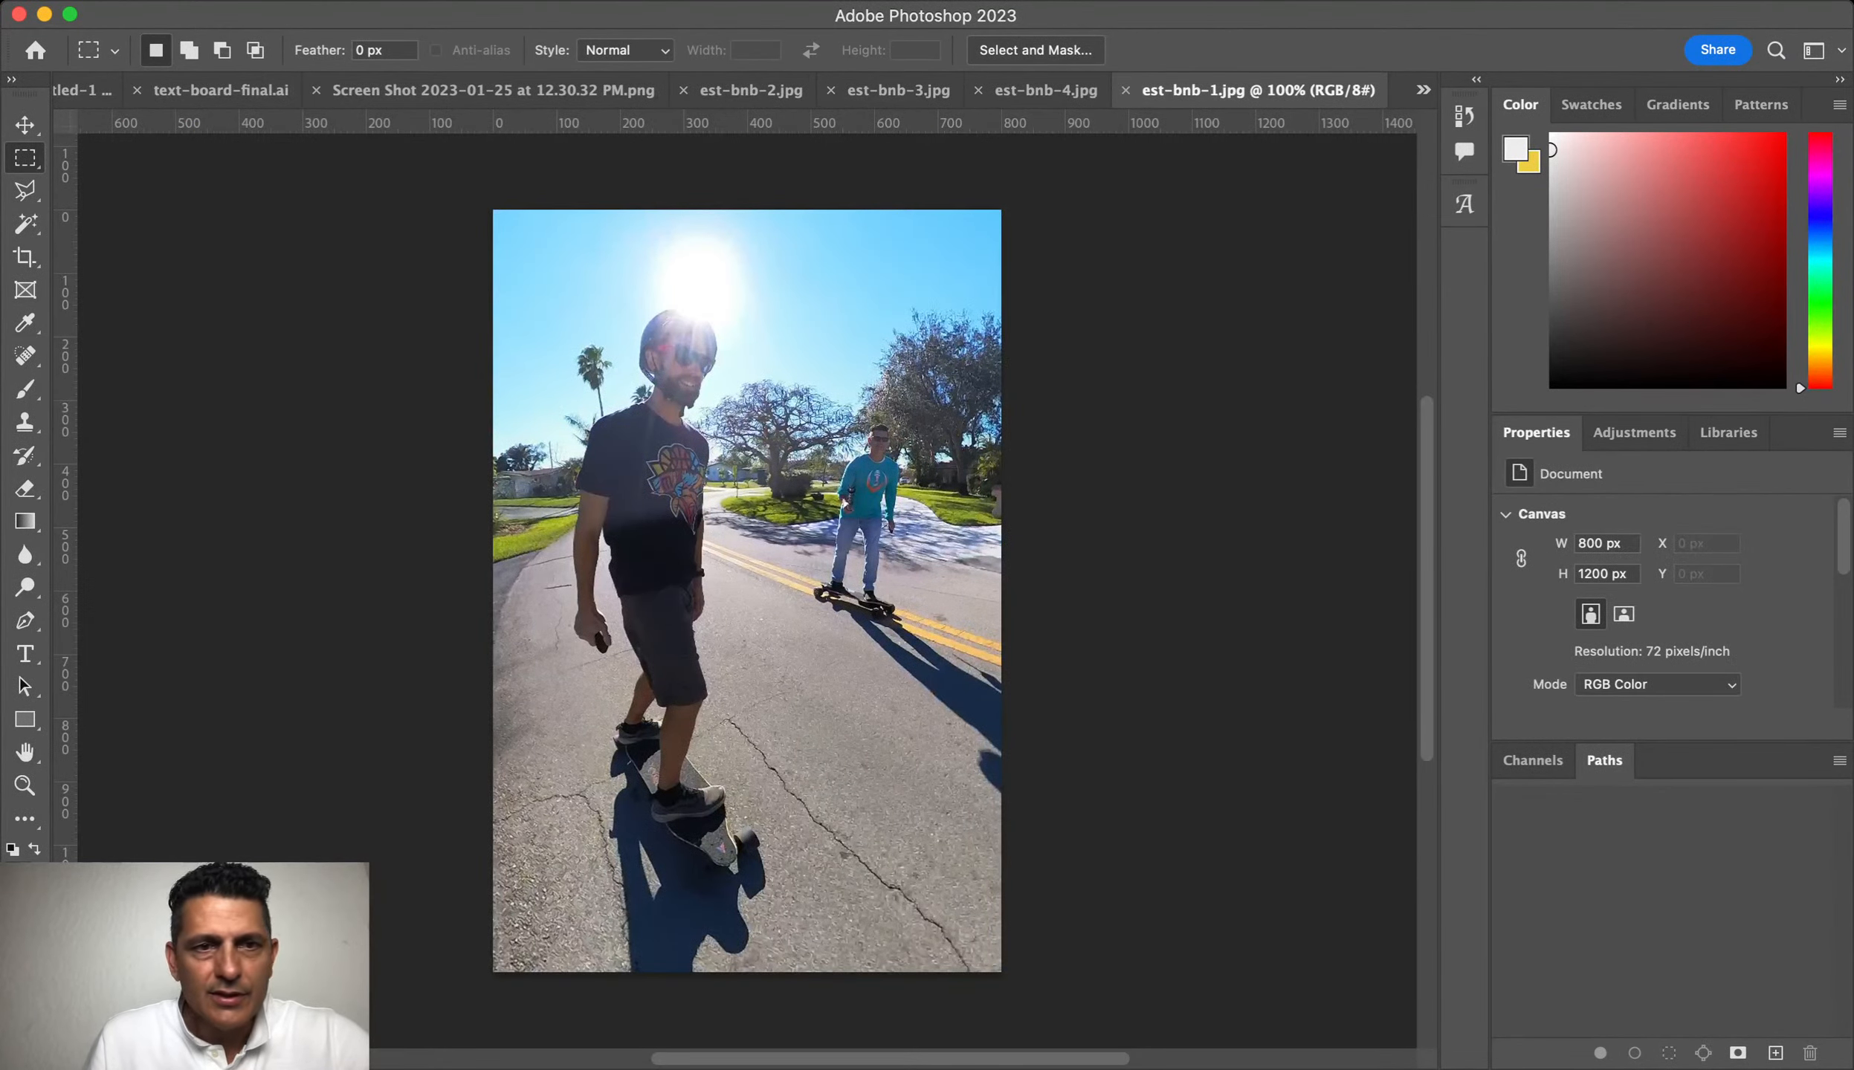
pyautogui.click(493, 91)
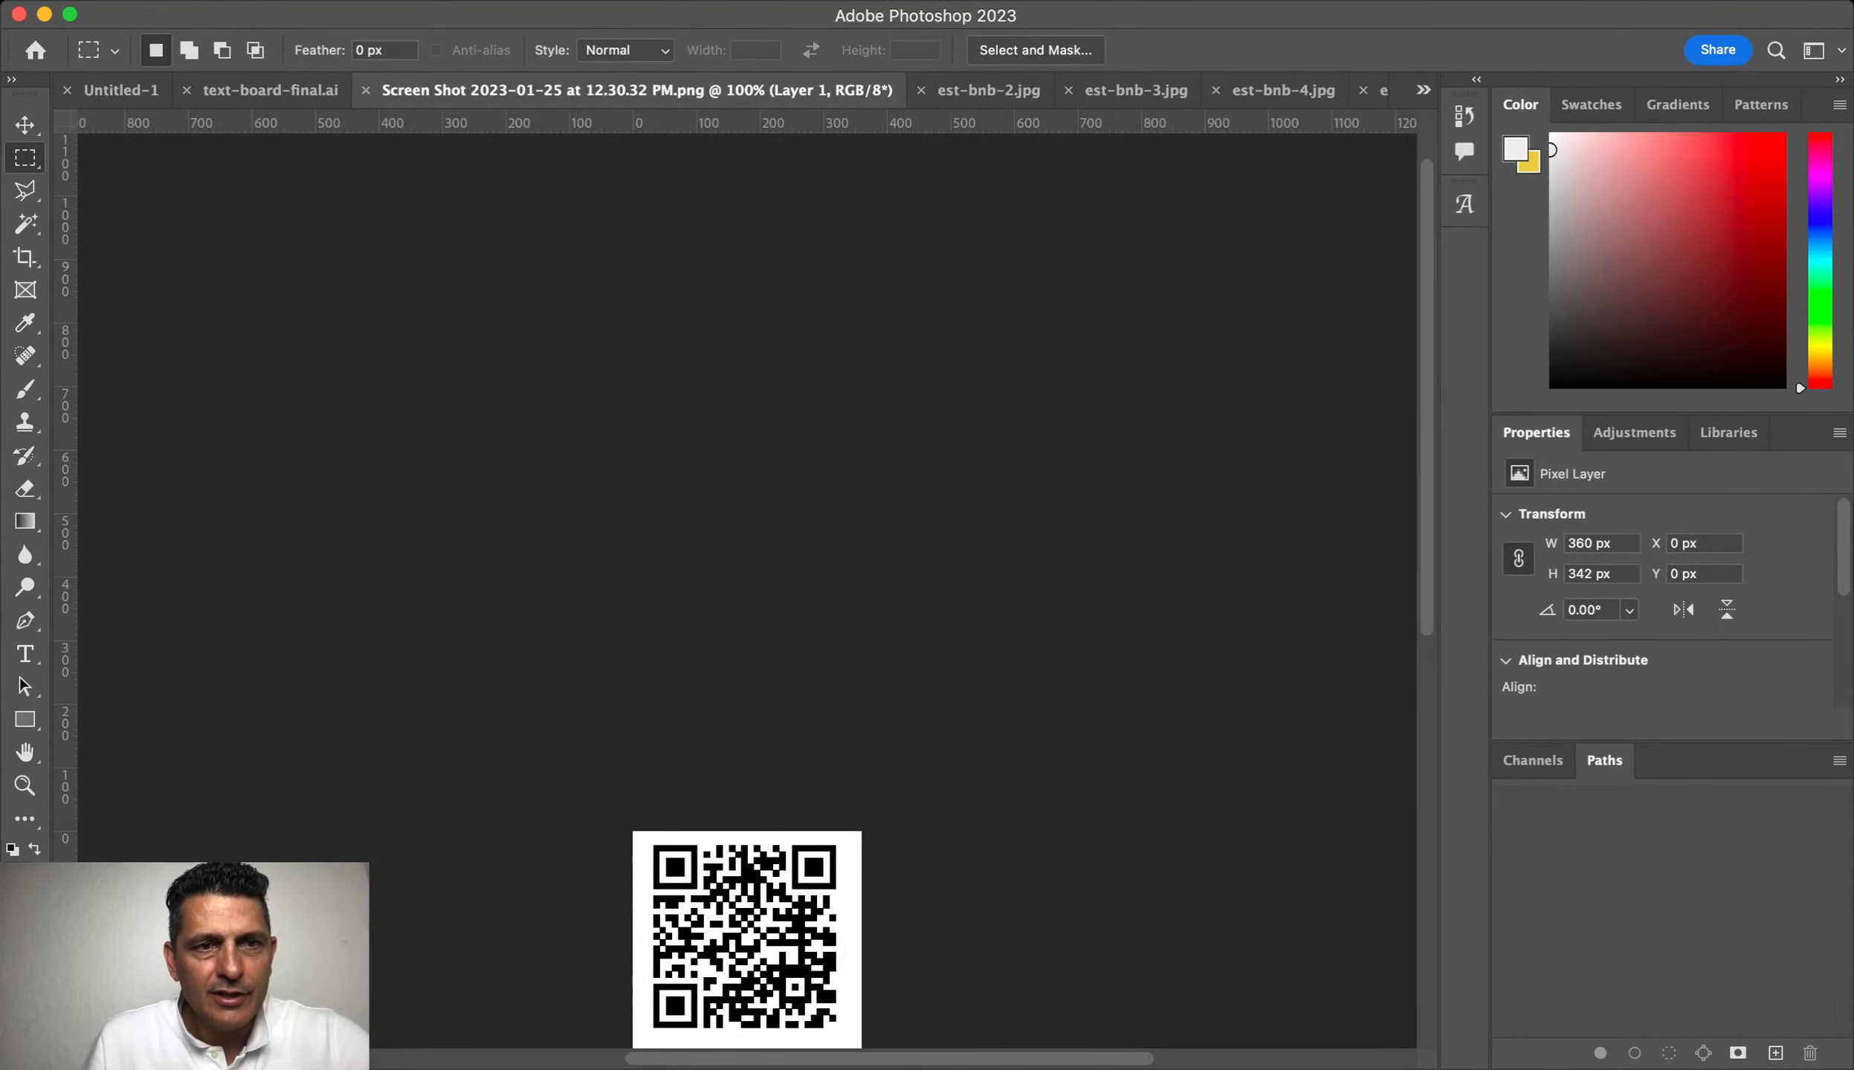
pyautogui.click(365, 90)
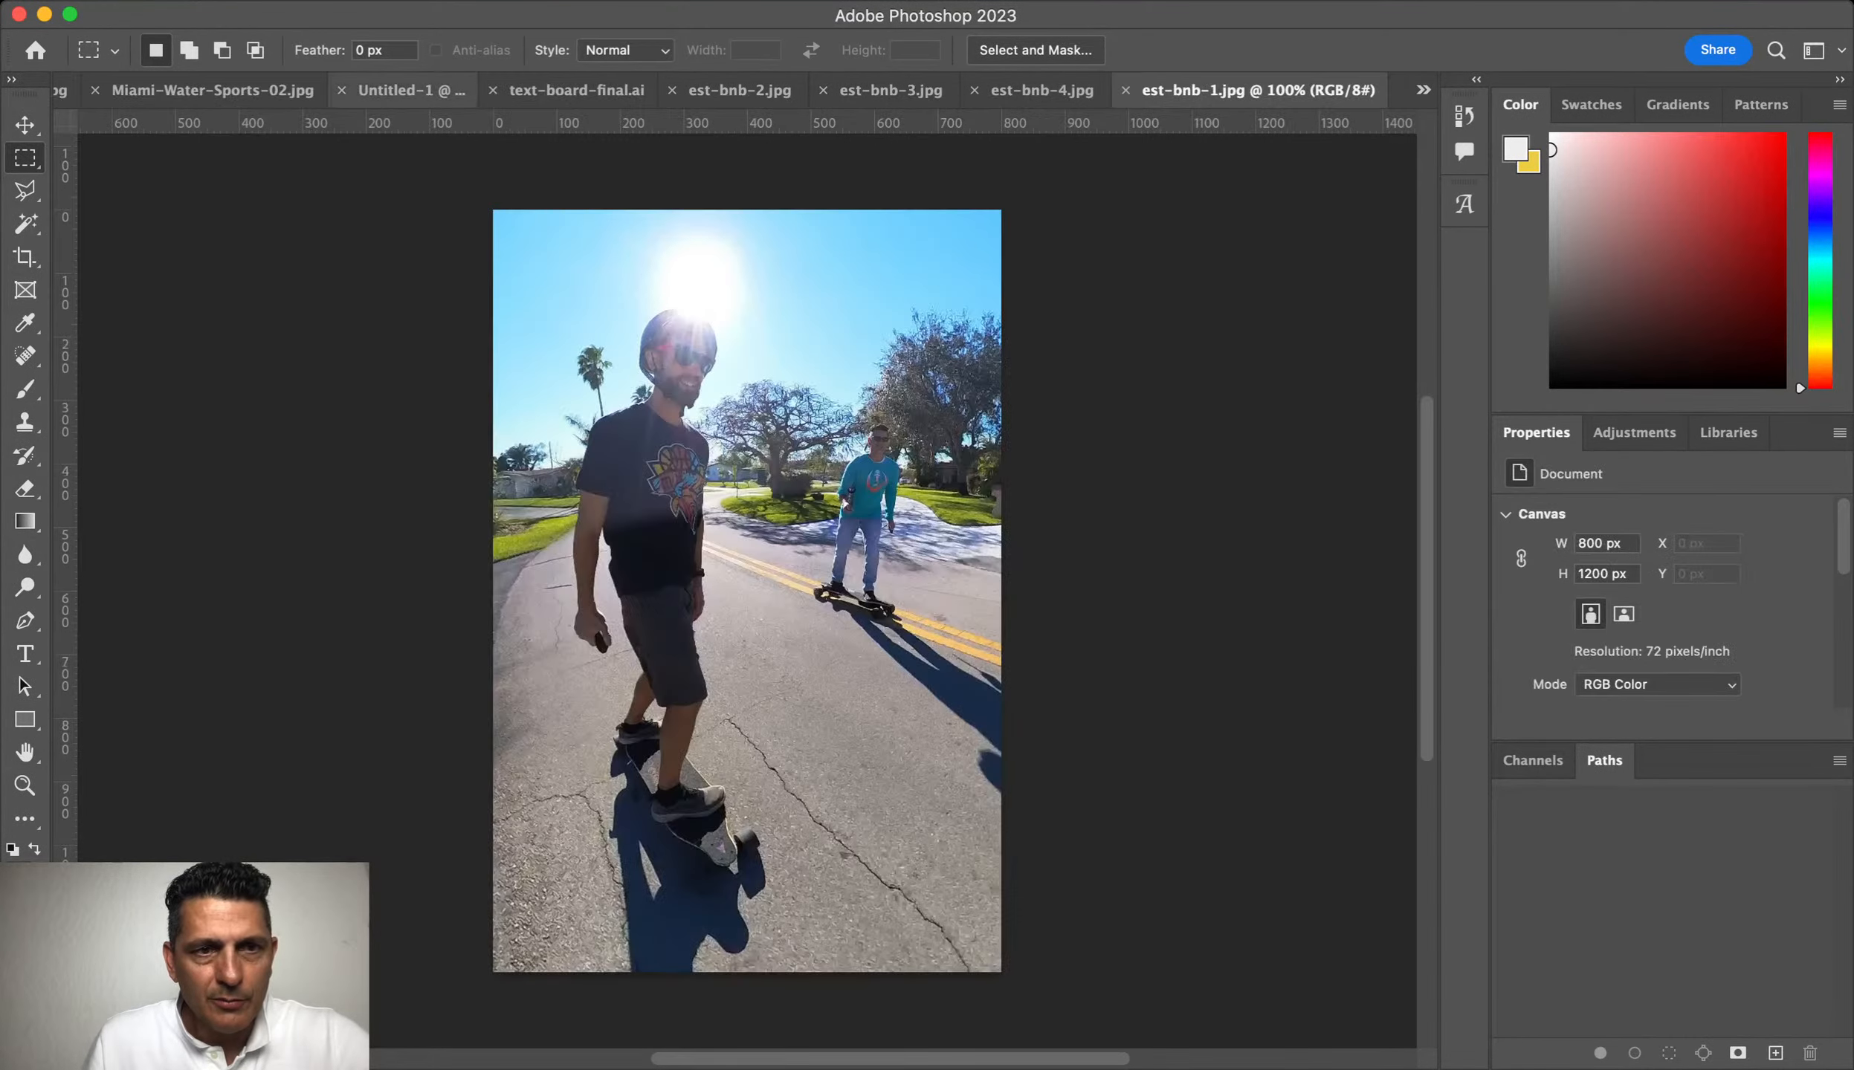
pyautogui.click(410, 90)
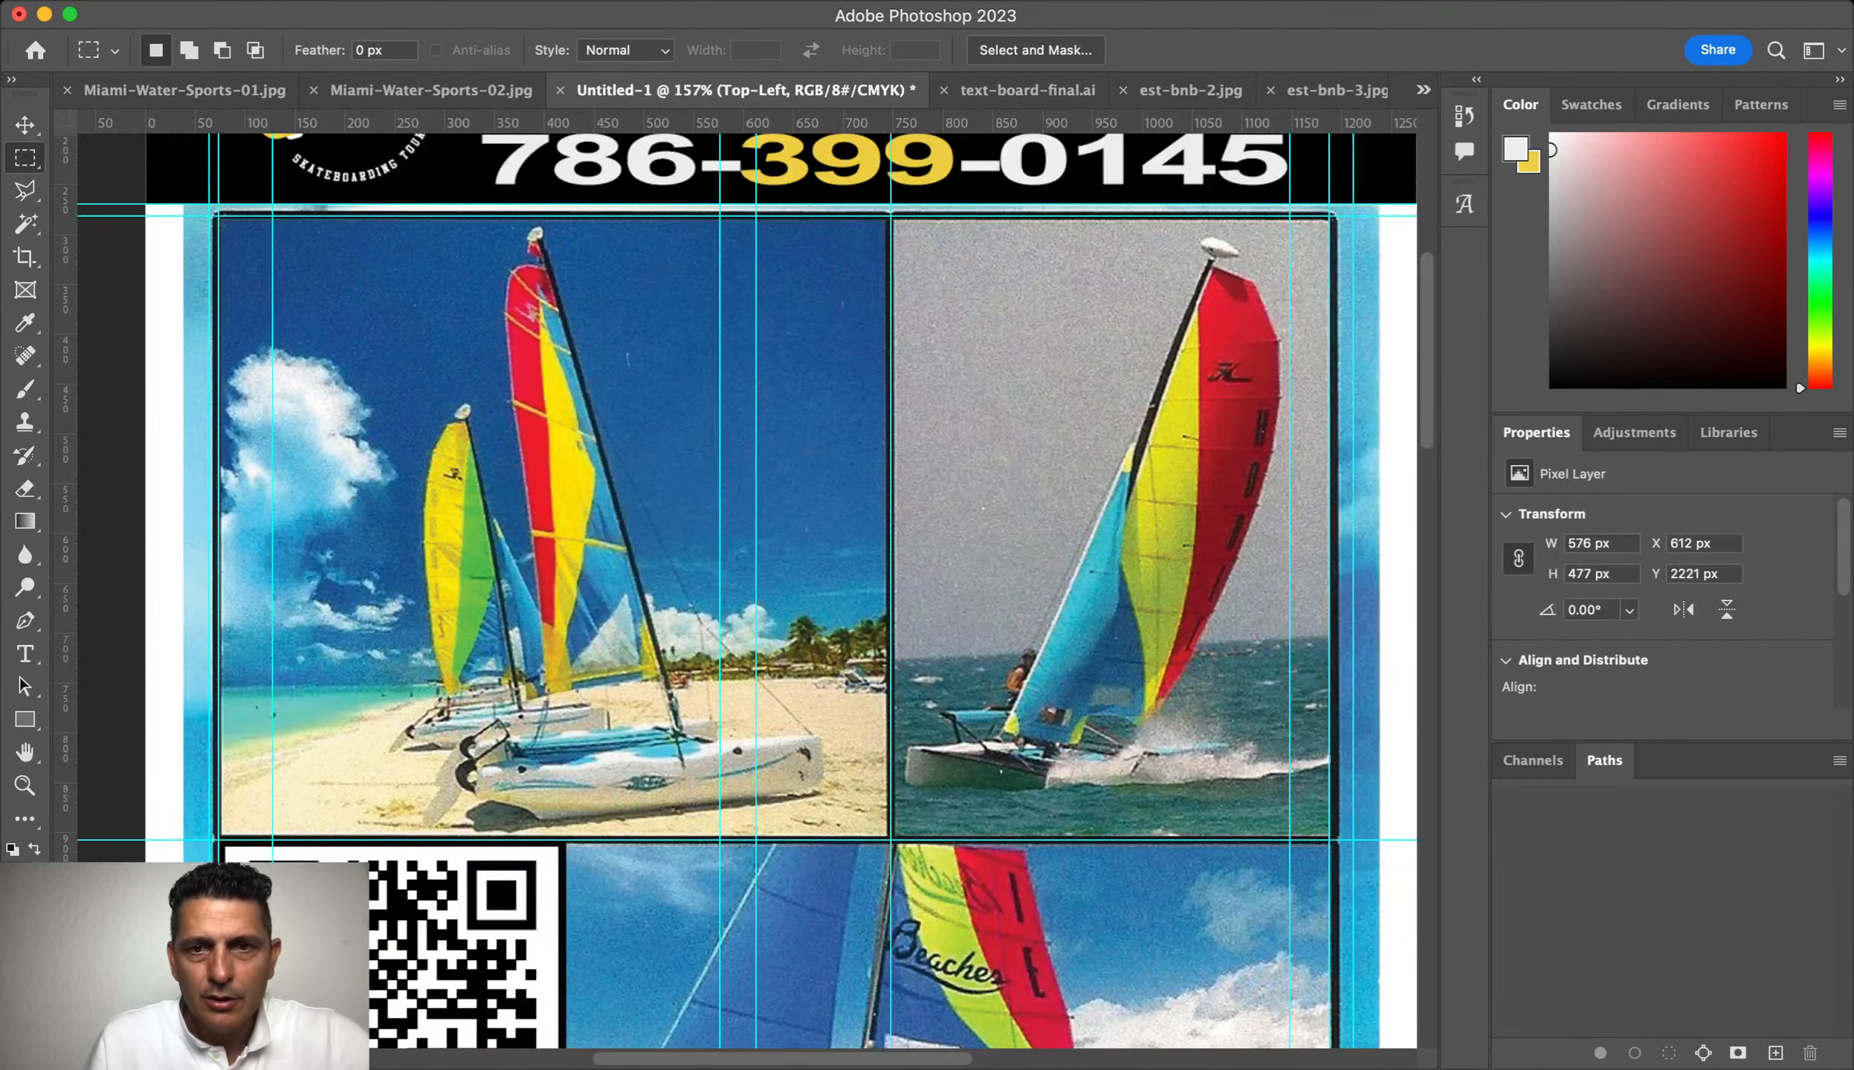
# Step: Close text-board-final.ai without saving changes
pyautogui.click(1028, 90)
pyautogui.click(696, 90)
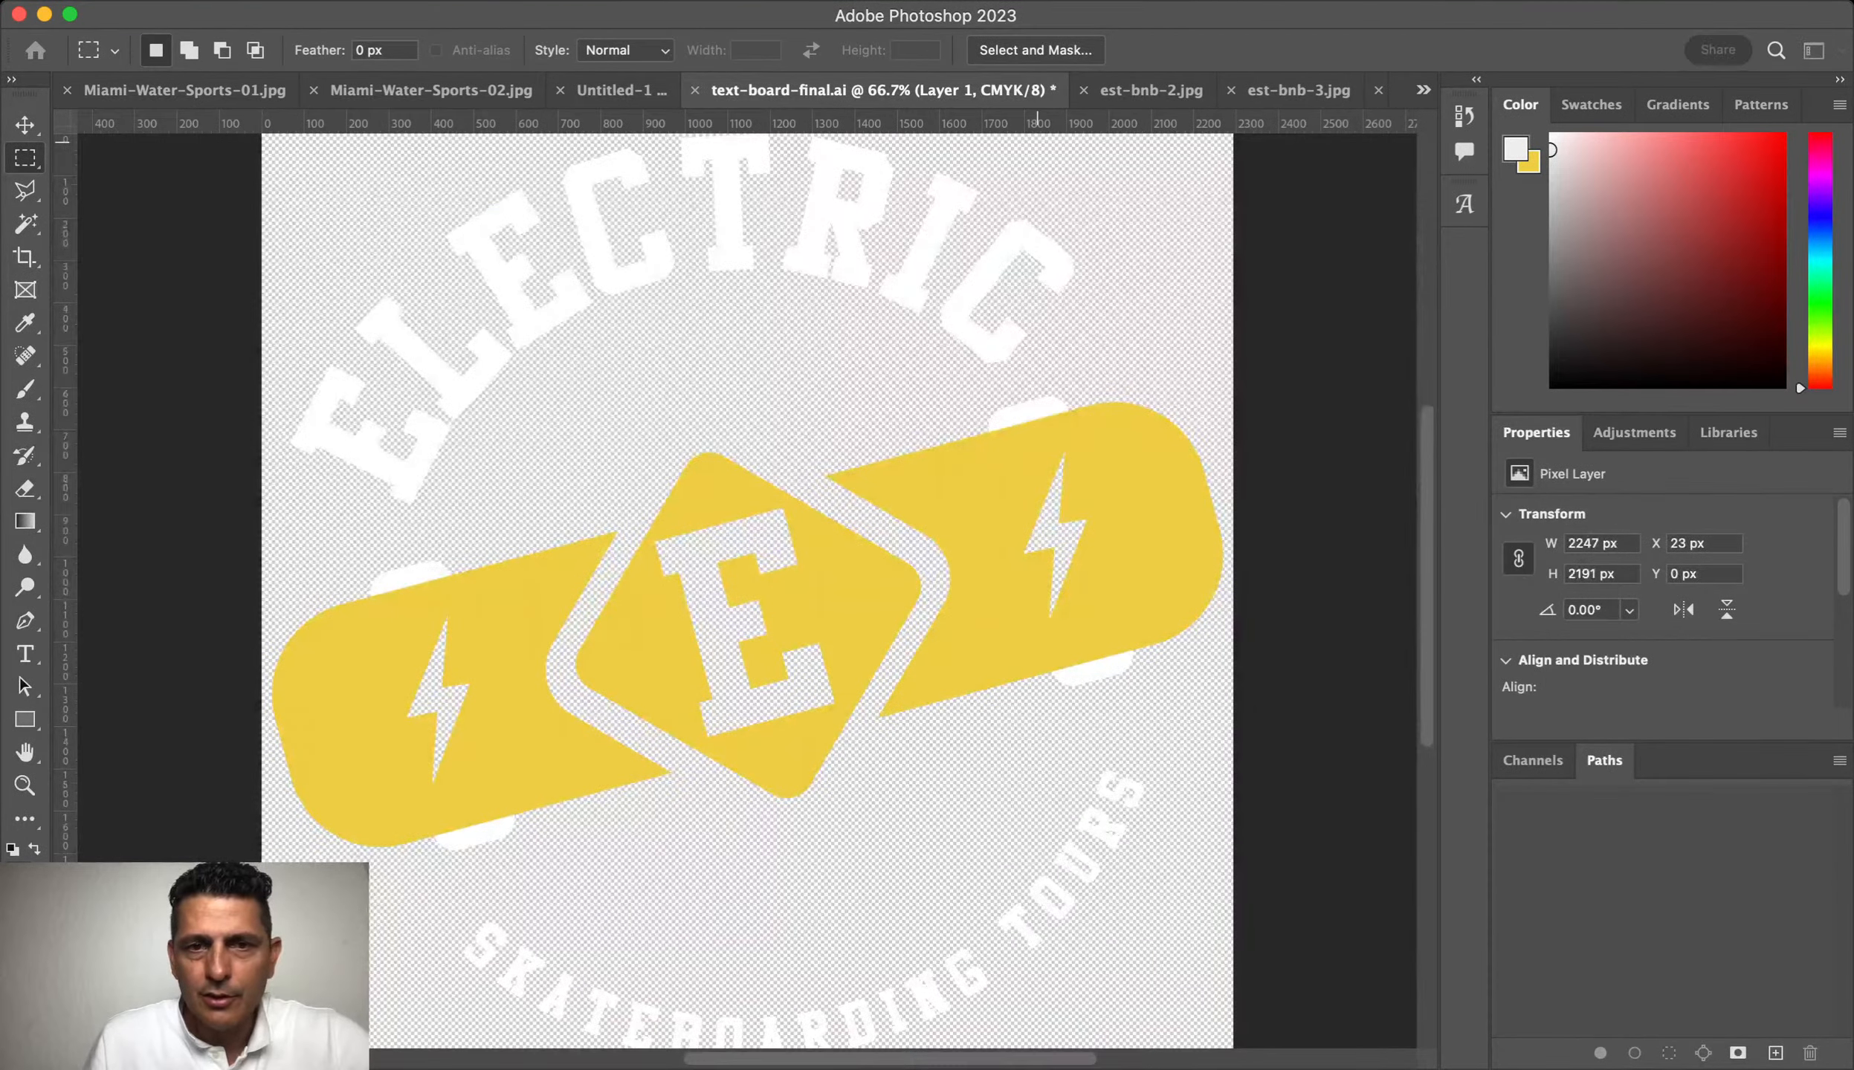
pyautogui.click(931, 408)
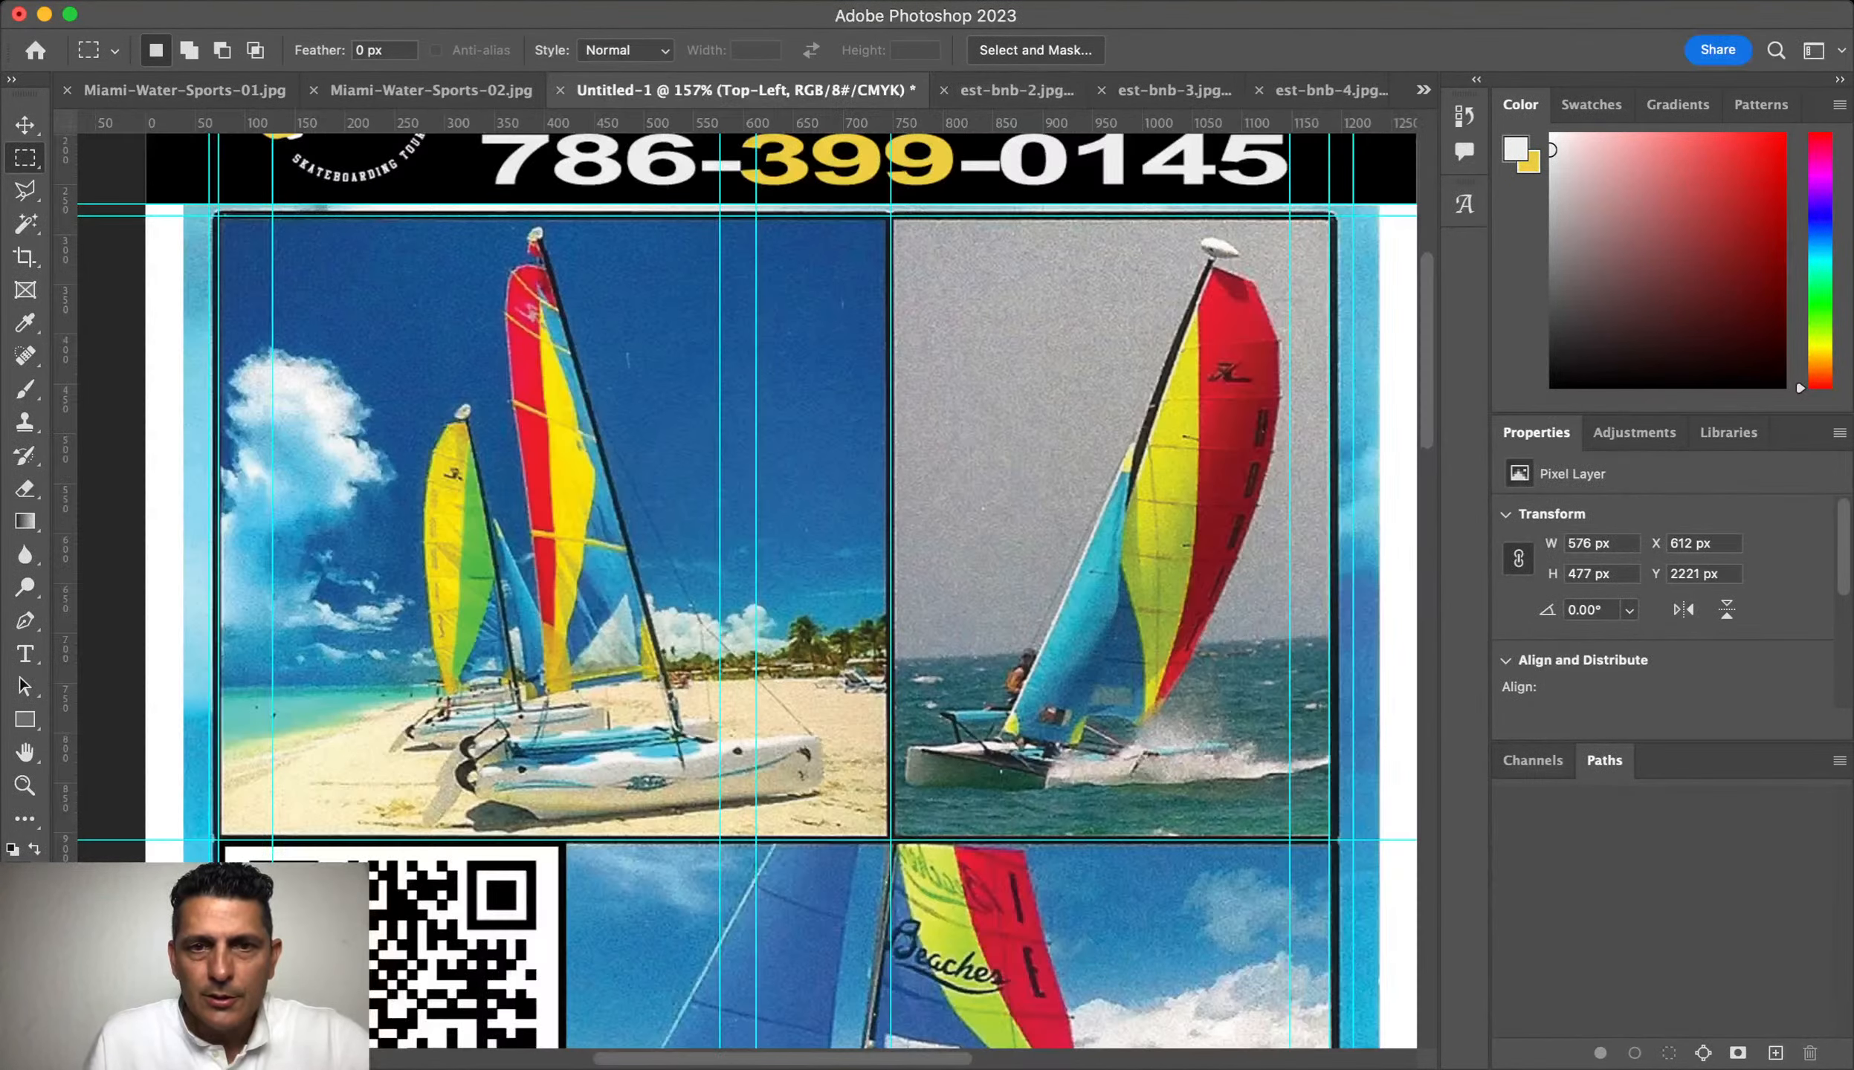
pyautogui.click(1008, 90)
# Step: Drag the est-bnb-2 skateboarder photo into the Untitled-1 flyer
pyautogui.moveTo(794, 467); pyautogui.dragTo(553, 93)
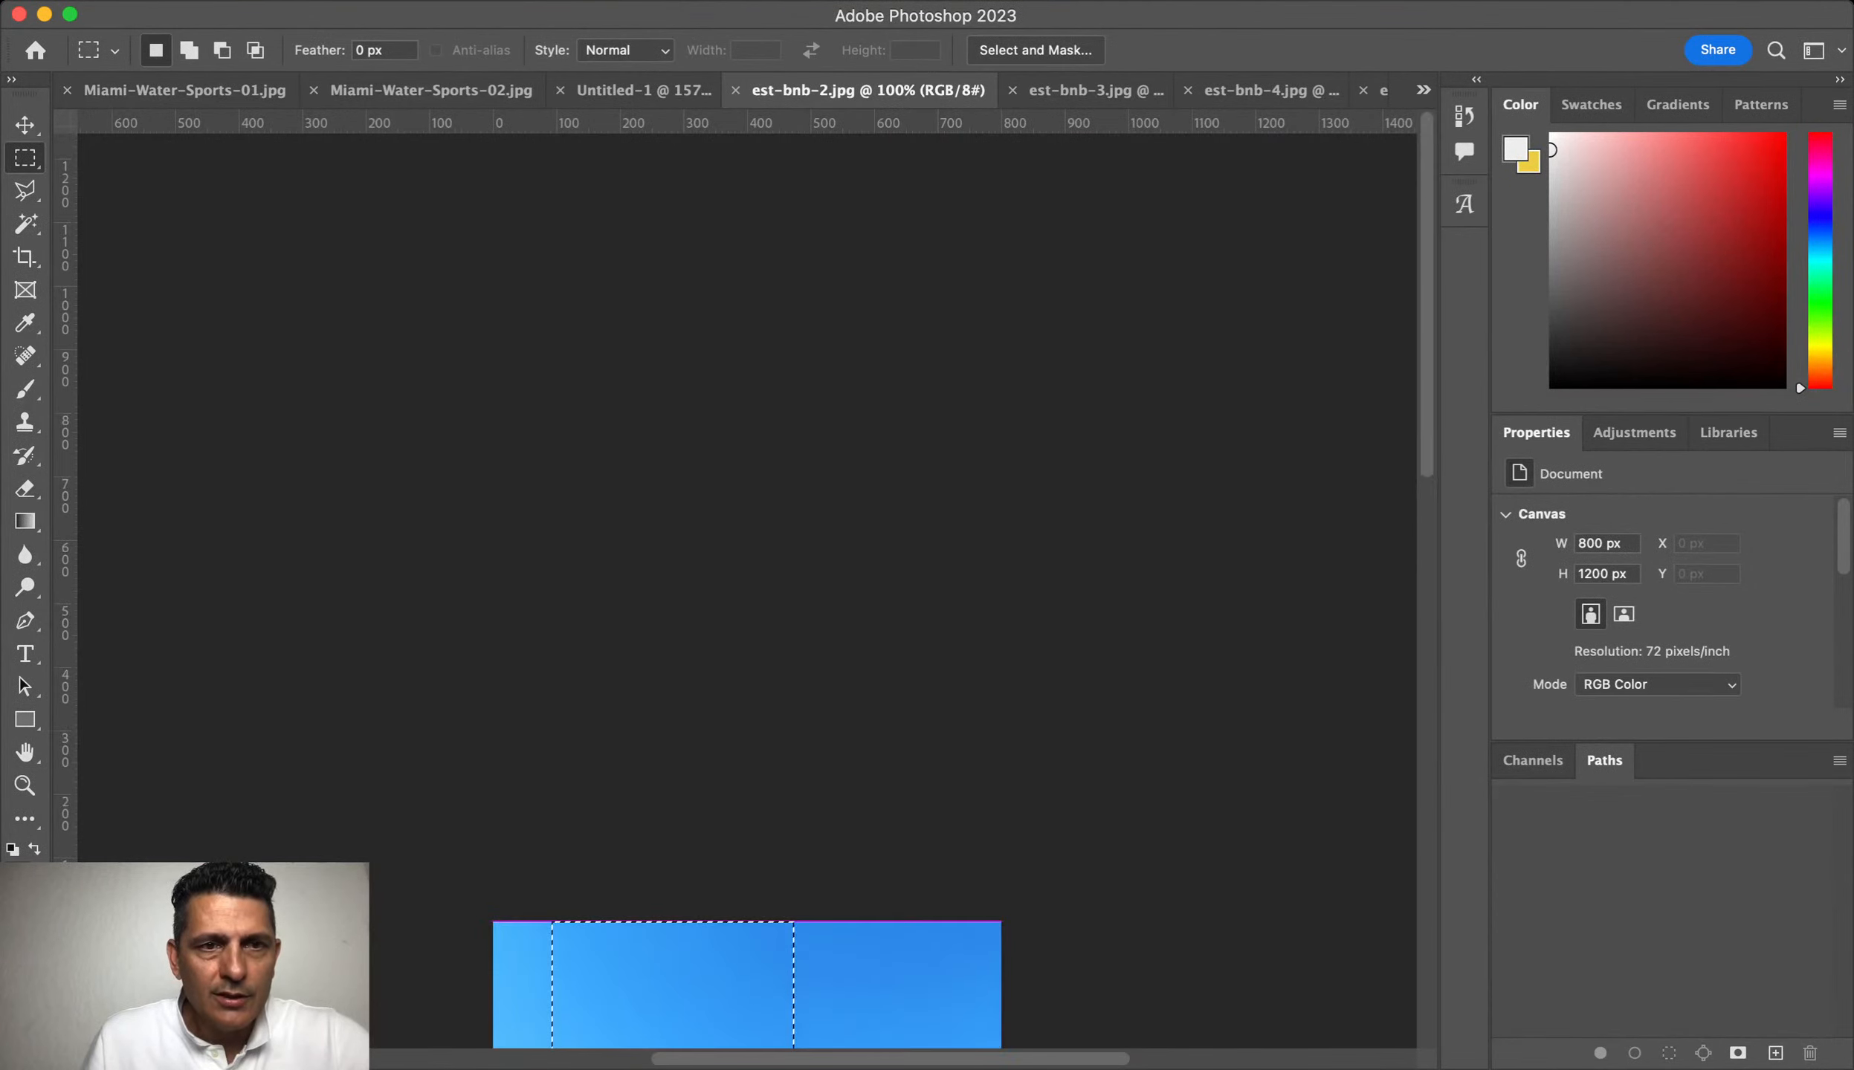
pyautogui.press('super+d')
pyautogui.scroll(-7, 788, 612)
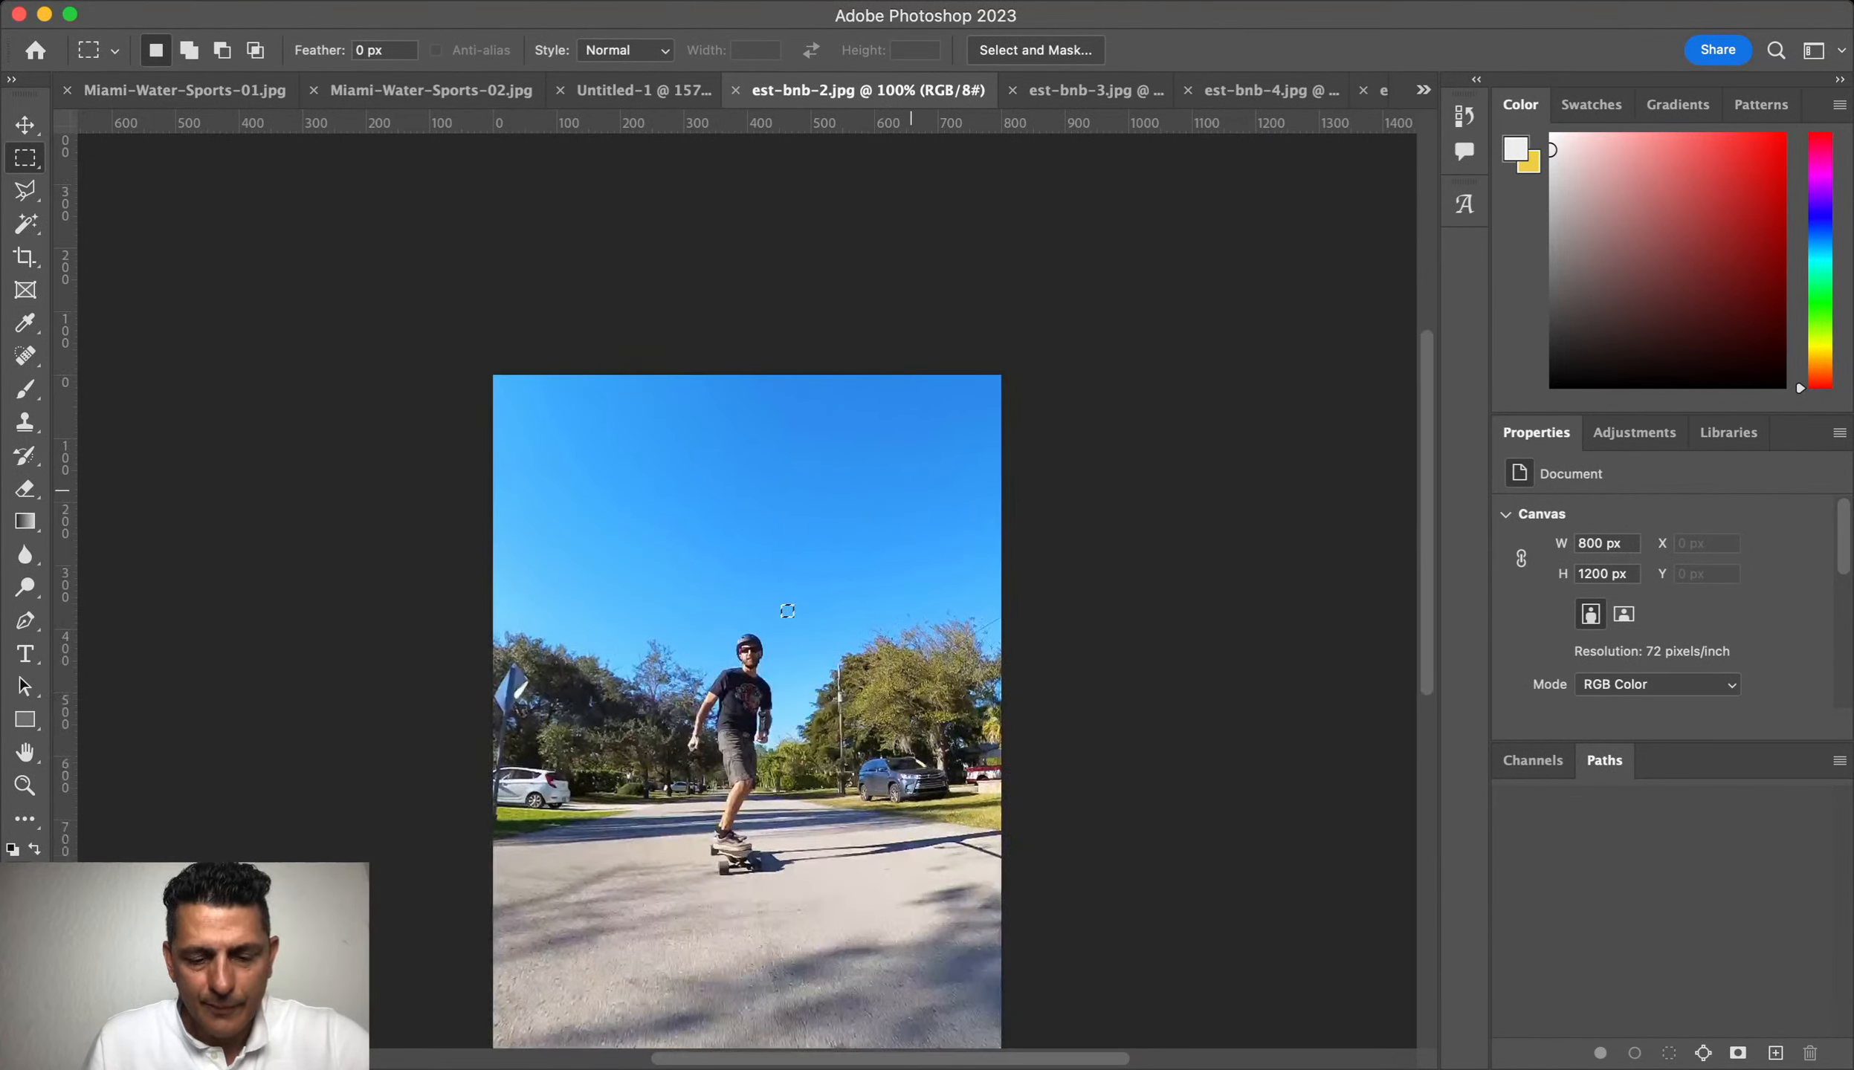
pyautogui.press('v')
pyautogui.moveTo(824, 432); pyautogui.dragTo(644, 91)
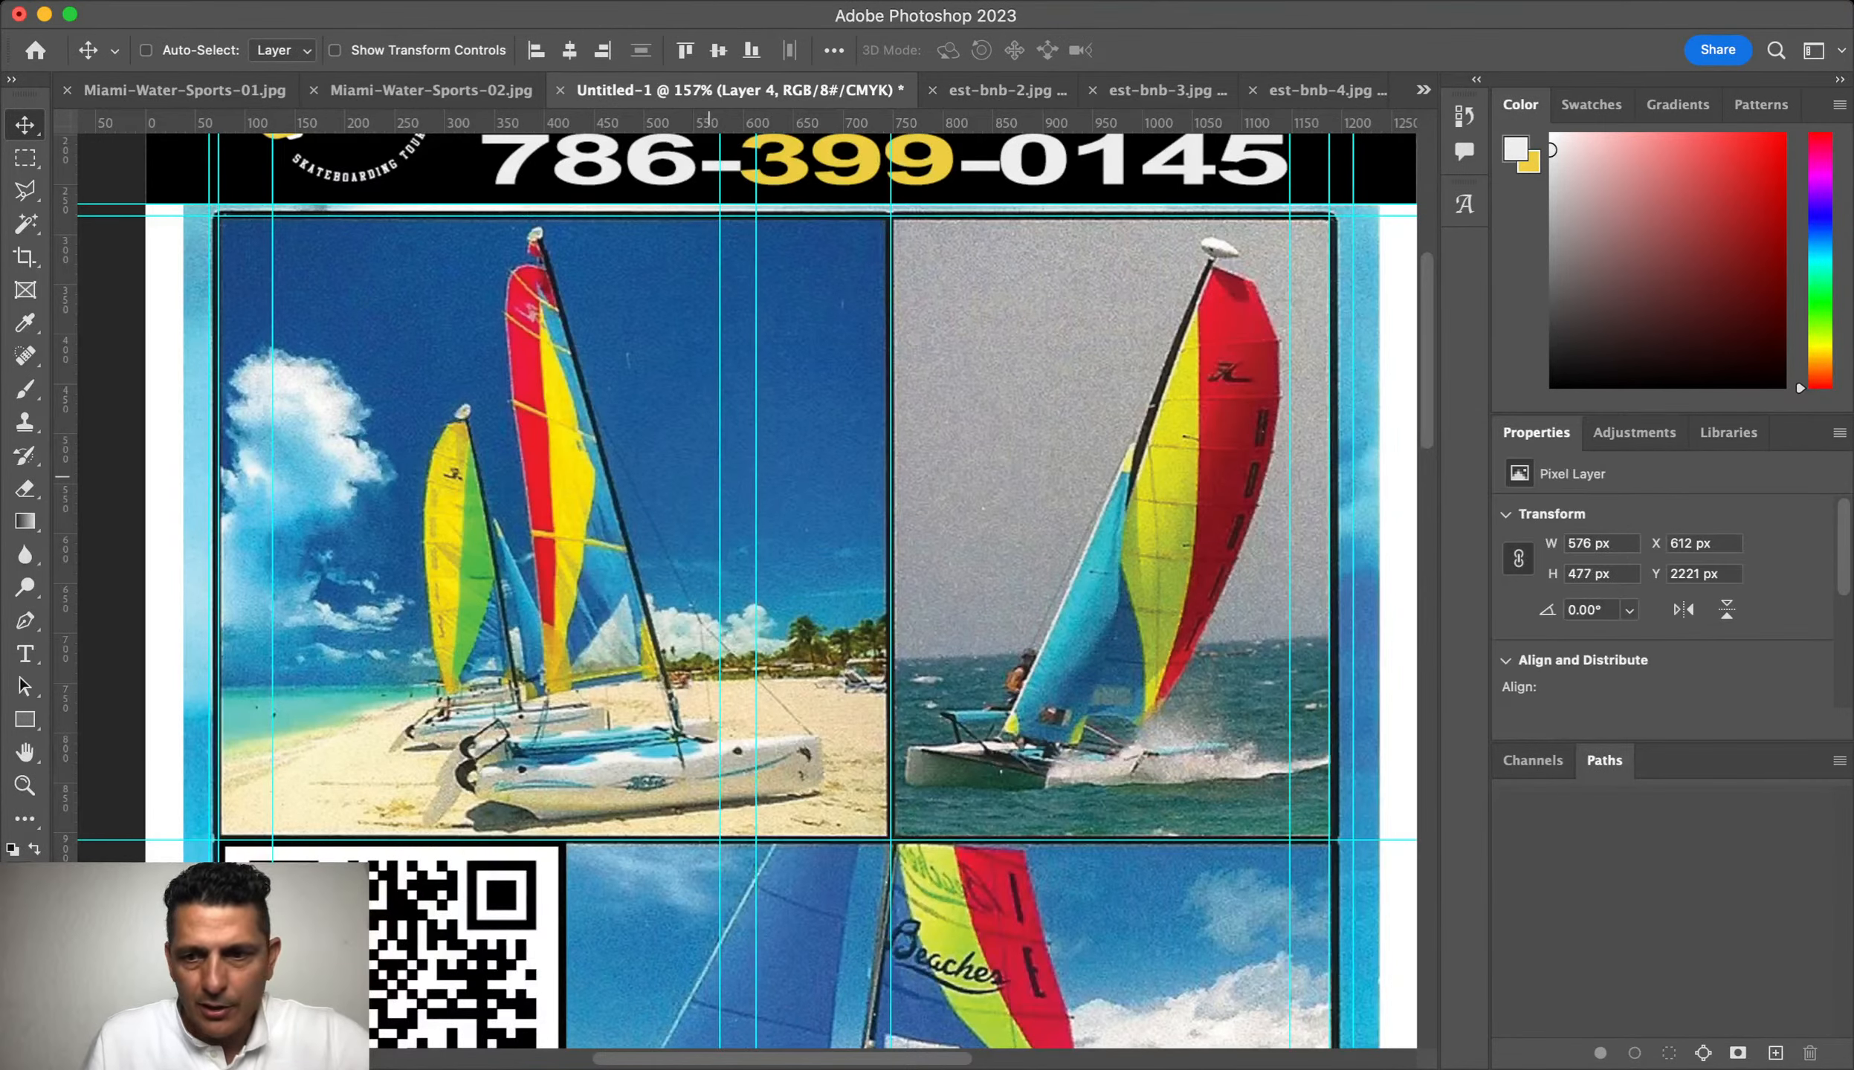
pyautogui.moveTo(1011, 624); pyautogui.dragTo(858, 429)
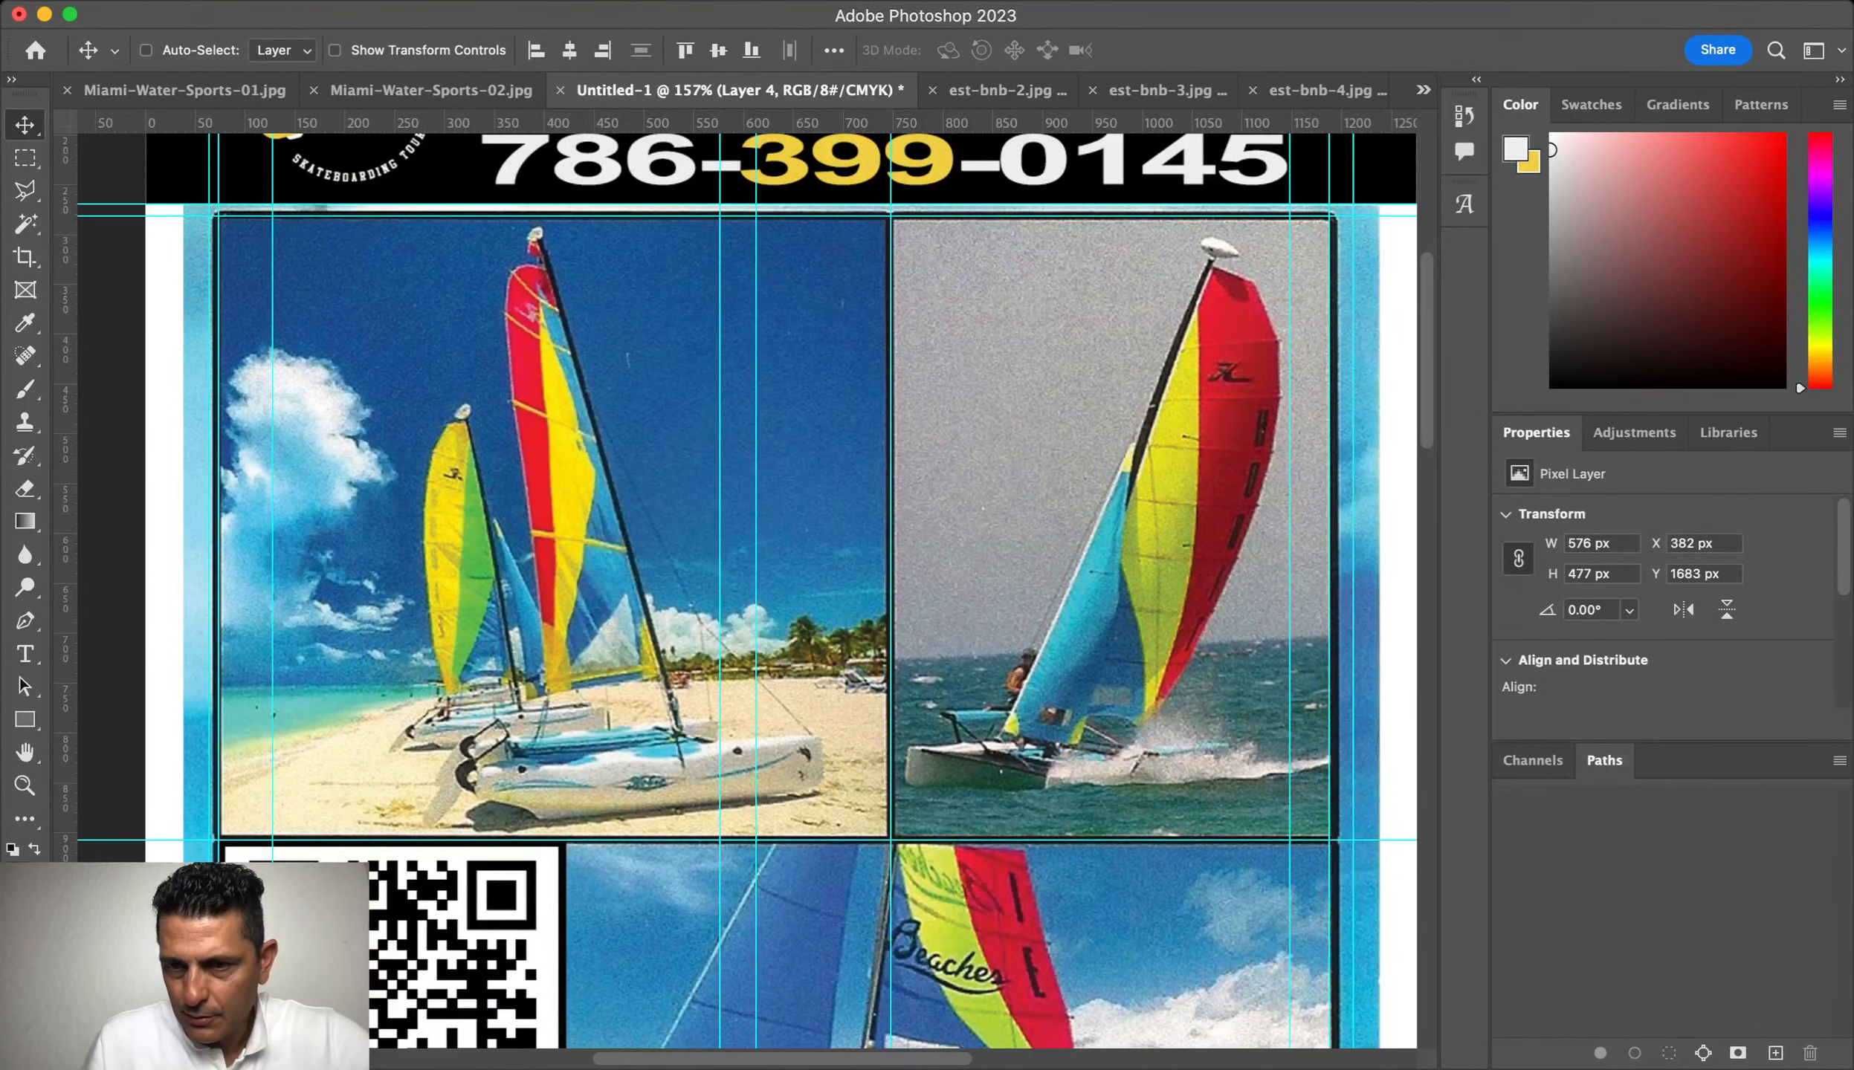
pyautogui.press('super+0')
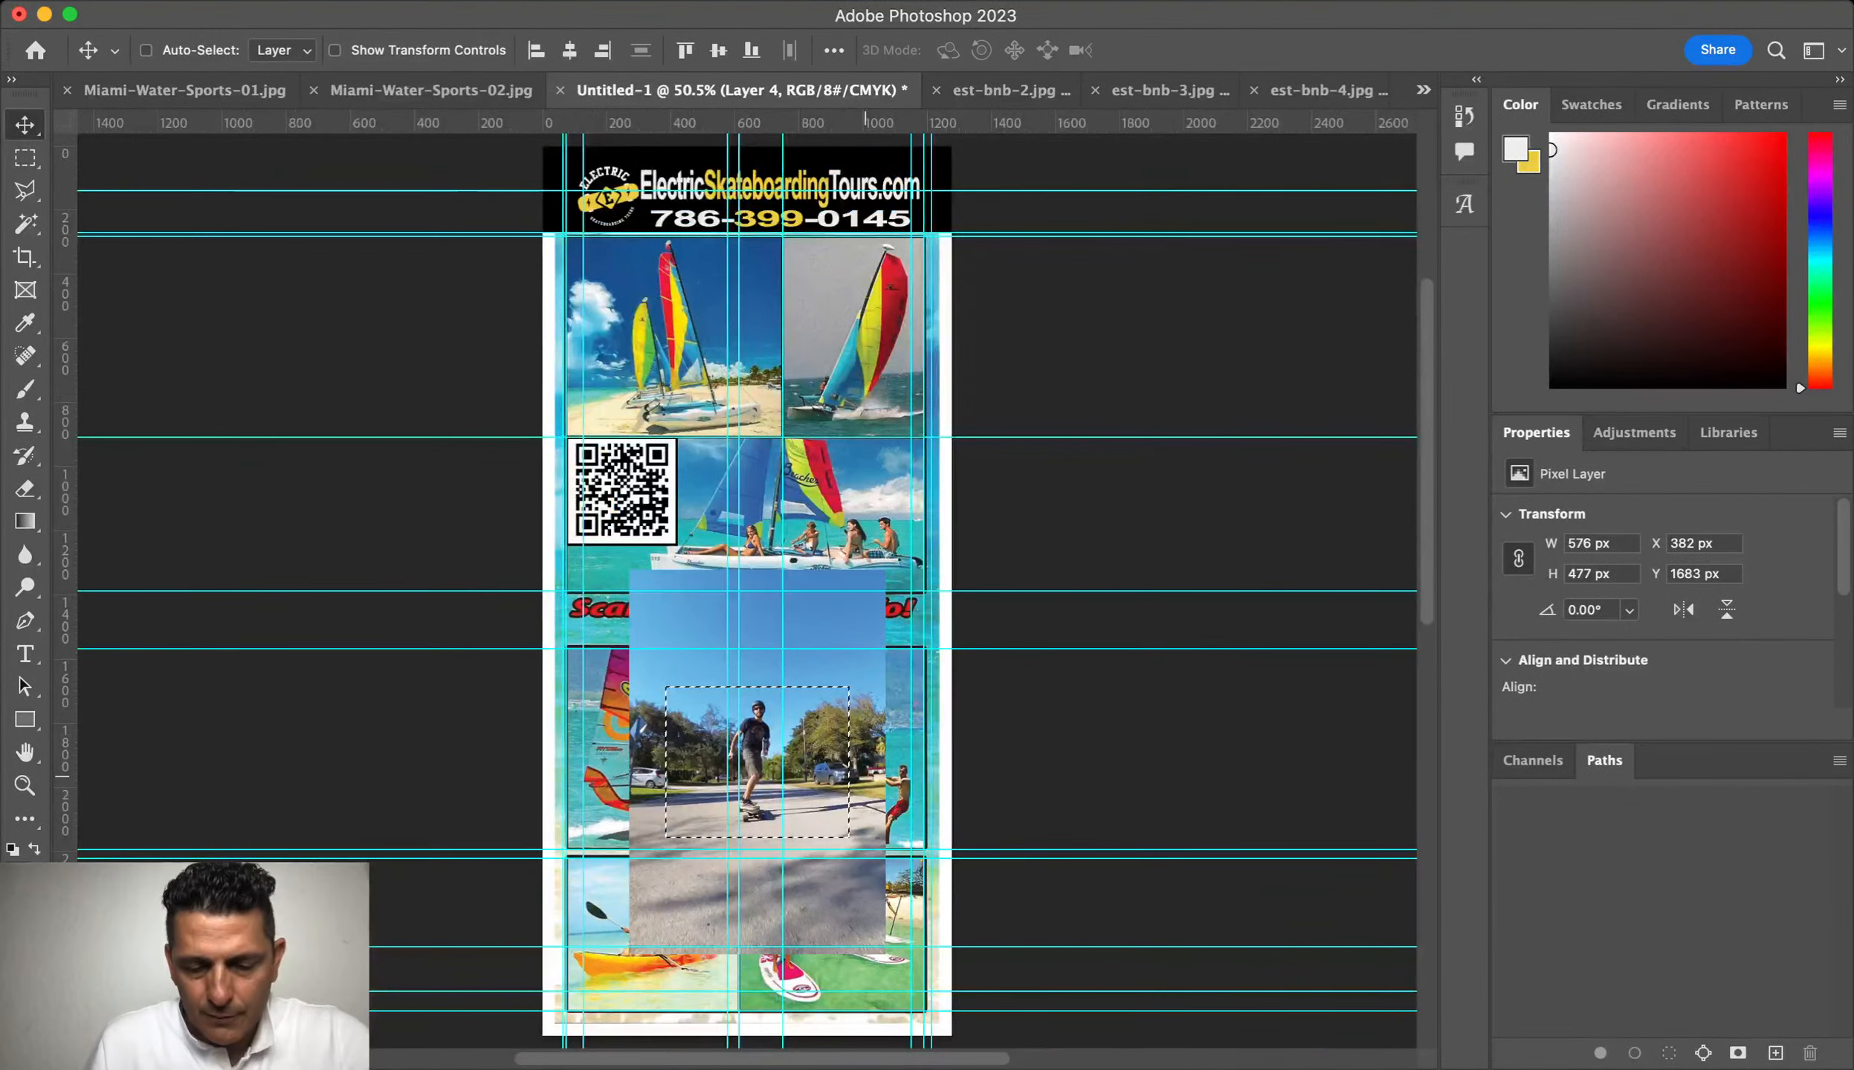
pyautogui.press('super+d')
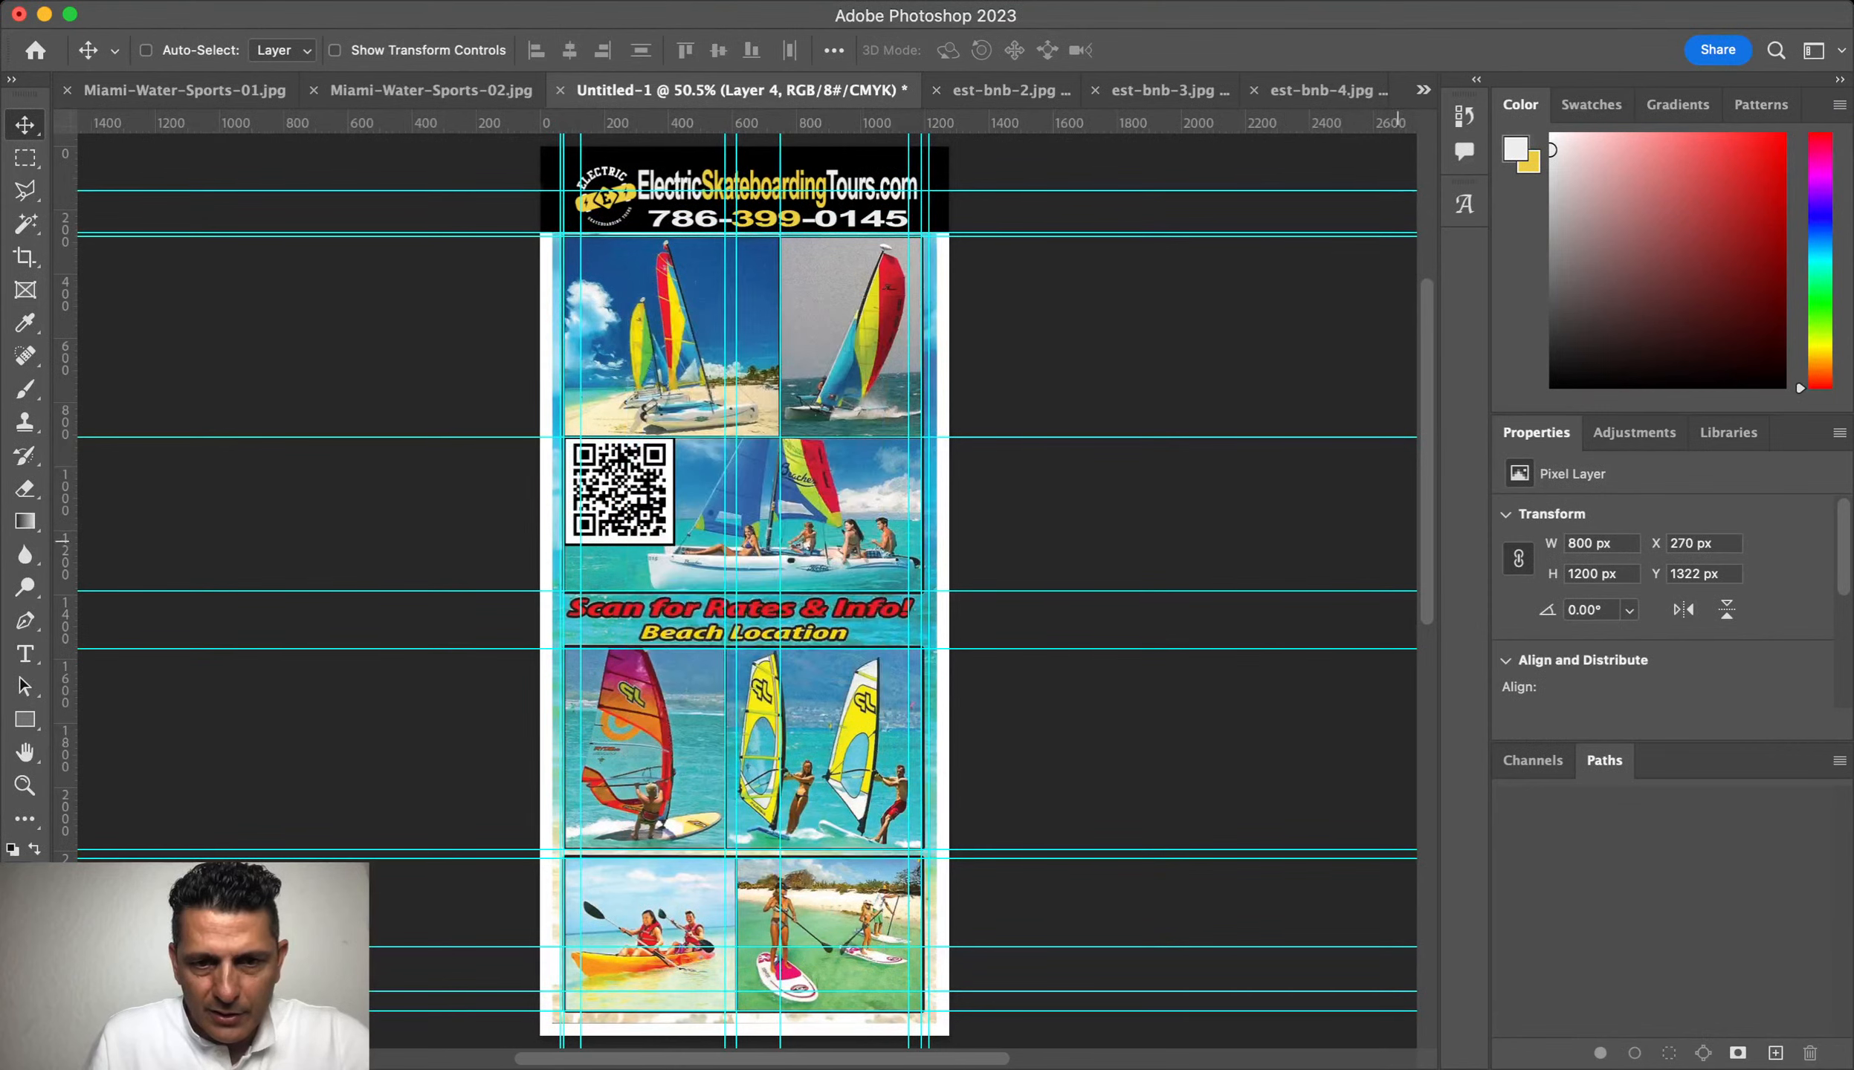
pyautogui.moveTo(1397, 541); pyautogui.dragTo(749, 408)
# Step: Scale the skateboarder photo down and position it over the left windsurf panel
pyautogui.press('super+t')
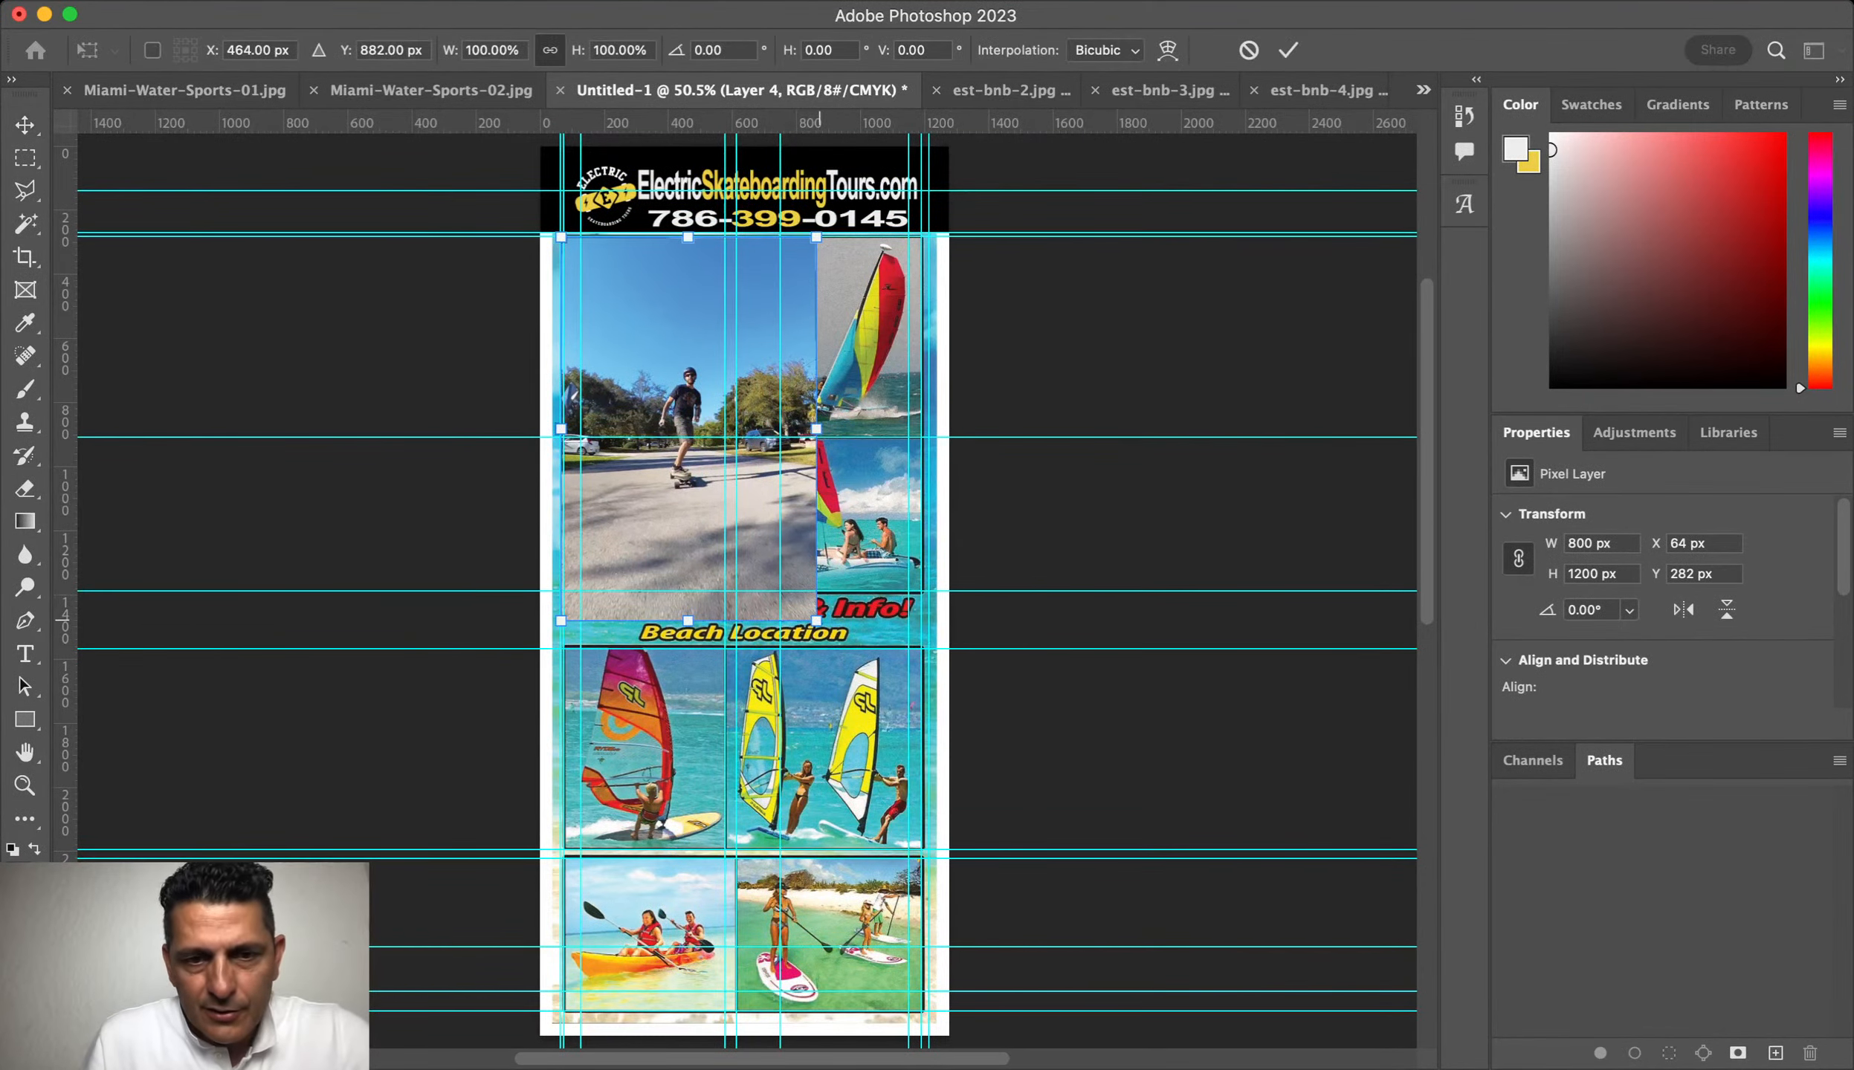
pyautogui.moveTo(818, 618); pyautogui.dragTo(896, 499)
pyautogui.moveTo(673, 444); pyautogui.dragTo(673, 732)
pyautogui.moveTo(791, 528); pyautogui.dragTo(736, 610)
pyautogui.press('Return')
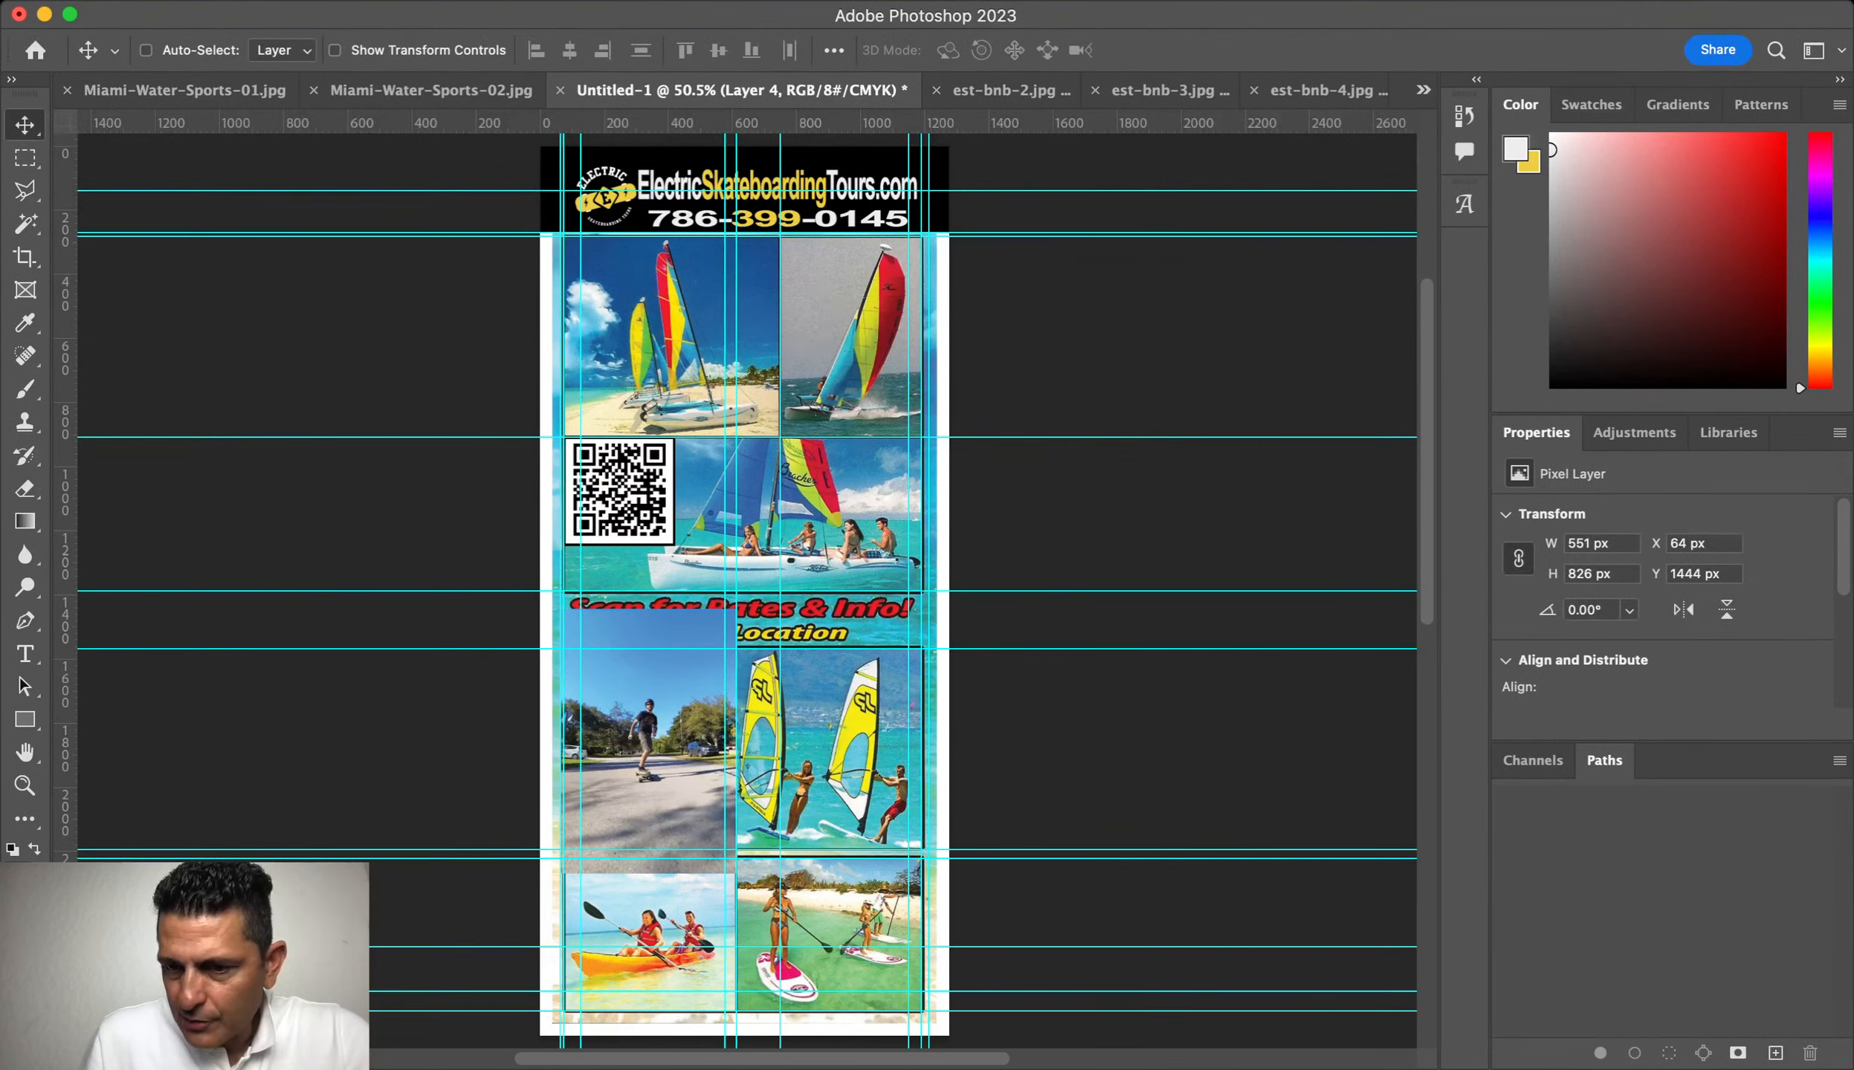
# Step: Mask the photo to the MidLow-left panel shape and close est-bnb-2
pyautogui.hotkey('alt', '[')
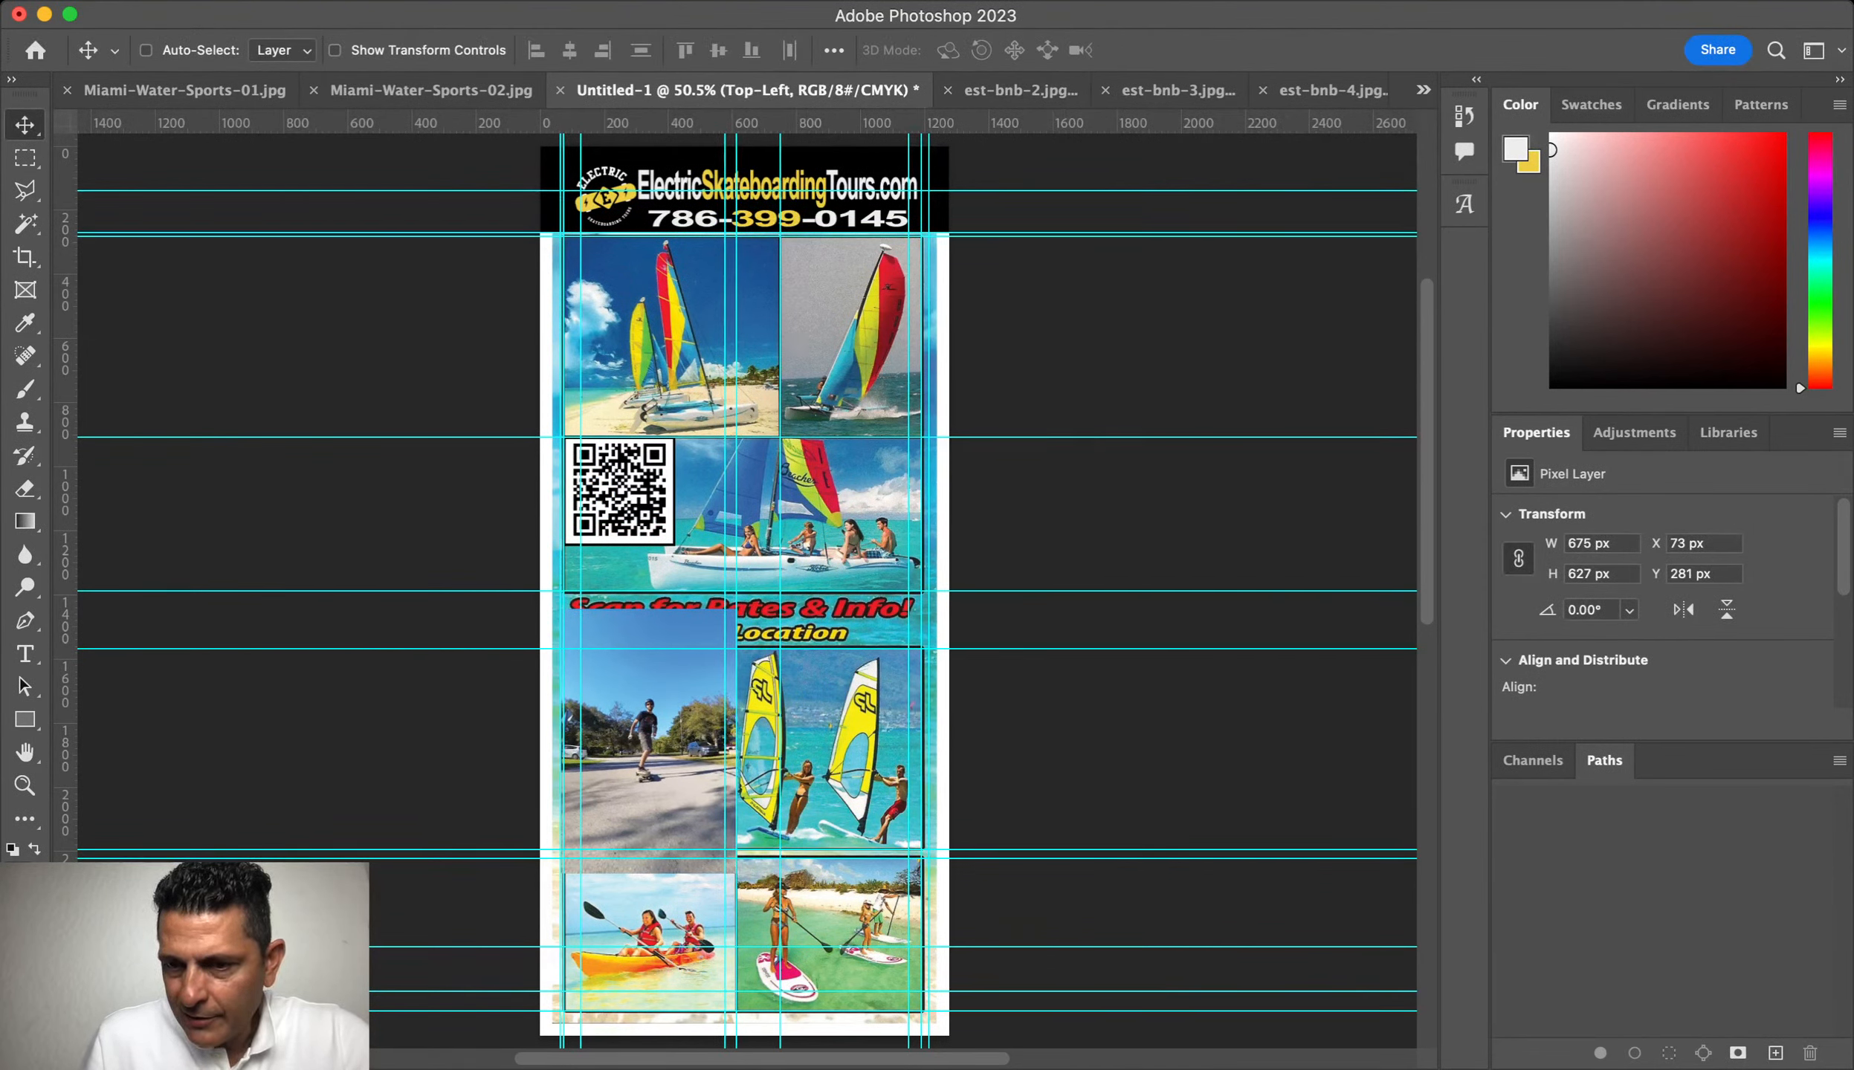
pyautogui.hotkey('alt', '[')
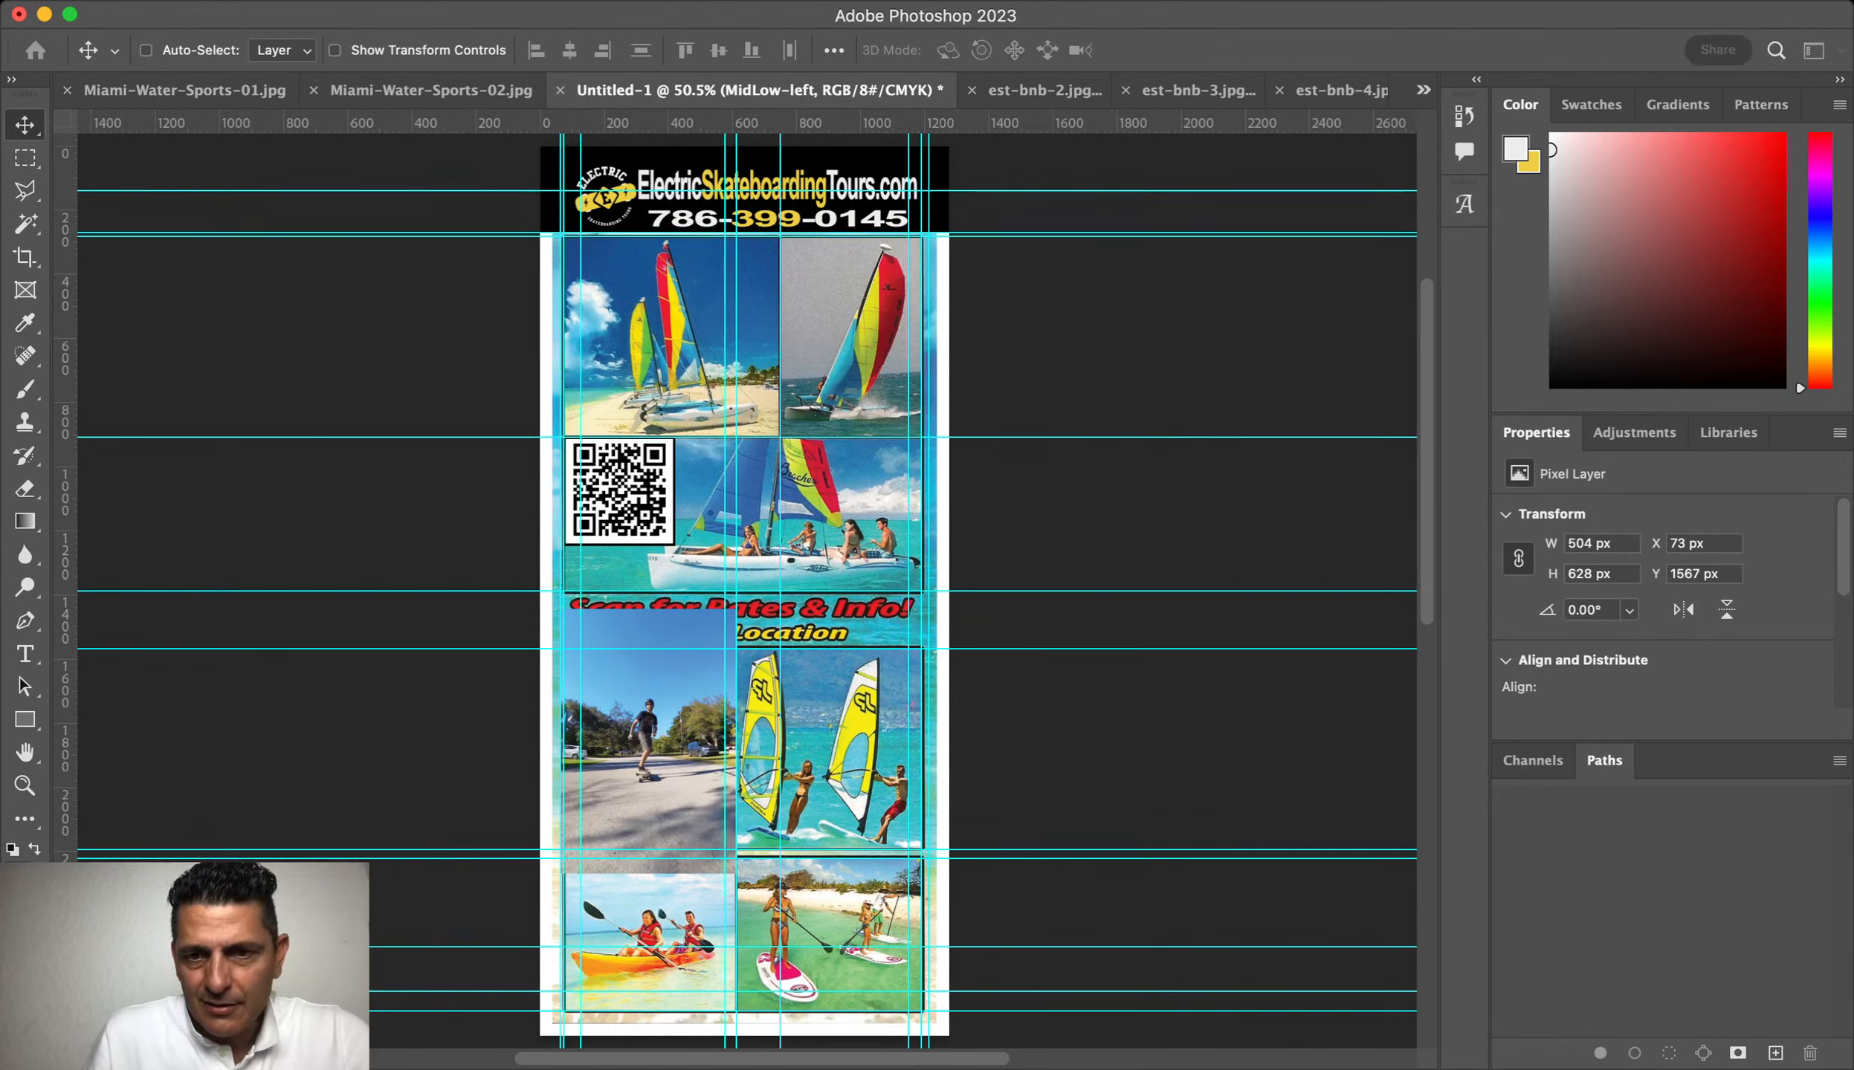
pyautogui.press('Return')
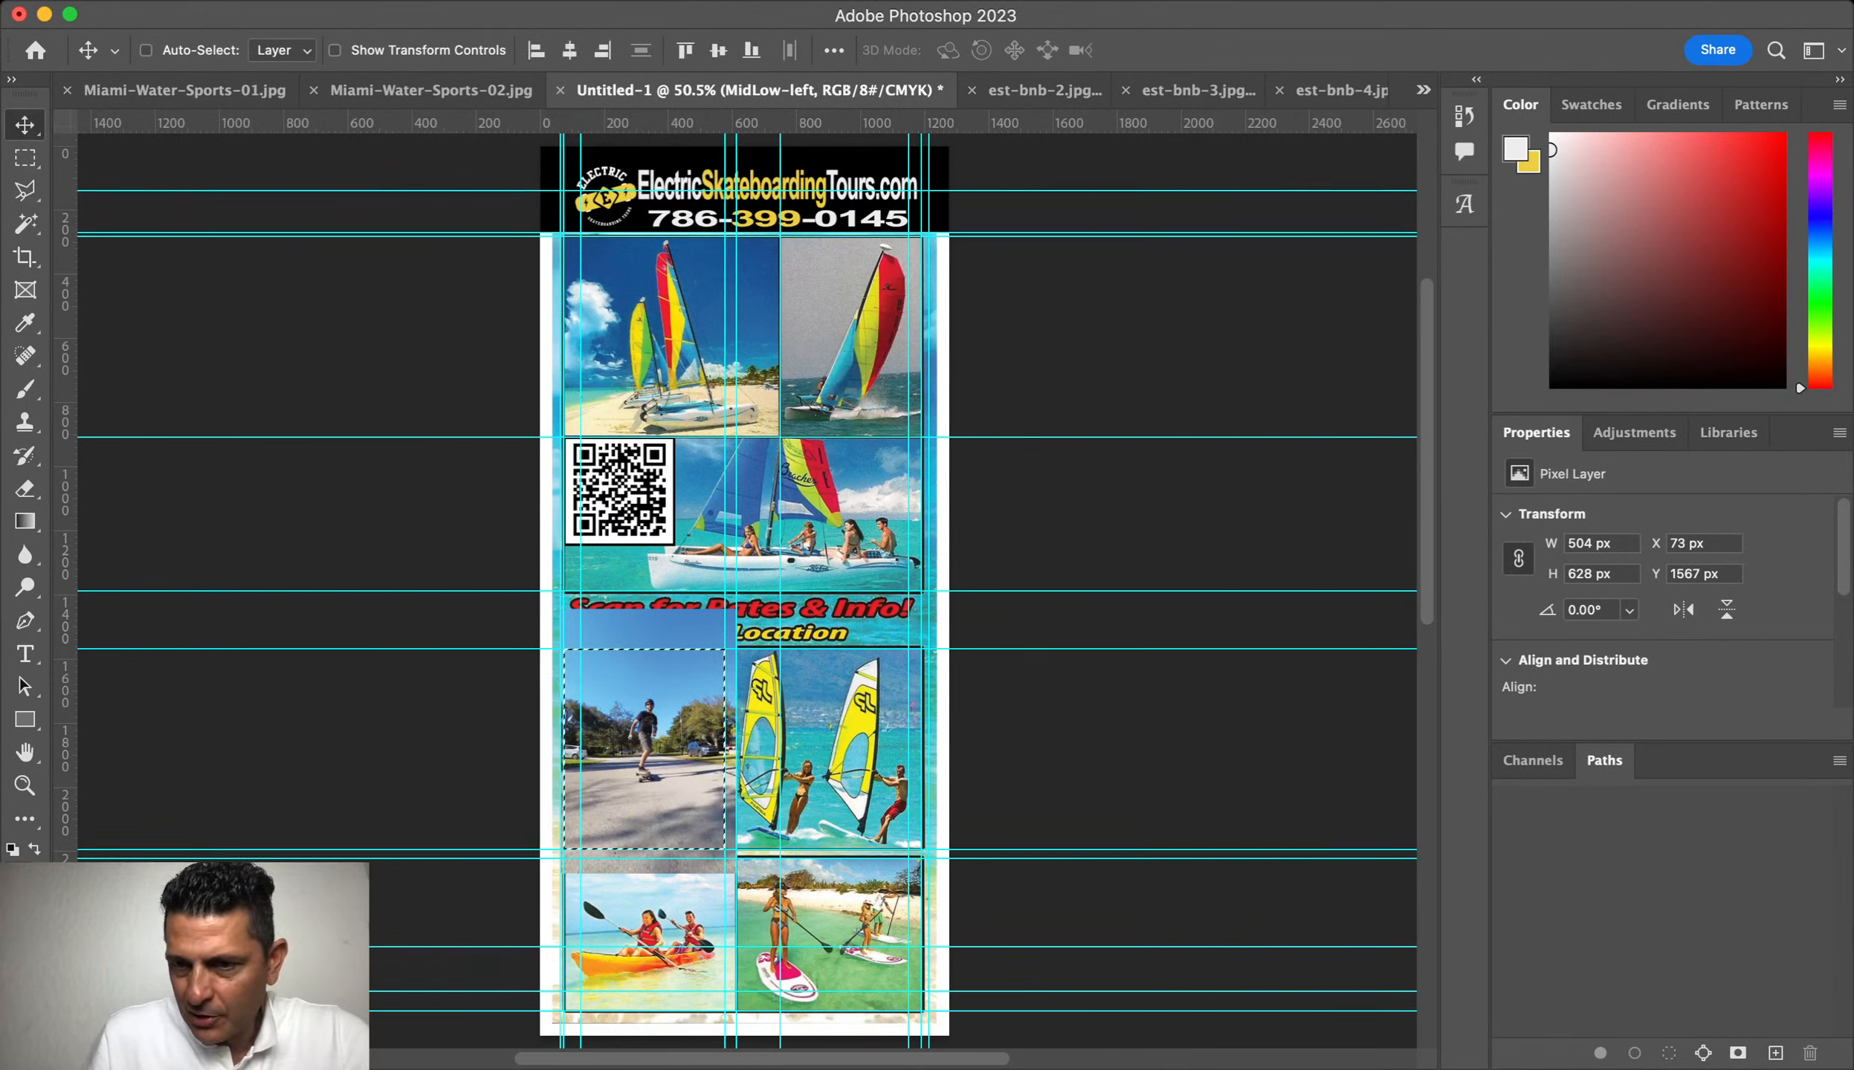
pyautogui.press('super+j')
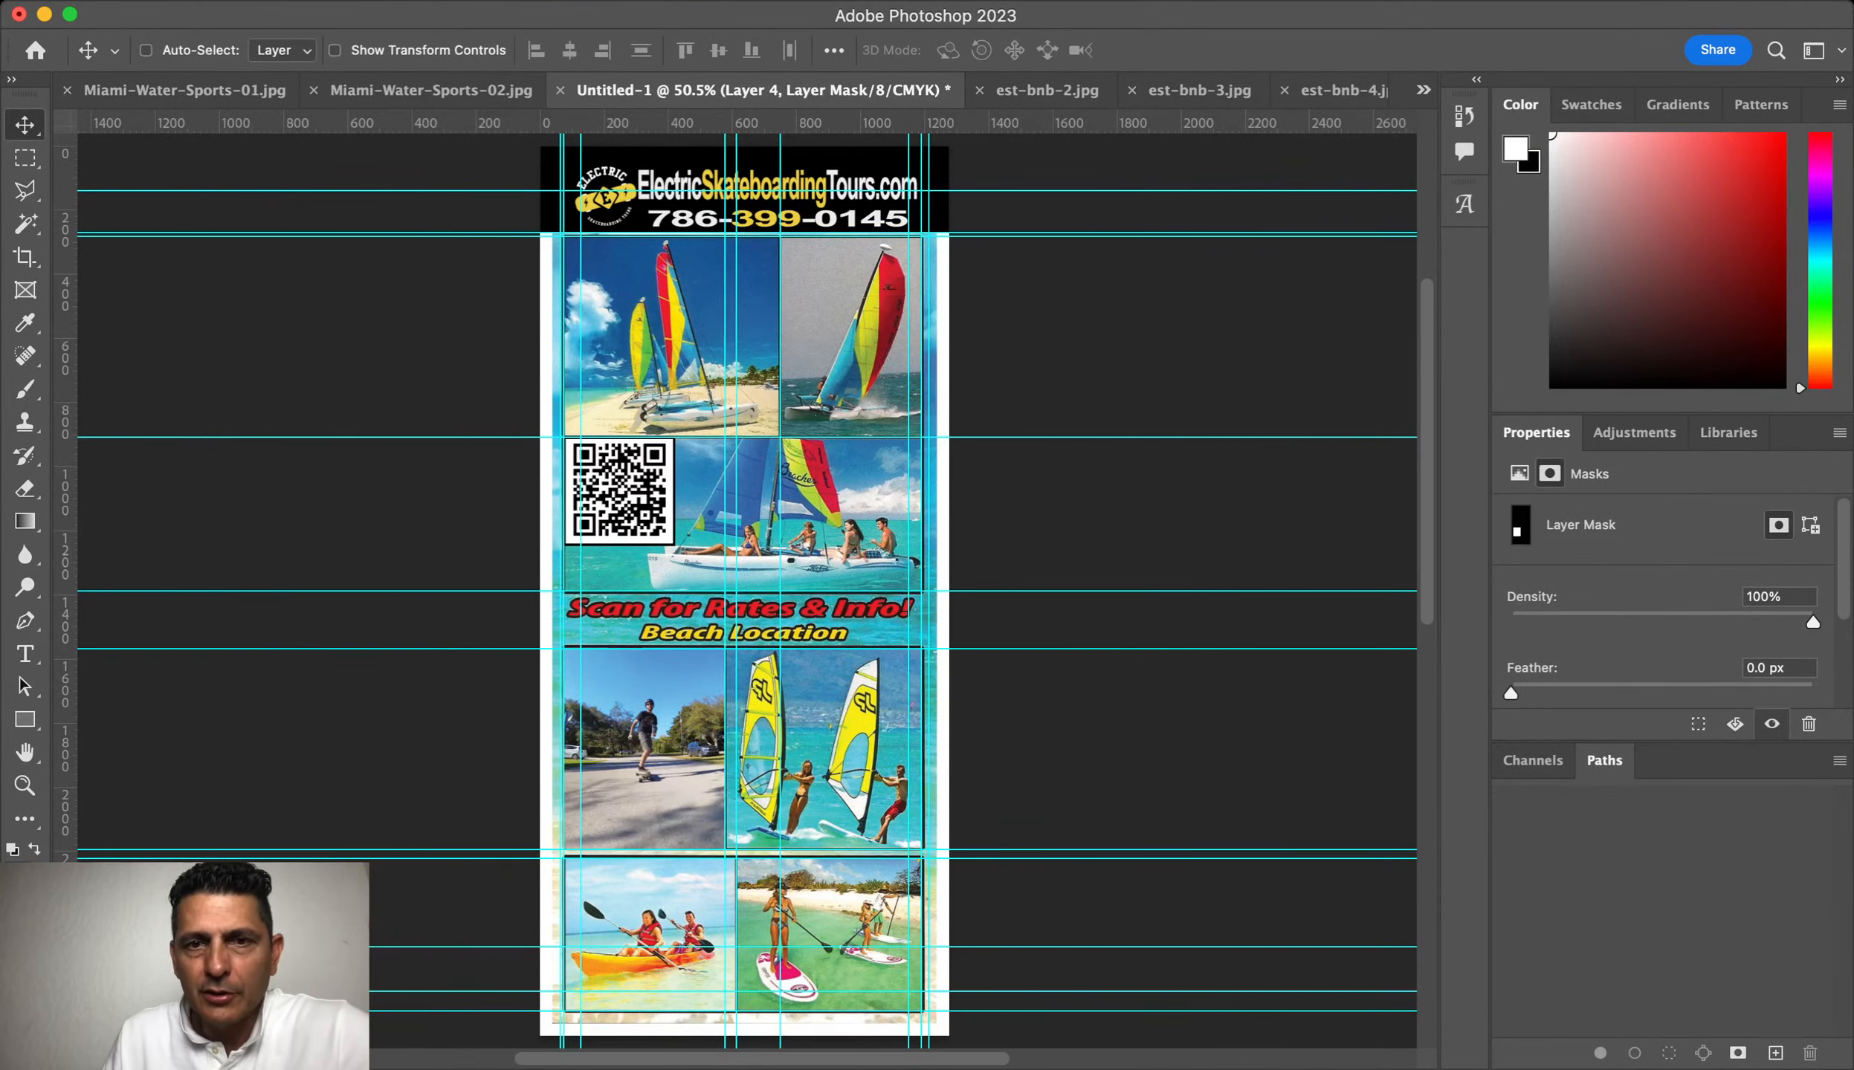
pyautogui.click(1037, 90)
pyautogui.press('super+w')
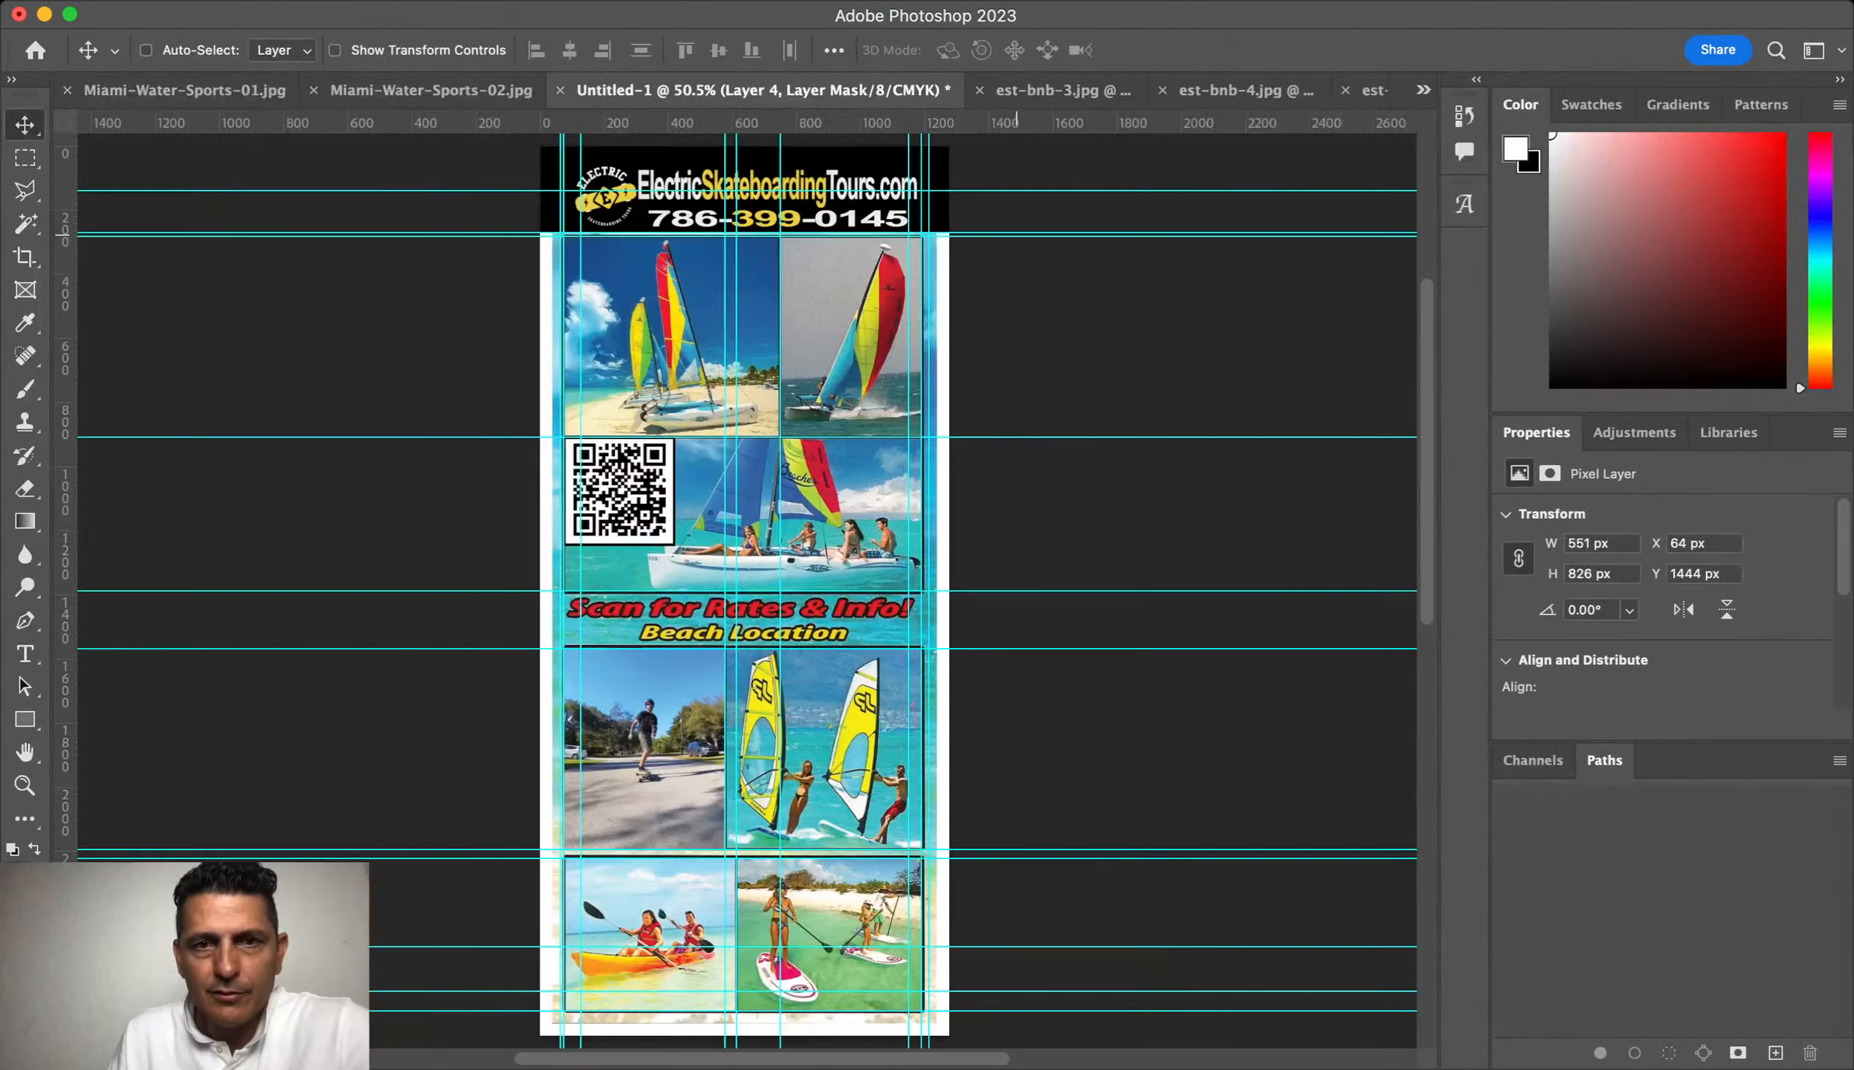
# Step: Paste the est-bnb-3 skateboarder photo into the flyer
pyautogui.click(1056, 91)
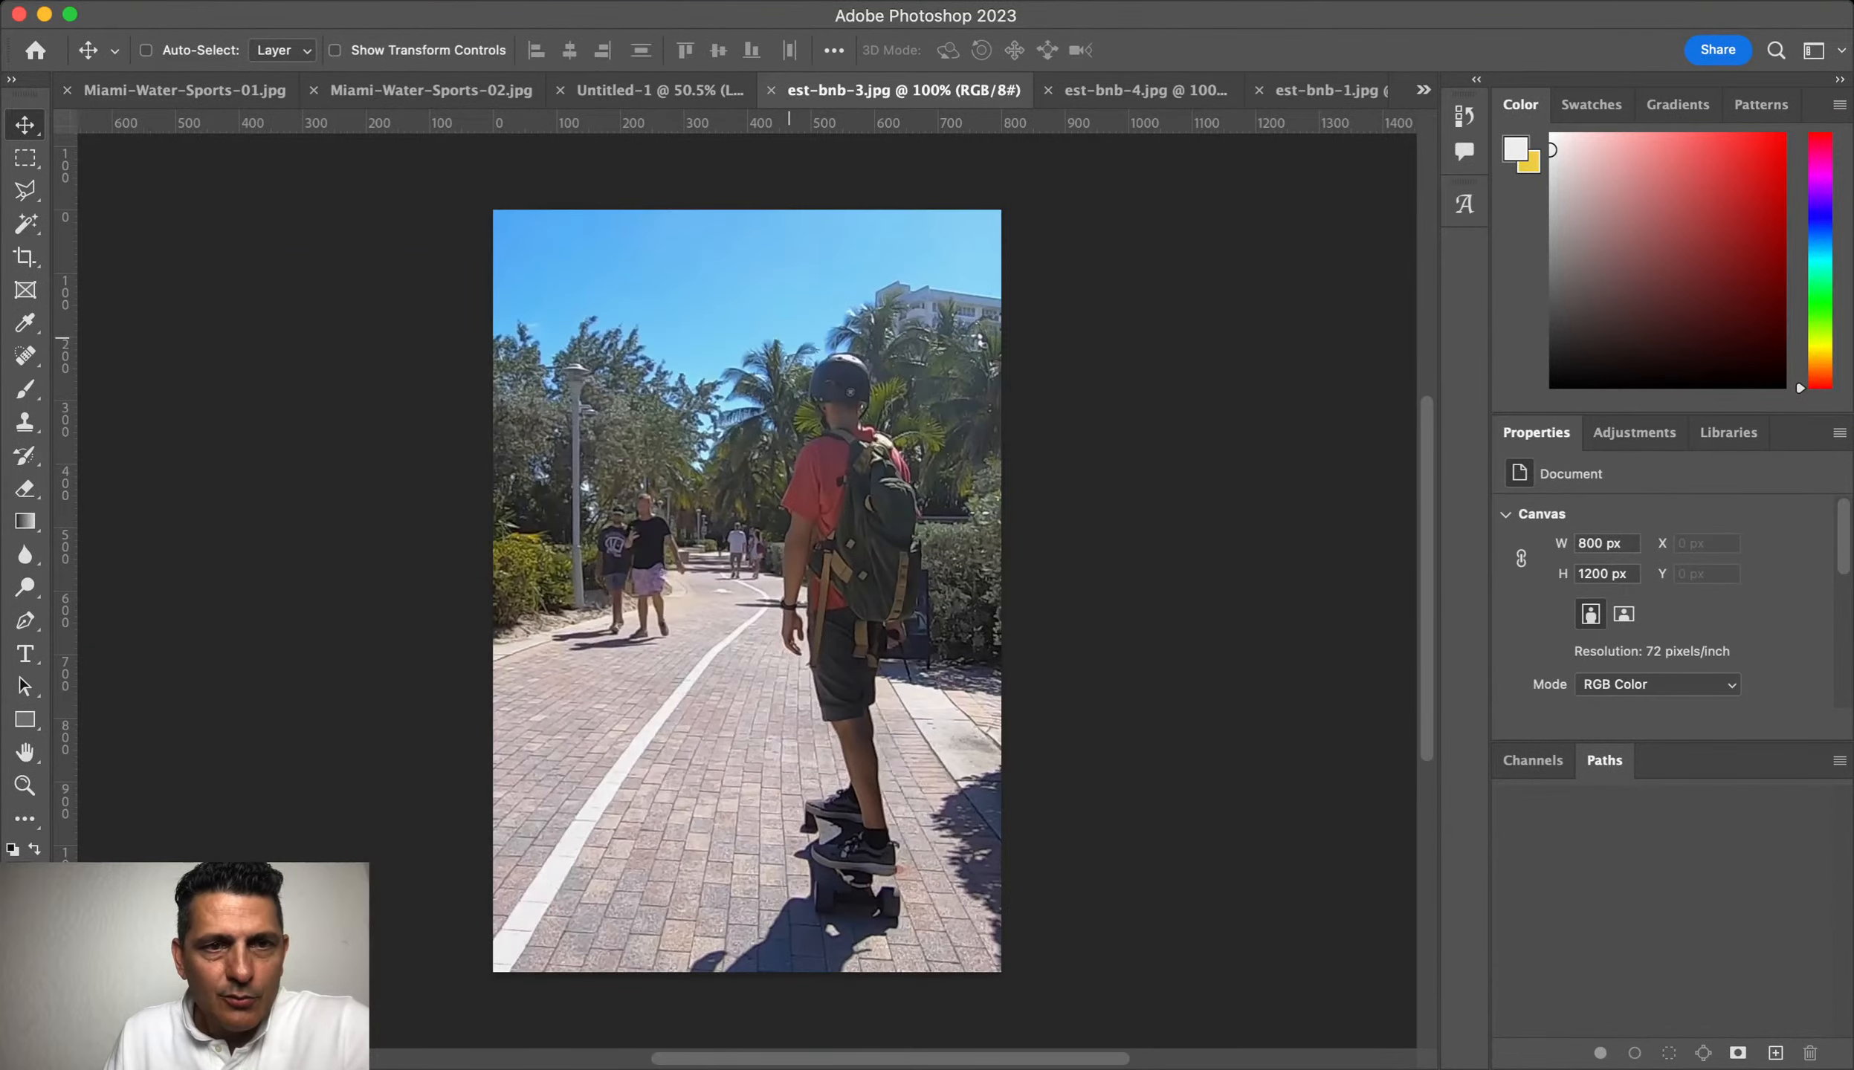
pyautogui.scroll(10, 789, 338)
pyautogui.click(431, 90)
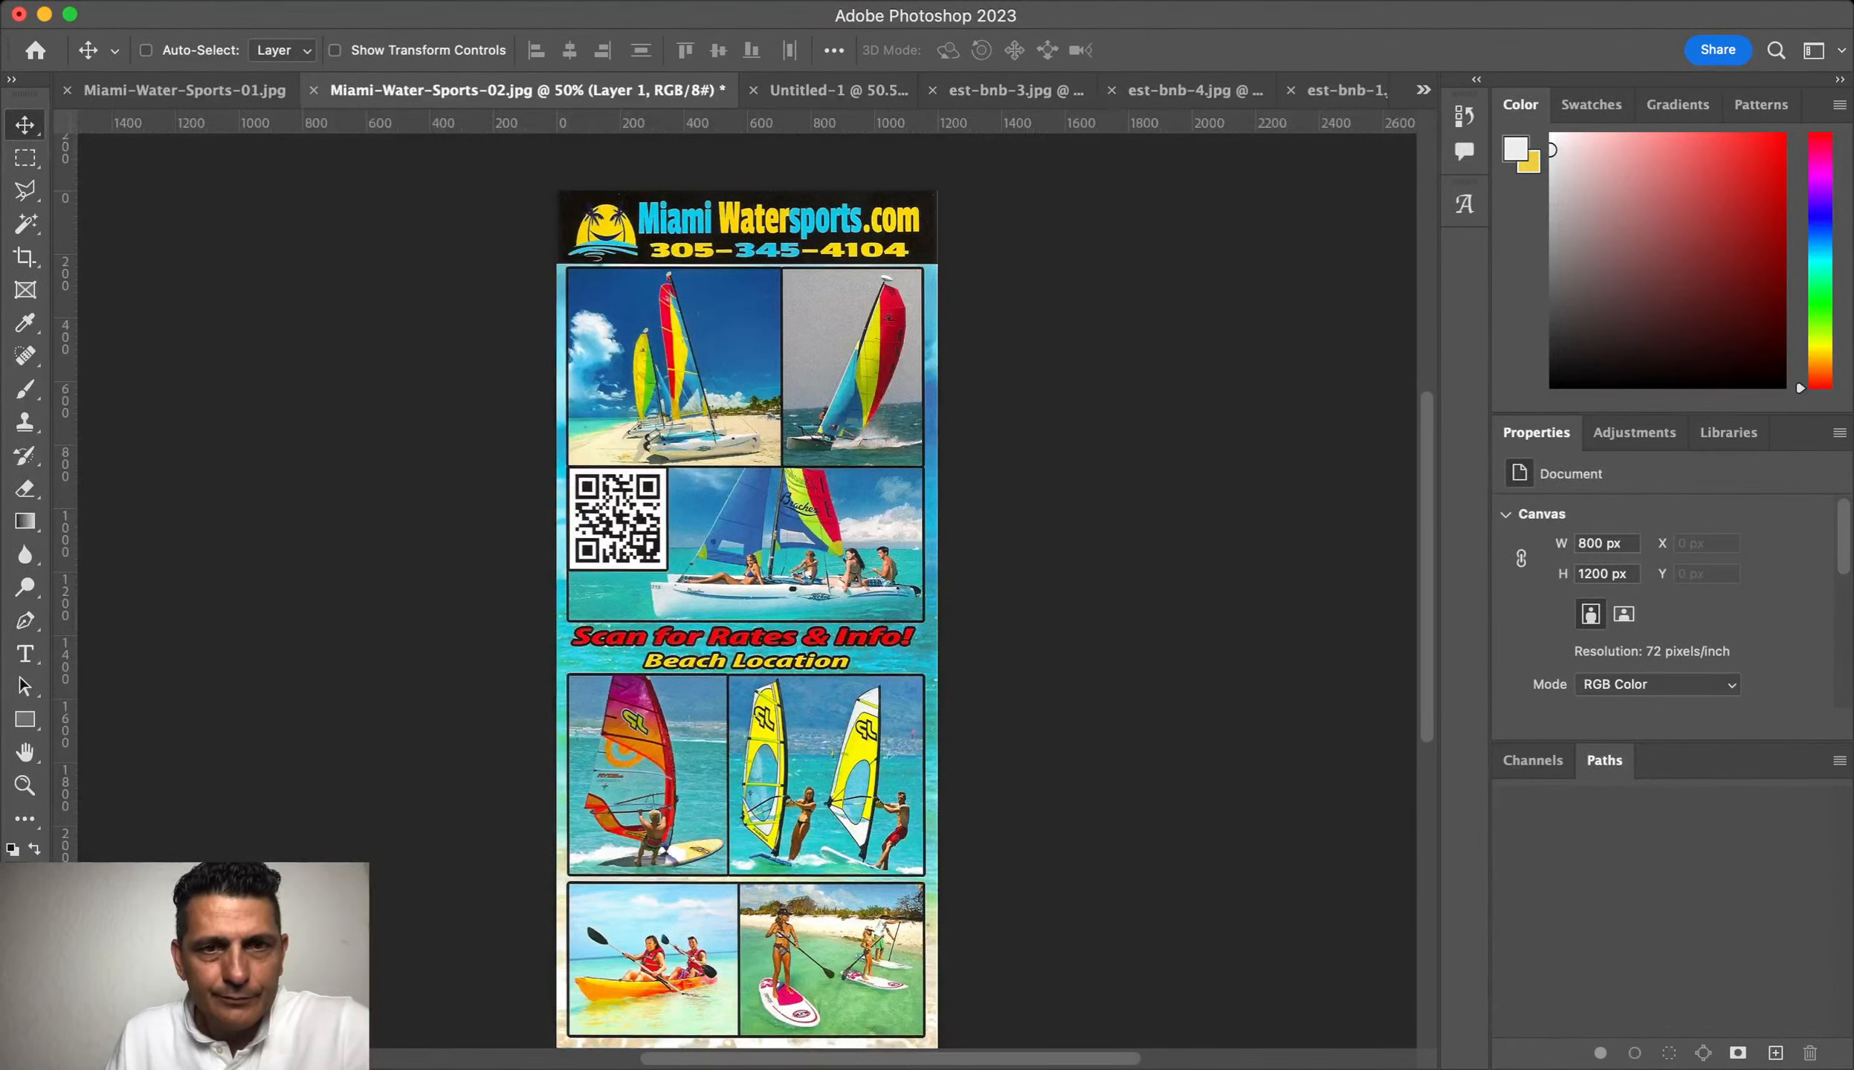
pyautogui.click(838, 91)
pyautogui.press('super+v')
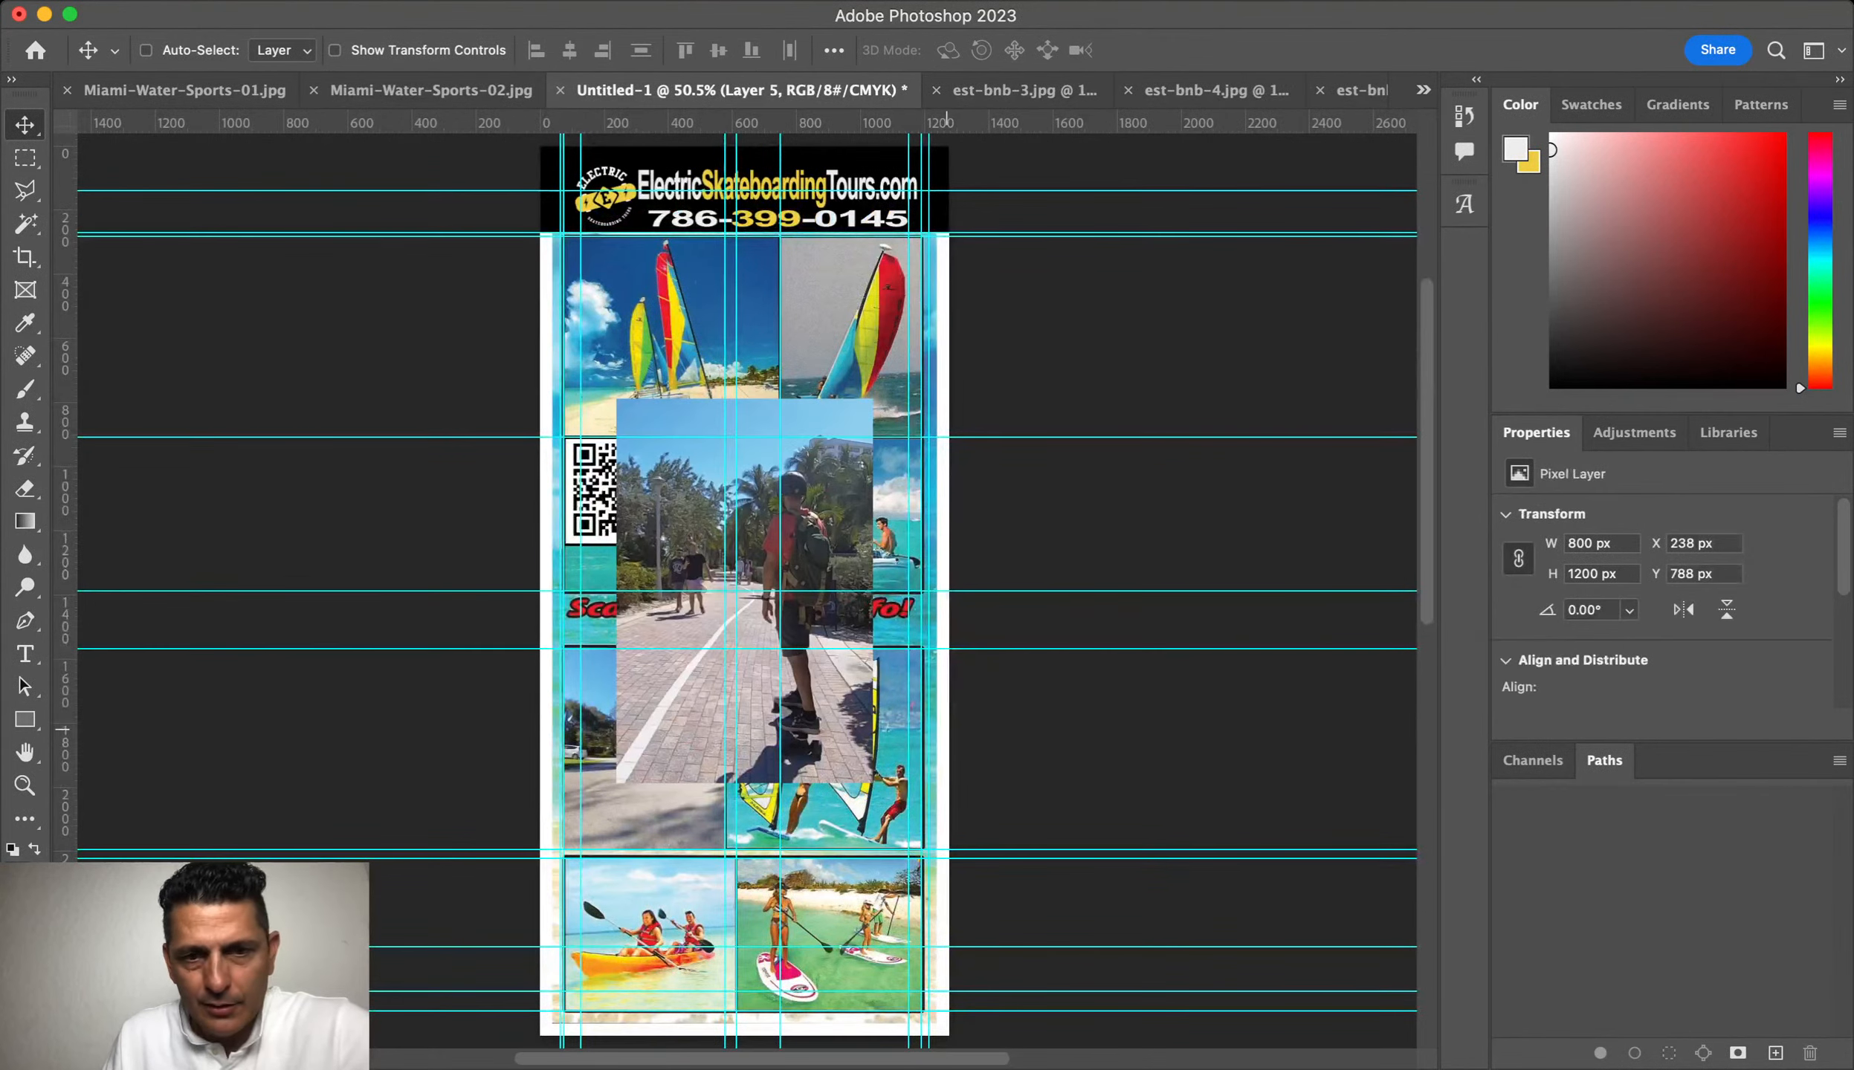
# Step: Scale the pasted photo down to fit the flyer's top-right panel
pyautogui.moveTo(818, 472); pyautogui.dragTo(926, 713)
pyautogui.press('super+t')
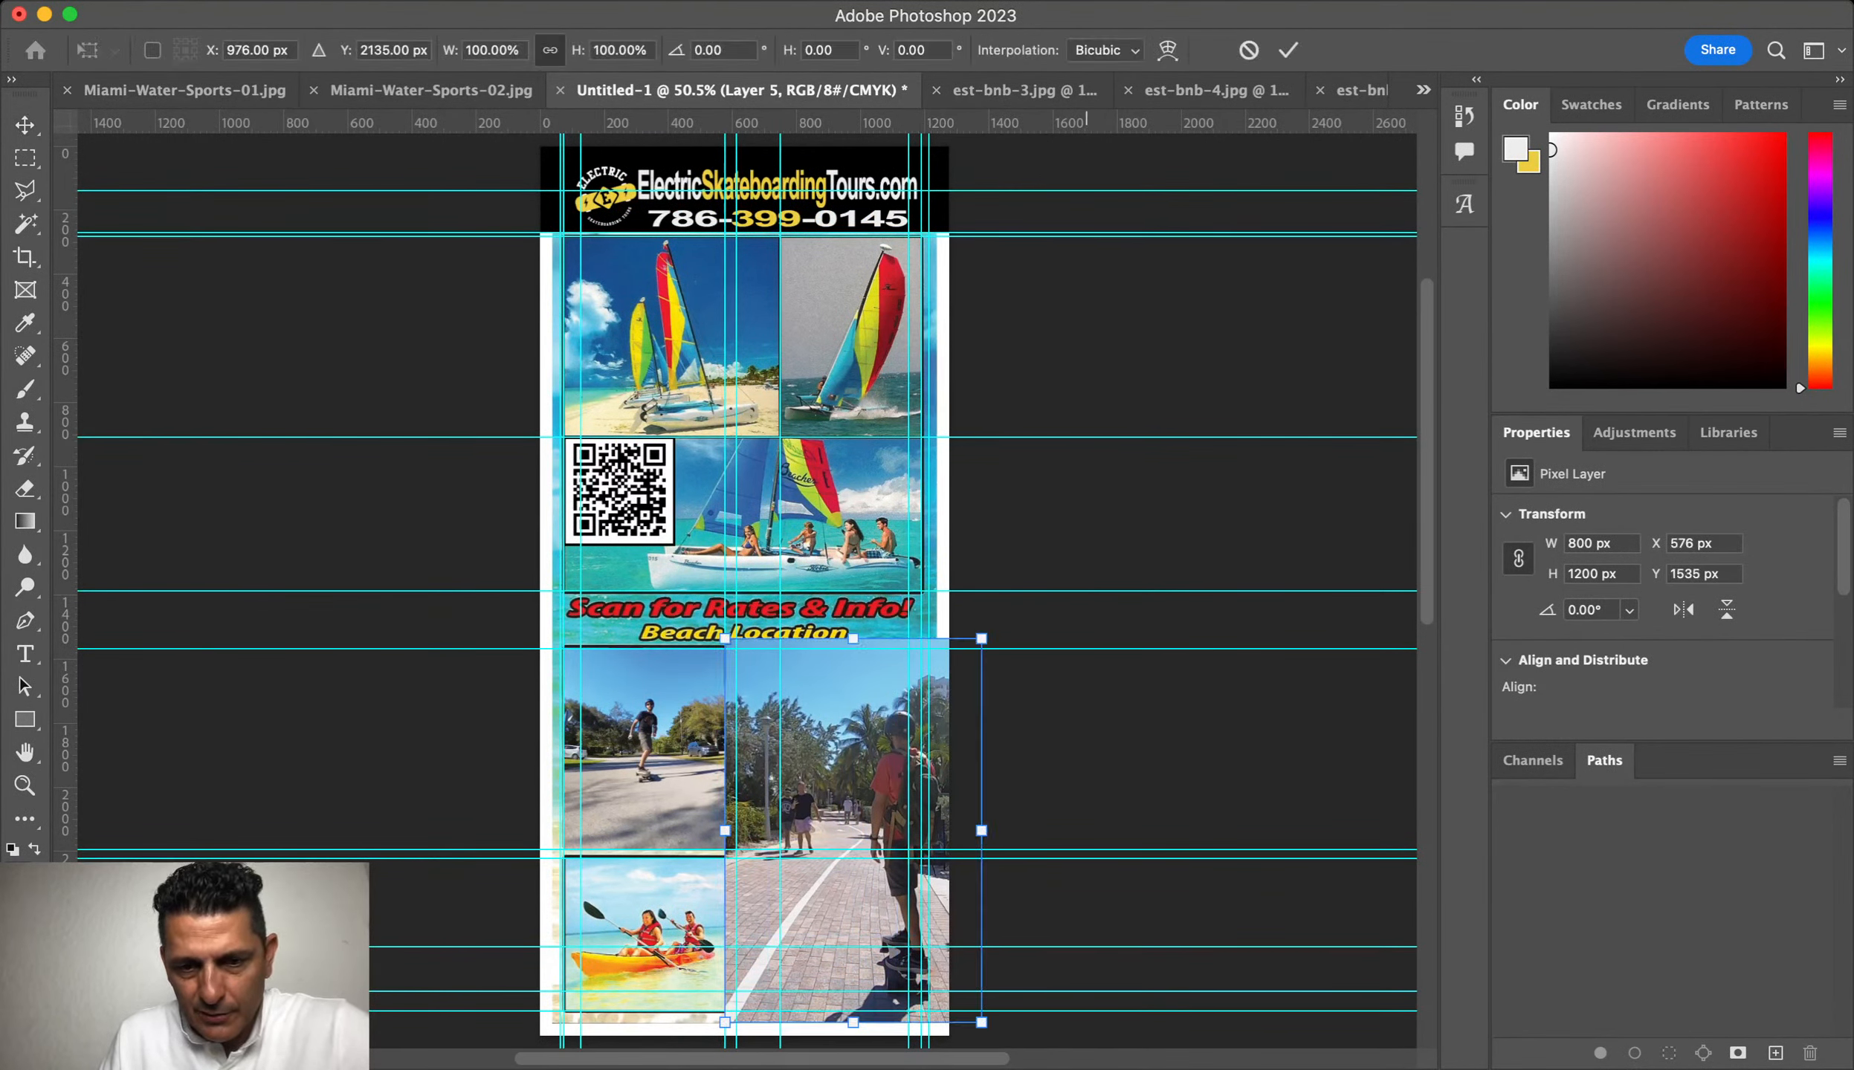
pyautogui.moveTo(981, 1023); pyautogui.dragTo(923, 936)
pyautogui.press('Return')
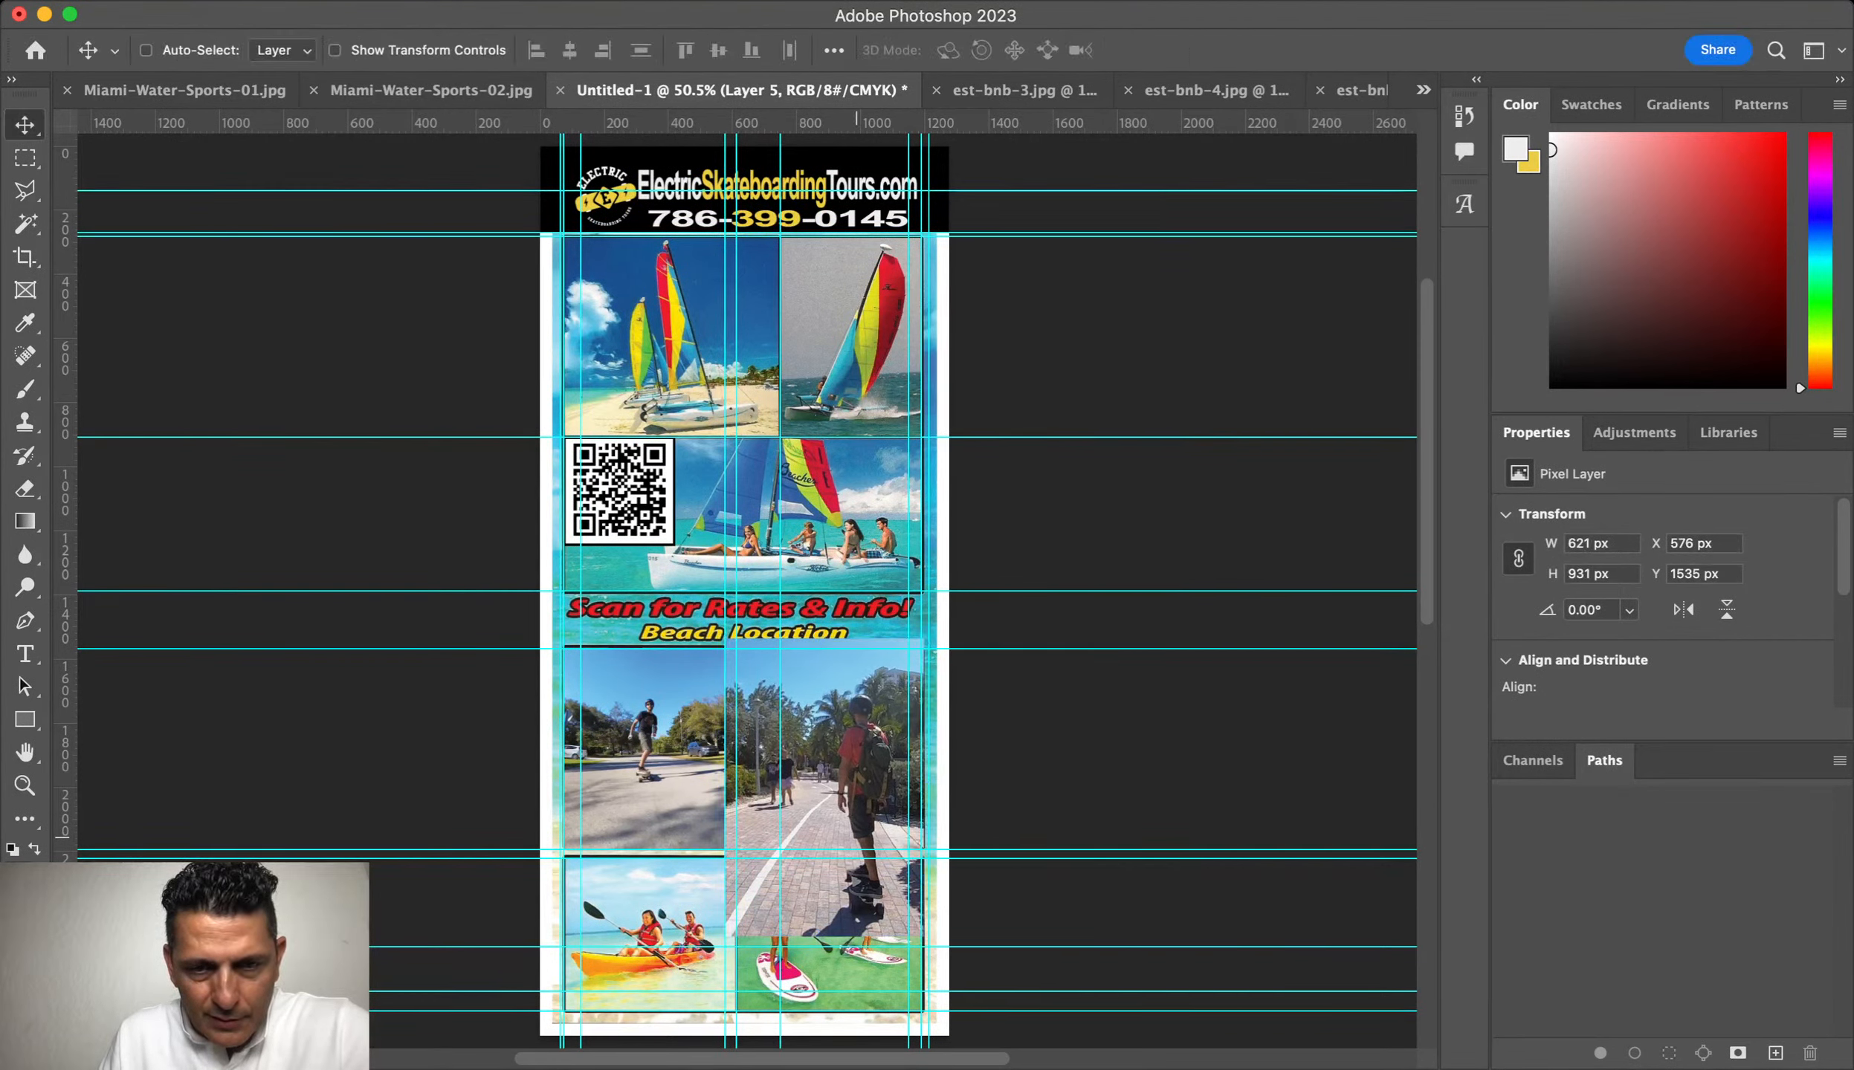
pyautogui.moveTo(854, 839); pyautogui.dragTo(850, 437)
pyautogui.press('super+t')
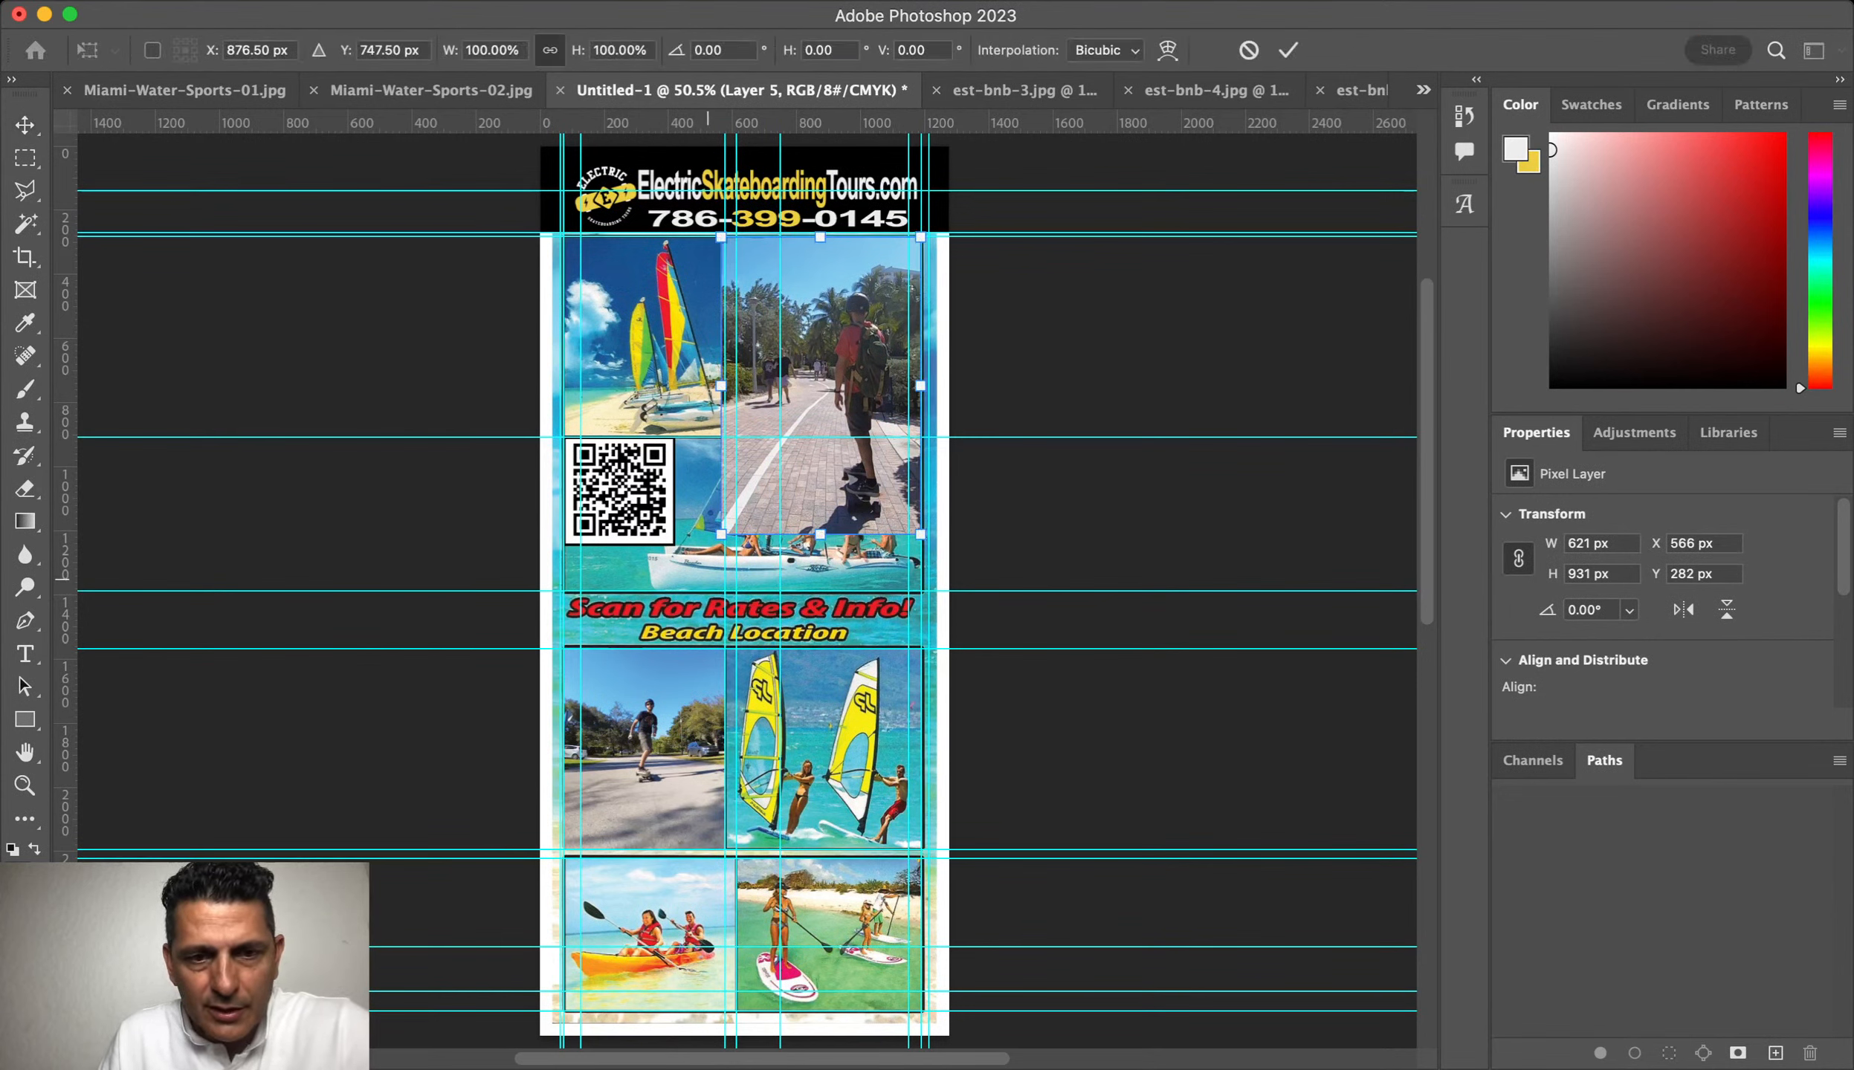
pyautogui.moveTo(721, 534); pyautogui.dragTo(777, 451)
pyautogui.press('Return')
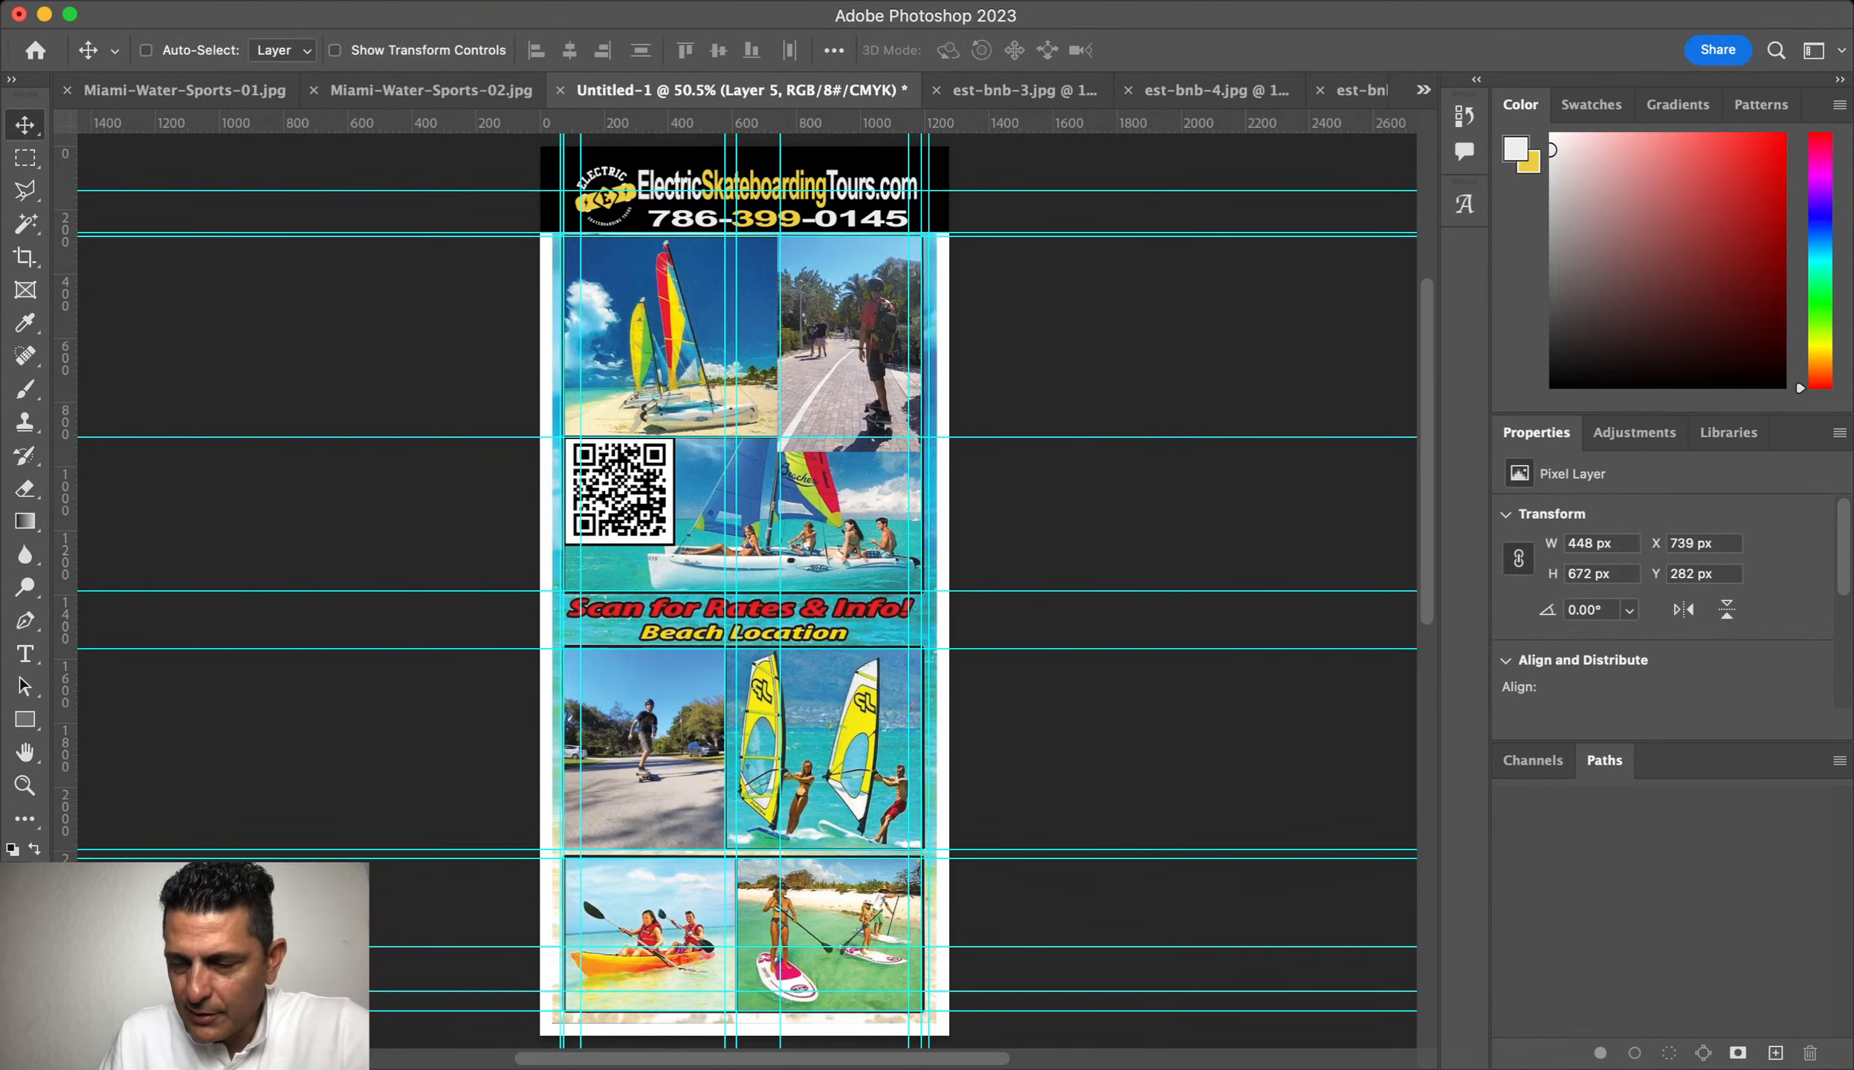
# Step: Mask it to the top-right panel and group both skate photo layers as 'EST Photos'
pyautogui.hotkey('alt', '[')
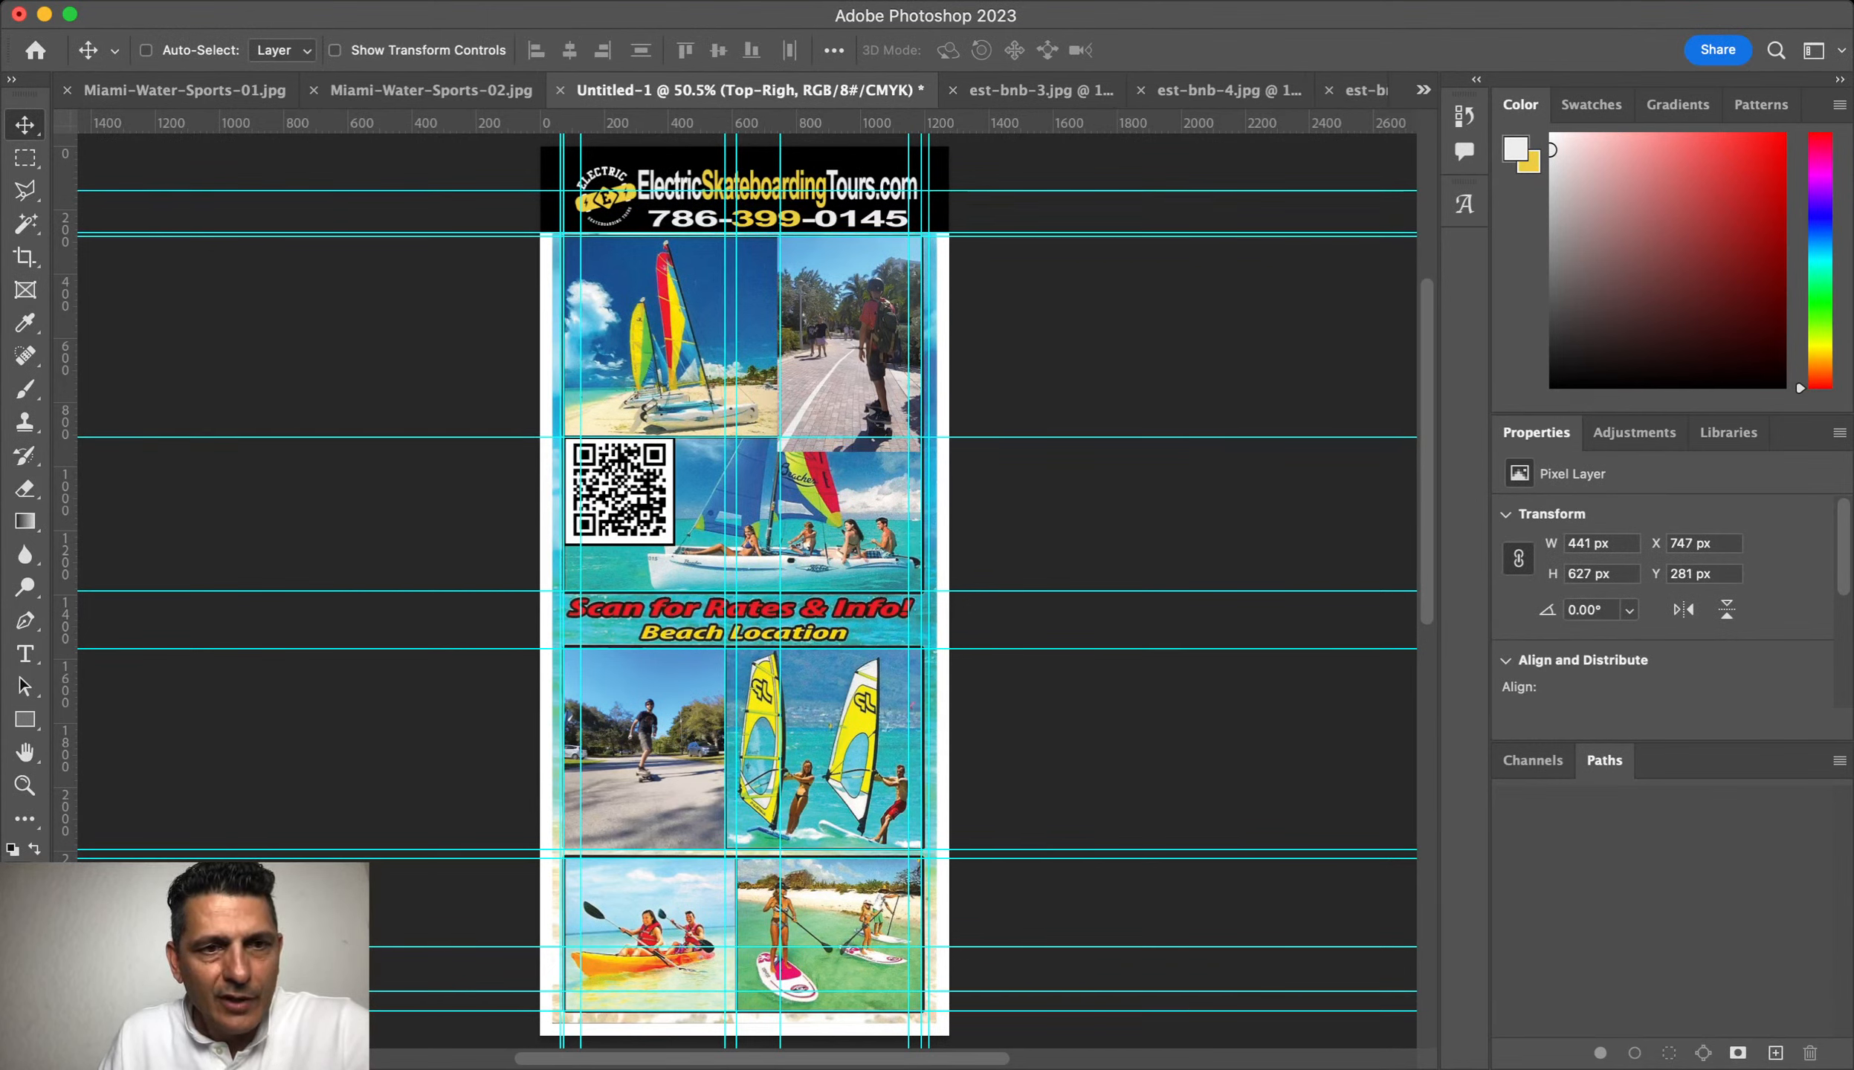
pyautogui.press('super+t')
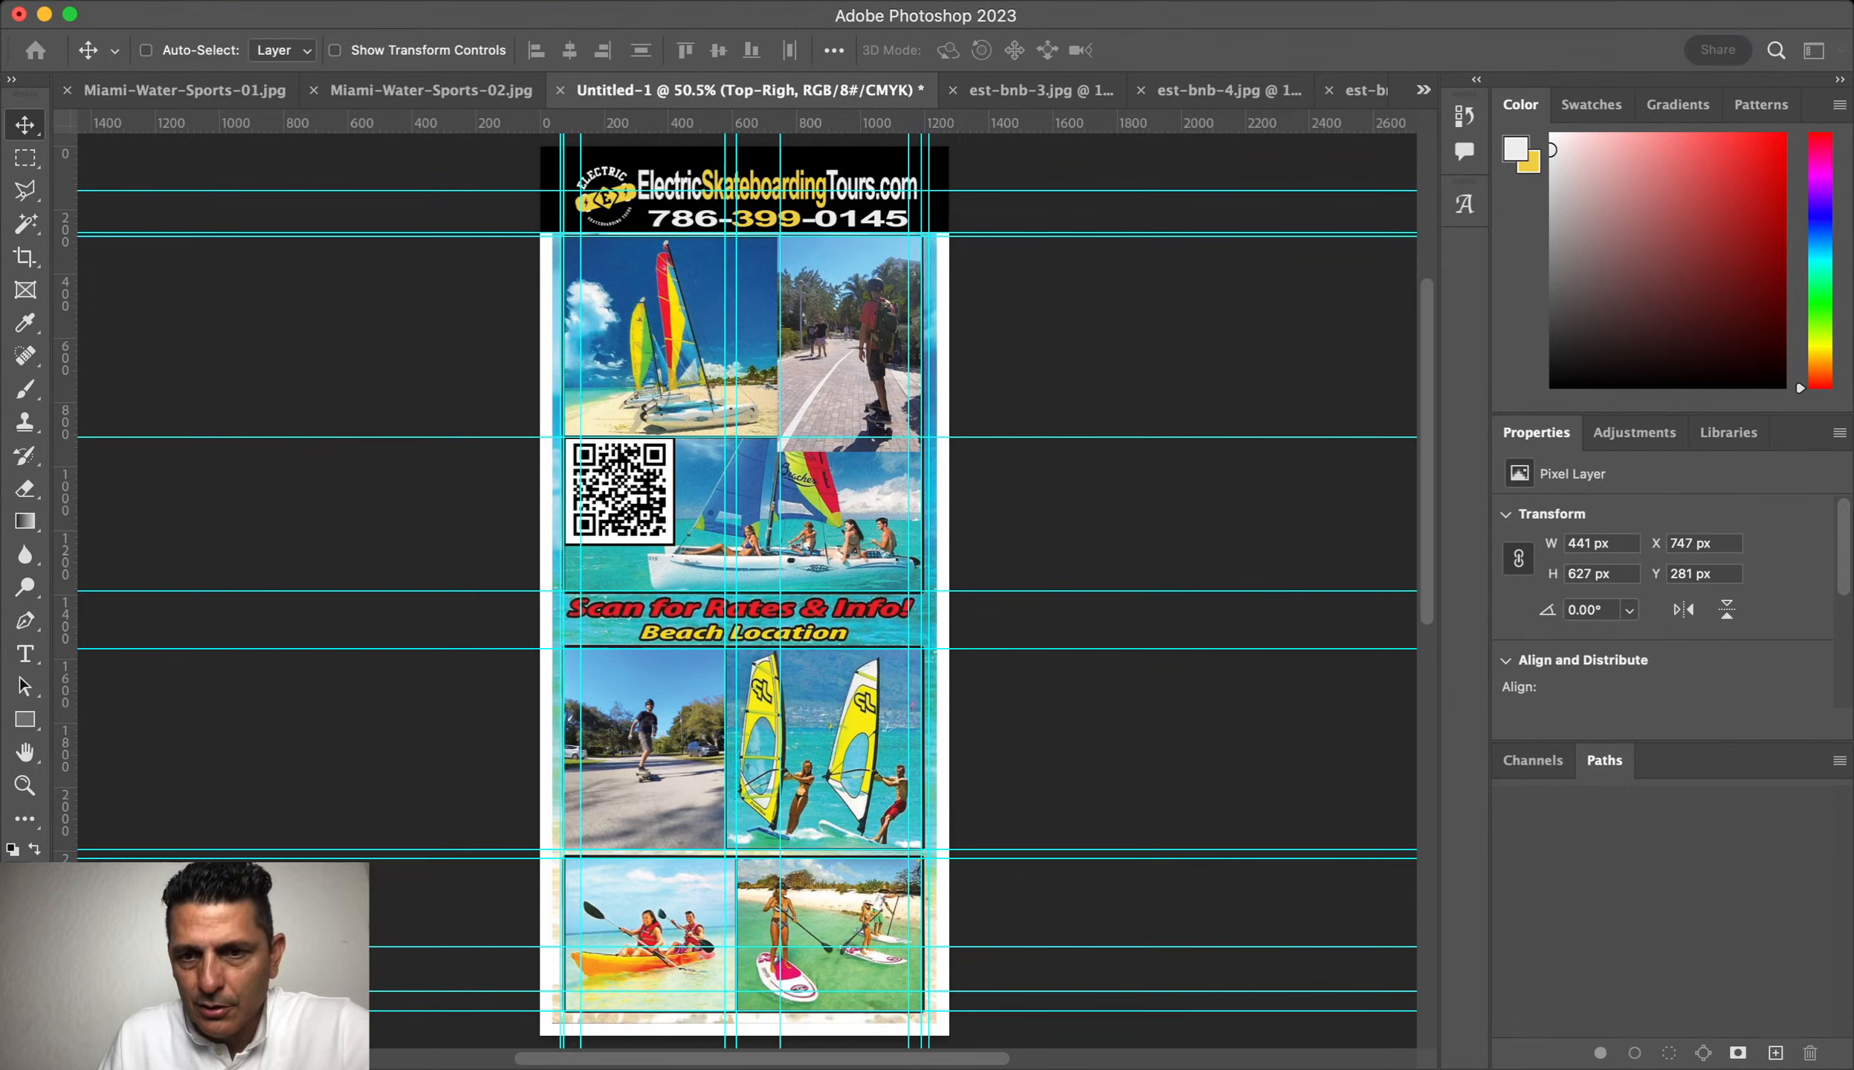
pyautogui.hotkey('alt', ']')
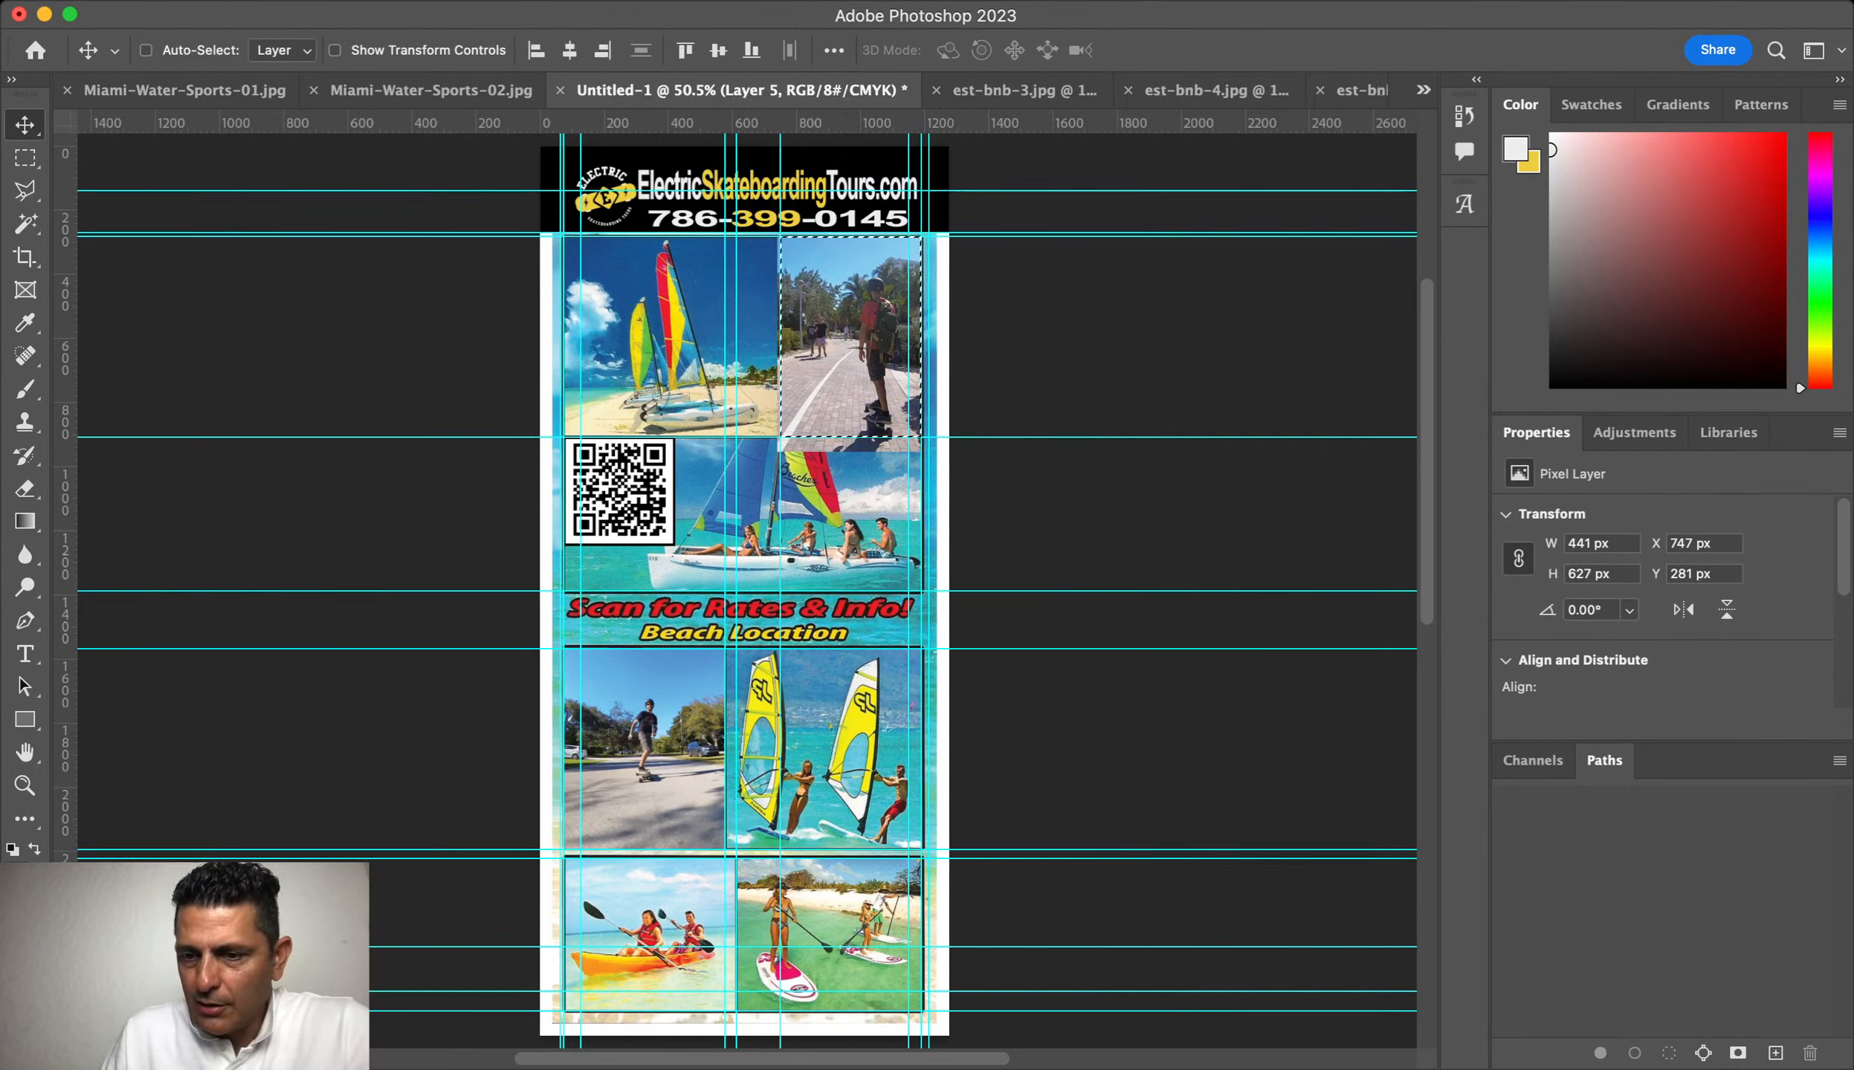
pyautogui.hotkey('alt', '[')
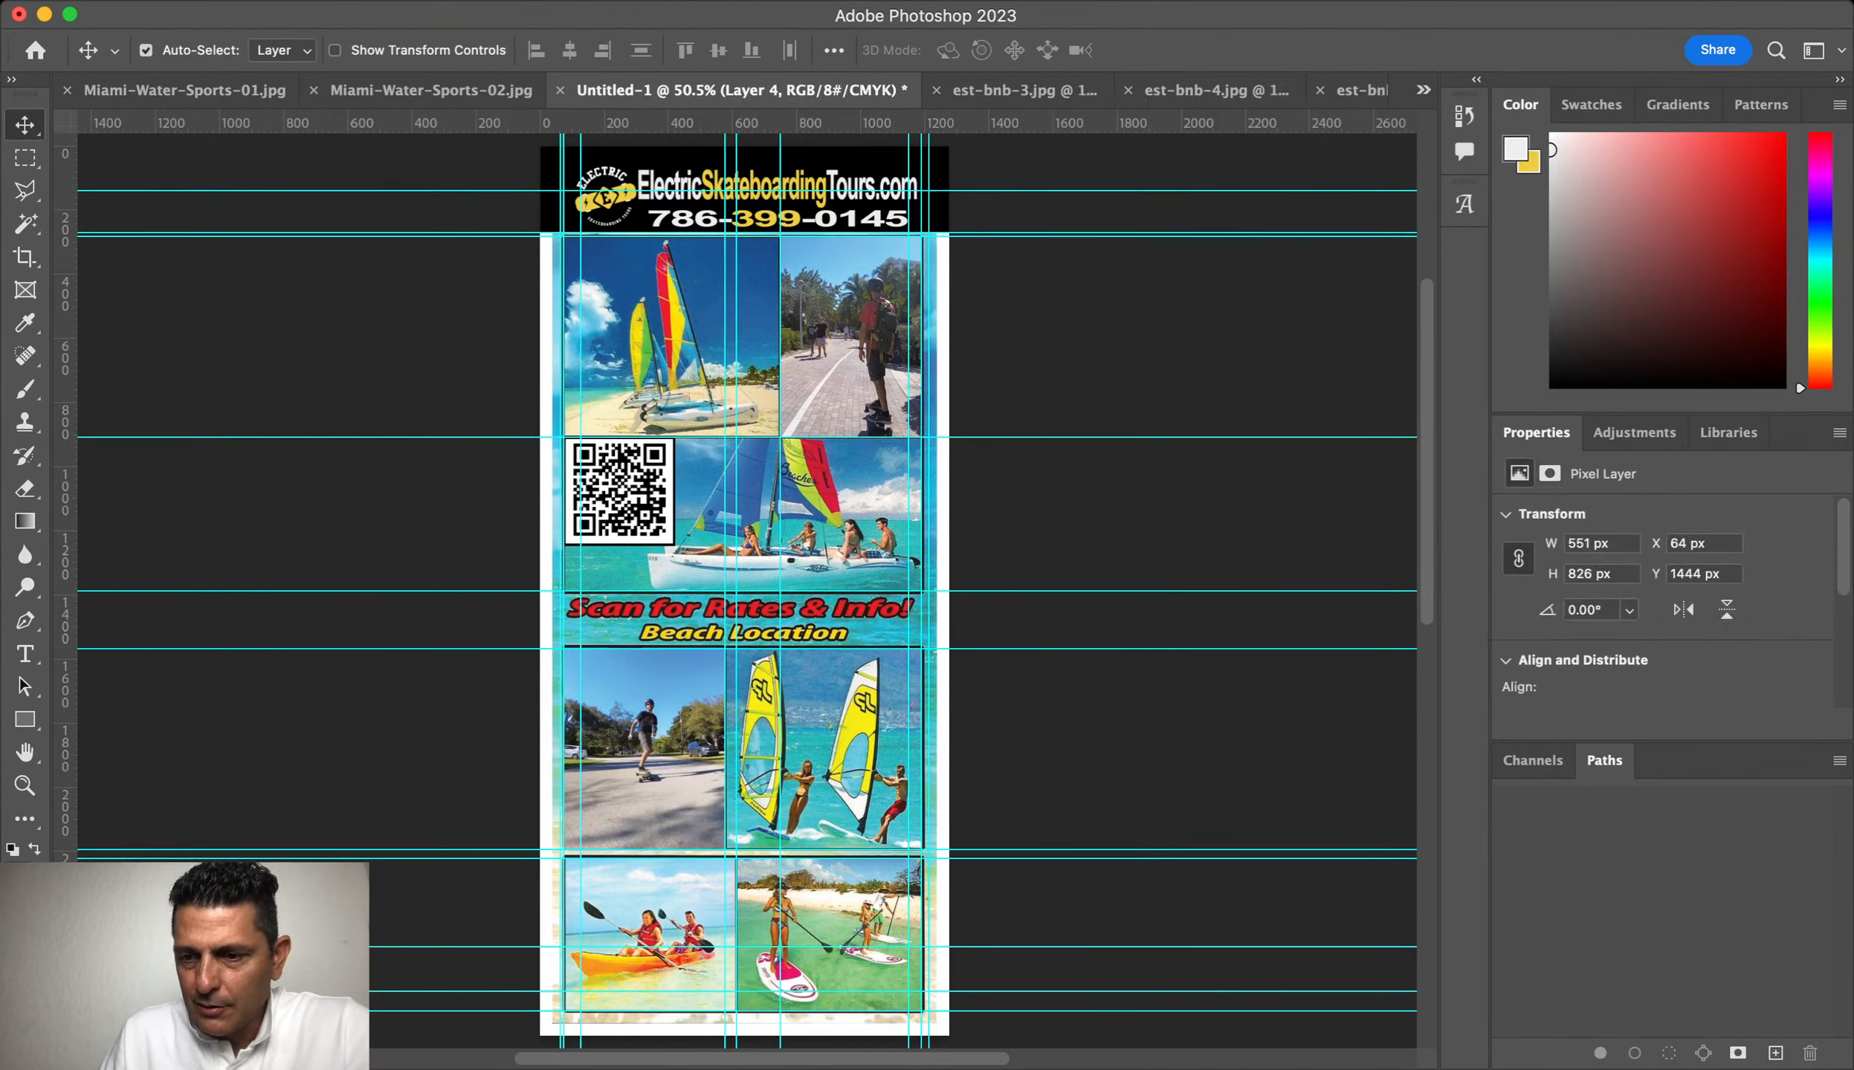
pyautogui.hotkey('alt', 'shift', ']')
pyautogui.press('super+g')
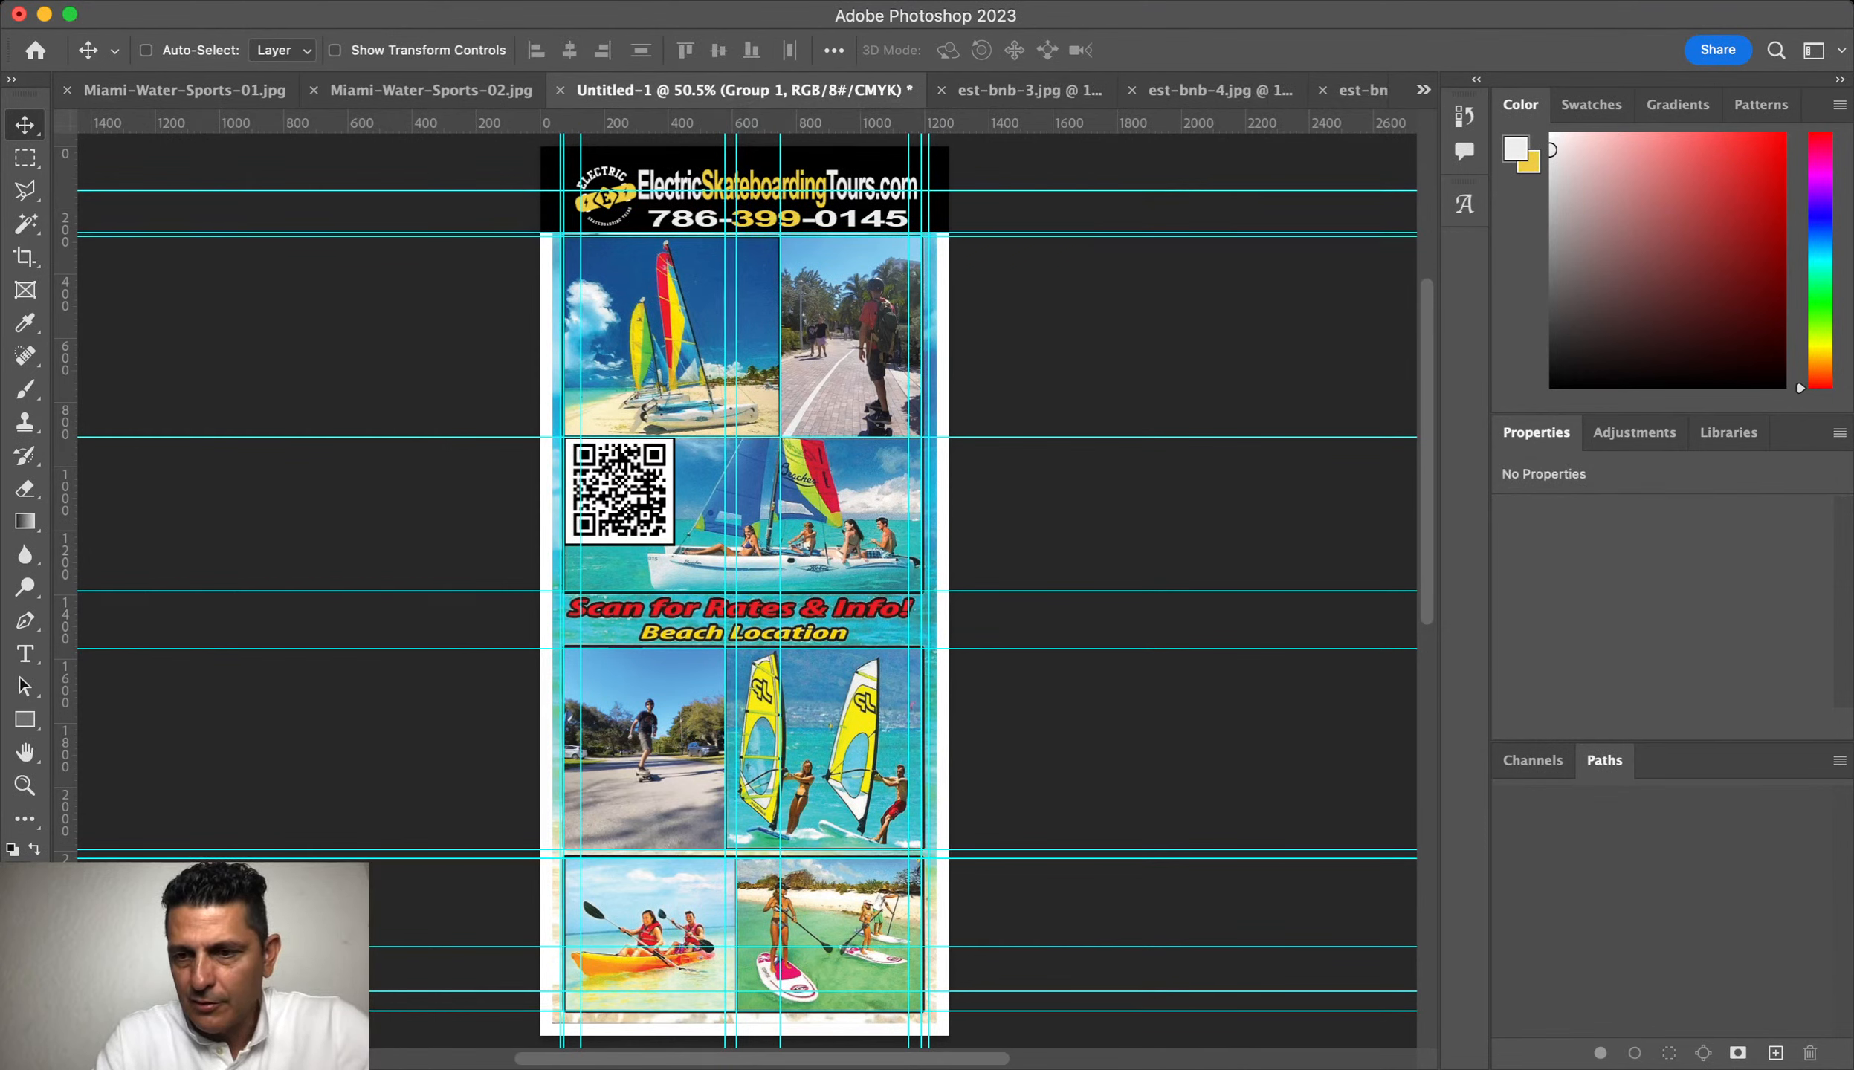
pyautogui.write('EST Photos')
pyautogui.press('Return')
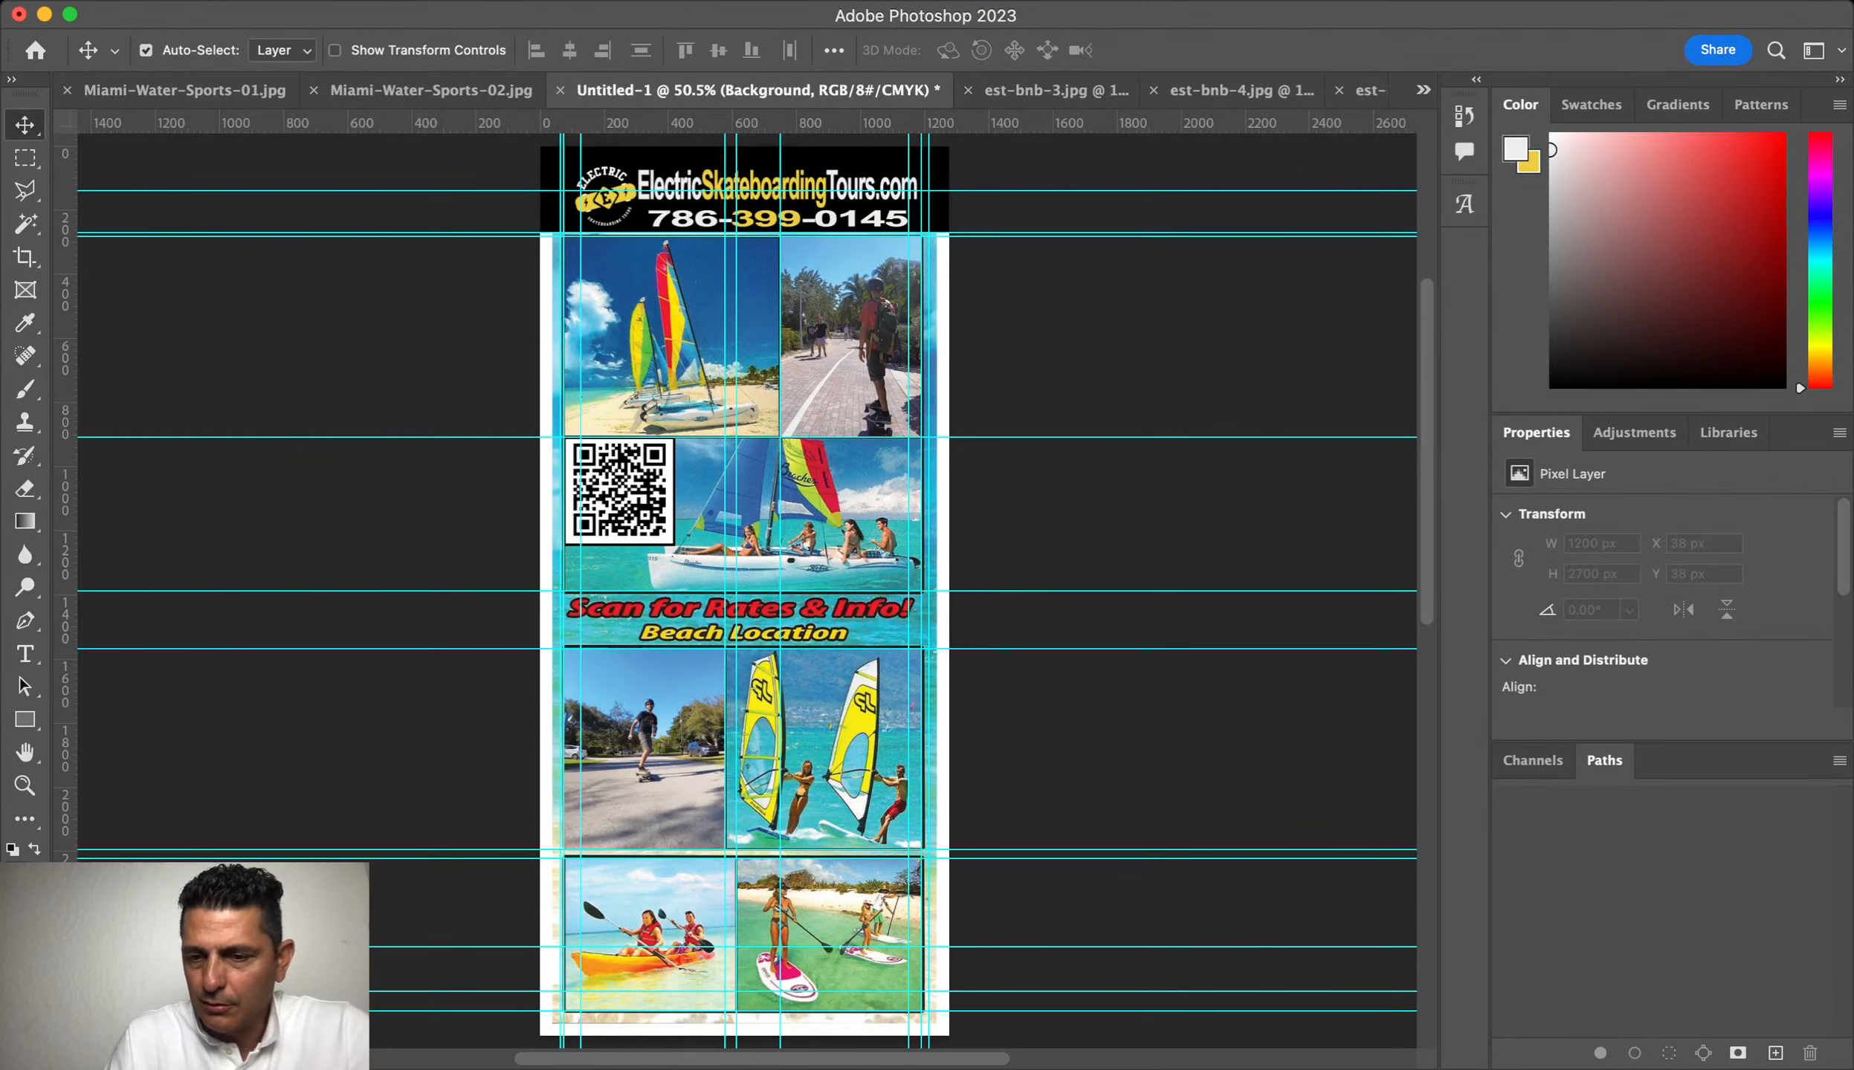
# Step: Hide the Background copy collage layer
pyautogui.press('super+j')
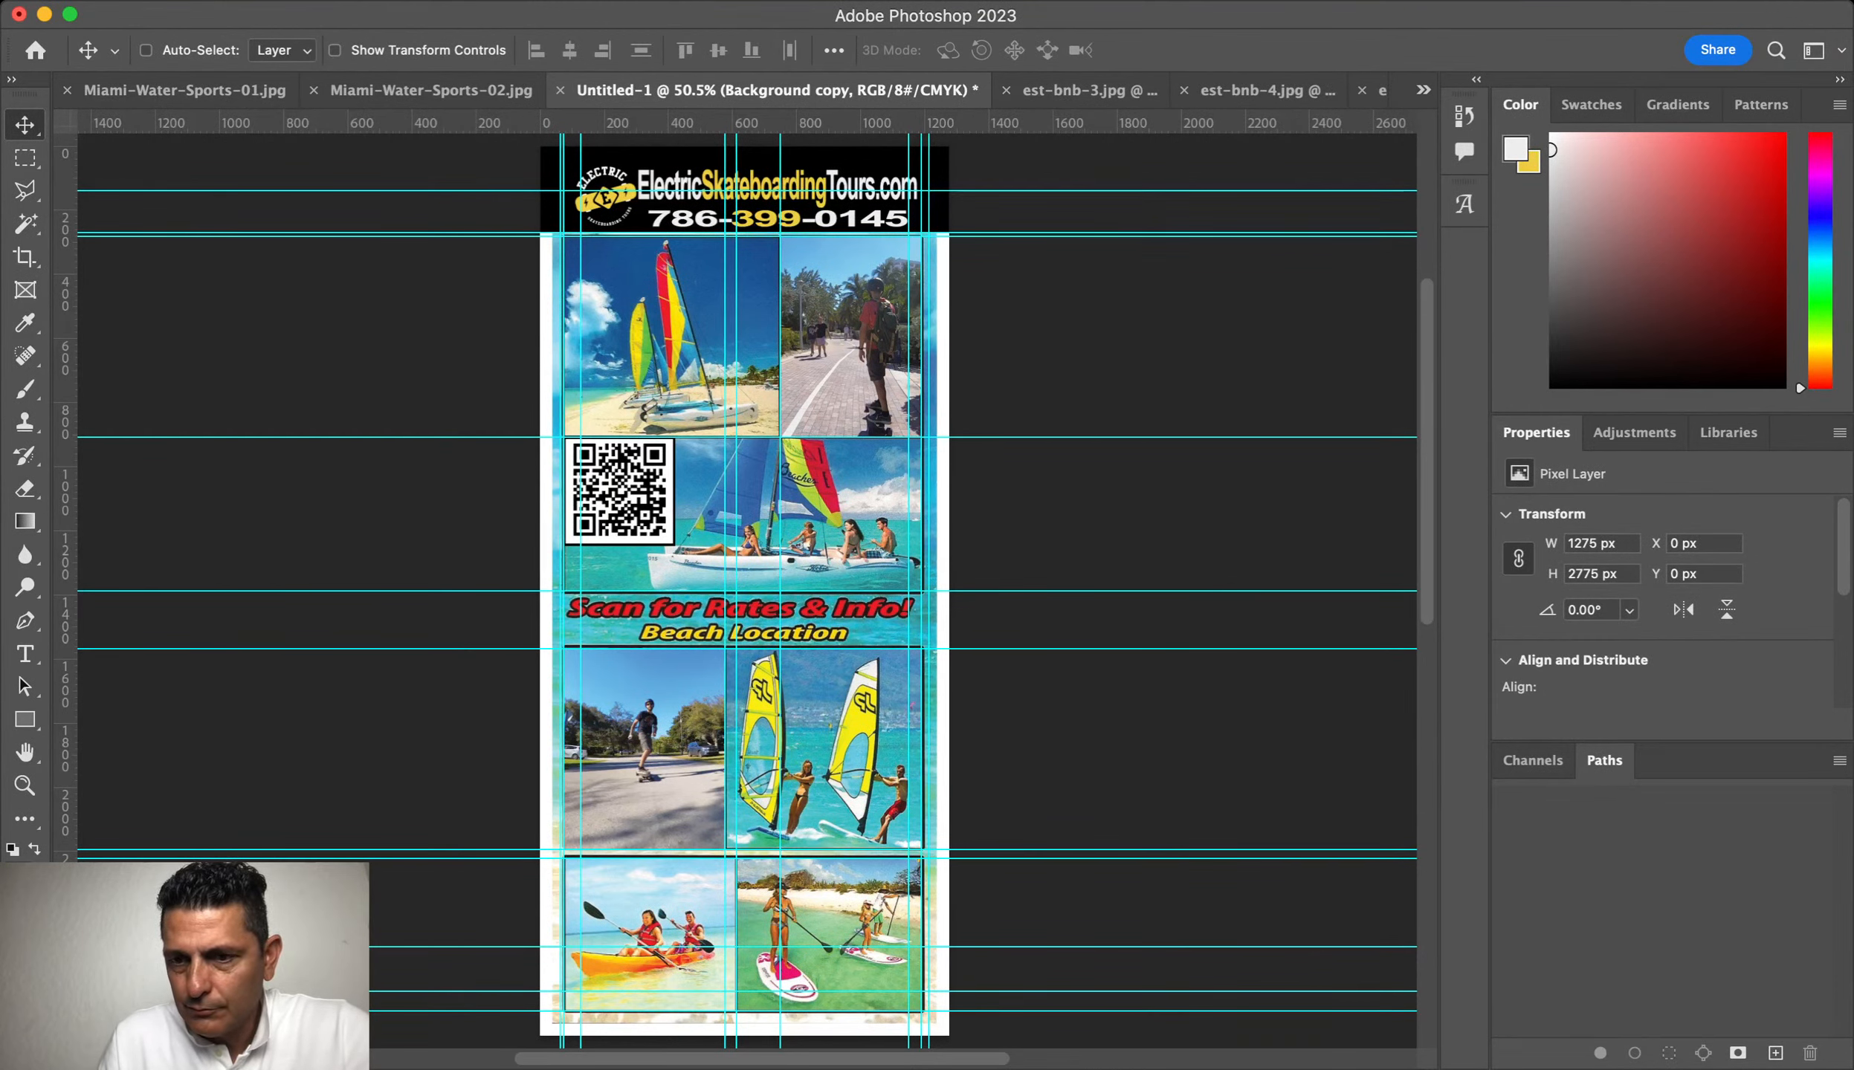
pyautogui.press('super+]')
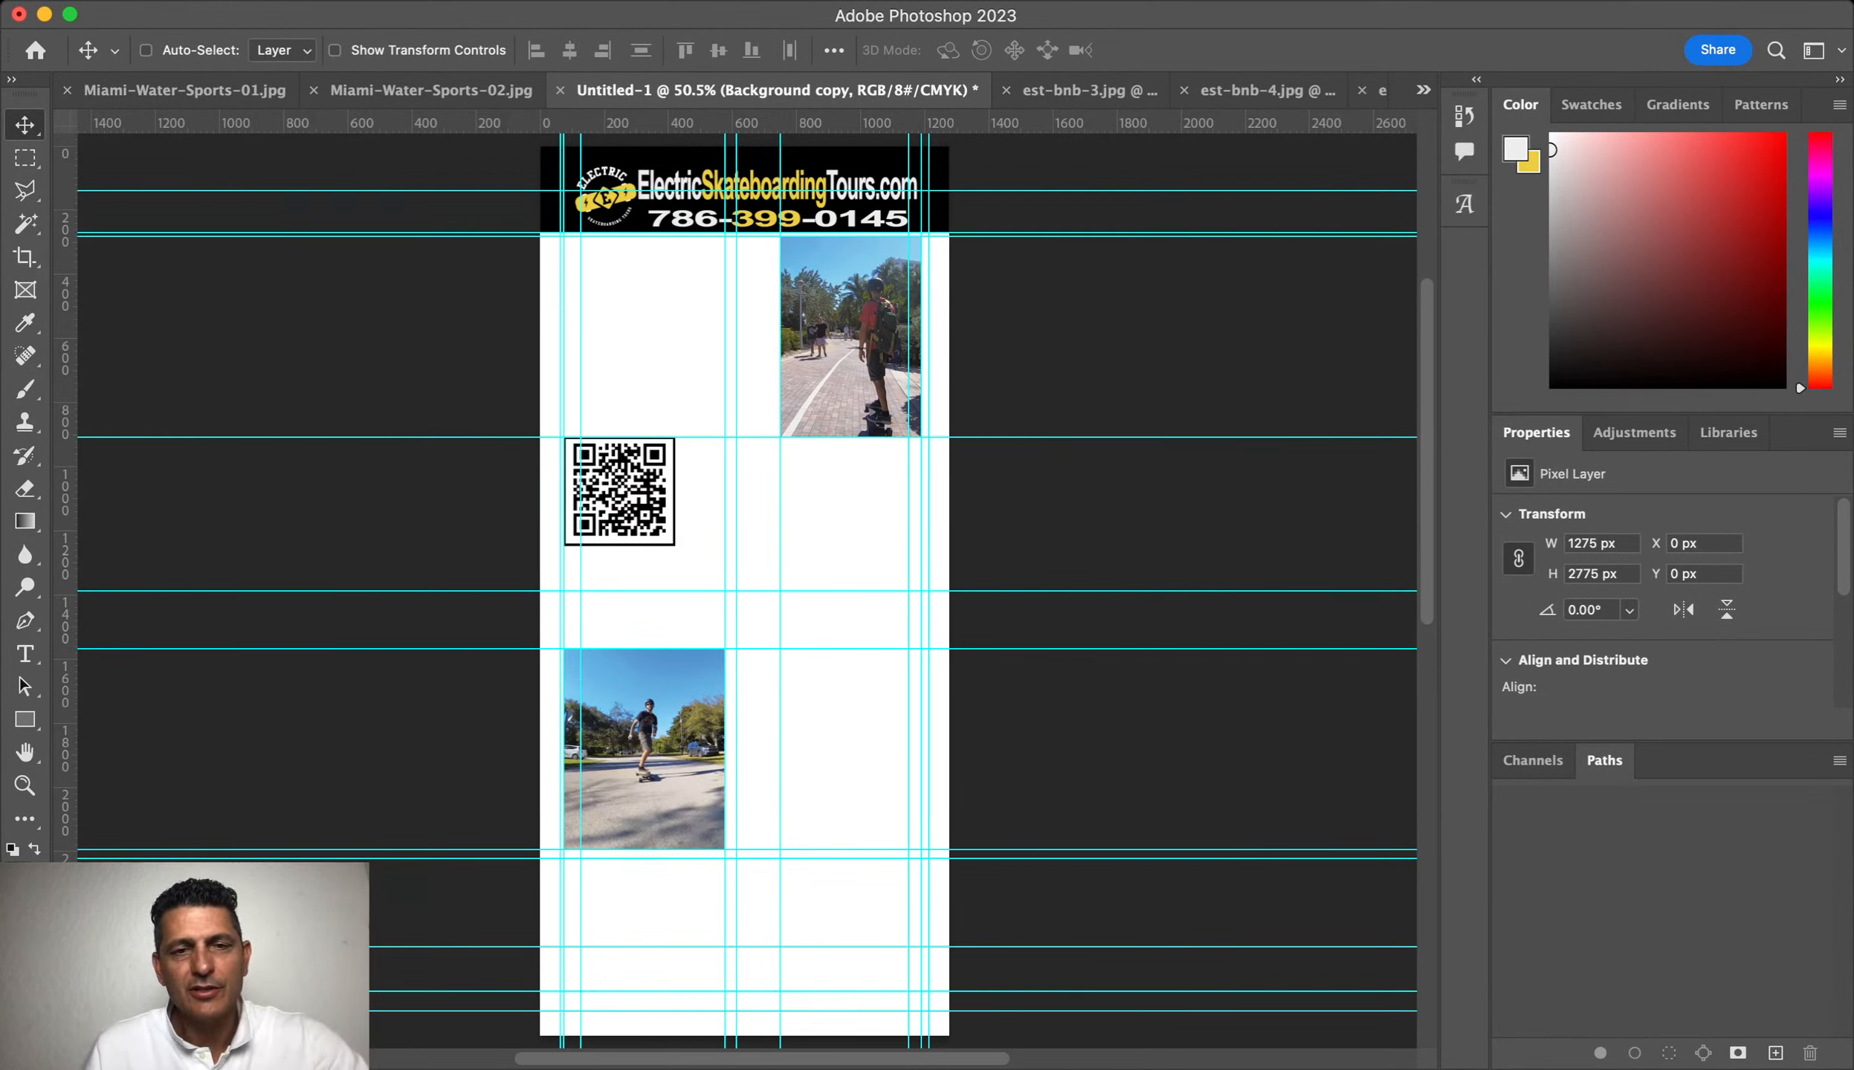
pyautogui.press('super+Tab')
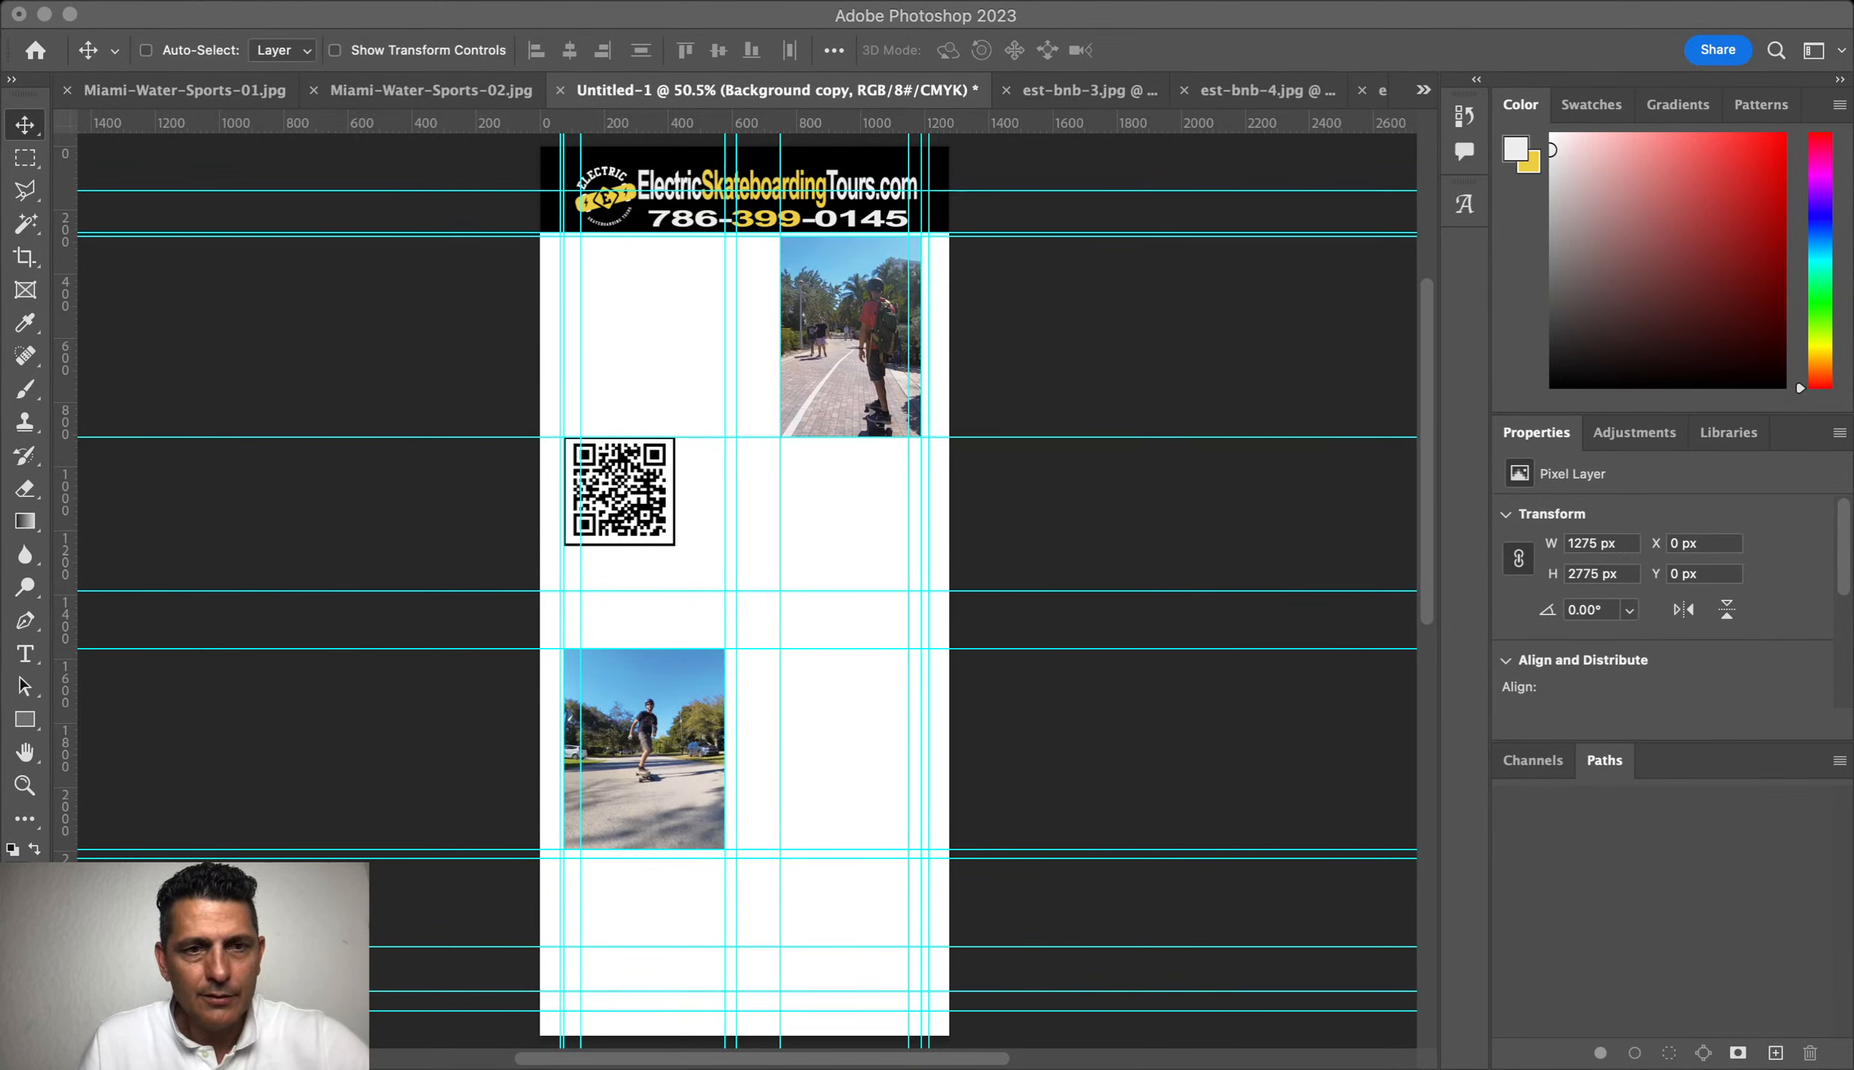
# Step: Close the est-bnb-3.jpg photo document
pyautogui.click(1088, 91)
pyautogui.press('super+w')
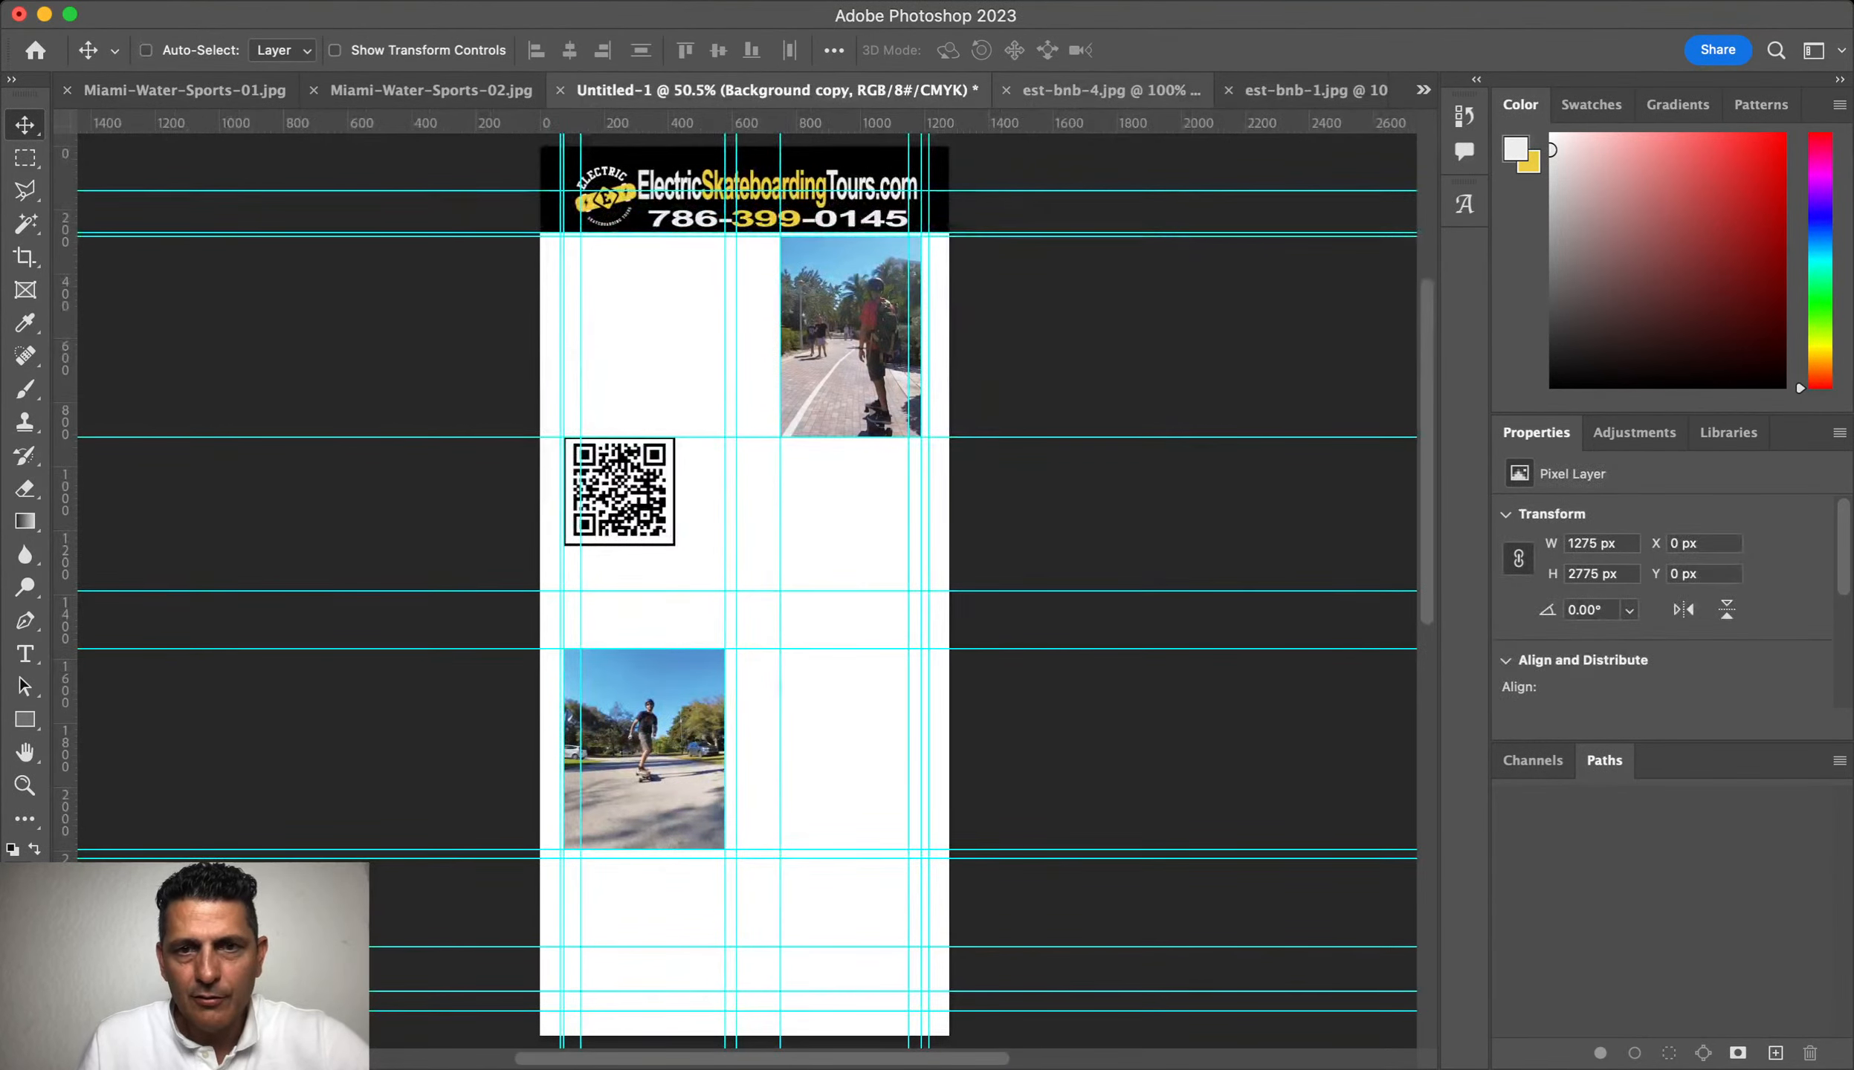
pyautogui.click(1093, 91)
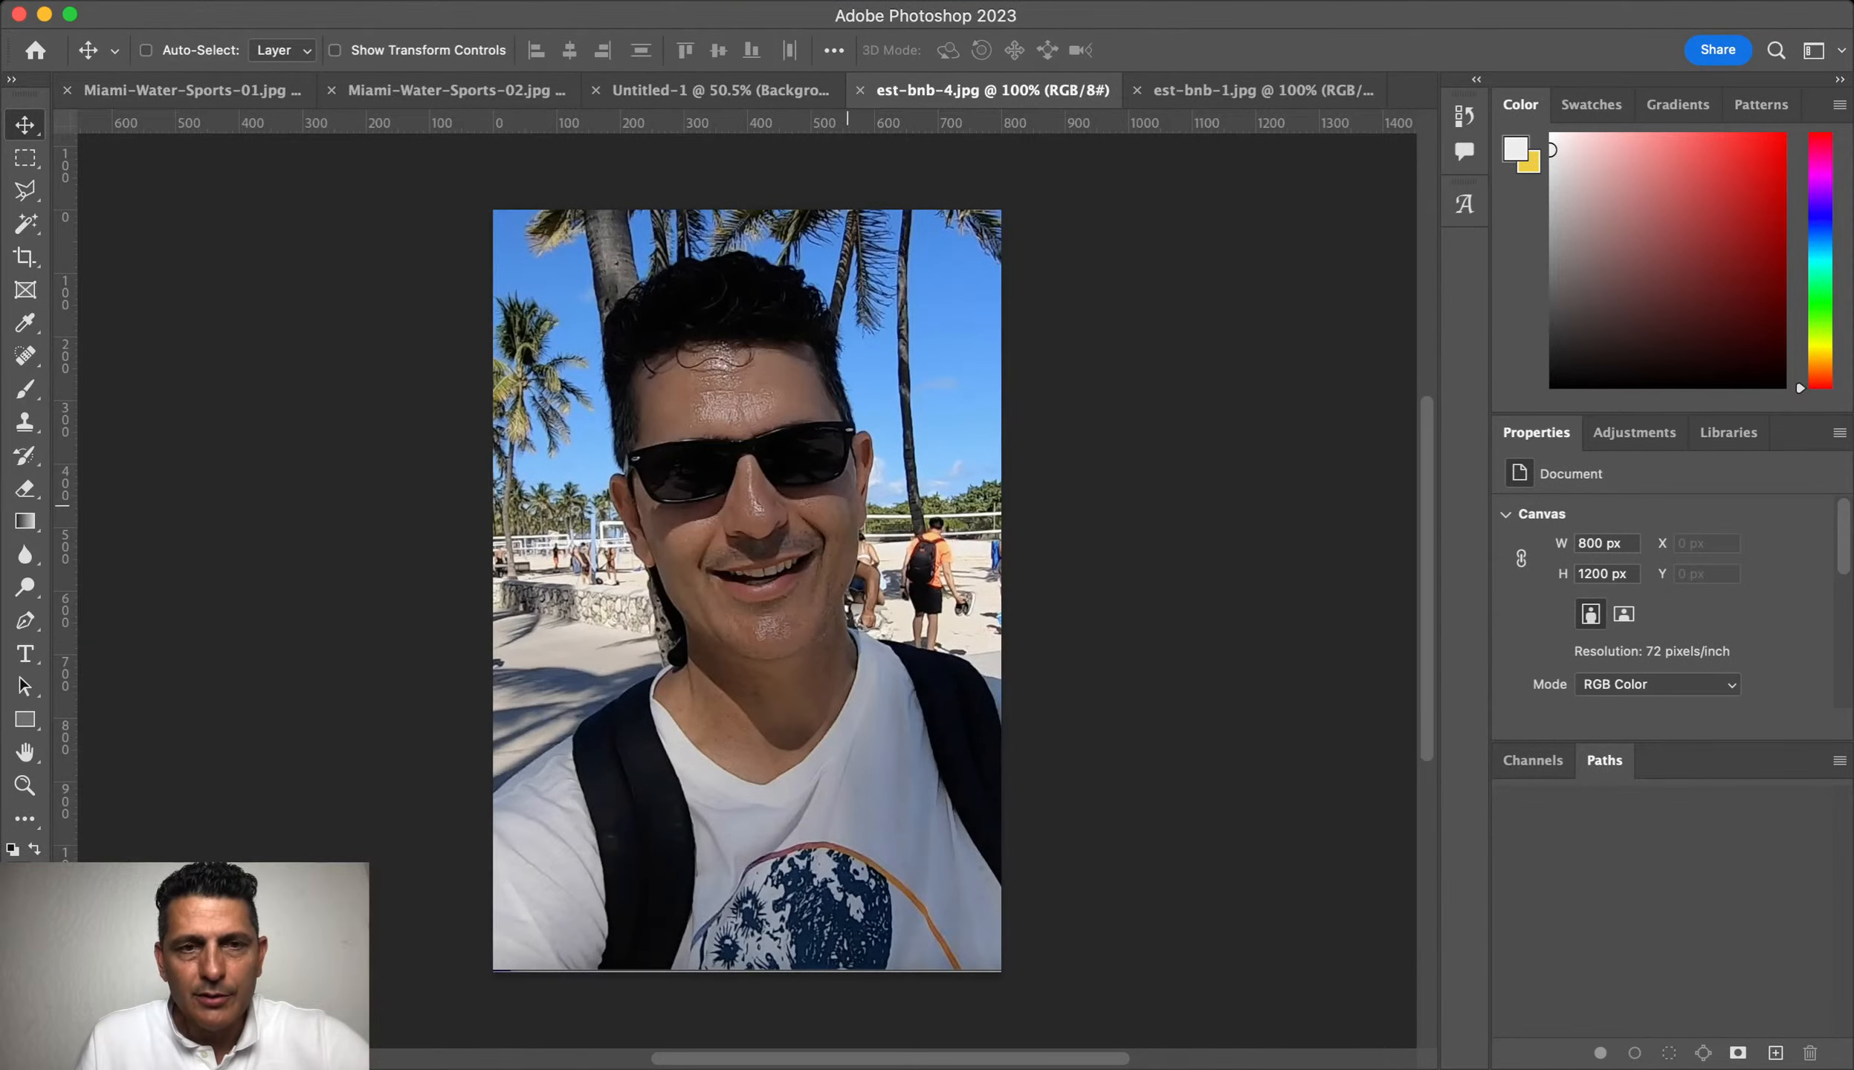
# Step: Copy the est-bnb-4 selfie into the flyer and scale it to the guide beside the skateboarder
pyautogui.scroll(10, 847, 506)
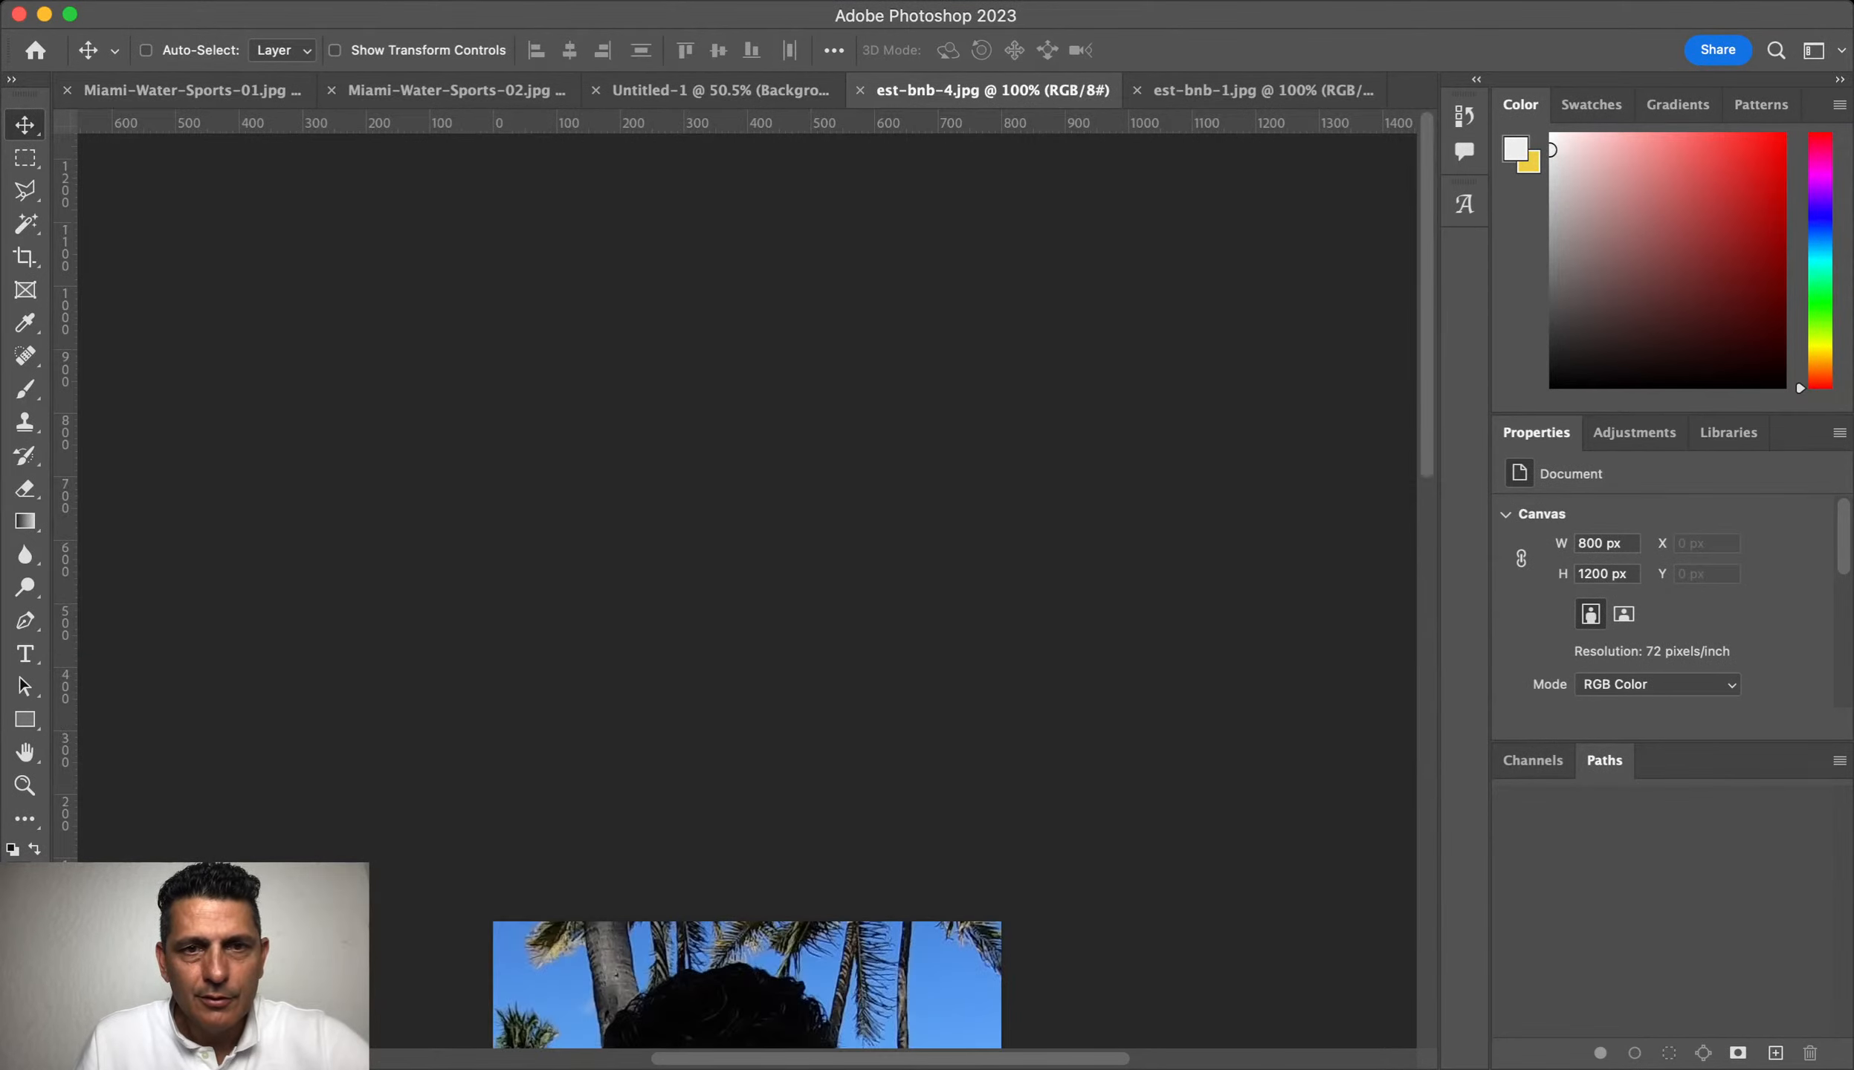
pyautogui.moveTo(743, 981); pyautogui.dragTo(806, 537)
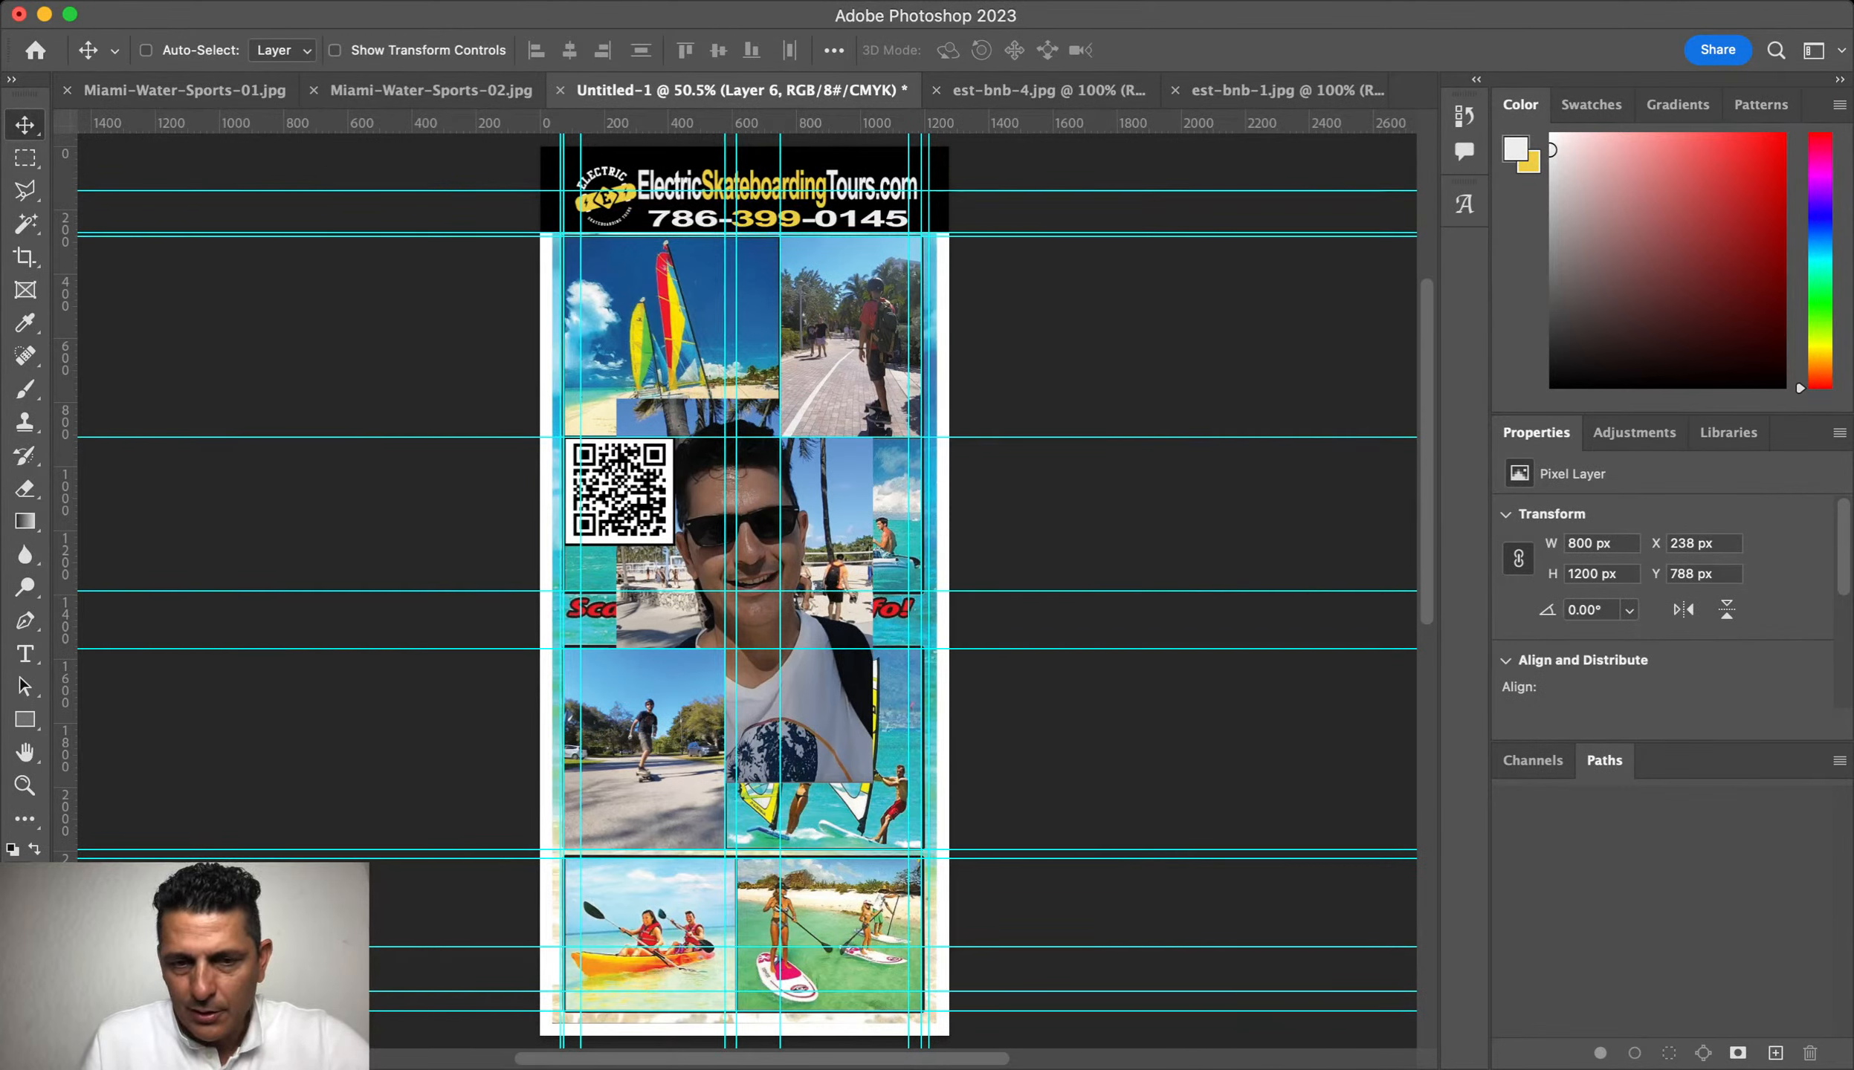
pyautogui.click(146, 50)
pyautogui.press('super+t')
pyautogui.moveTo(688, 491); pyautogui.dragTo(738, 563)
pyautogui.moveTo(664, 464); pyautogui.dragTo(724, 554)
pyautogui.press('Return')
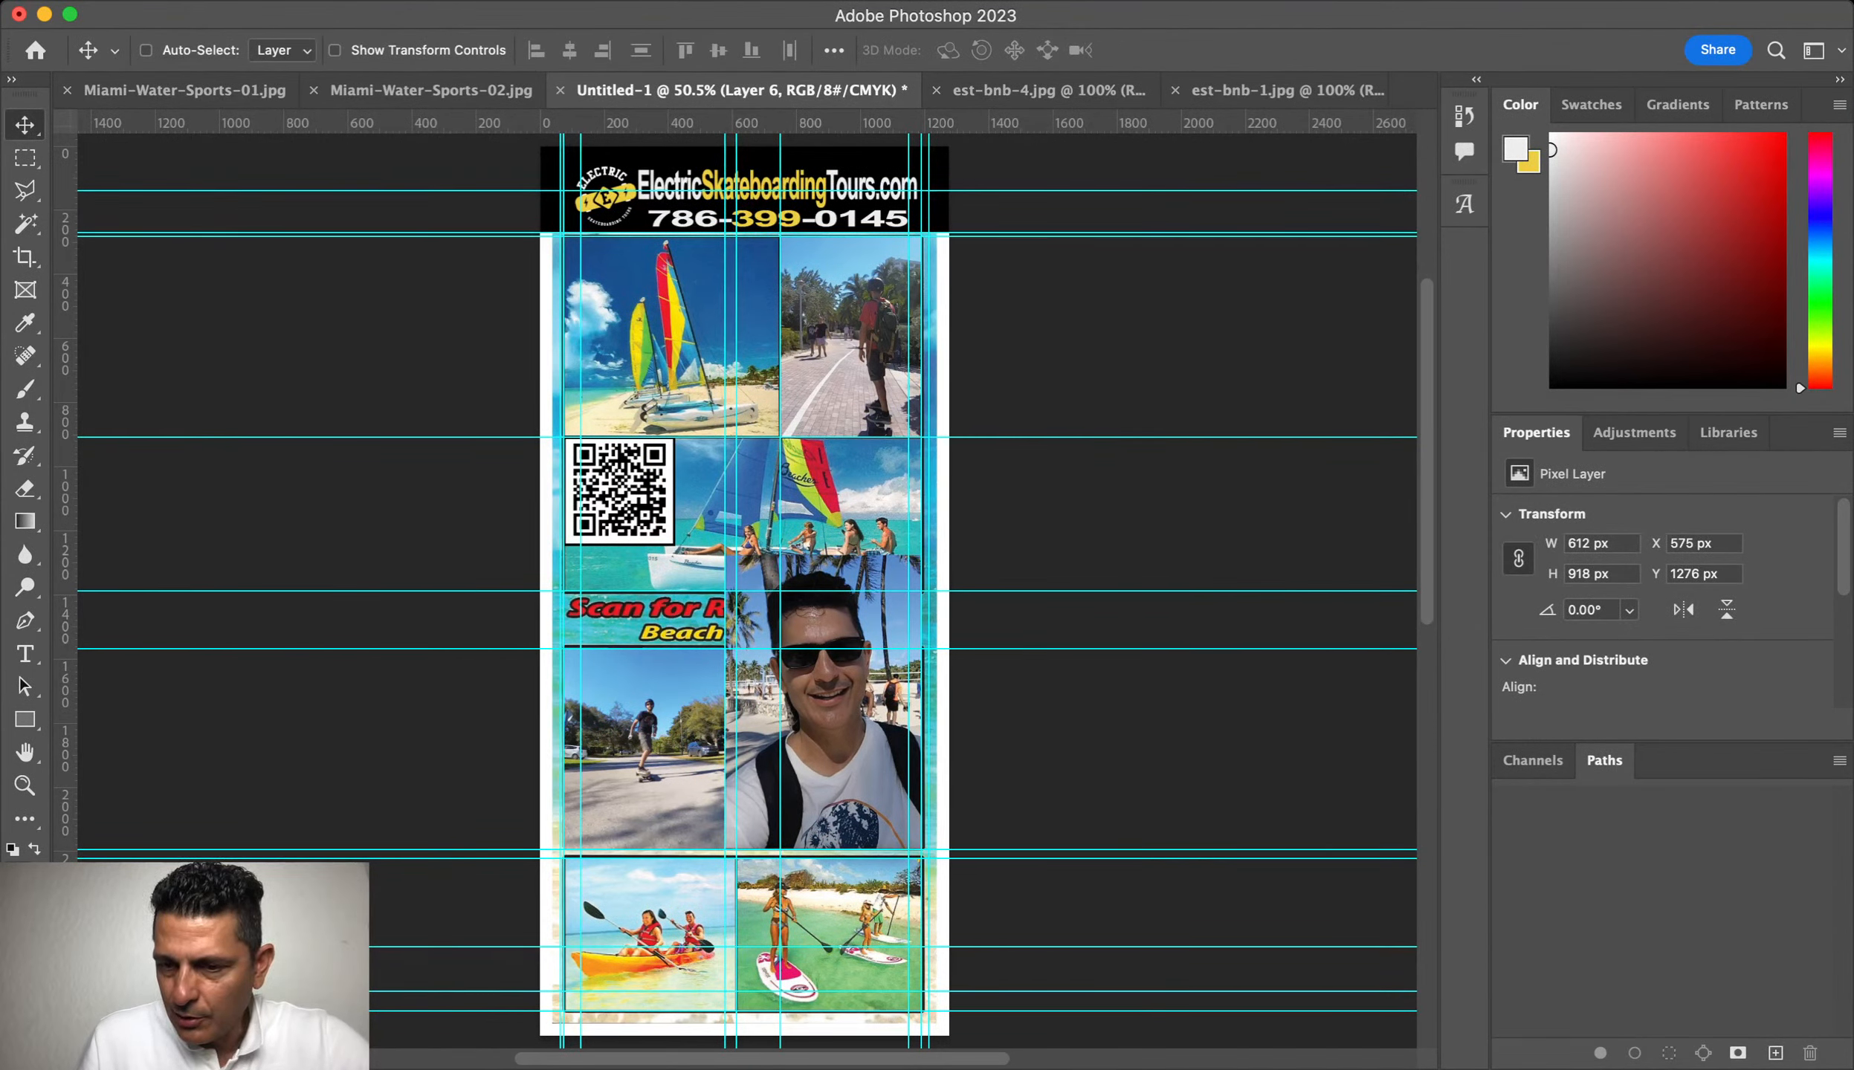
# Step: Mask the selfie to the Midlow-Right frame and slide it down inside the mask
pyautogui.hotkey('alt', '[')
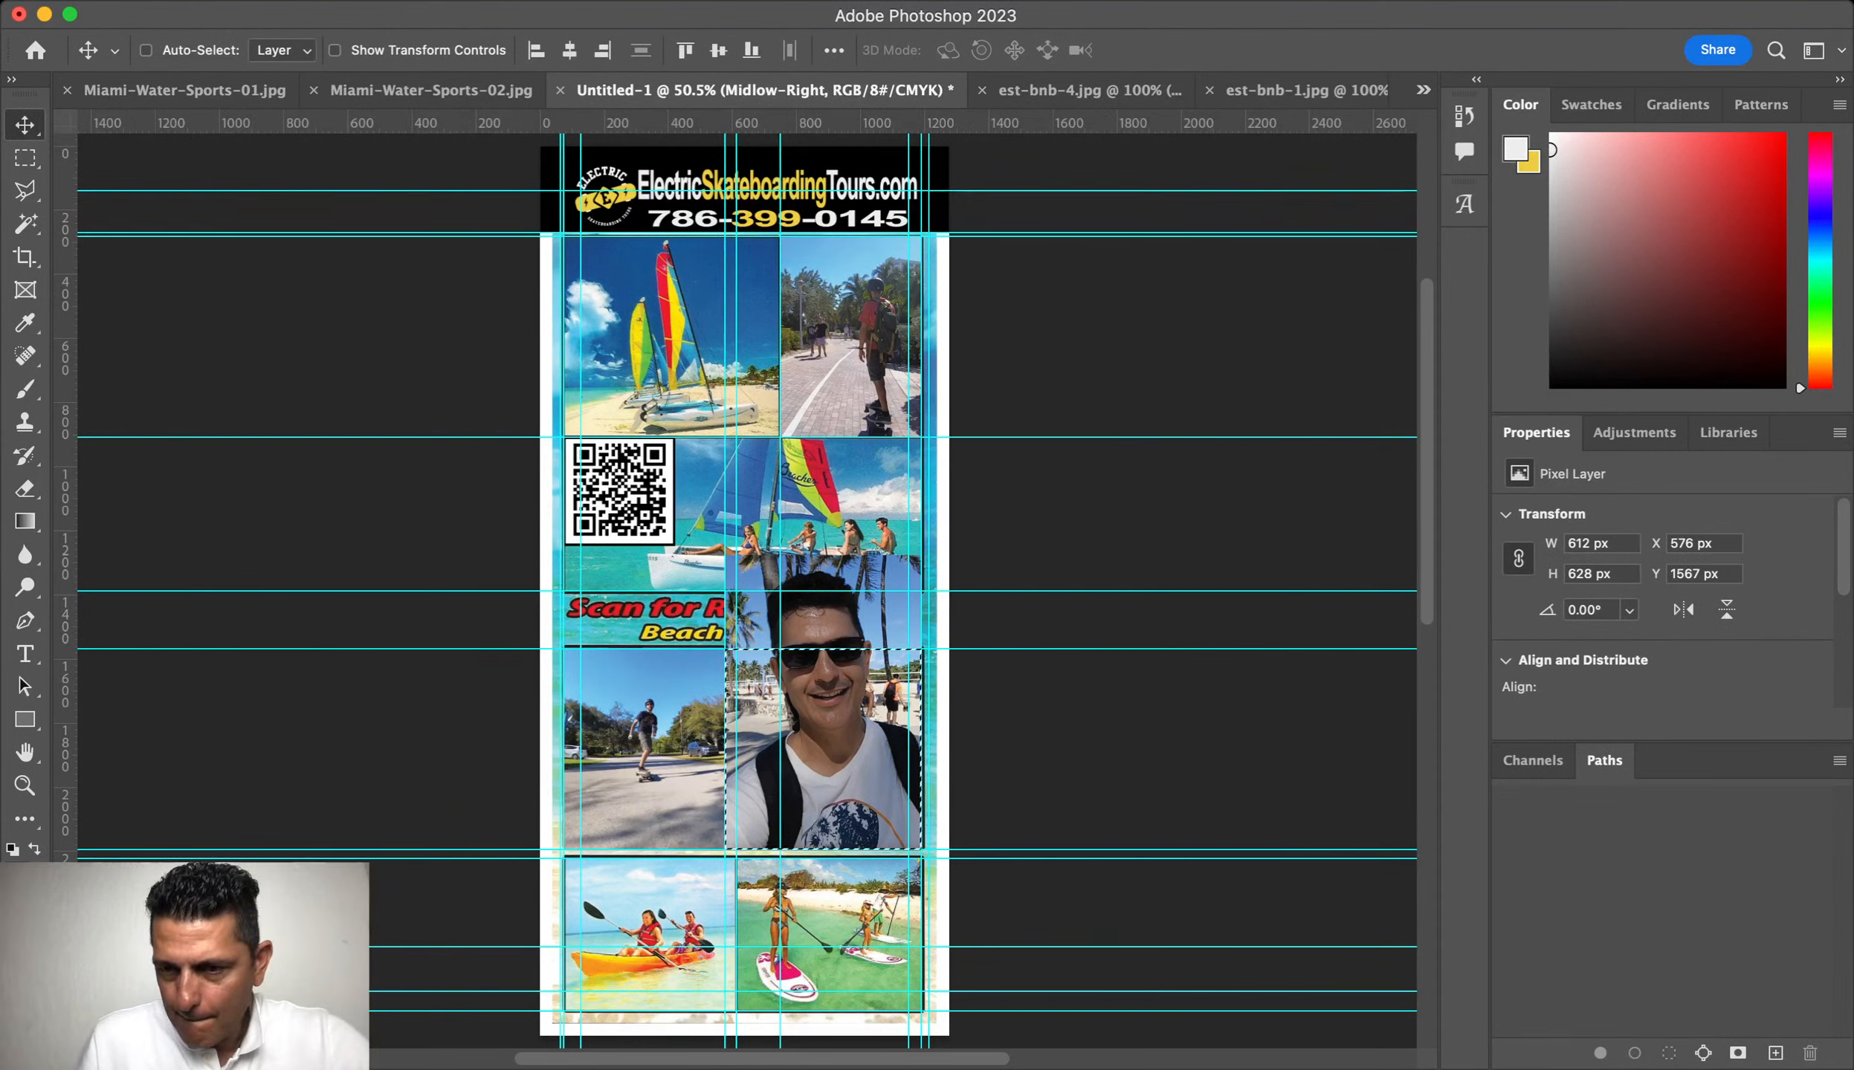
pyautogui.hotkey('alt', ']')
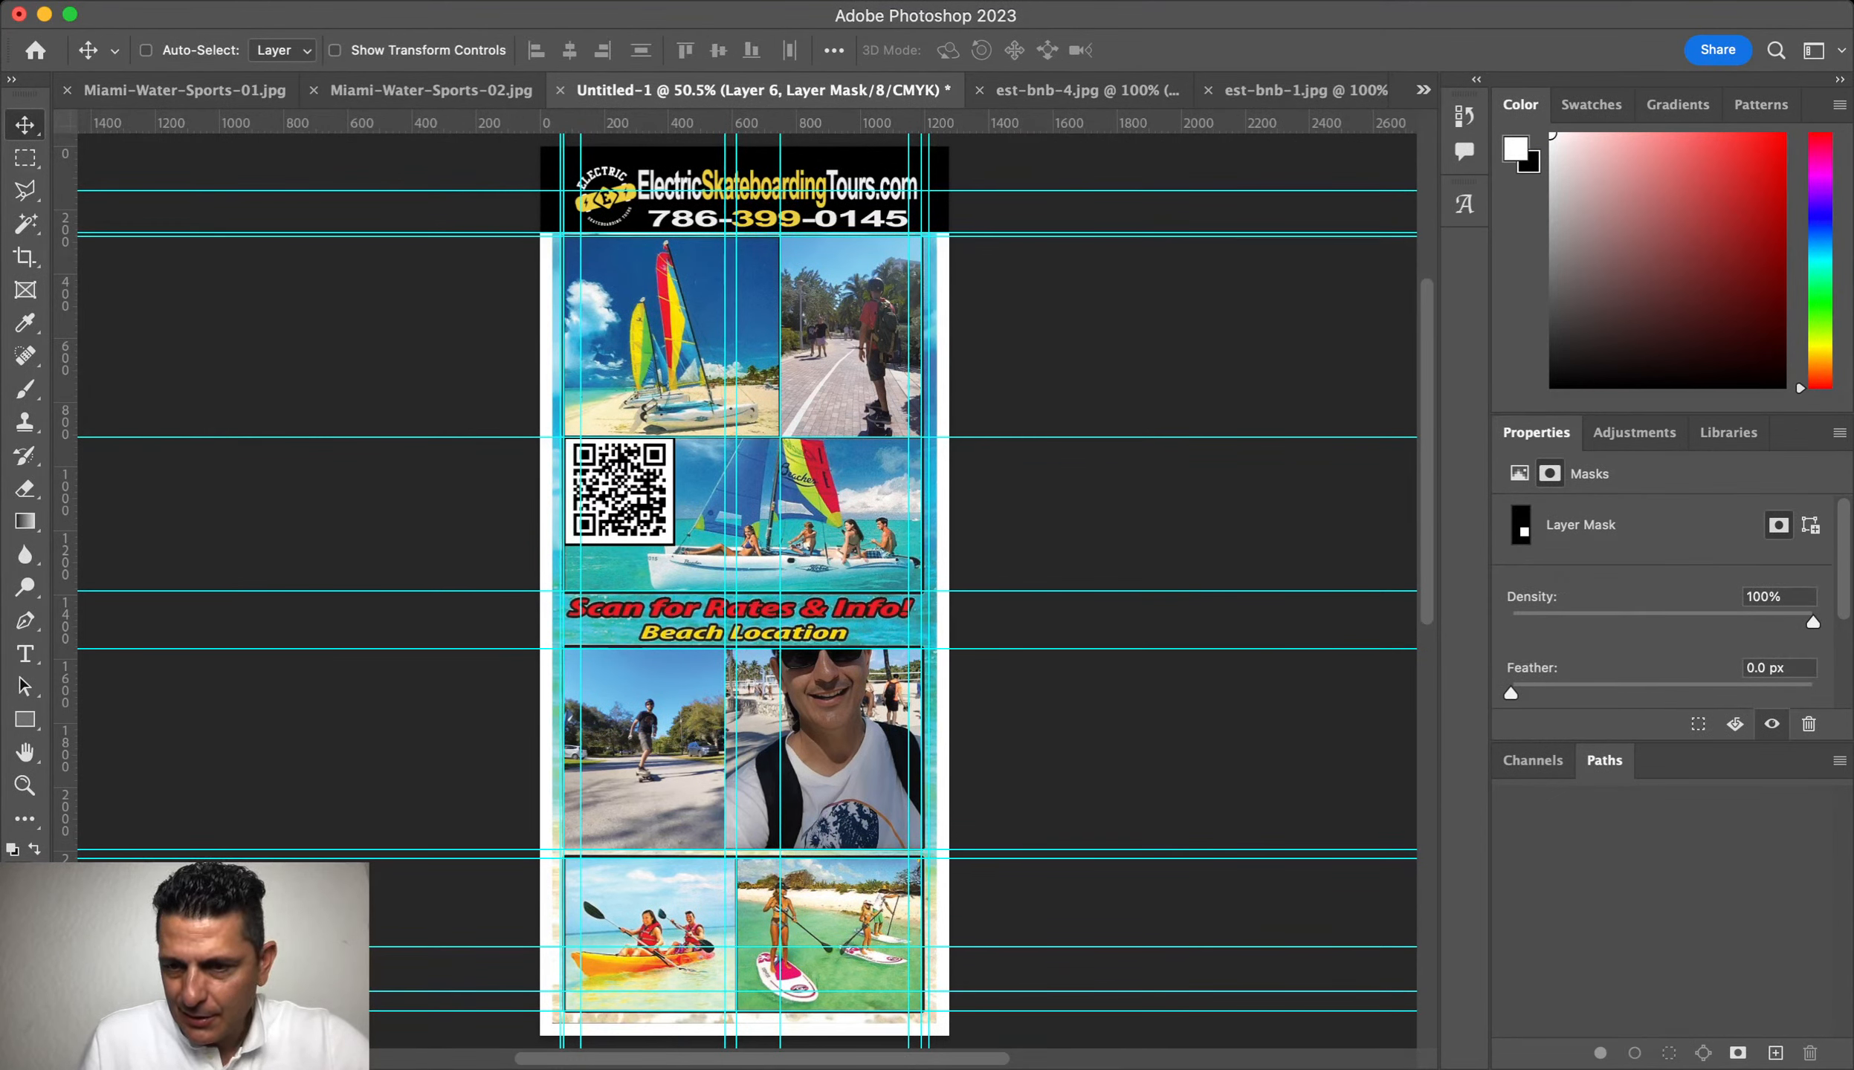
pyautogui.moveTo(840, 713); pyautogui.dragTo(842, 786)
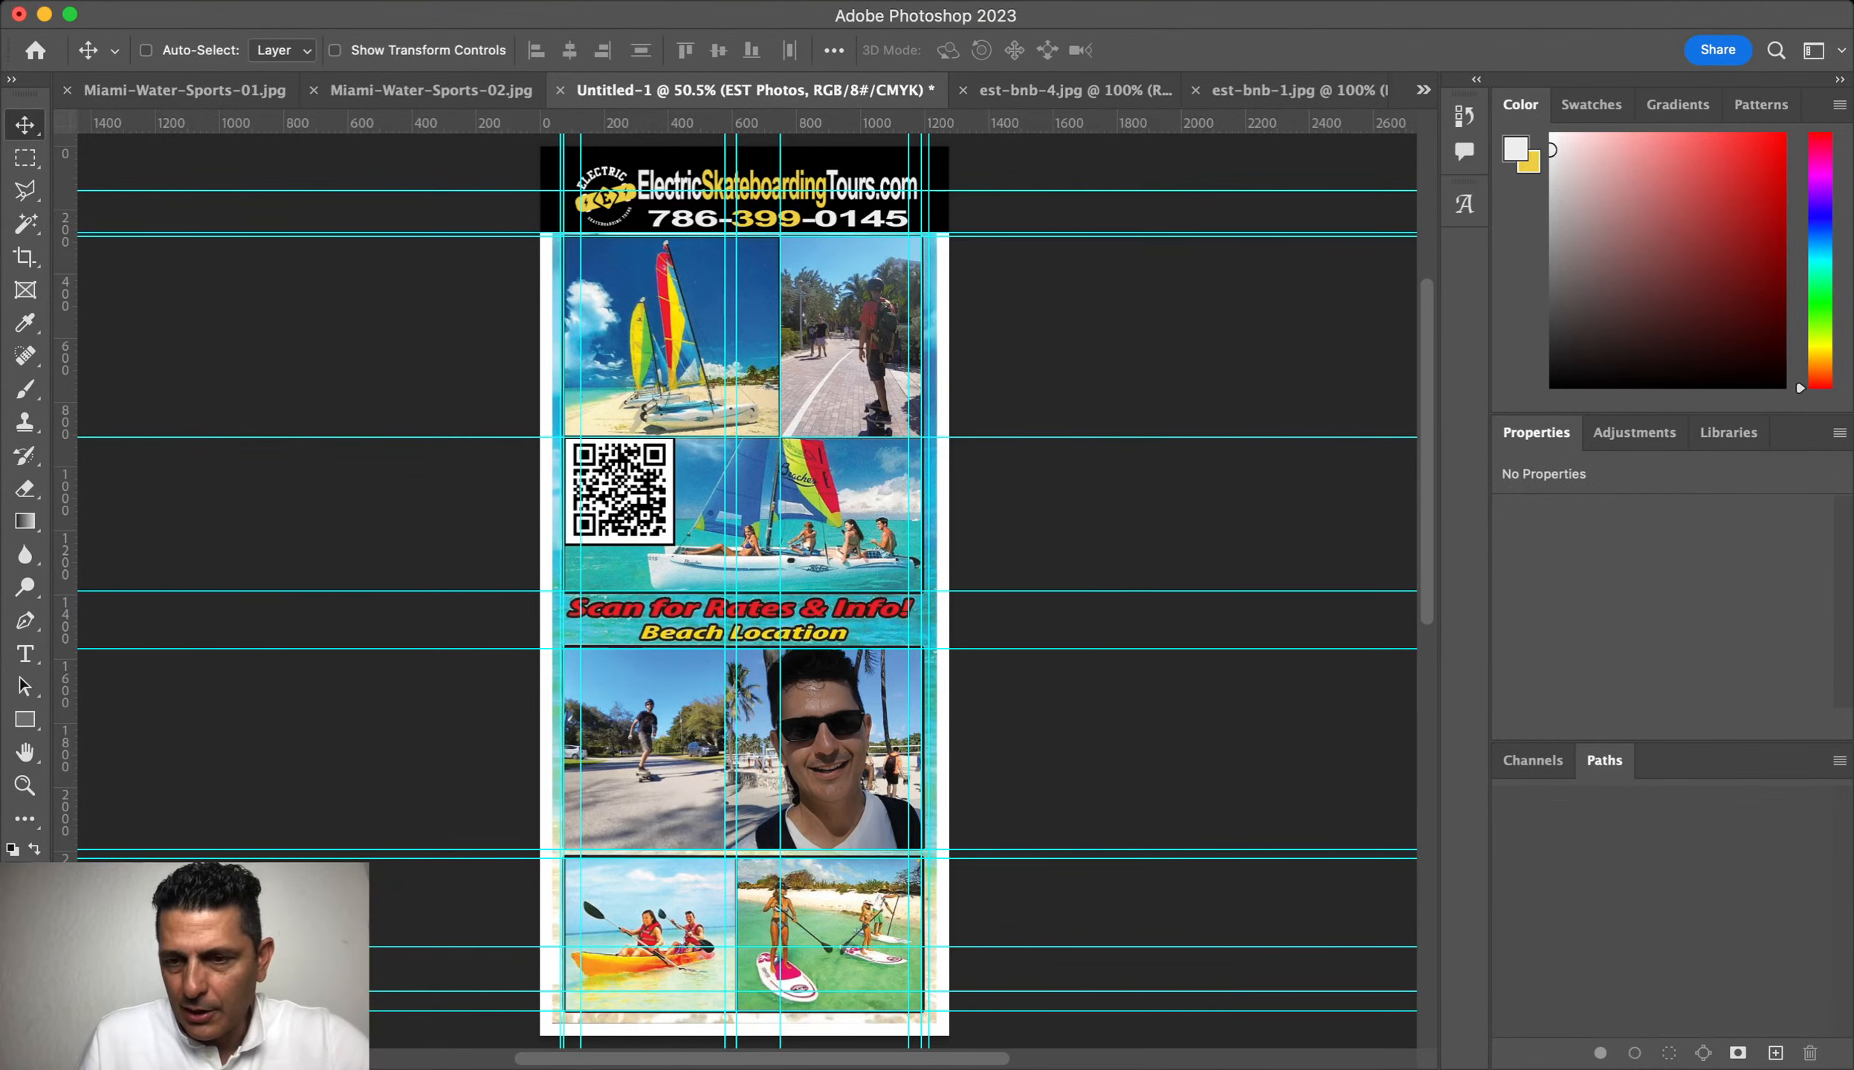
pyautogui.click(1070, 91)
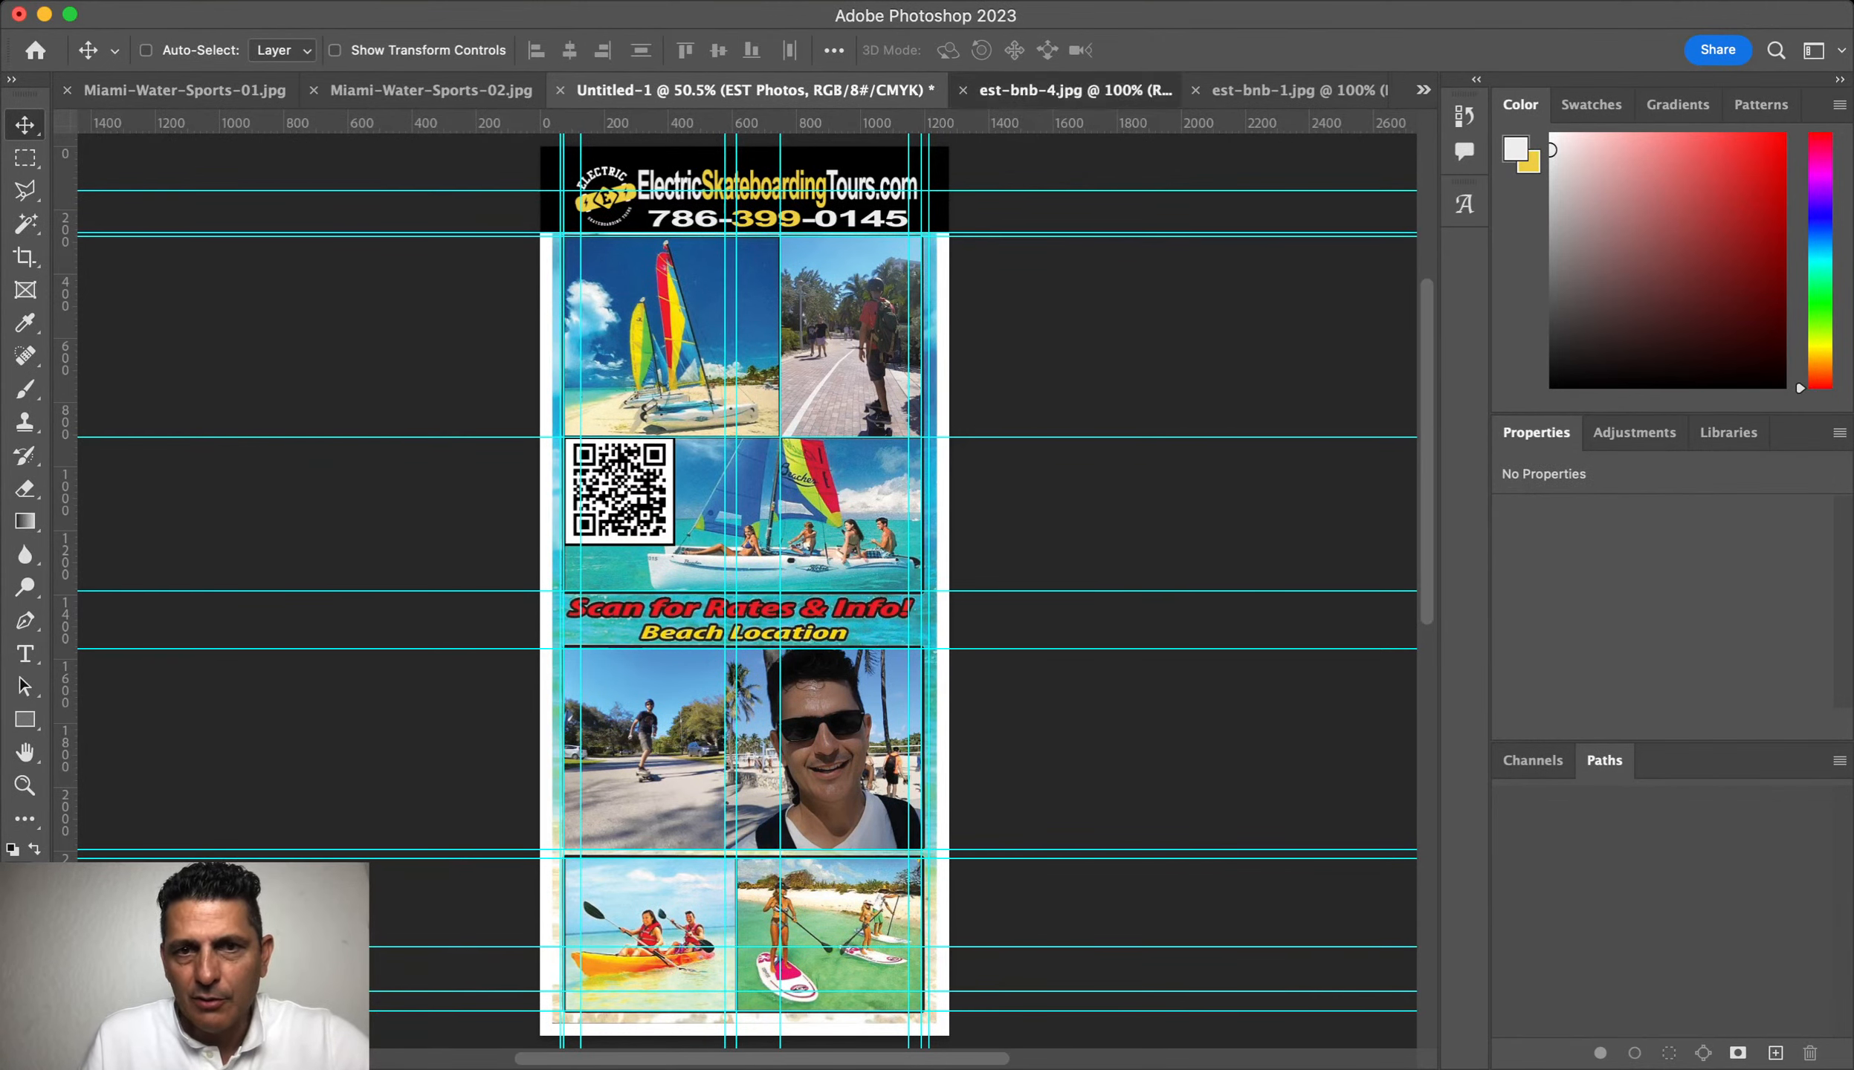
# Step: Close est-bnb-4 and copy the est-bnb-1 skateboarder photo to the flyer's top-left
pyautogui.press('super+w')
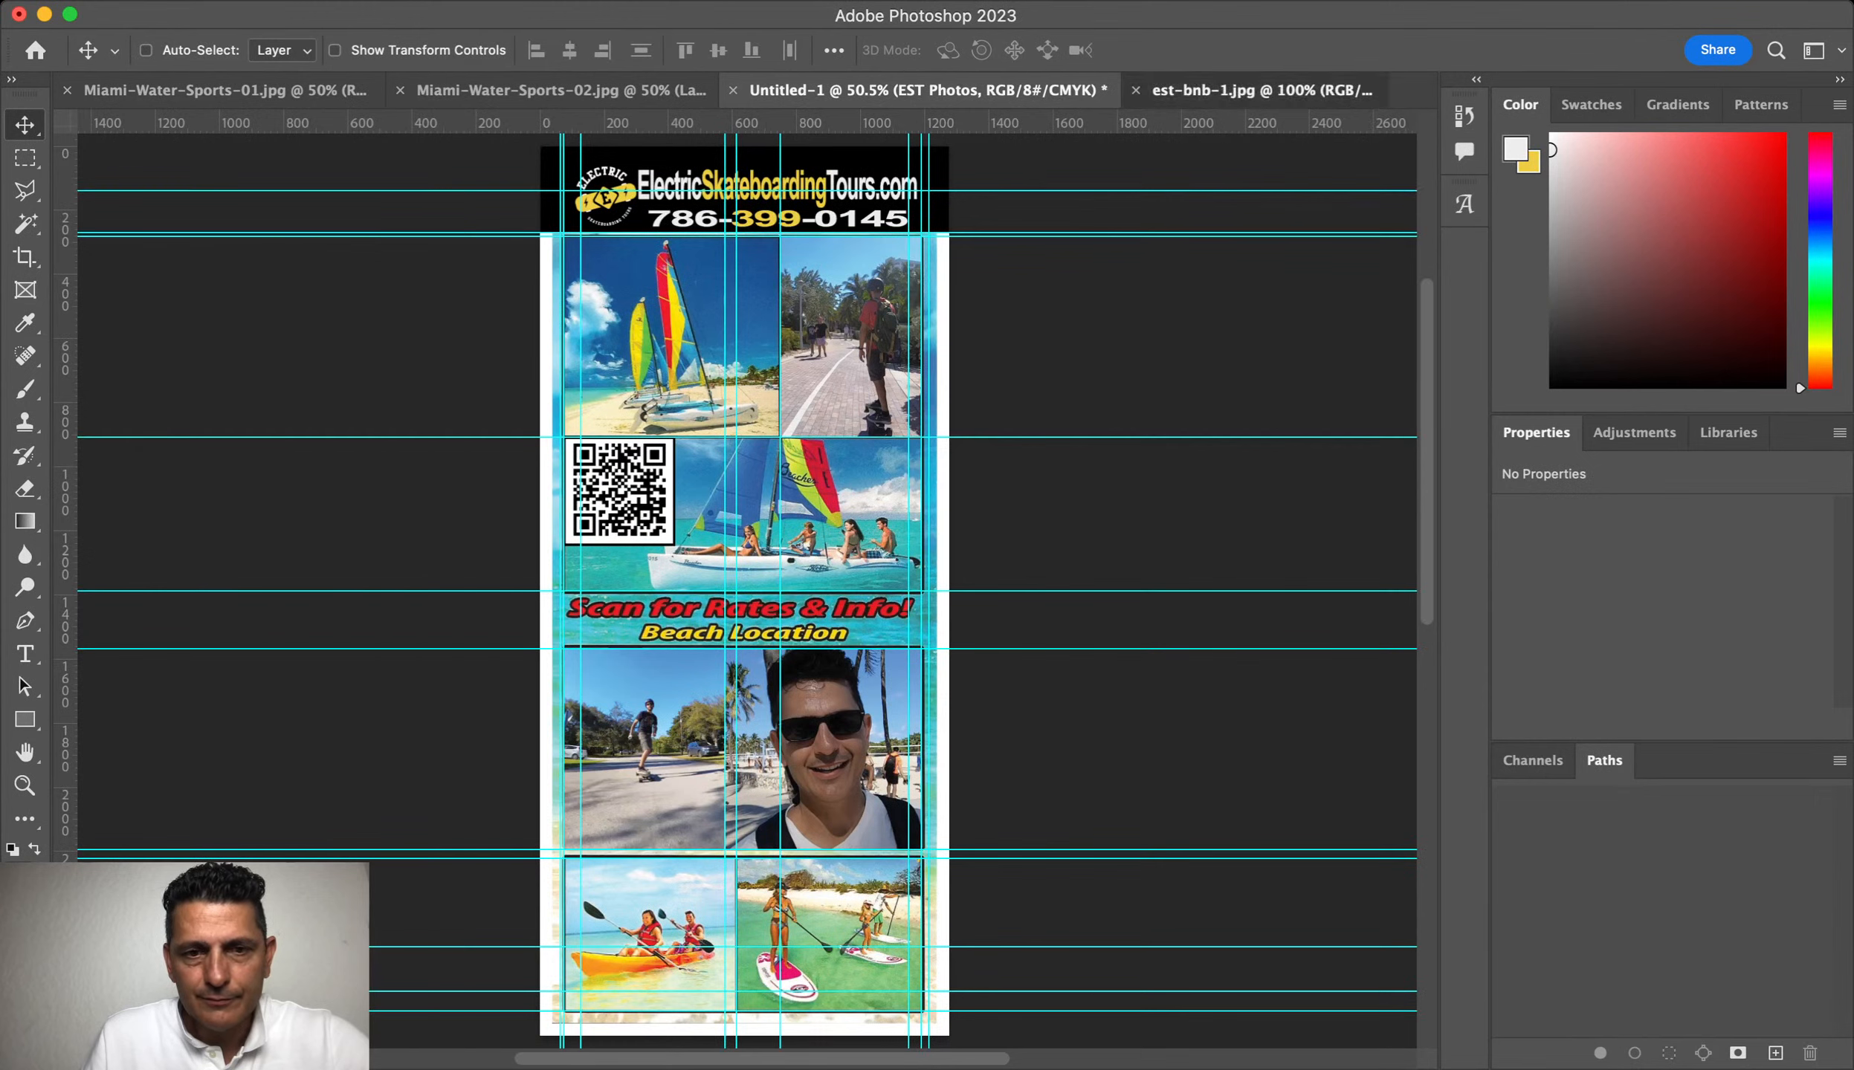
pyautogui.click(1262, 90)
pyautogui.scroll(10, 747, 521)
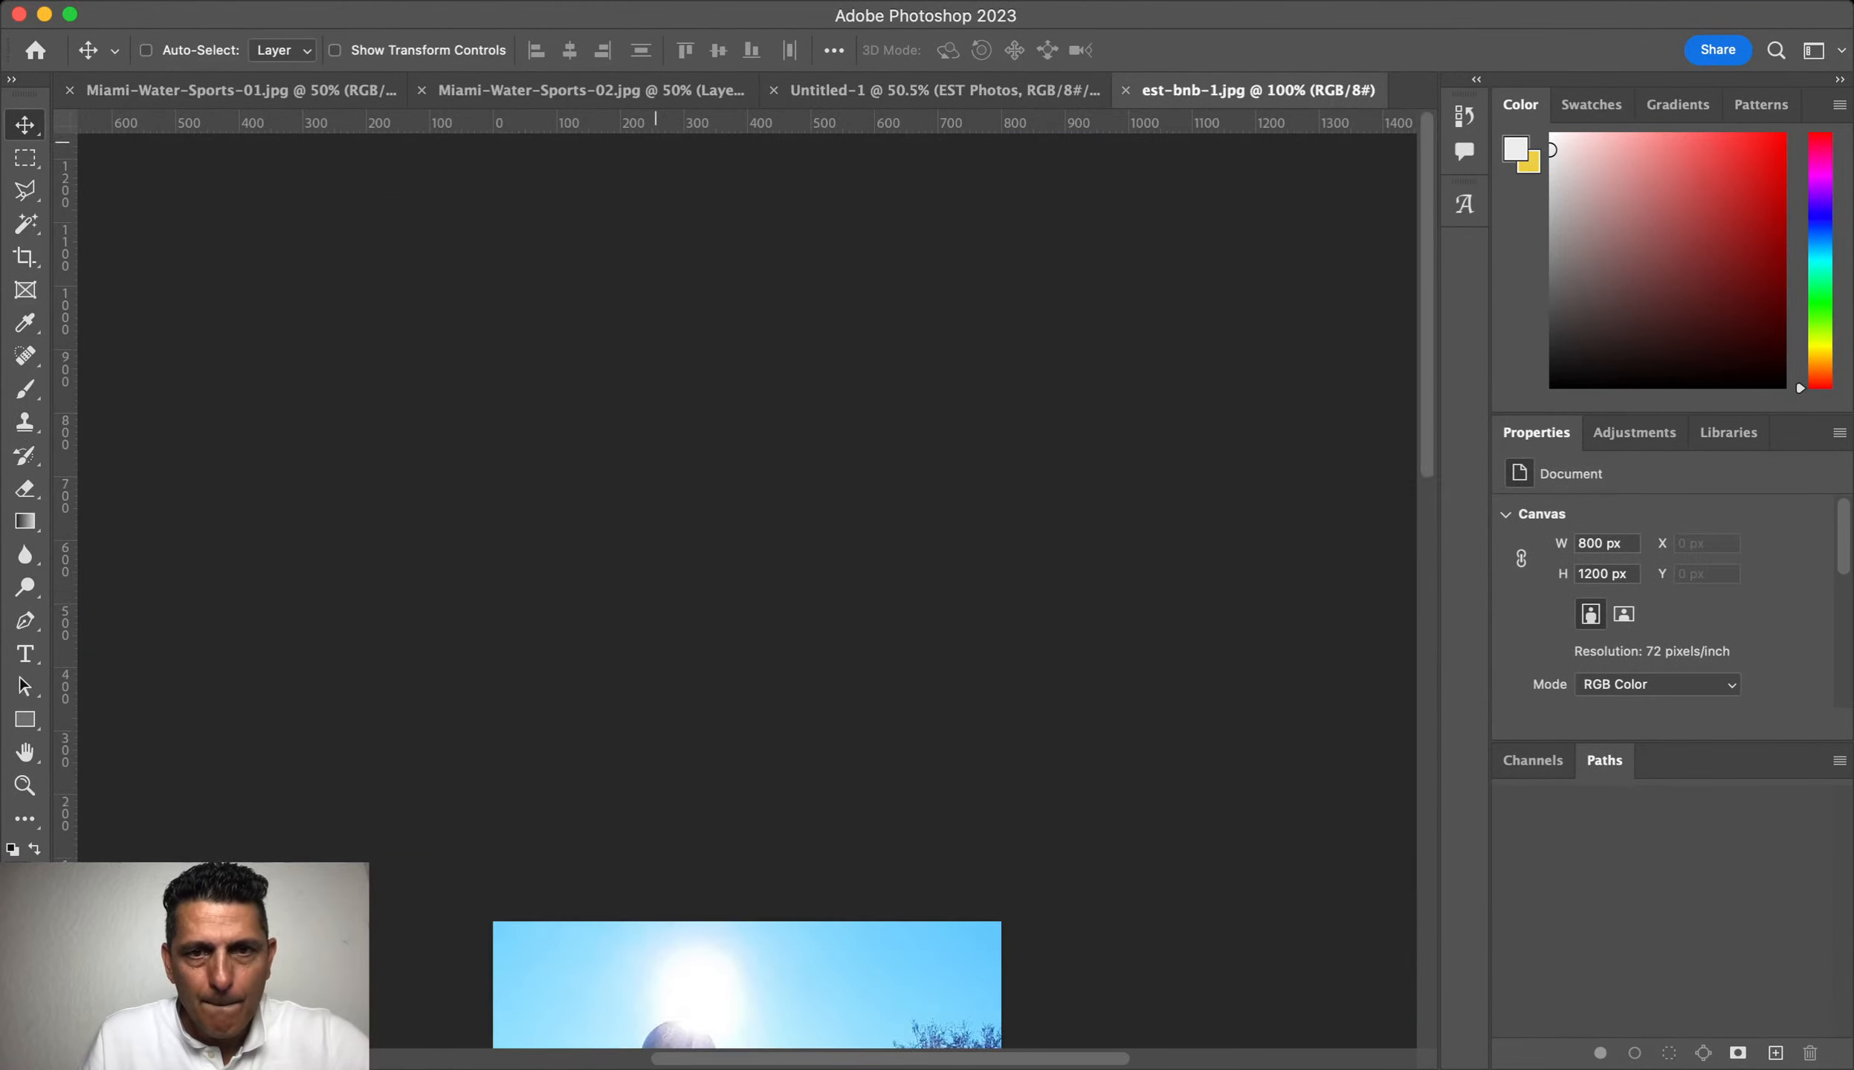
pyautogui.moveTo(944, 90); pyautogui.dragTo(895, 667)
pyautogui.moveTo(816, 537); pyautogui.dragTo(746, 376)
# Step: Scale the skateboarder photo to about 91% and nudge it into place
pyautogui.press('super+t')
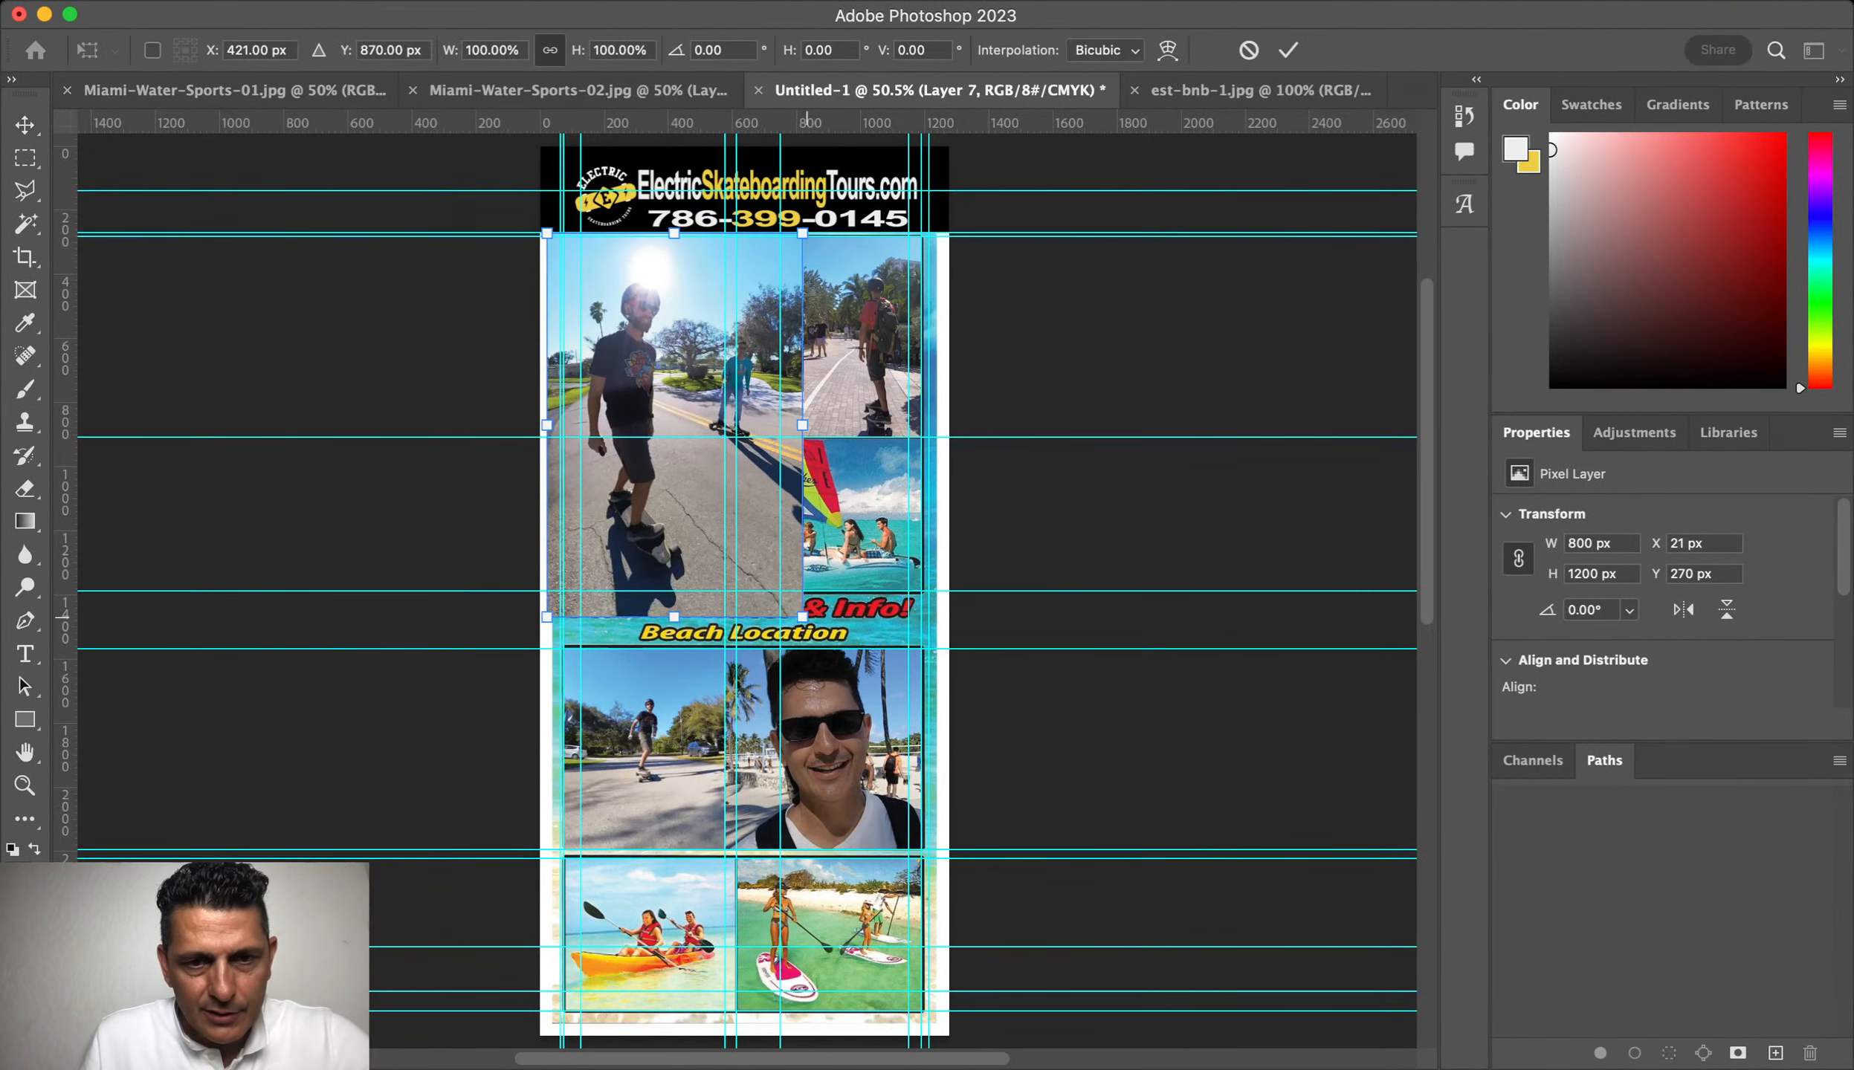
pyautogui.moveTo(804, 617); pyautogui.dragTo(730, 508)
pyautogui.moveTo(770, 568); pyautogui.dragTo(780, 582)
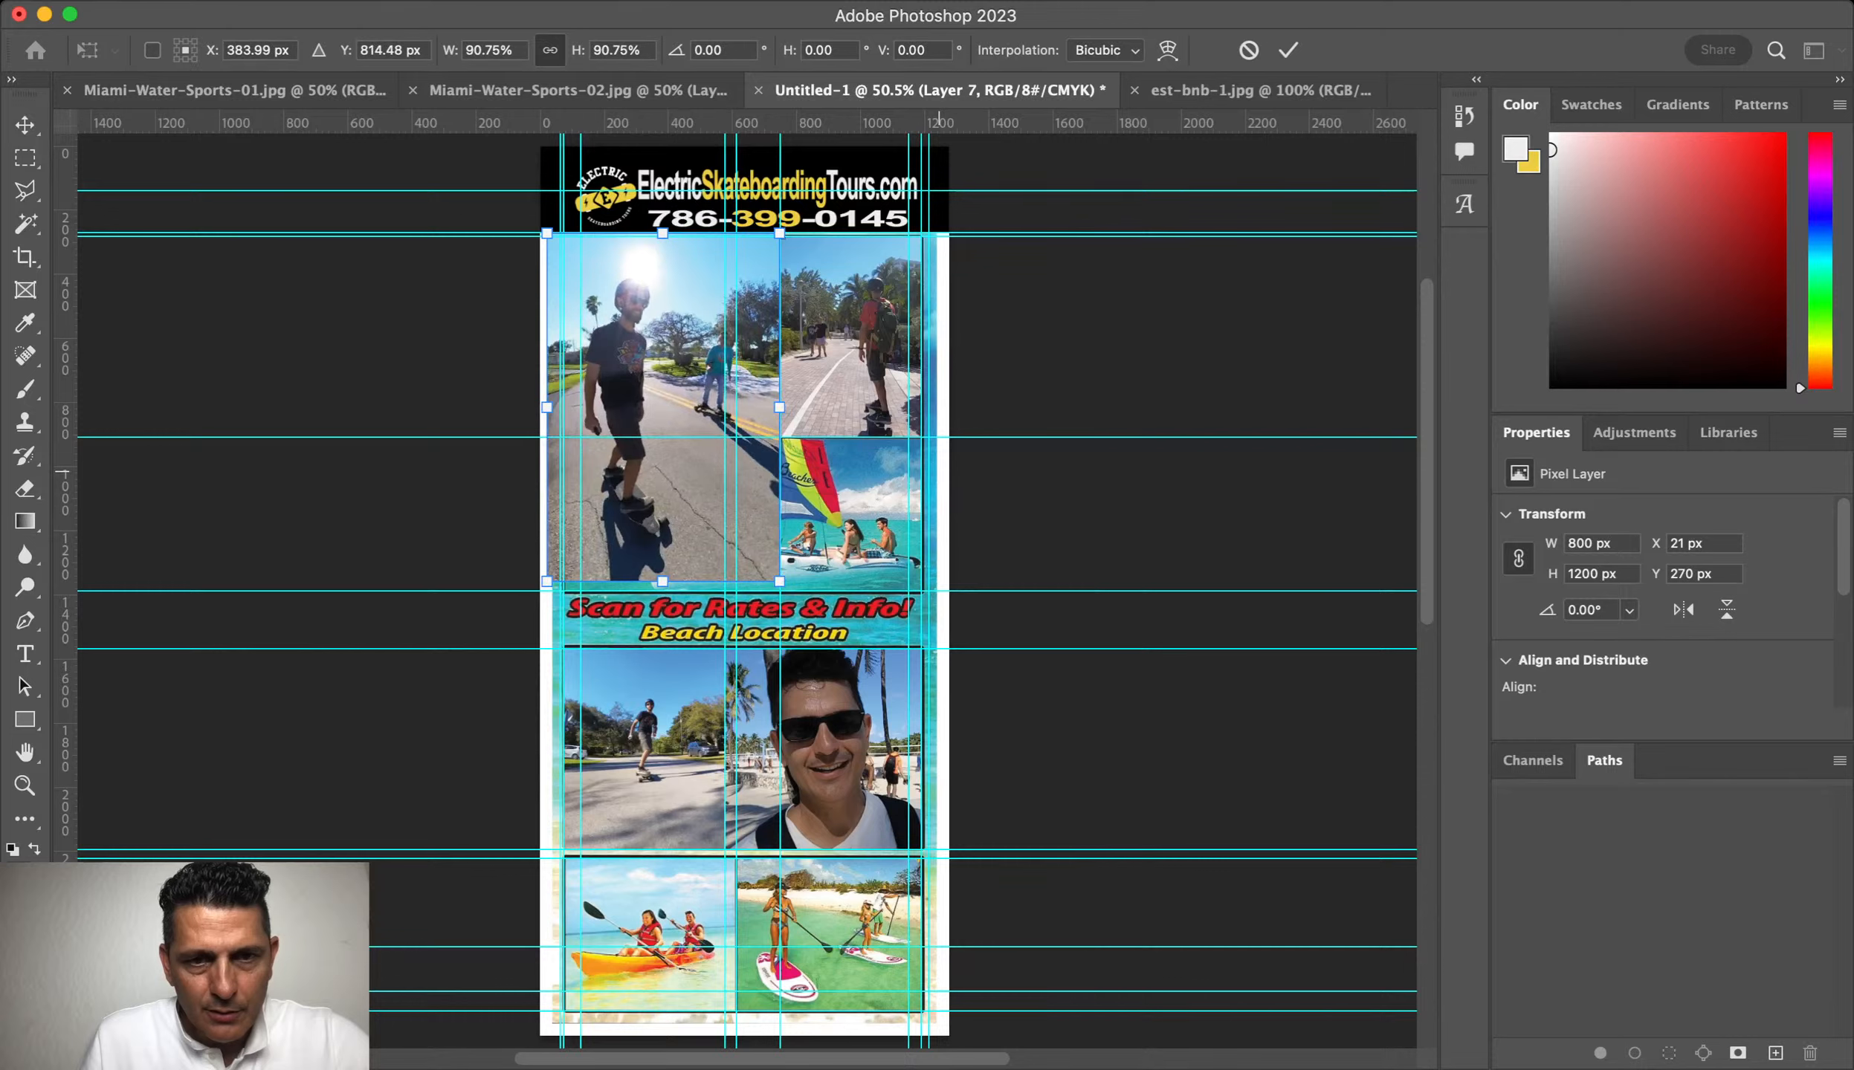
pyautogui.press('Return')
pyautogui.moveTo(697, 362); pyautogui.dragTo(698, 361)
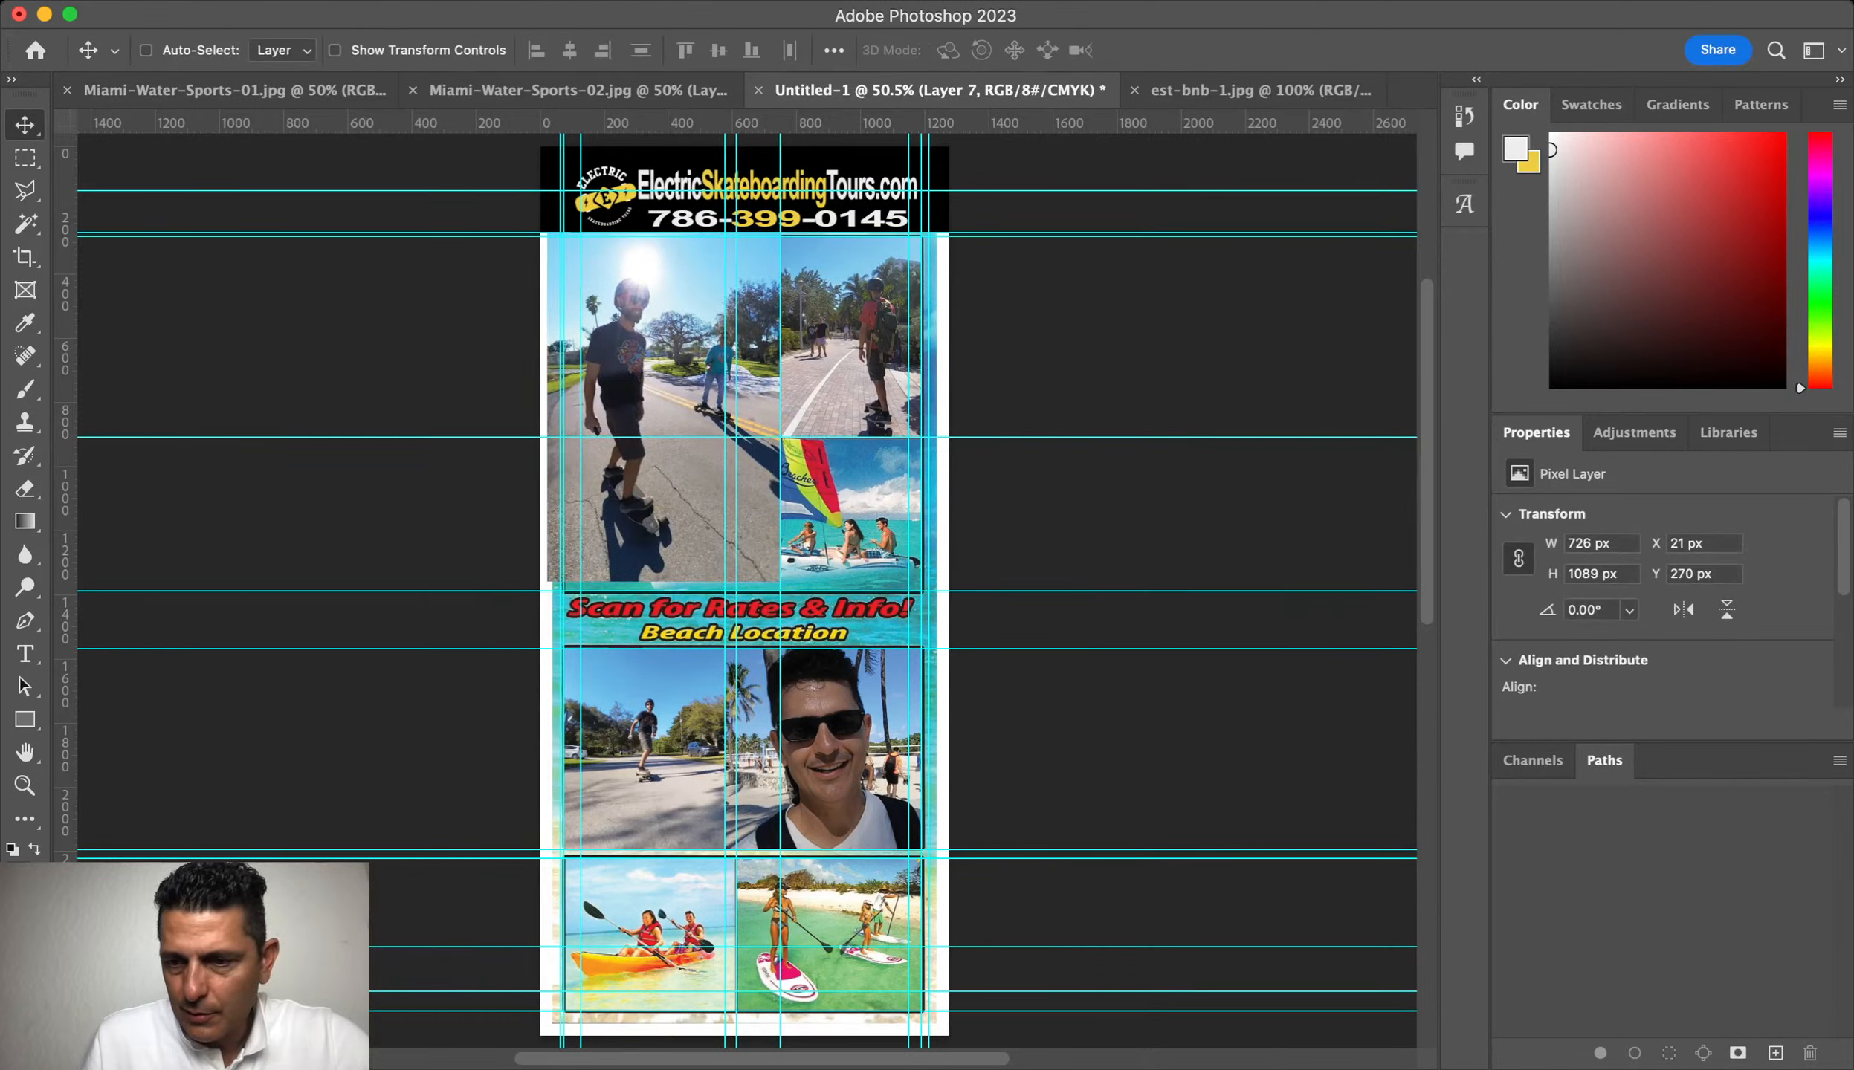
# Step: Mask the skateboarder photo to the Top-Left frame layer's area
pyautogui.hotkey('alt', '[')
pyautogui.hotkey('alt', '[')
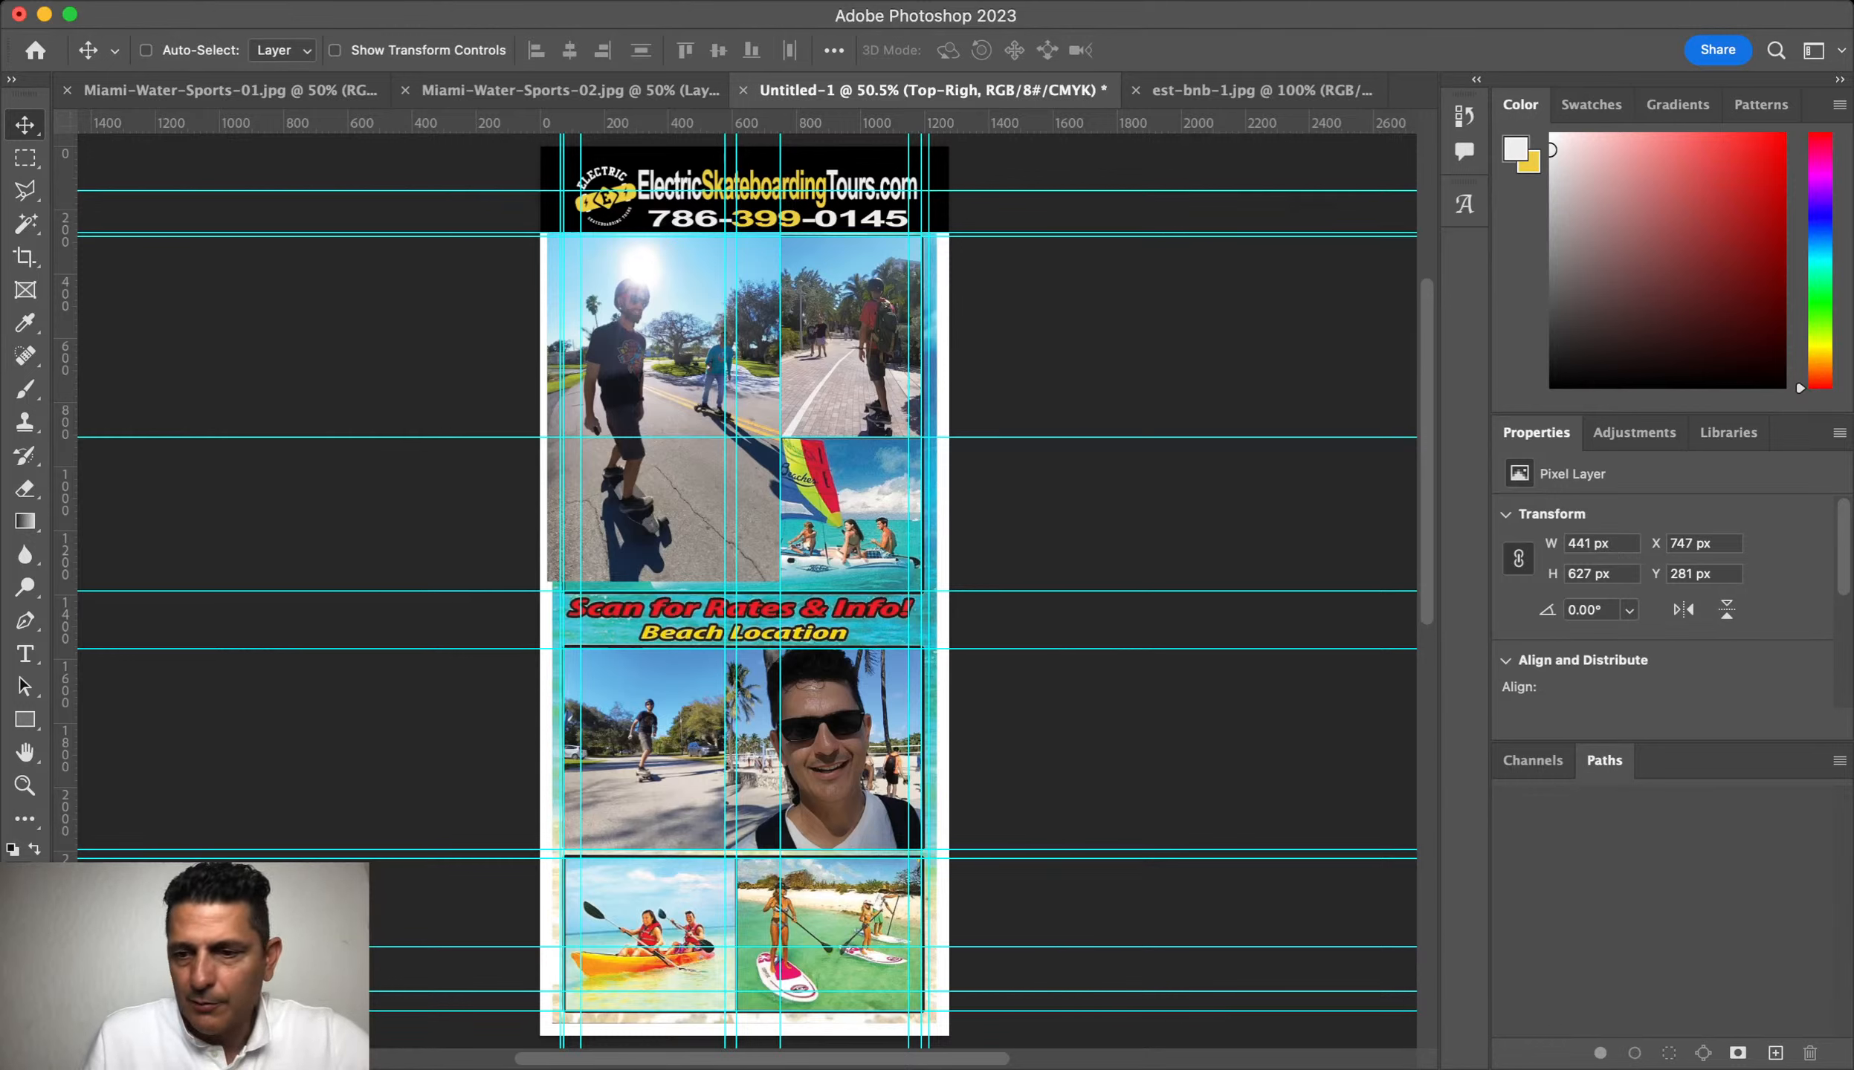
pyautogui.hotkey('alt', ']')
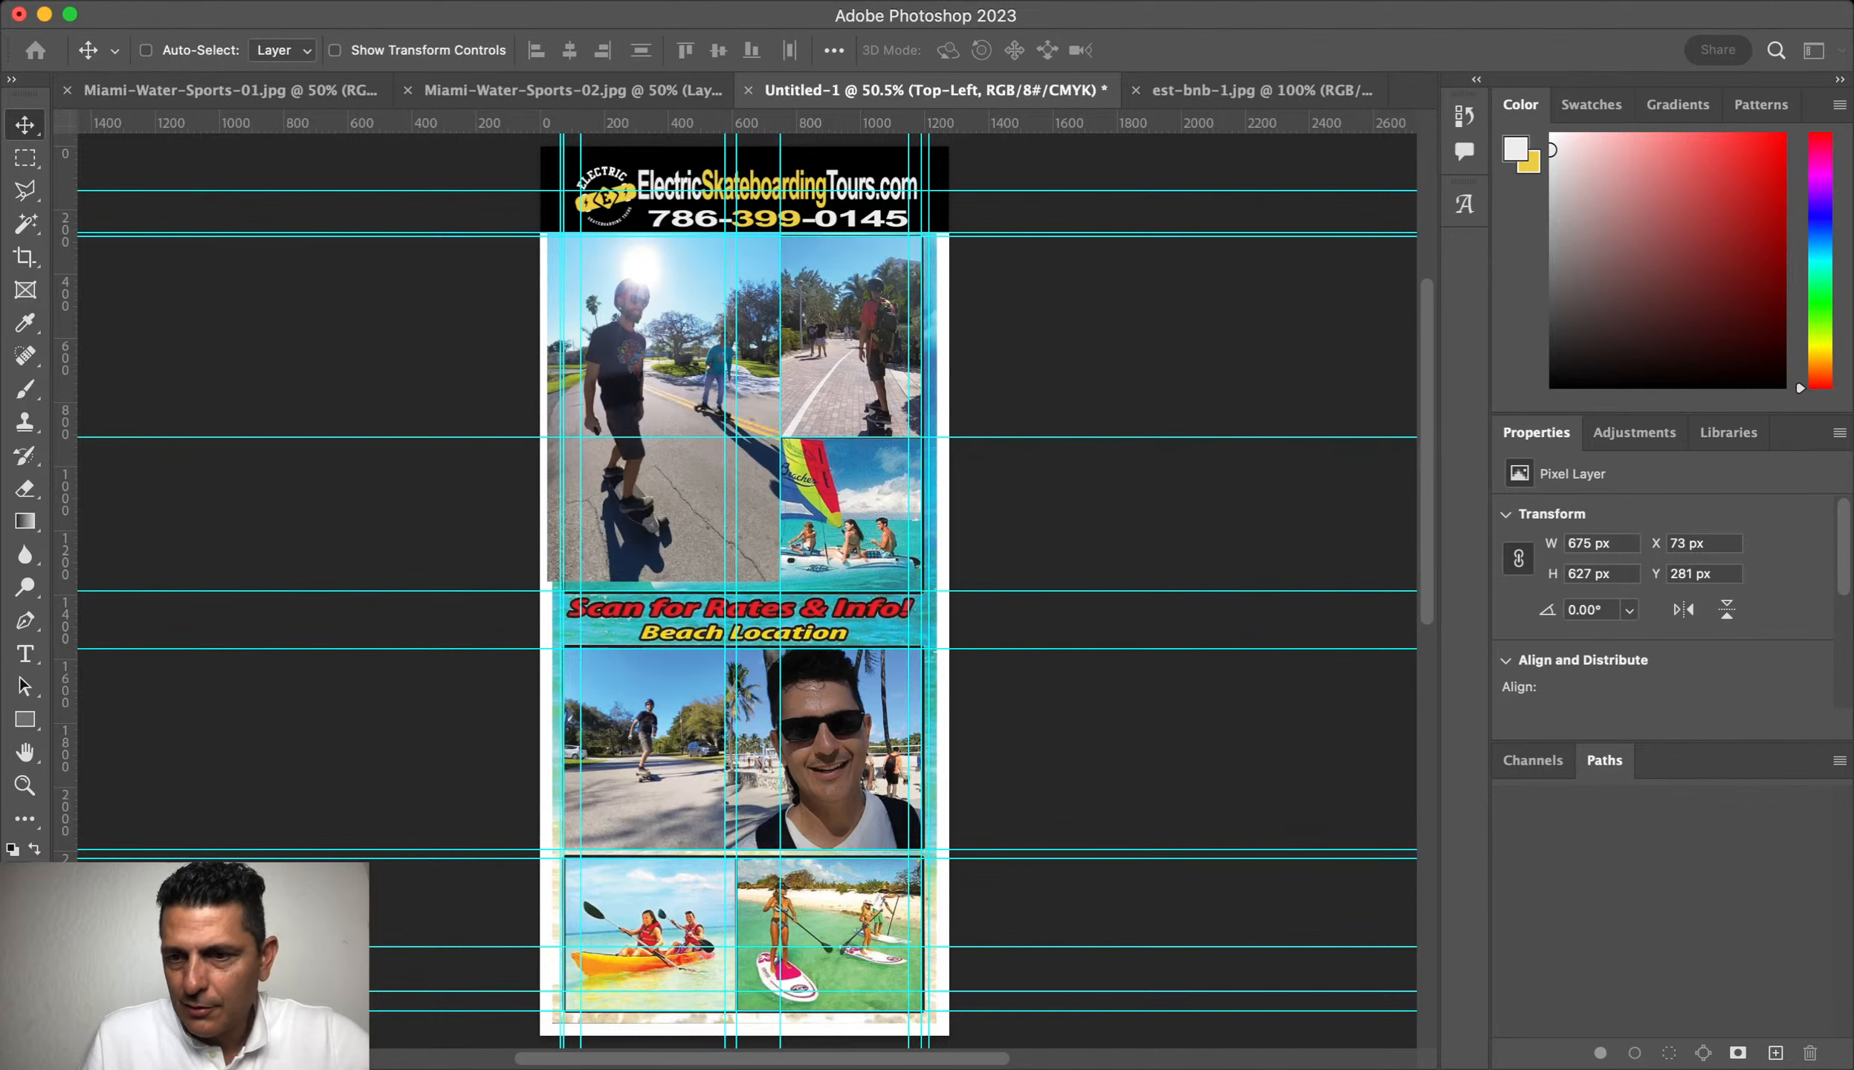
pyautogui.hotkey('alt', ']')
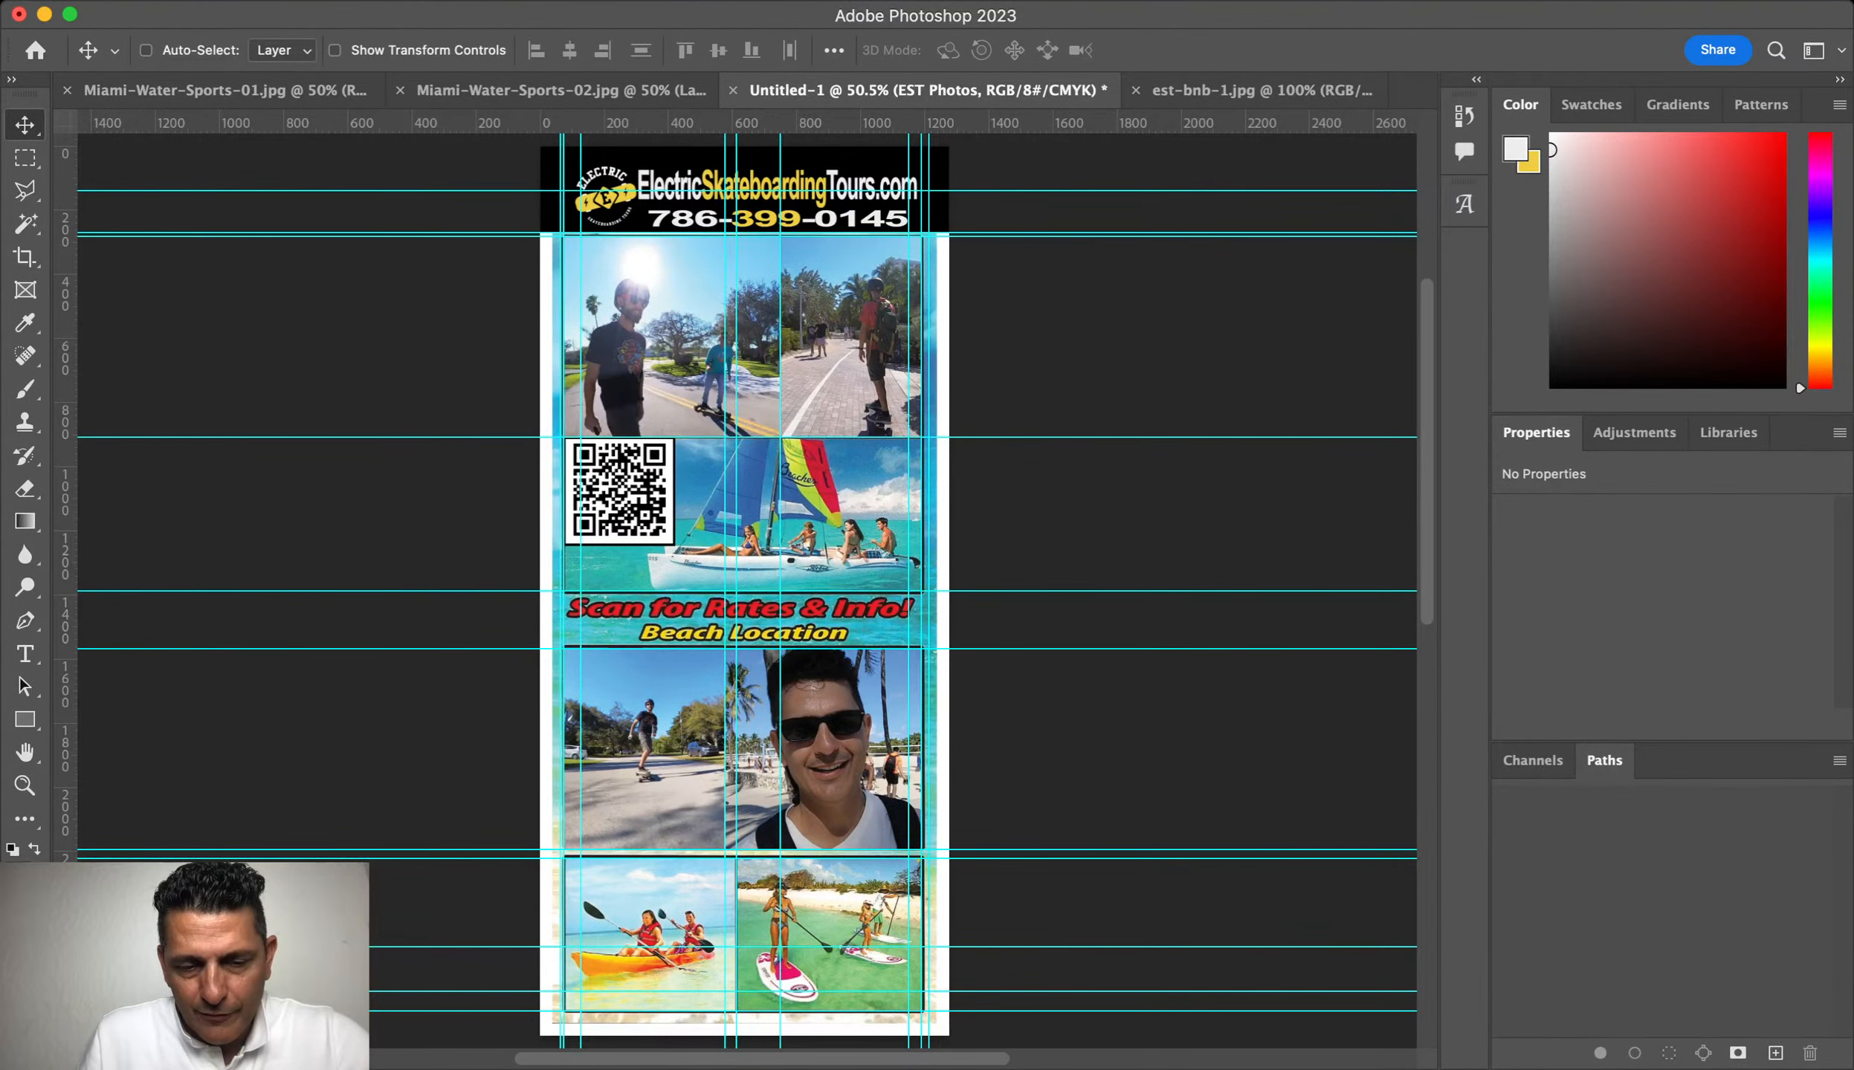
pyautogui.click(1261, 90)
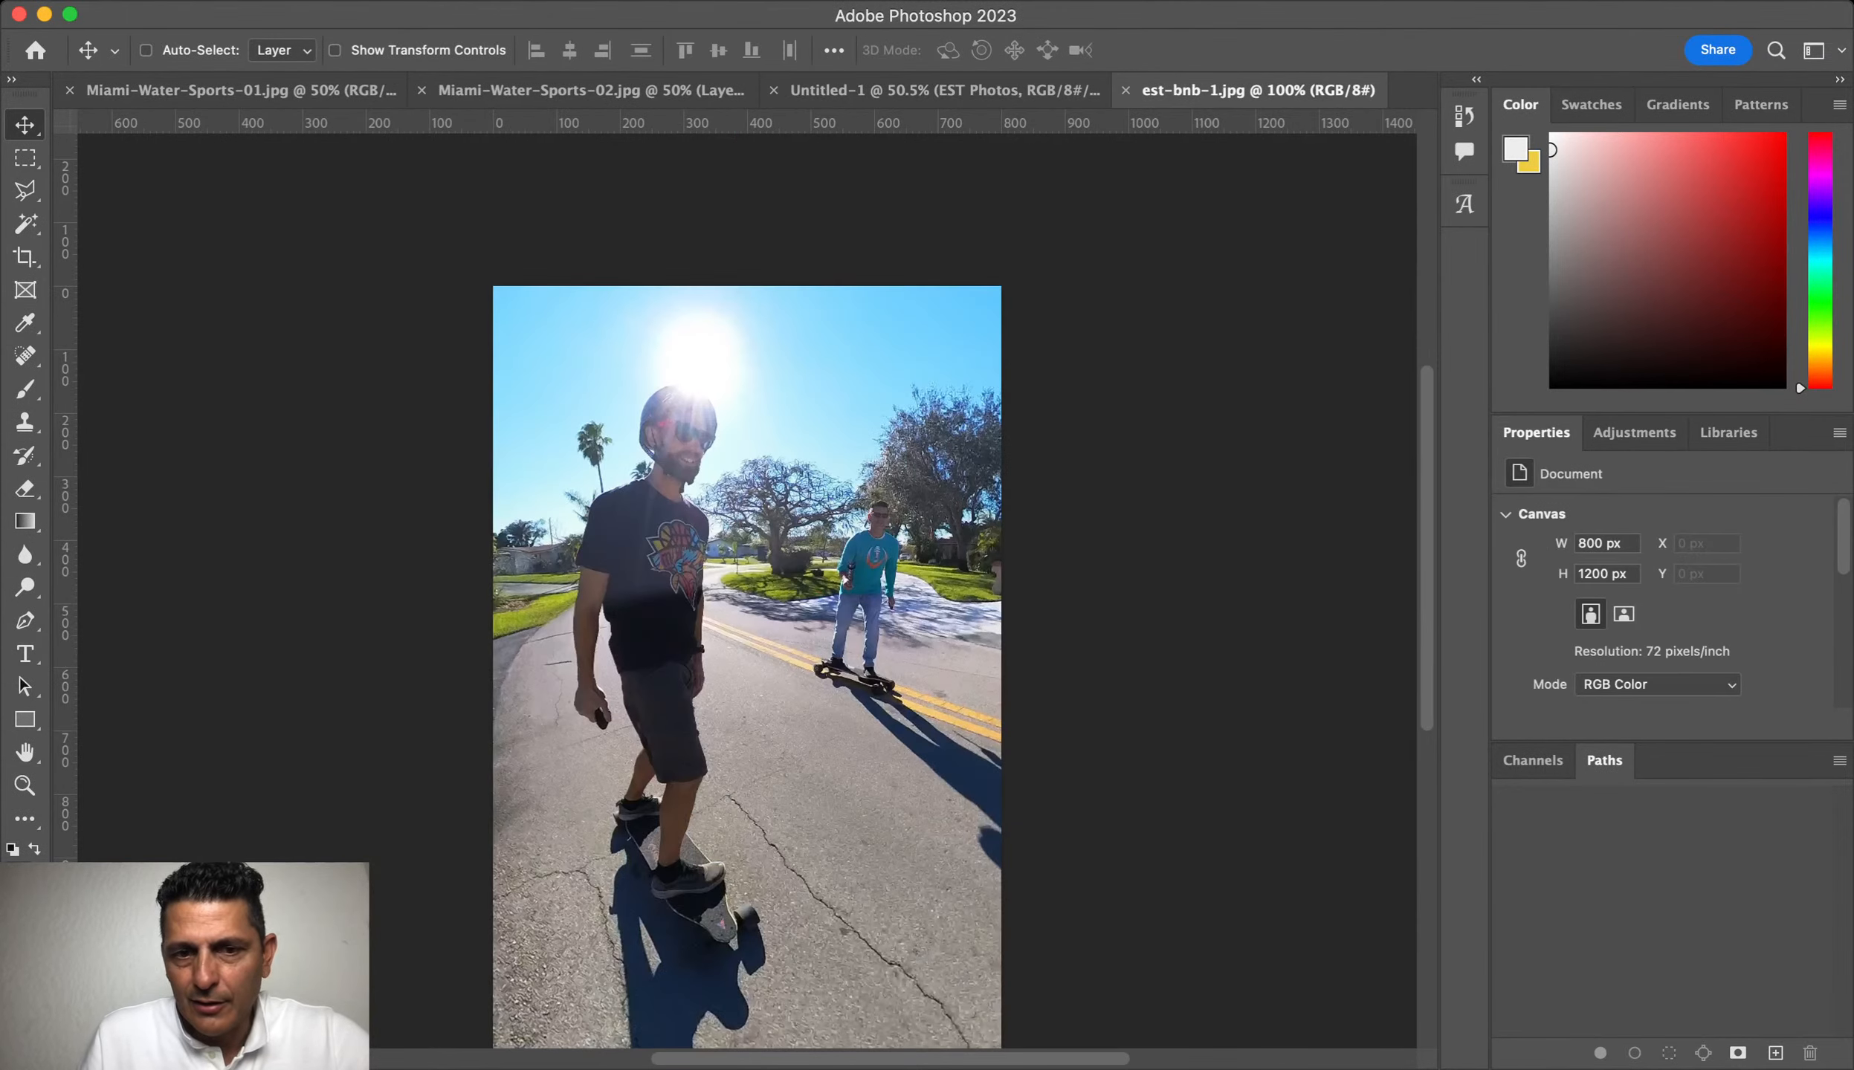
# Step: Close est-bnb-1, open est-1.jpg and est-1-2.jpg, and copy est-1.jpg into the flyer
pyautogui.press('super+w')
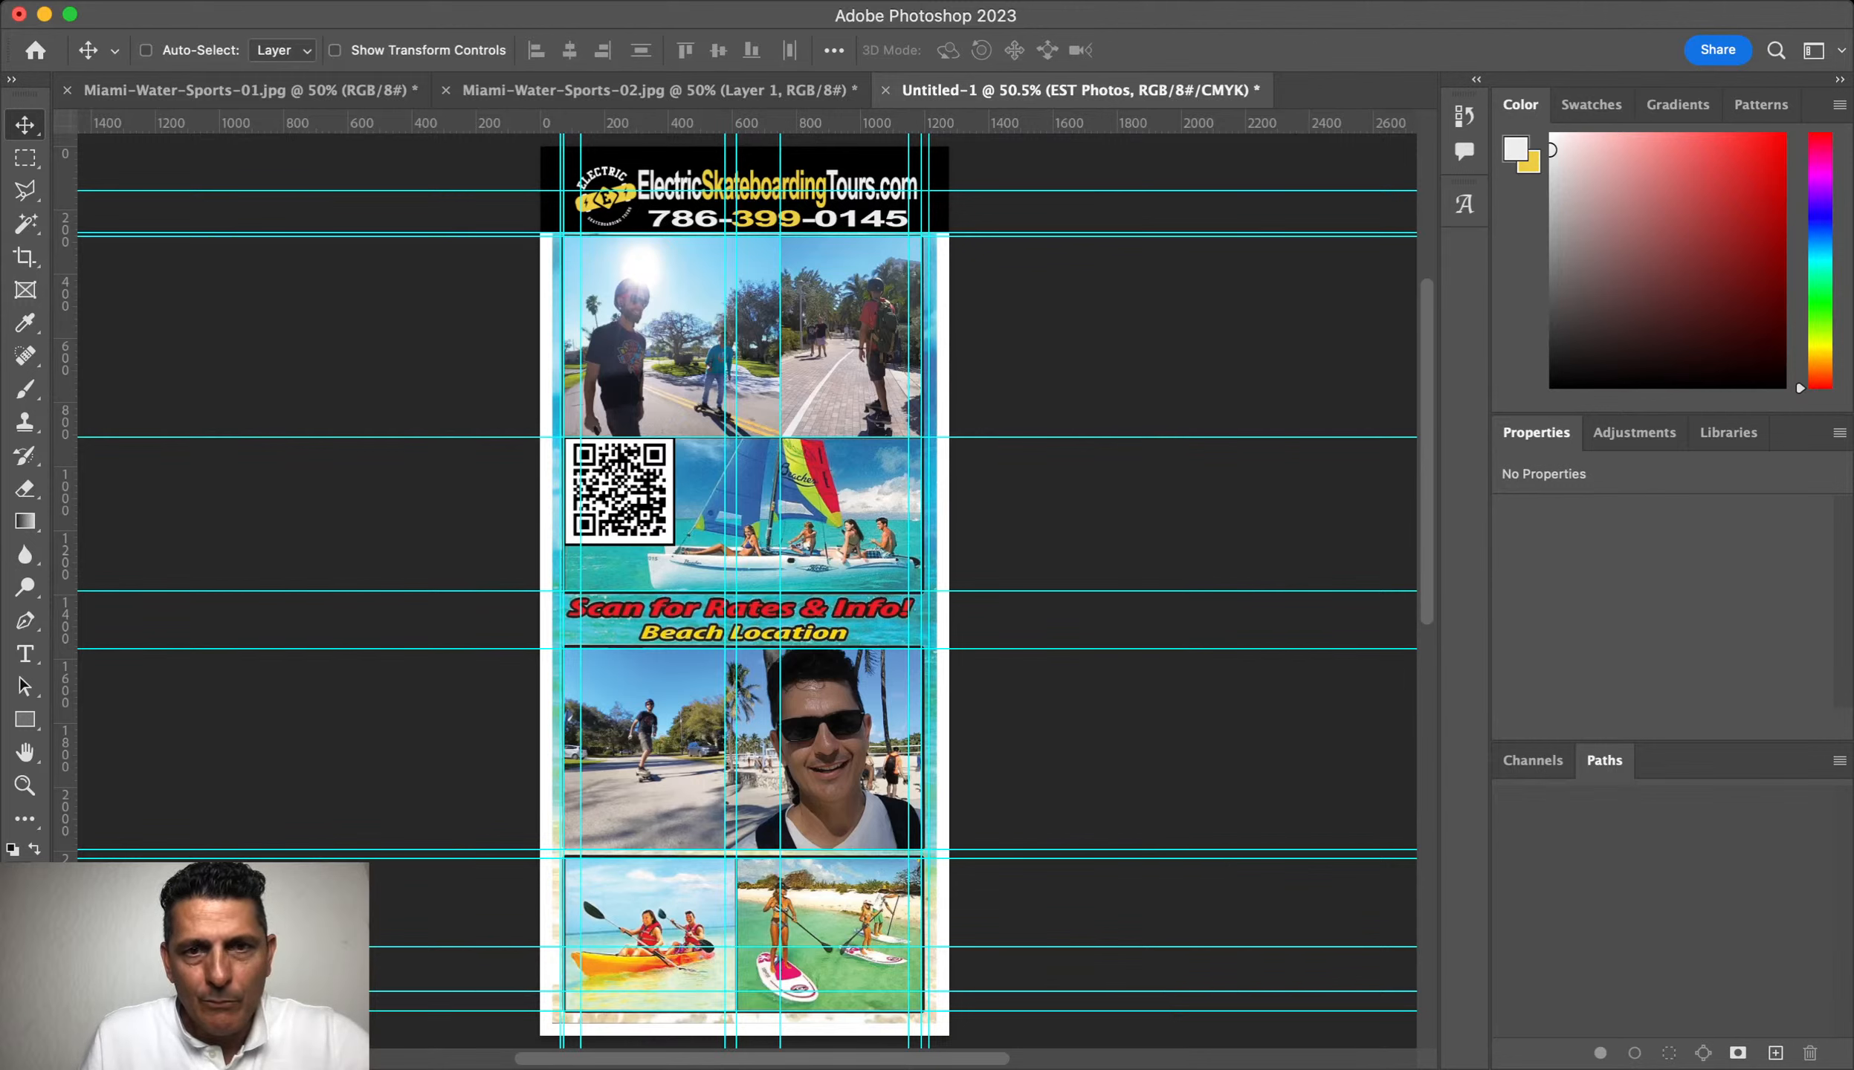
pyautogui.press('super+Tab')
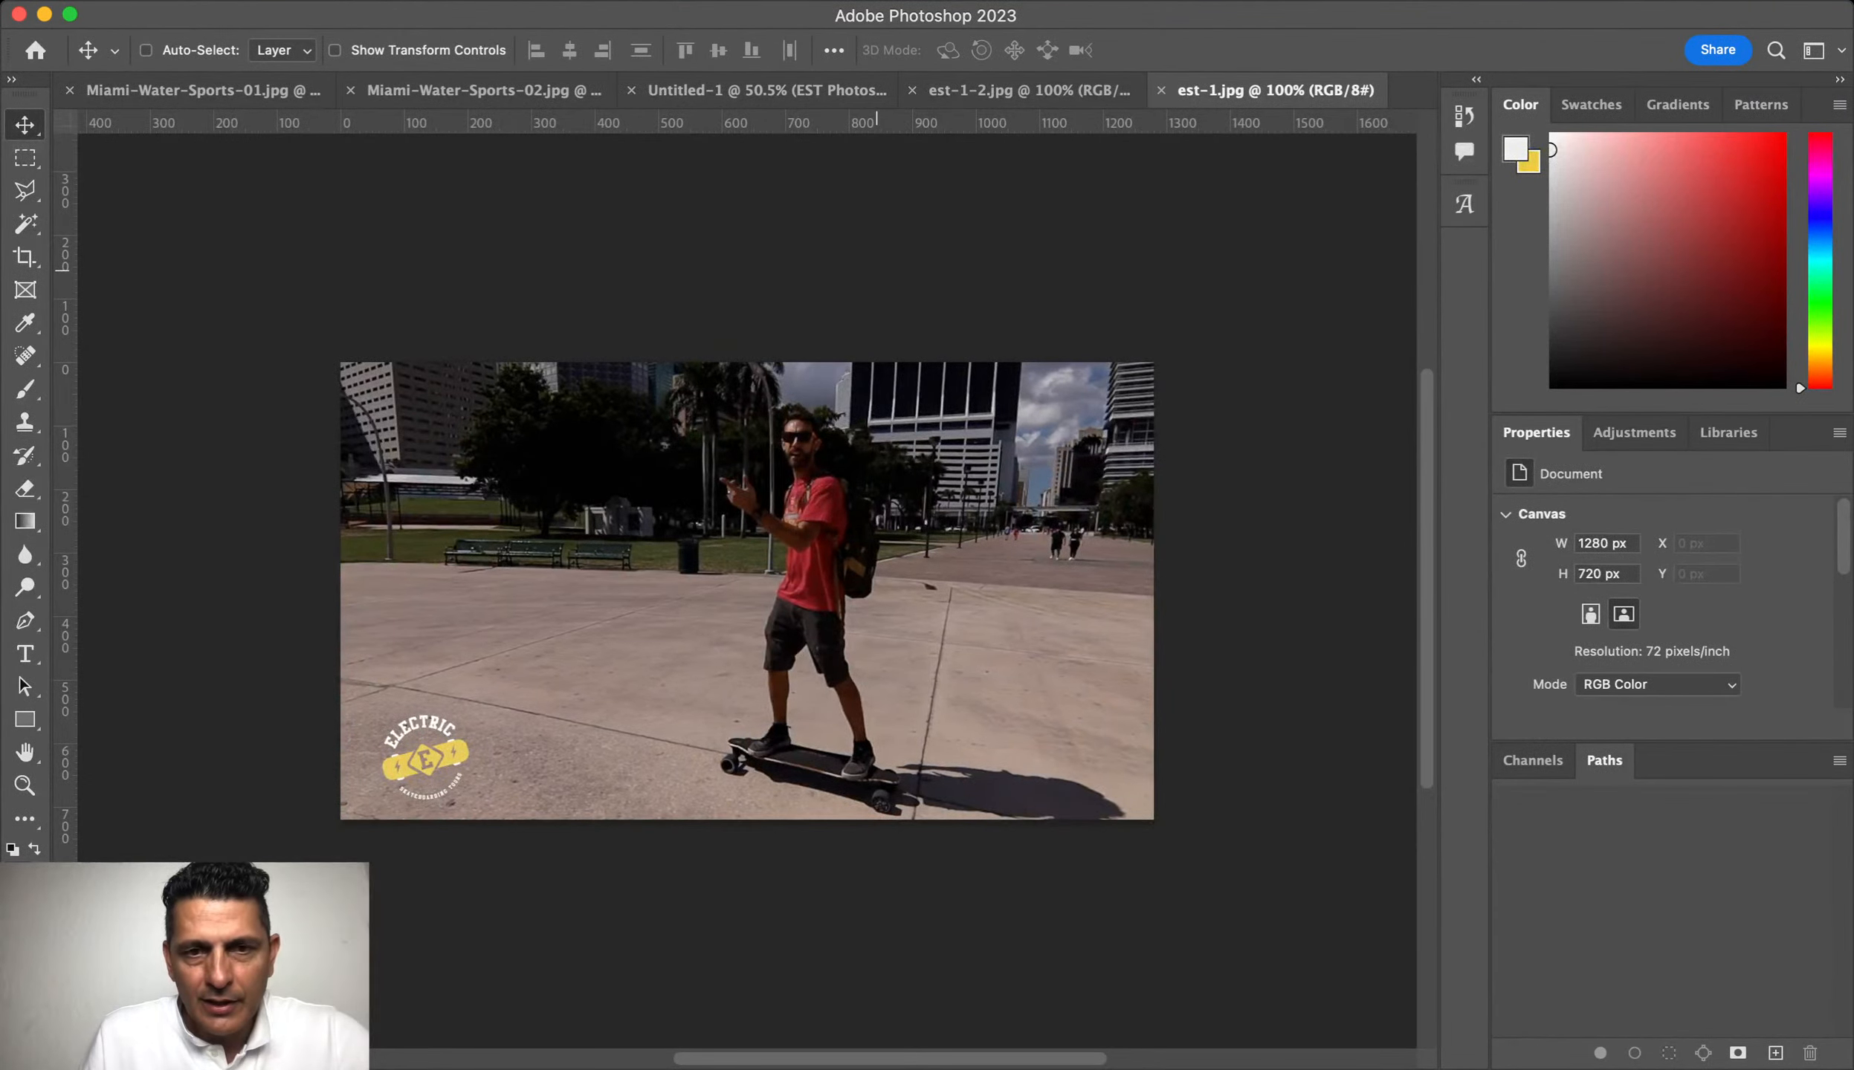
pyautogui.click(1029, 91)
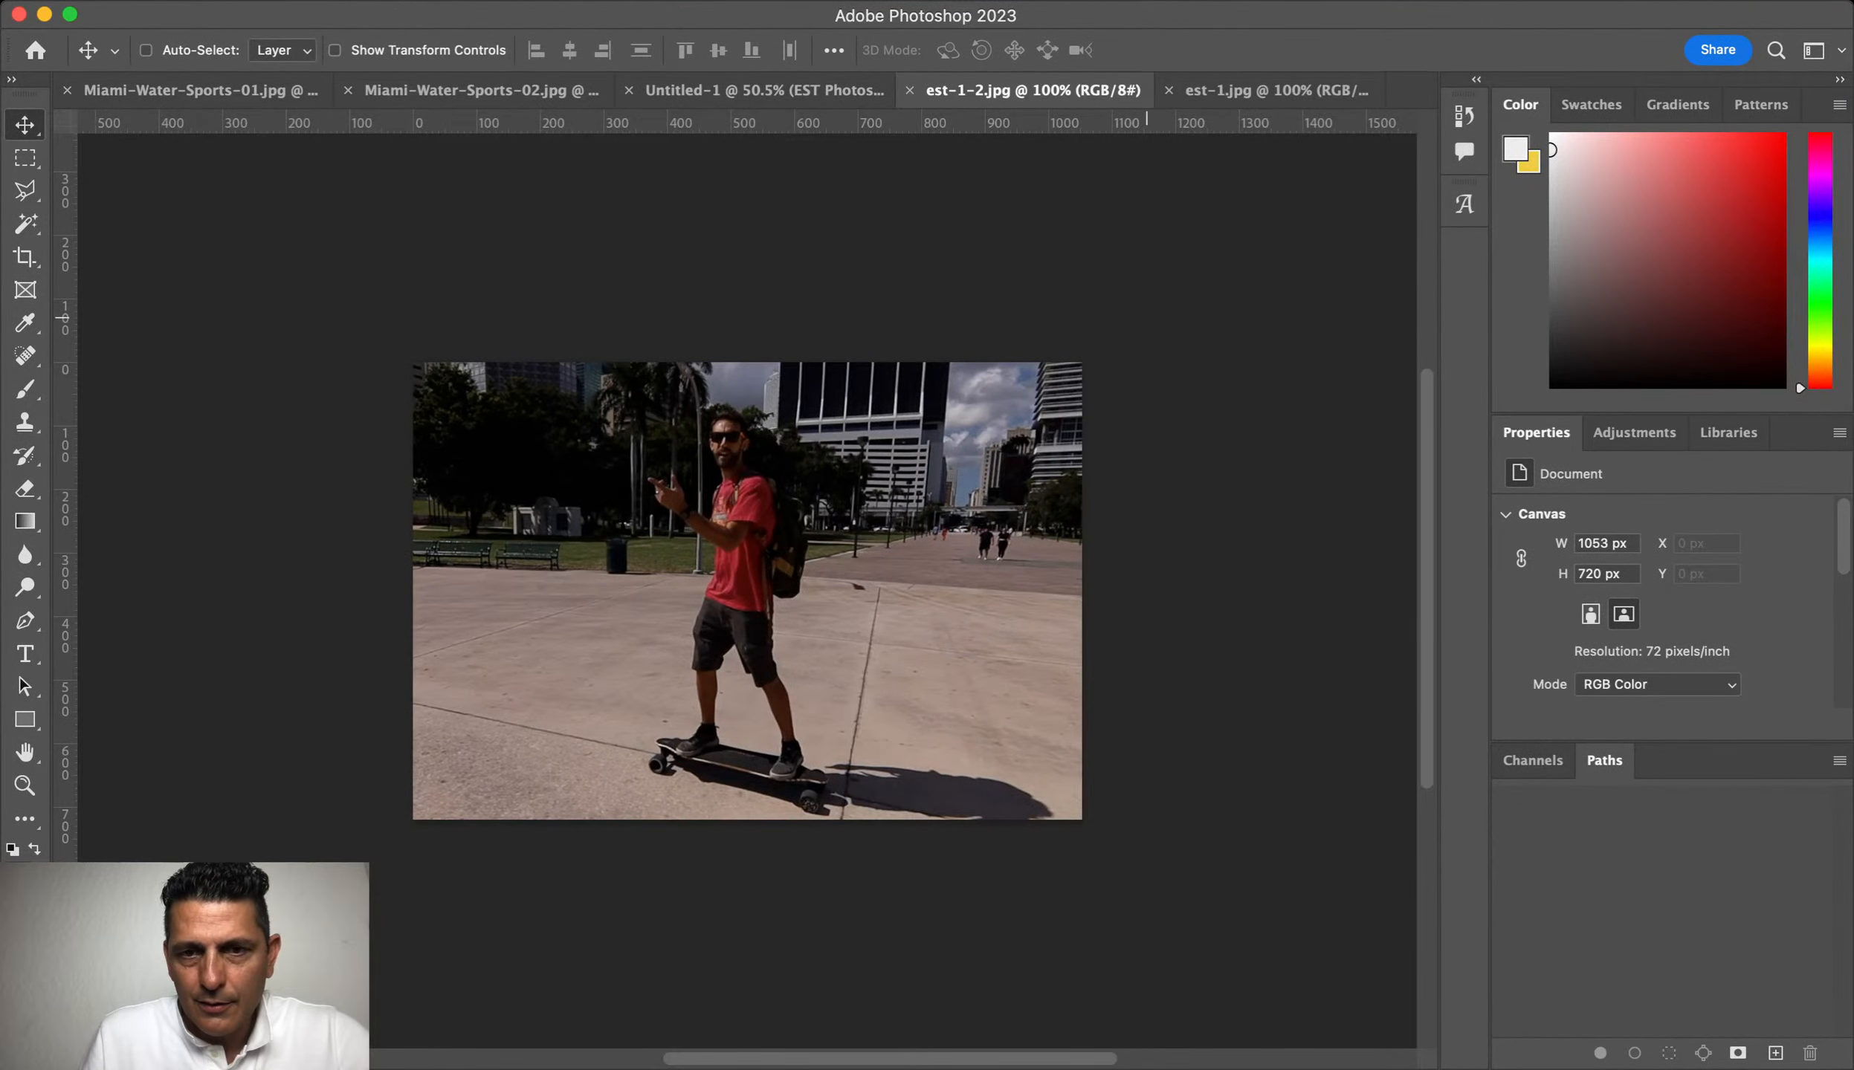
pyautogui.click(1270, 91)
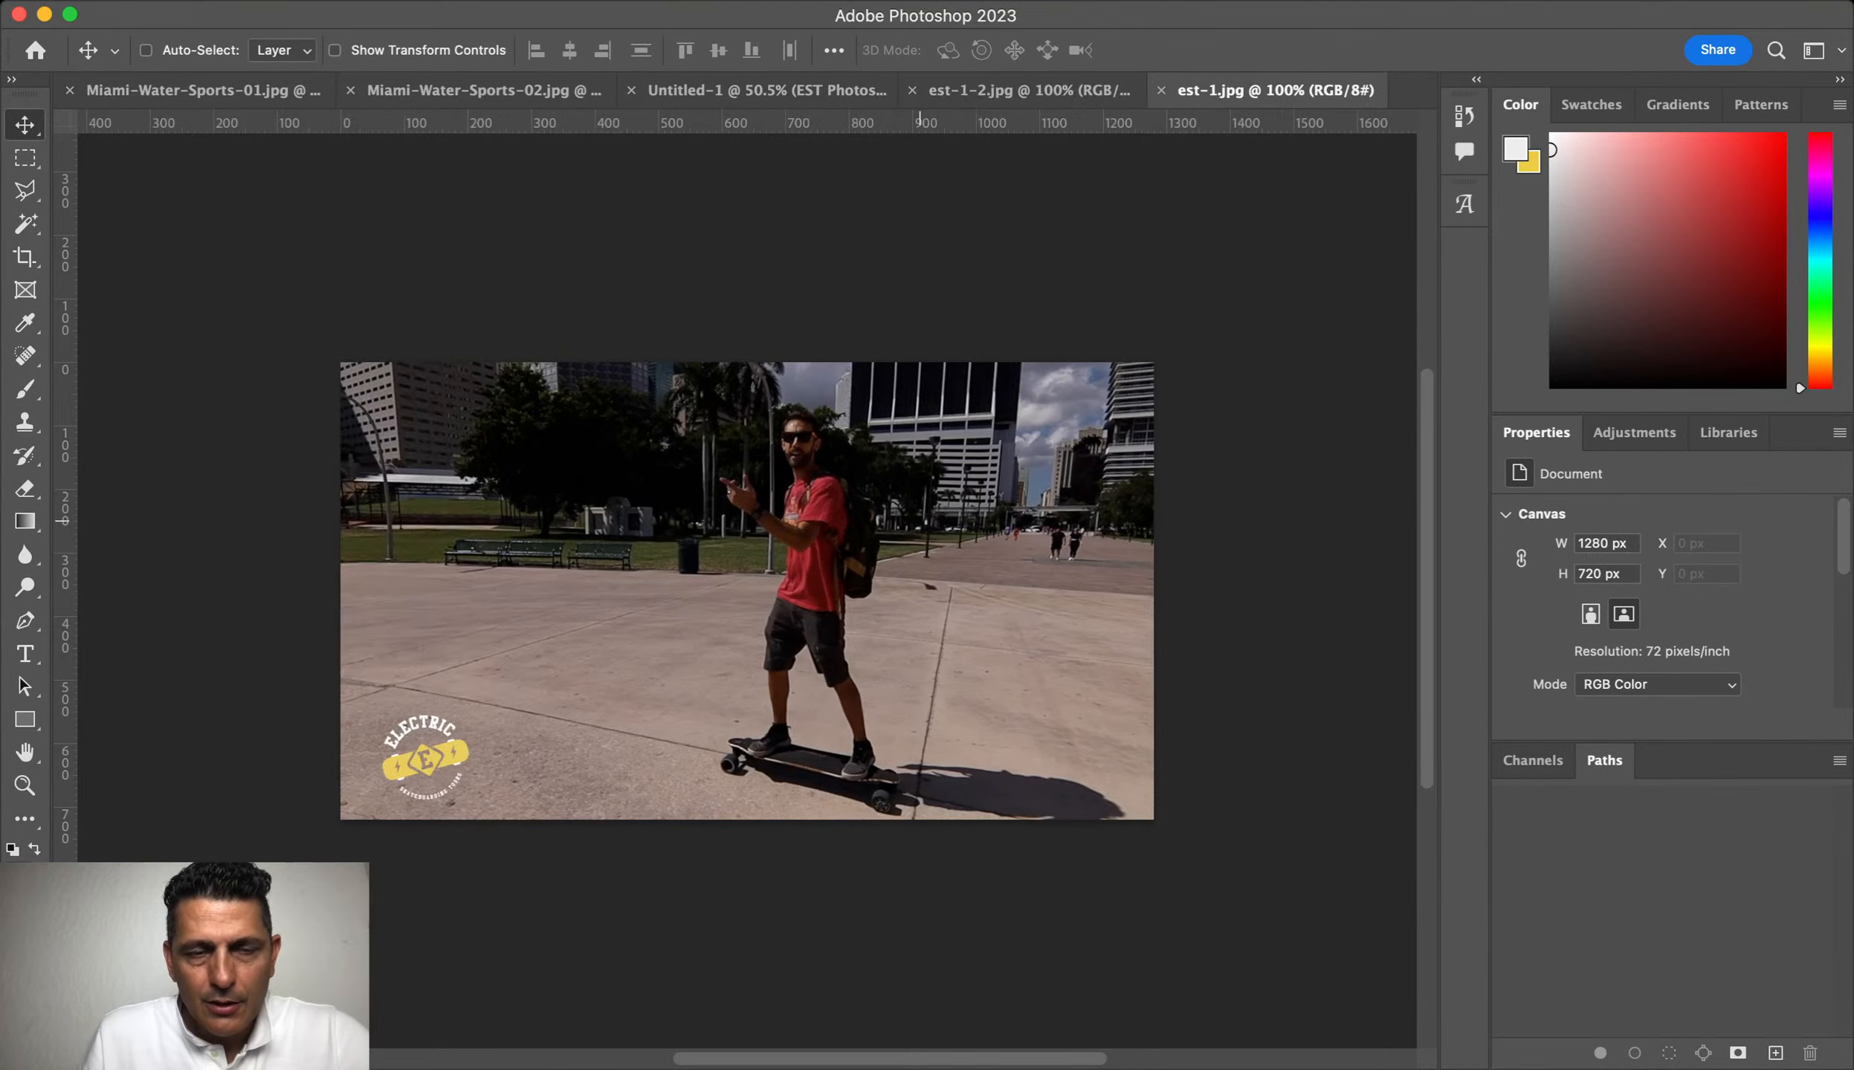
pyautogui.moveTo(747, 591); pyautogui.dragTo(734, 548)
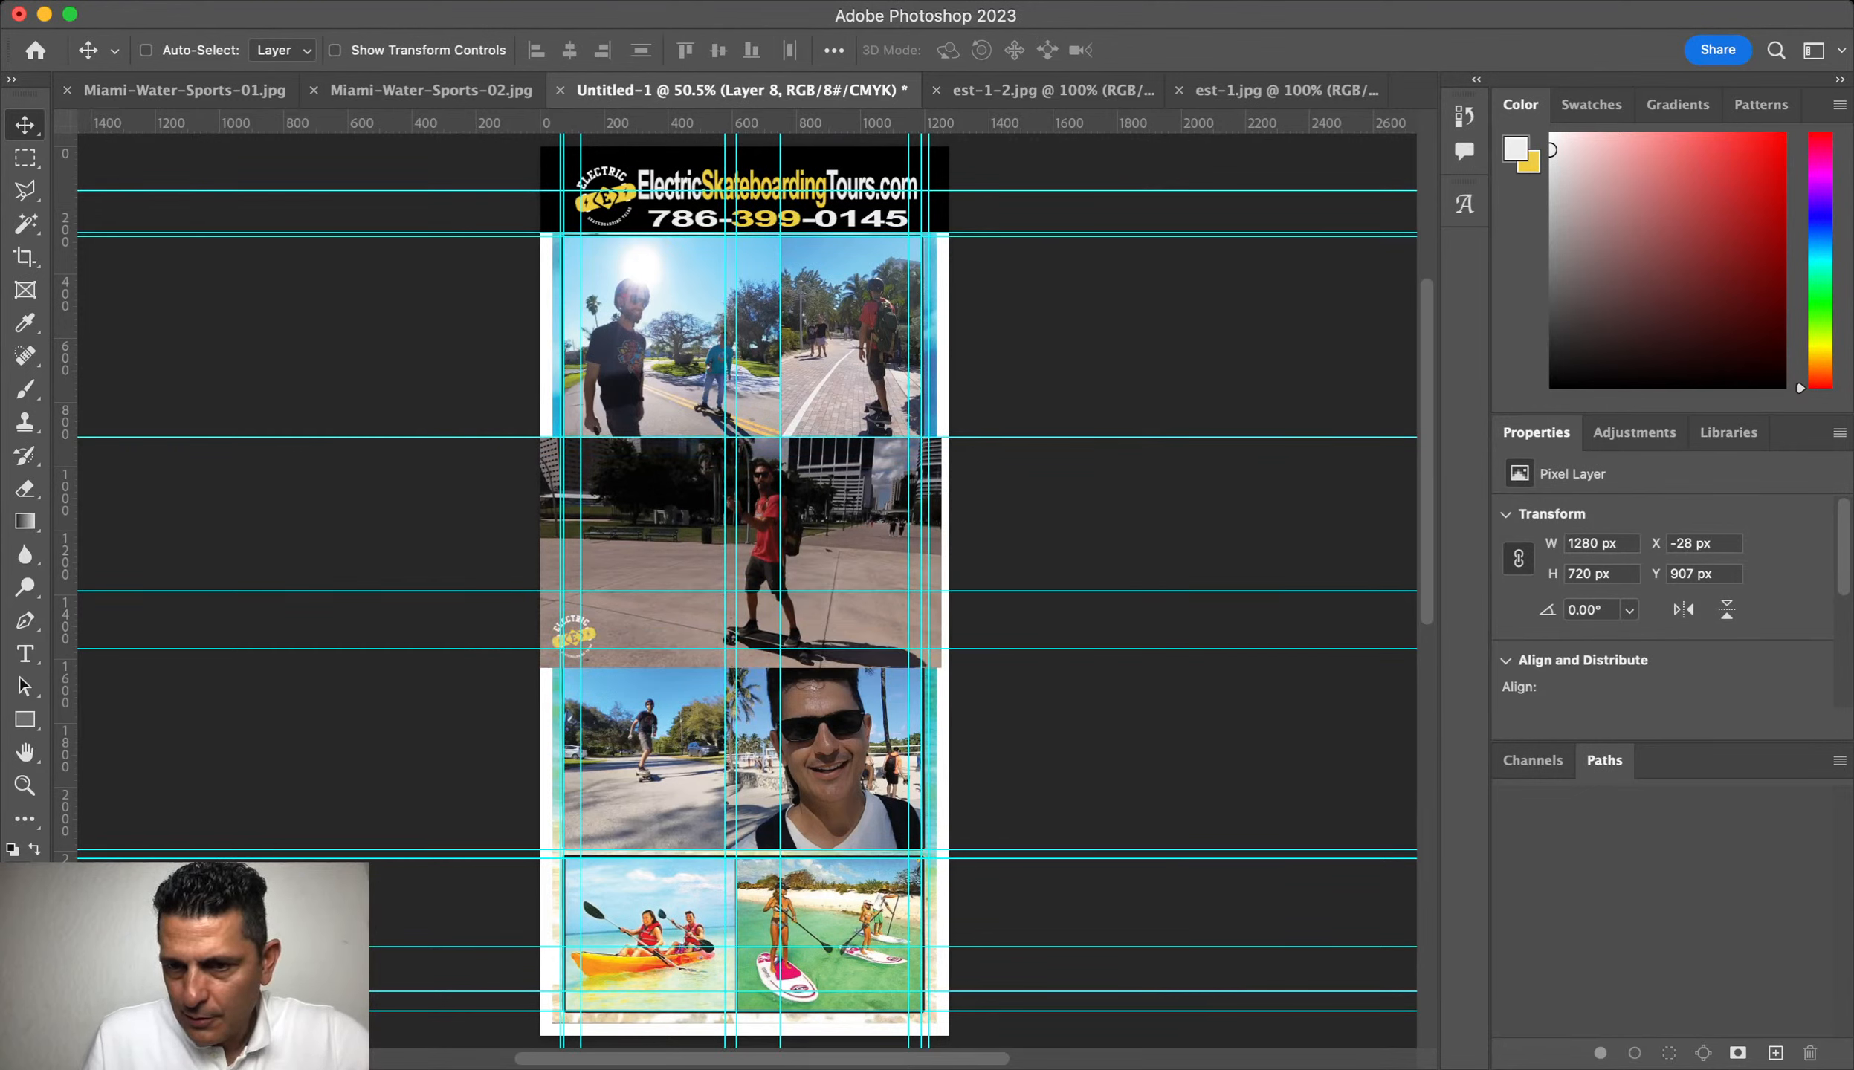
# Step: Mask Layer 8's red-shirt photo to the Middle-Top frame and nudge it up to Y 847 px
pyautogui.press('super+comma')
pyautogui.hotkey('alt', '[')
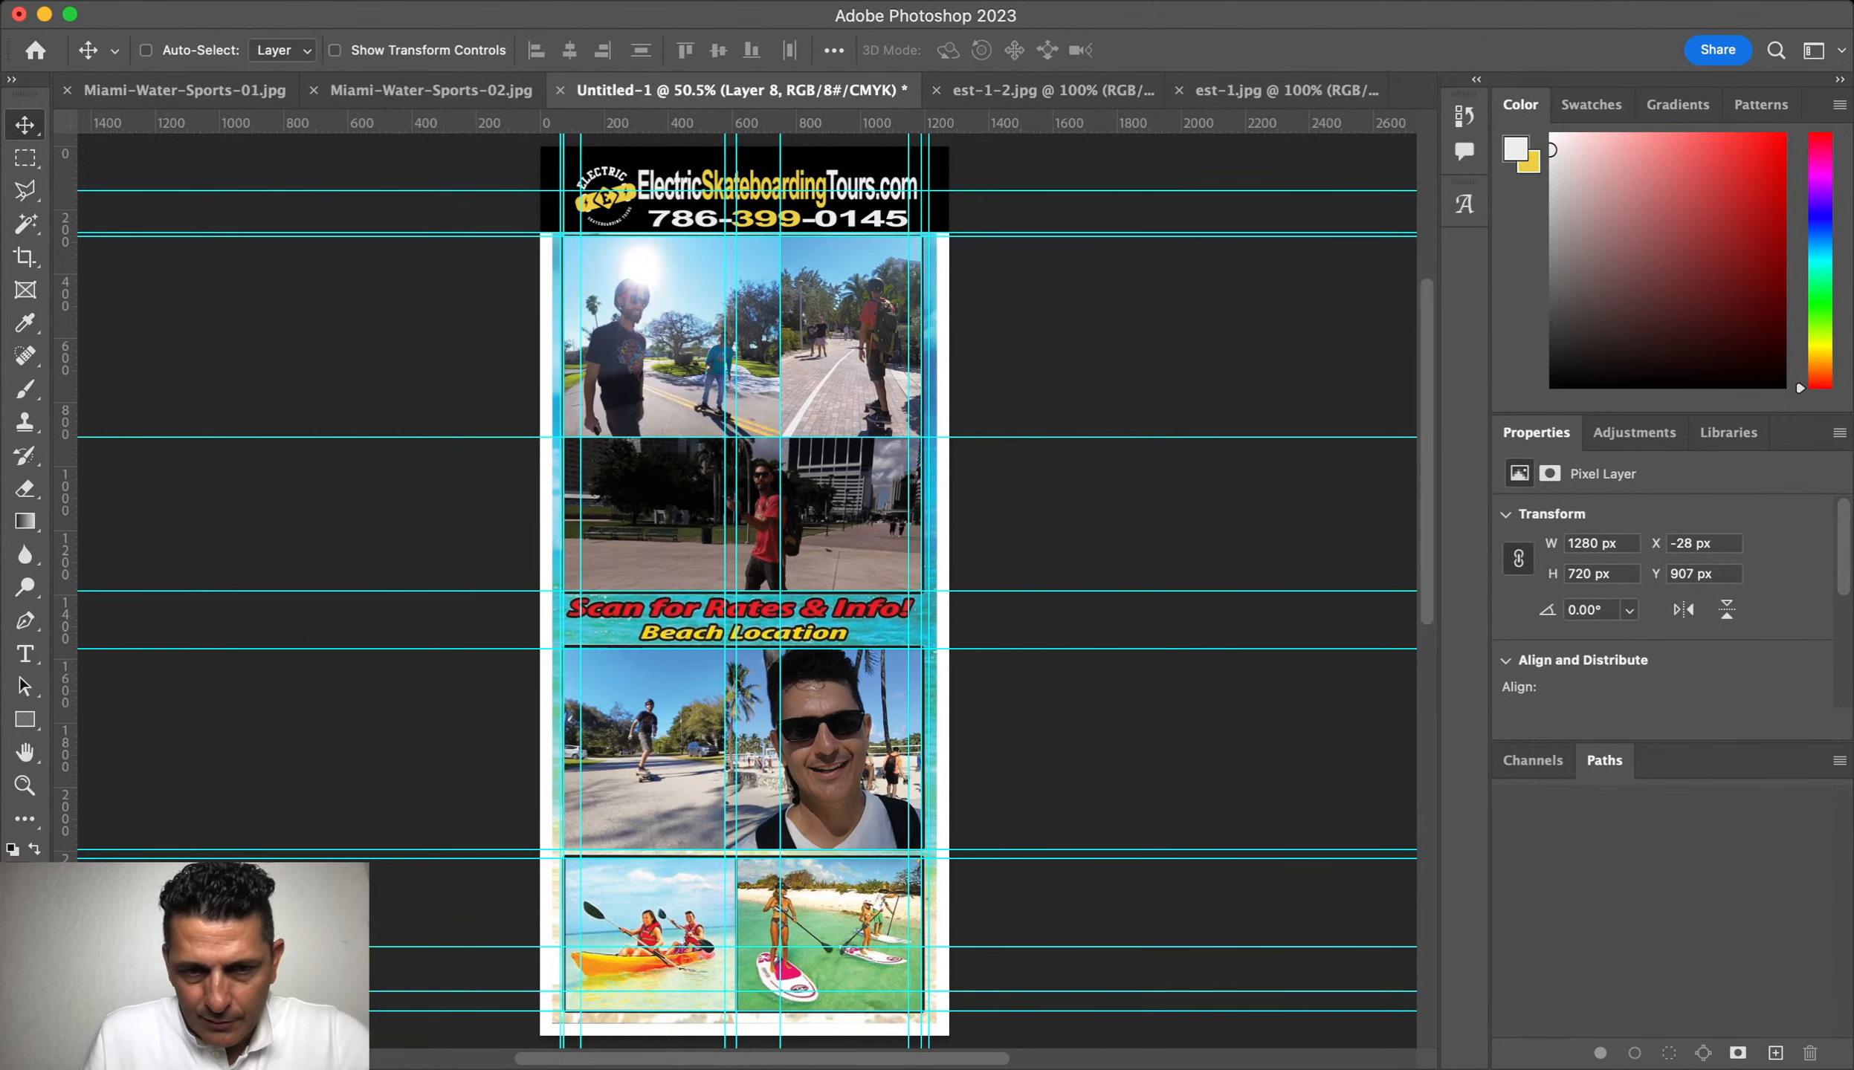
pyautogui.hotkey('shift', 'Up')
pyautogui.hotkey('shift', 'Up')
pyautogui.hotkey('shift', 'Up')
pyautogui.hotkey('shift', 'Up')
pyautogui.hotkey('shift', 'Up')
pyautogui.hotkey('shift', 'Up')
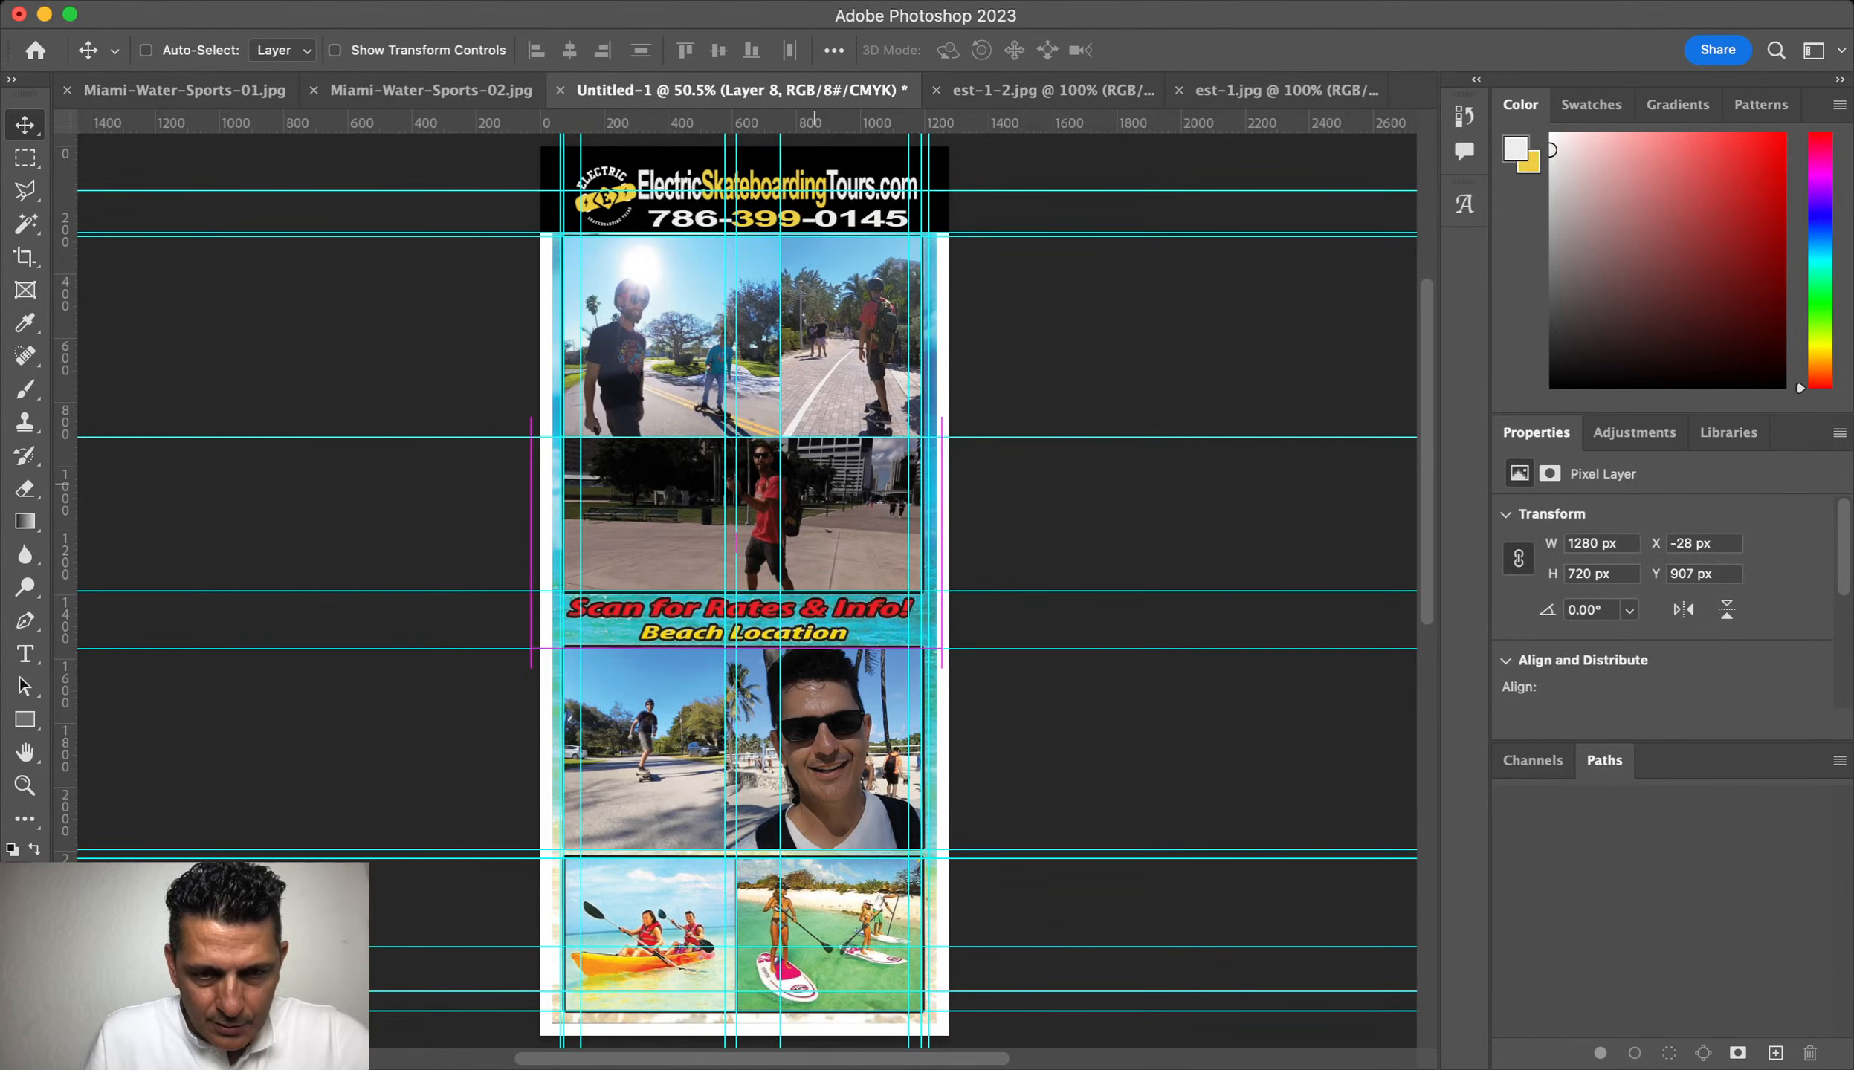
pyautogui.scroll(-3, 743, 587)
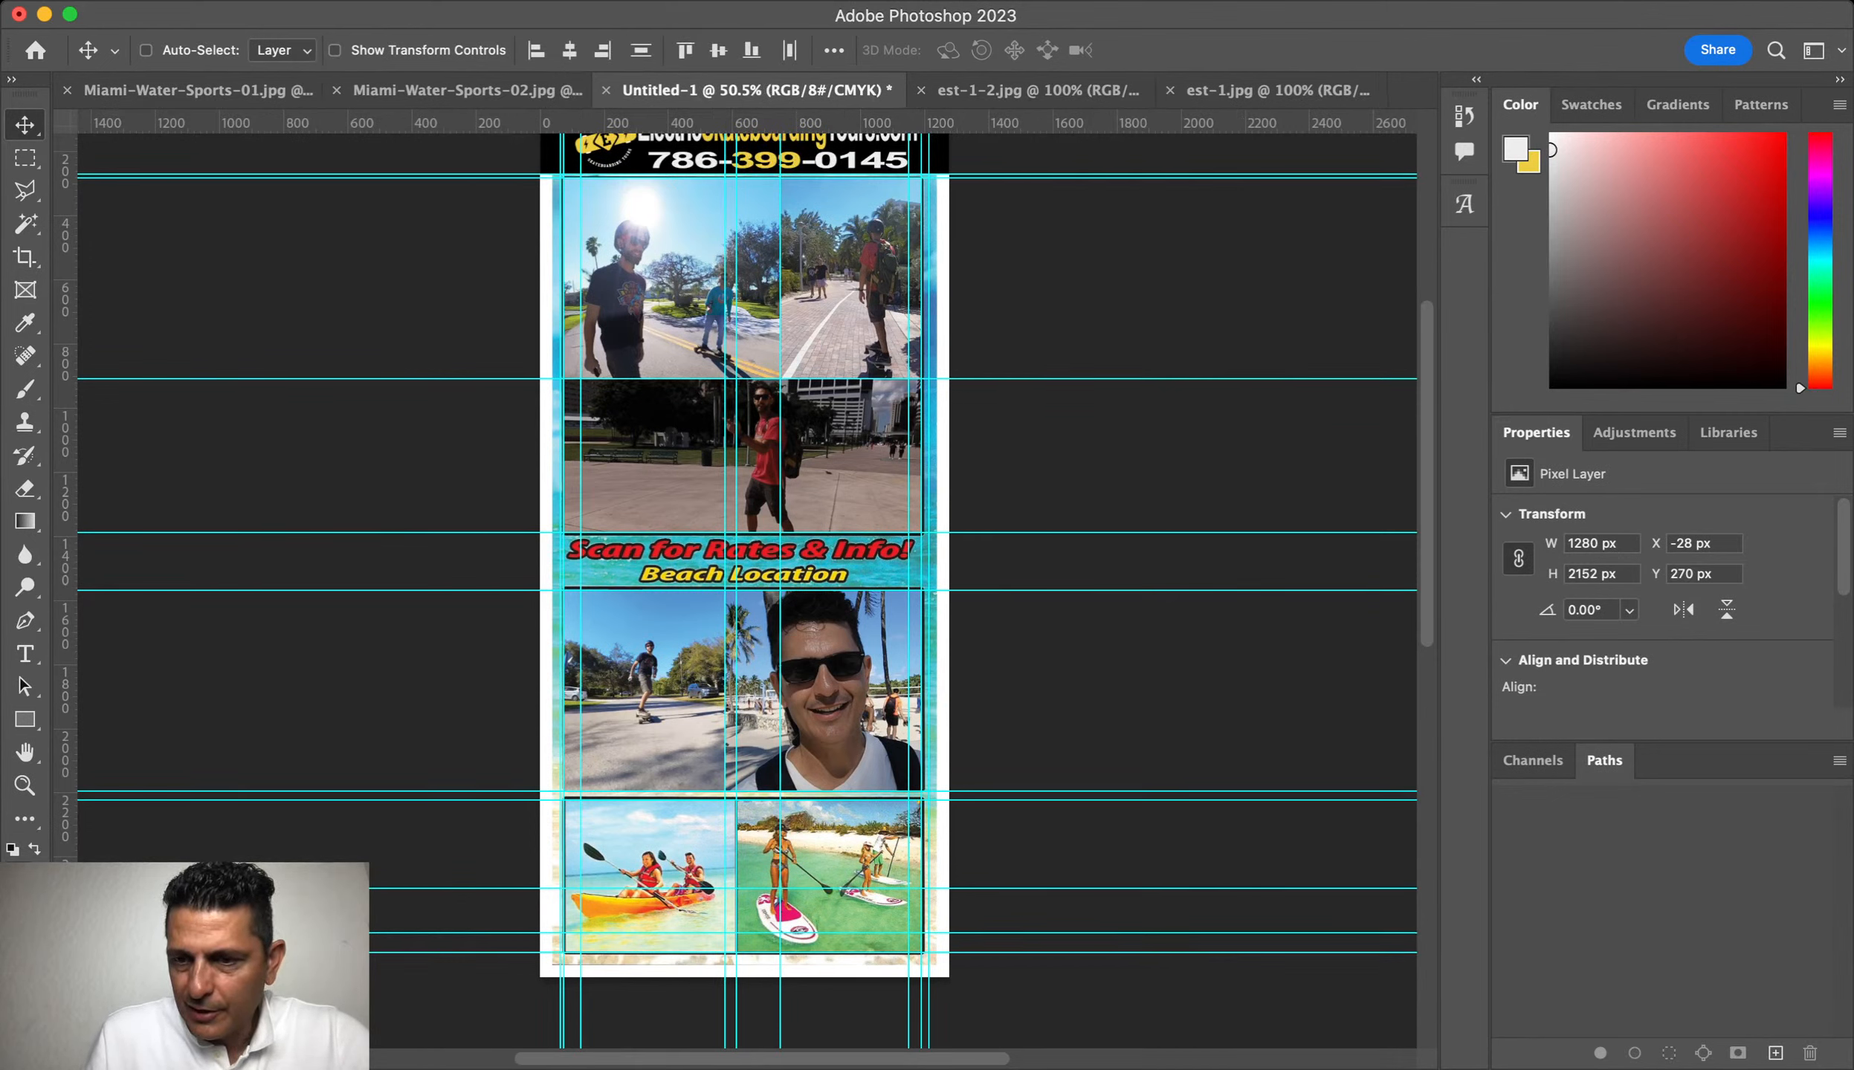
# Step: Hide the flyer's cyan guides from the Move tool, leaving Auto-Select off
pyautogui.press('space')
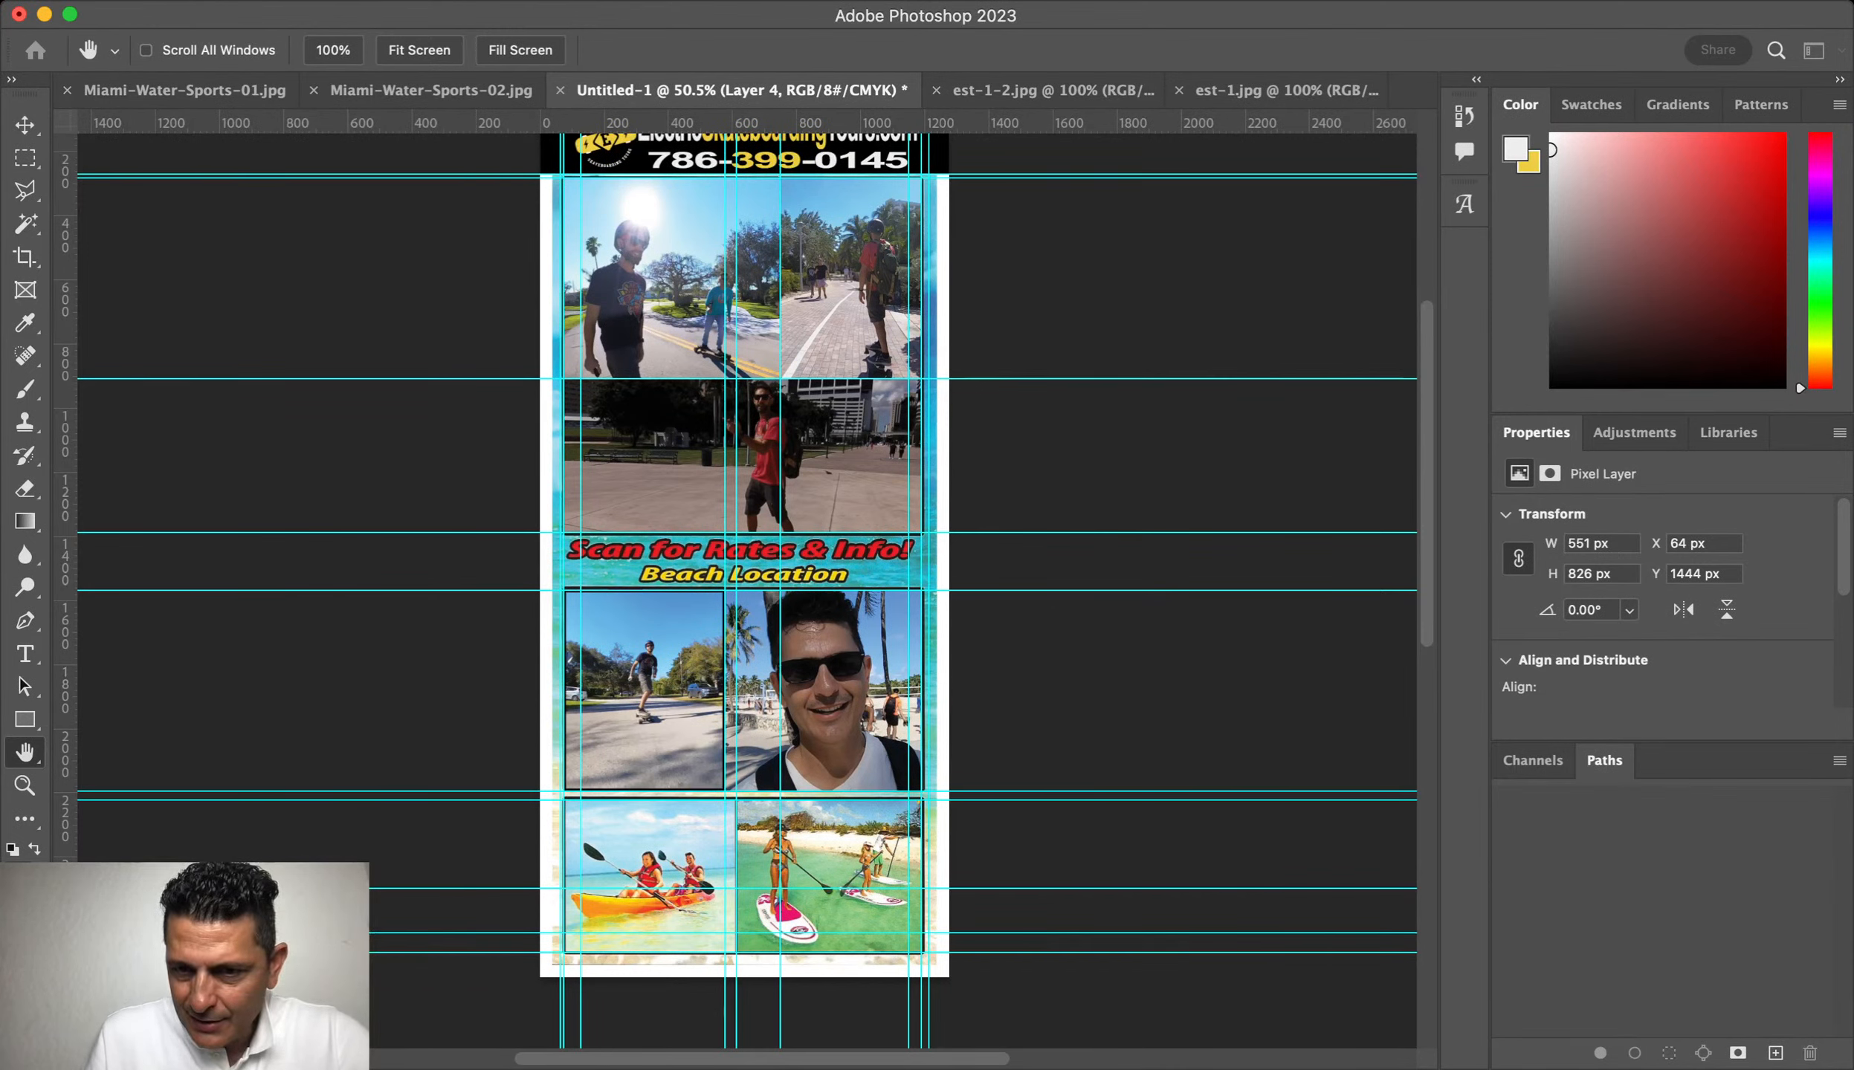
pyautogui.press('v')
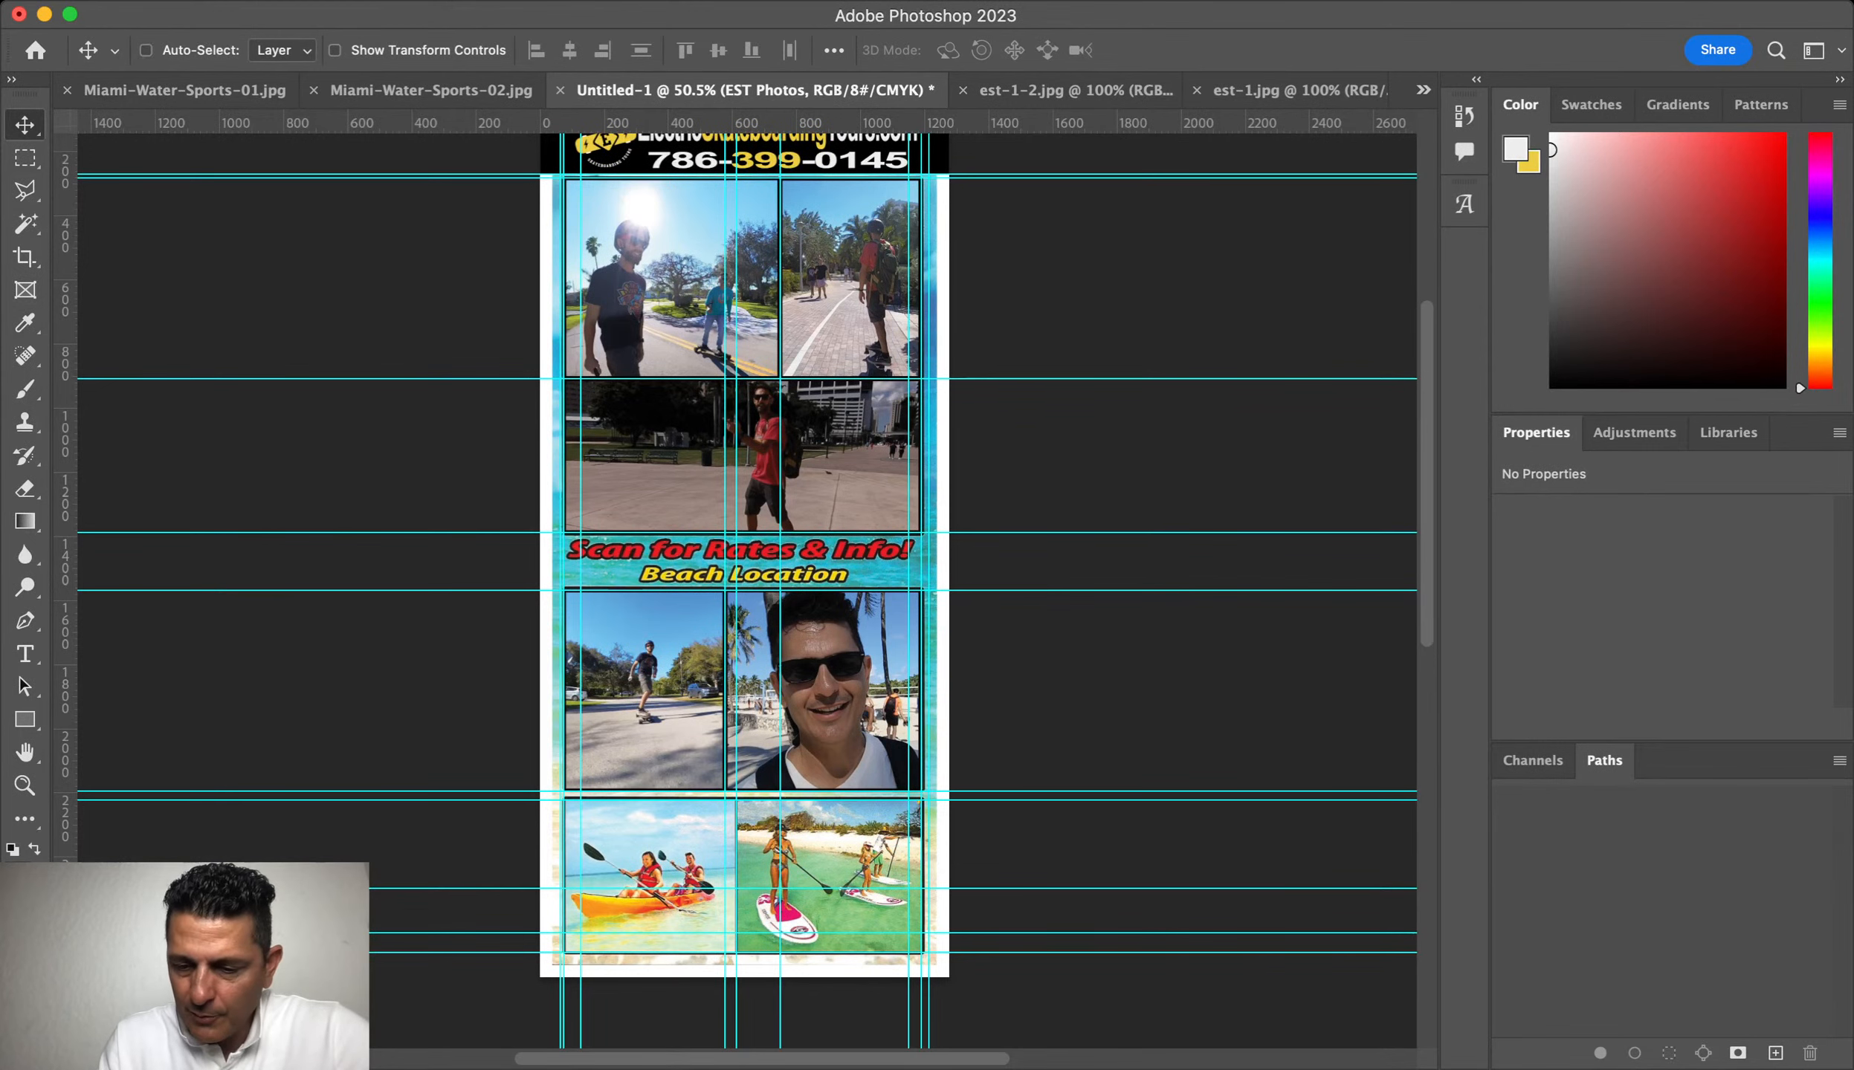
pyautogui.click(146, 50)
pyautogui.click(146, 50)
pyautogui.press('super+semicolon')
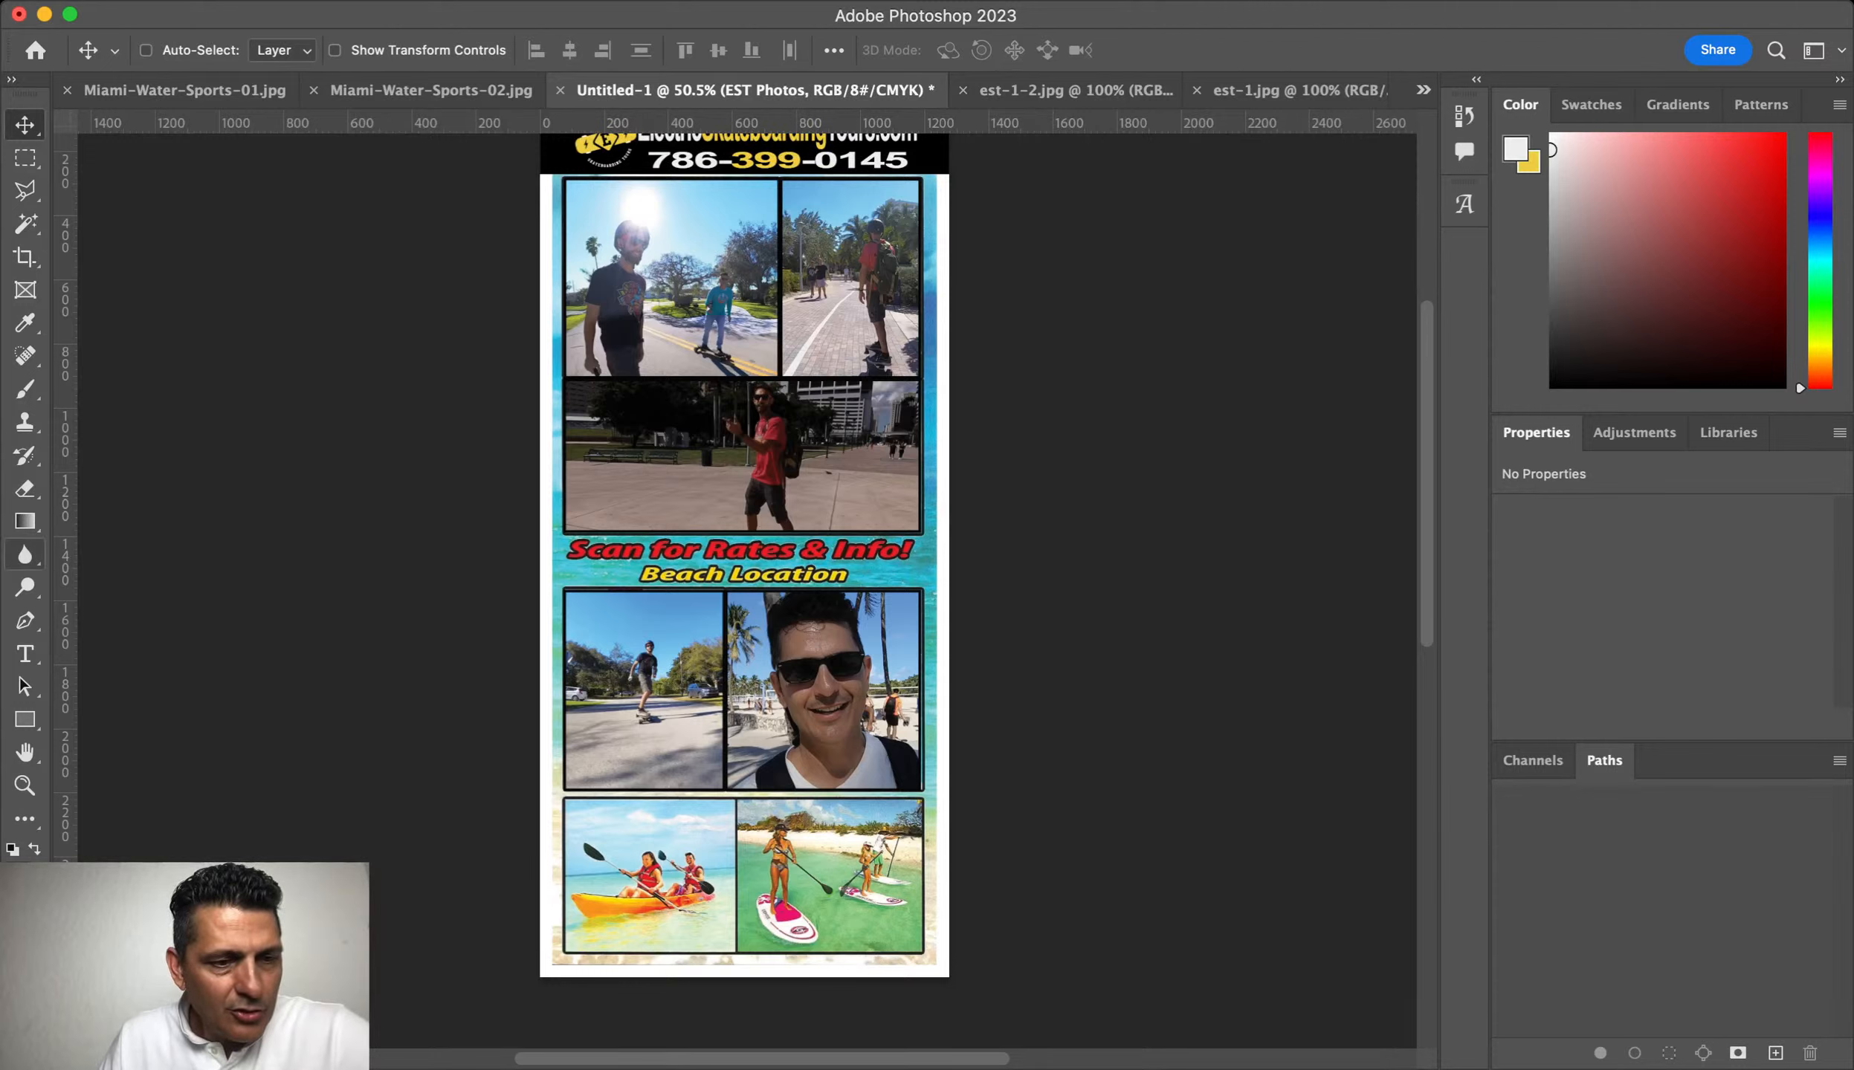
# Step: Add a new Arial Bold text line reading 'Scan for Rates & Info' on the flyer
pyautogui.click(24, 653)
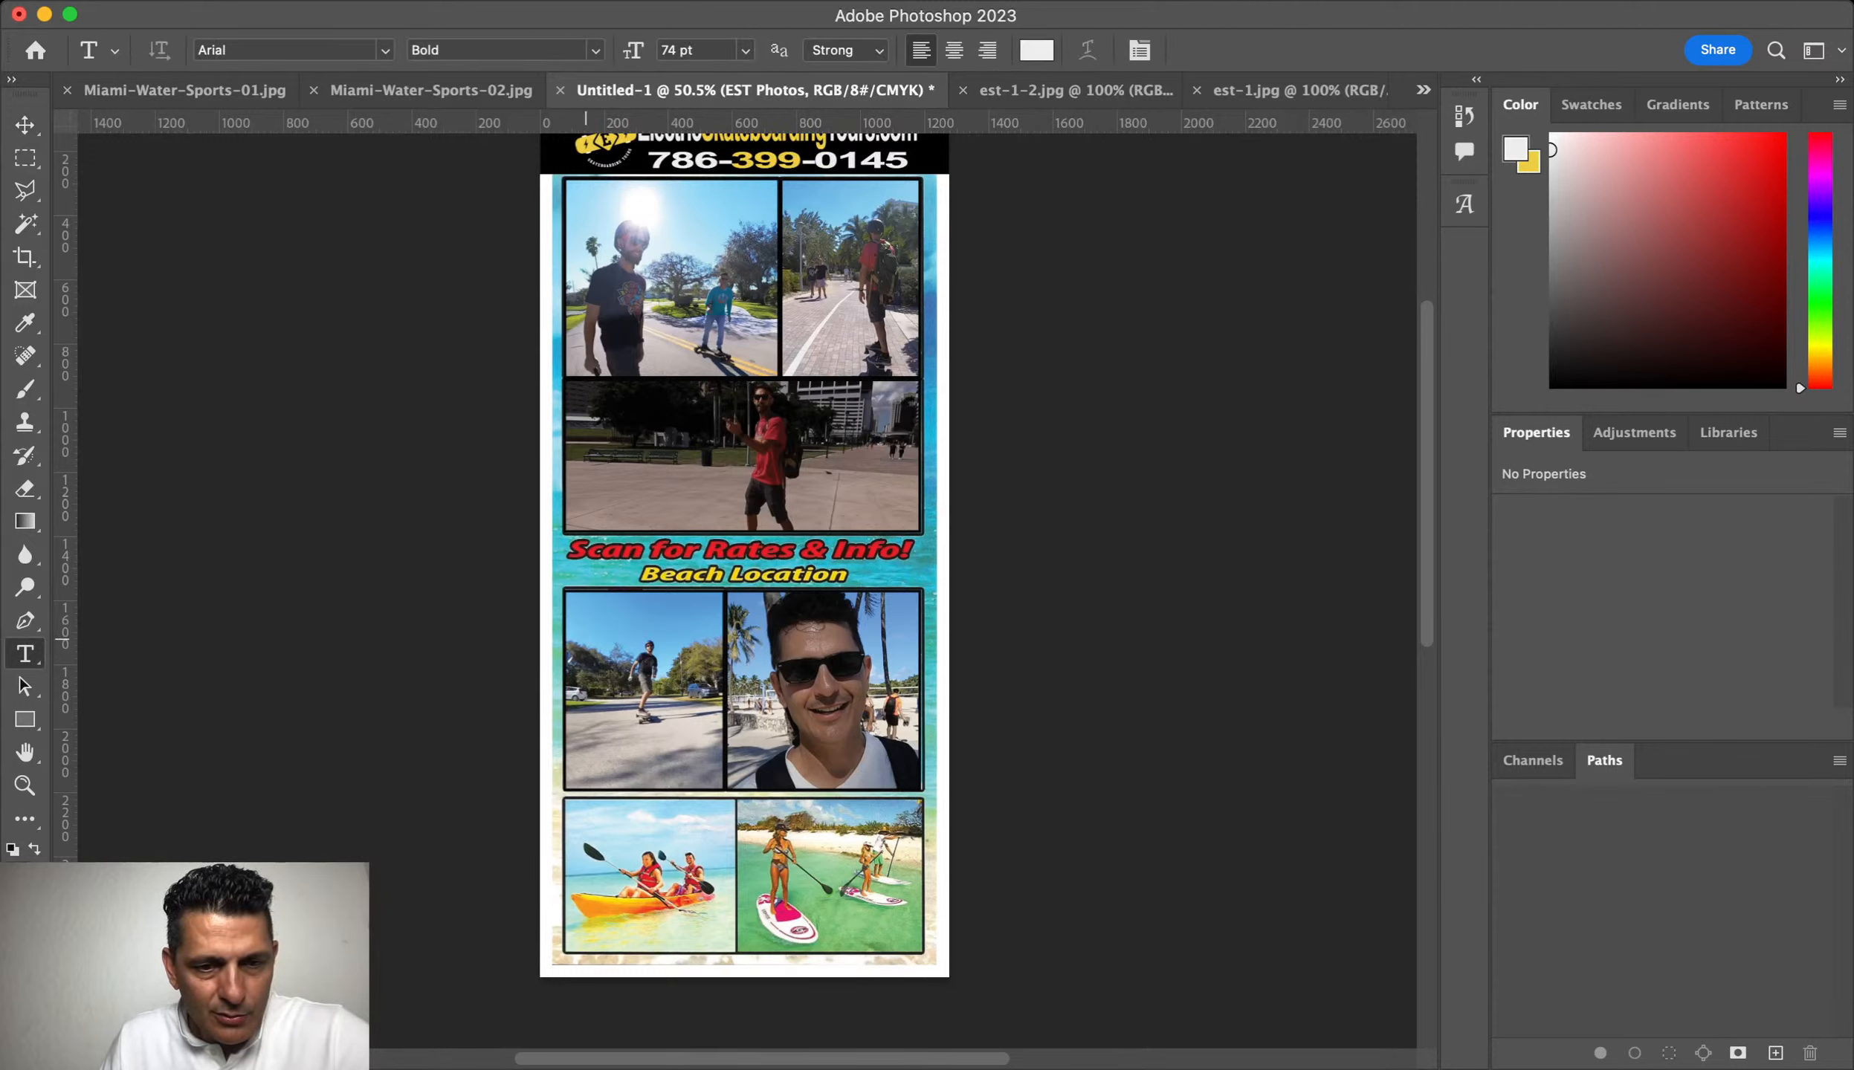
pyautogui.click(606, 639)
pyautogui.write('Sc')
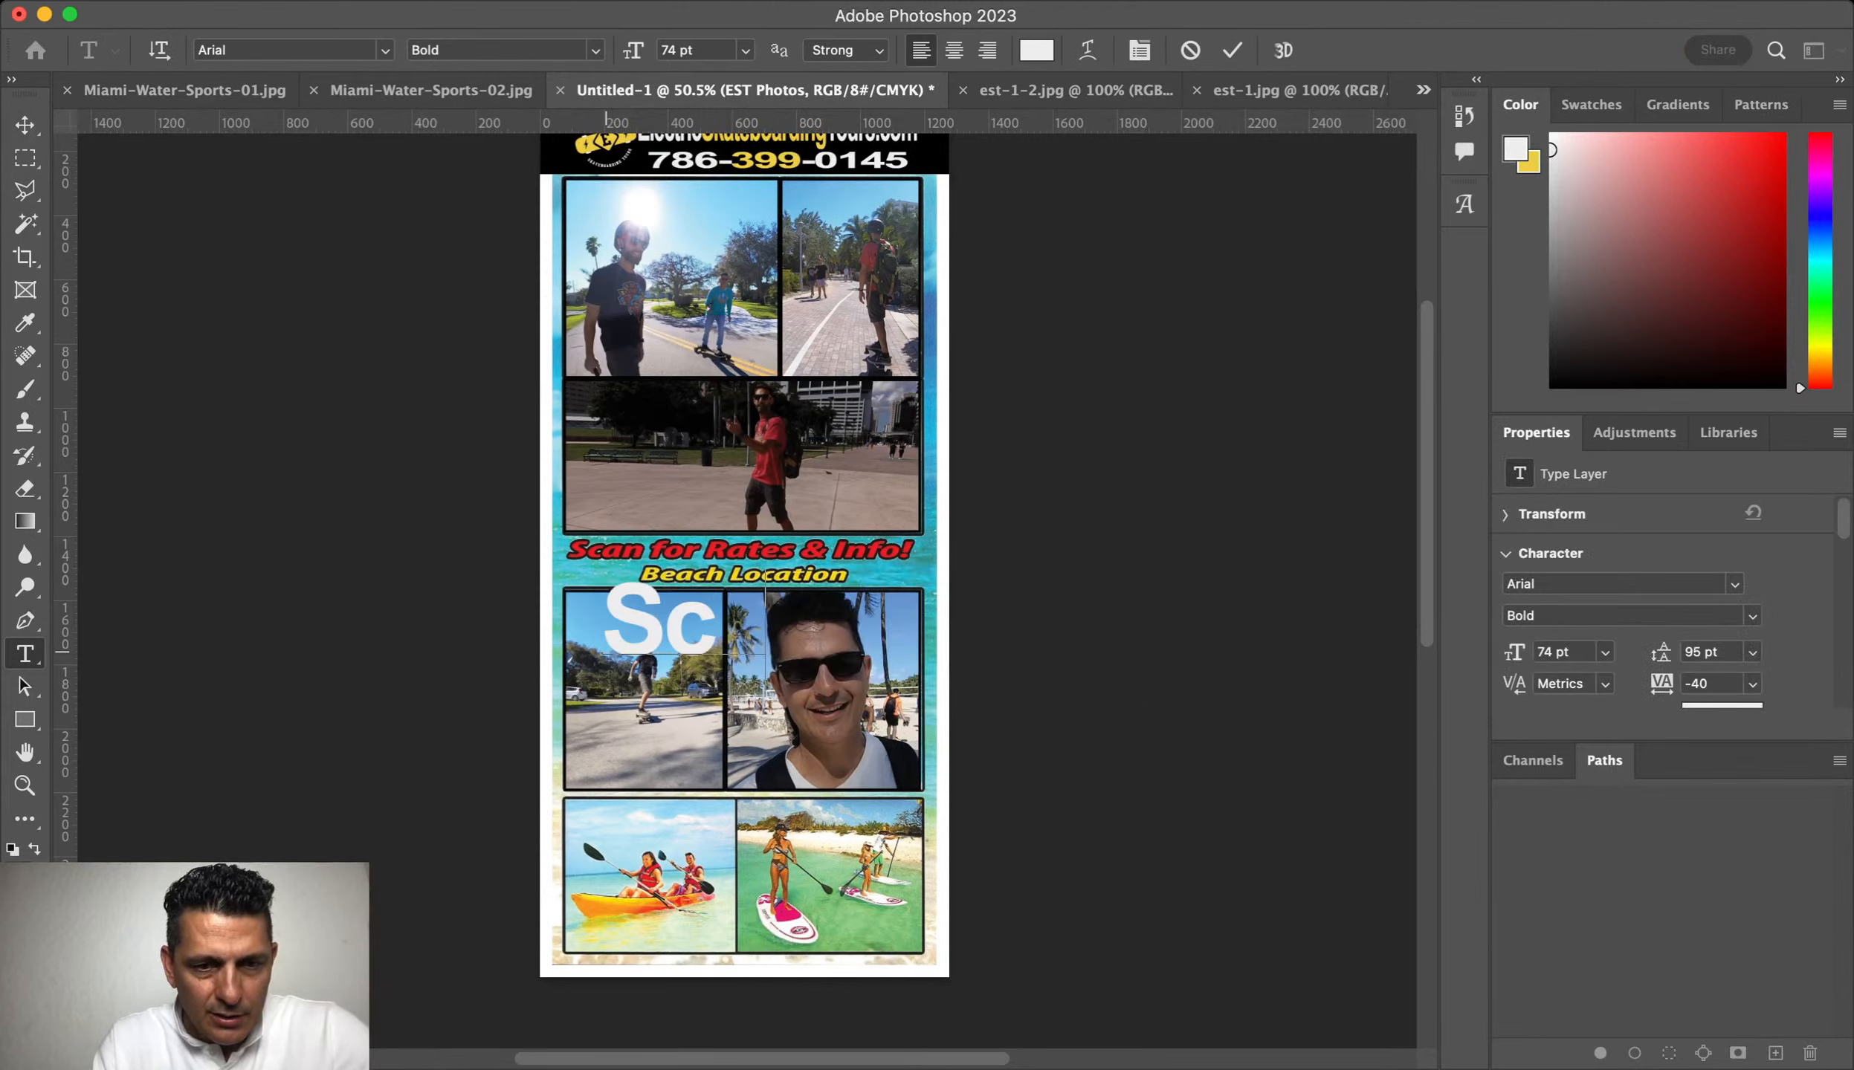
pyautogui.write('an for Rates &')
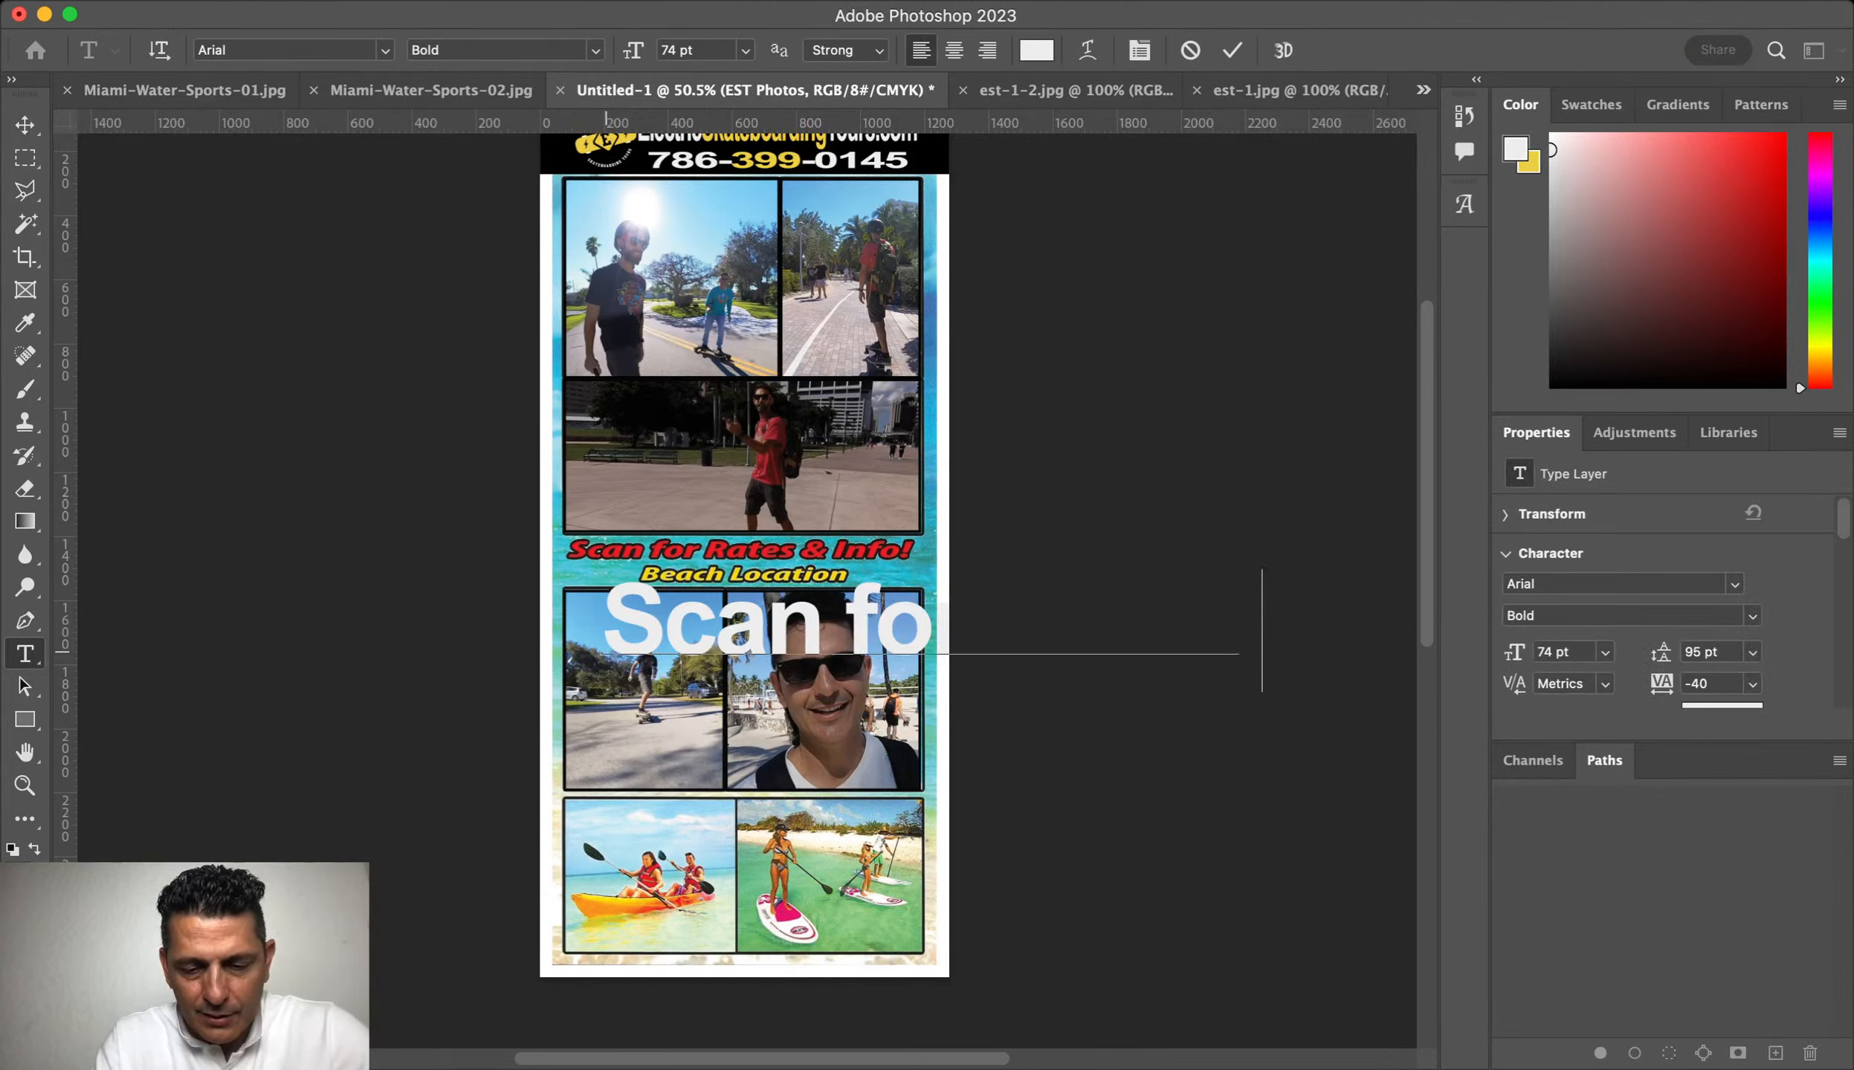
pyautogui.press('super+a')
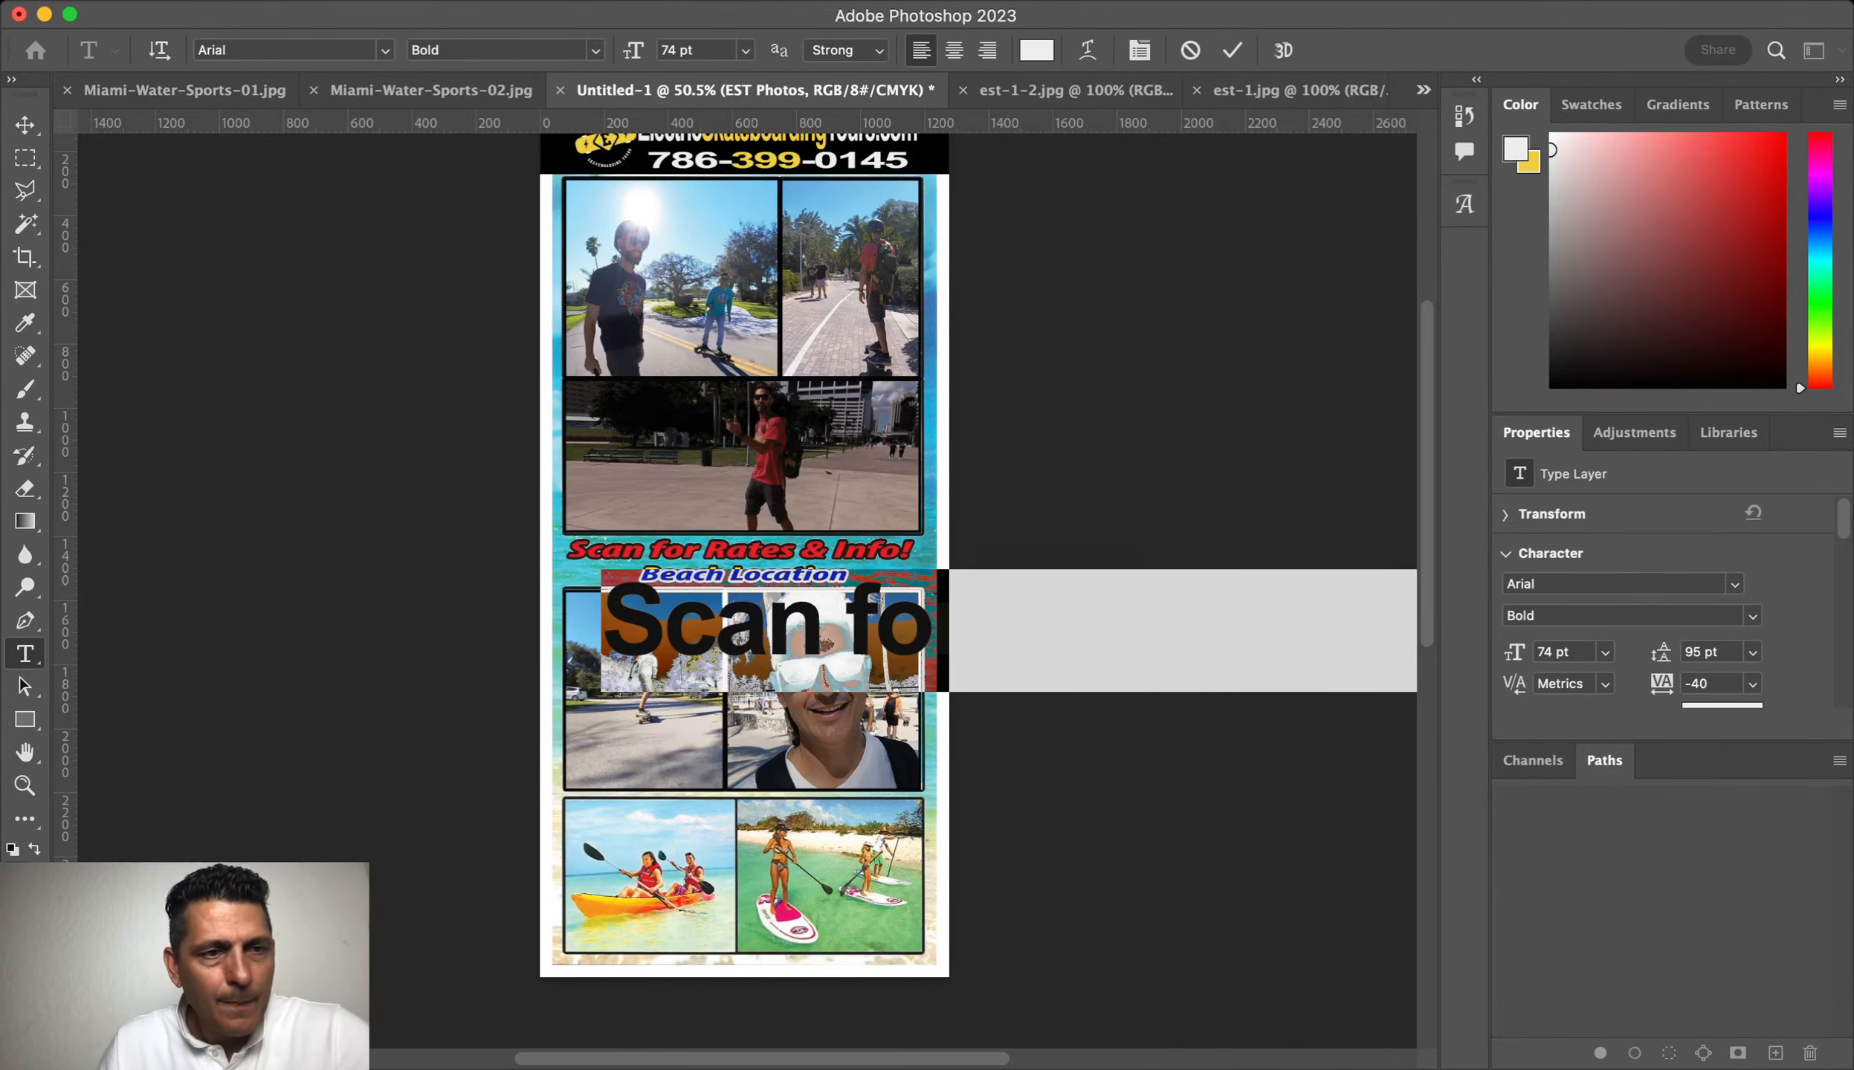
pyautogui.press('super+Return')
# Step: Scale the new text down to about 38% and position it over the old headline
pyautogui.press('super+t')
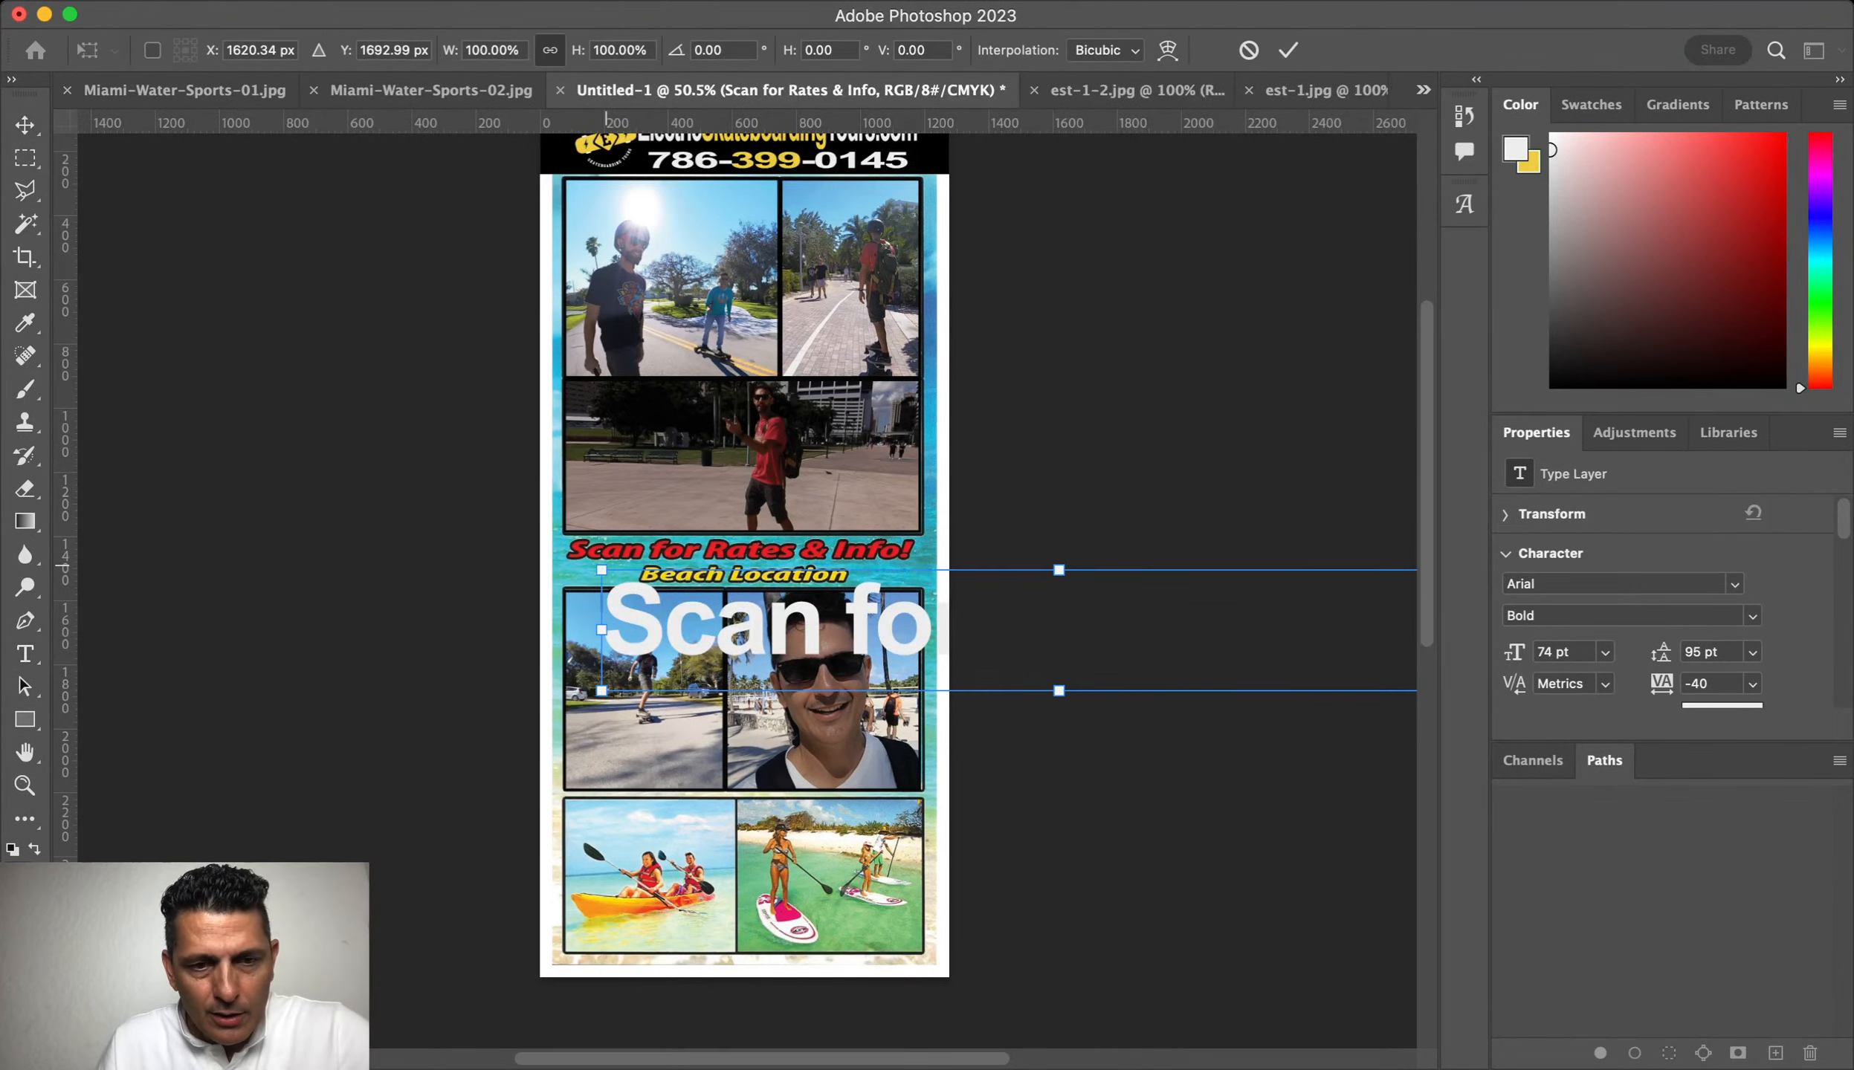
pyautogui.moveTo(602, 570); pyautogui.dragTo(1133, 640)
pyautogui.moveTo(1269, 663); pyautogui.dragTo(705, 556)
pyautogui.moveTo(953, 585); pyautogui.dragTo(915, 579)
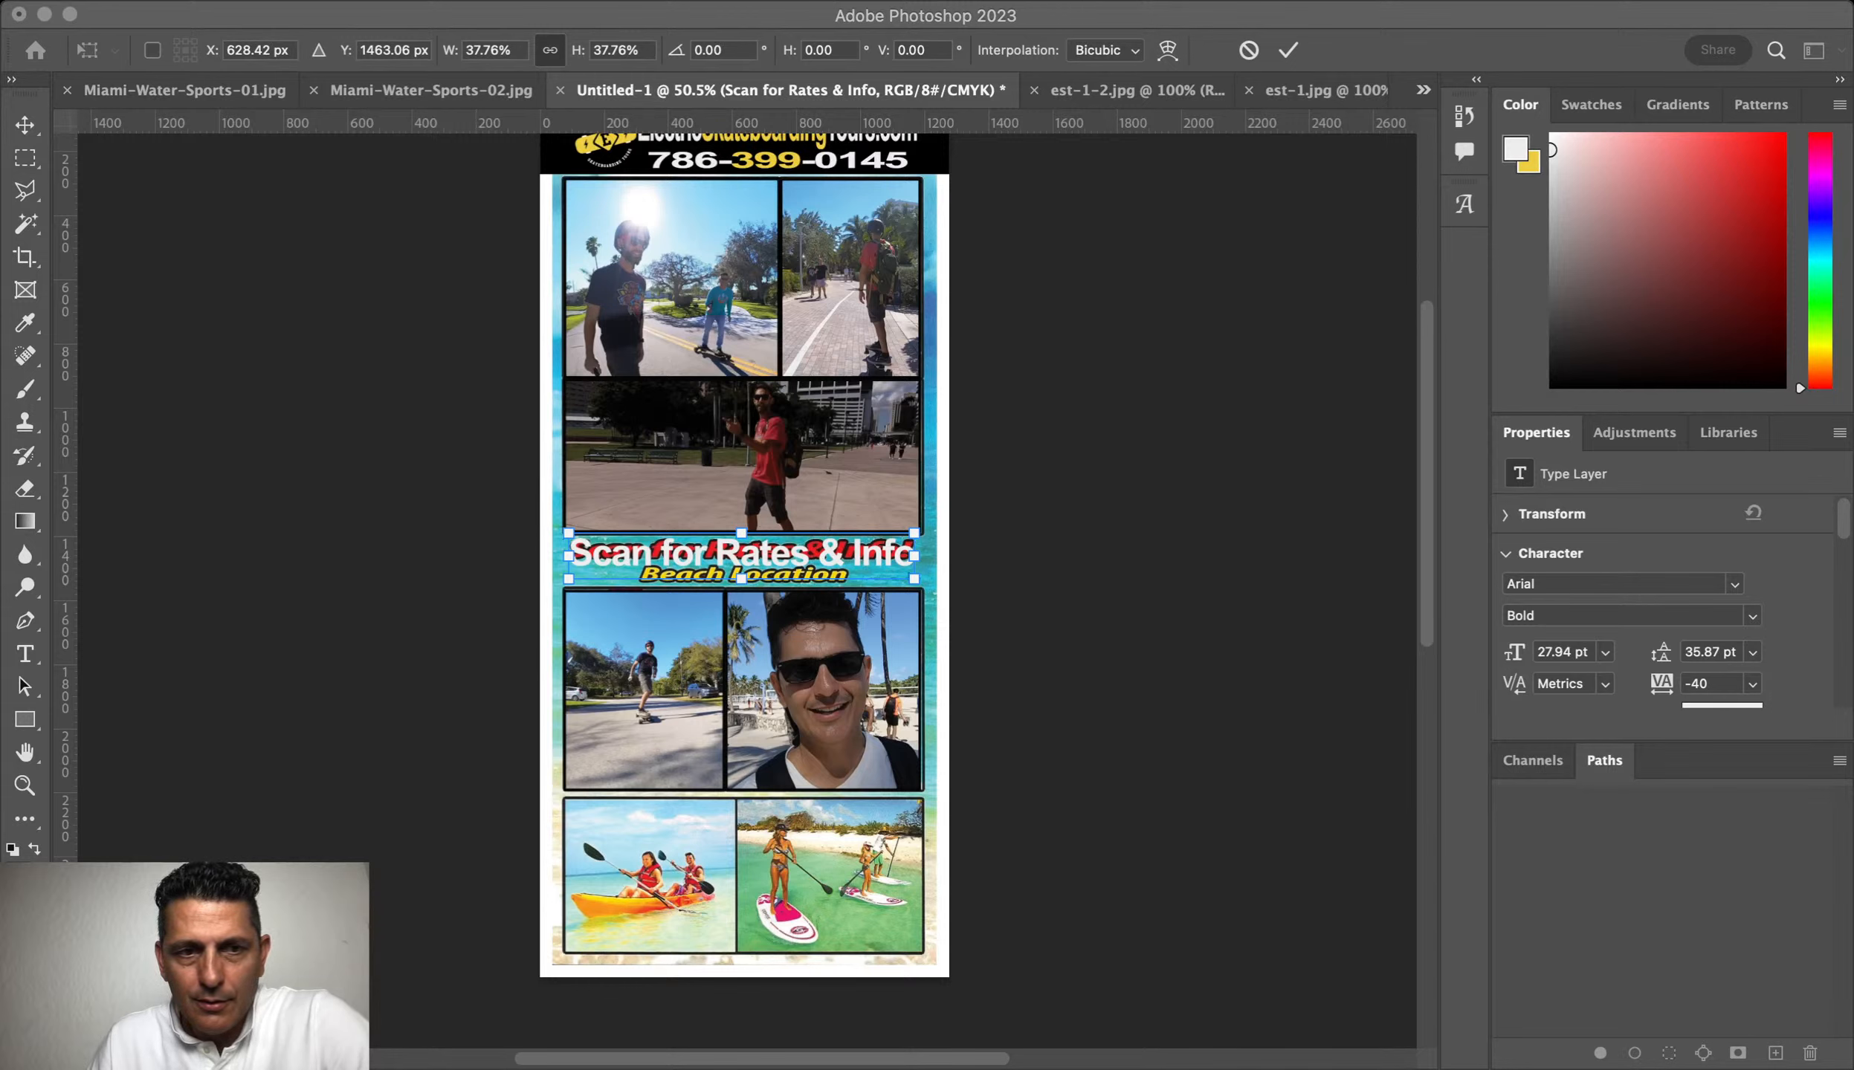
pyautogui.click(193, 452)
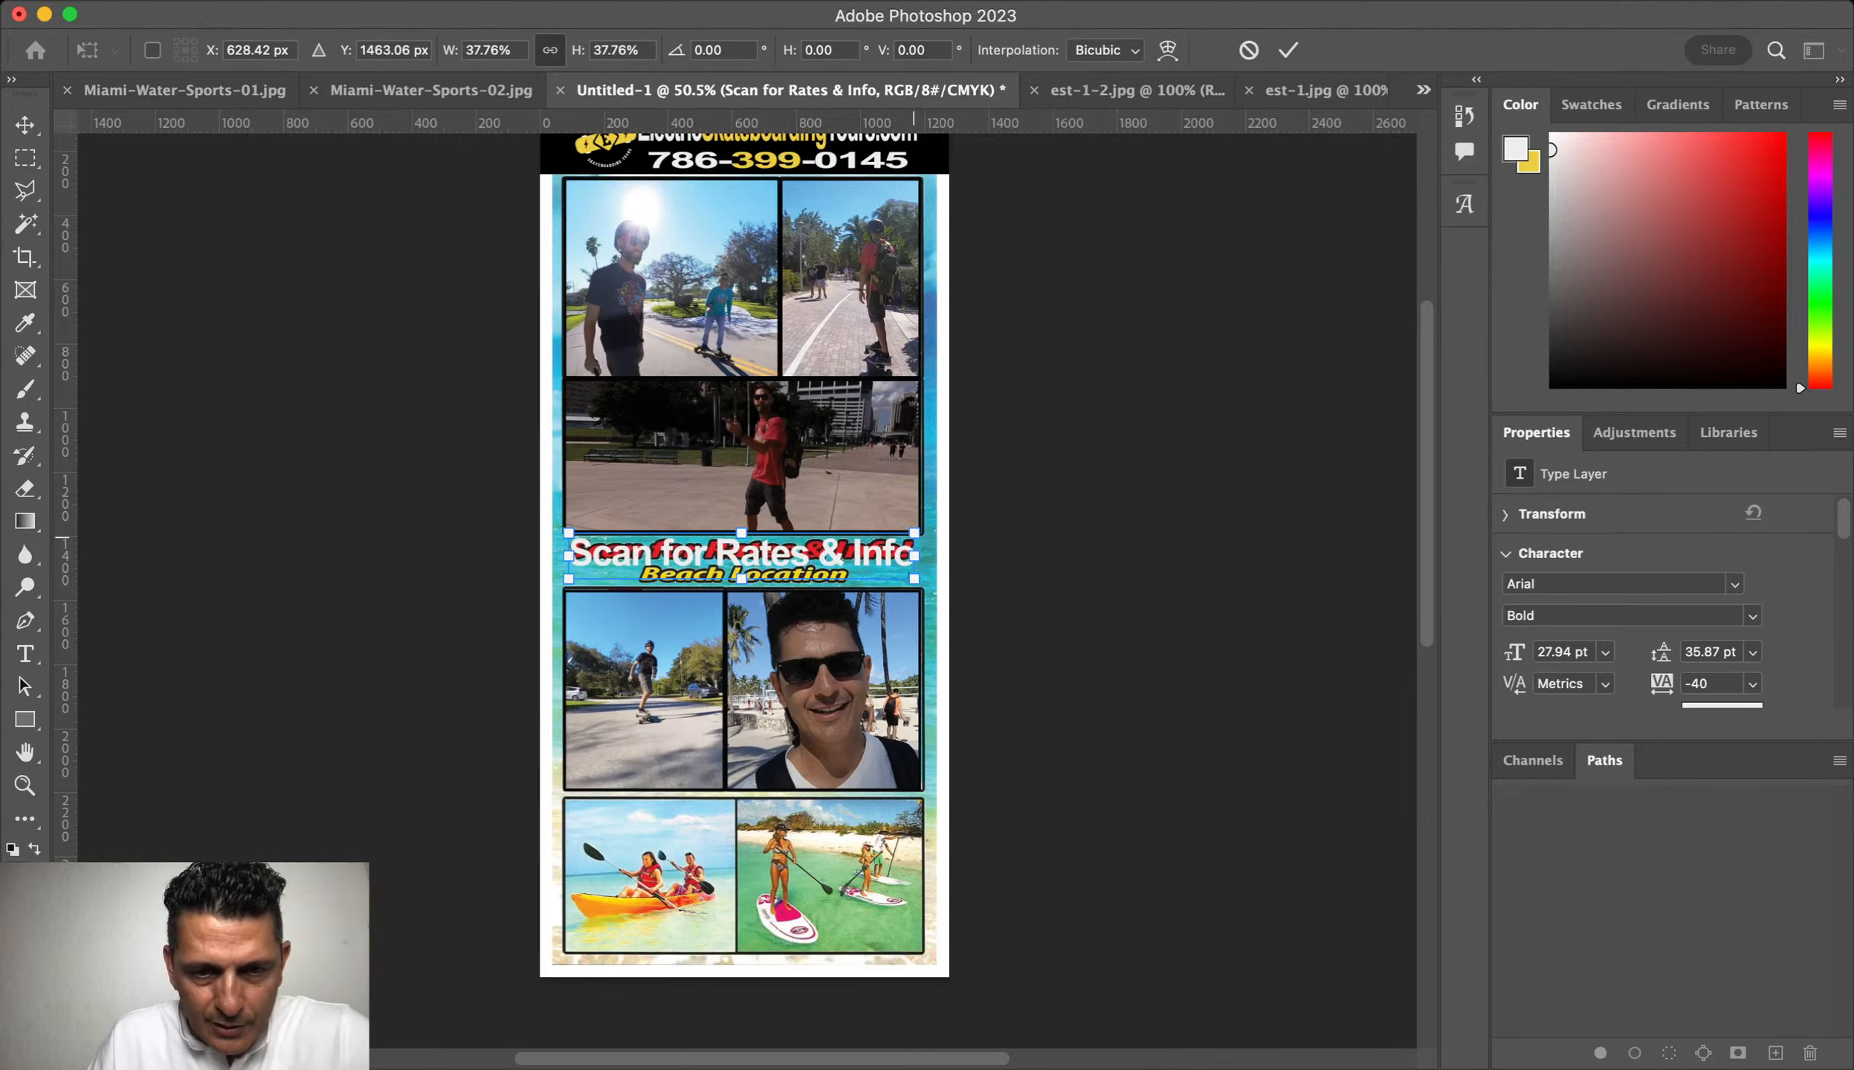
pyautogui.press('Return')
# Step: Make the 'Scan for Rates & Info' text red
pyautogui.doubleClick(848, 556)
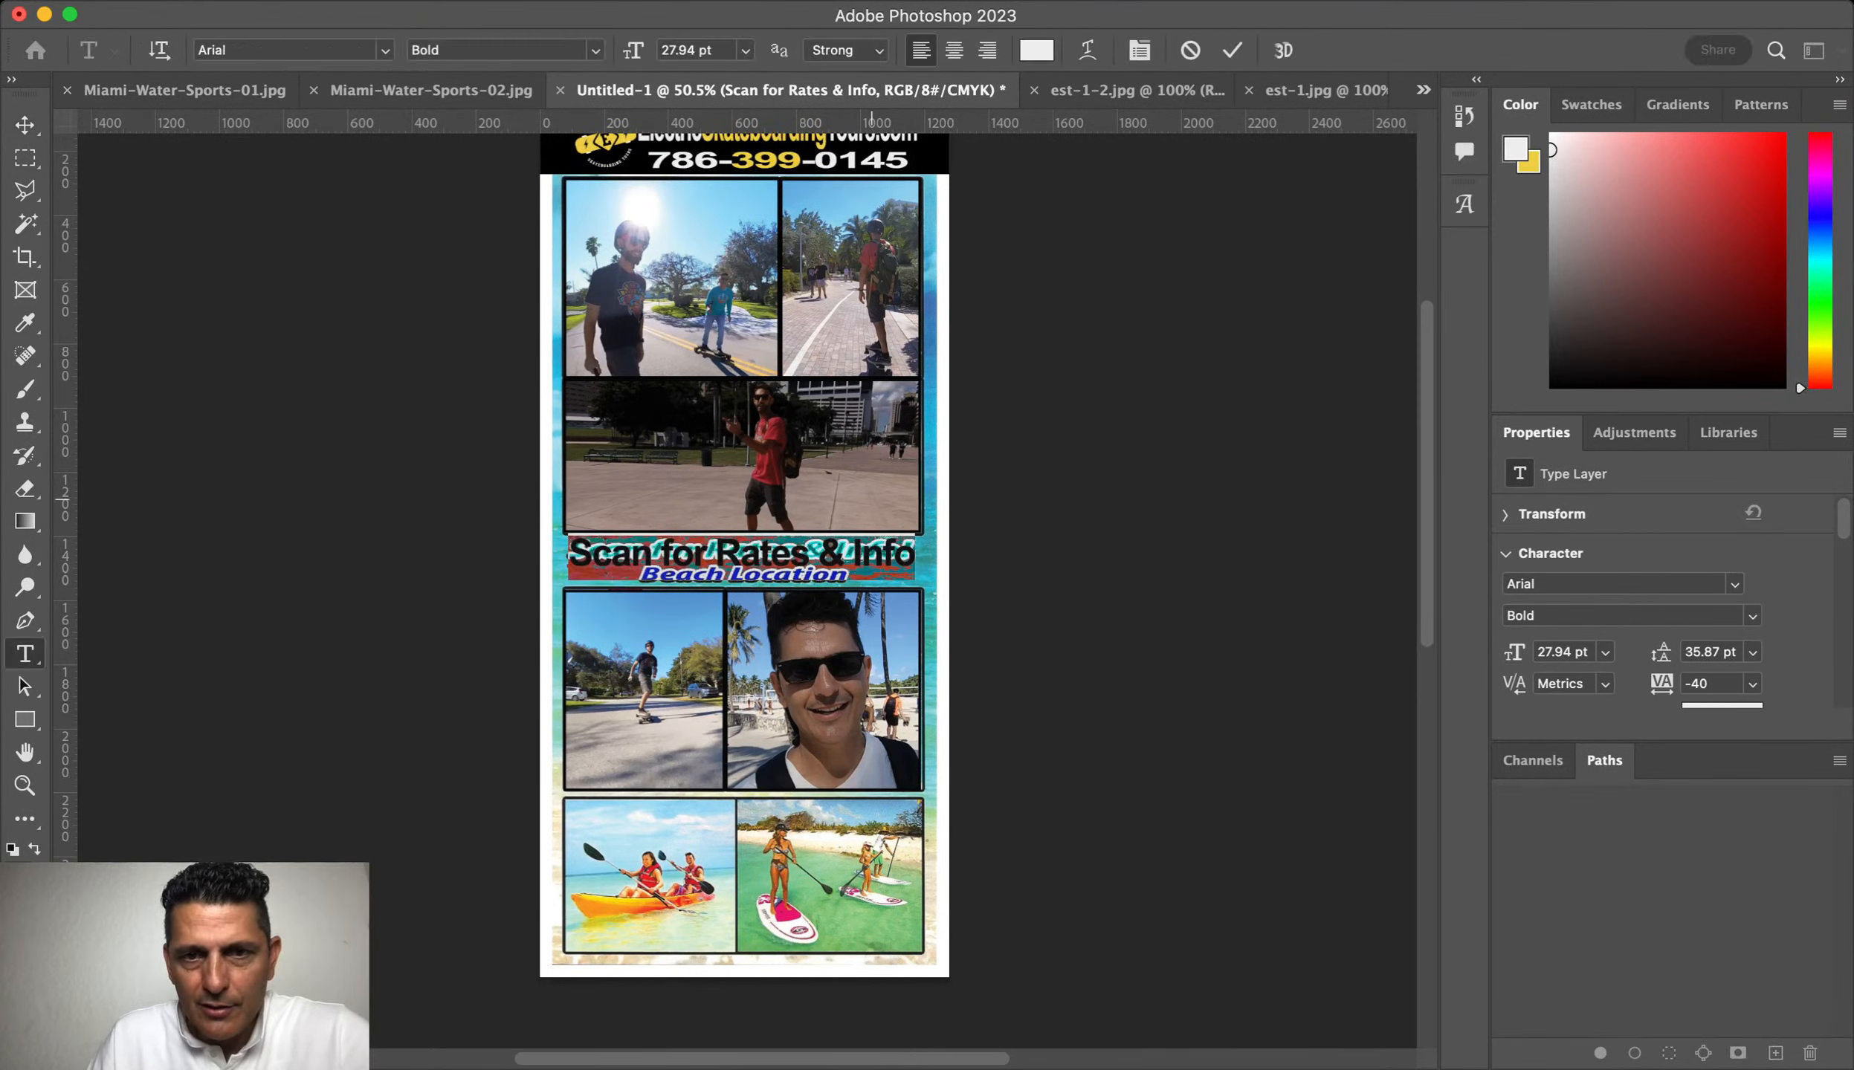
pyautogui.press('super+h')
pyautogui.press('super+z')
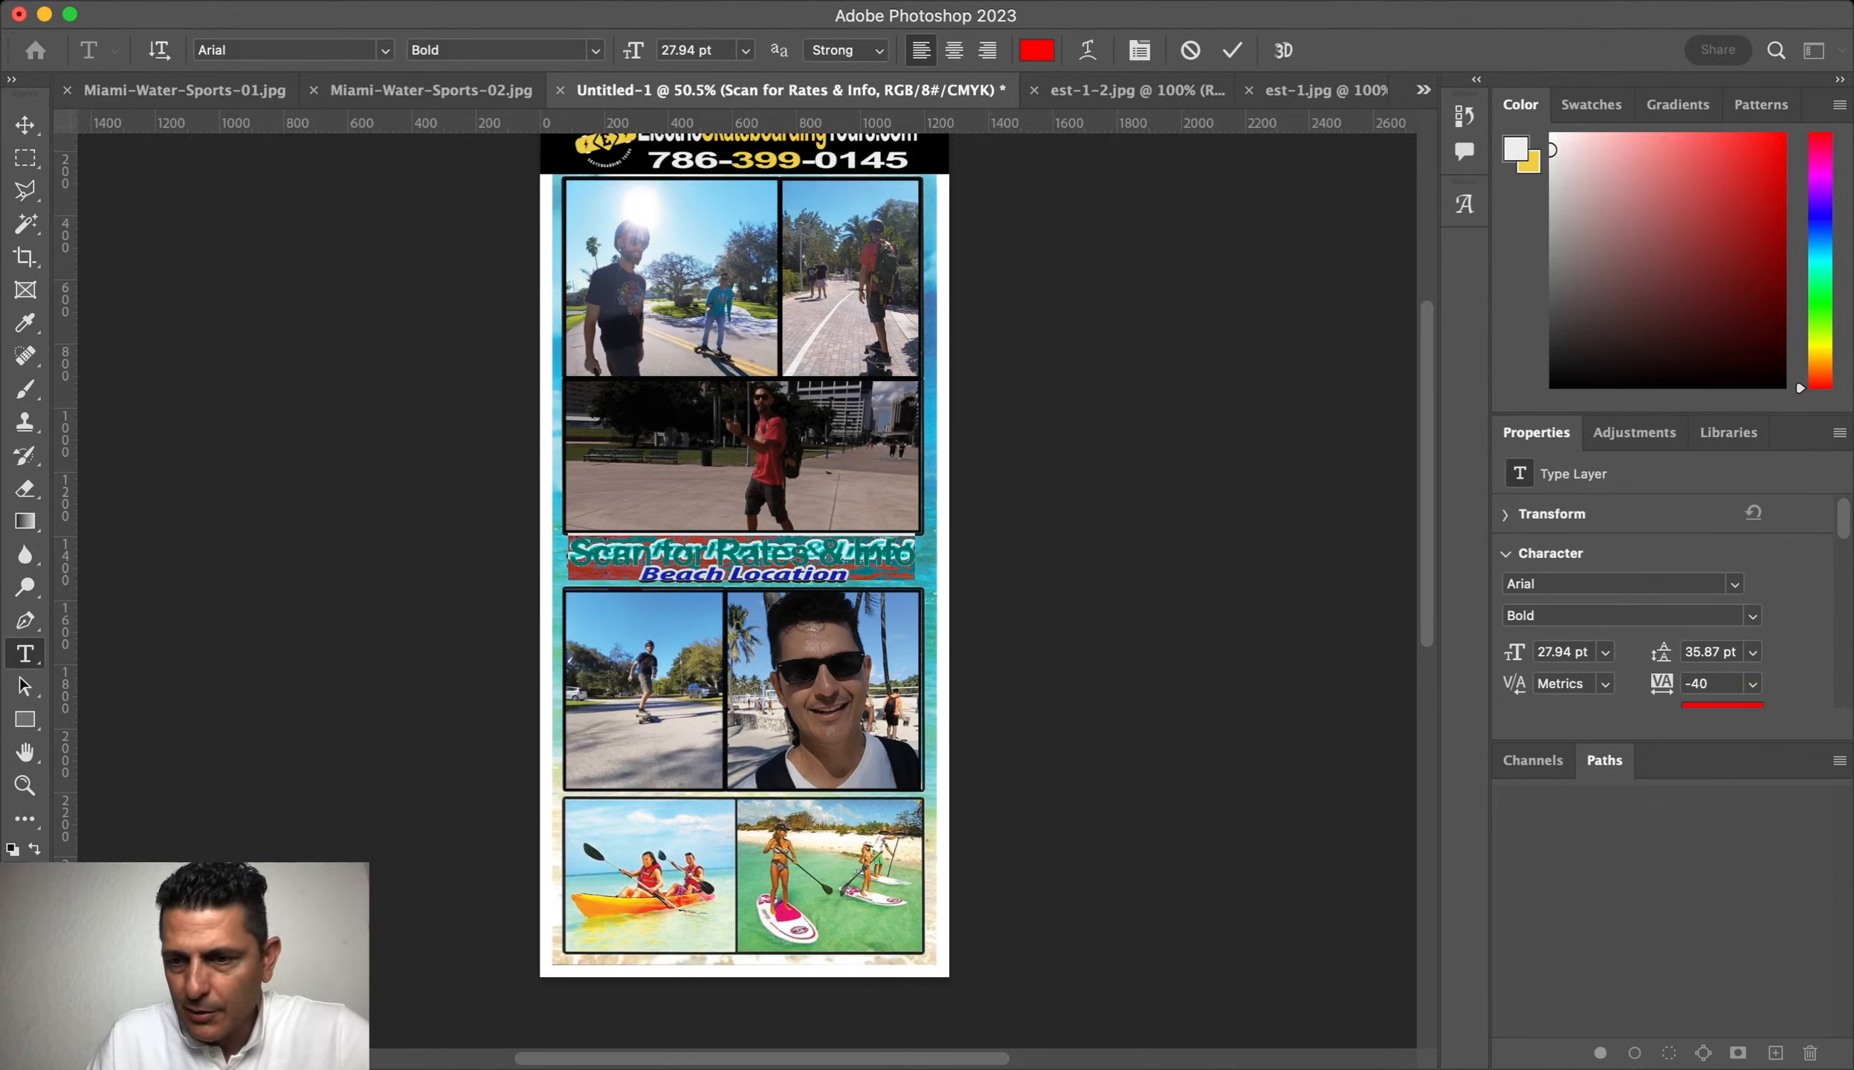
pyautogui.press('super+Return')
pyautogui.press('v')
pyautogui.press('space')
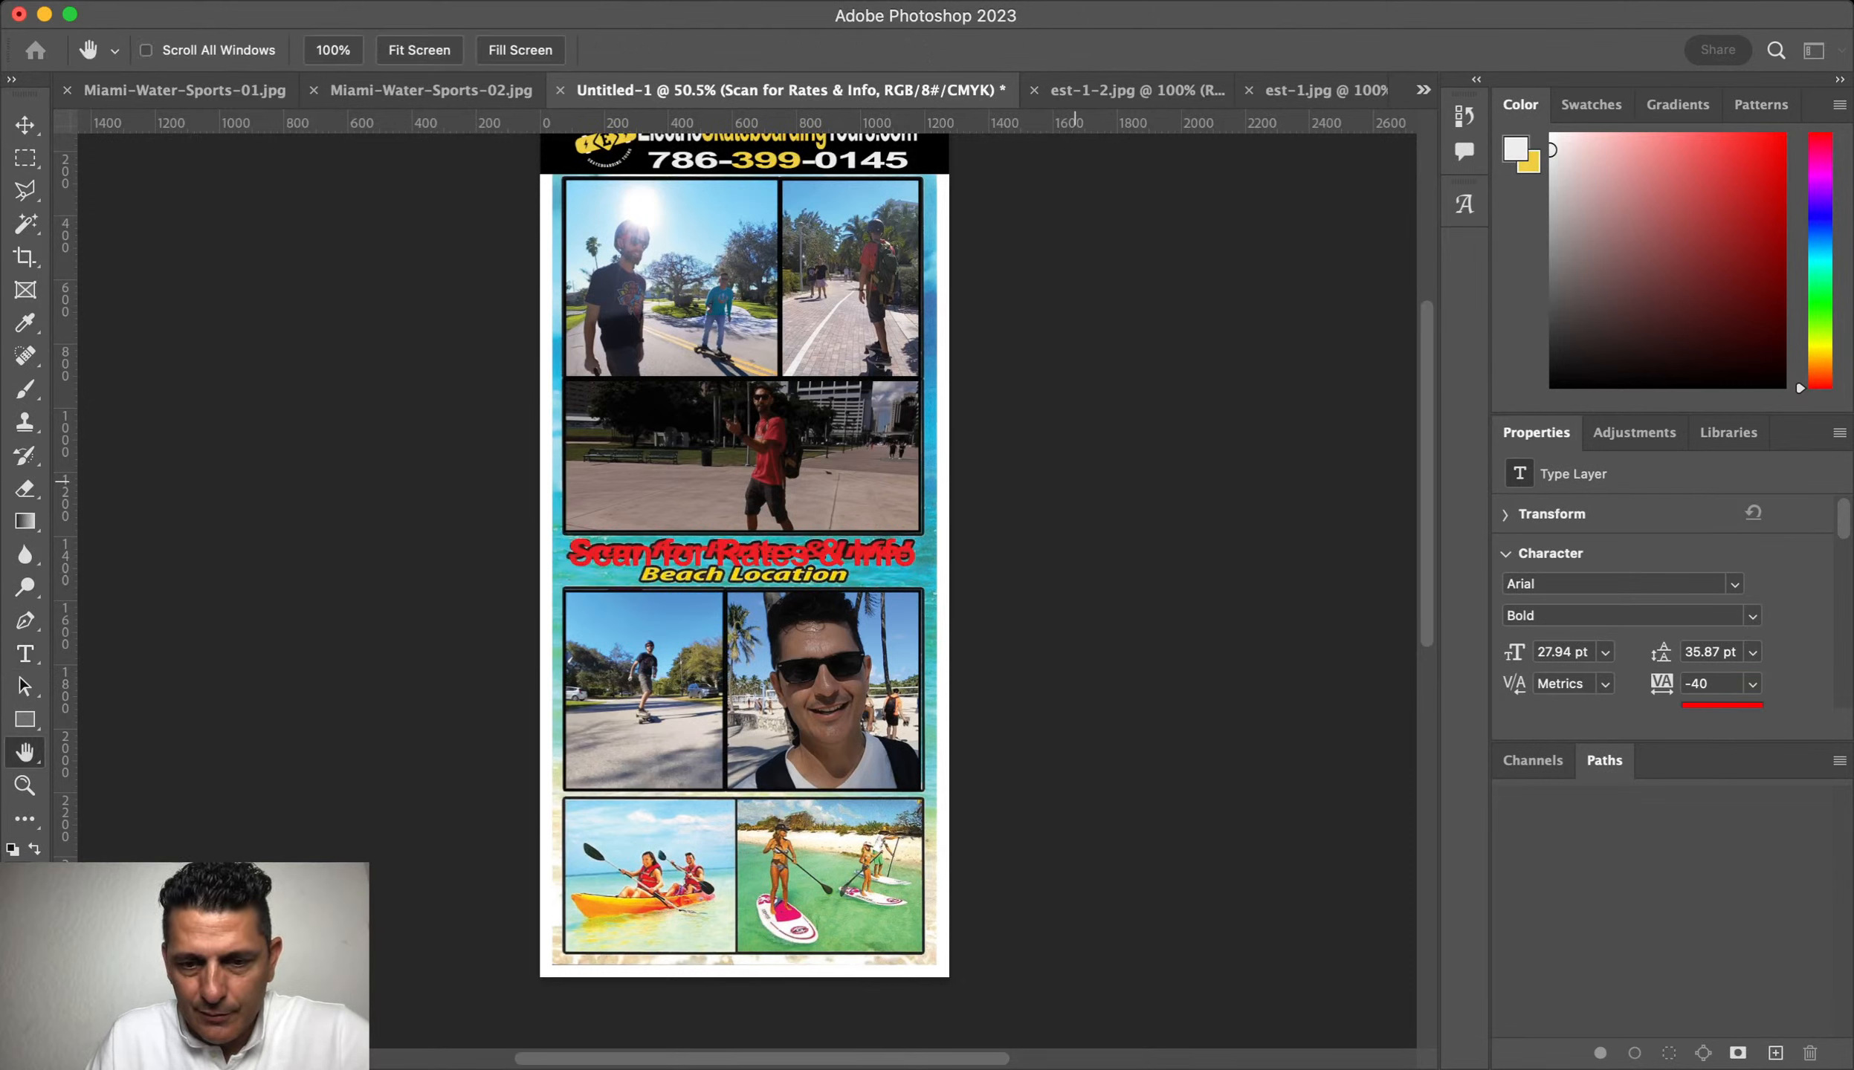
pyautogui.press('super+z')
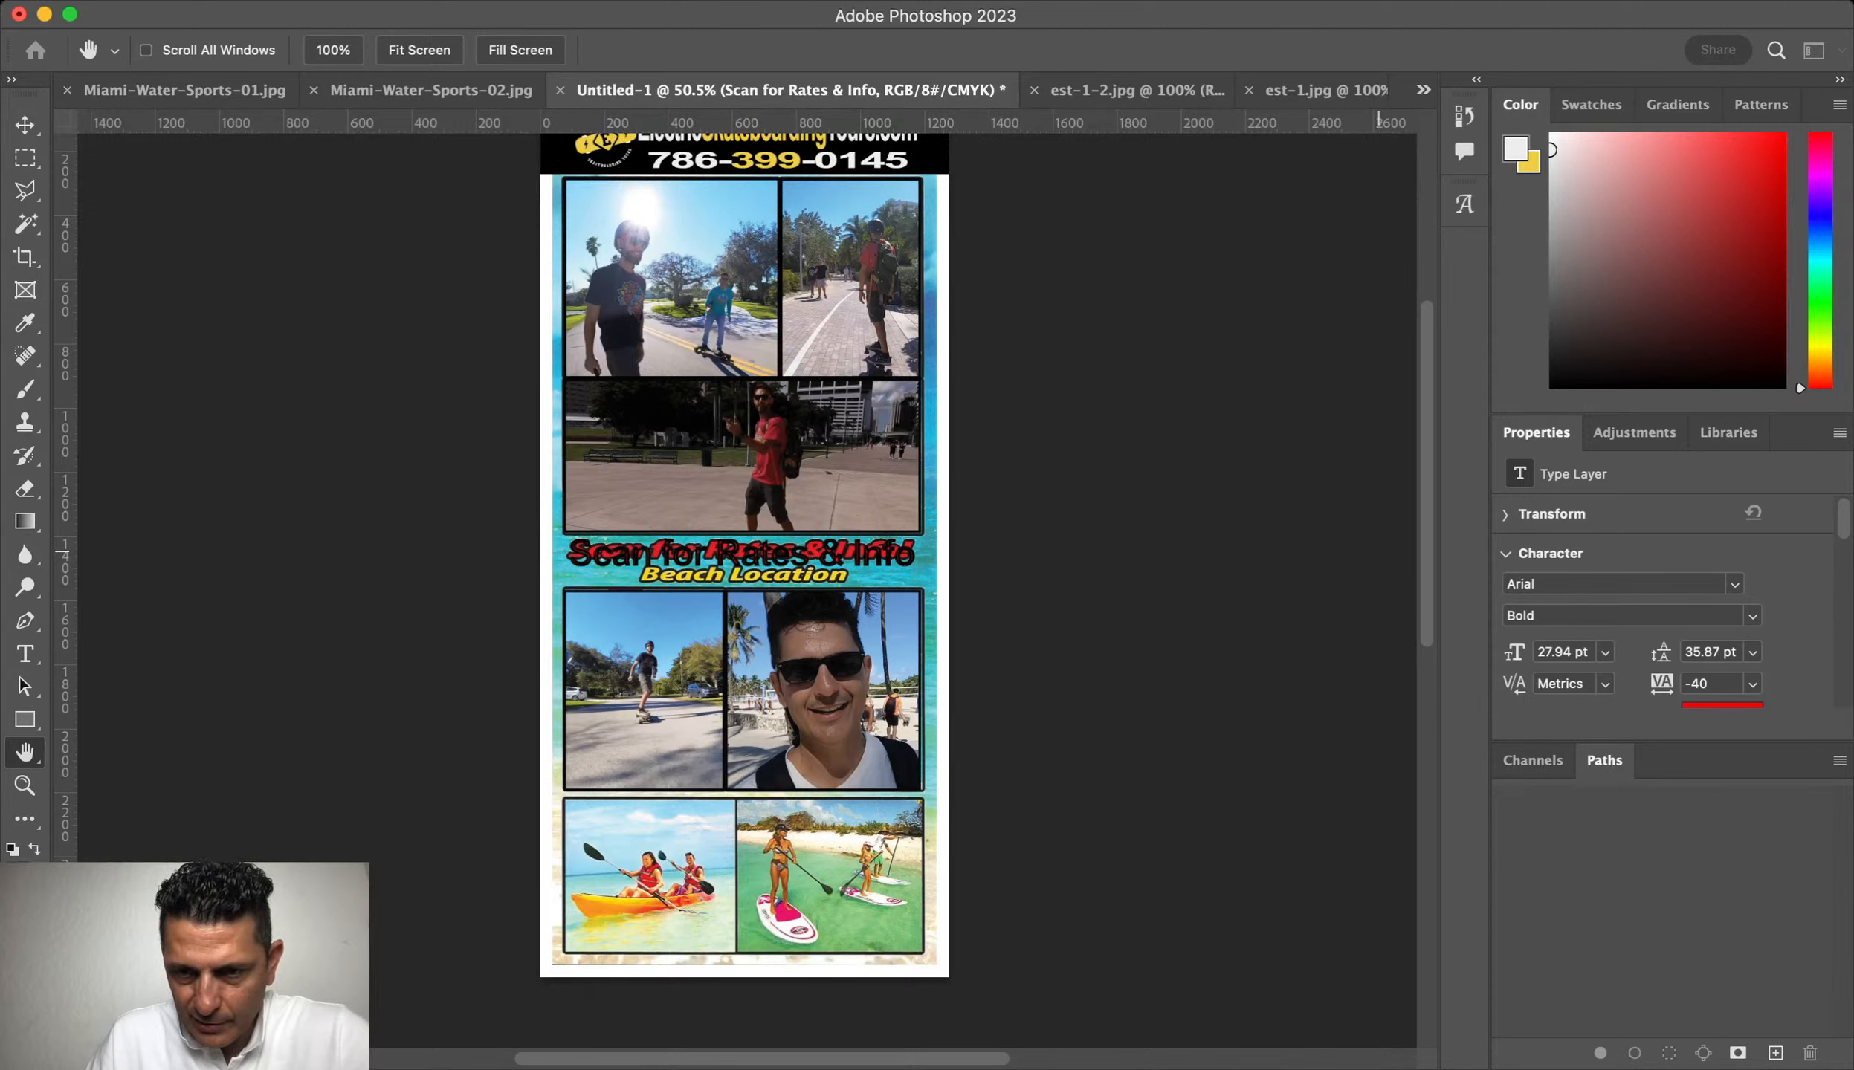
pyautogui.press('super+shift+z')
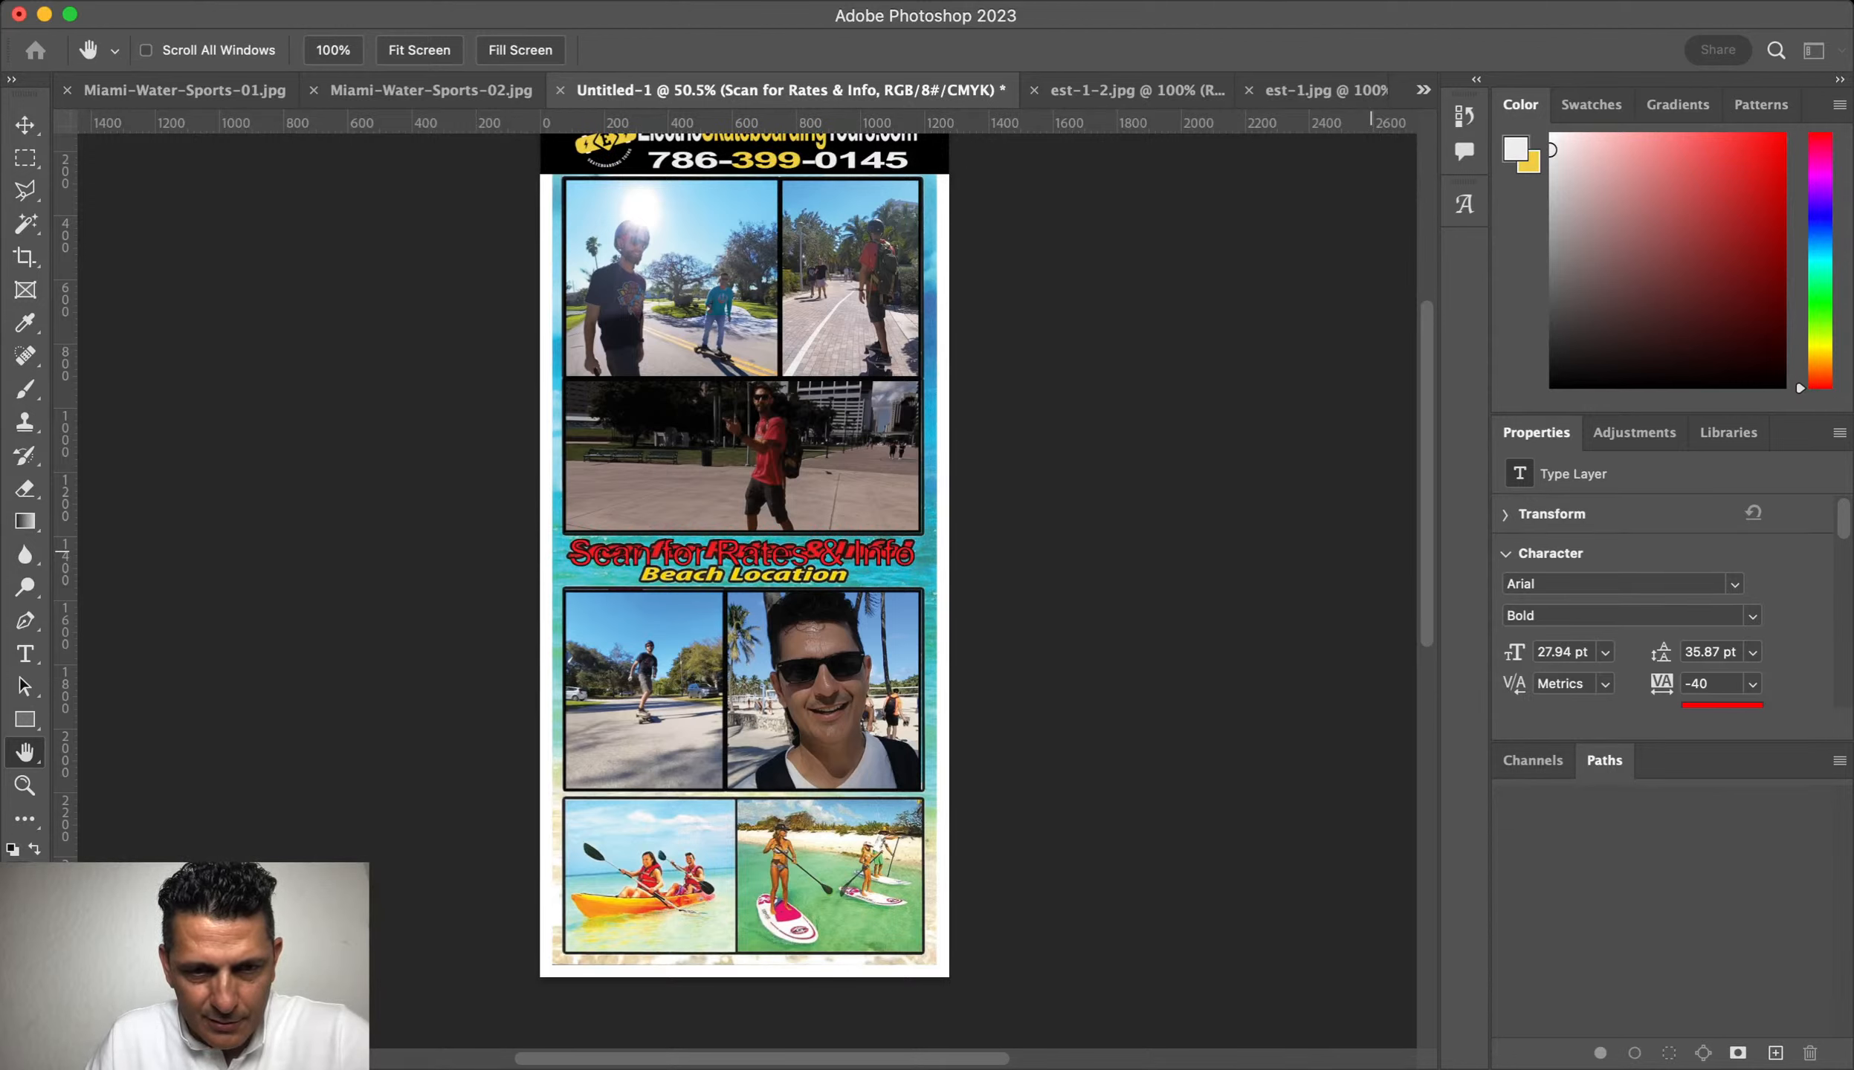
# Step: Adjust the width of the headline's black Stroke outline
pyautogui.moveTo(1370, 551); pyautogui.dragTo(1365, 551)
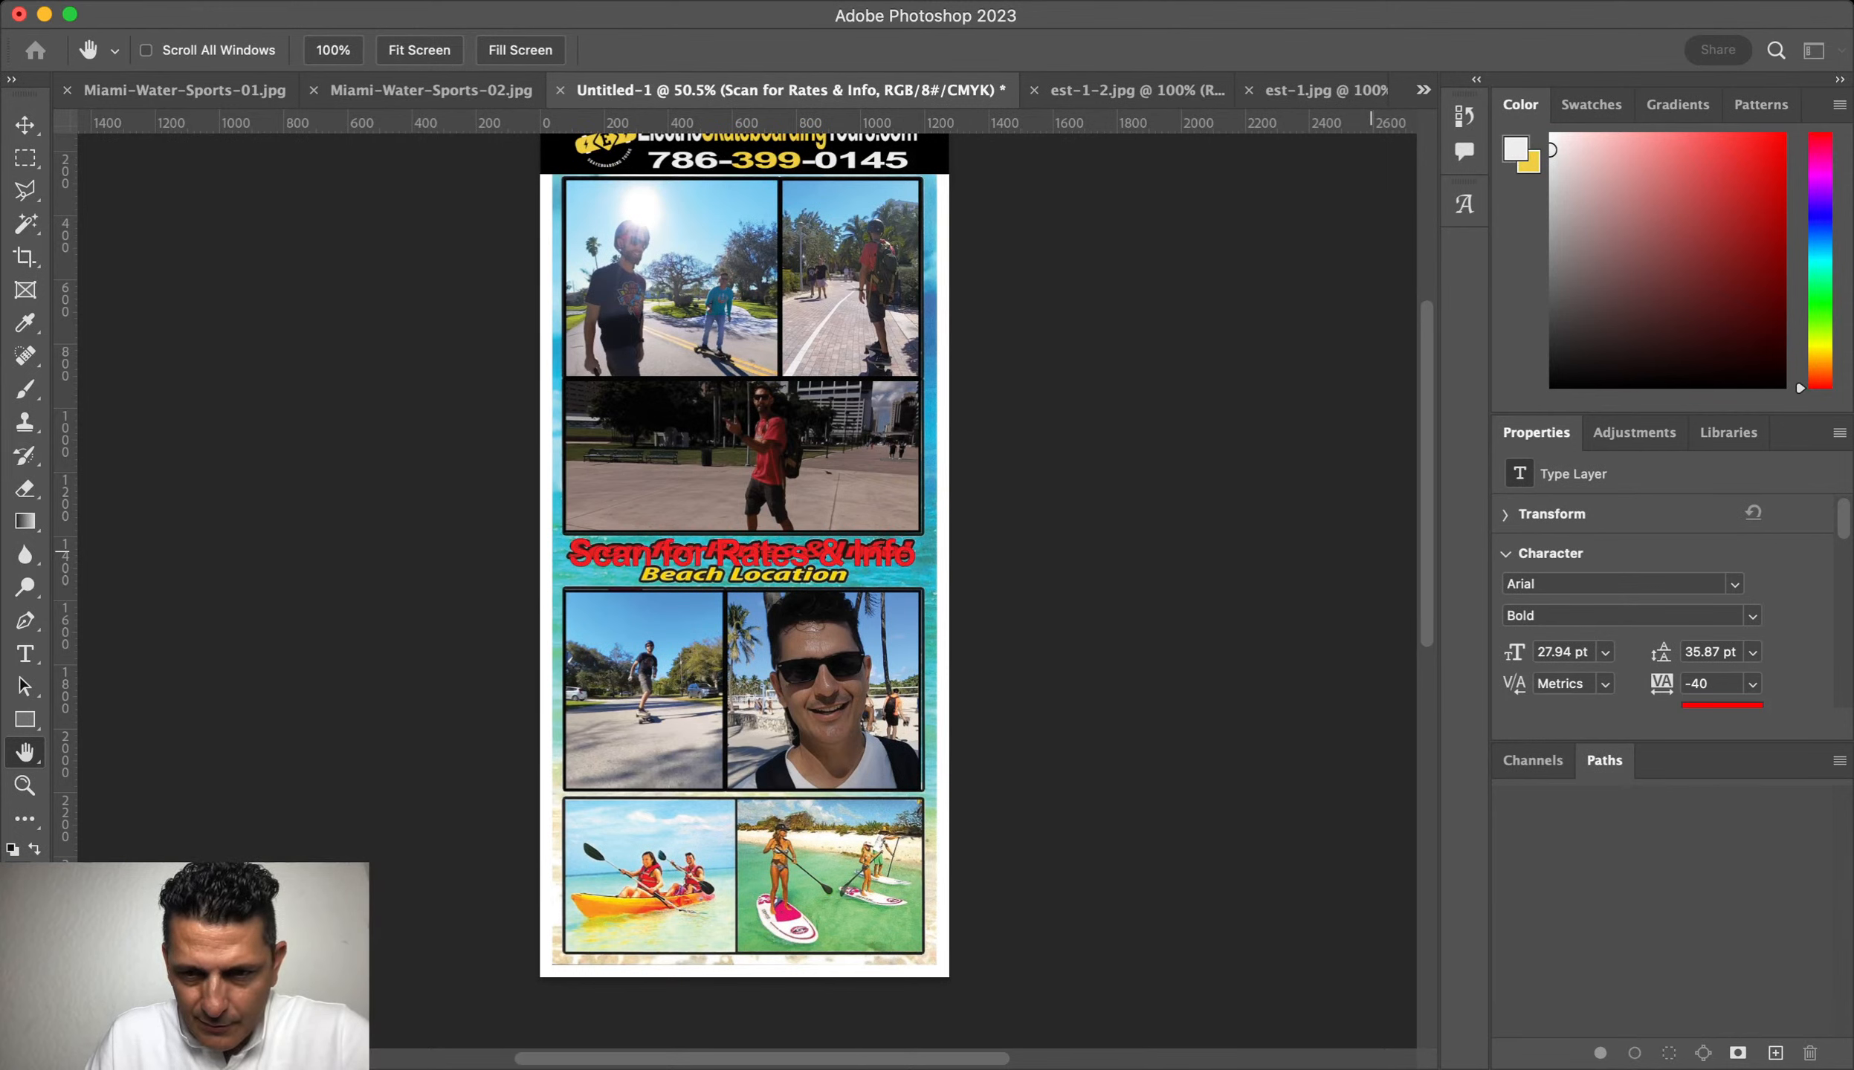
pyautogui.click(1368, 550)
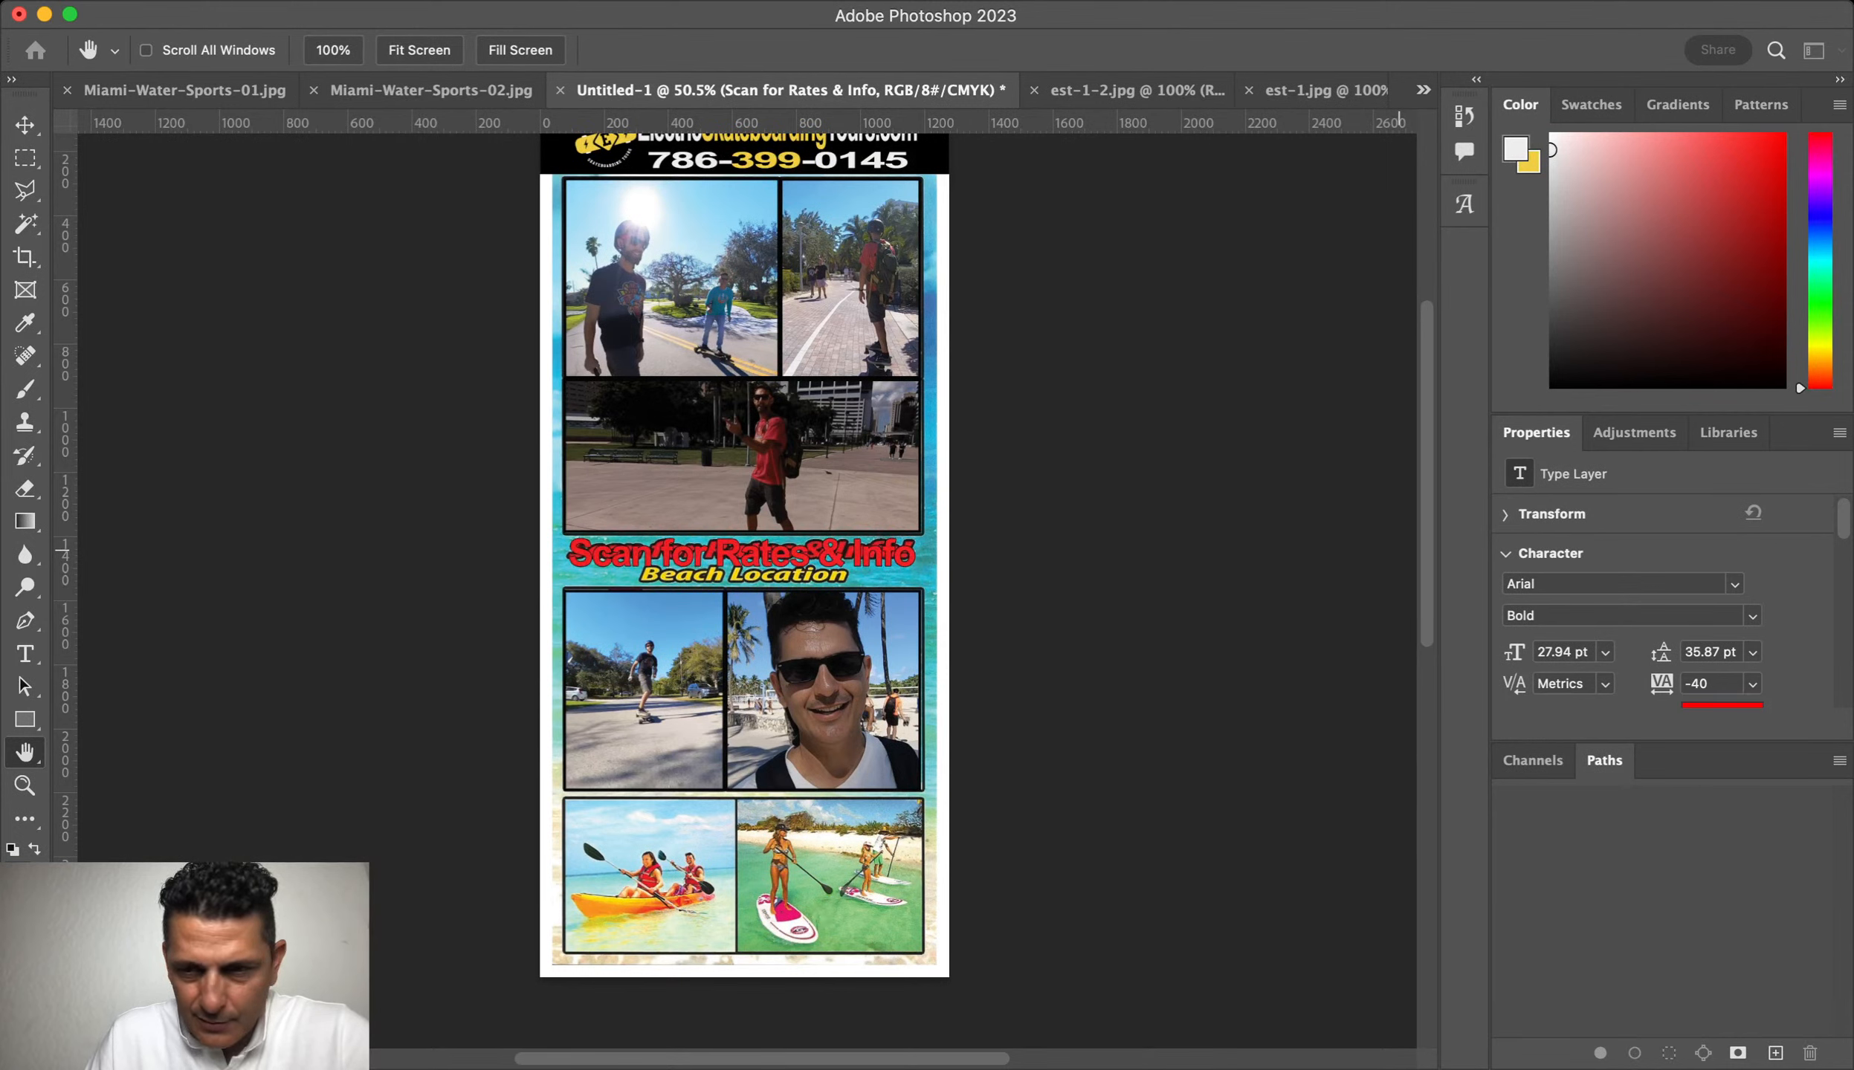
pyautogui.press('v')
pyautogui.press('super+t')
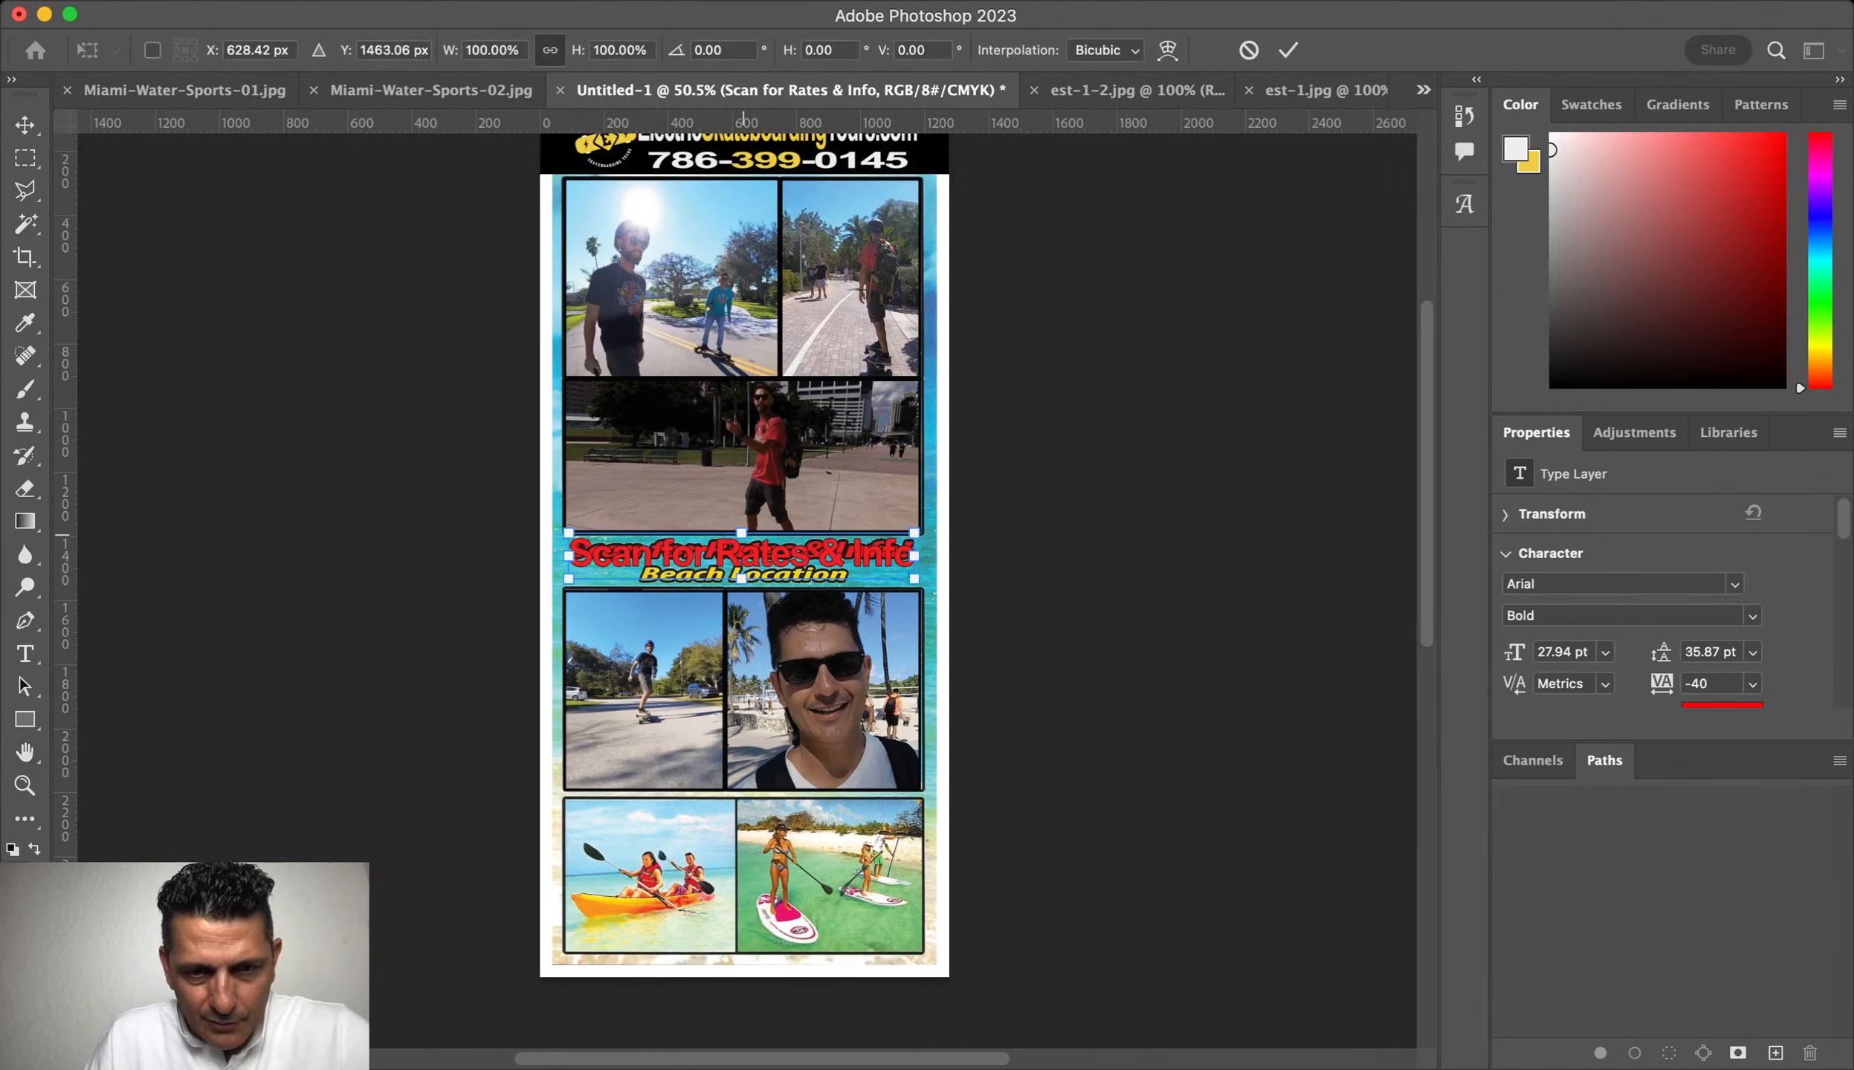
# Step: Slant the headline to the right and squash its height to about 71%
pyautogui.moveTo(743, 533); pyautogui.dragTo(834, 566)
pyautogui.press('space')
pyautogui.click(24, 786)
pyautogui.click(24, 125)
pyautogui.press('super+t')
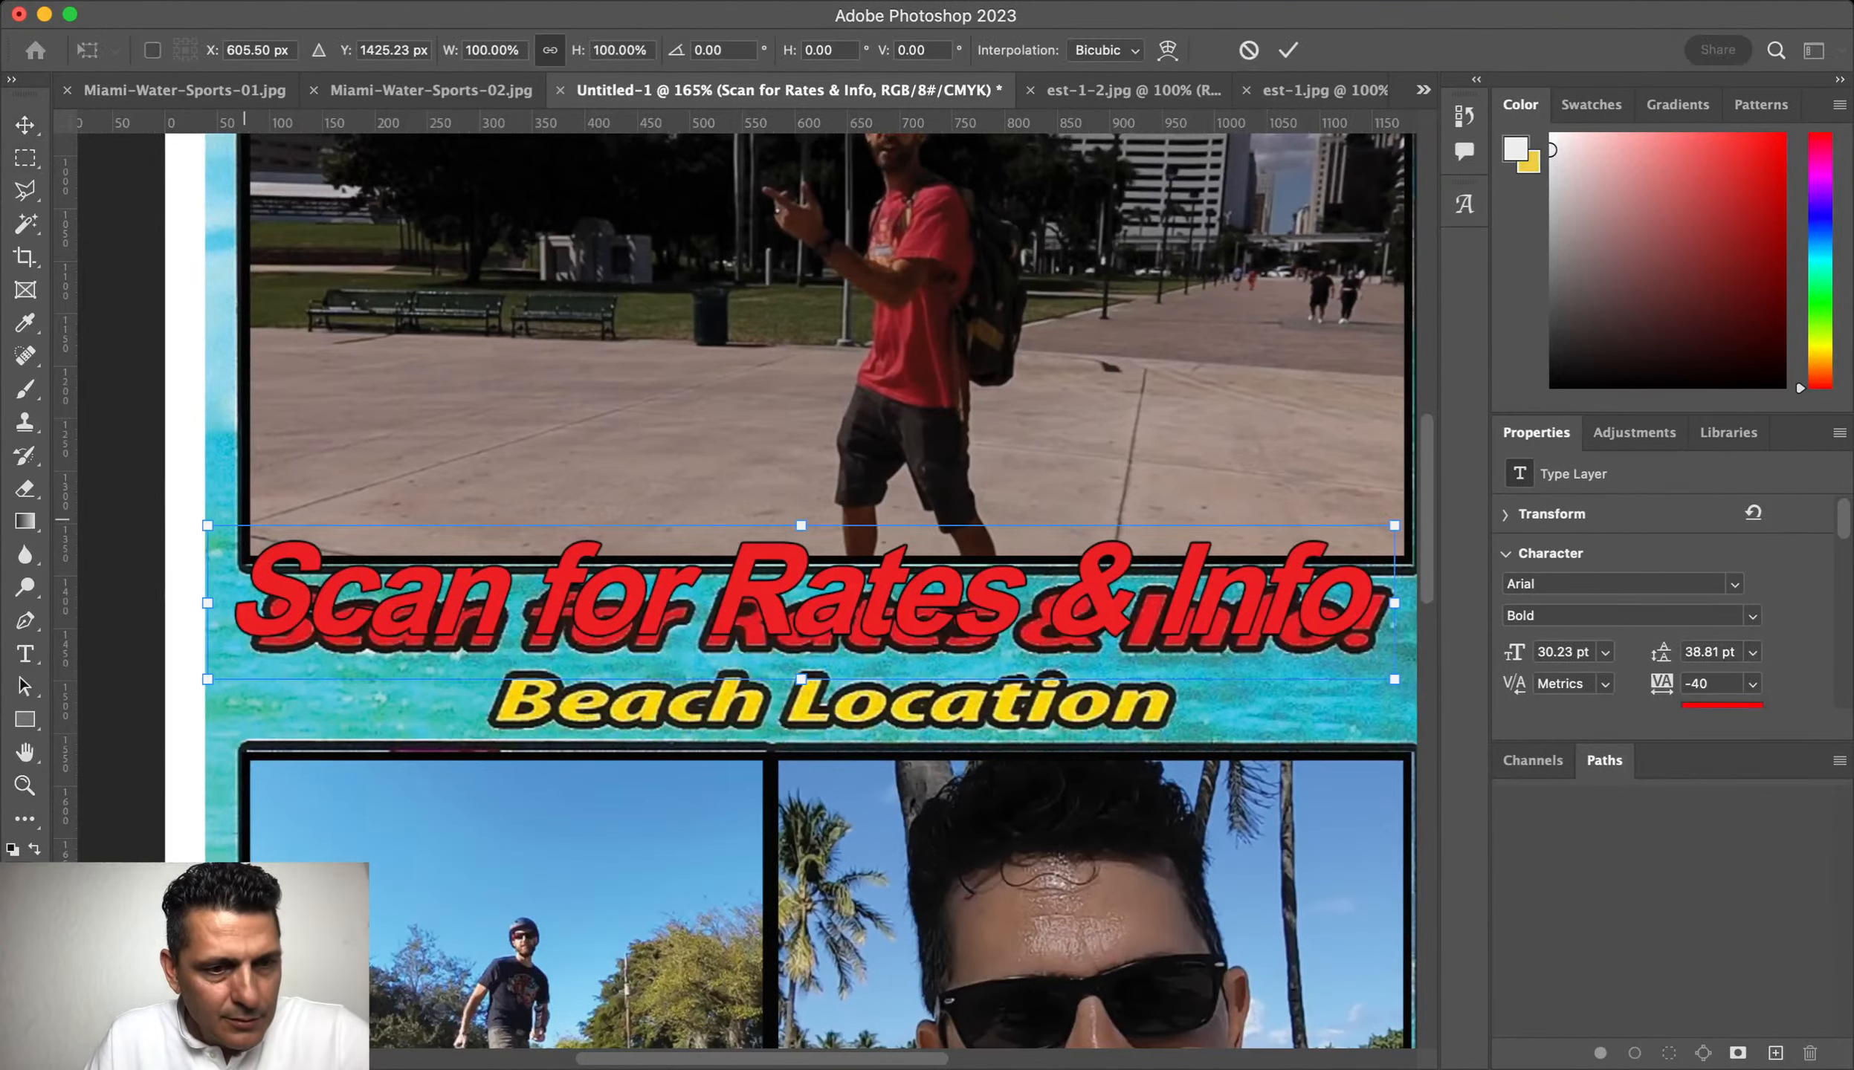
pyautogui.moveTo(207, 603); pyautogui.dragTo(224, 605)
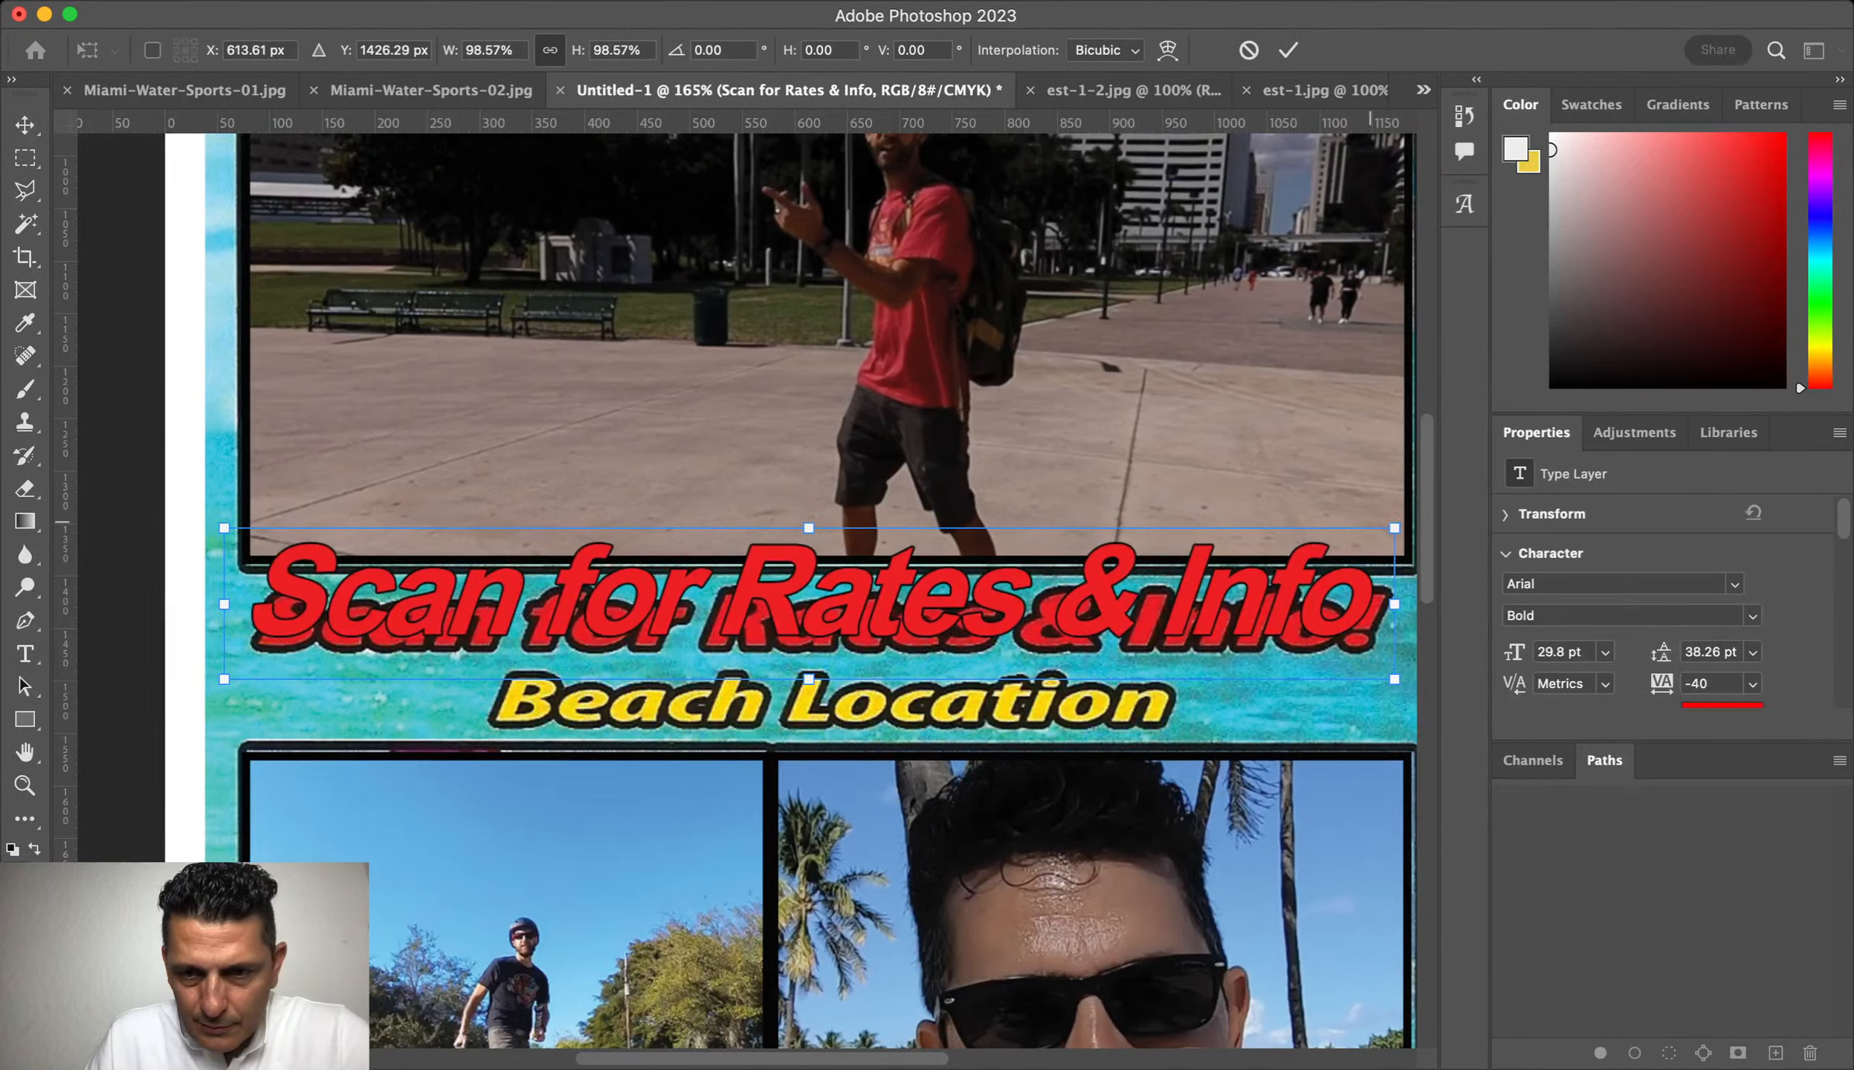
pyautogui.moveTo(808, 527); pyautogui.dragTo(795, 573)
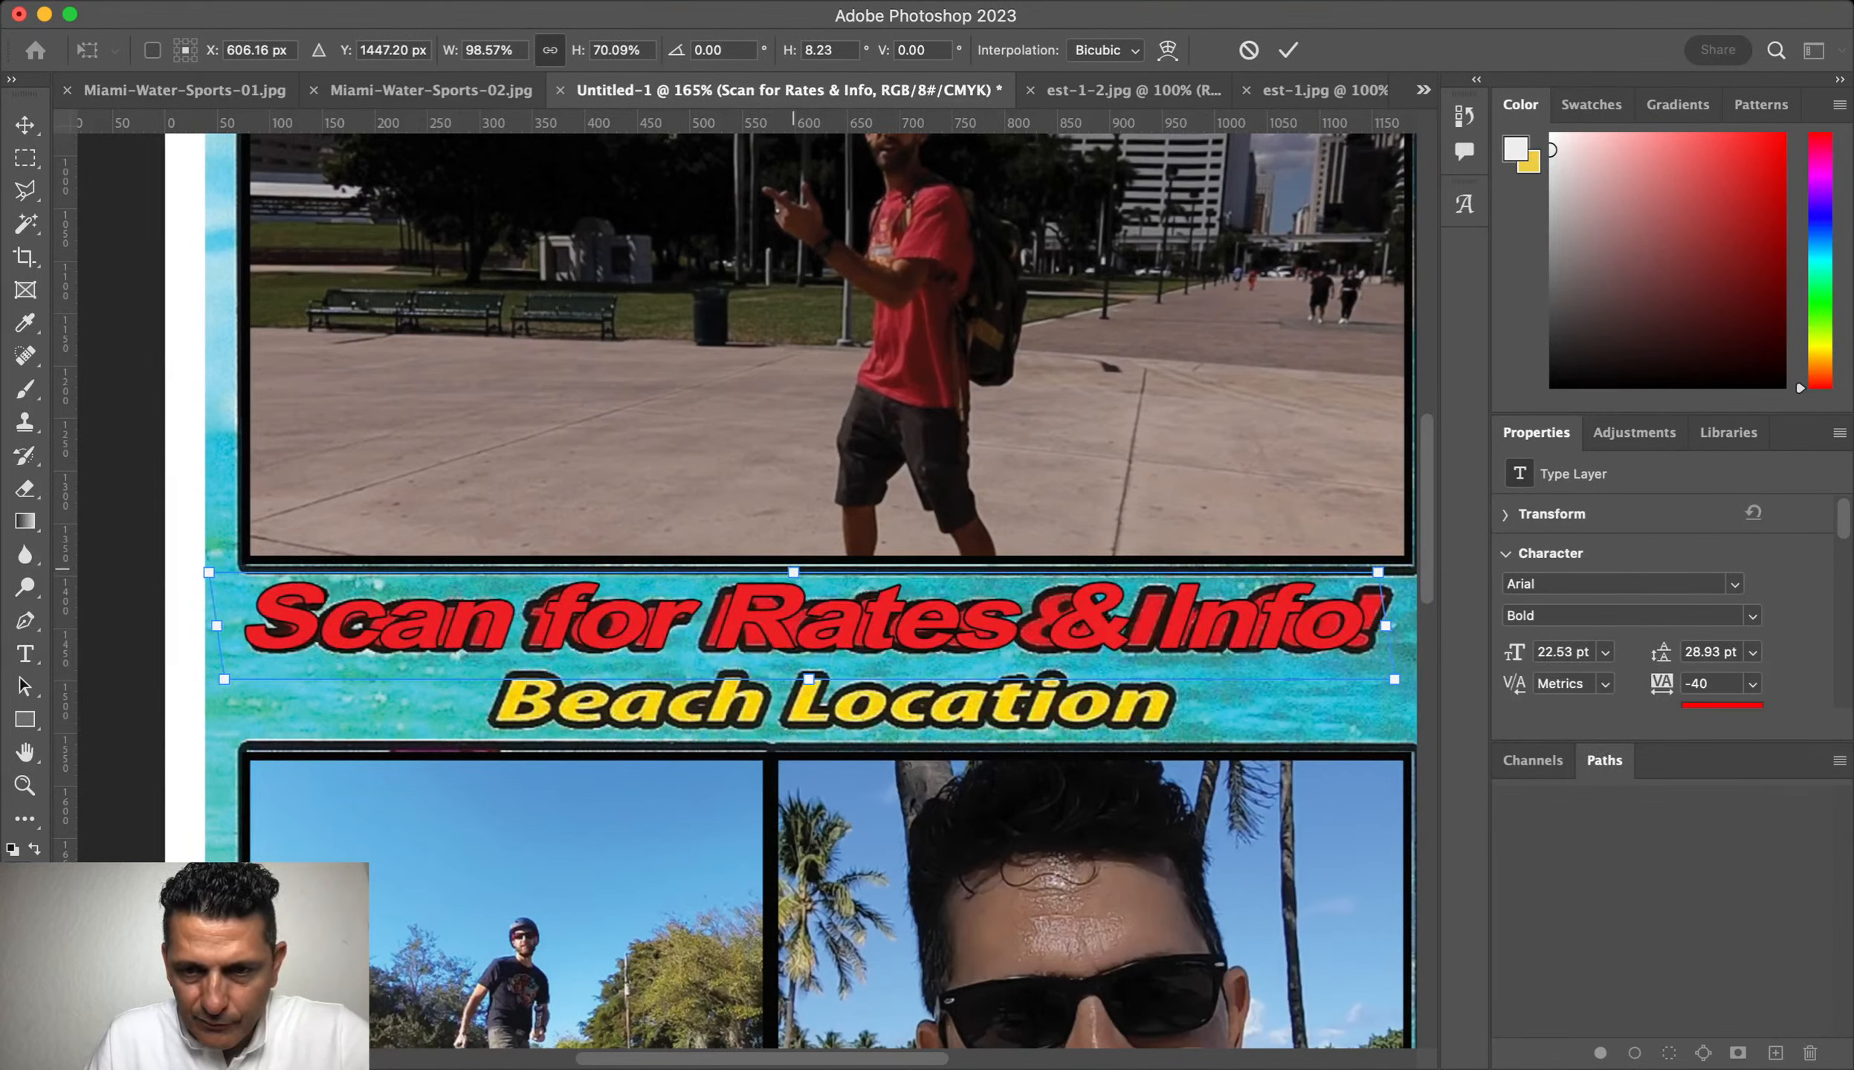
pyautogui.press('Return')
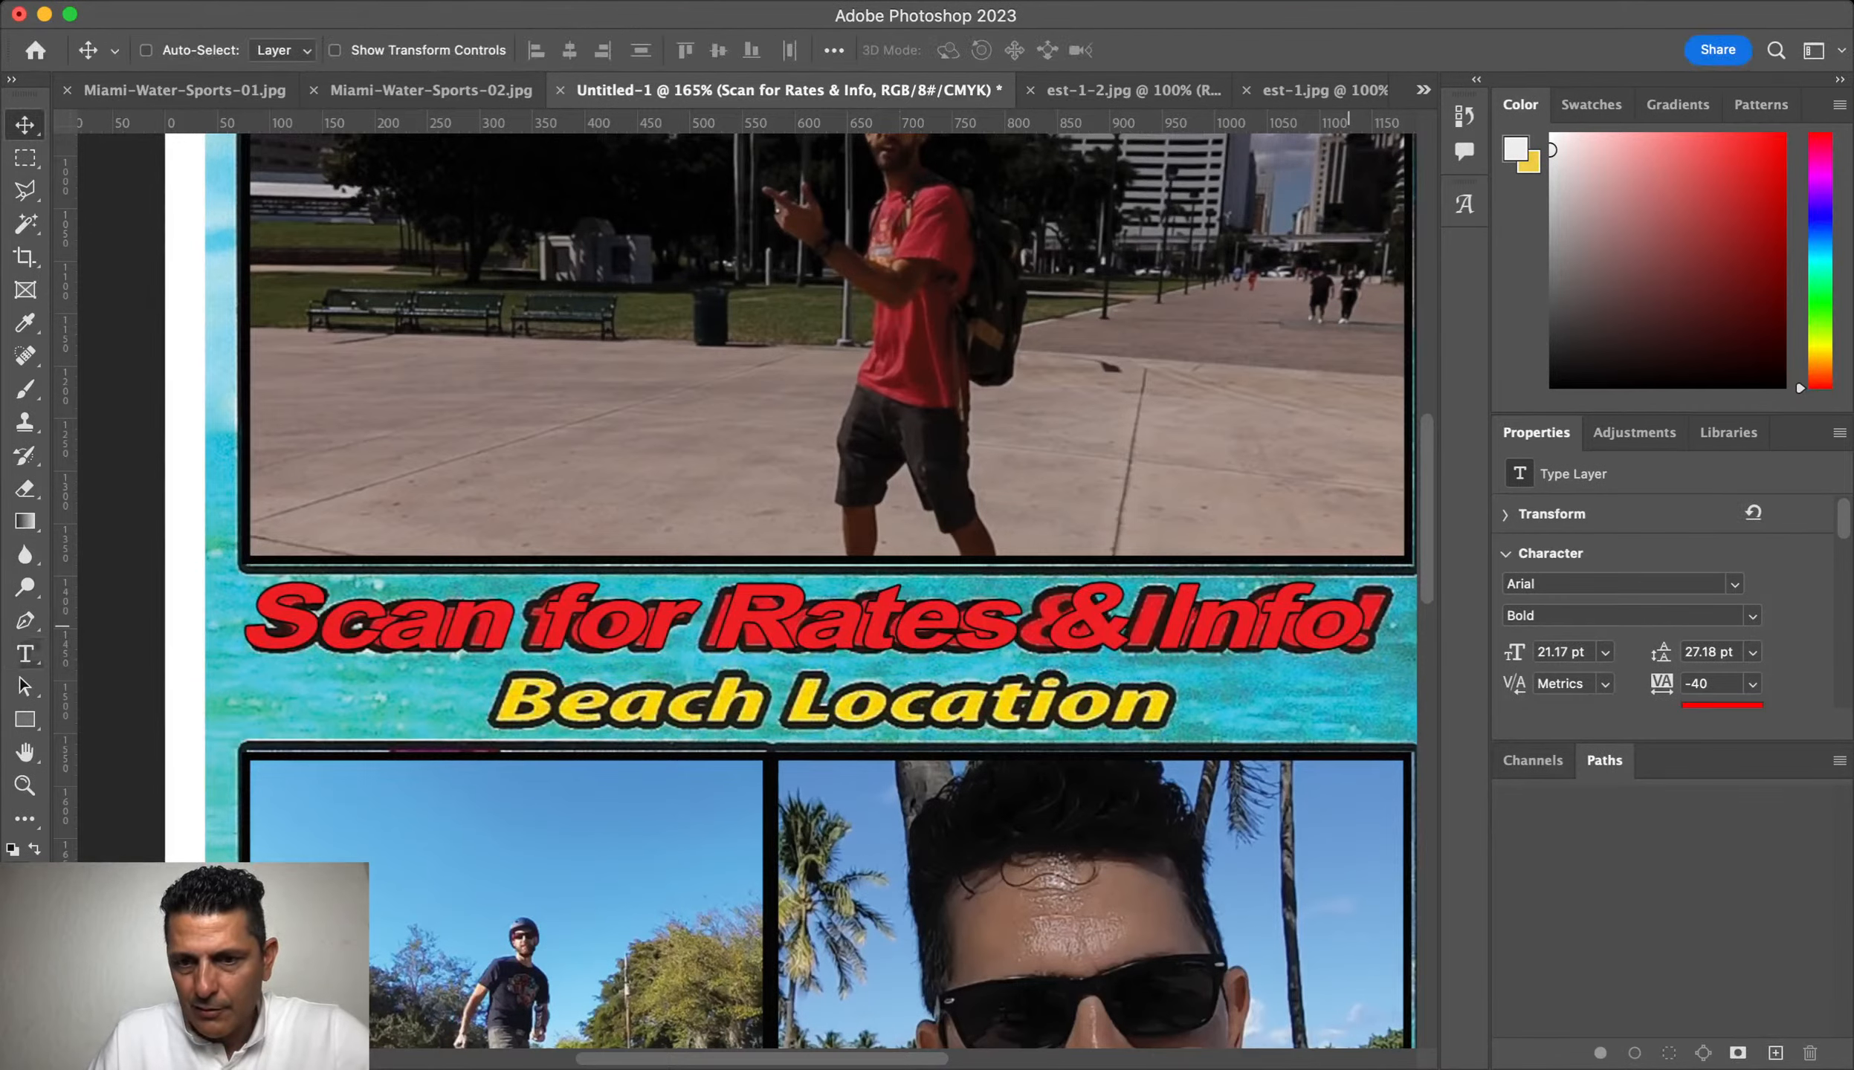
# Step: Add an exclamation mark so the headline reads 'Scan for Rates & Info!'
pyautogui.doubleClick(1352, 629)
pyautogui.click(1353, 630)
pyautogui.write('!')
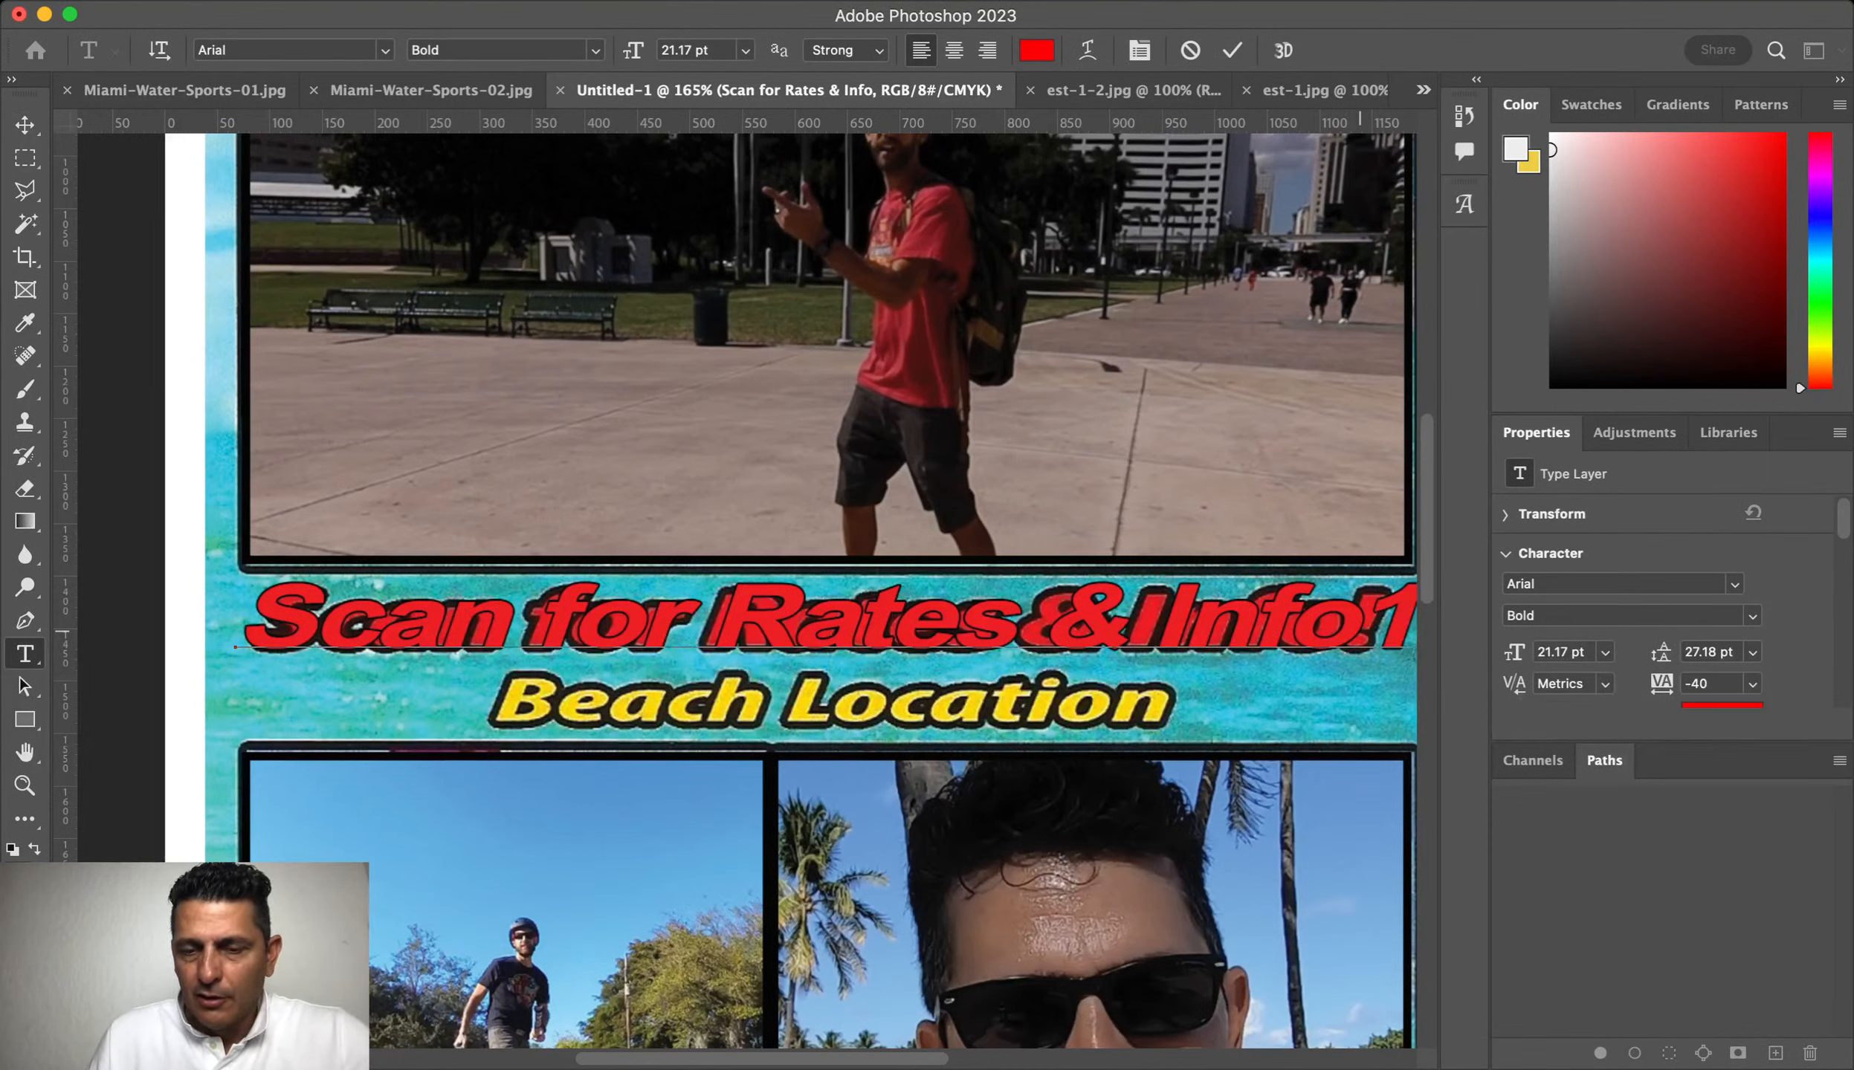
pyautogui.press('BackSpace')
pyautogui.write('!')
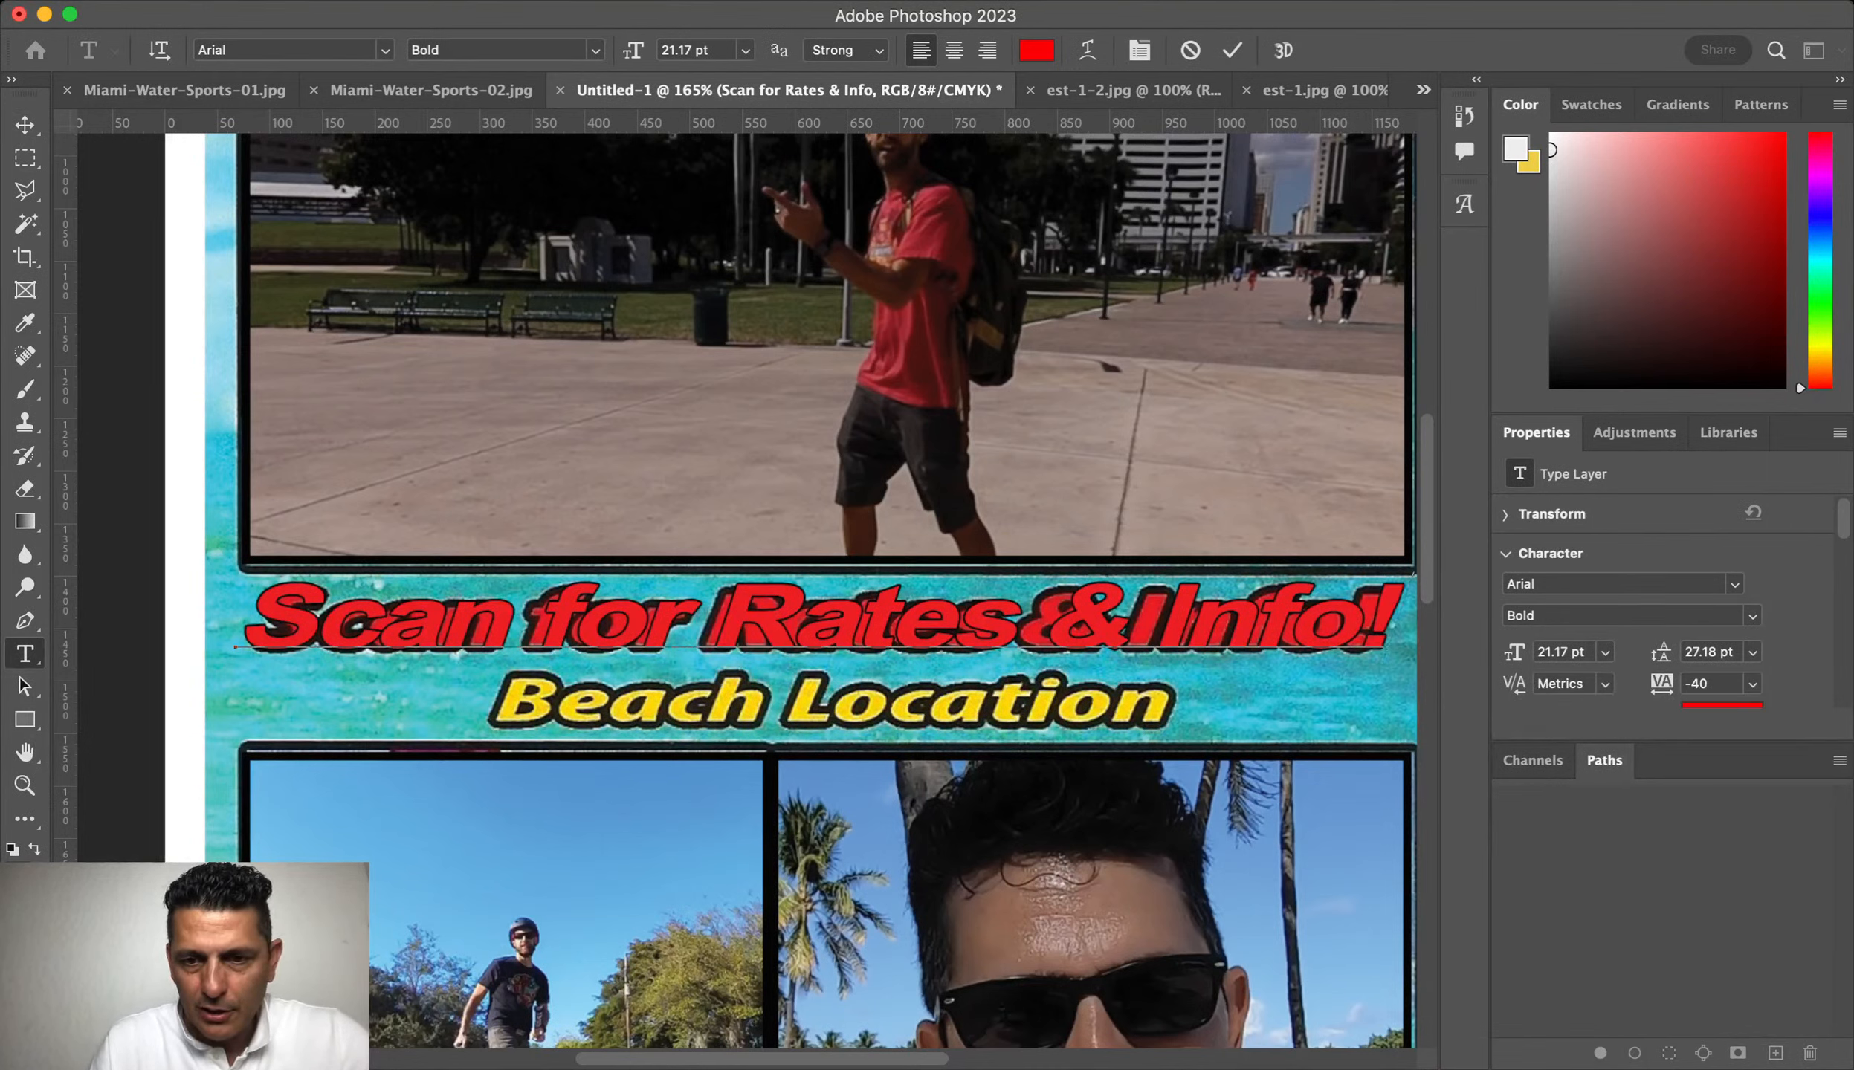
pyautogui.hotkey('ctrl', 'Return')
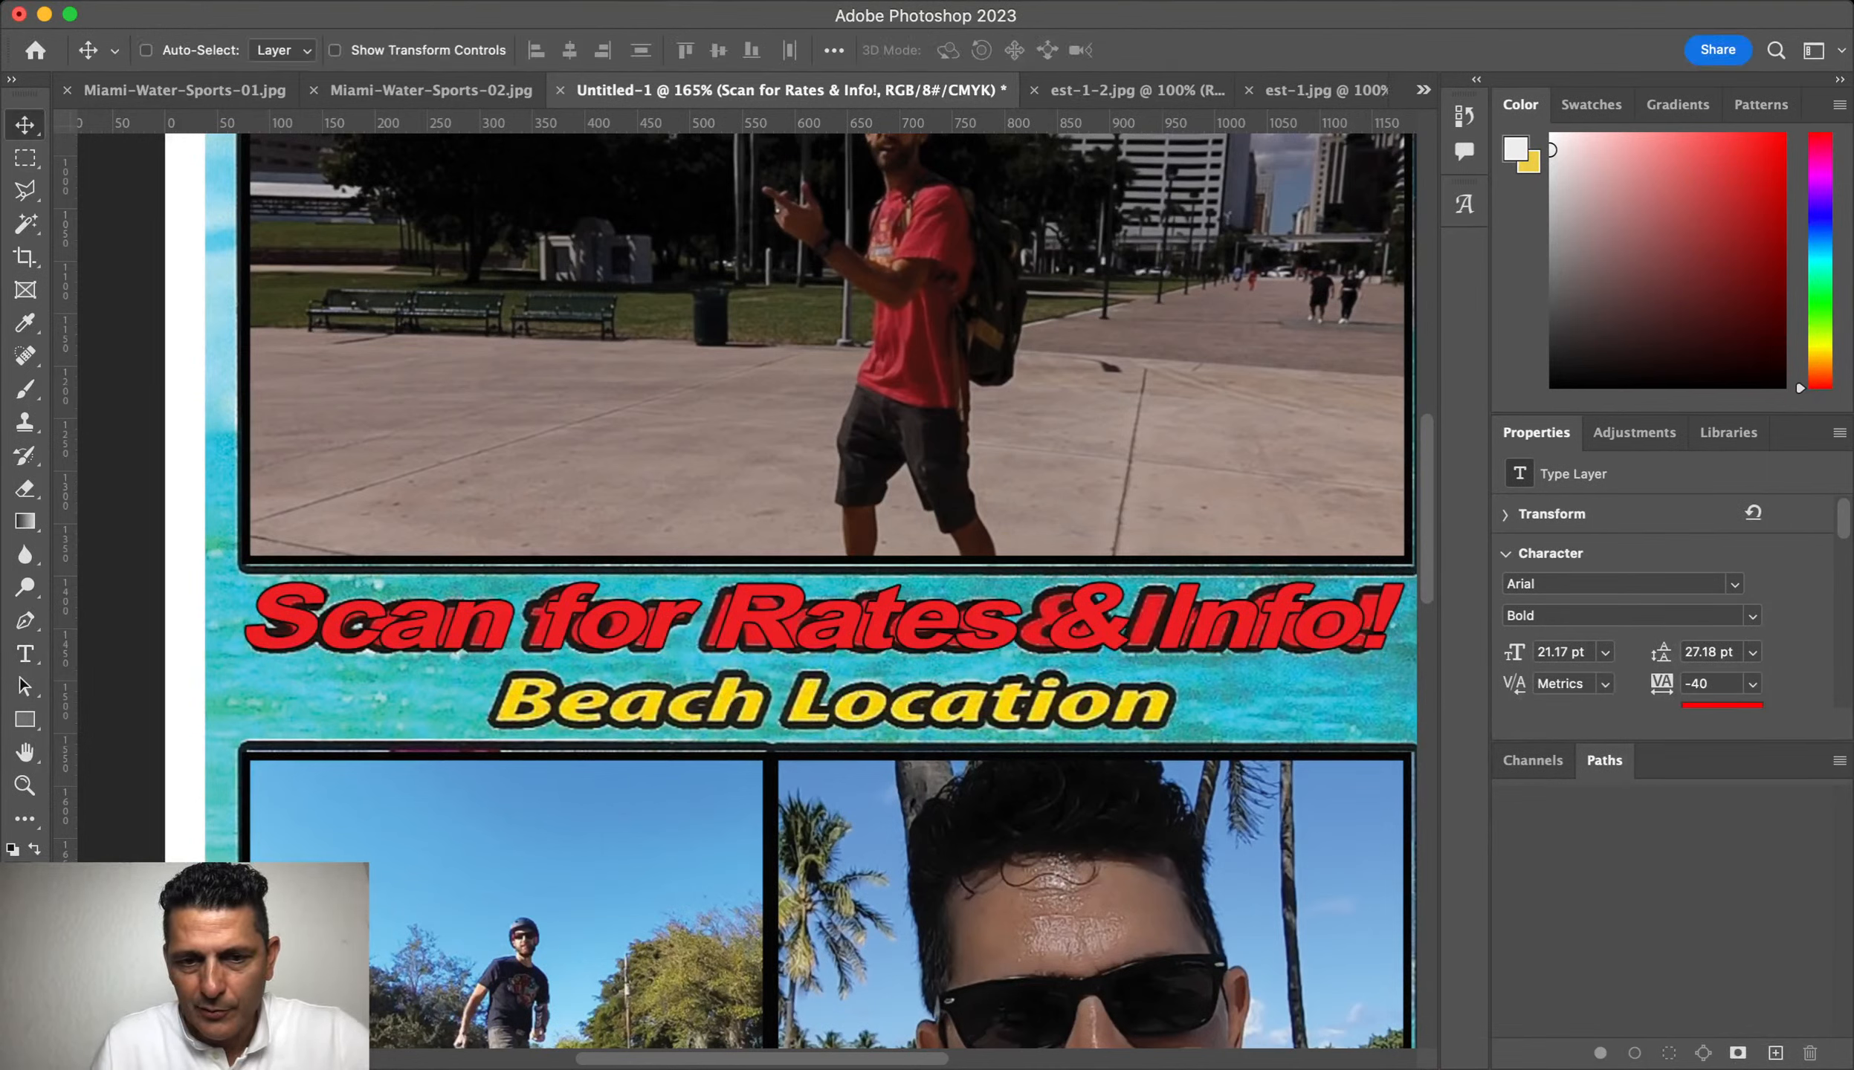
pyautogui.press('h')
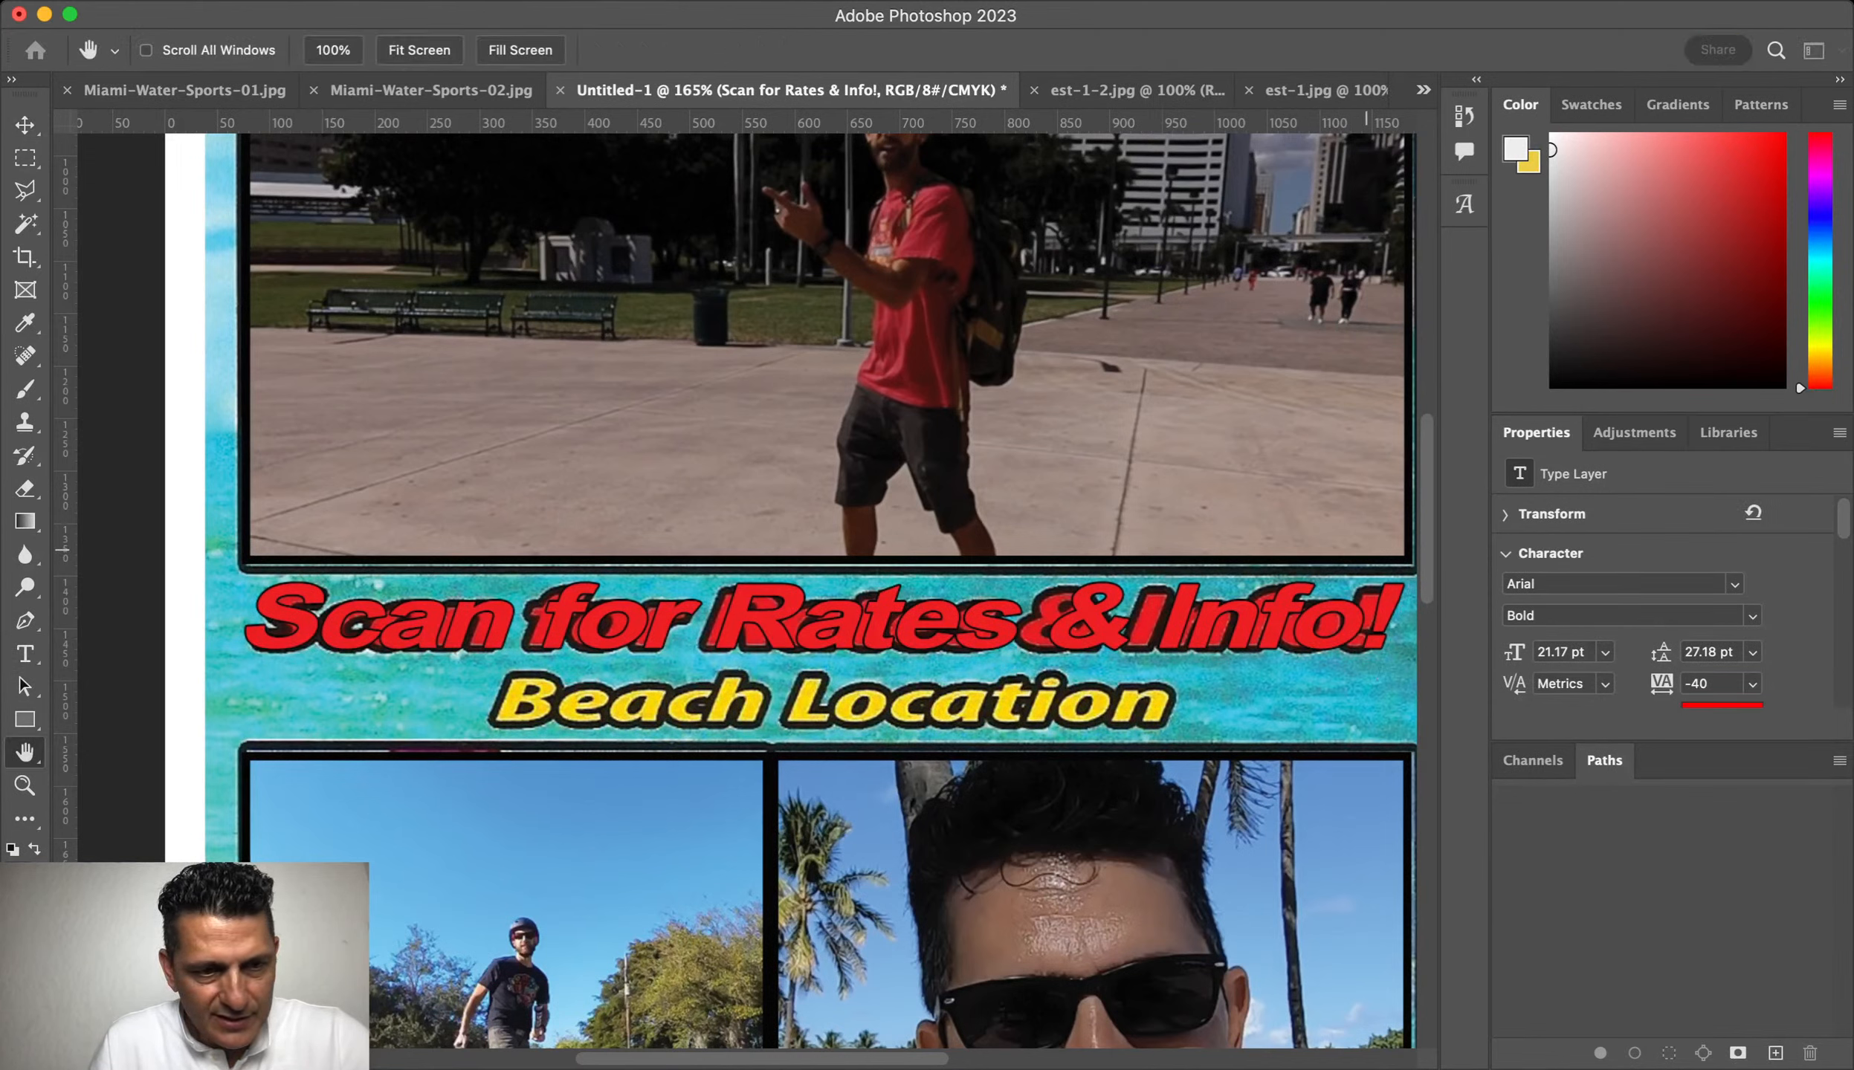
pyautogui.press('v')
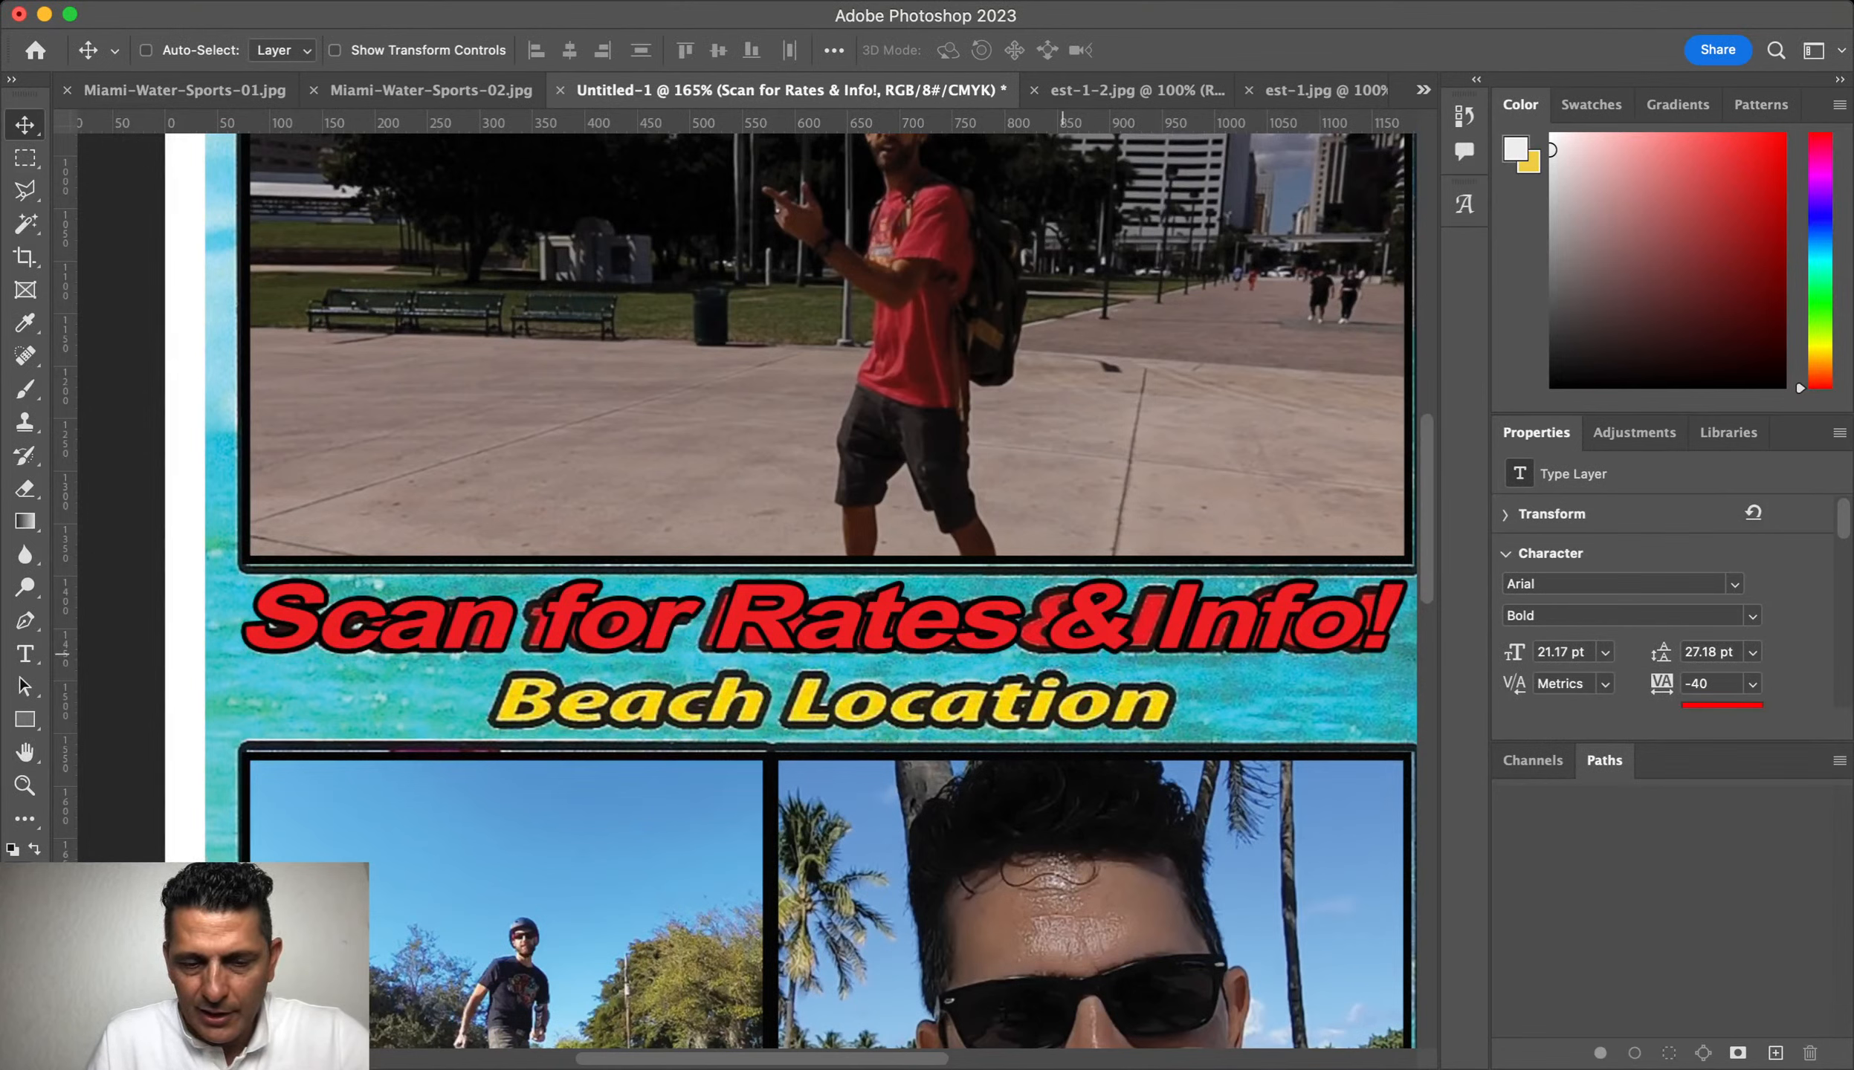
# Step: Duplicate the headline below it and retype the copy as 'Miami Beach Location'
pyautogui.hotkey('ctrl', 'j')
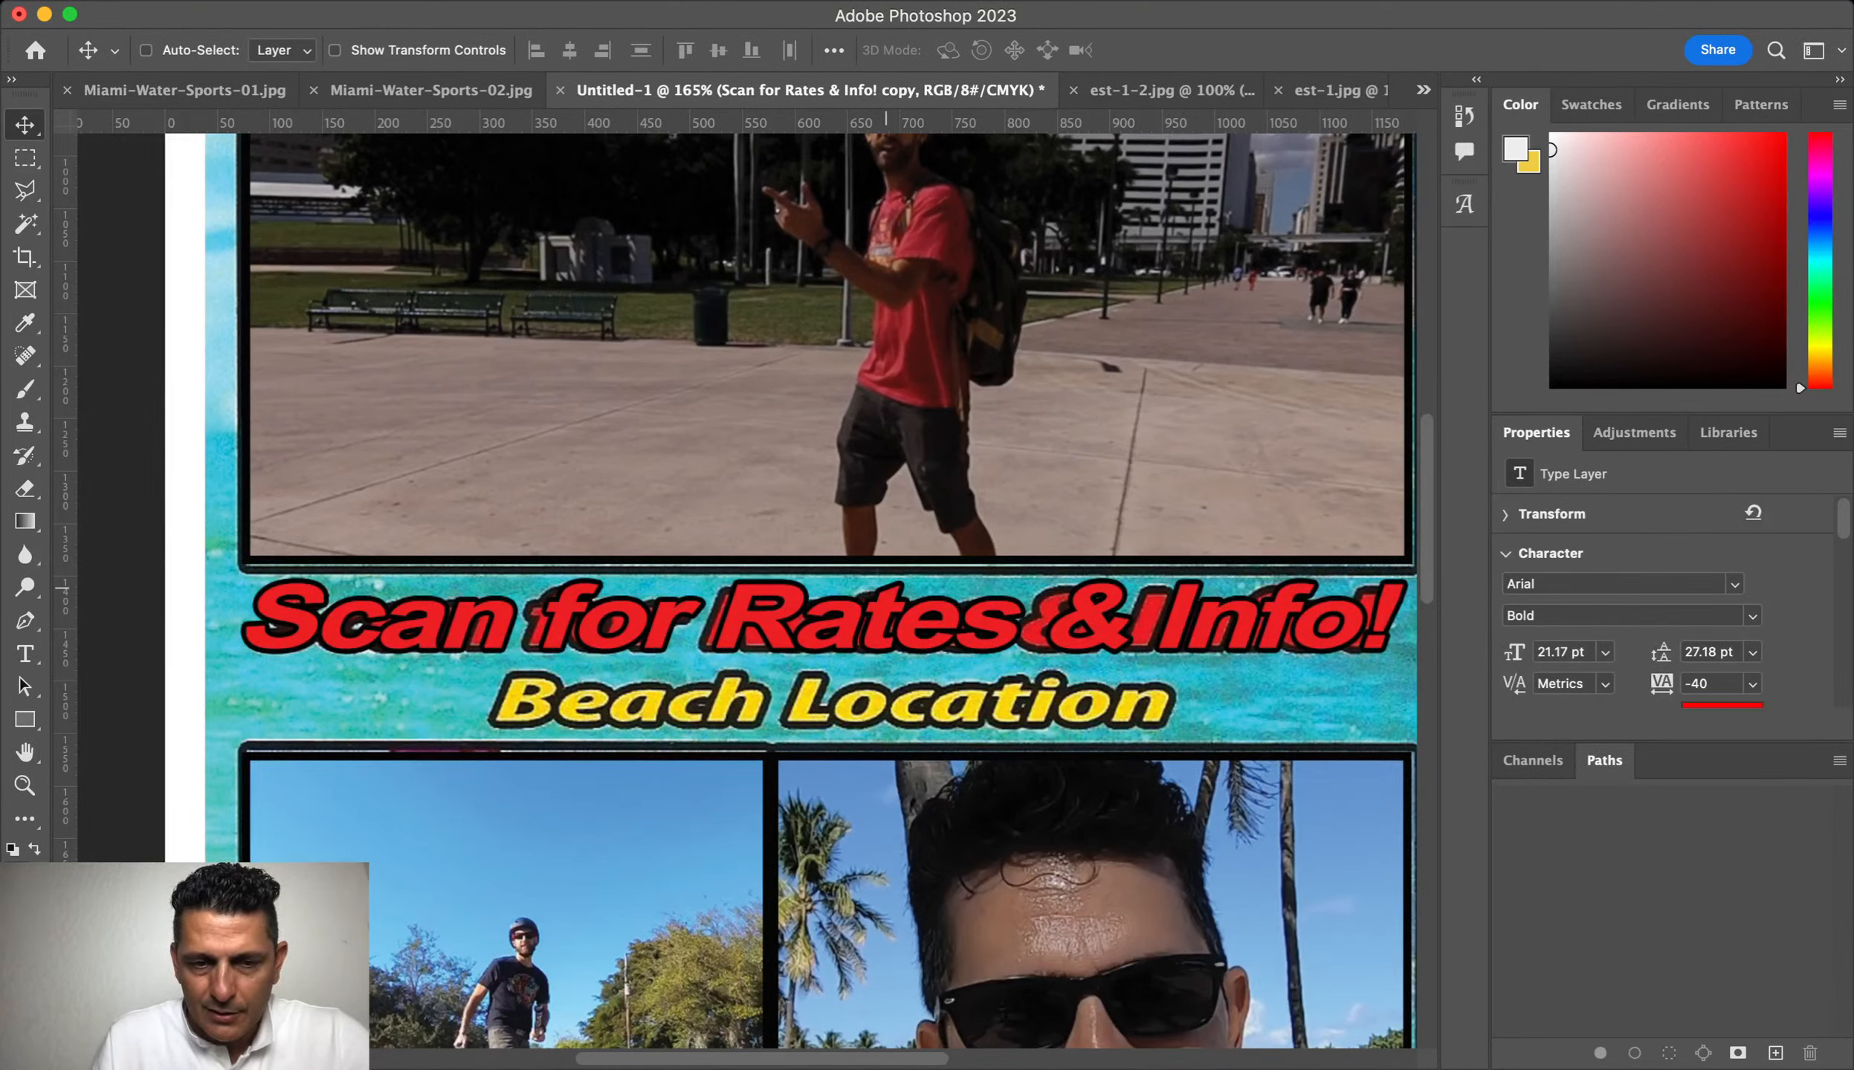
pyautogui.moveTo(886, 587); pyautogui.dragTo(837, 691)
pyautogui.doubleClick(837, 691)
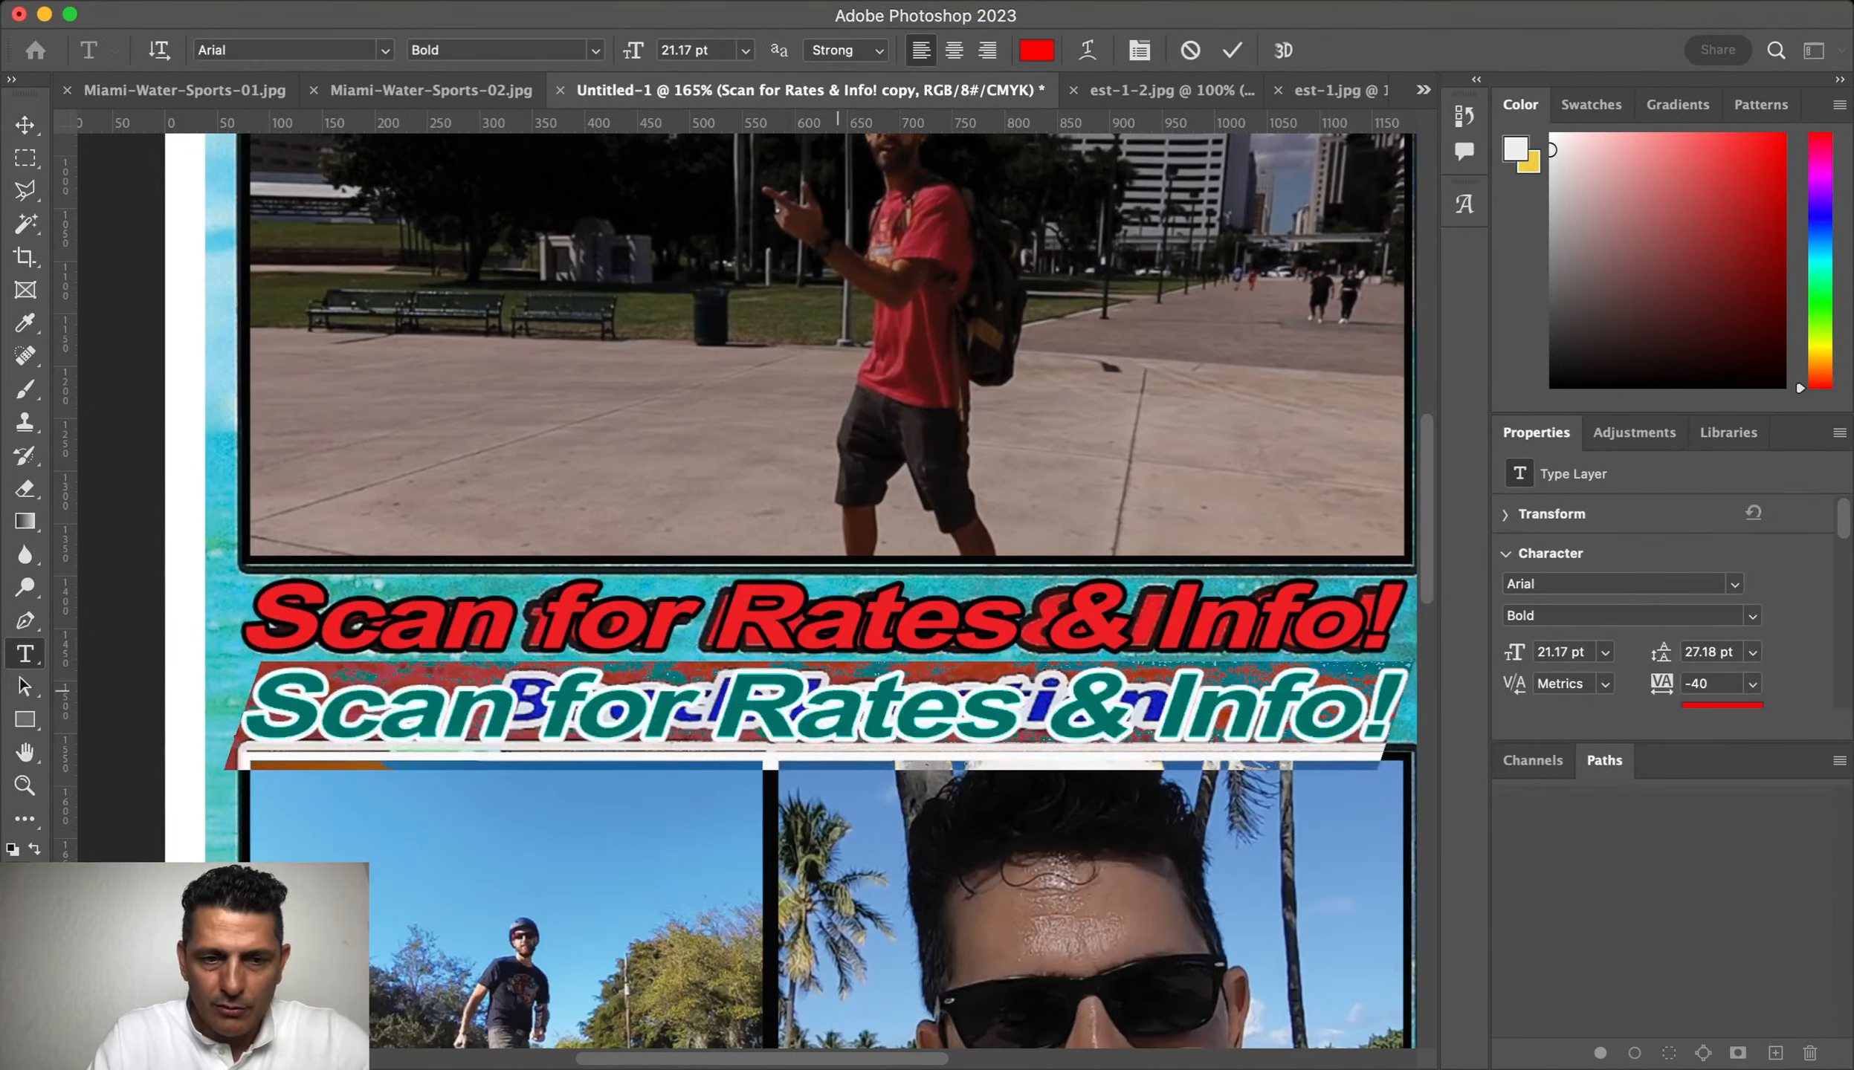
pyautogui.write('B')
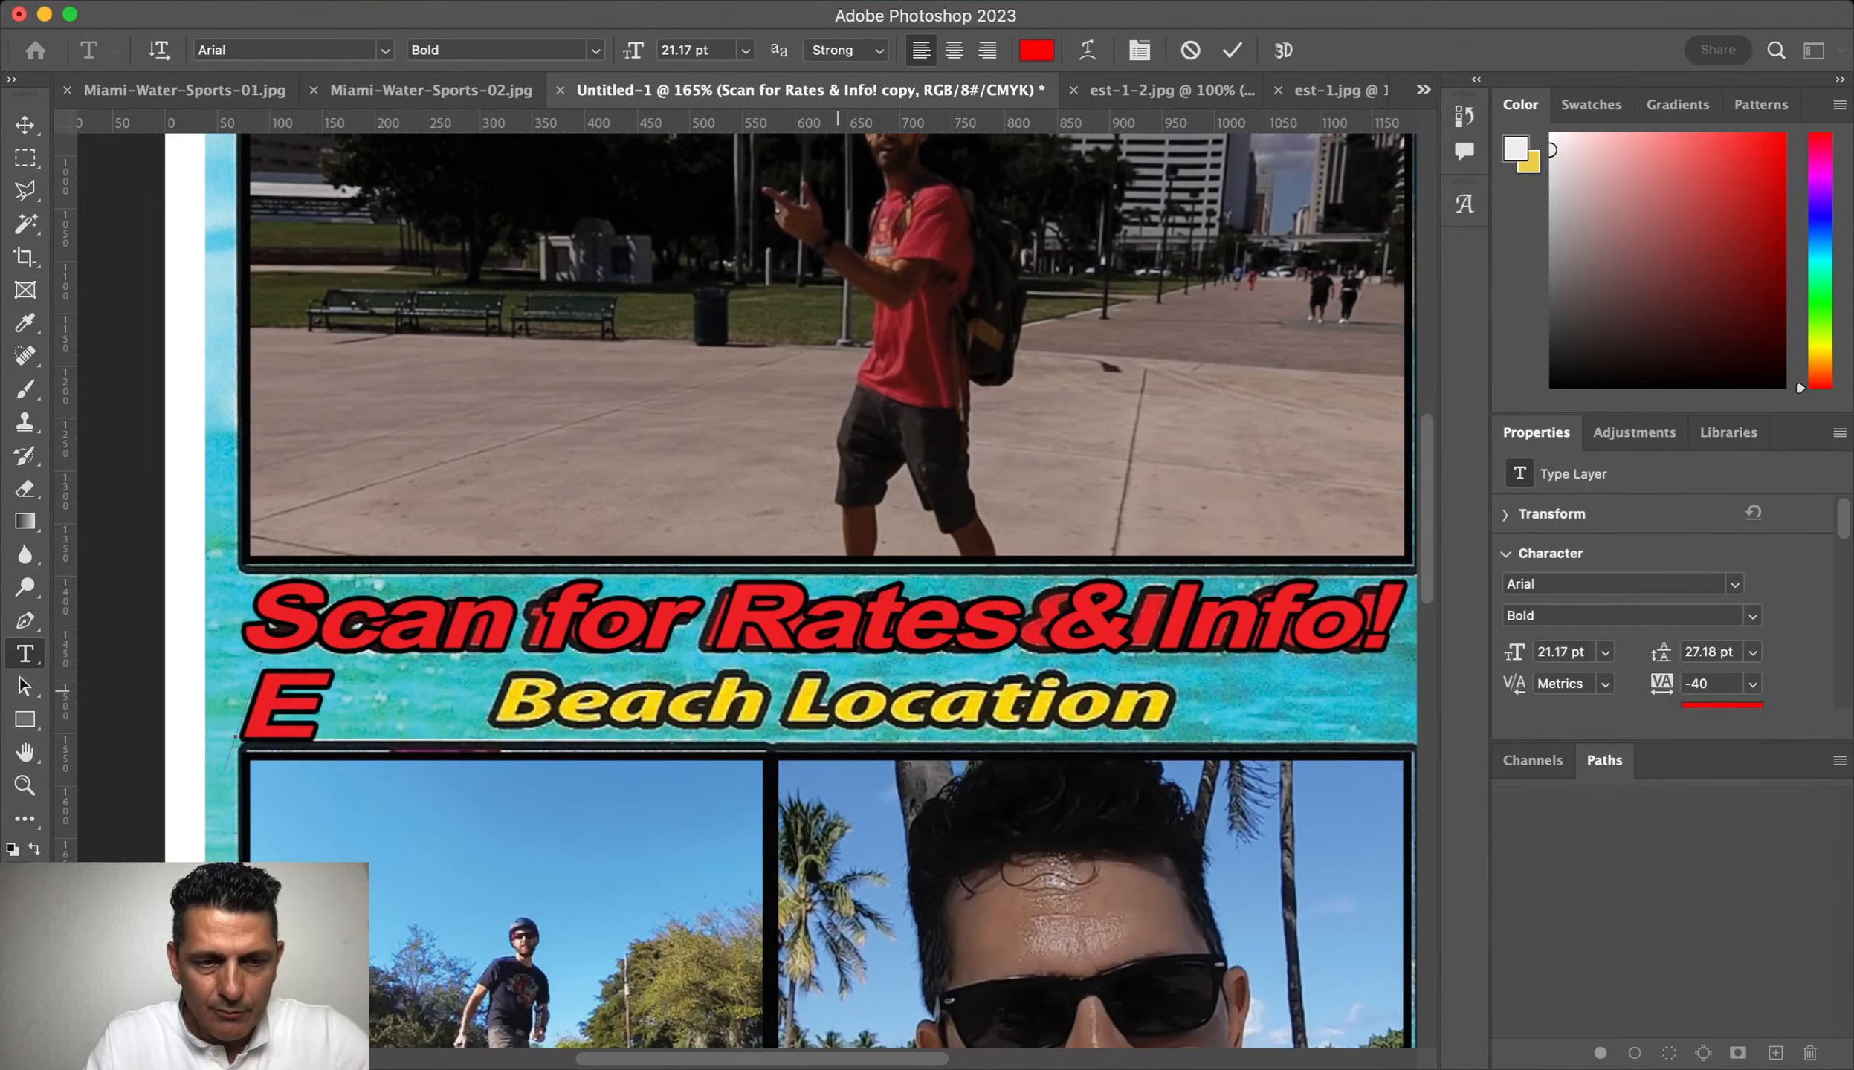
pyautogui.write('each Location')
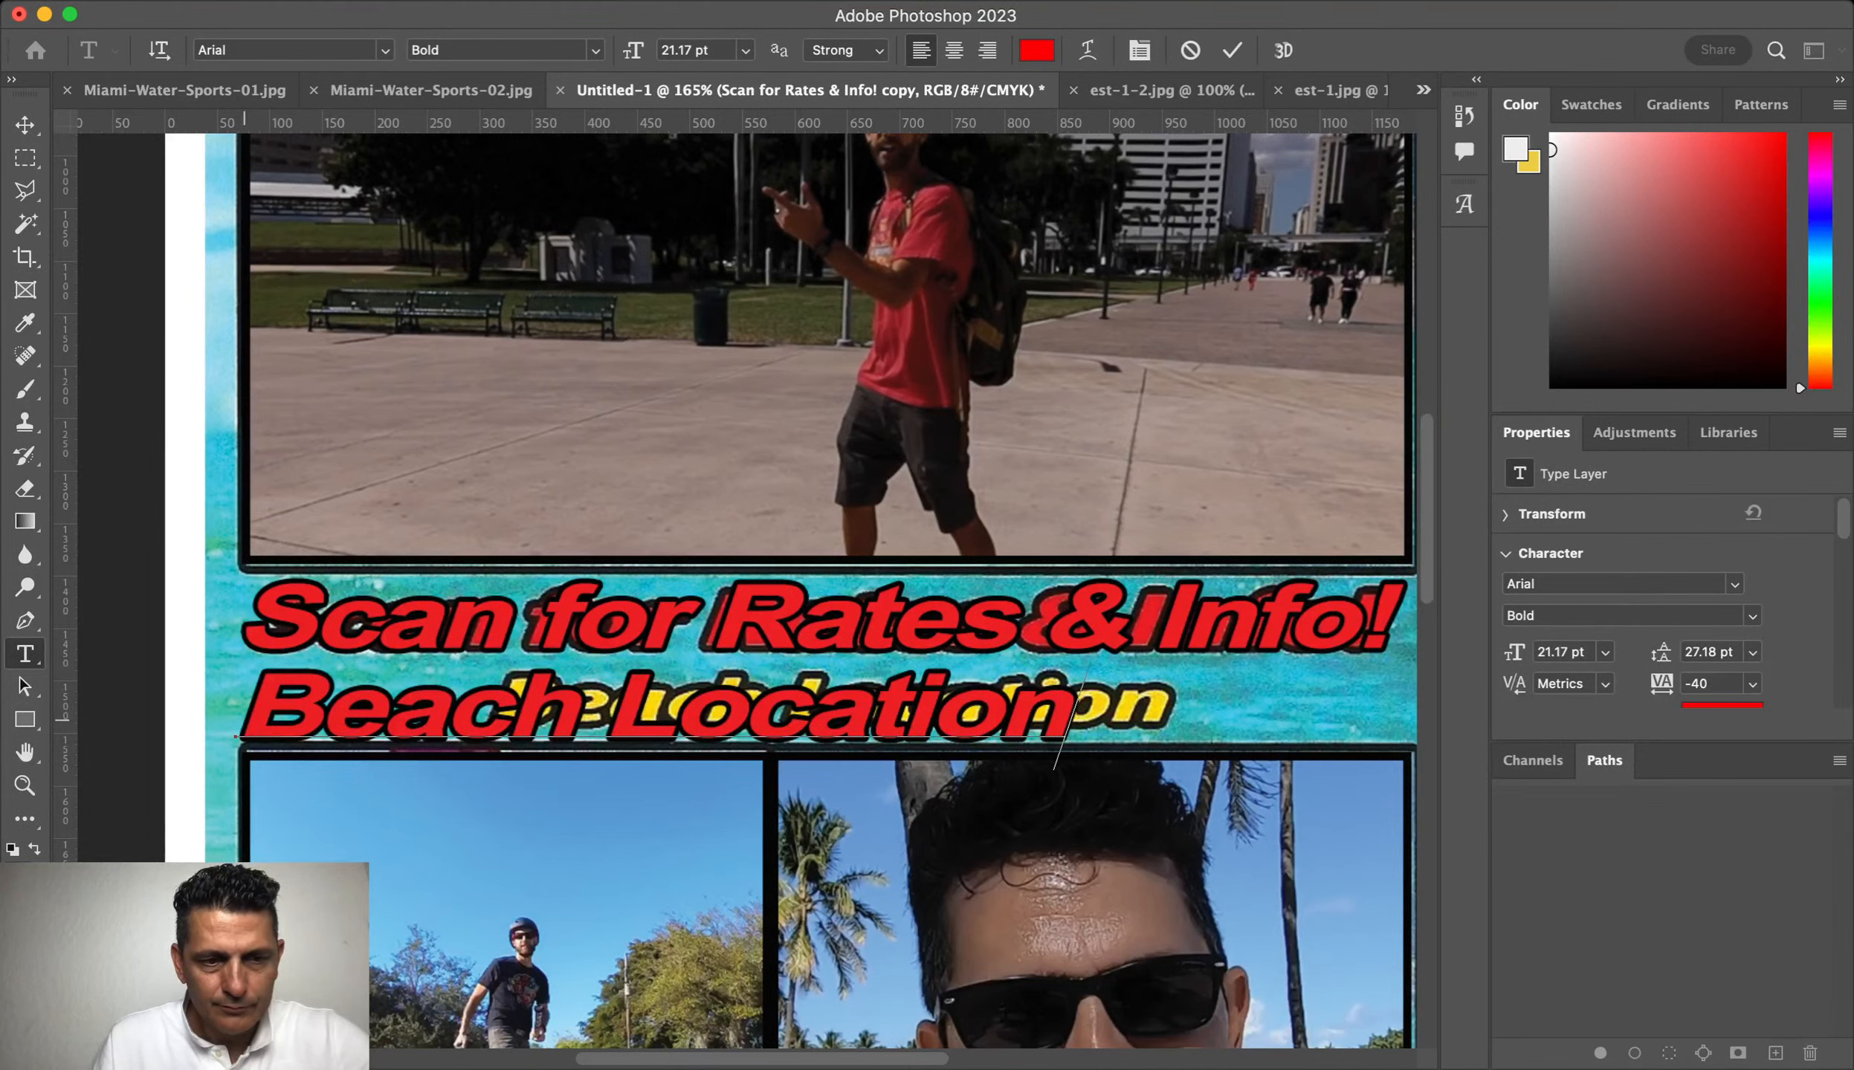
pyautogui.write('Miami')
pyautogui.click(739, 702)
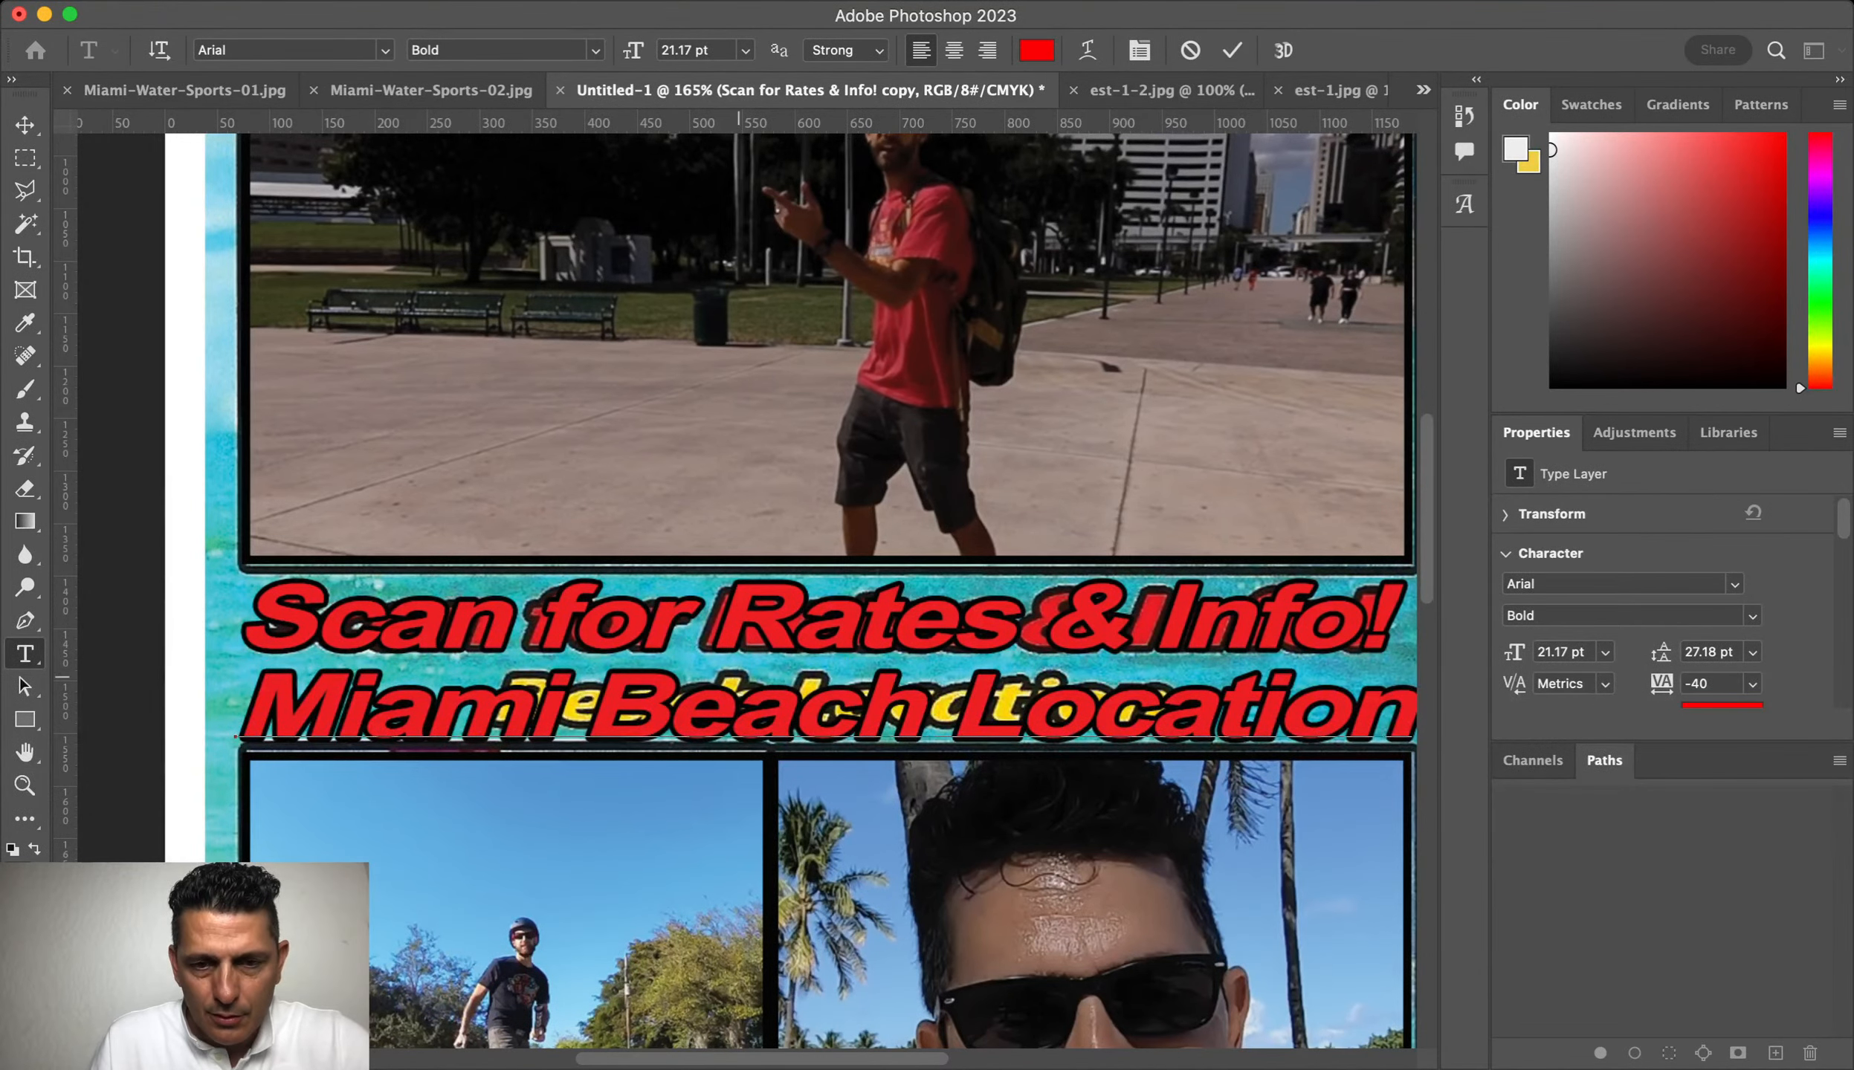
# Step: Color the 'Miami Beach Location' line yellow, scale it to 55%, and nudge it up
pyautogui.click(1011, 700)
pyautogui.press('Return')
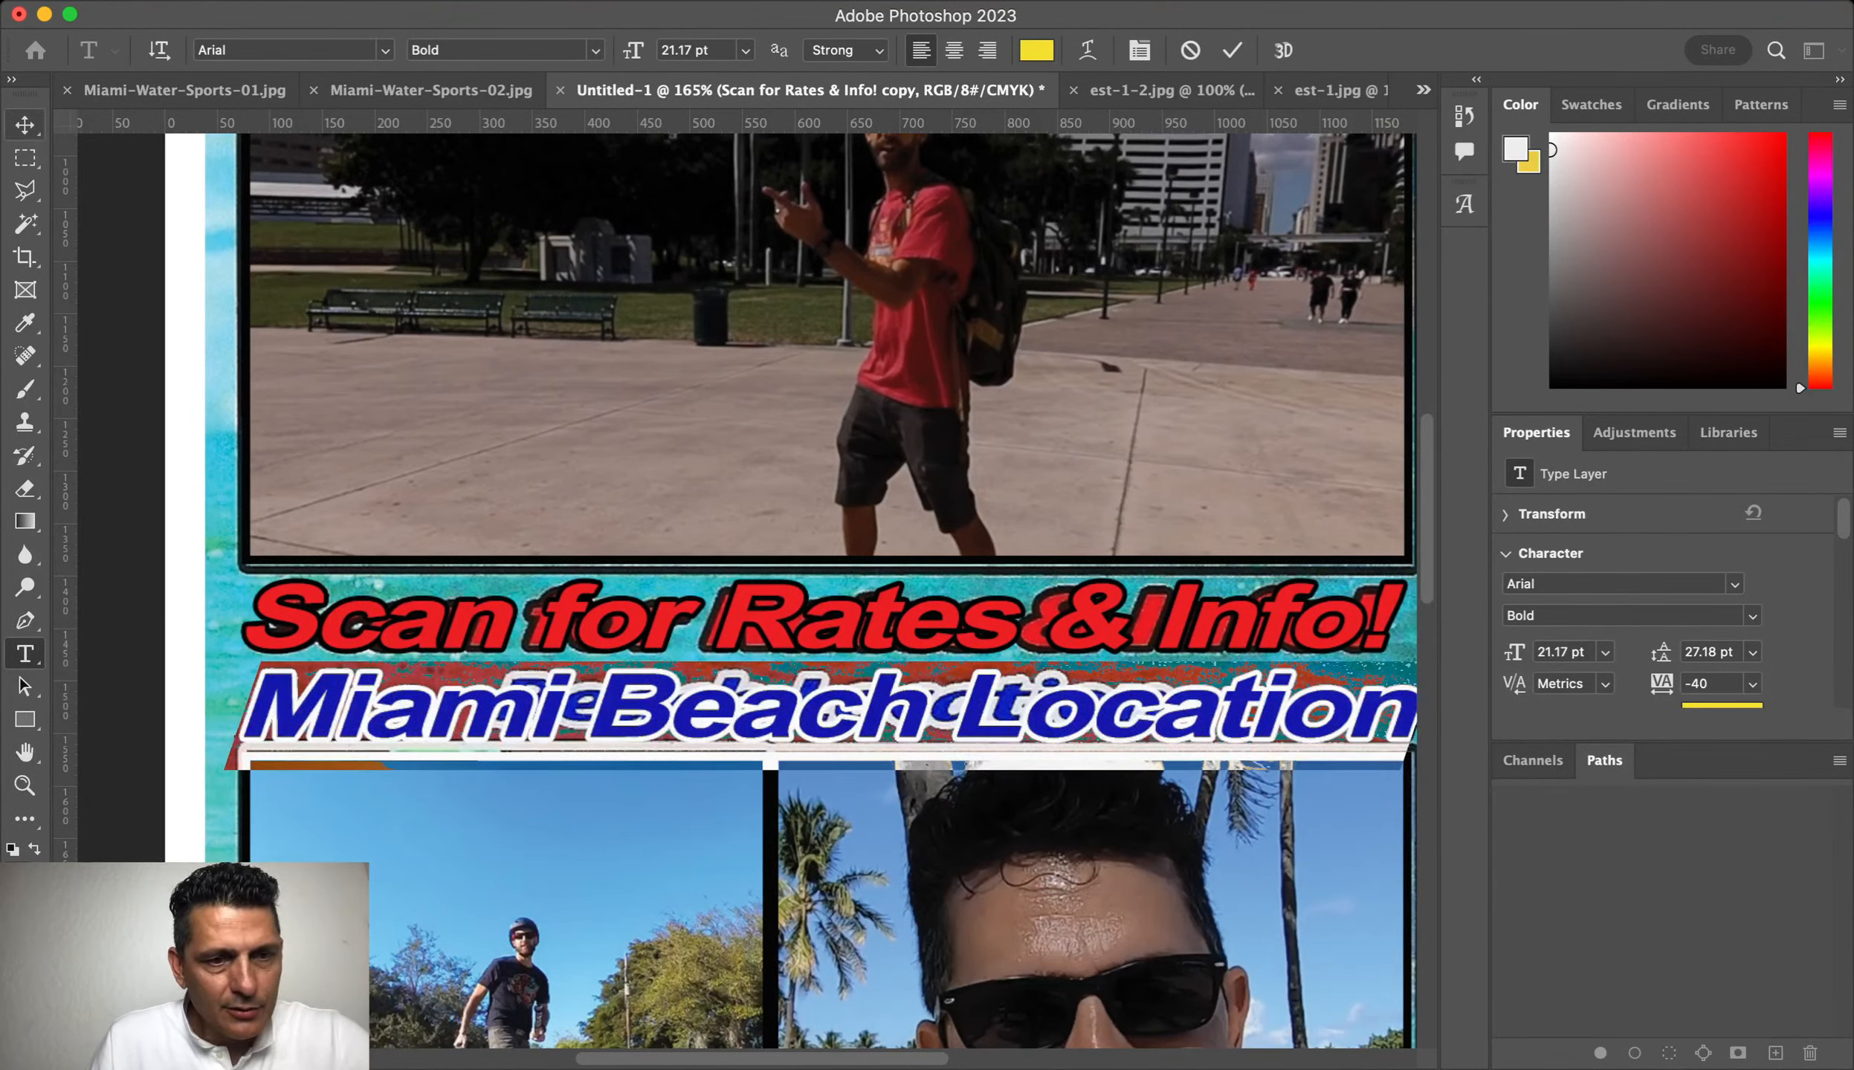
pyautogui.press('super+Return')
pyautogui.press('super+t')
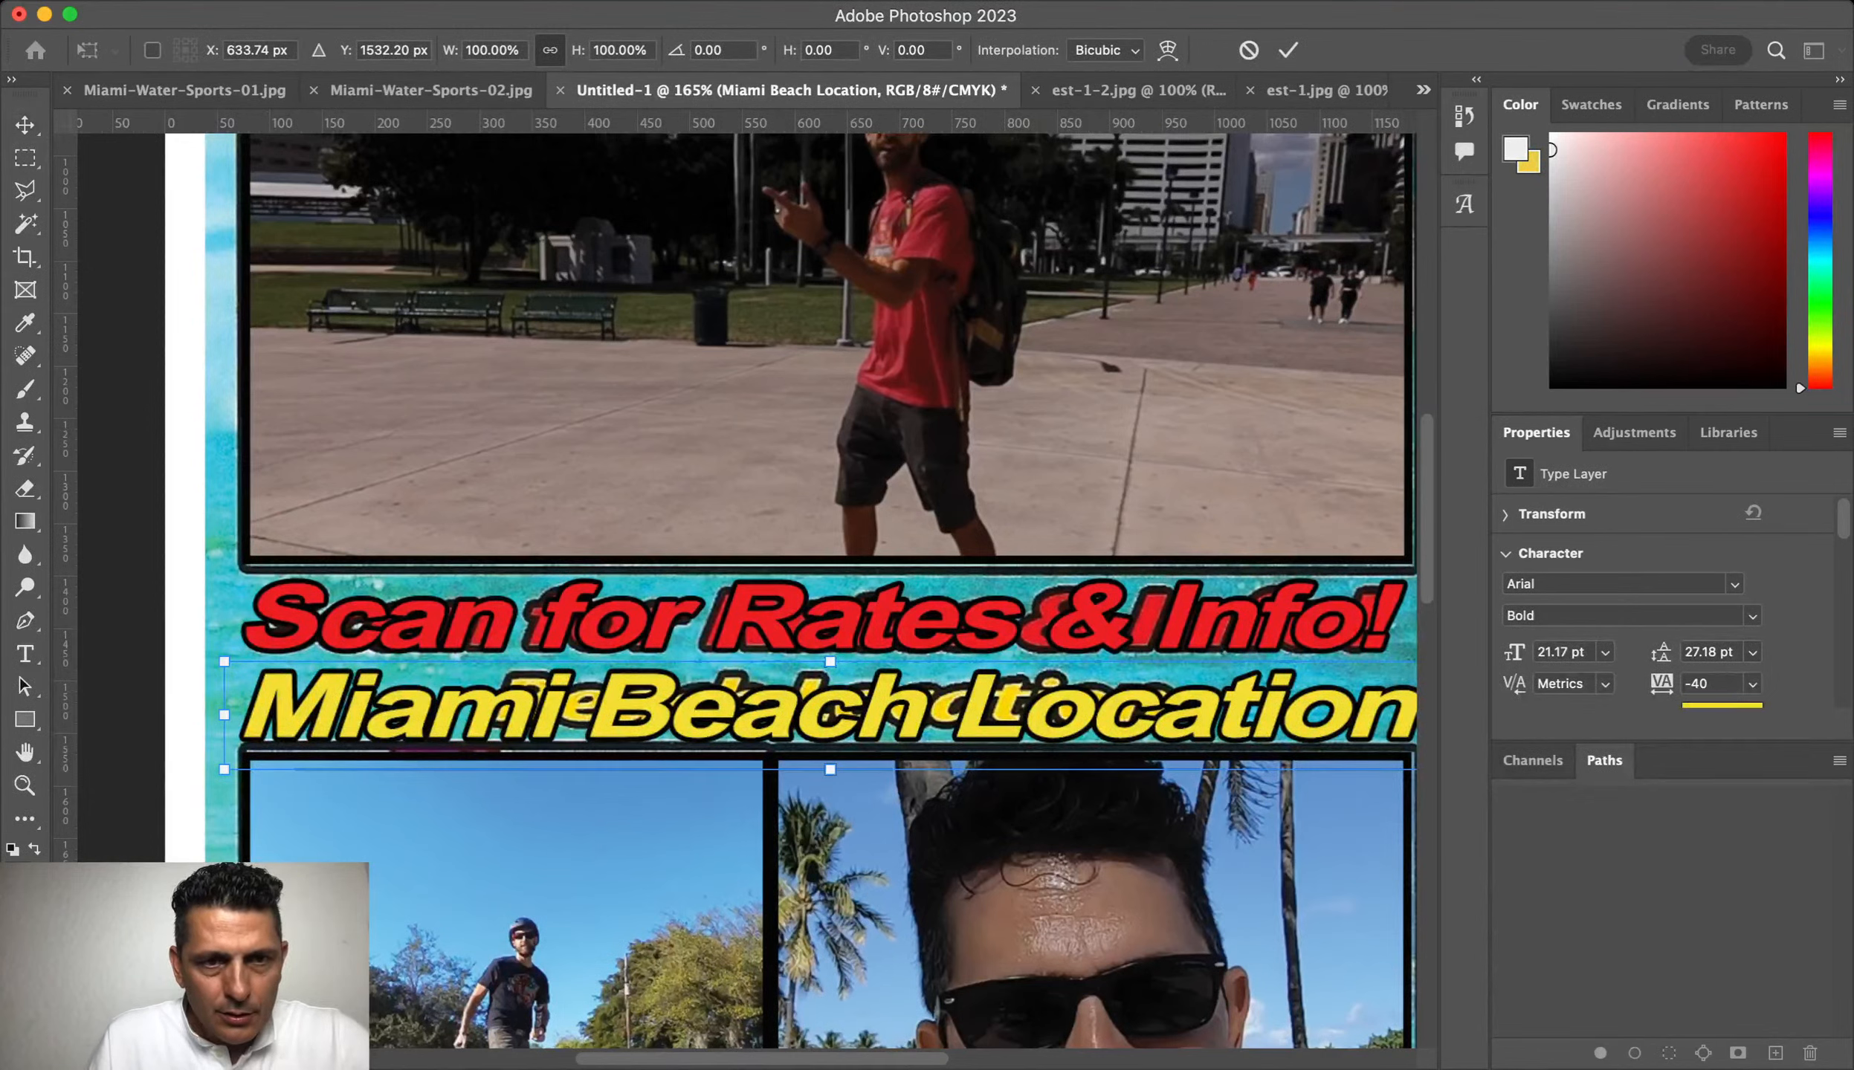
pyautogui.write('55')
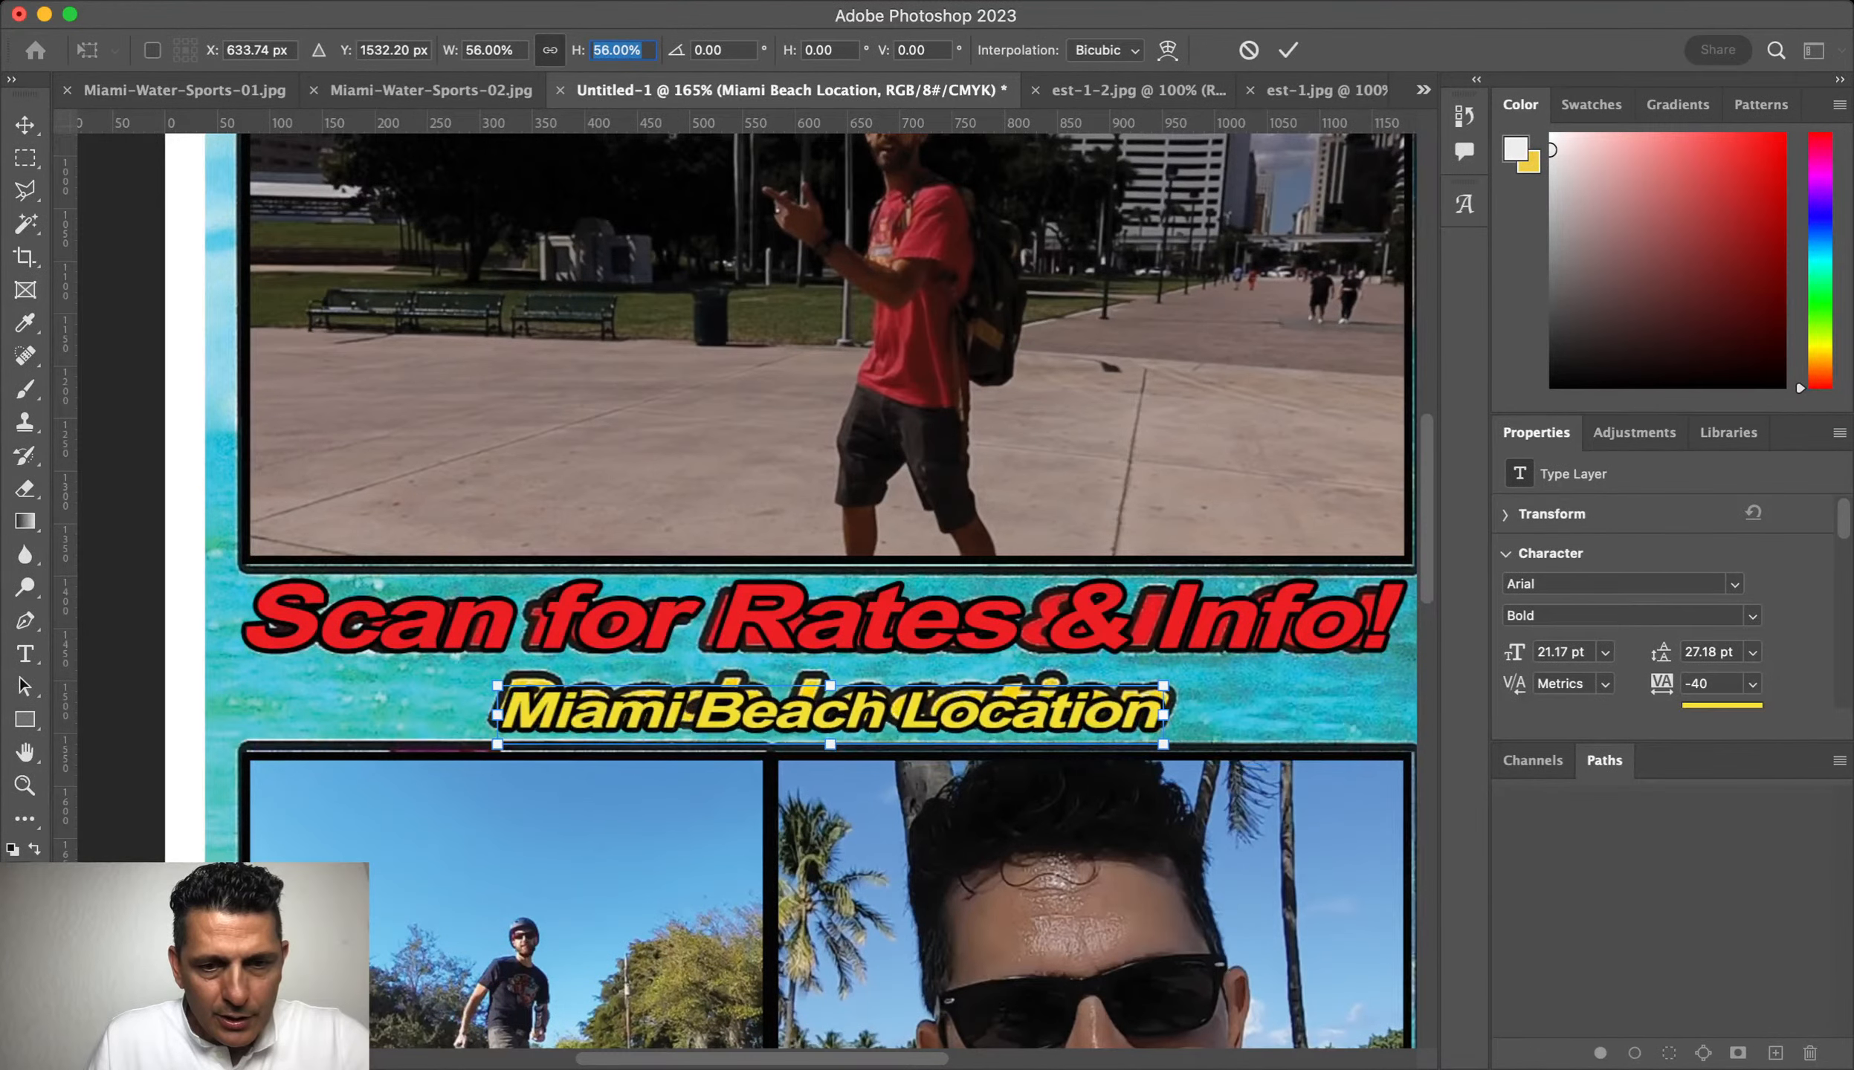
pyautogui.press('Return')
pyautogui.press('Return')
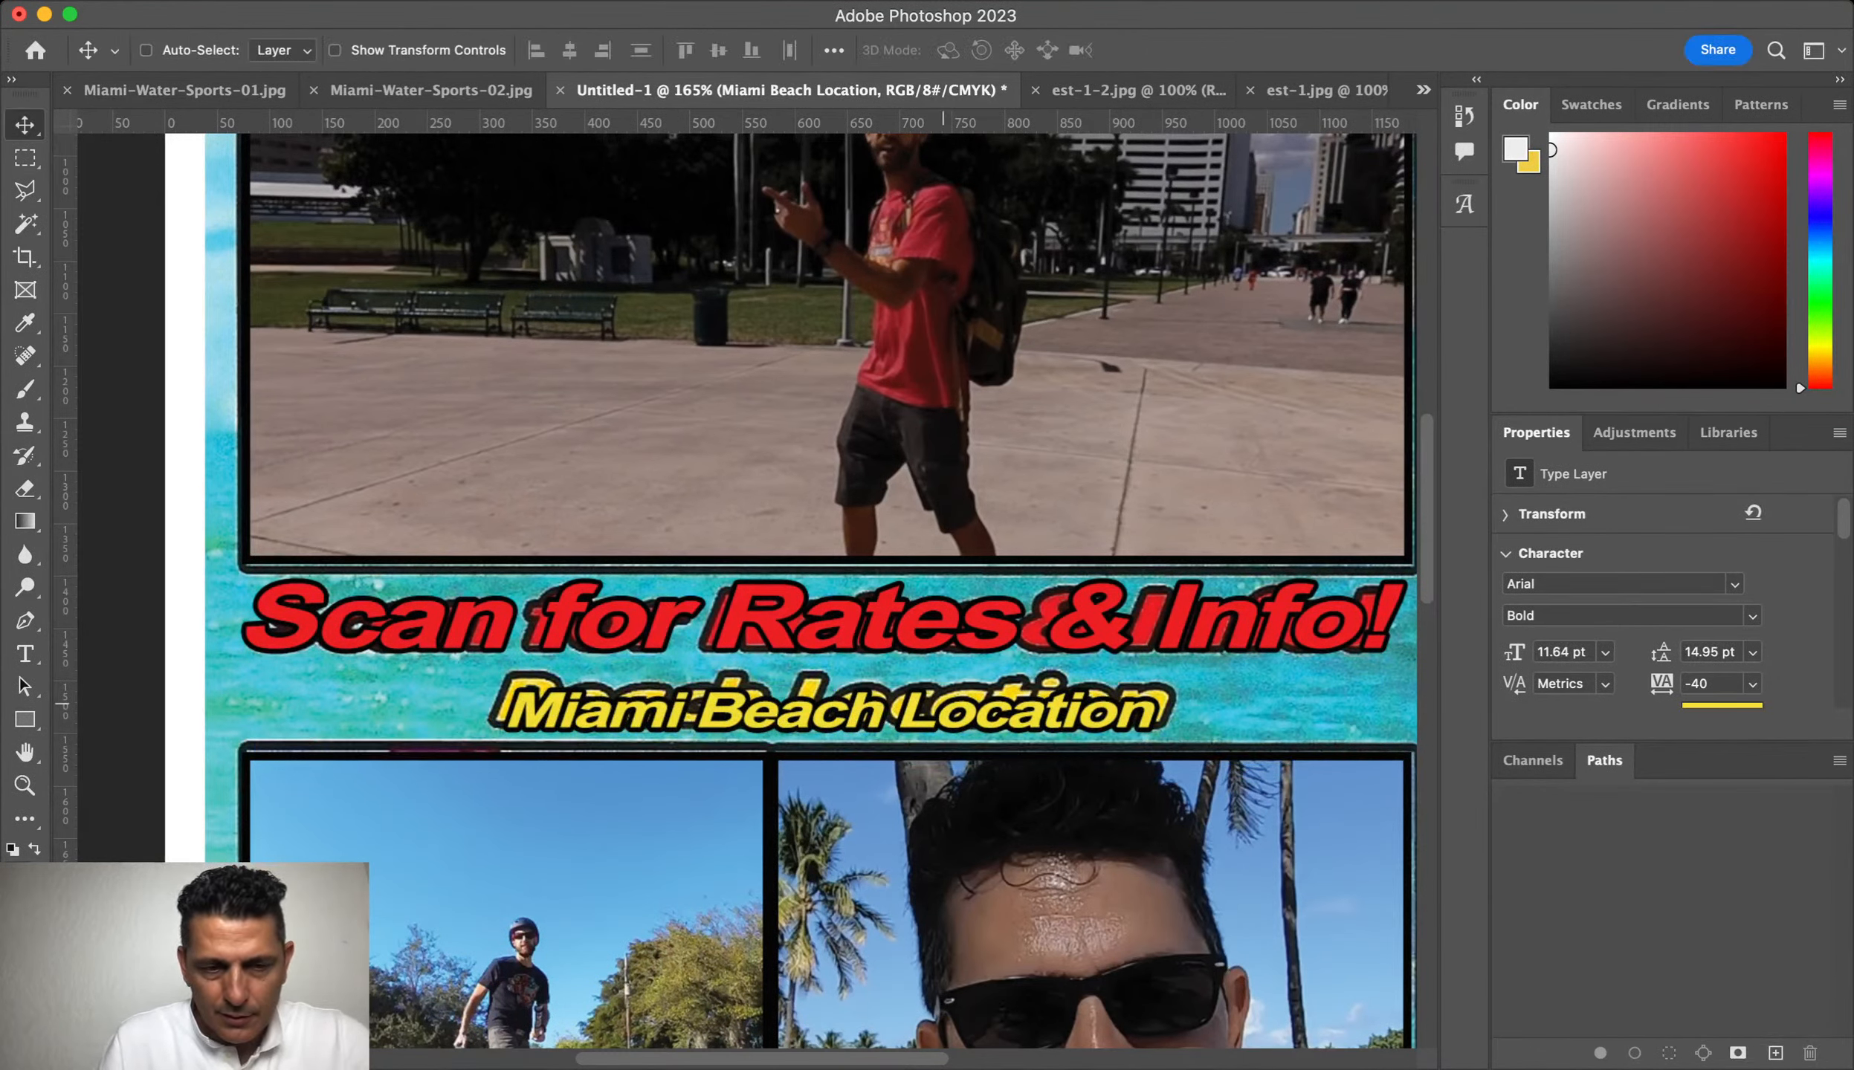
pyautogui.press('Up')
pyautogui.press('Up')
pyautogui.press('Up')
pyautogui.press('Up')
pyautogui.press('Up')
pyautogui.press('Up')
pyautogui.press('Up')
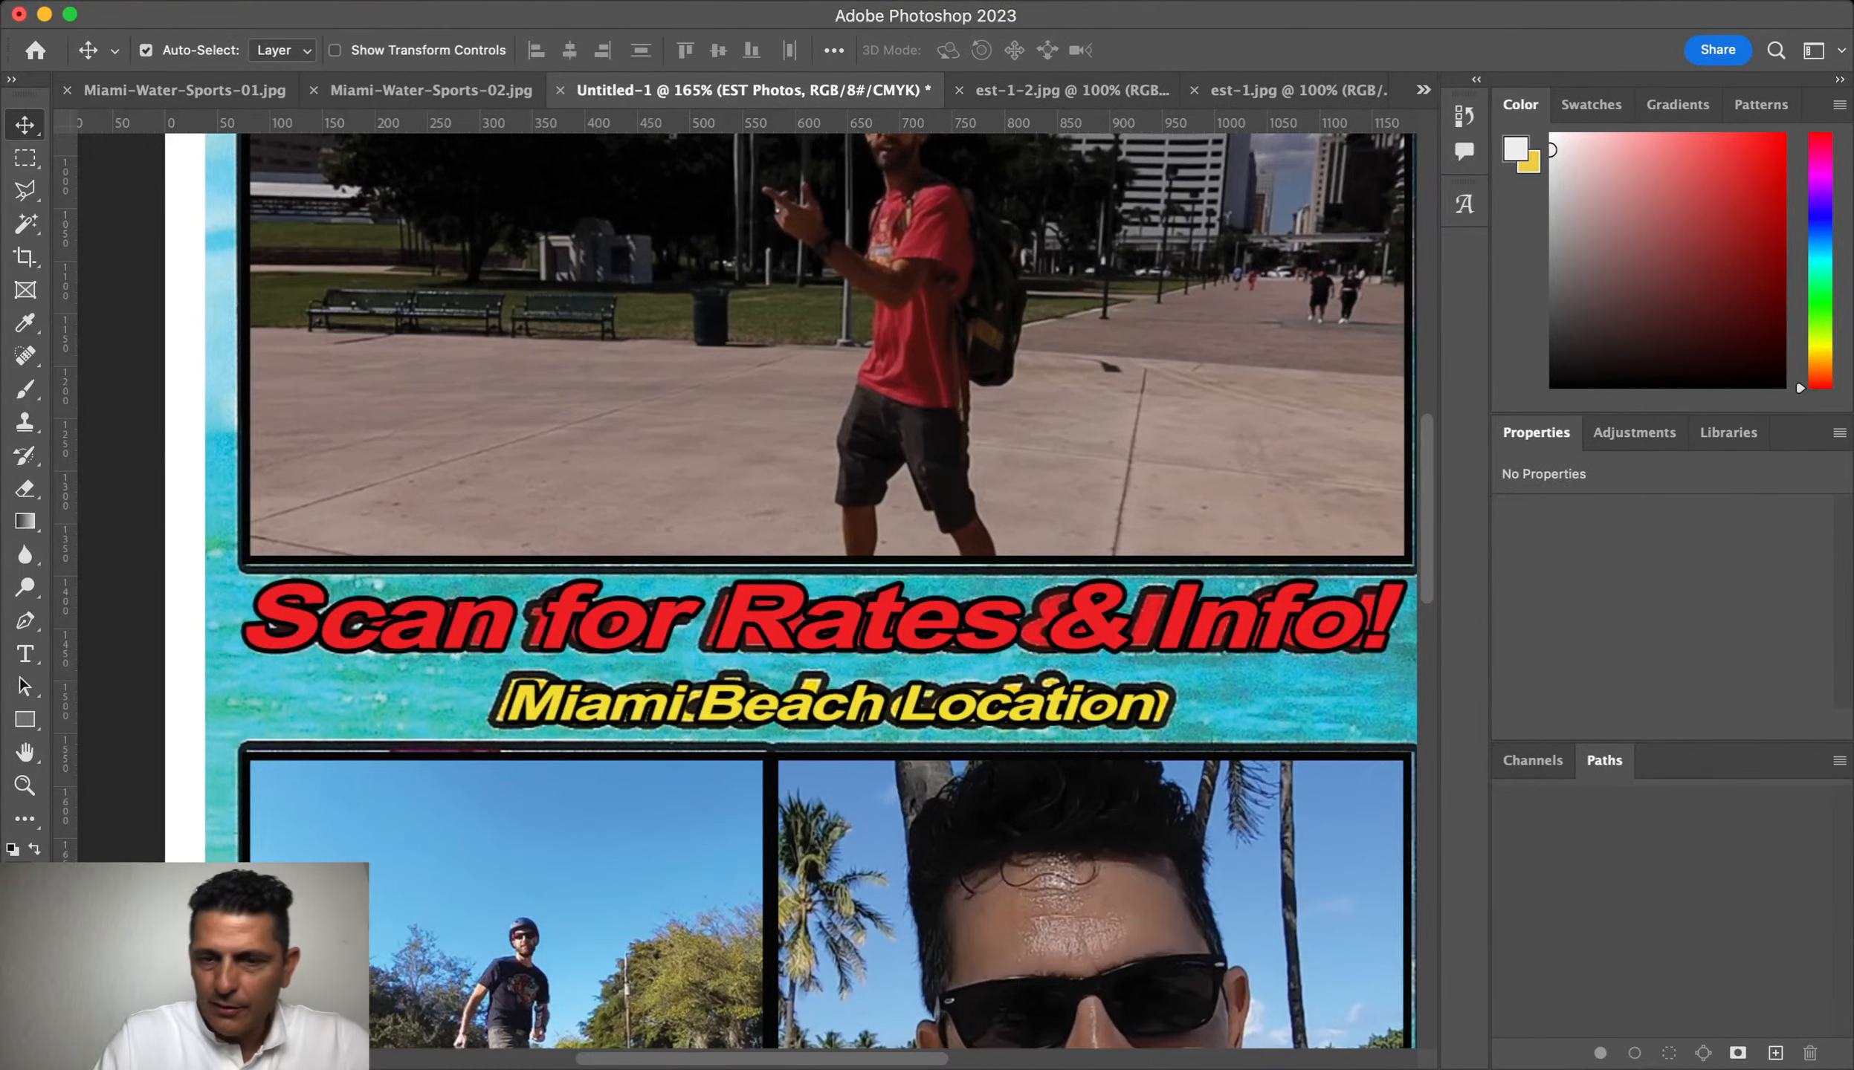
# Step: Fit the whole flyer on screen with Cmd+0 to review the layout
pyautogui.press('super+0')
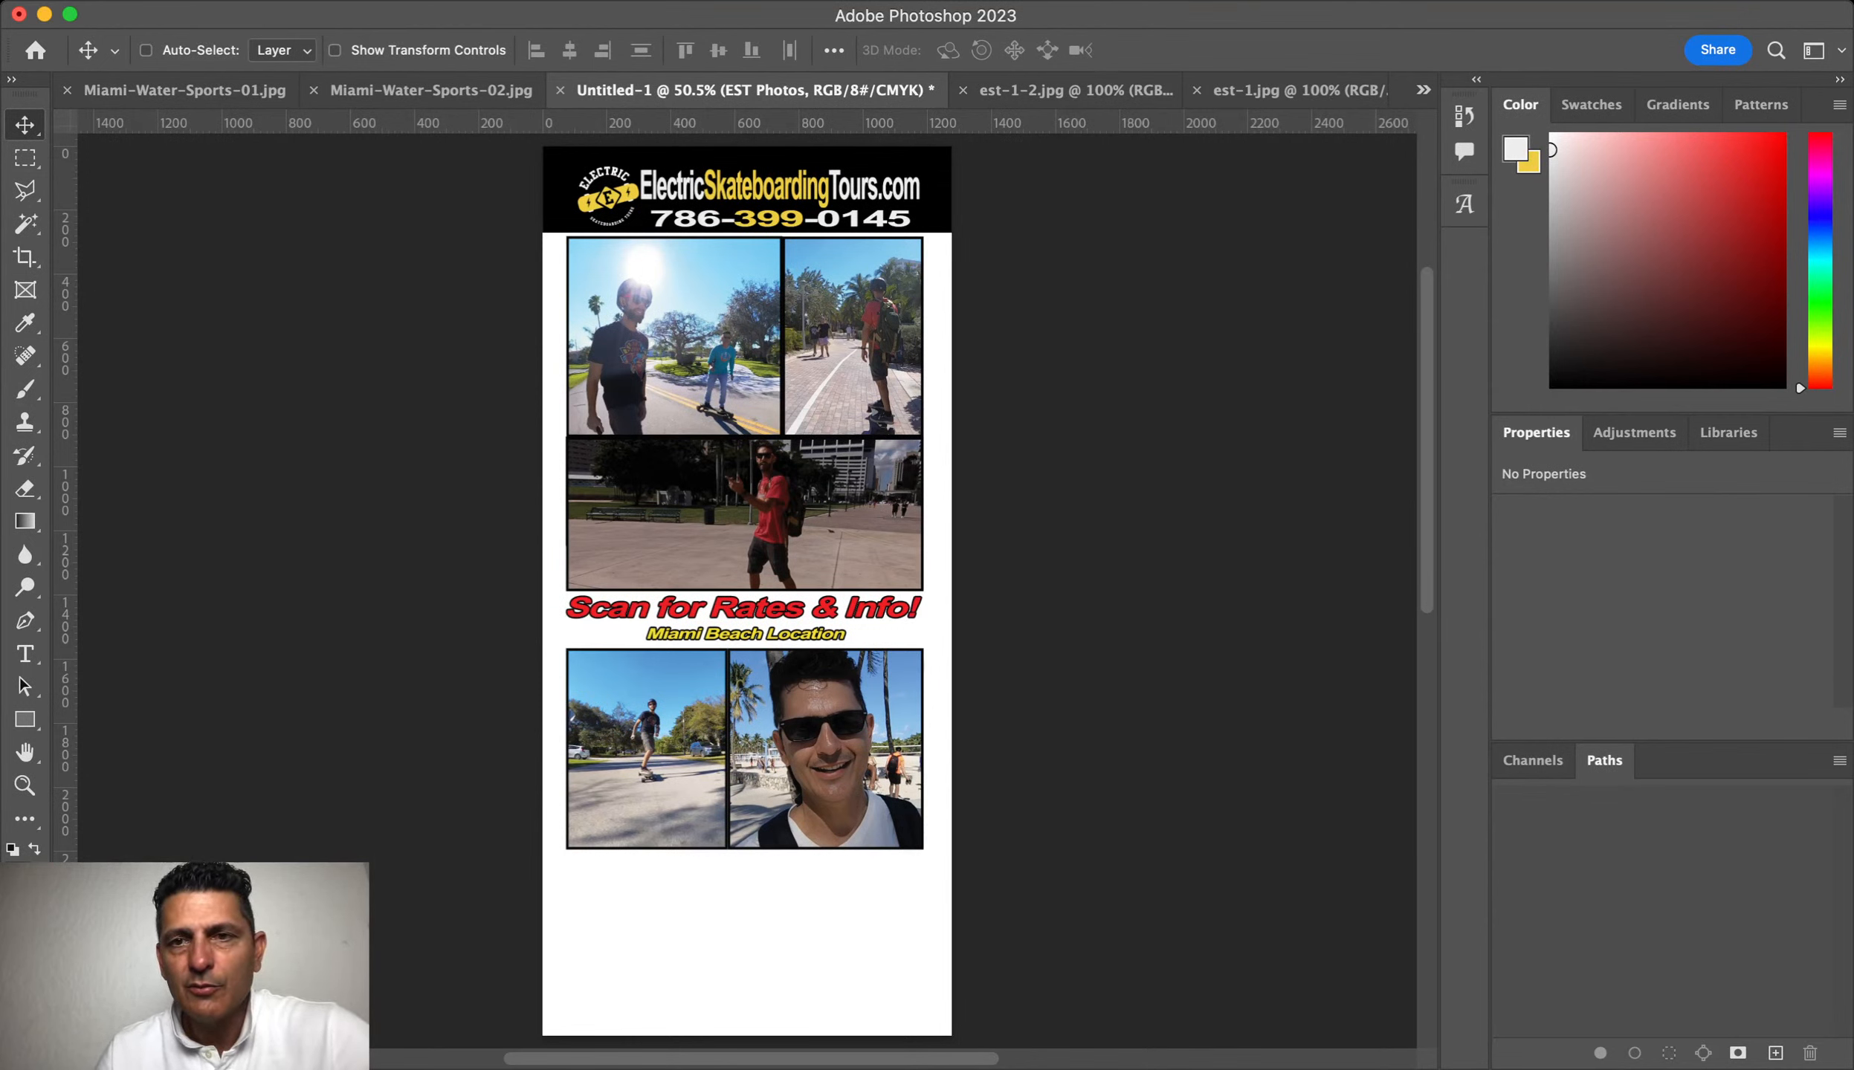
pyautogui.press('super+Tab')
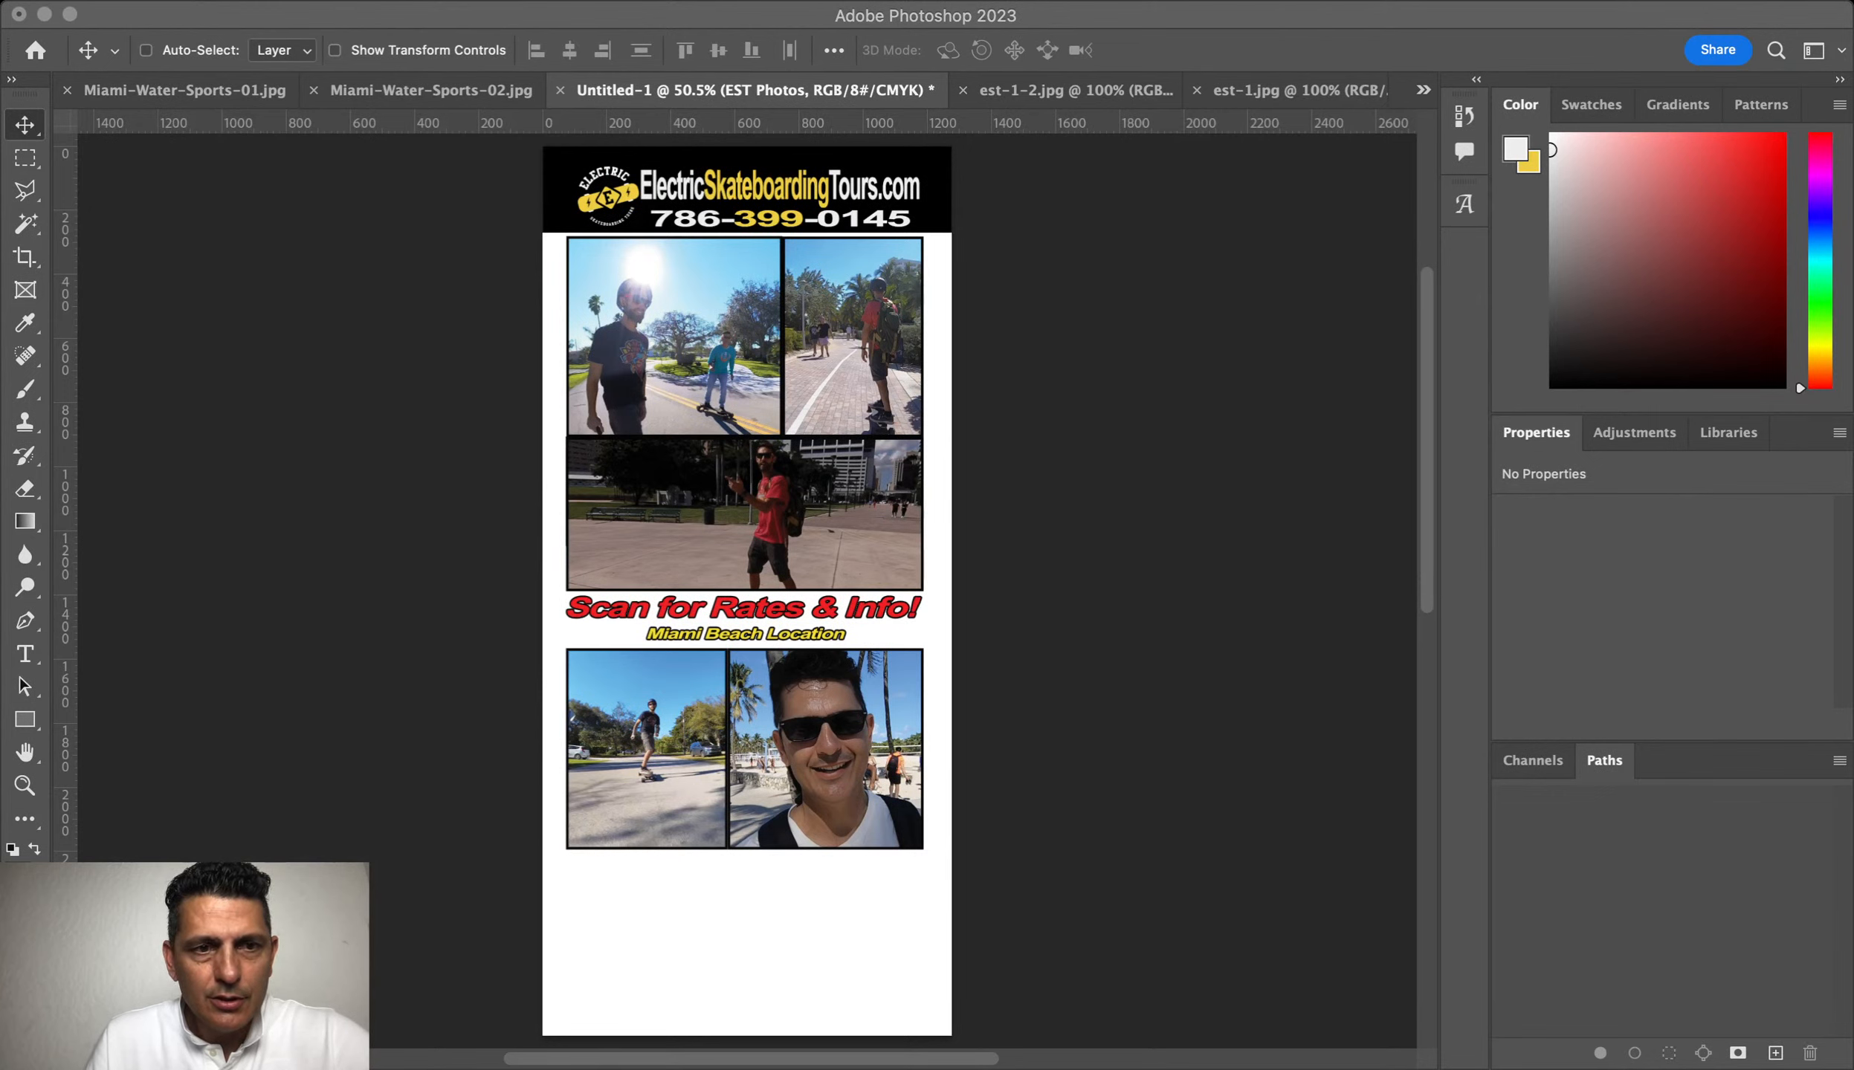
# Step: Drag the t-shirt image into the flyer and scale it to fill the bottom-left panel over the kayak photo
pyautogui.click(485, 441)
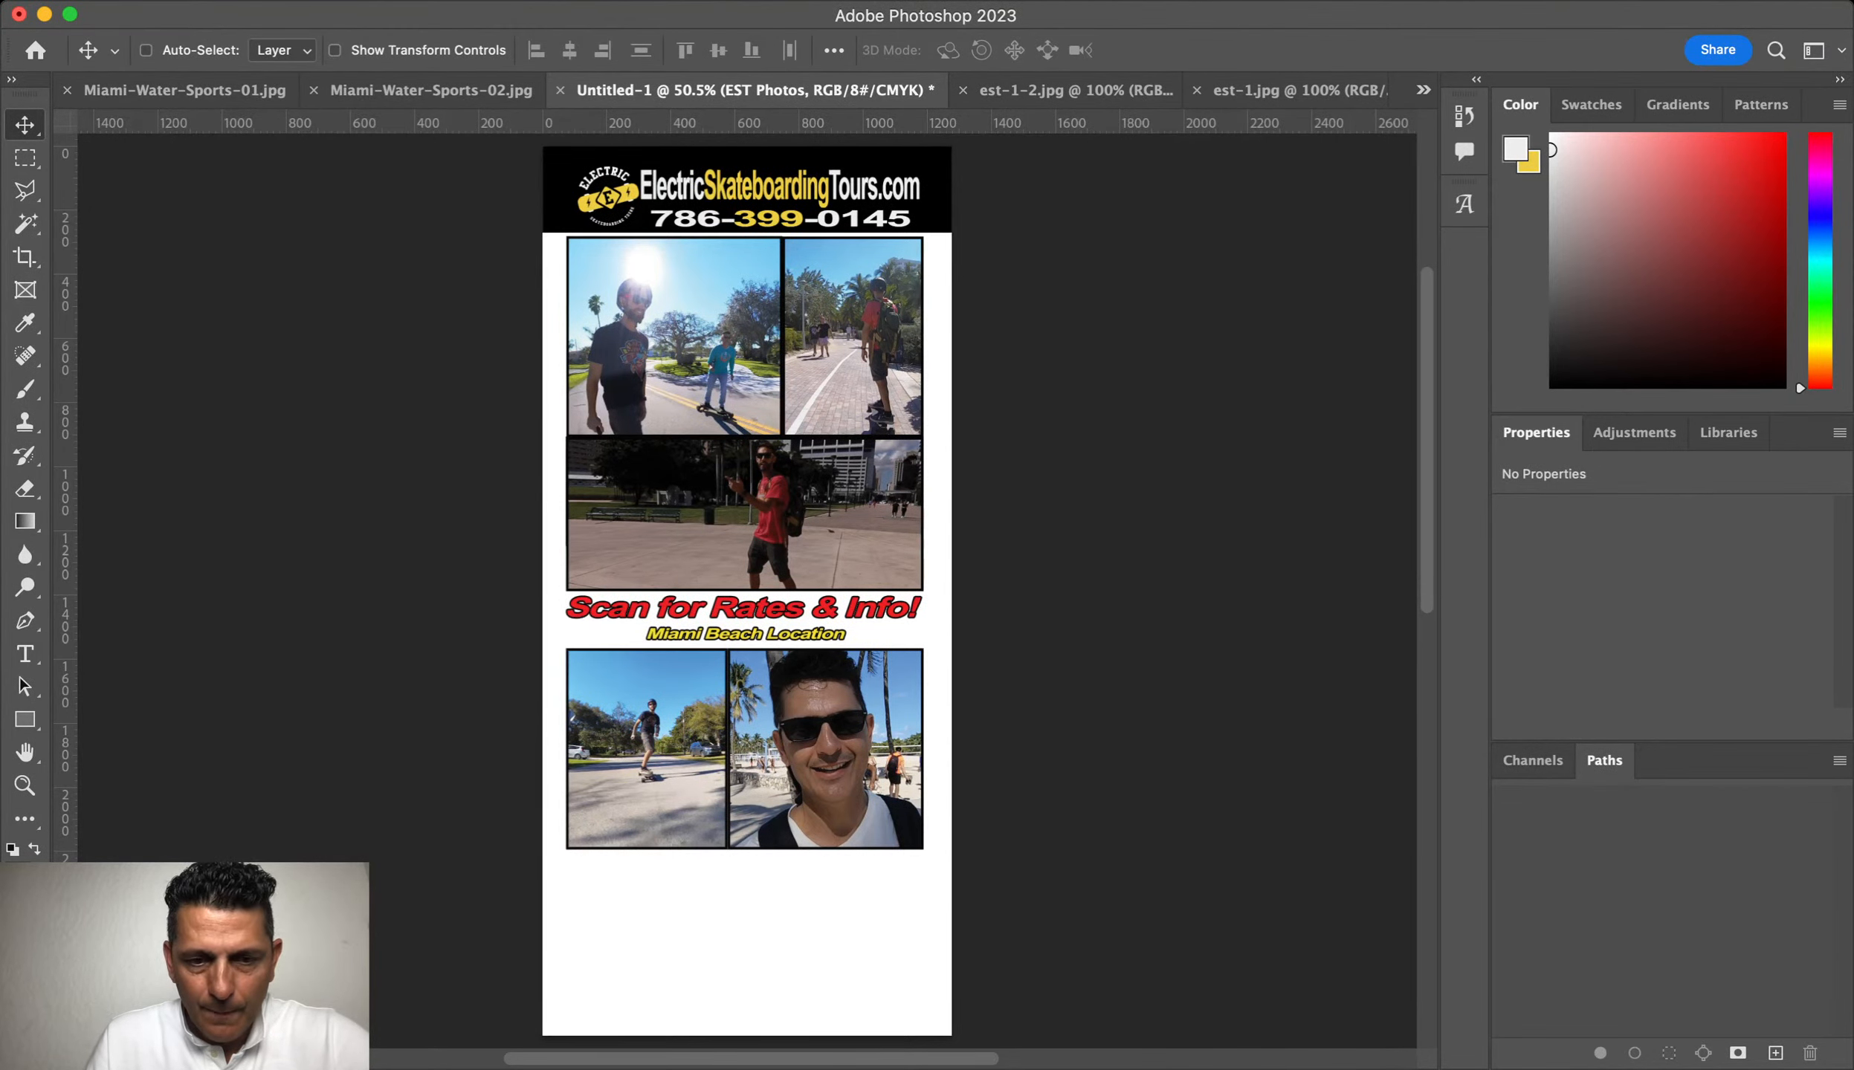
pyautogui.moveTo(738, 607); pyautogui.dragTo(727, 1026)
pyautogui.press('super+t')
pyautogui.press('Return')
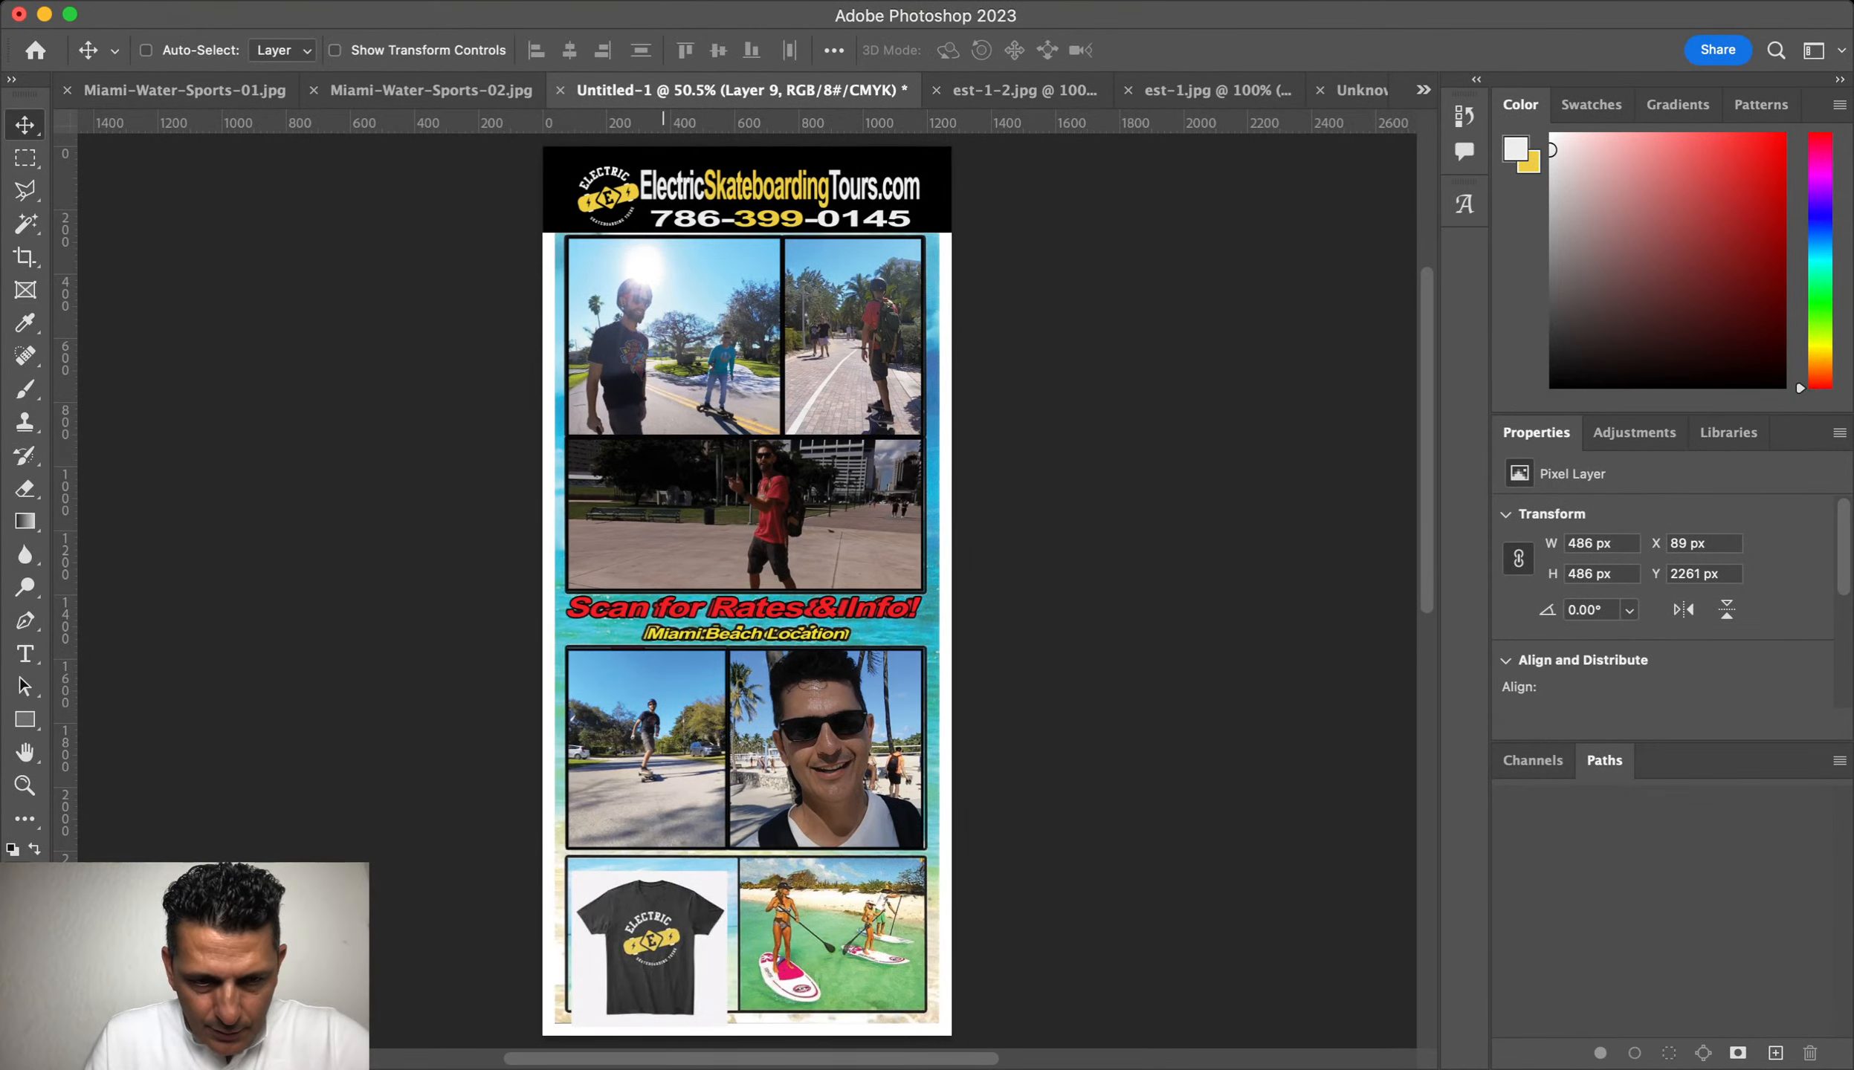
pyautogui.scroll(-5, 637, 702)
pyautogui.moveTo(637, 704); pyautogui.dragTo(633, 684)
pyautogui.press('super+t')
pyautogui.moveTo(723, 783); pyautogui.dragTo(741, 801)
pyautogui.press('Return')
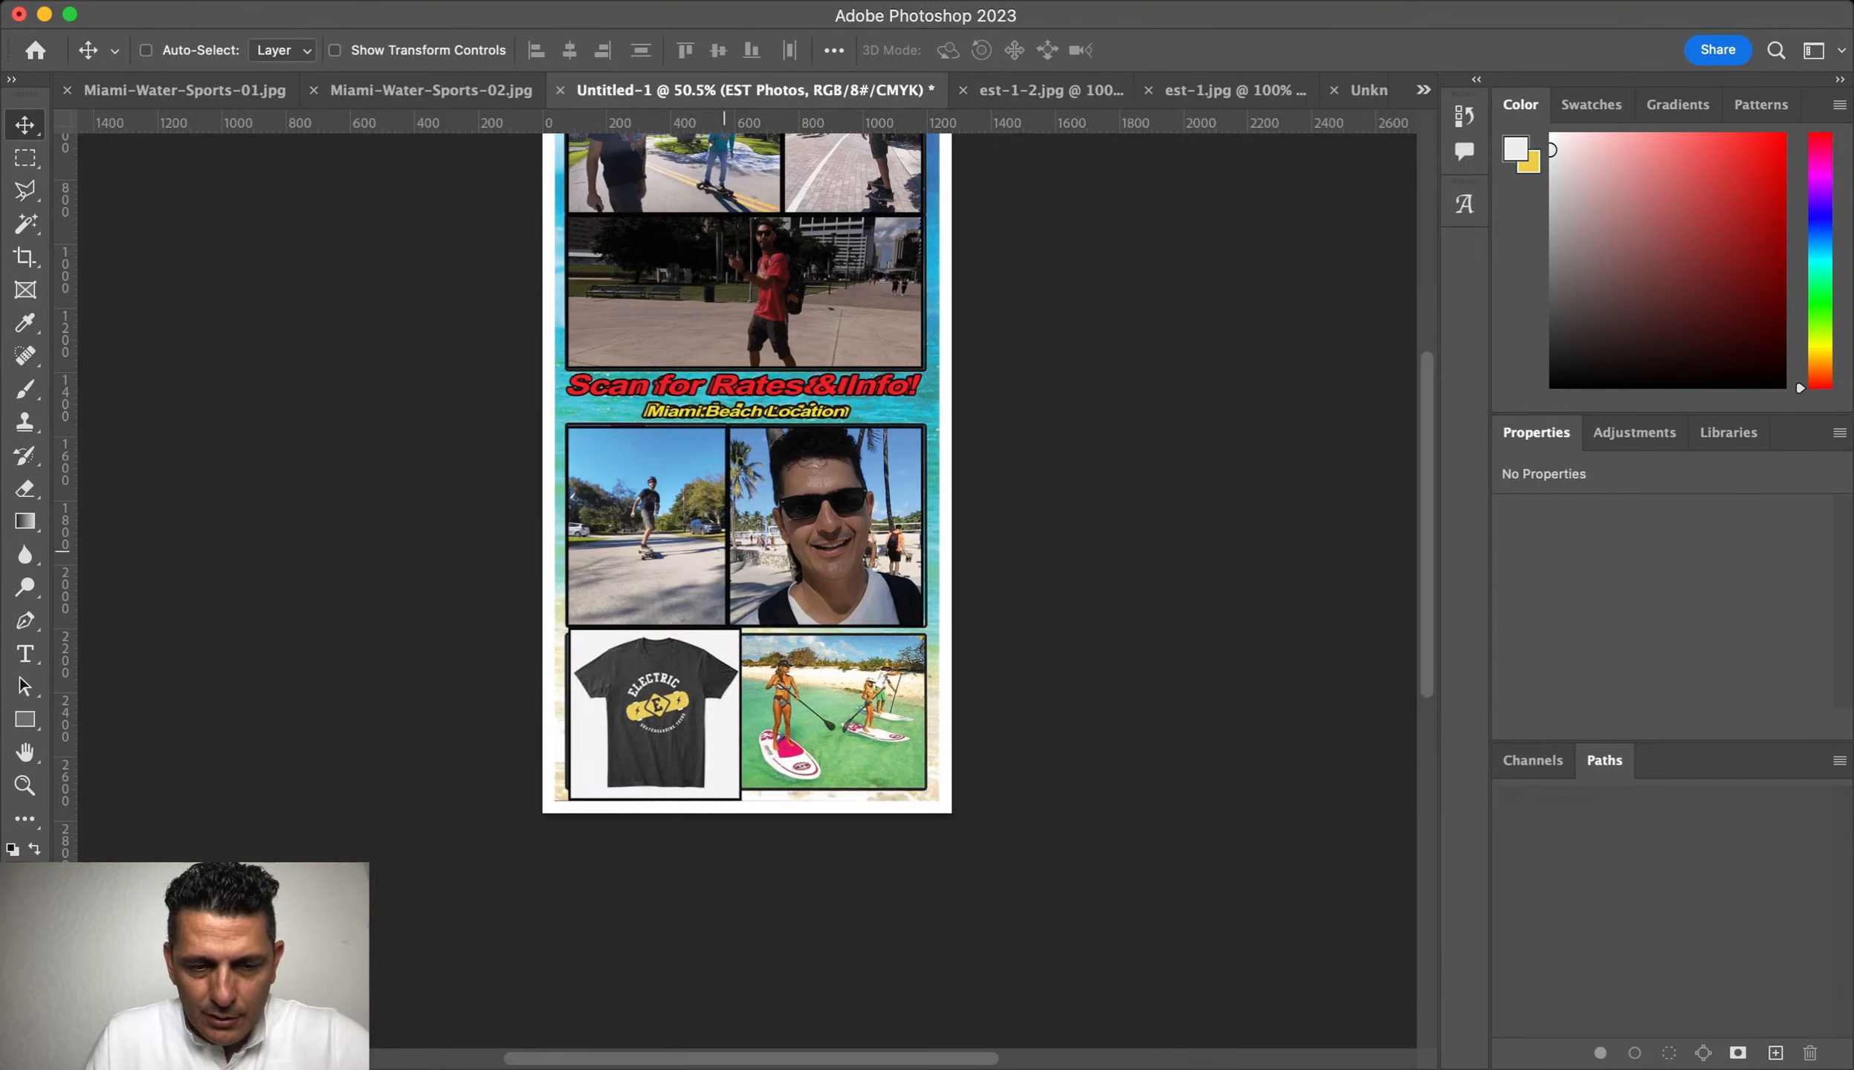
# Step: Undo the accidental photo shift and shrink the t-shirt slightly to fit its frame
pyautogui.moveTo(670, 716); pyautogui.dragTo(663, 716)
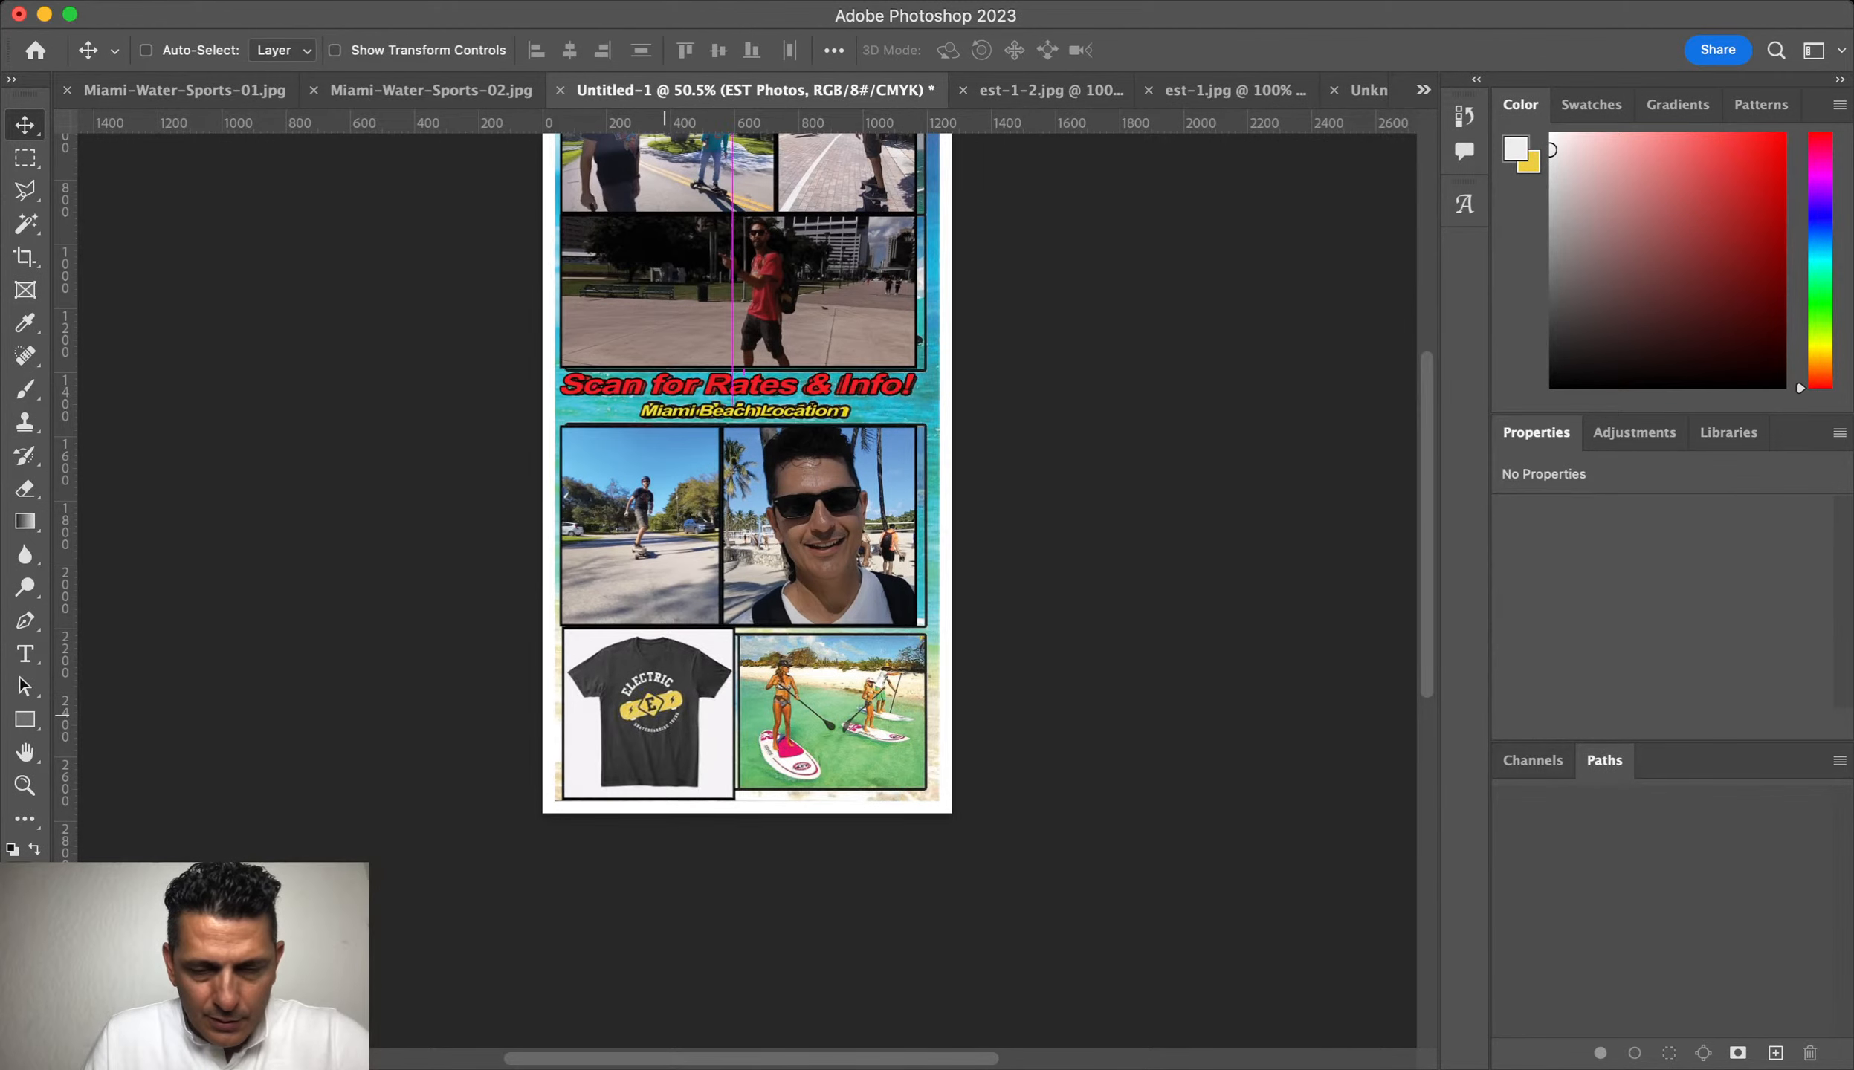
pyautogui.press('super+z')
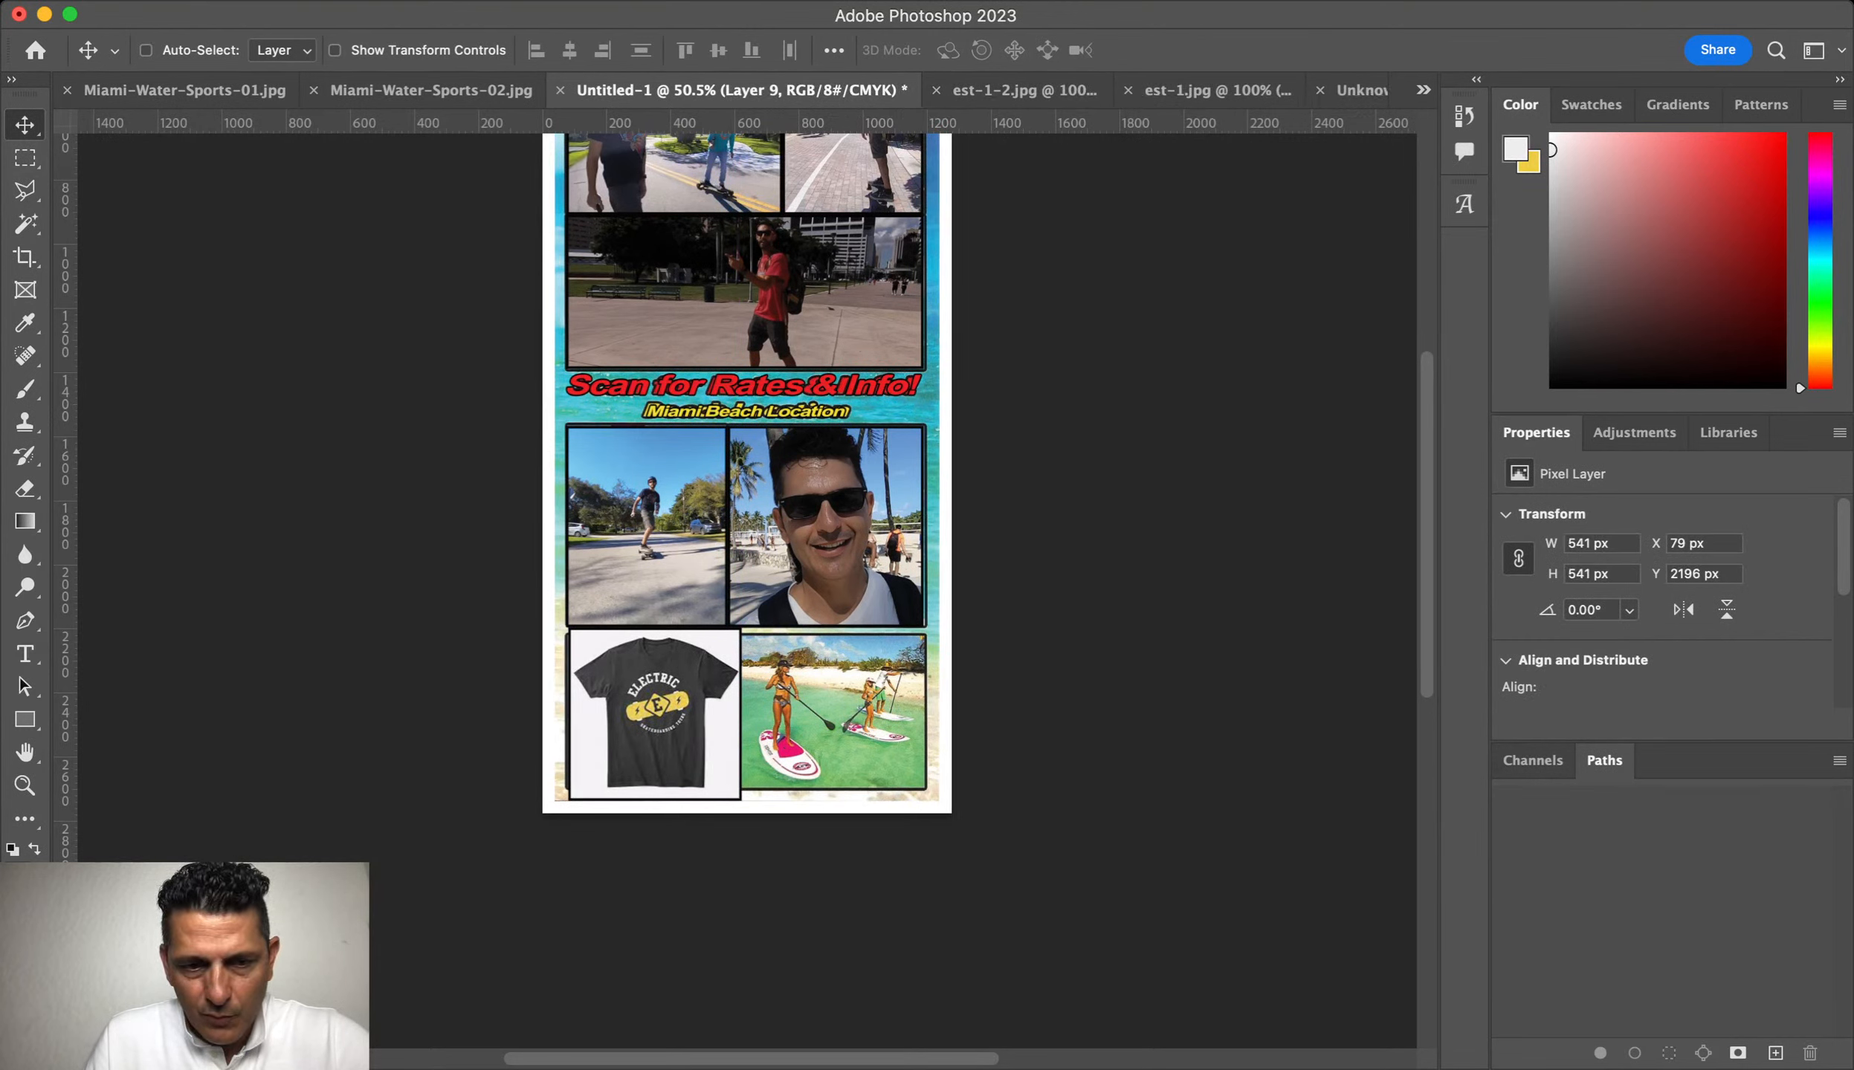
pyautogui.press('super+t')
pyautogui.moveTo(741, 801); pyautogui.dragTo(737, 797)
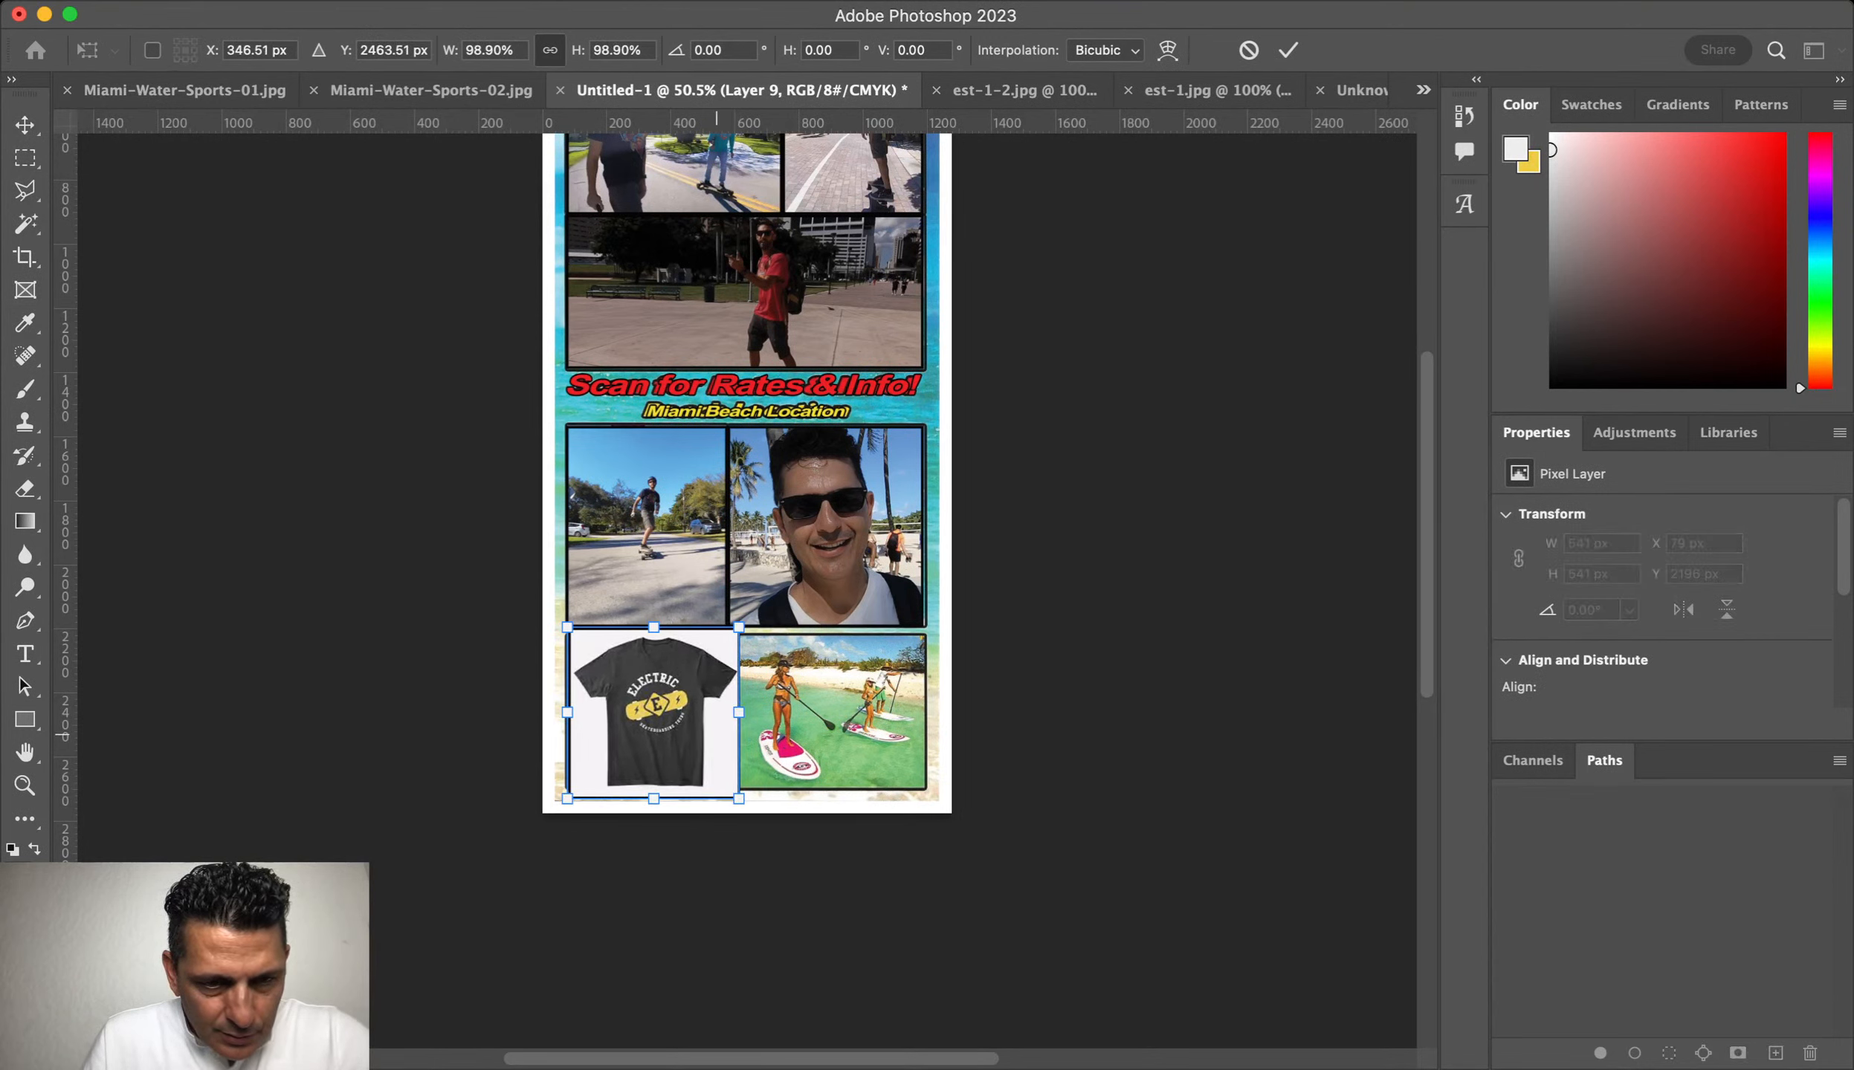
pyautogui.press('Return')
# Step: Nudge the t-shirt up once and left twice so it sits inside its panel
pyautogui.press('Up')
pyautogui.press('Up')
pyautogui.press('Up')
pyautogui.press('Up')
pyautogui.press('Up')
pyautogui.press('Up')
pyautogui.press('Up')
pyautogui.press('Up')
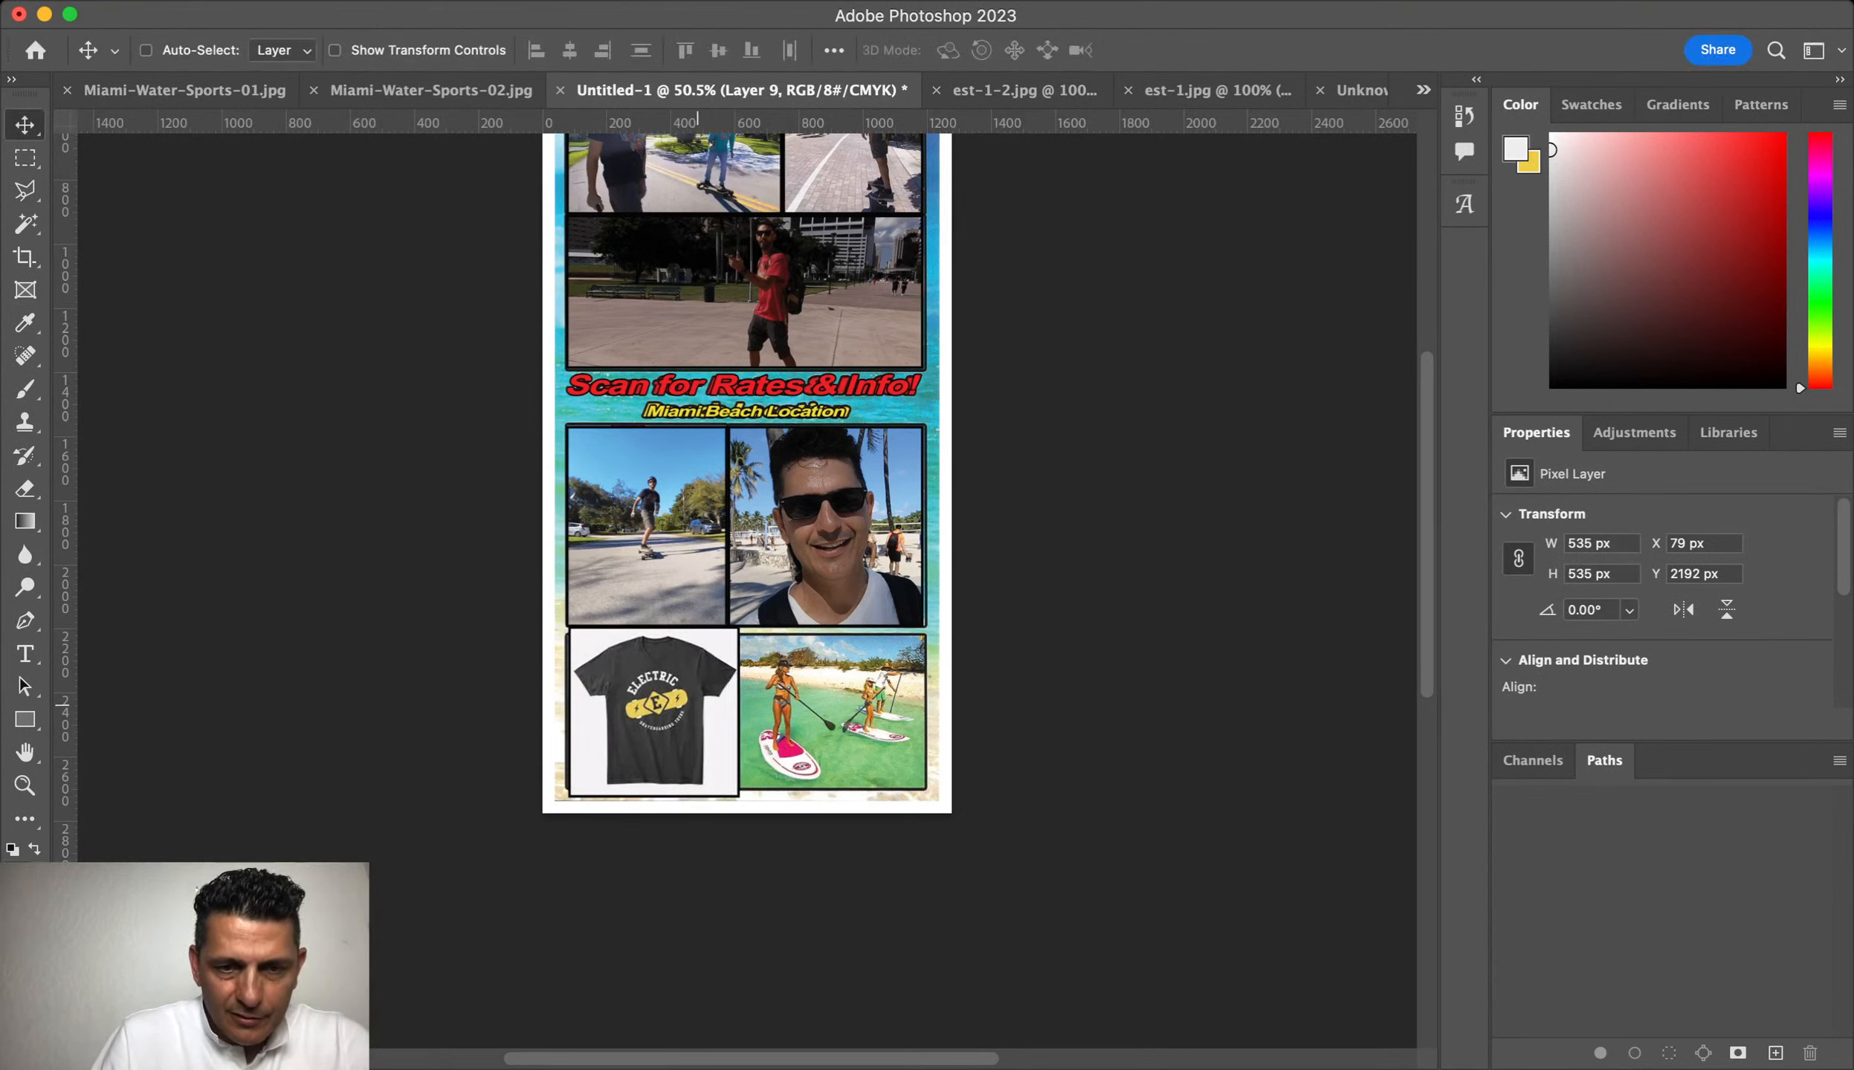
pyautogui.press('Left')
pyautogui.press('Left')
pyautogui.press('Left')
pyautogui.press('Left')
pyautogui.press('Left')
pyautogui.press('Left')
pyautogui.press('Left')
pyautogui.press('Left')
pyautogui.press('Left')
pyautogui.press('Left')
pyautogui.press('Left')
pyautogui.press('Left')
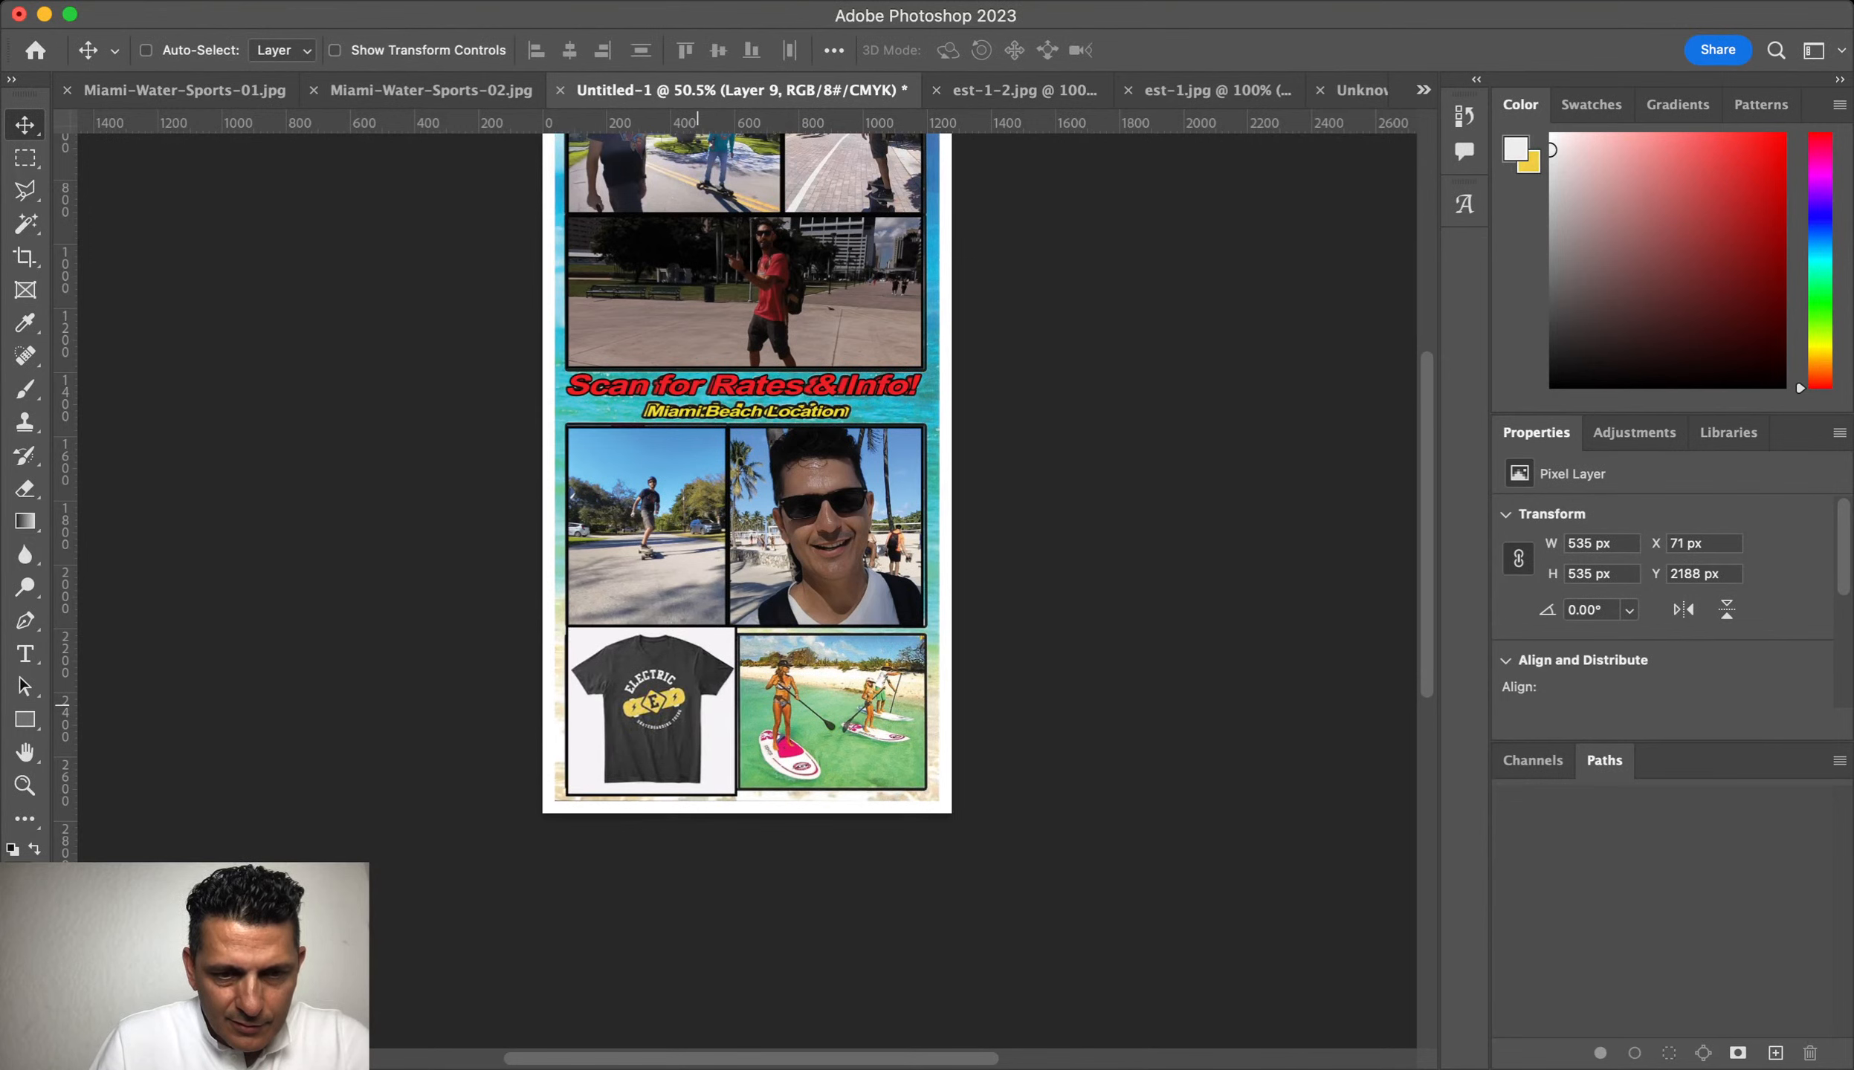
pyautogui.press('Left')
pyautogui.press('Left')
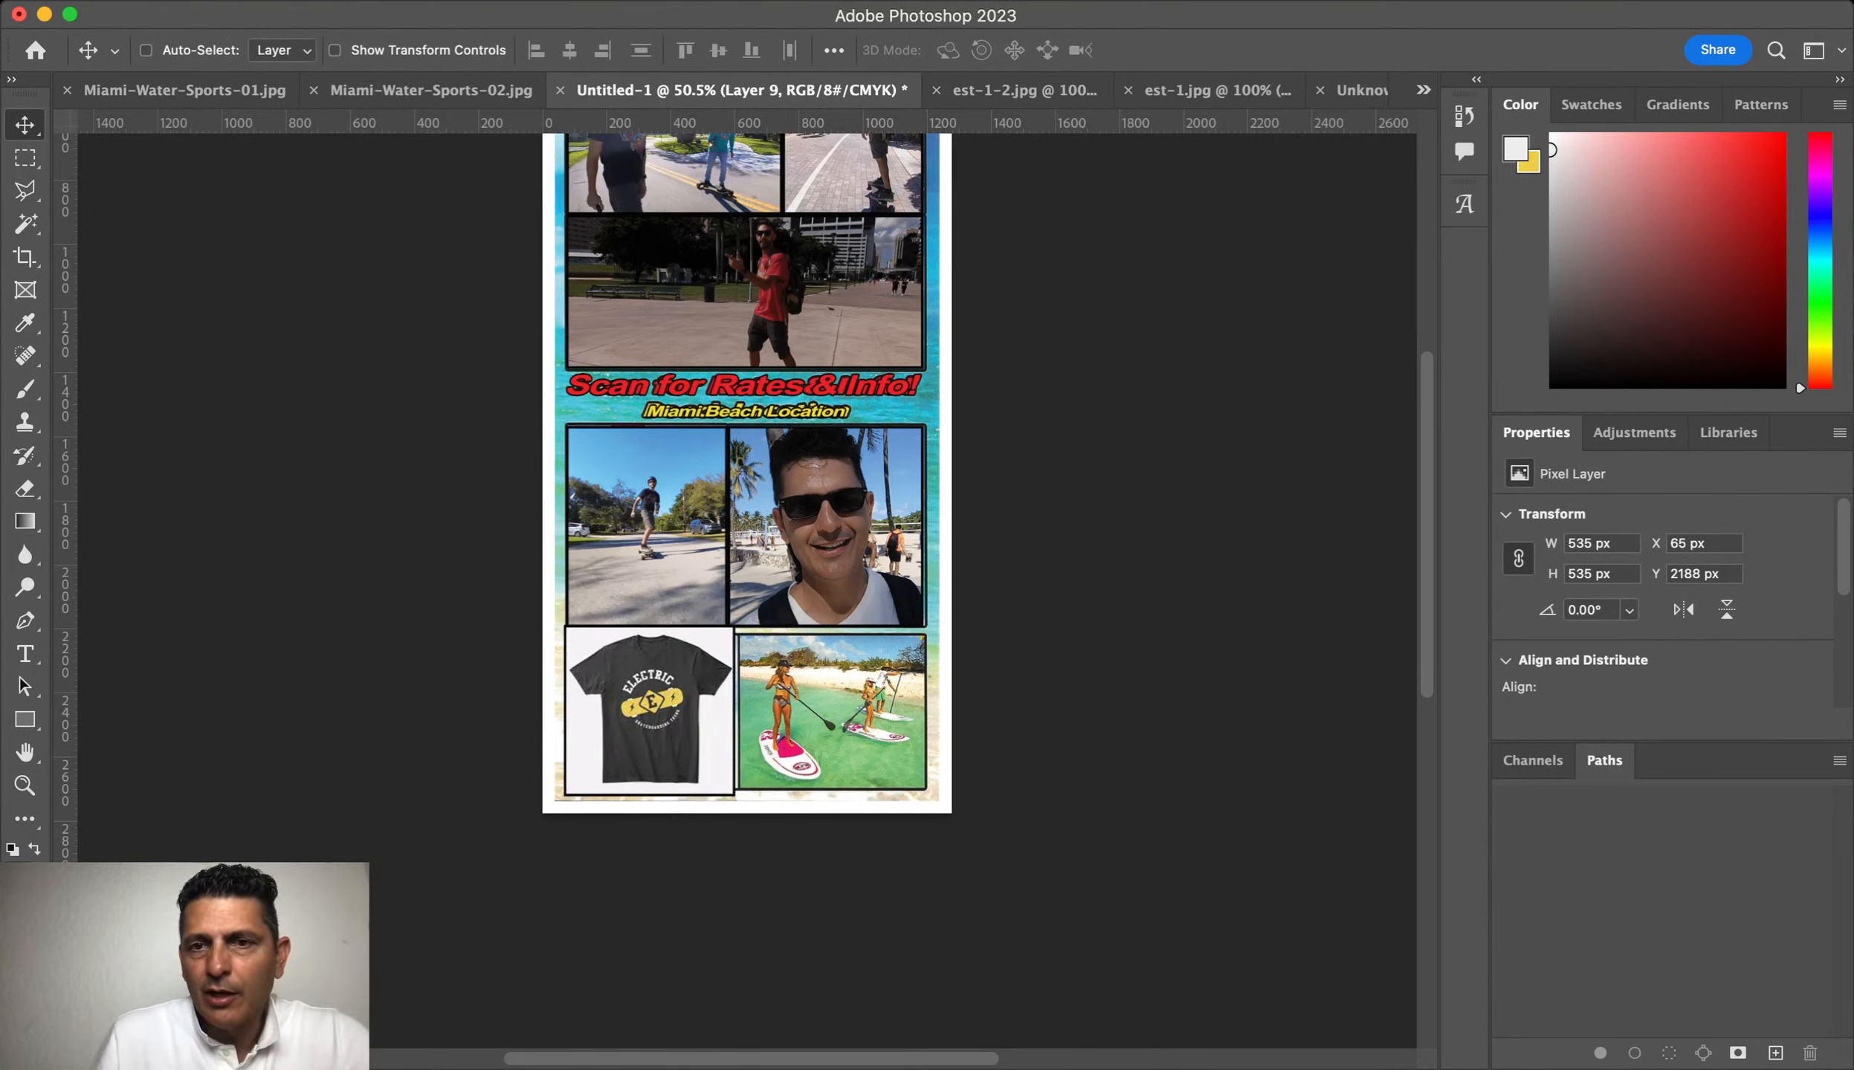
pyautogui.press('super+Tab')
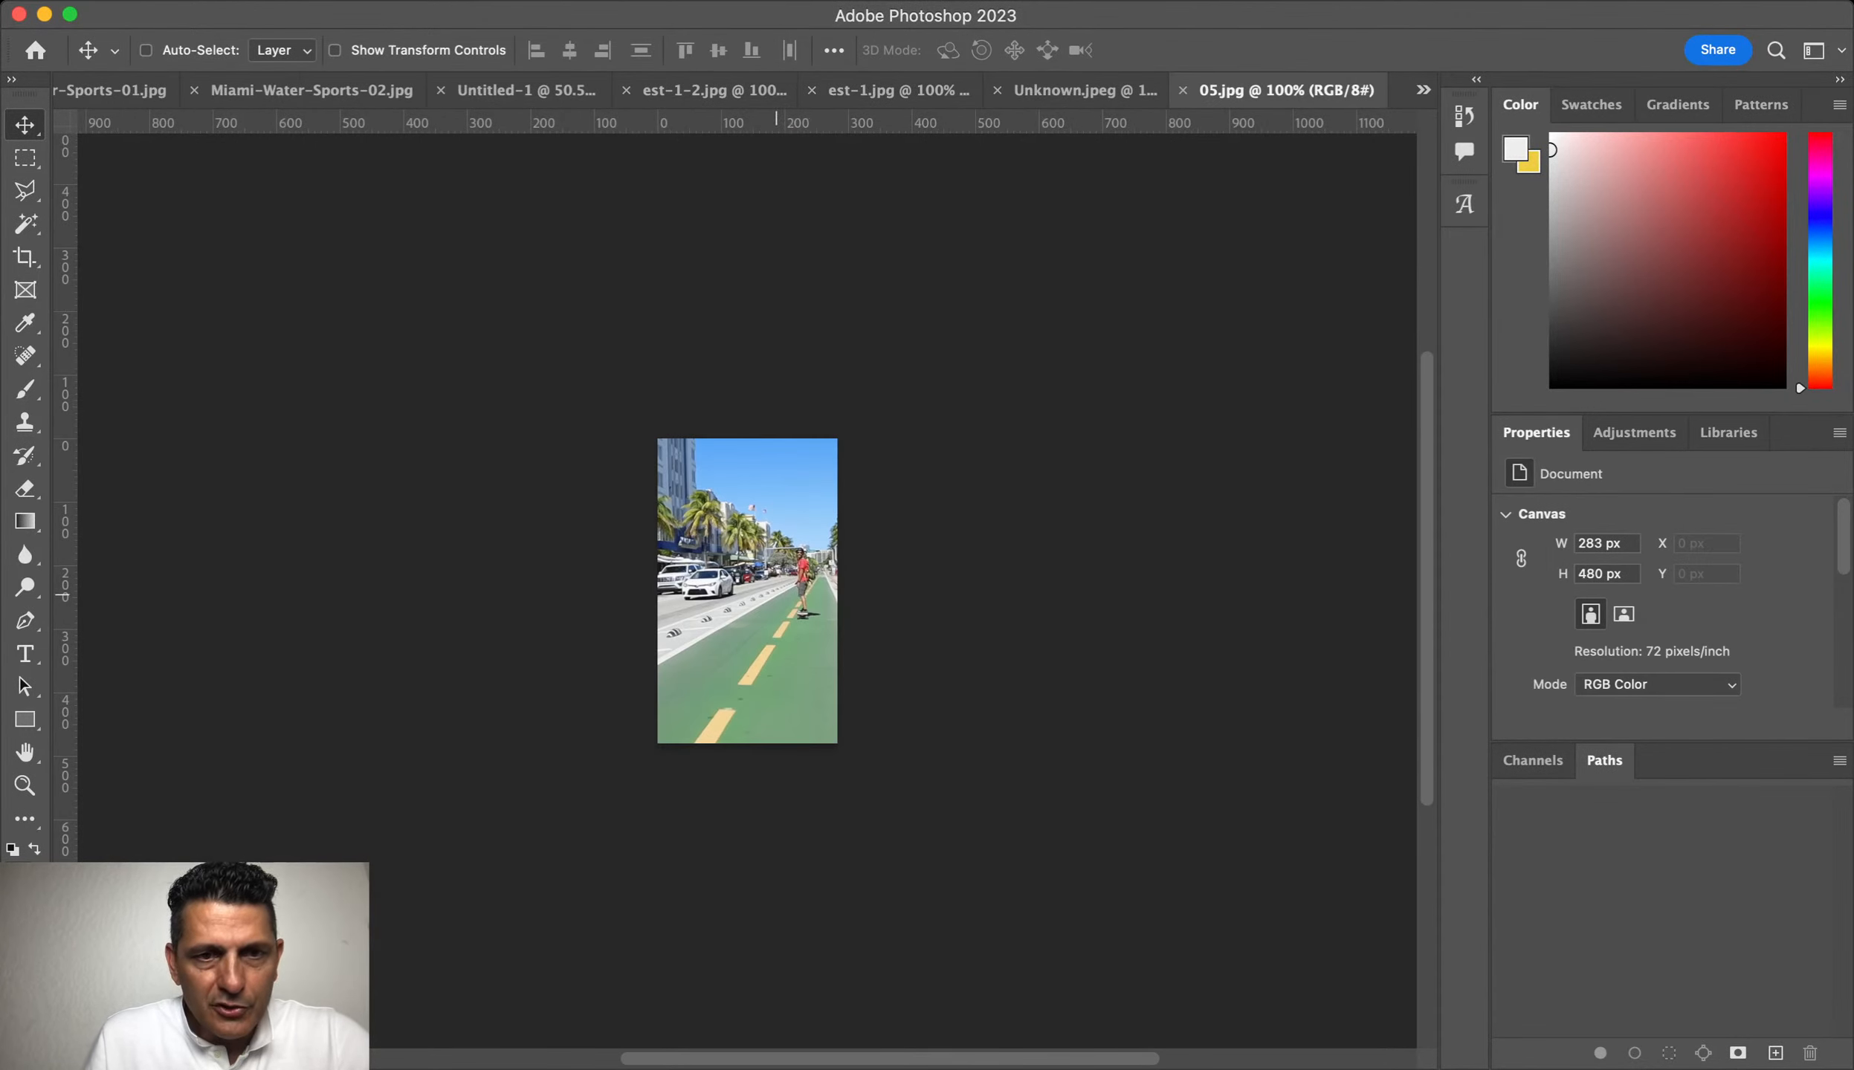
# Step: Drag the 05.jpg street skateboarding photo into the flyer and enlarge it over the bottom-right paddleboard panel
pyautogui.scroll(5, 747, 591)
pyautogui.moveTo(526, 90); pyautogui.dragTo(807, 887)
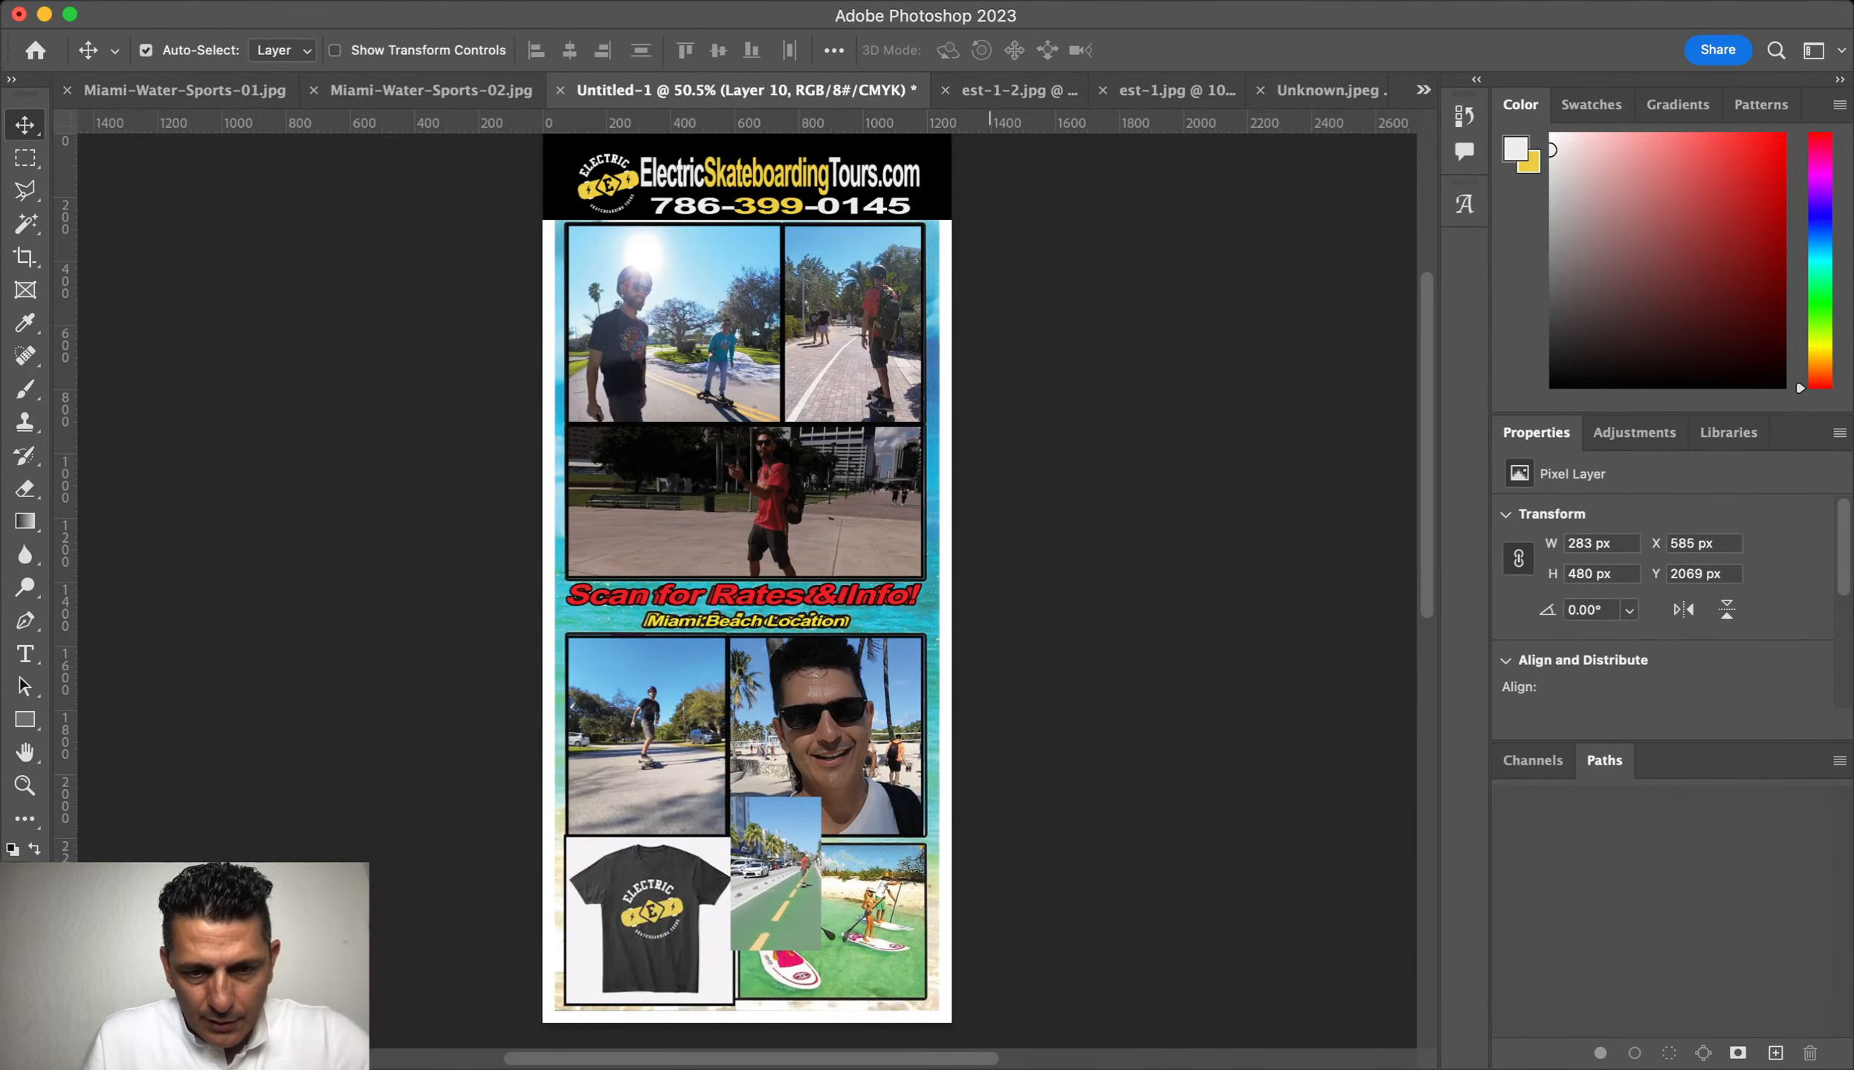
pyautogui.press('super+t')
pyautogui.moveTo(820, 952); pyautogui.dragTo(1075, 1037)
pyautogui.press('Return')
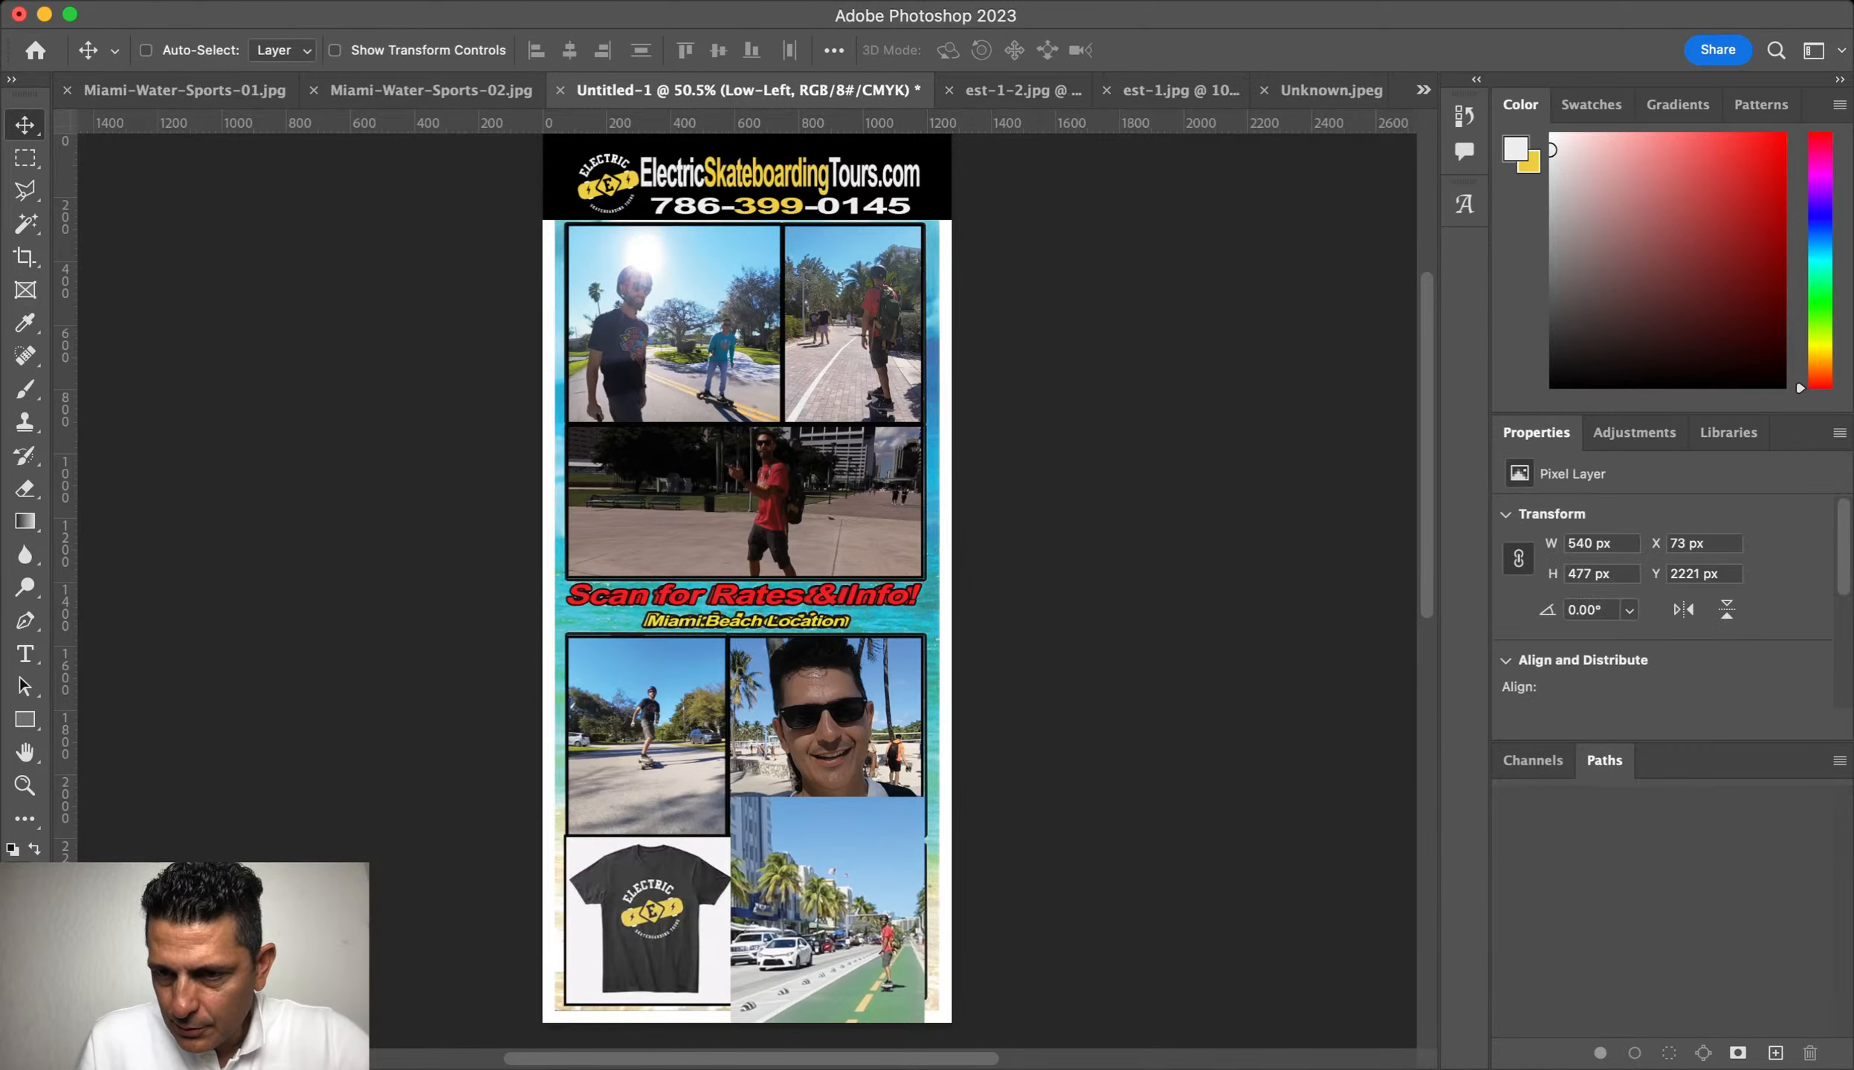
pyautogui.scroll(-1, 747, 580)
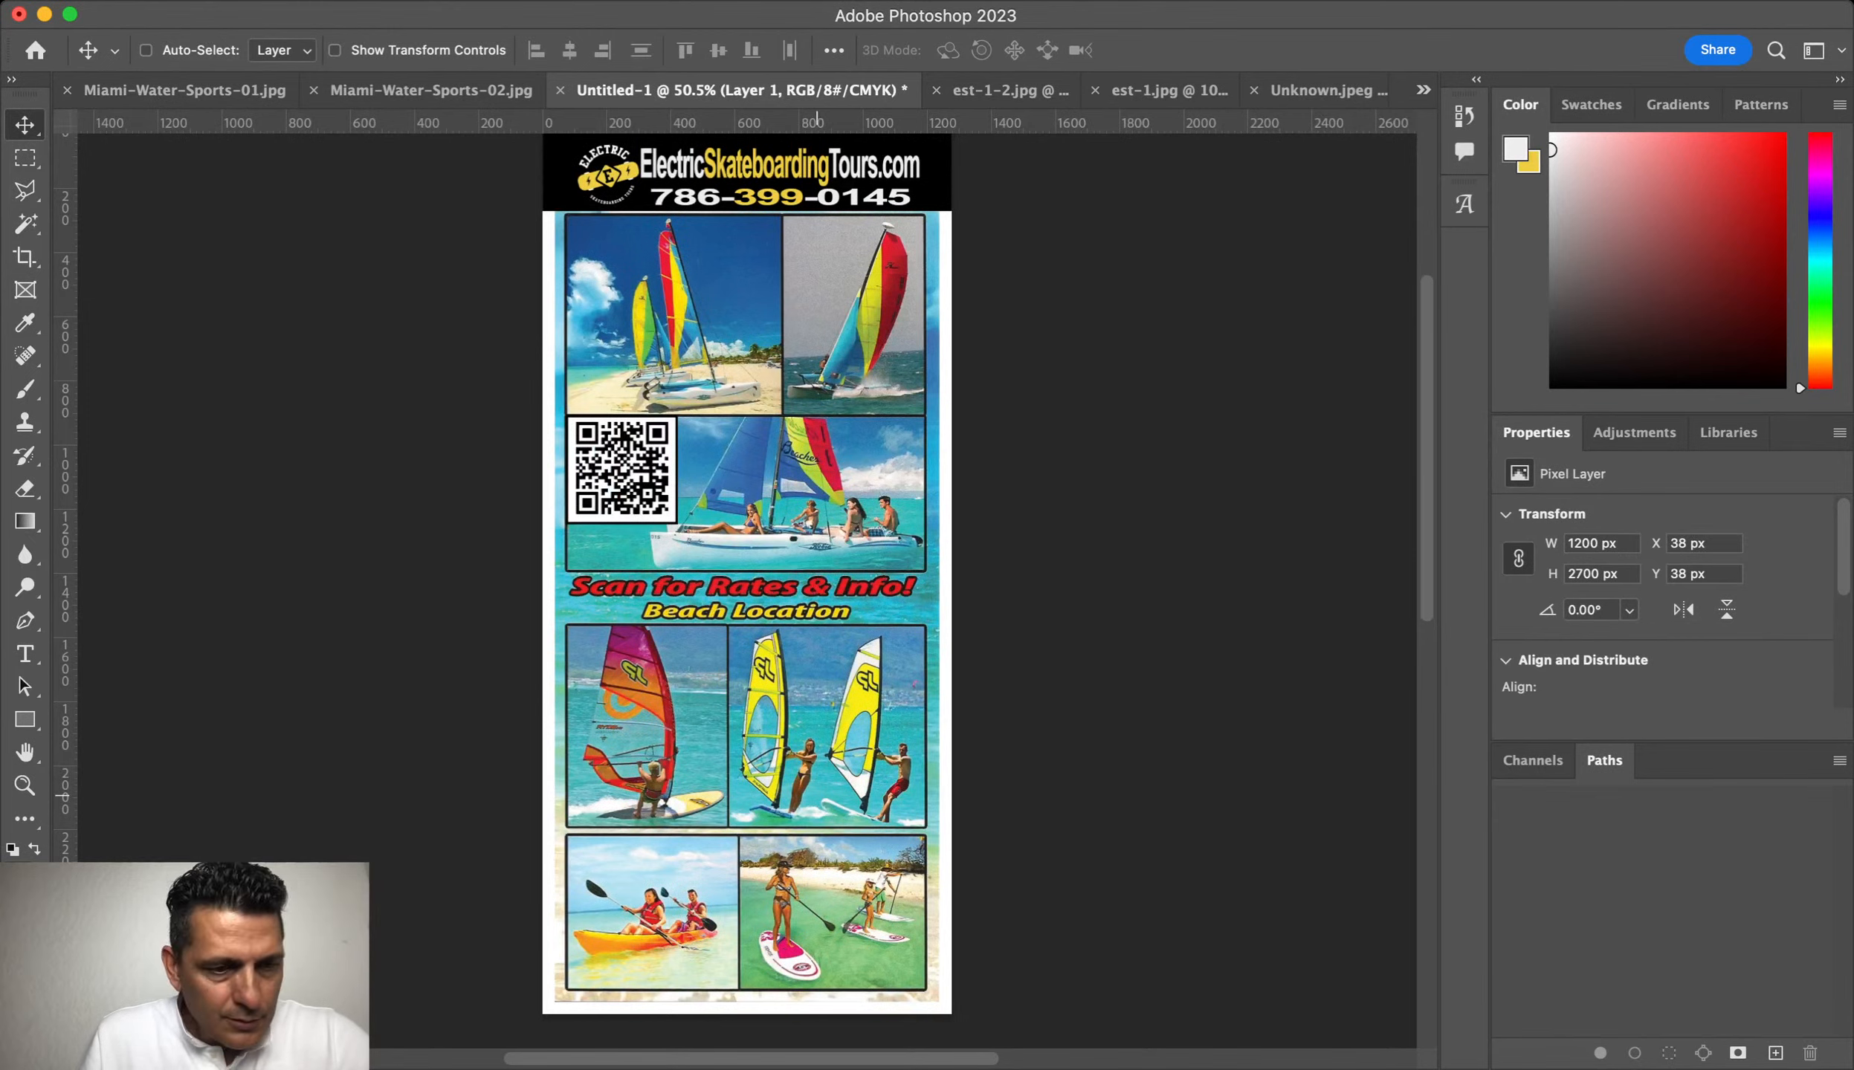
# Step: Show the layout guides and zoom in on the bottom-right panel
pyautogui.press('super+semicolon')
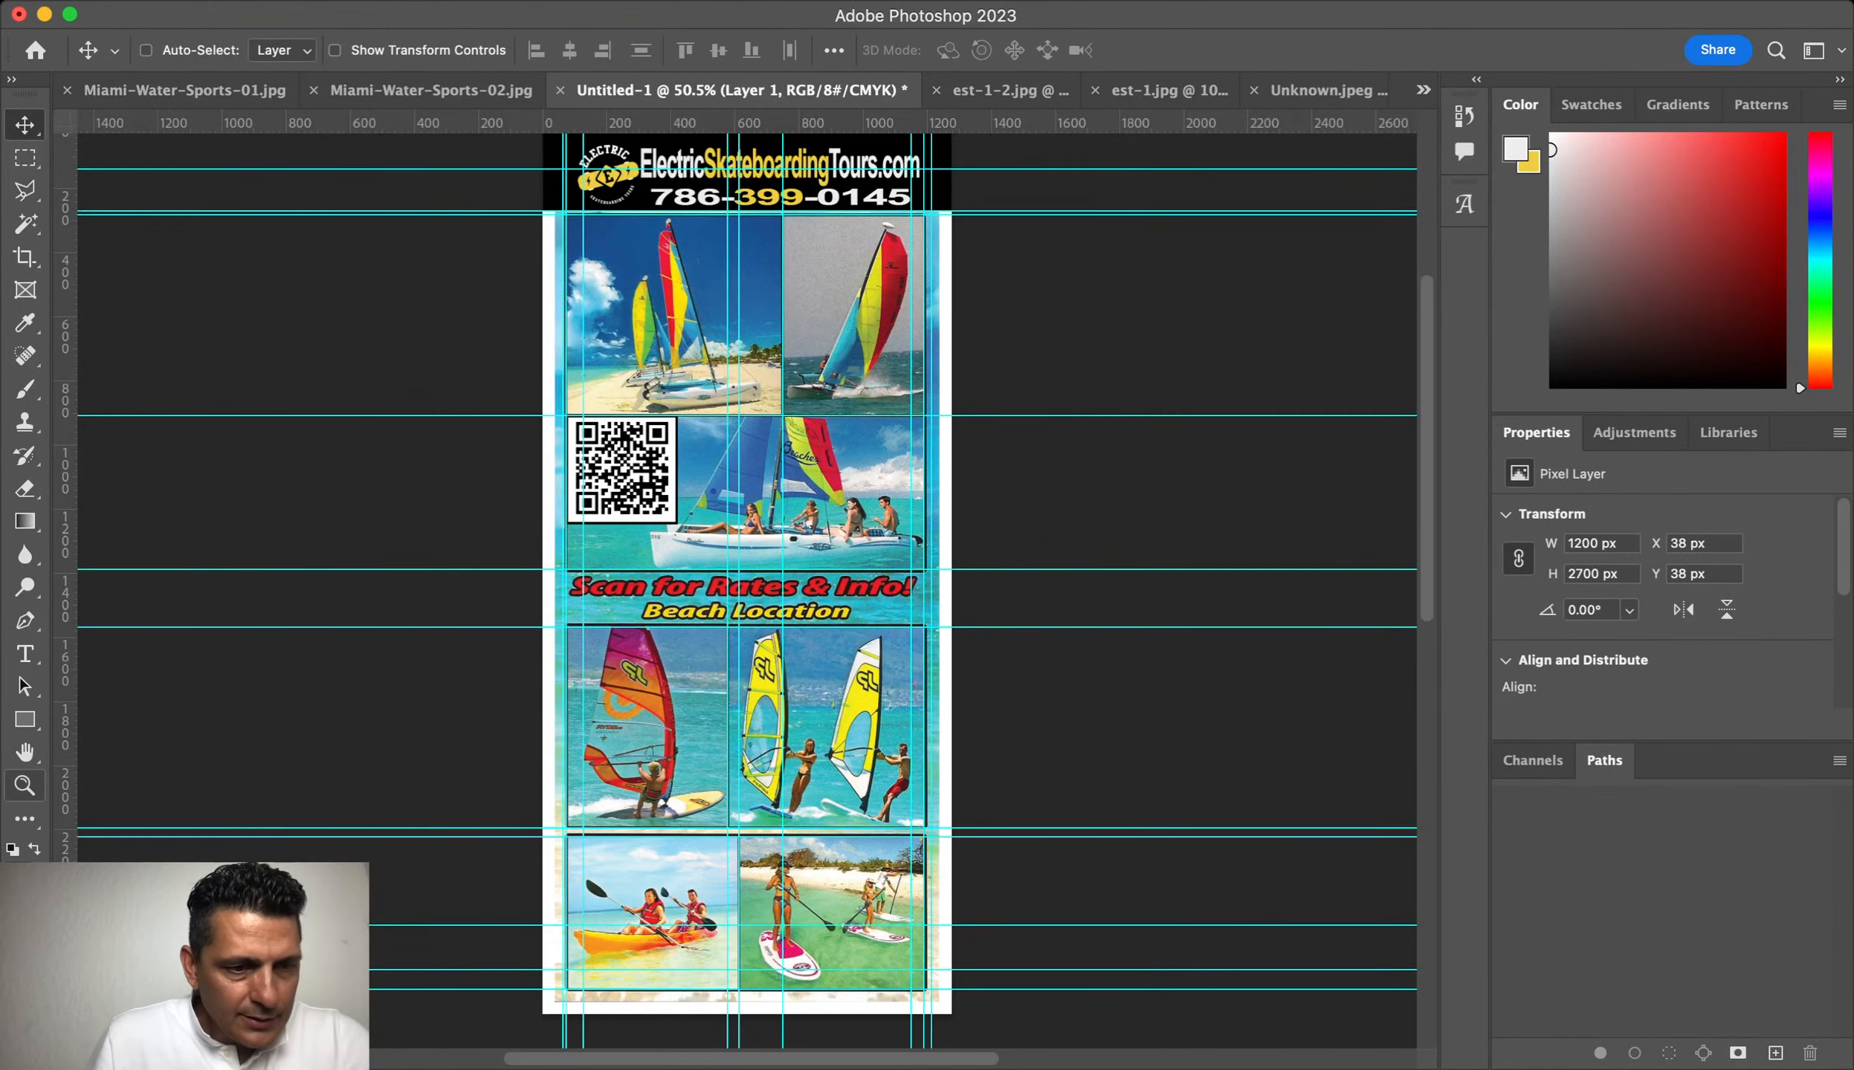
pyautogui.click(25, 785)
pyautogui.moveTo(826, 889); pyautogui.dragTo(959, 889)
pyautogui.scroll(-9, 959, 889)
pyautogui.scroll(2, 959, 889)
pyautogui.scroll(3, 747, 591)
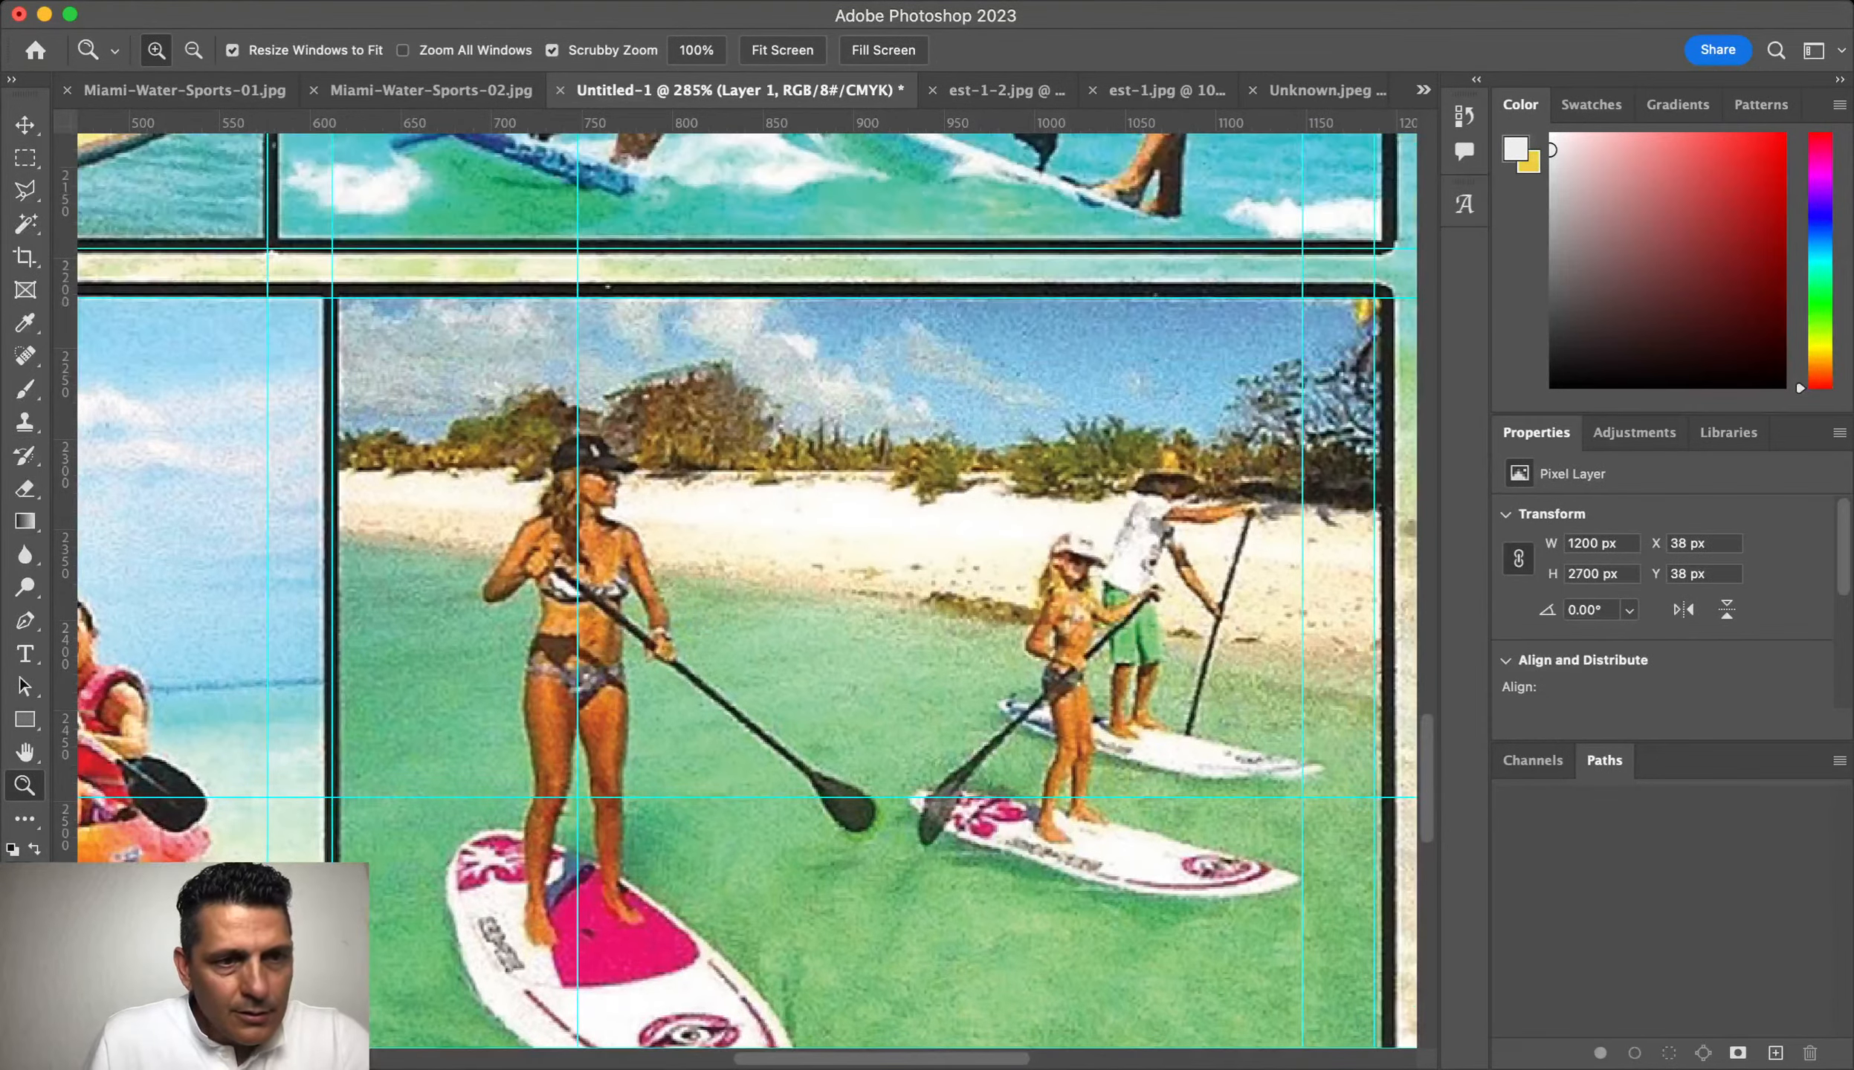
# Step: Marquee-select the frame area and copy it to a new layer with Ctrl+J
pyautogui.press('m')
pyautogui.moveTo(332, 298); pyautogui.dragTo(1374, 1026)
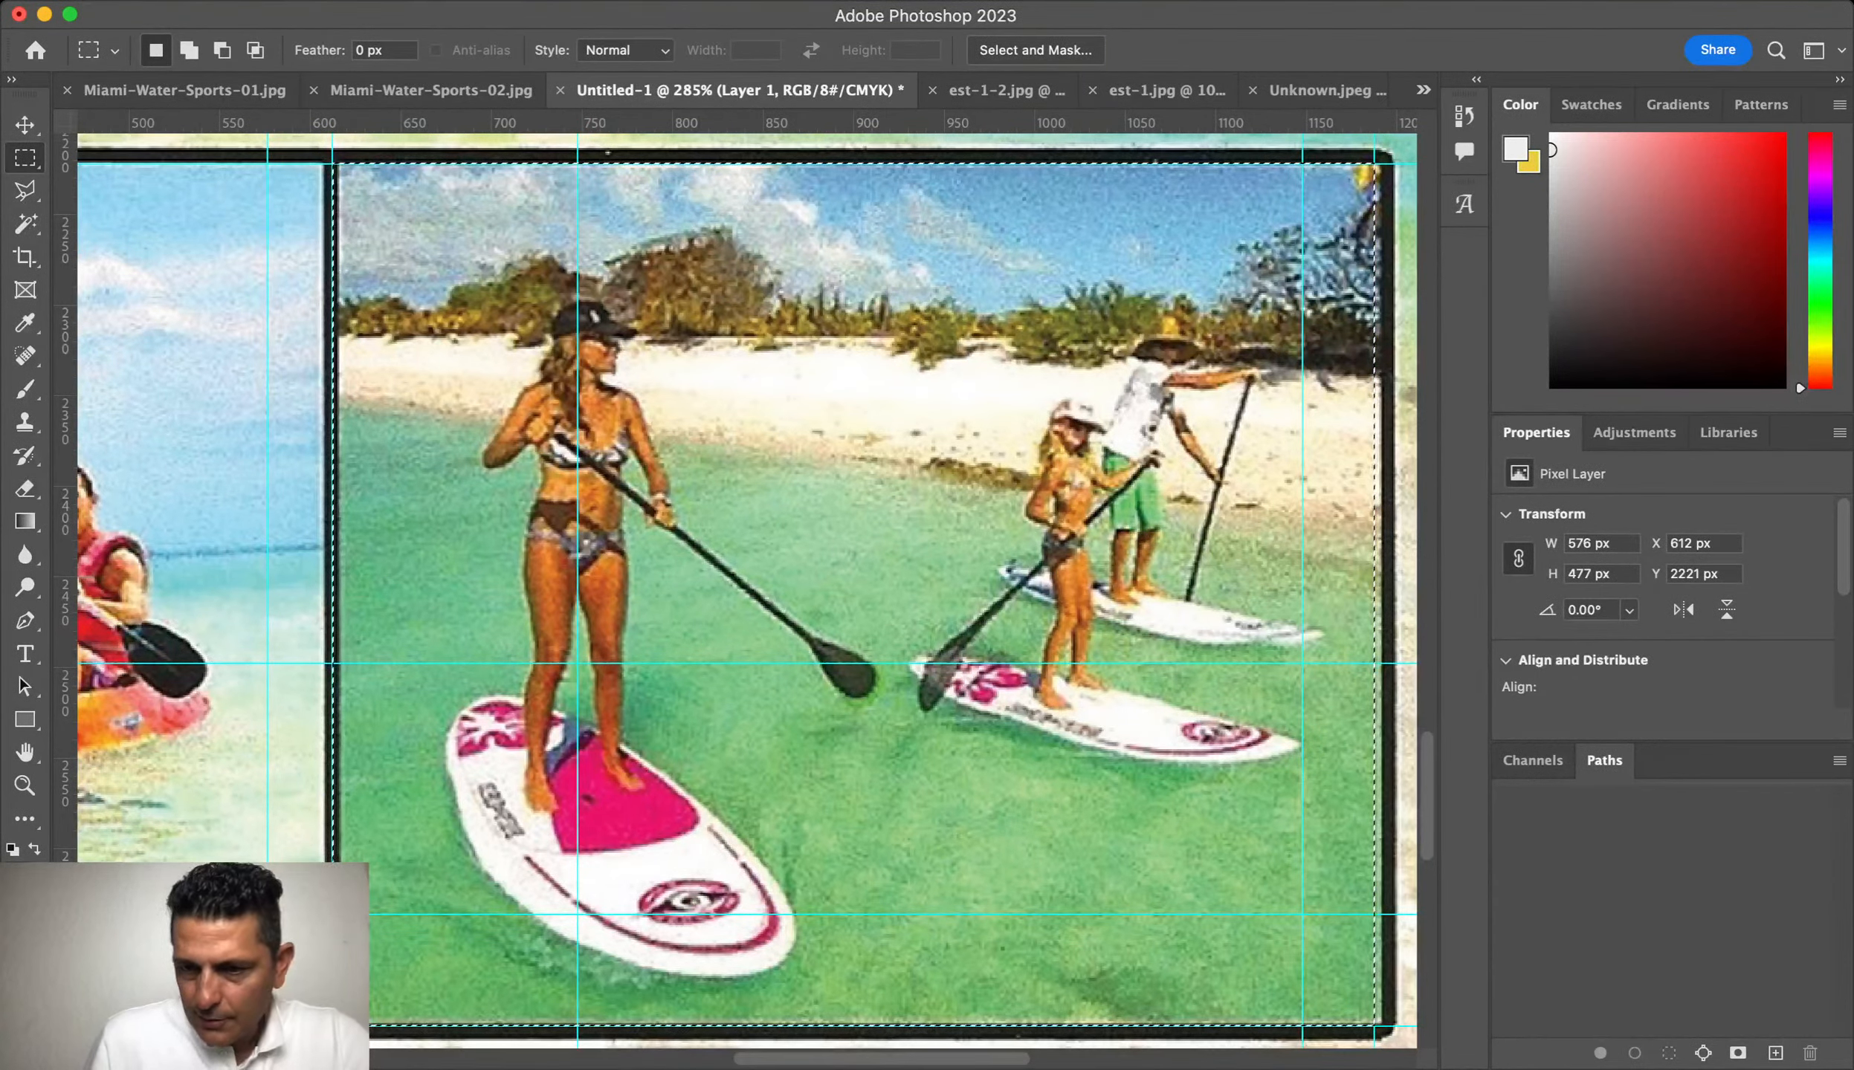
pyautogui.hotkey('ctrl', 'j')
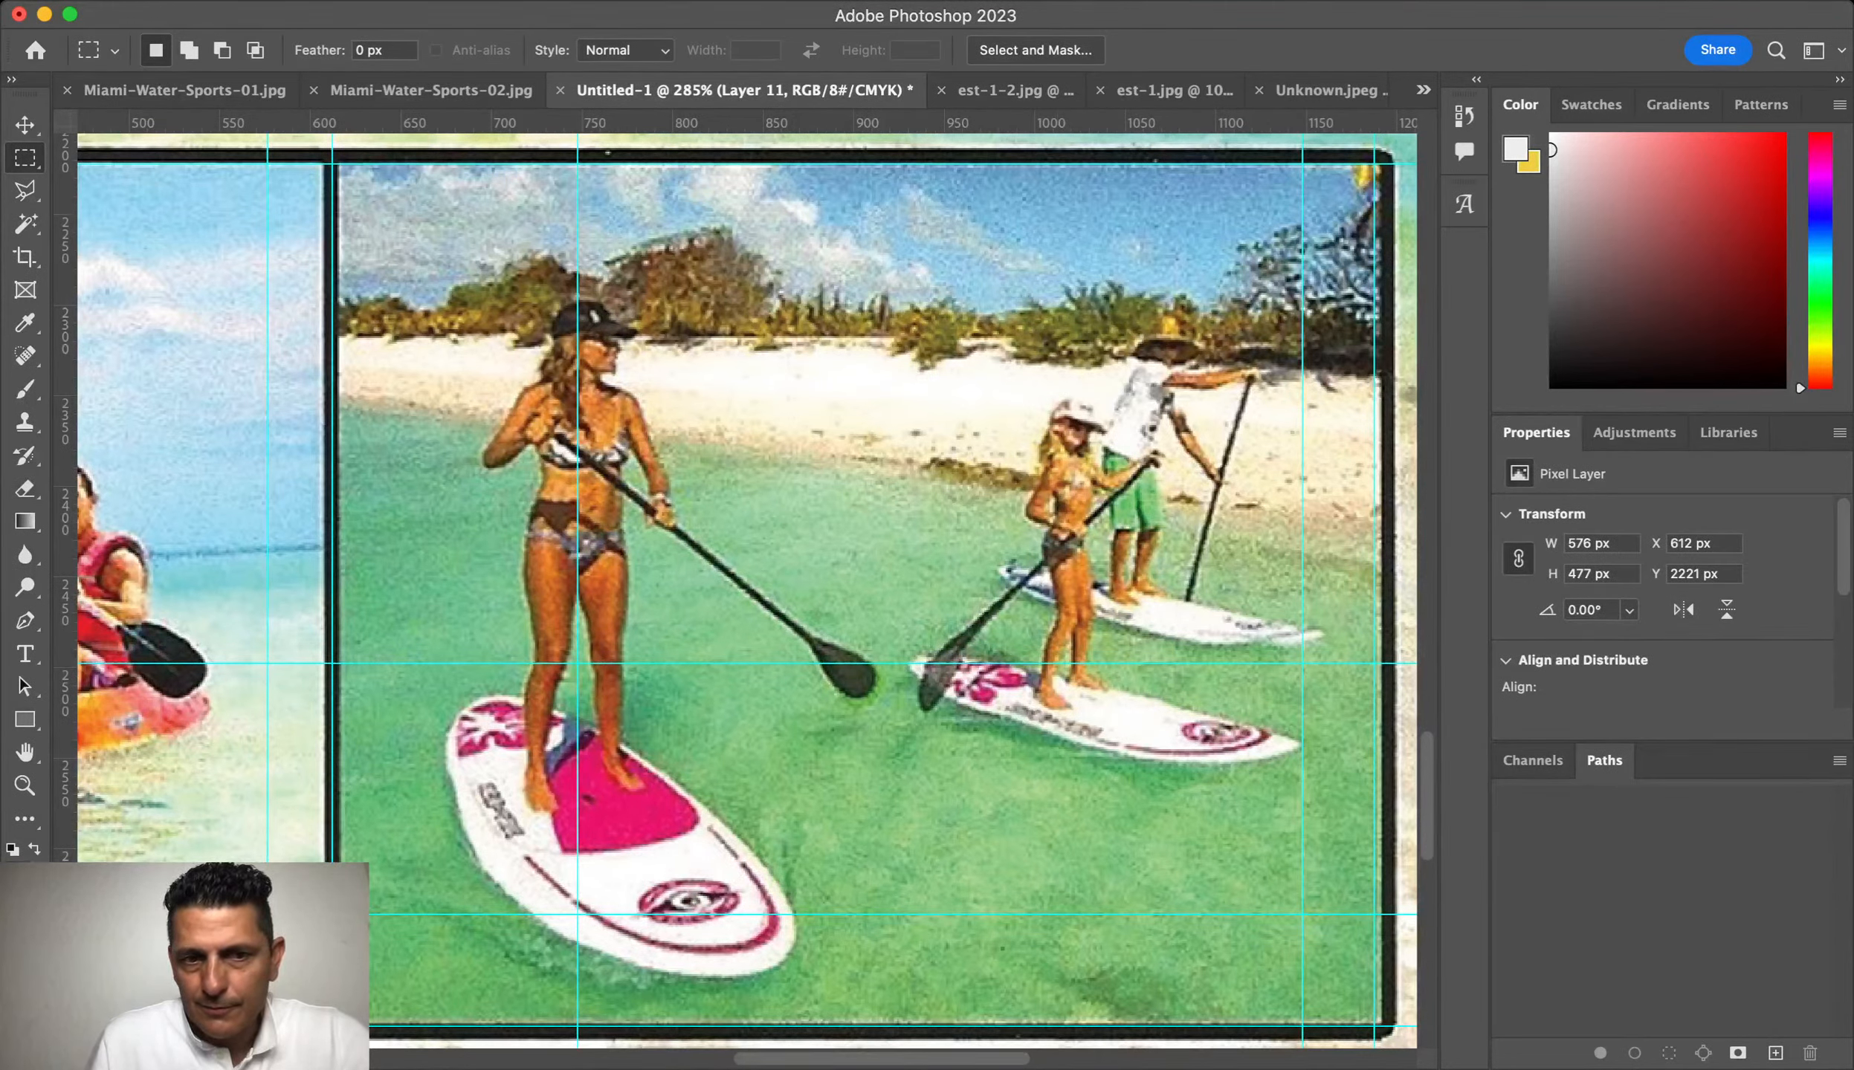
pyautogui.press('super+t')
pyautogui.press('Return')
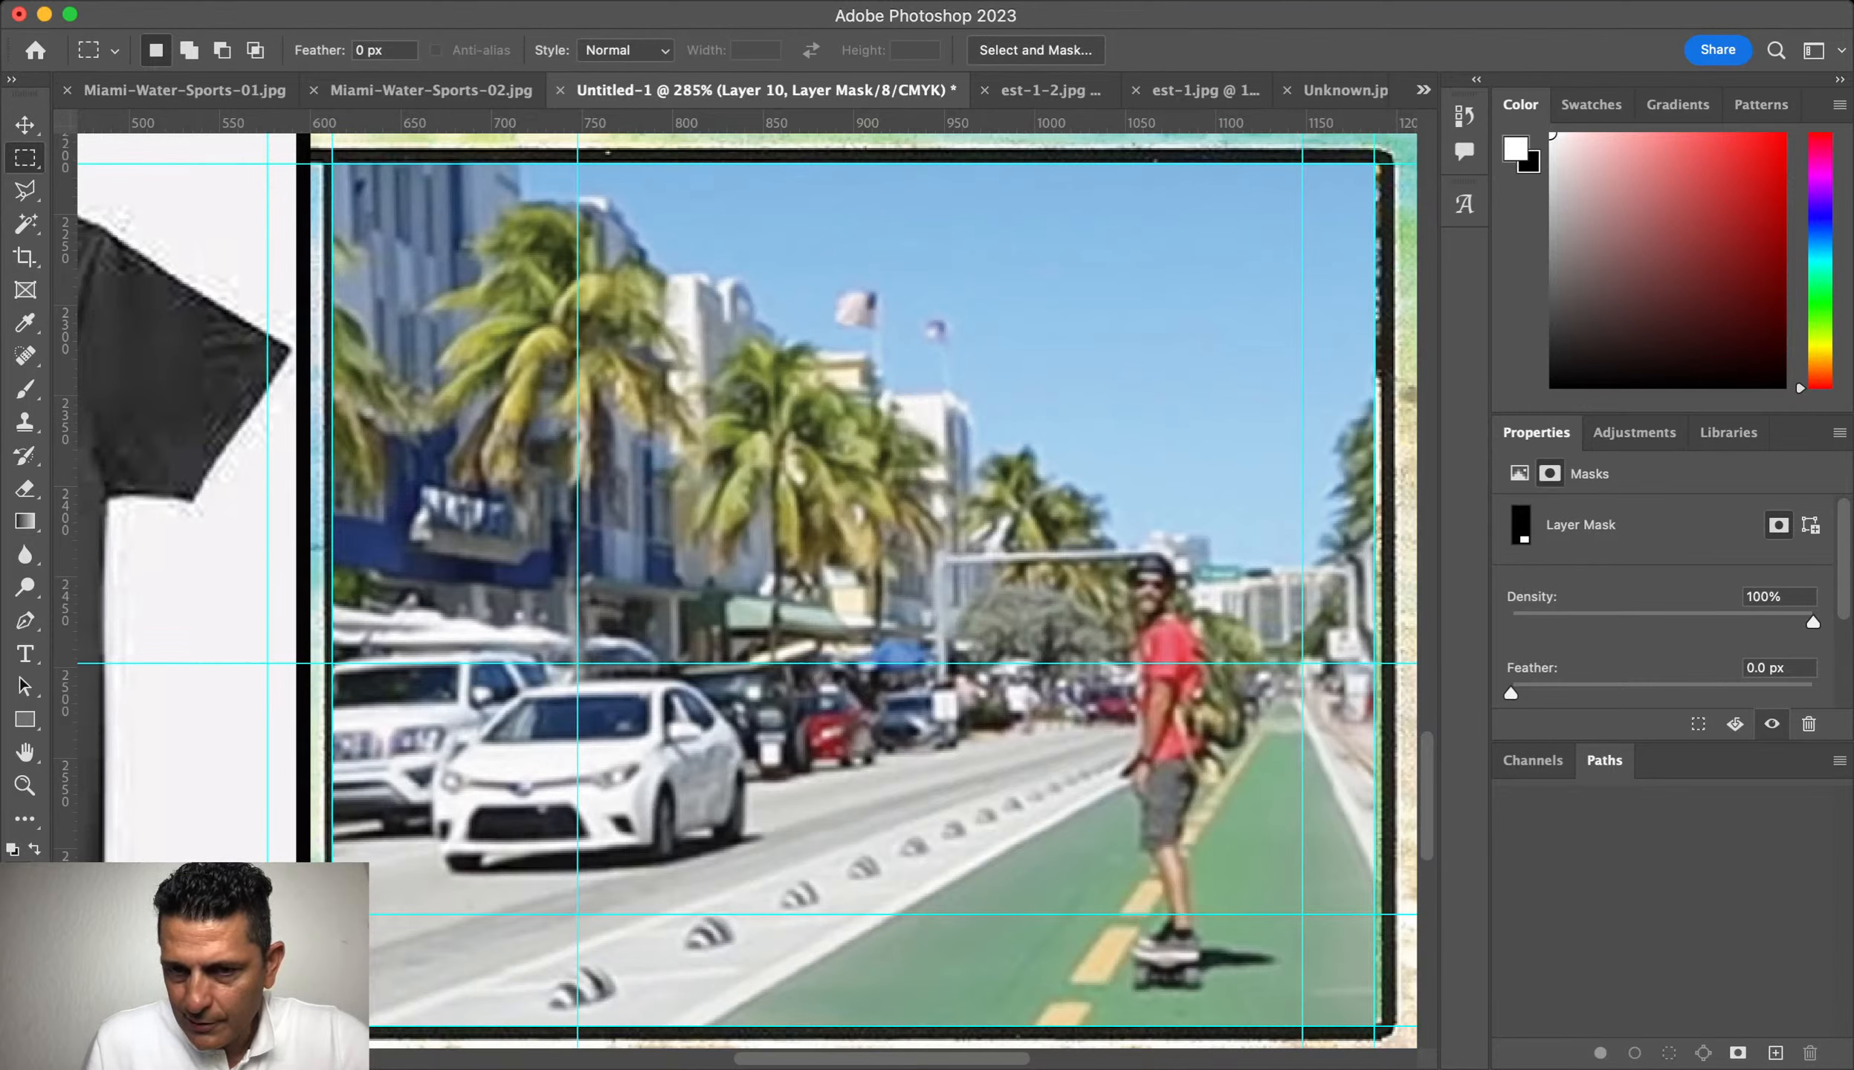
# Step: Widen the street photo leftward so it fills the bottom-right frame, then fit the flyer on screen
pyautogui.press('super+t')
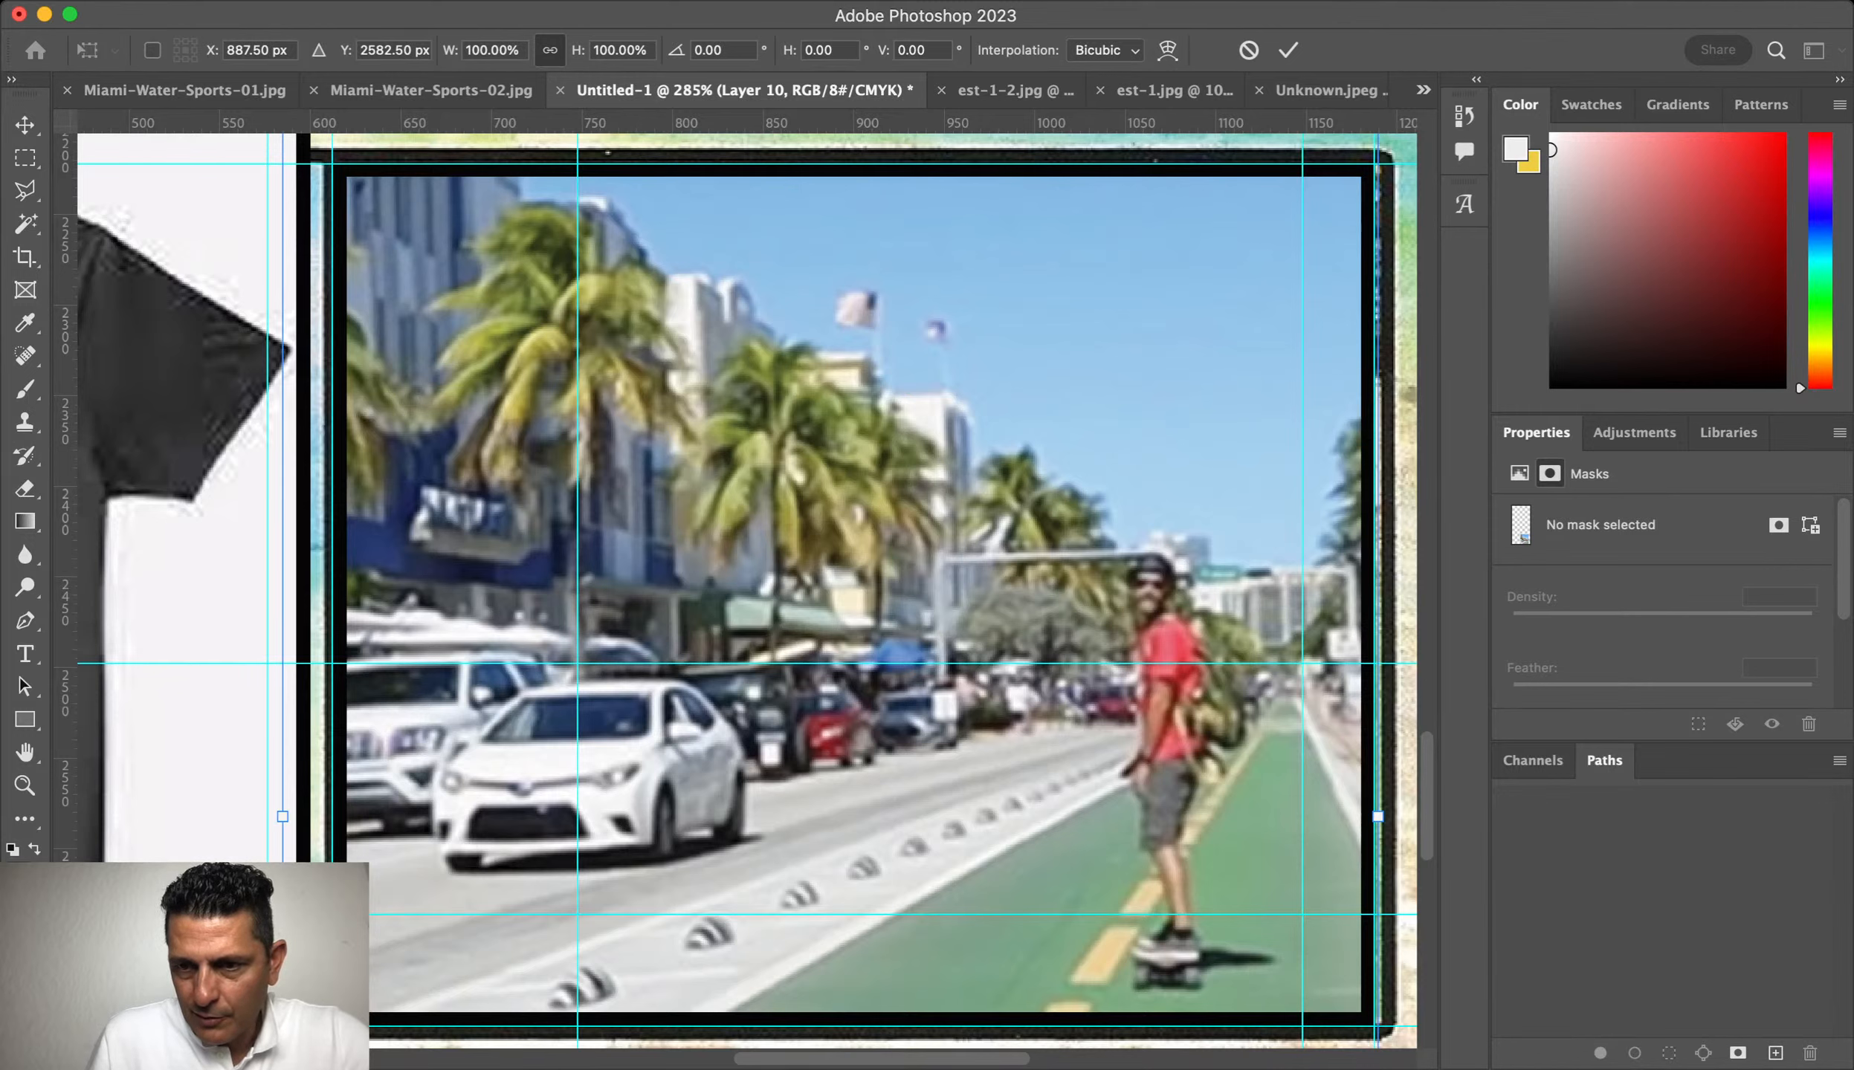
pyautogui.press('Return')
pyautogui.press('m')
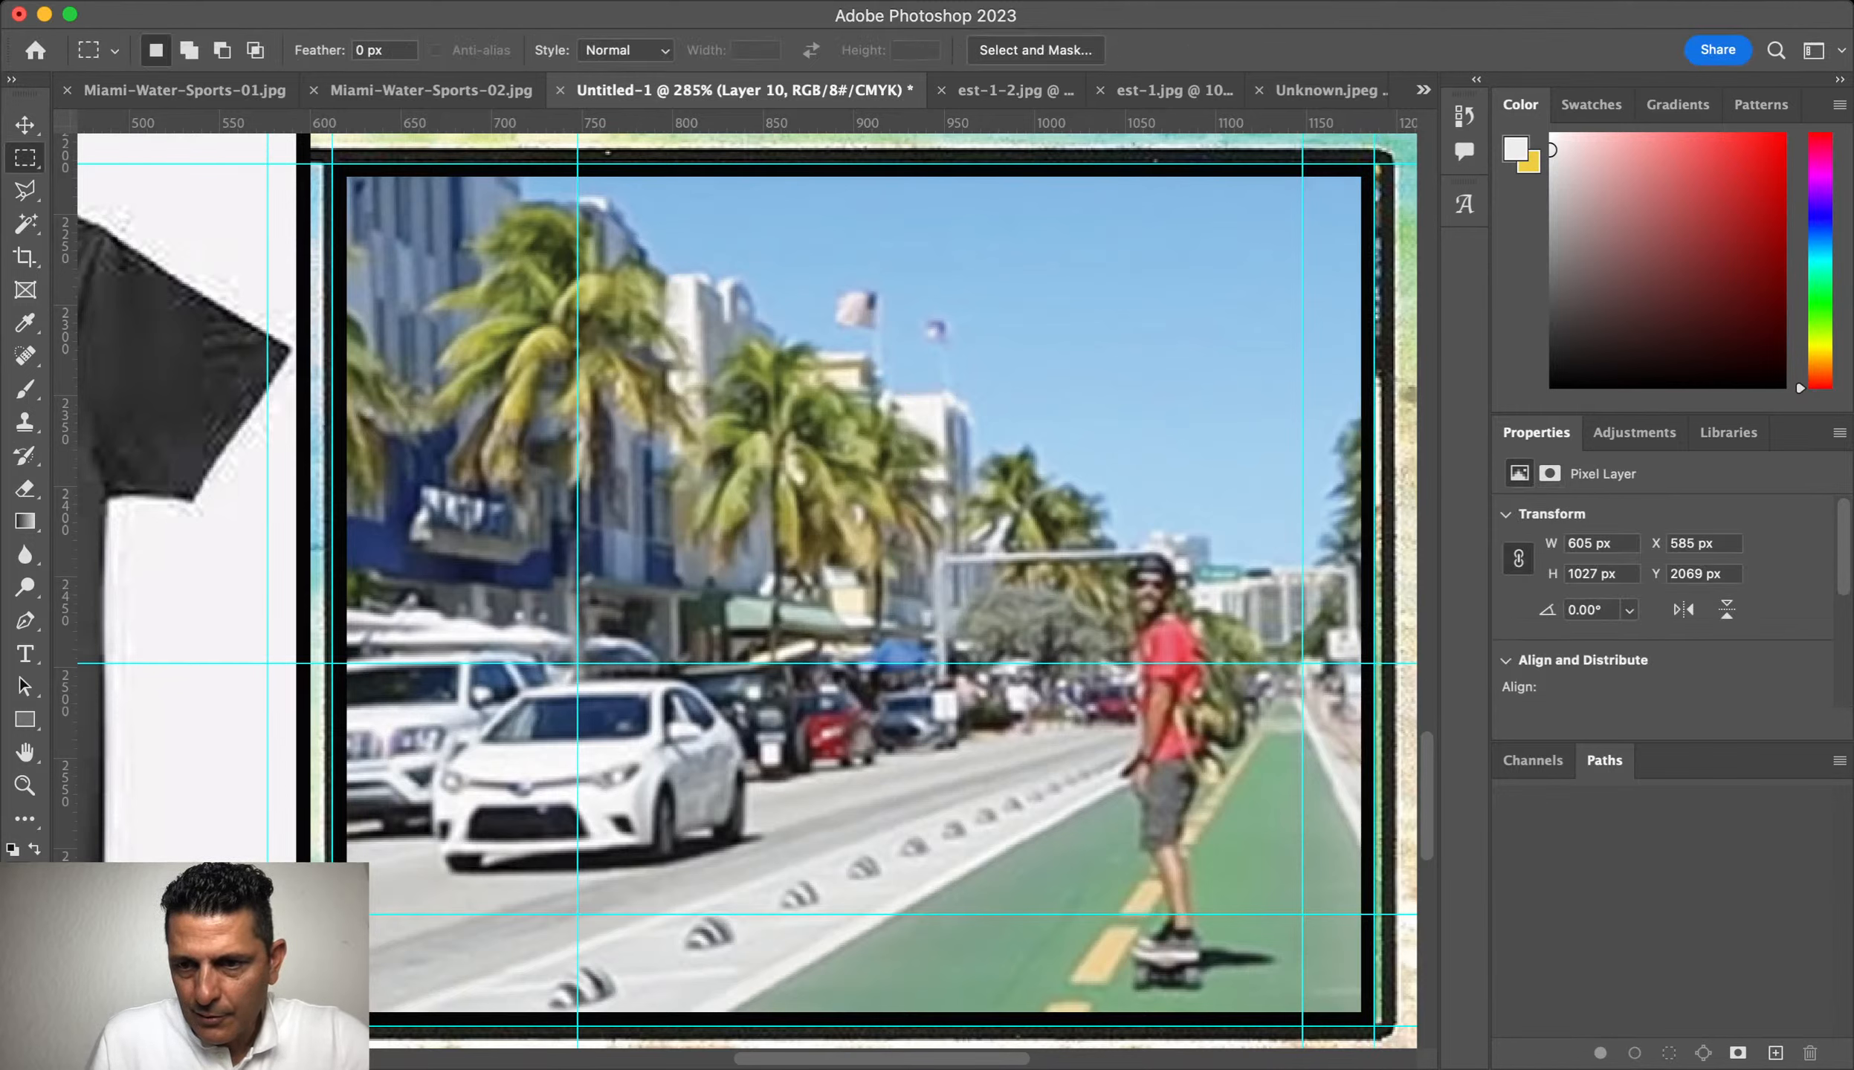
pyautogui.press('super+t')
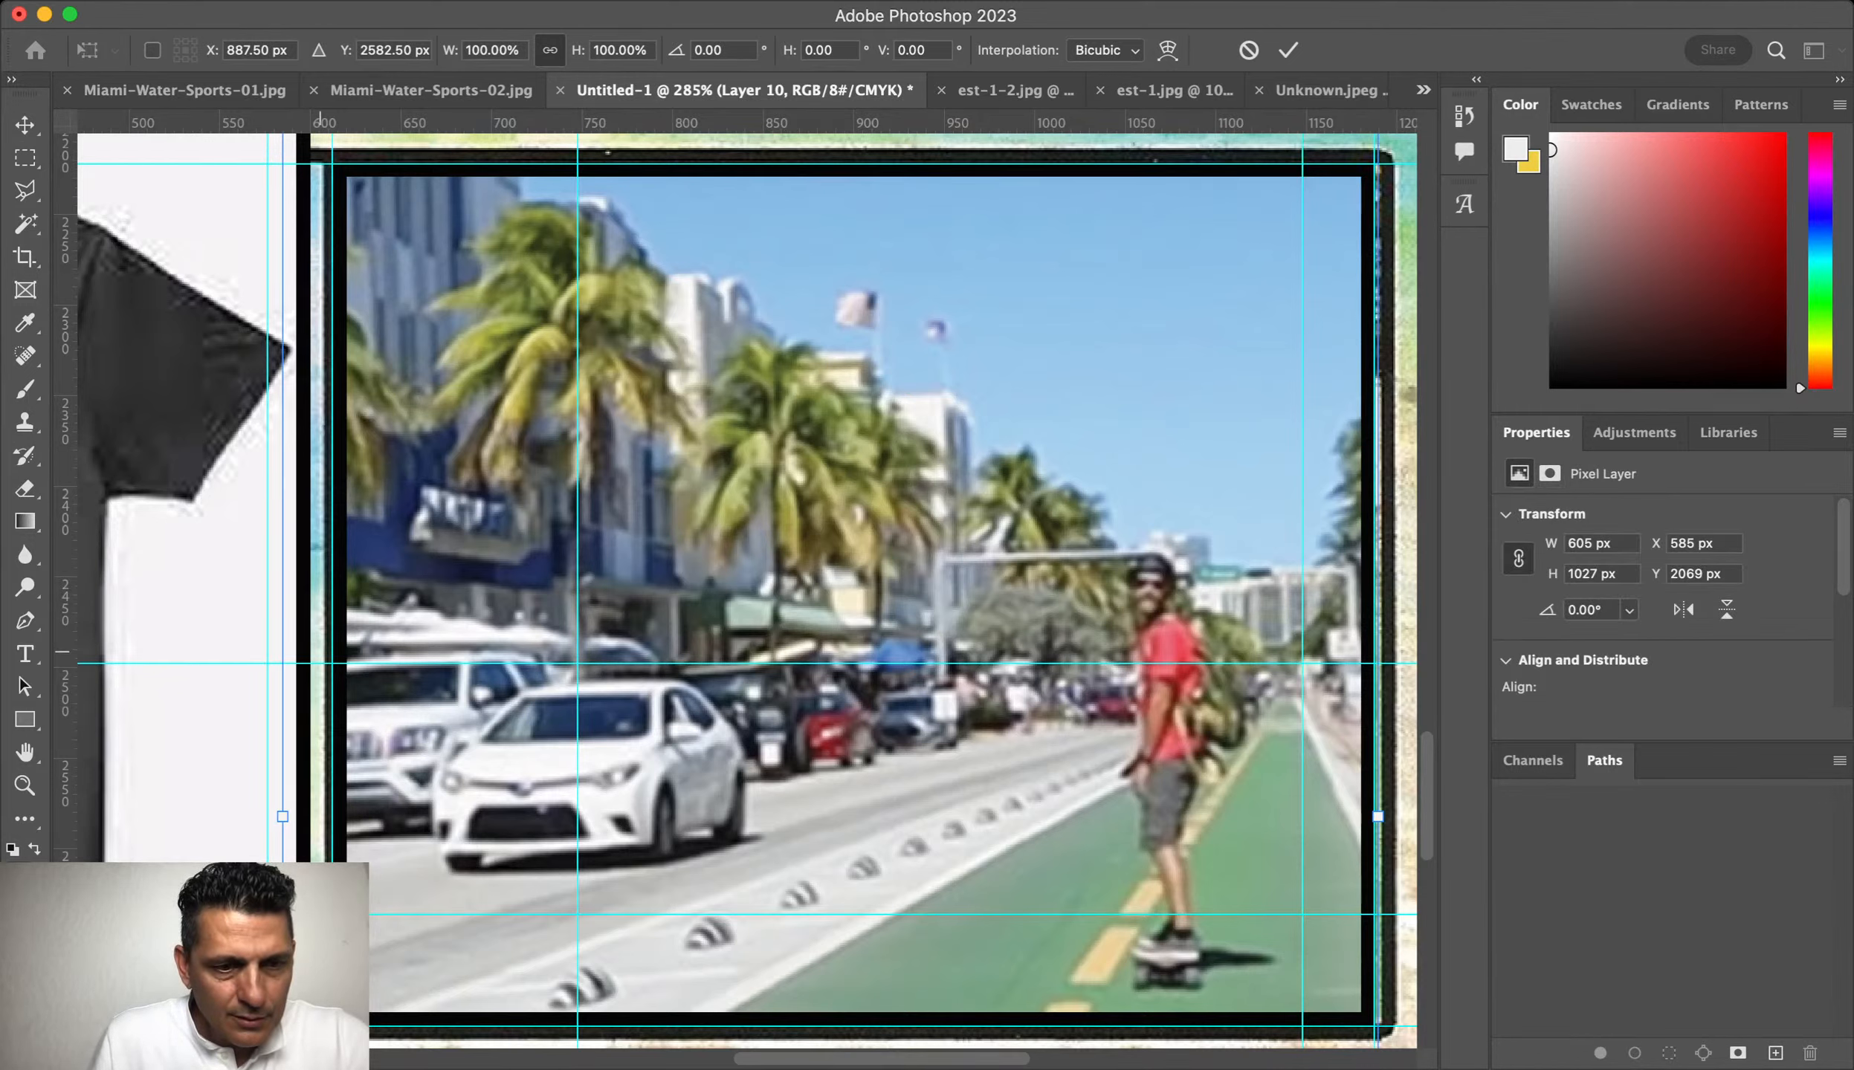
pyautogui.moveTo(282, 816); pyautogui.dragTo(243, 817)
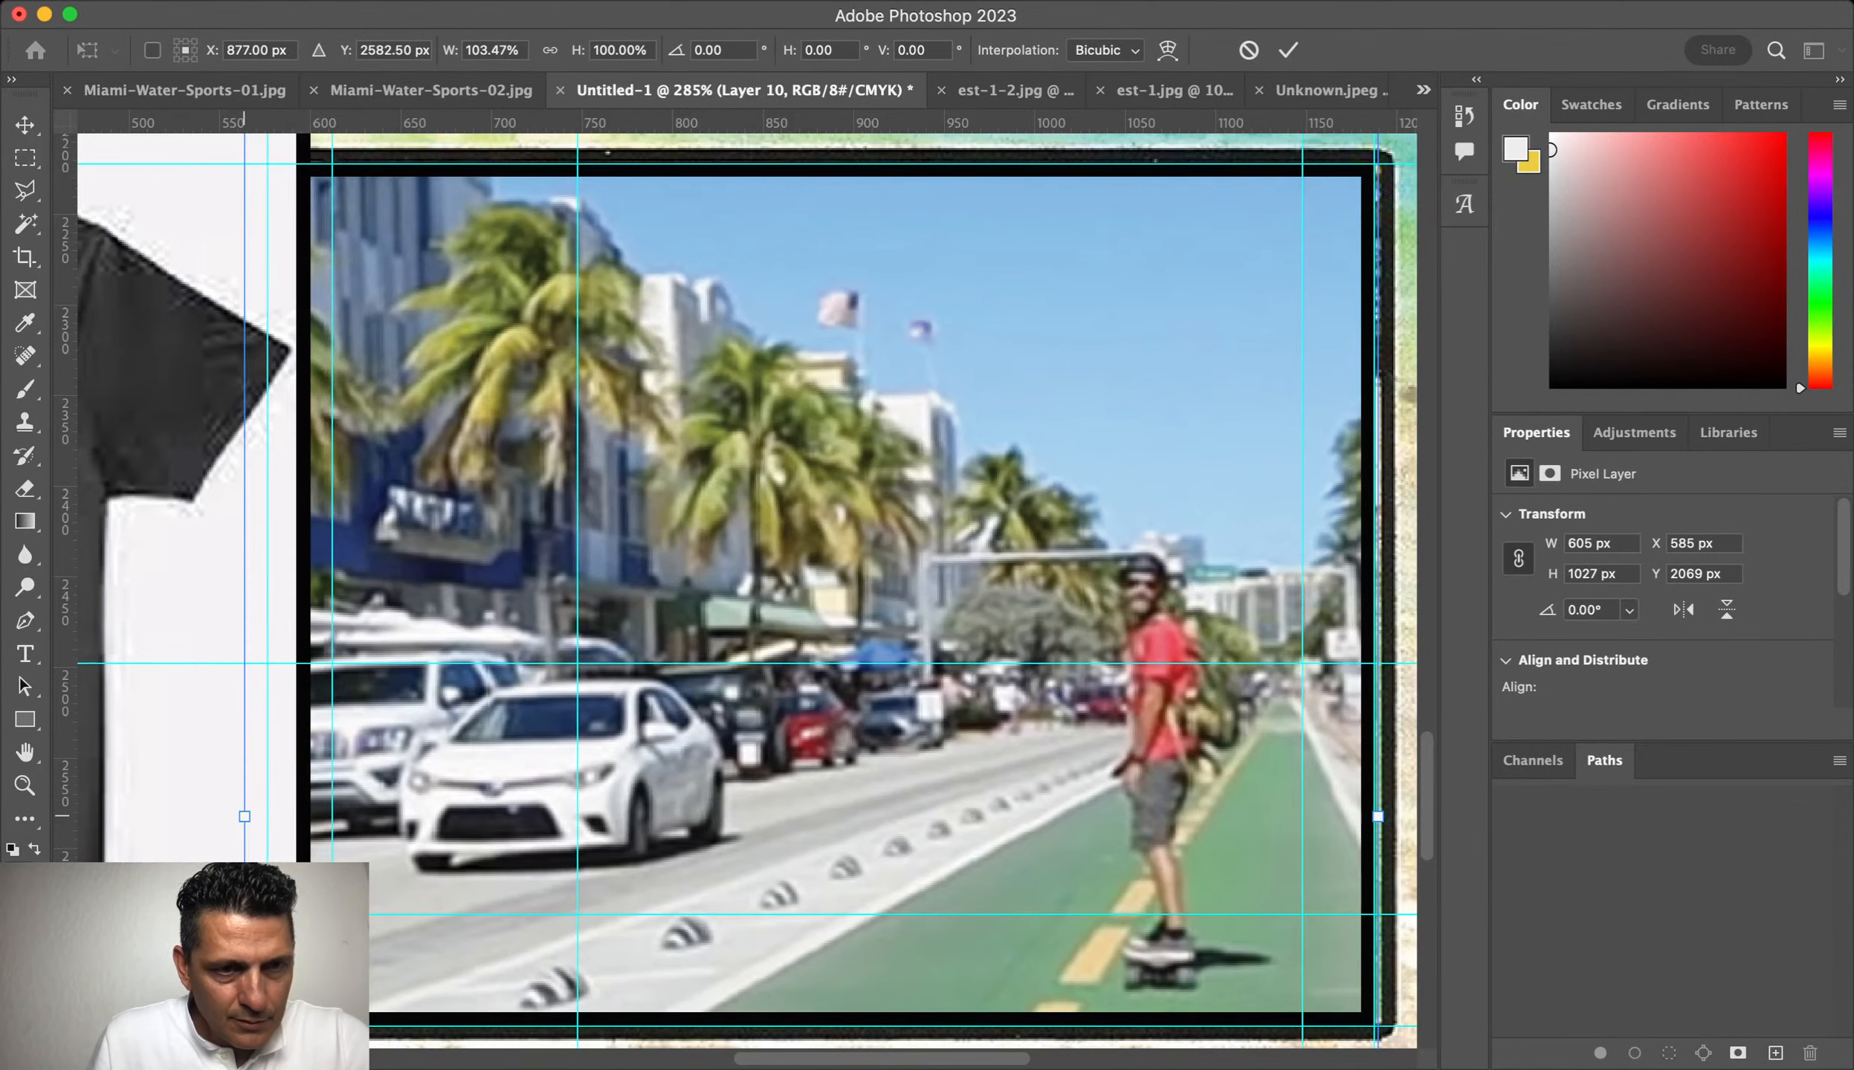
pyautogui.press('Return')
pyautogui.press('super+0')
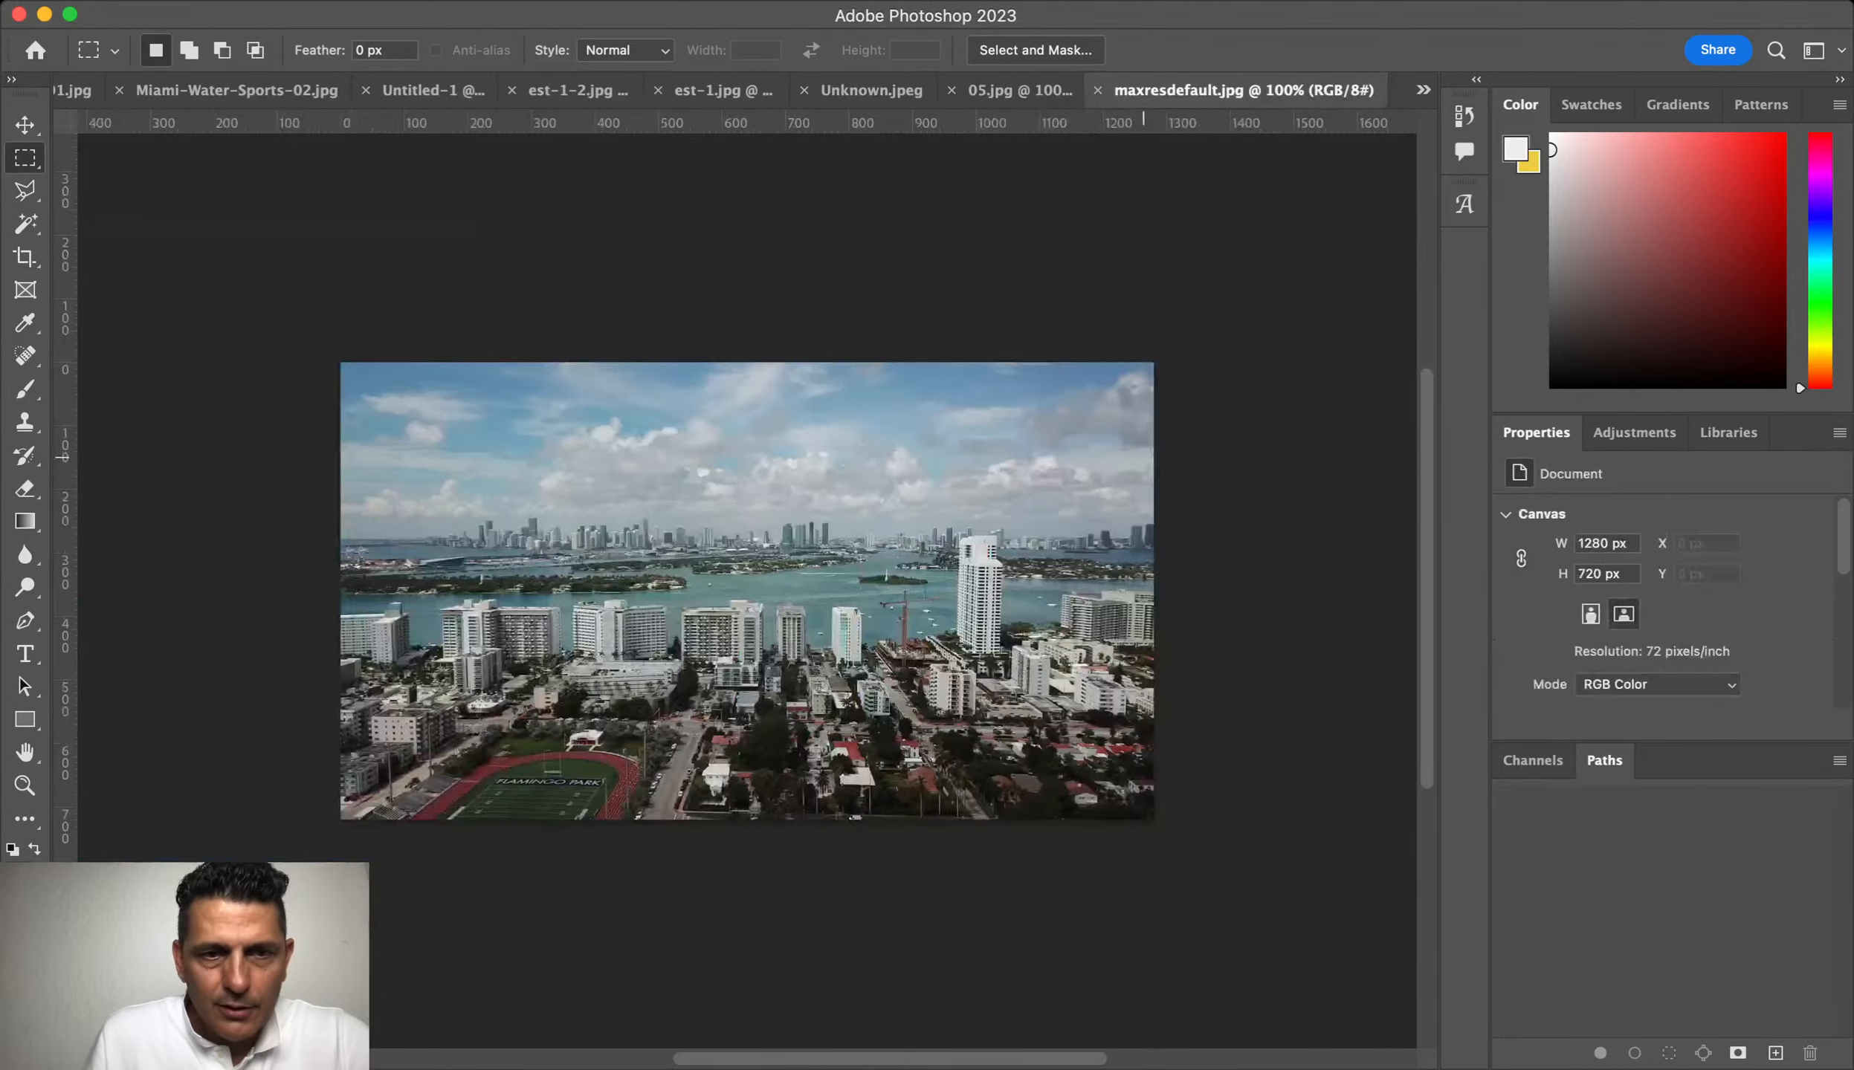
# Step: Select the maxresdefault.jpg Miami skyline image and paste it into the flyer
pyautogui.moveTo(887, 563); pyautogui.dragTo(687, 118)
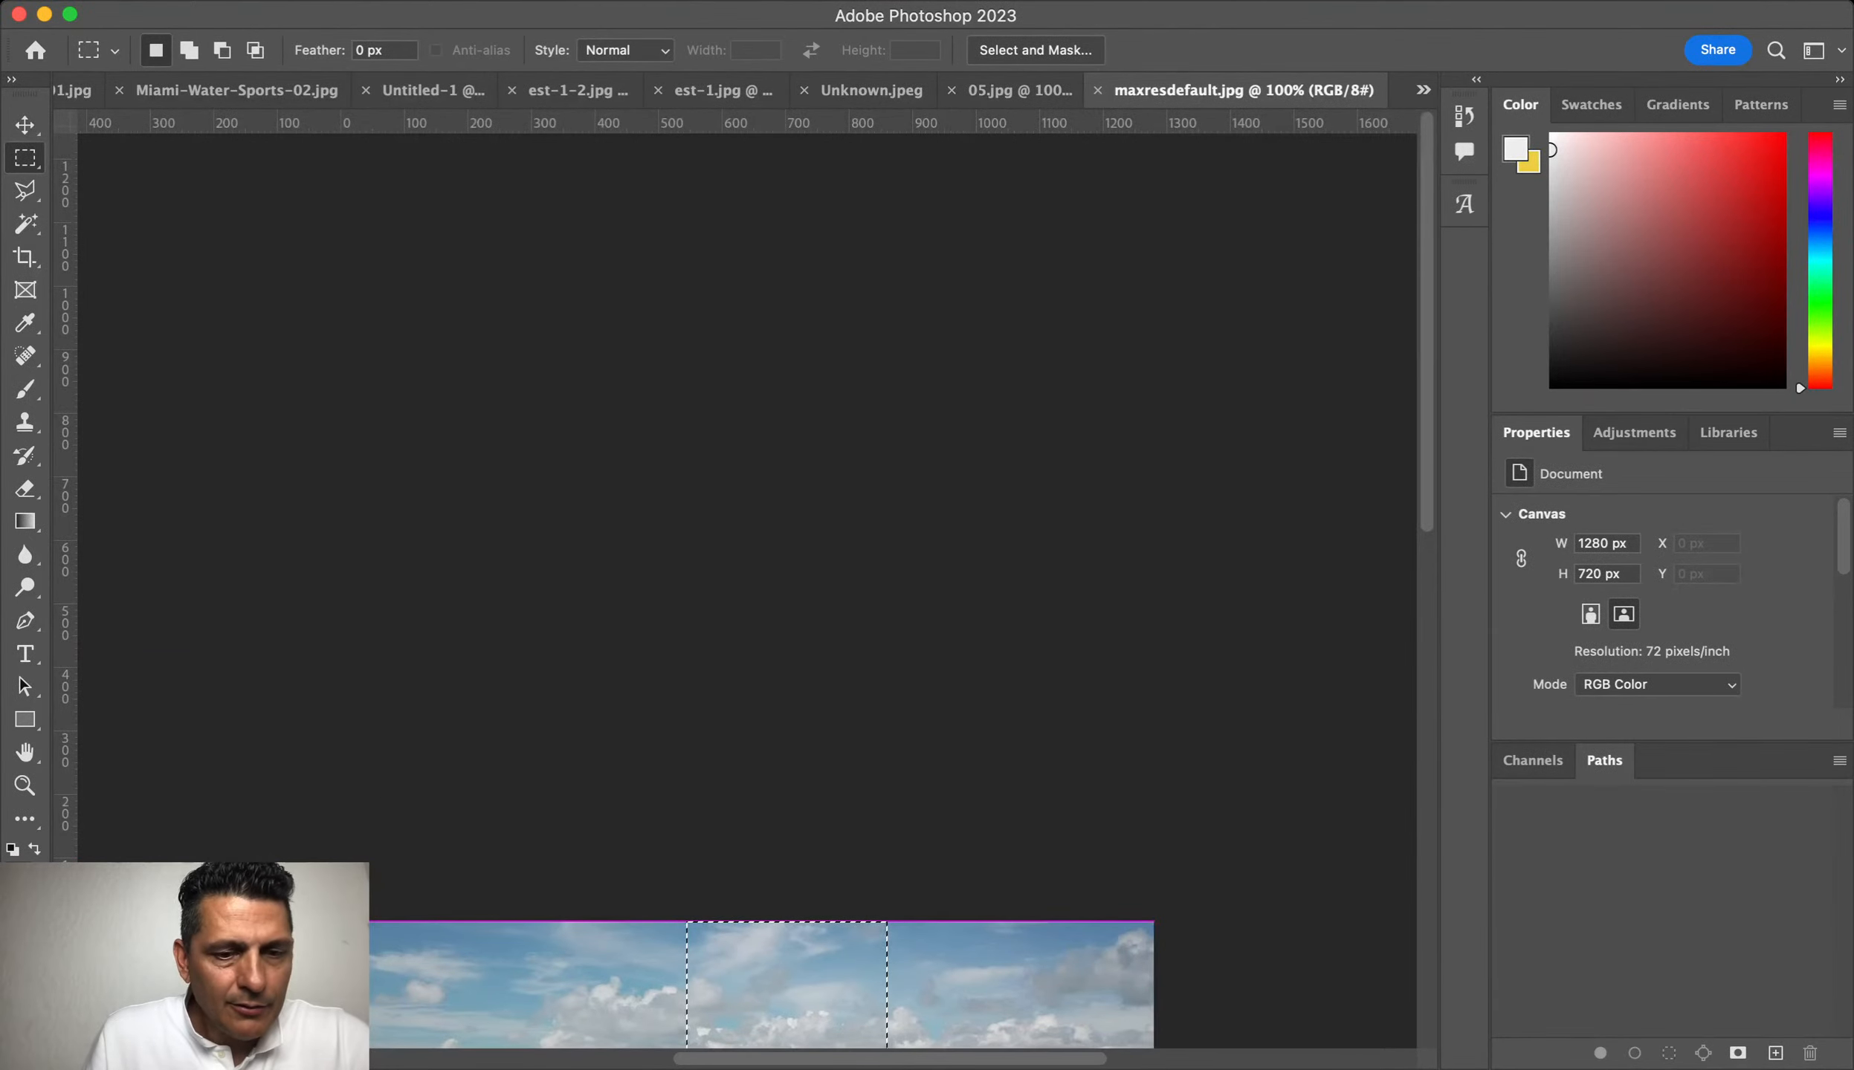
pyautogui.click(740, 606)
pyautogui.click(25, 125)
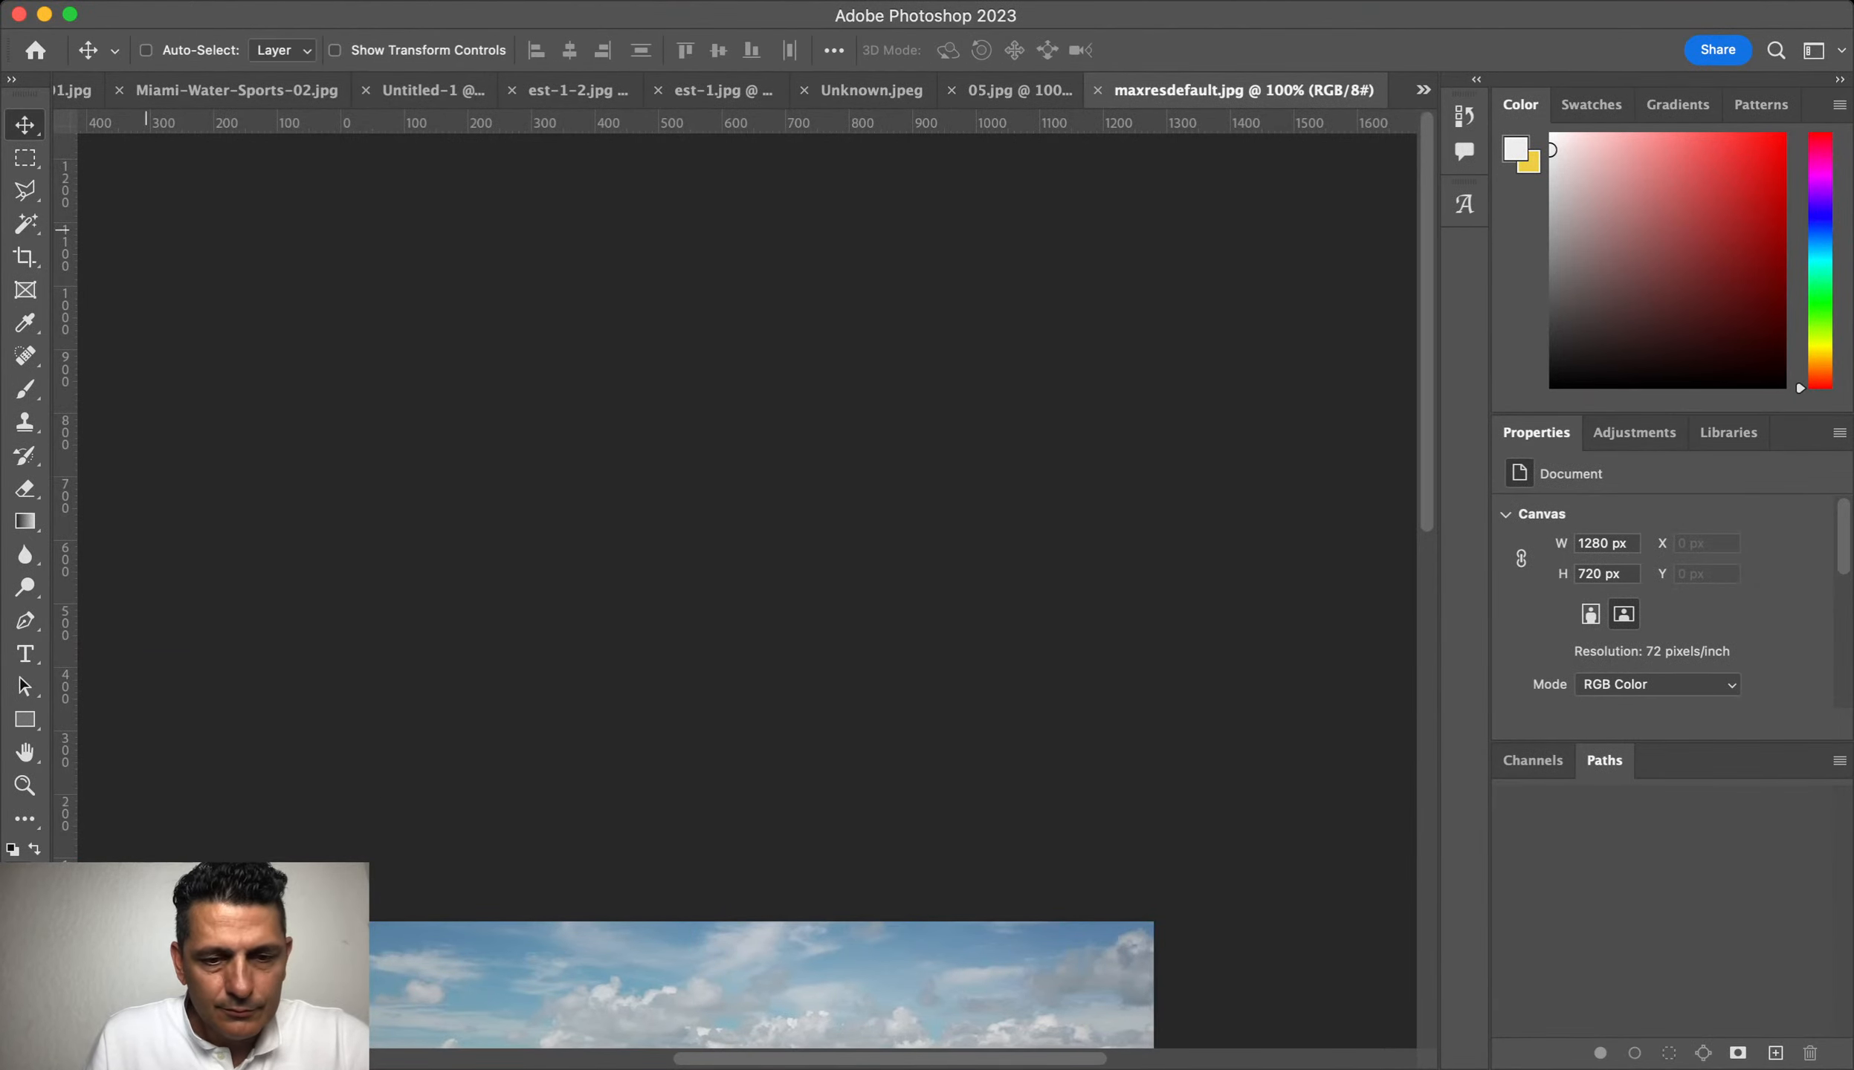
pyautogui.click(434, 91)
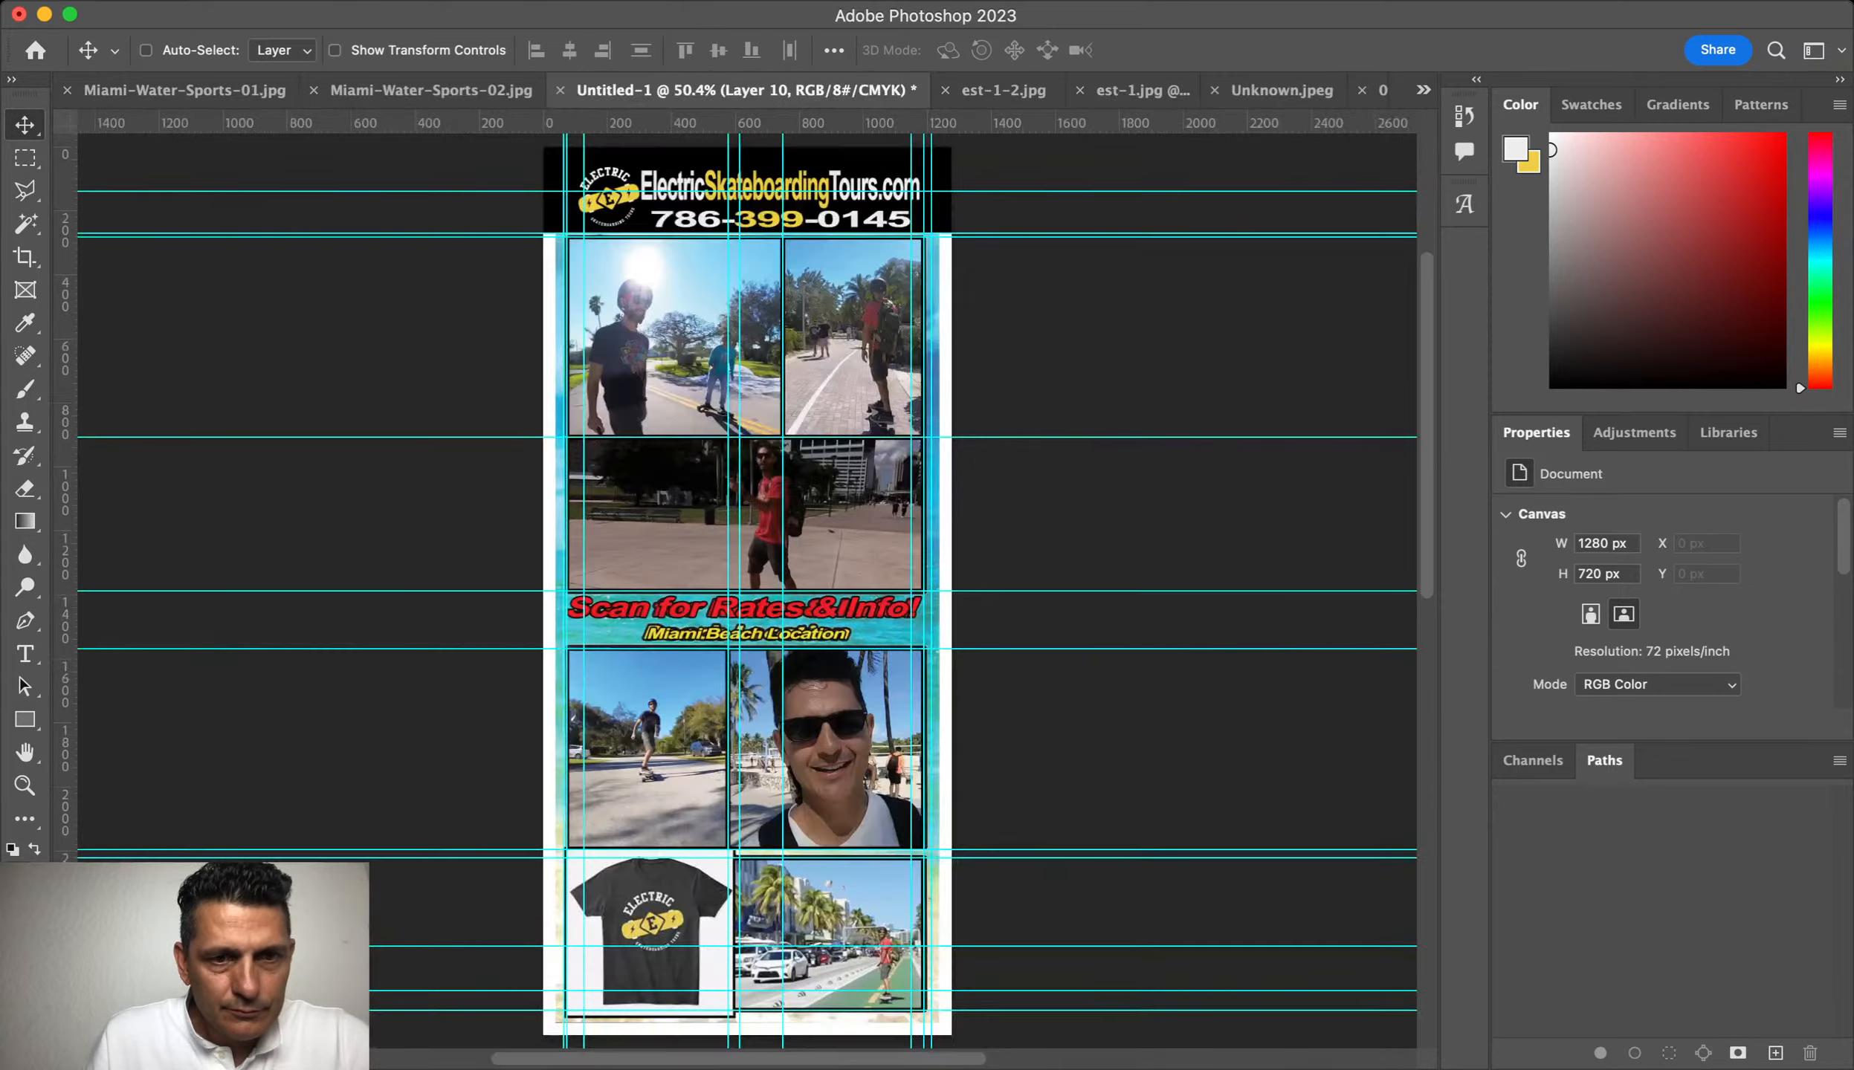
pyautogui.press('super+v')
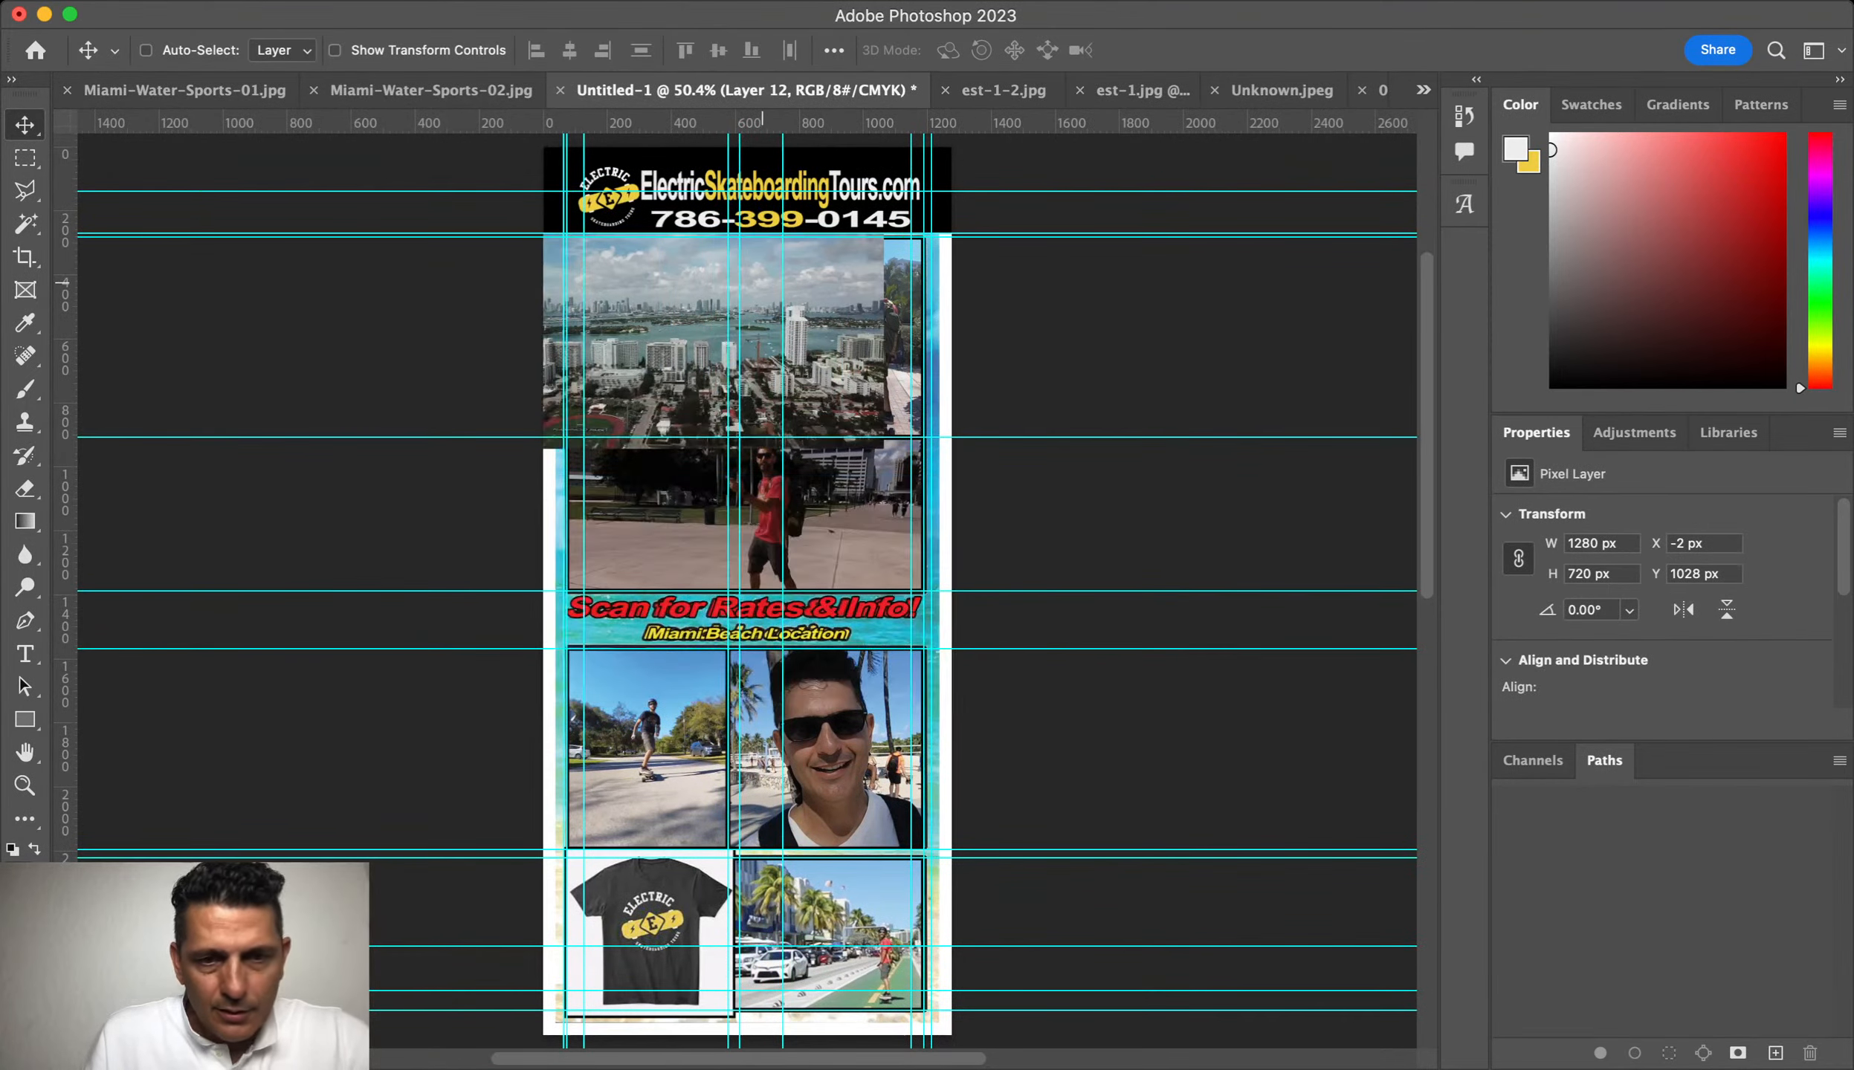
# Step: Enlarge the skyline to cover the whole flyer and centre it
pyautogui.press('super+t')
pyautogui.moveTo(1123, 583); pyautogui.dragTo(1352, 882)
pyautogui.moveTo(768, 384); pyautogui.dragTo(1346, 432)
pyautogui.moveTo(1188, 433); pyautogui.dragTo(872, 445)
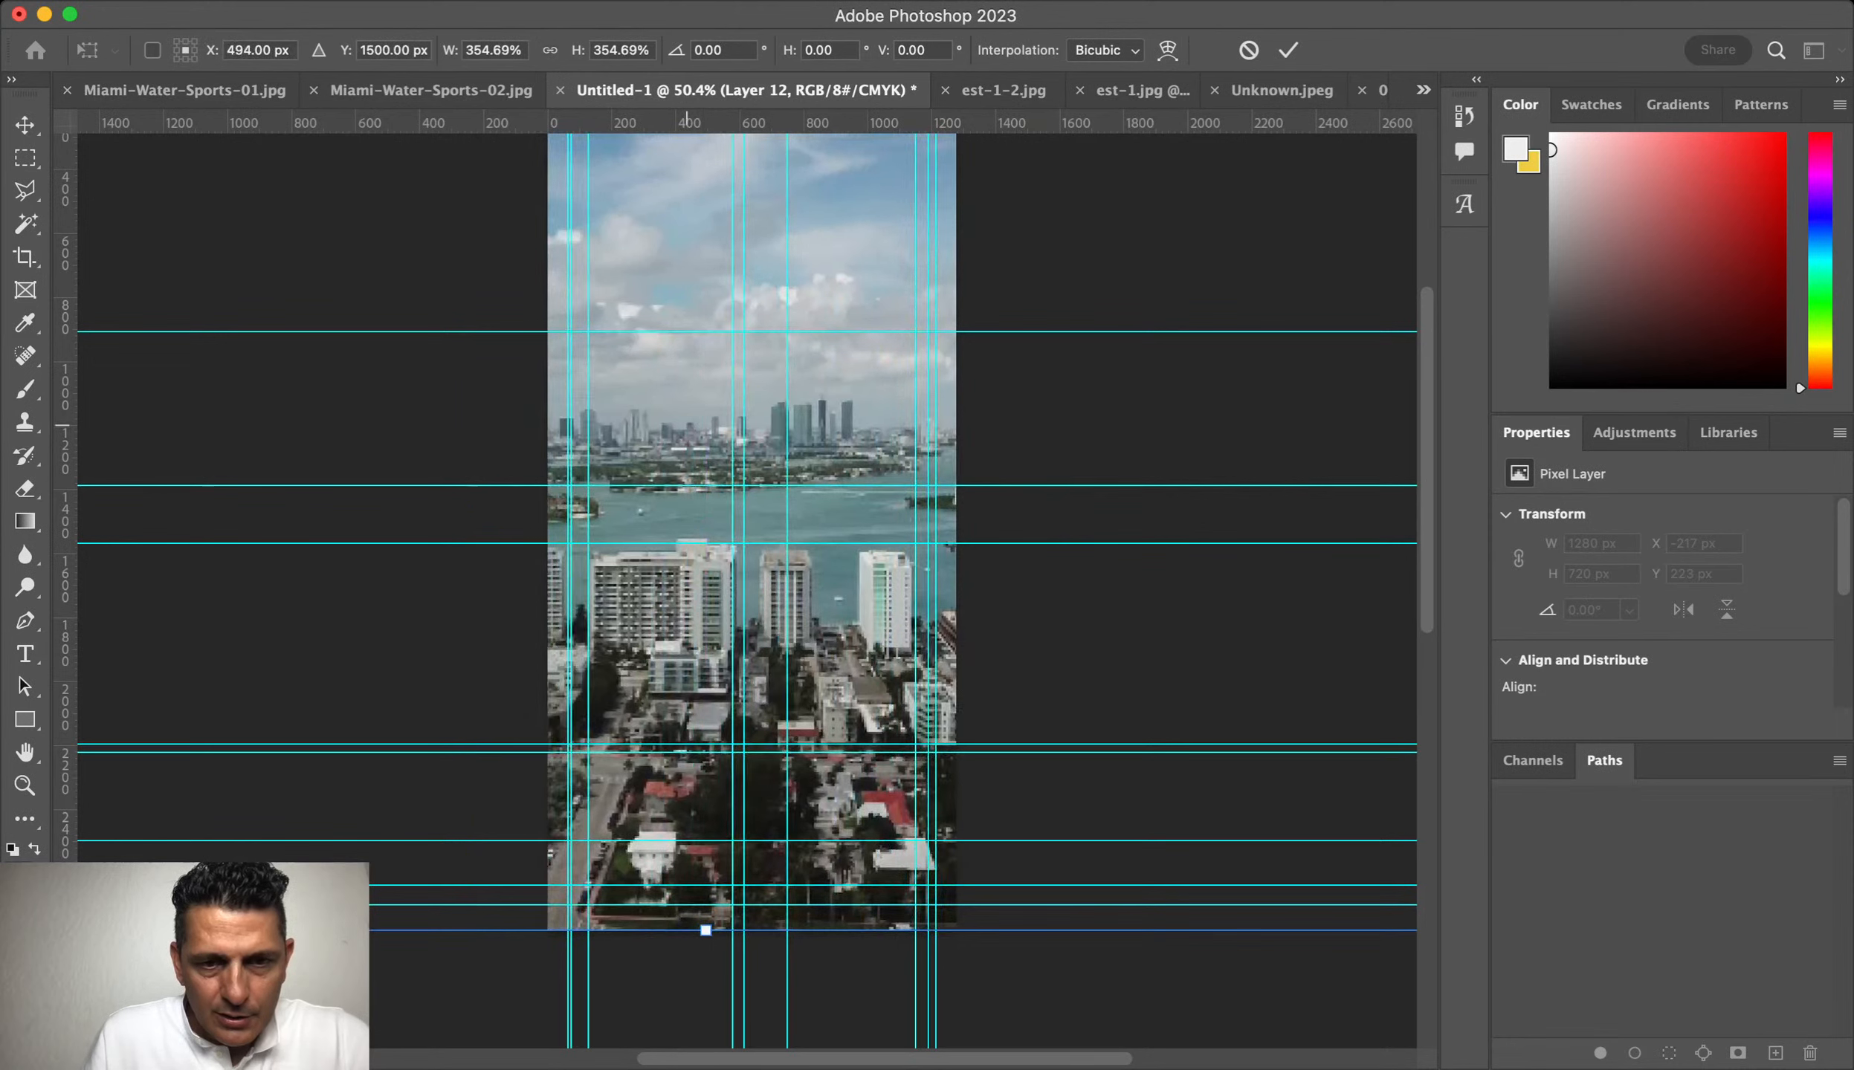
pyautogui.press('Return')
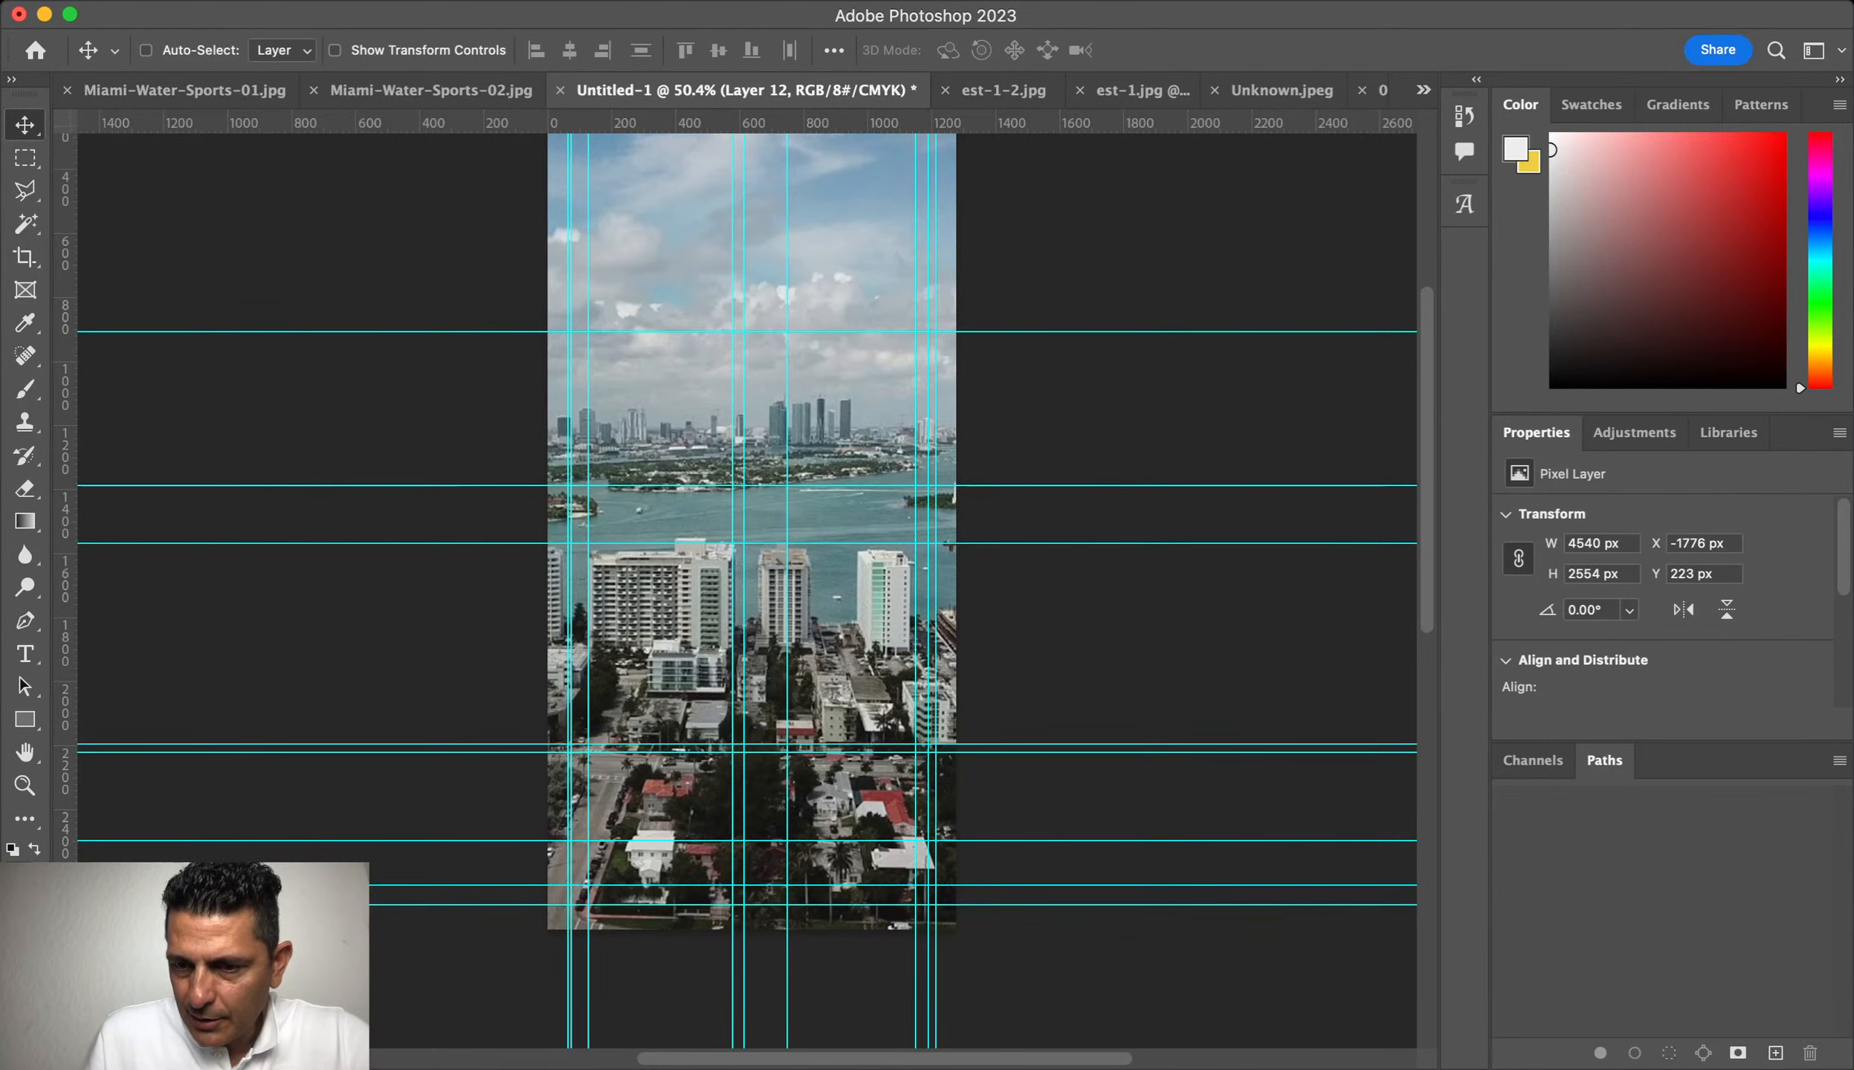
# Step: Send the skyline behind the artwork and group the photo layers as EST Photos
pyautogui.press('super+shift+bracketleft')
pyautogui.hotkey('alt', ']')
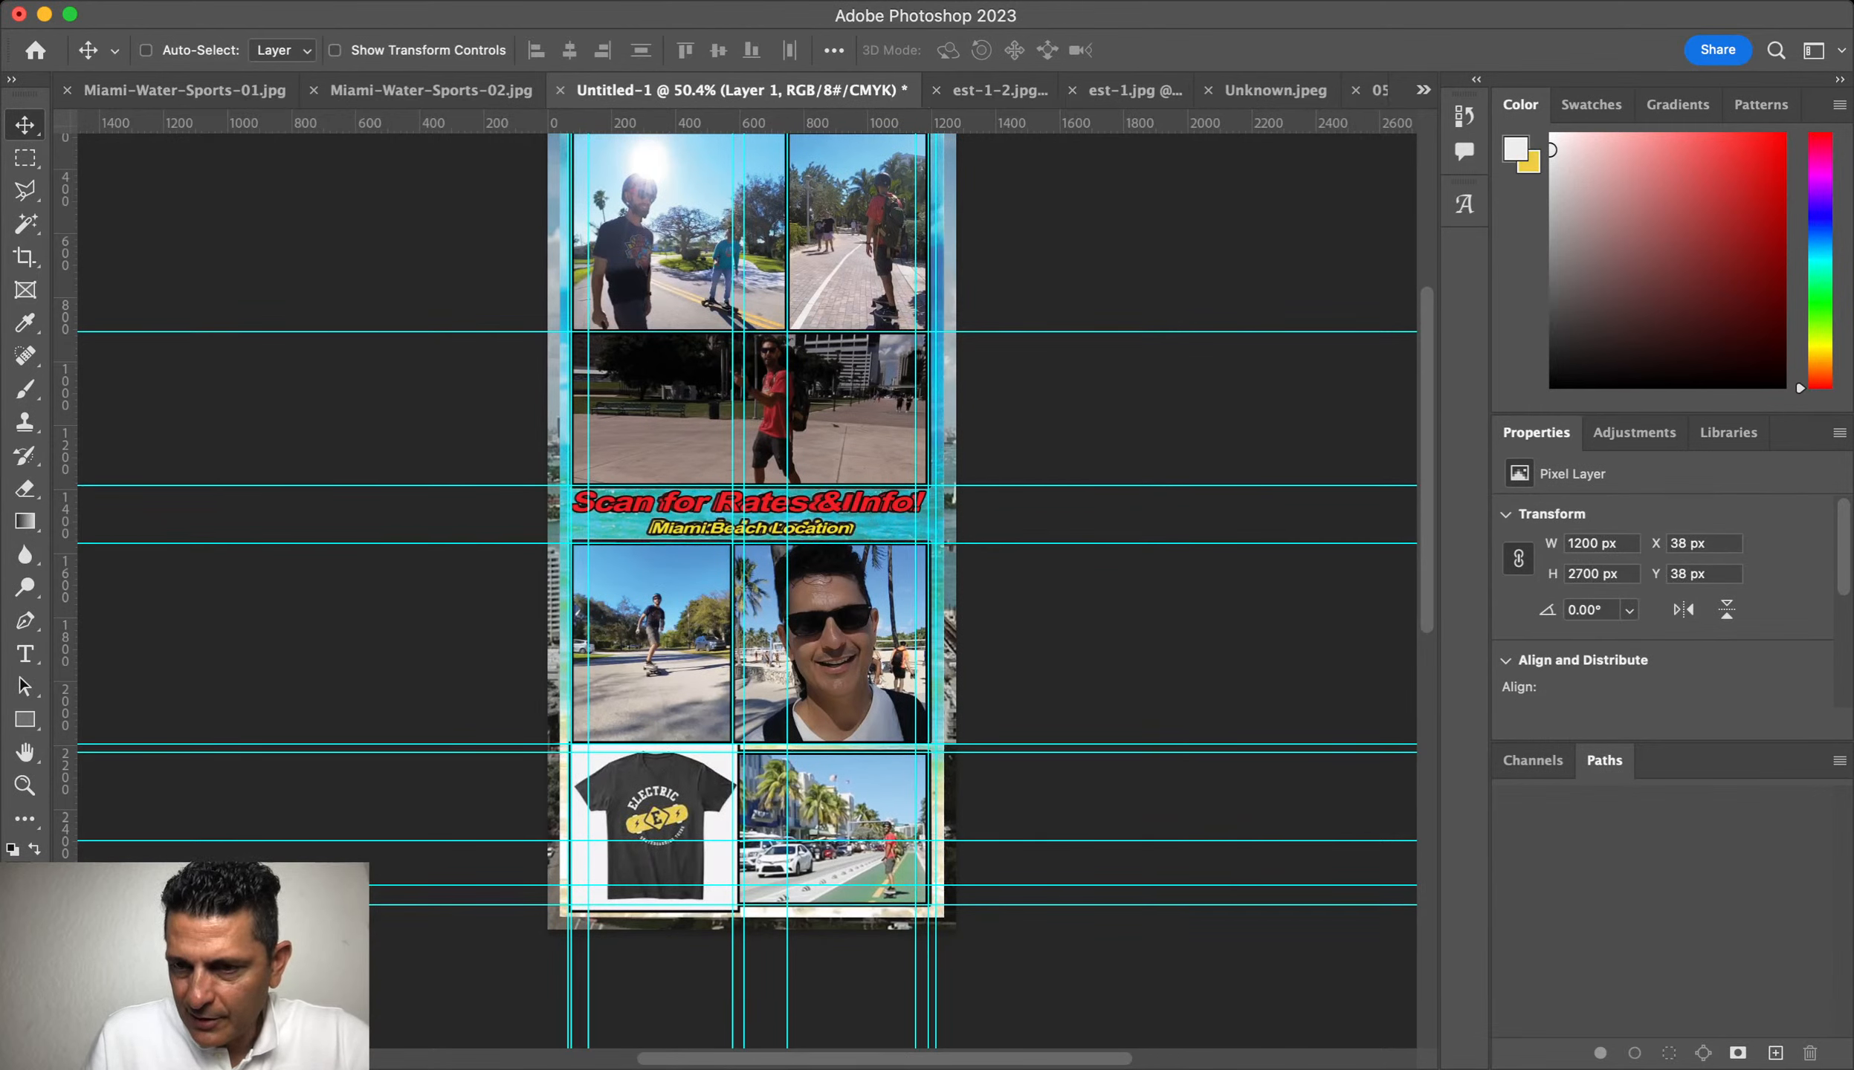
pyautogui.press('super+g')
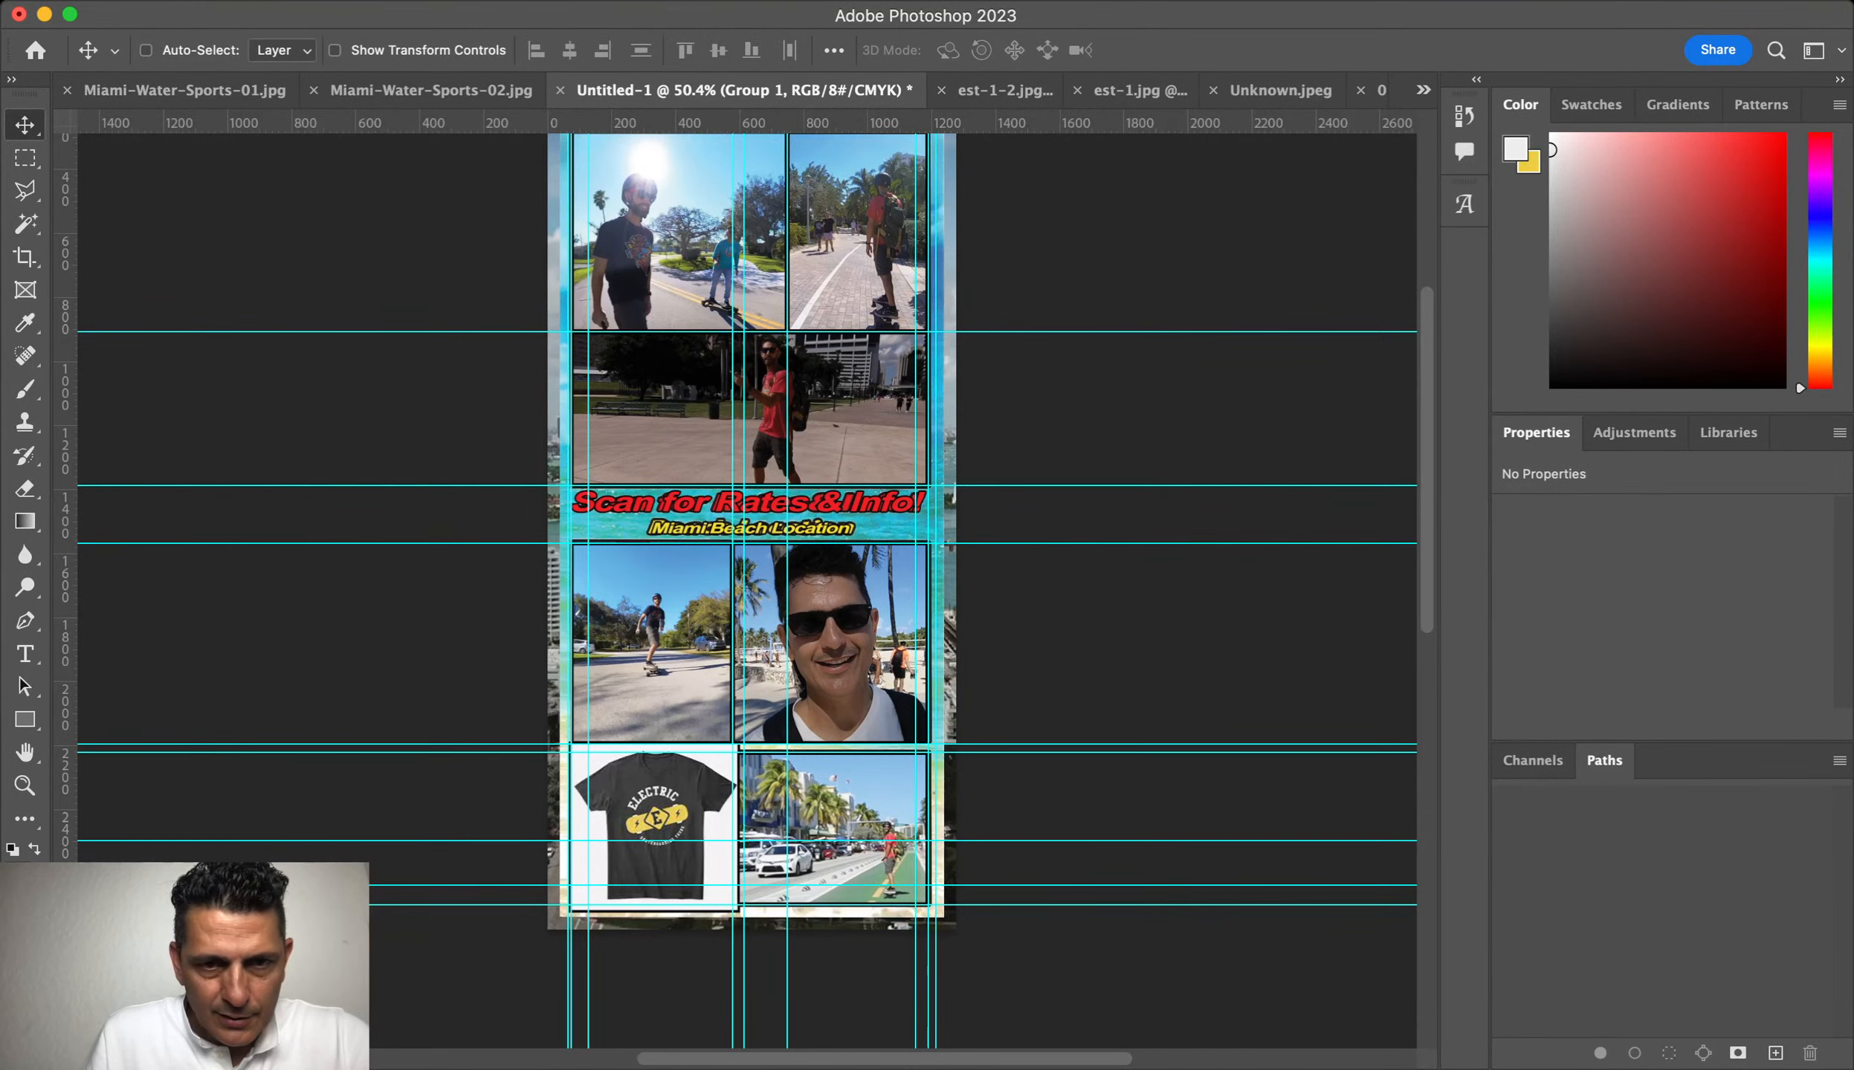
pyautogui.scroll(1, 1016, 574)
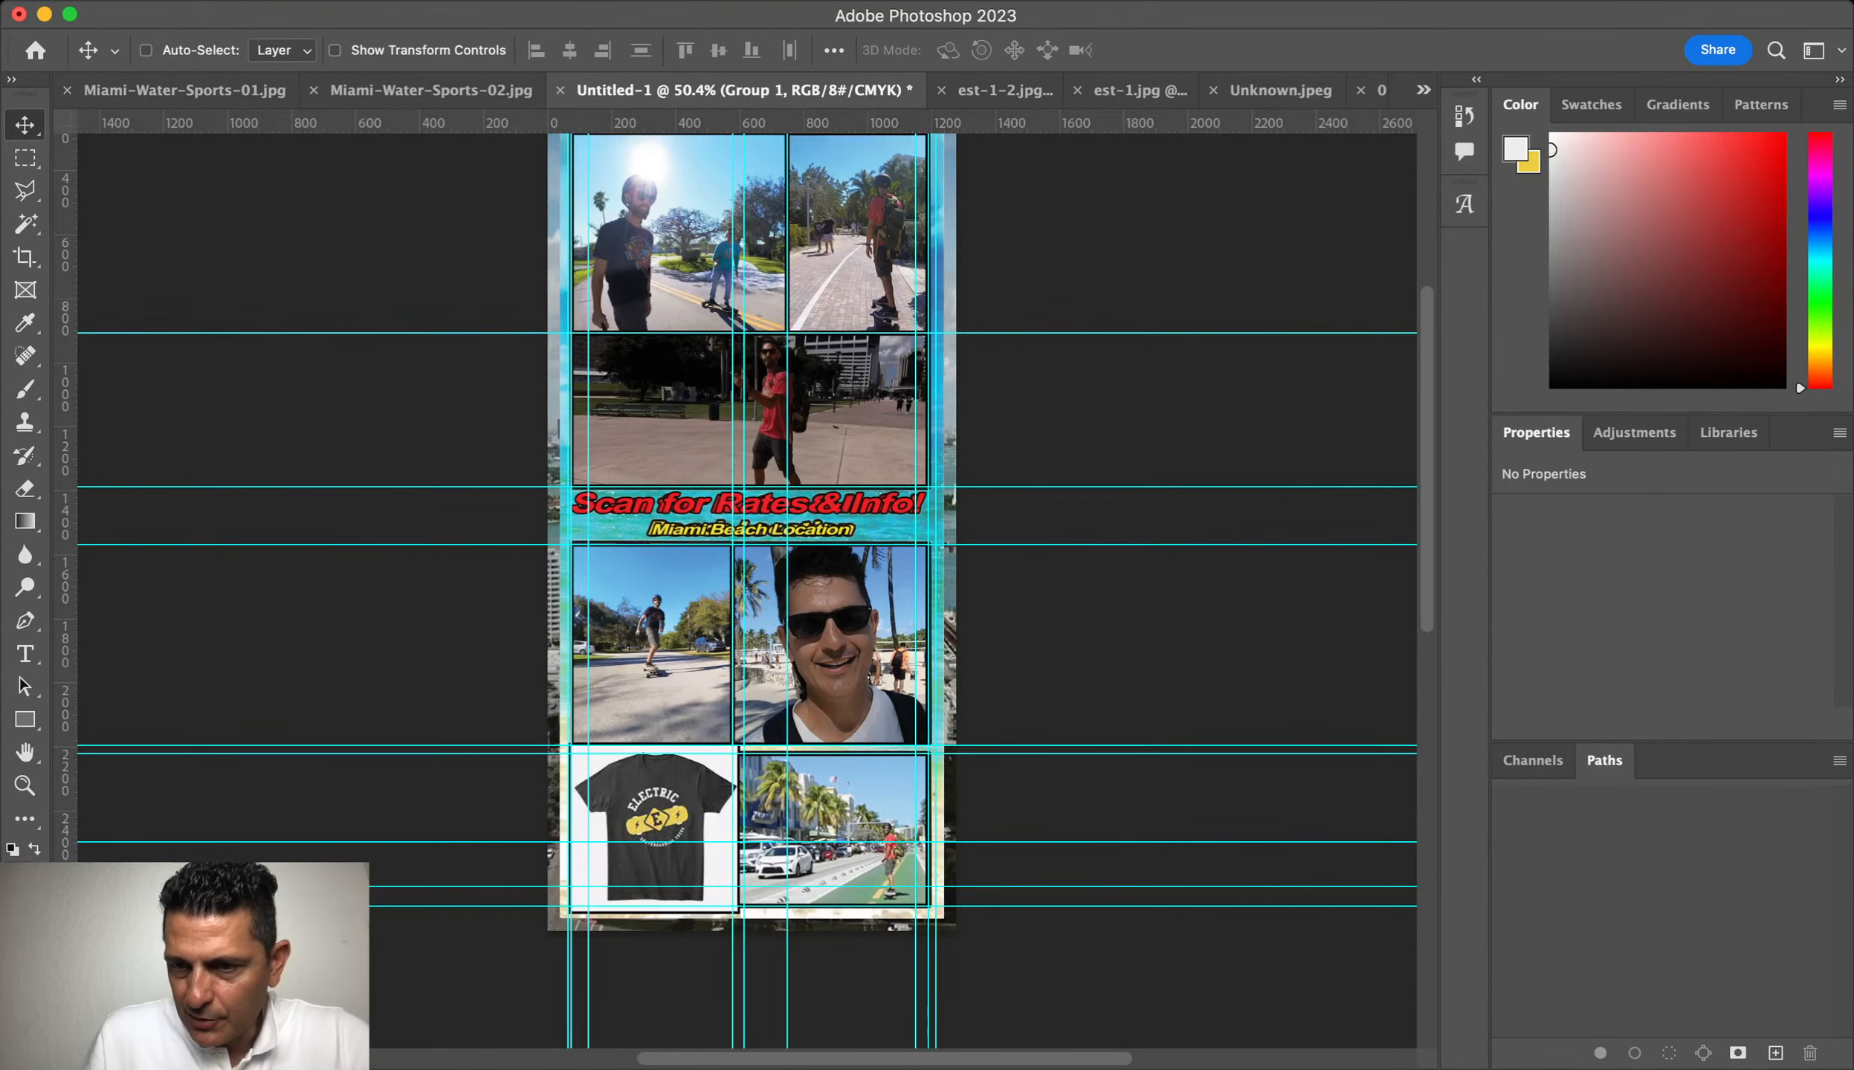
pyautogui.press('Return')
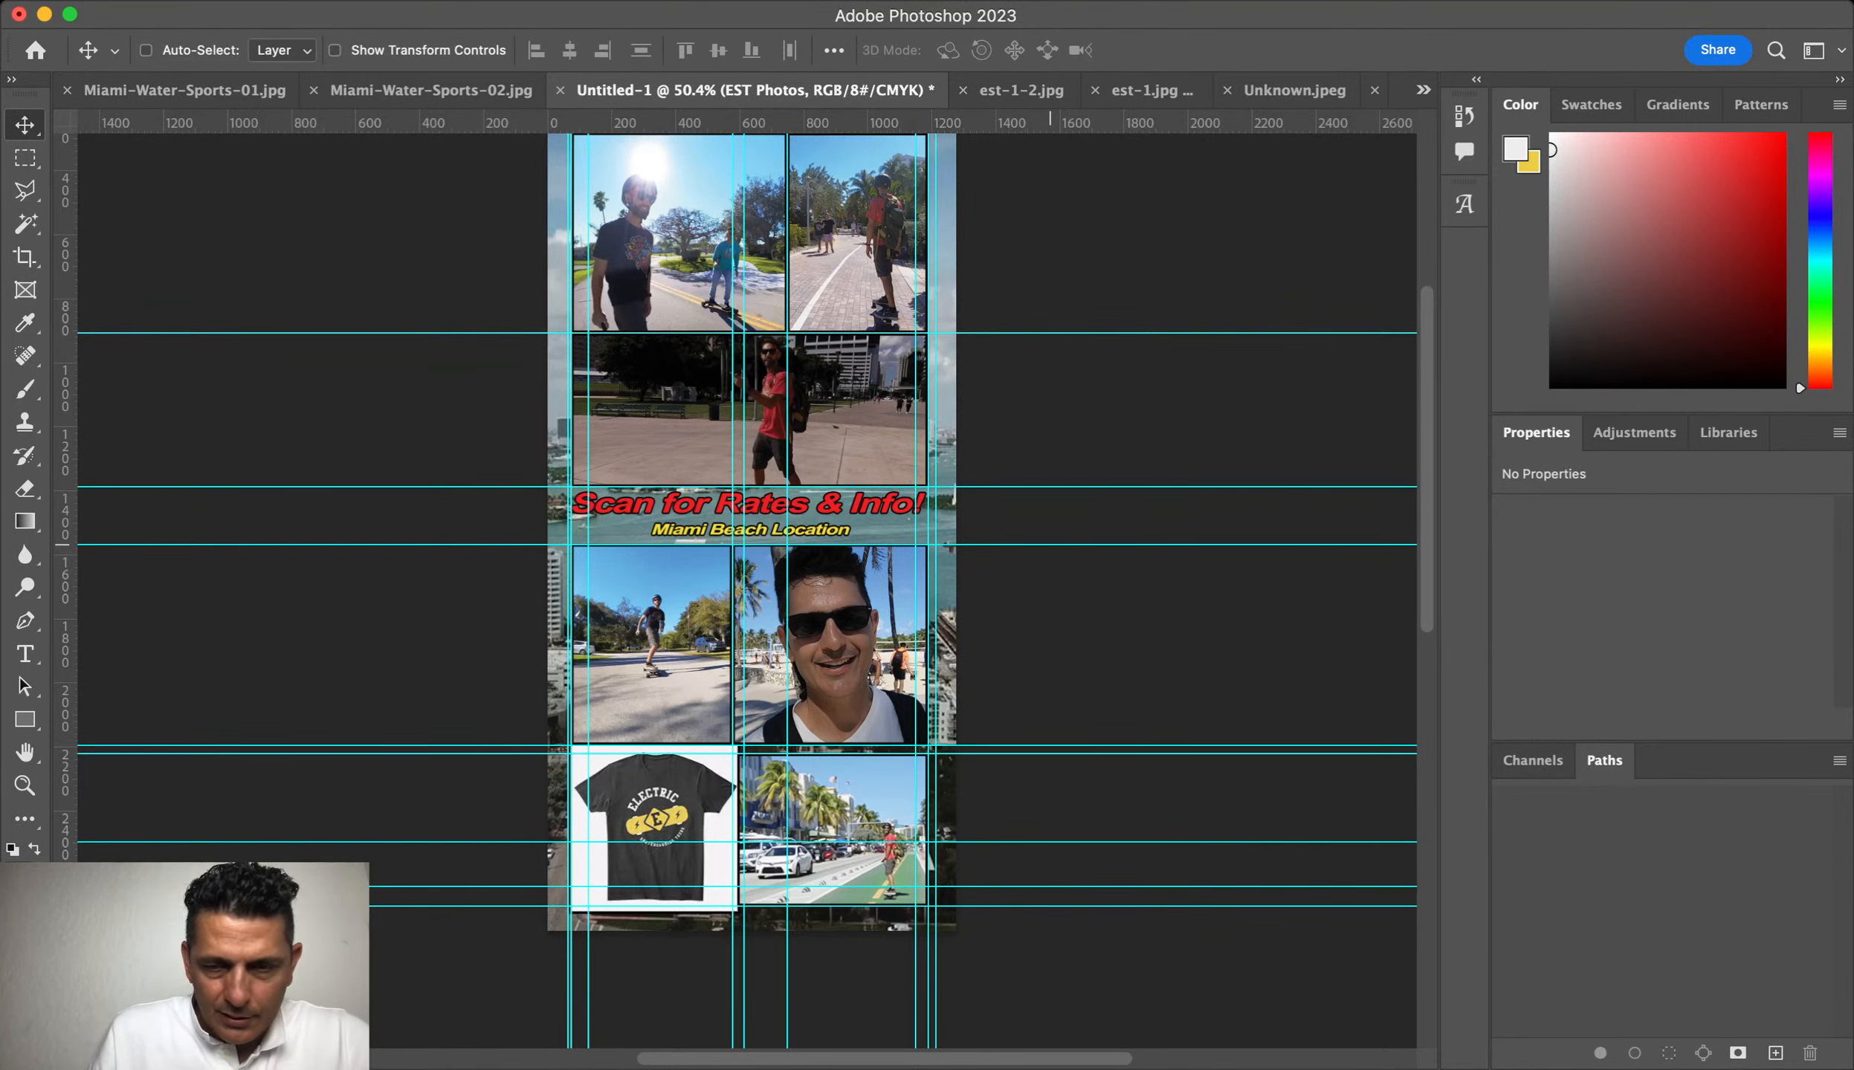
# Step: Hide the guides to review the finished flyer
pyautogui.press('super')
pyautogui.press('super+semicolon')
pyautogui.scroll(5, 1329, 538)
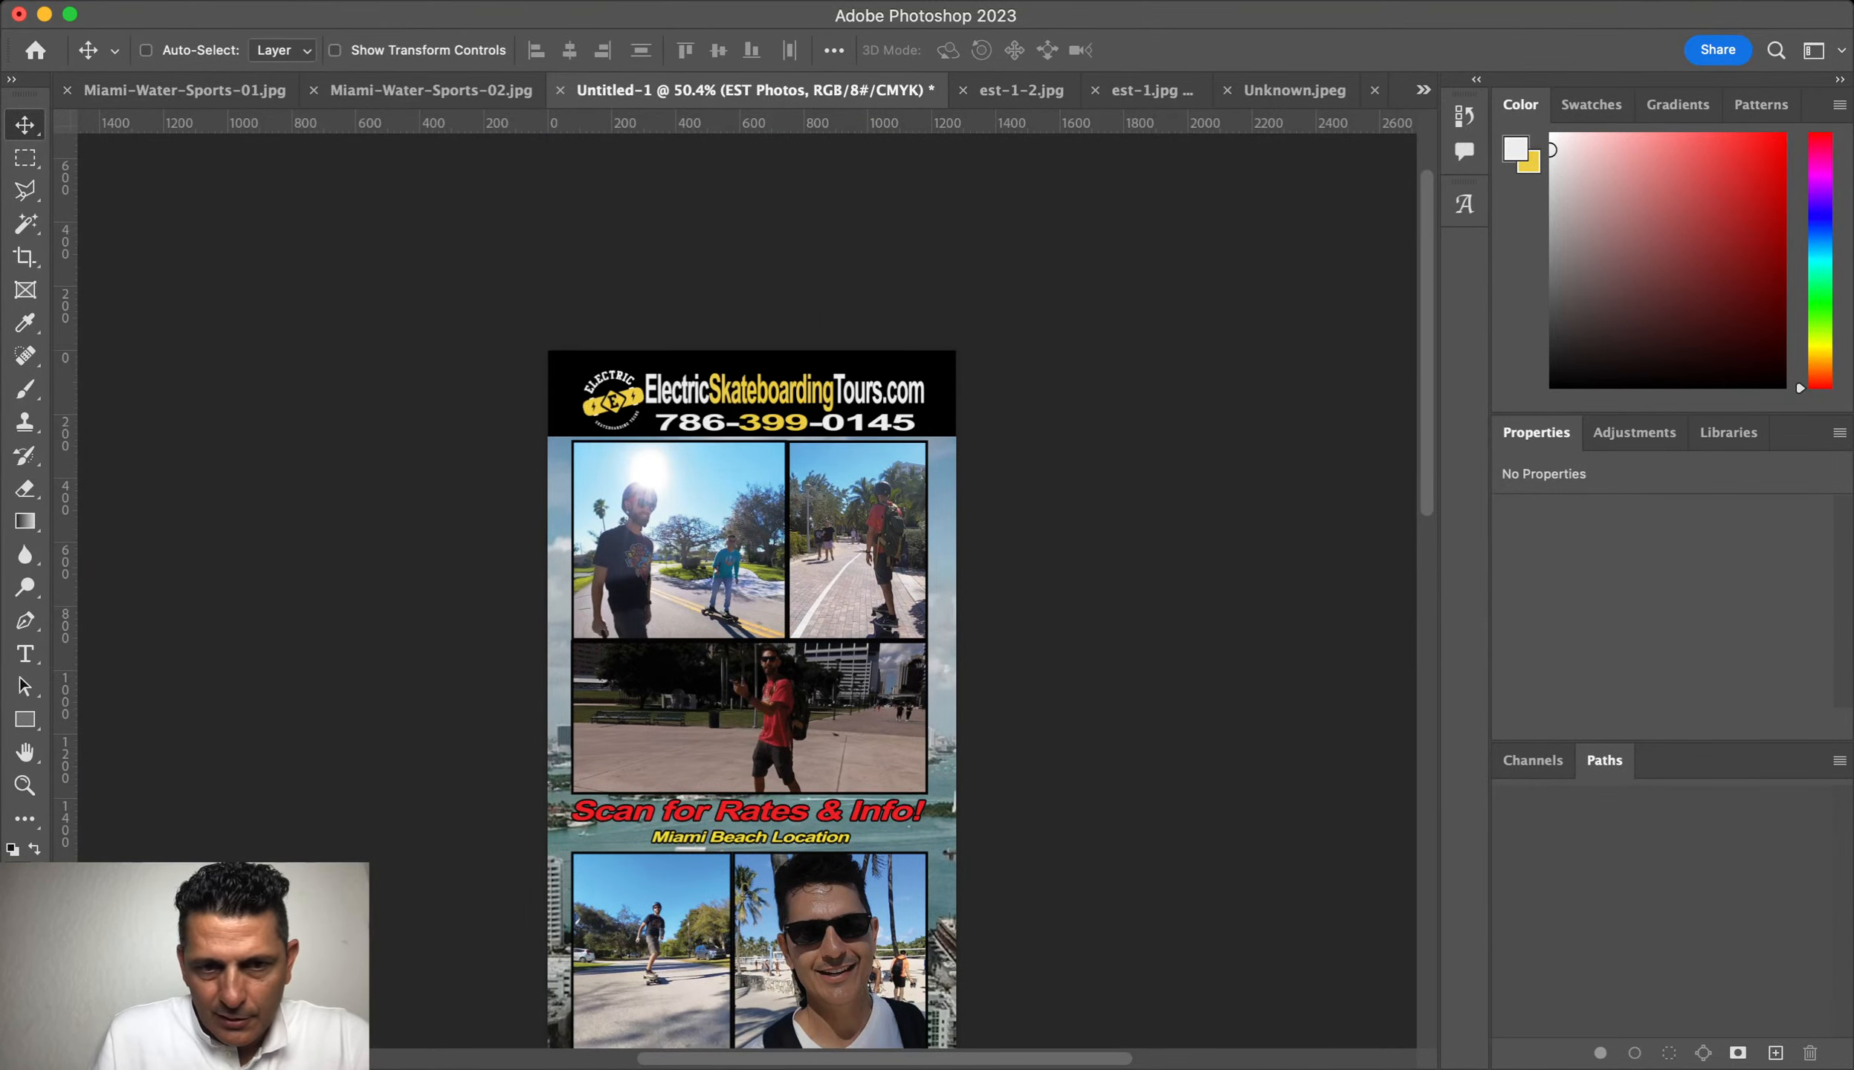
pyautogui.scroll(-5, 1314, 420)
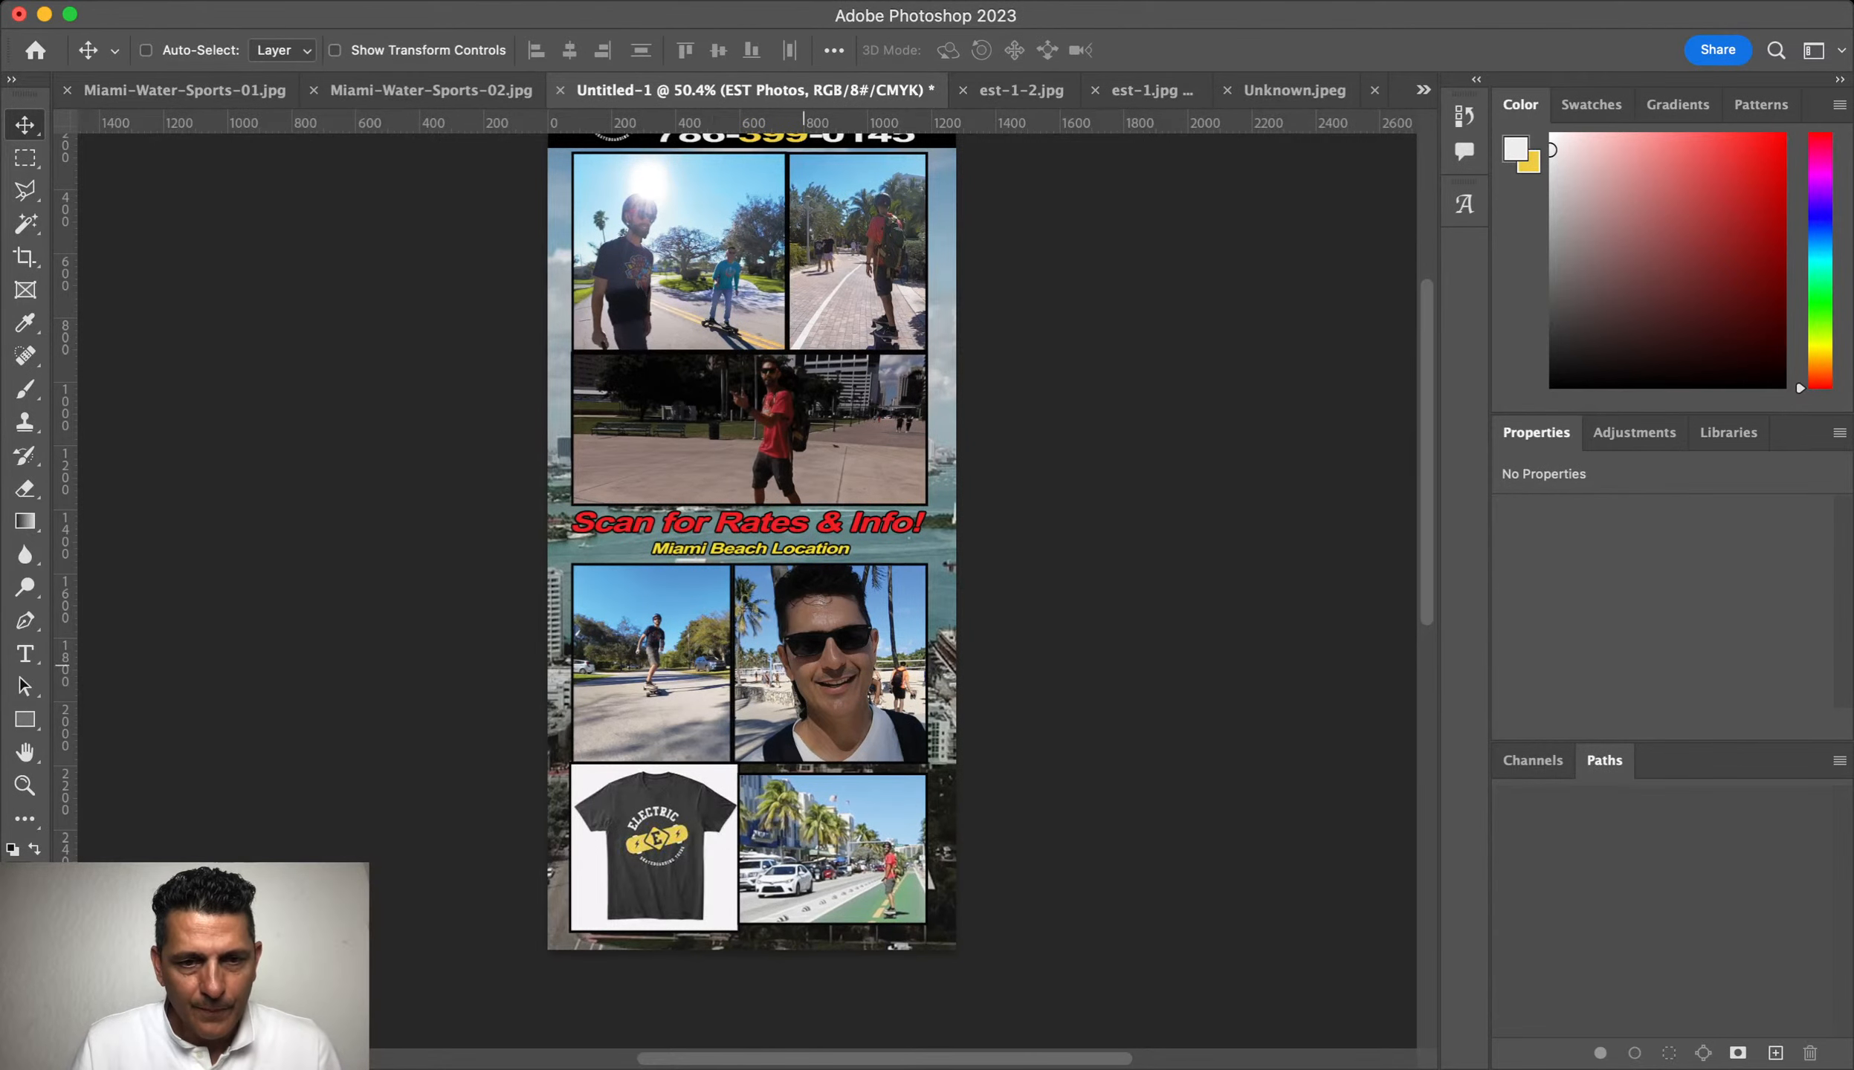
pyautogui.scroll(3, 877, 669)
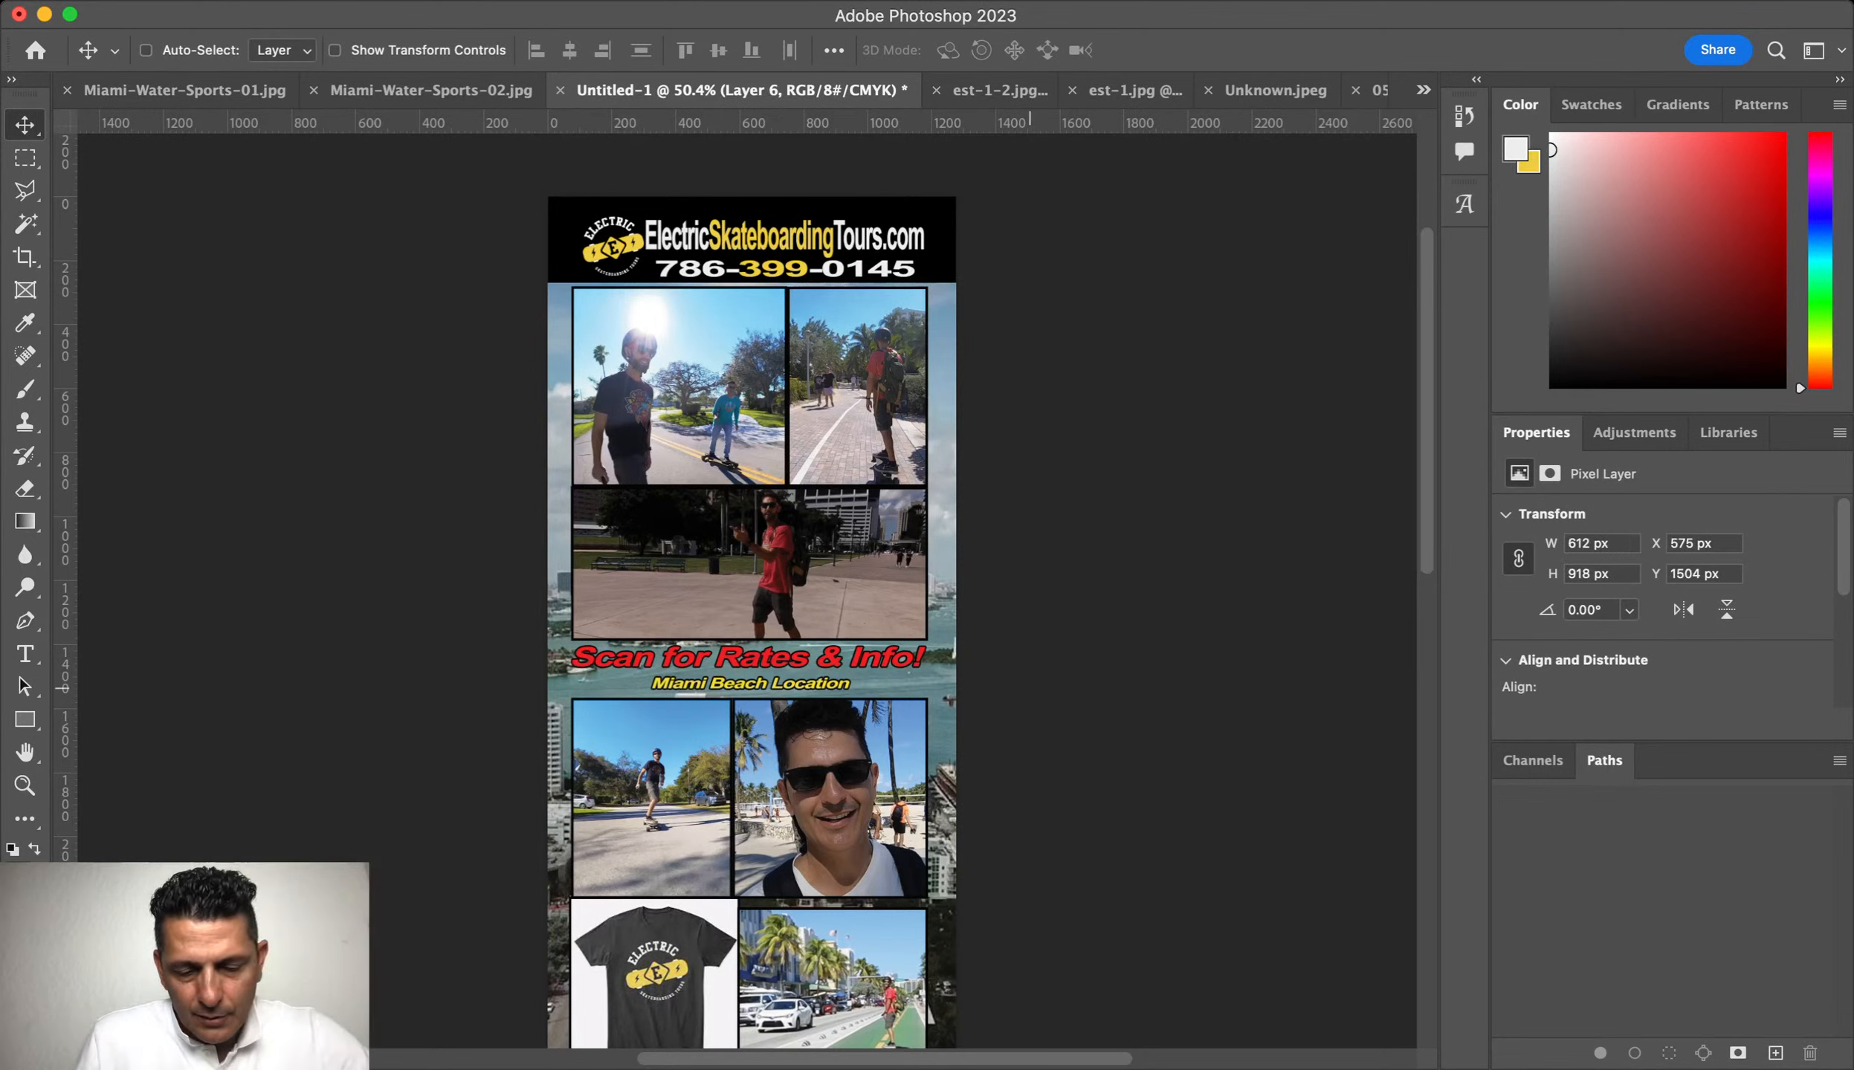
# Step: Stretch the selfie photo's left edge to close the gap beside the skateboarder photo
pyautogui.press('z')
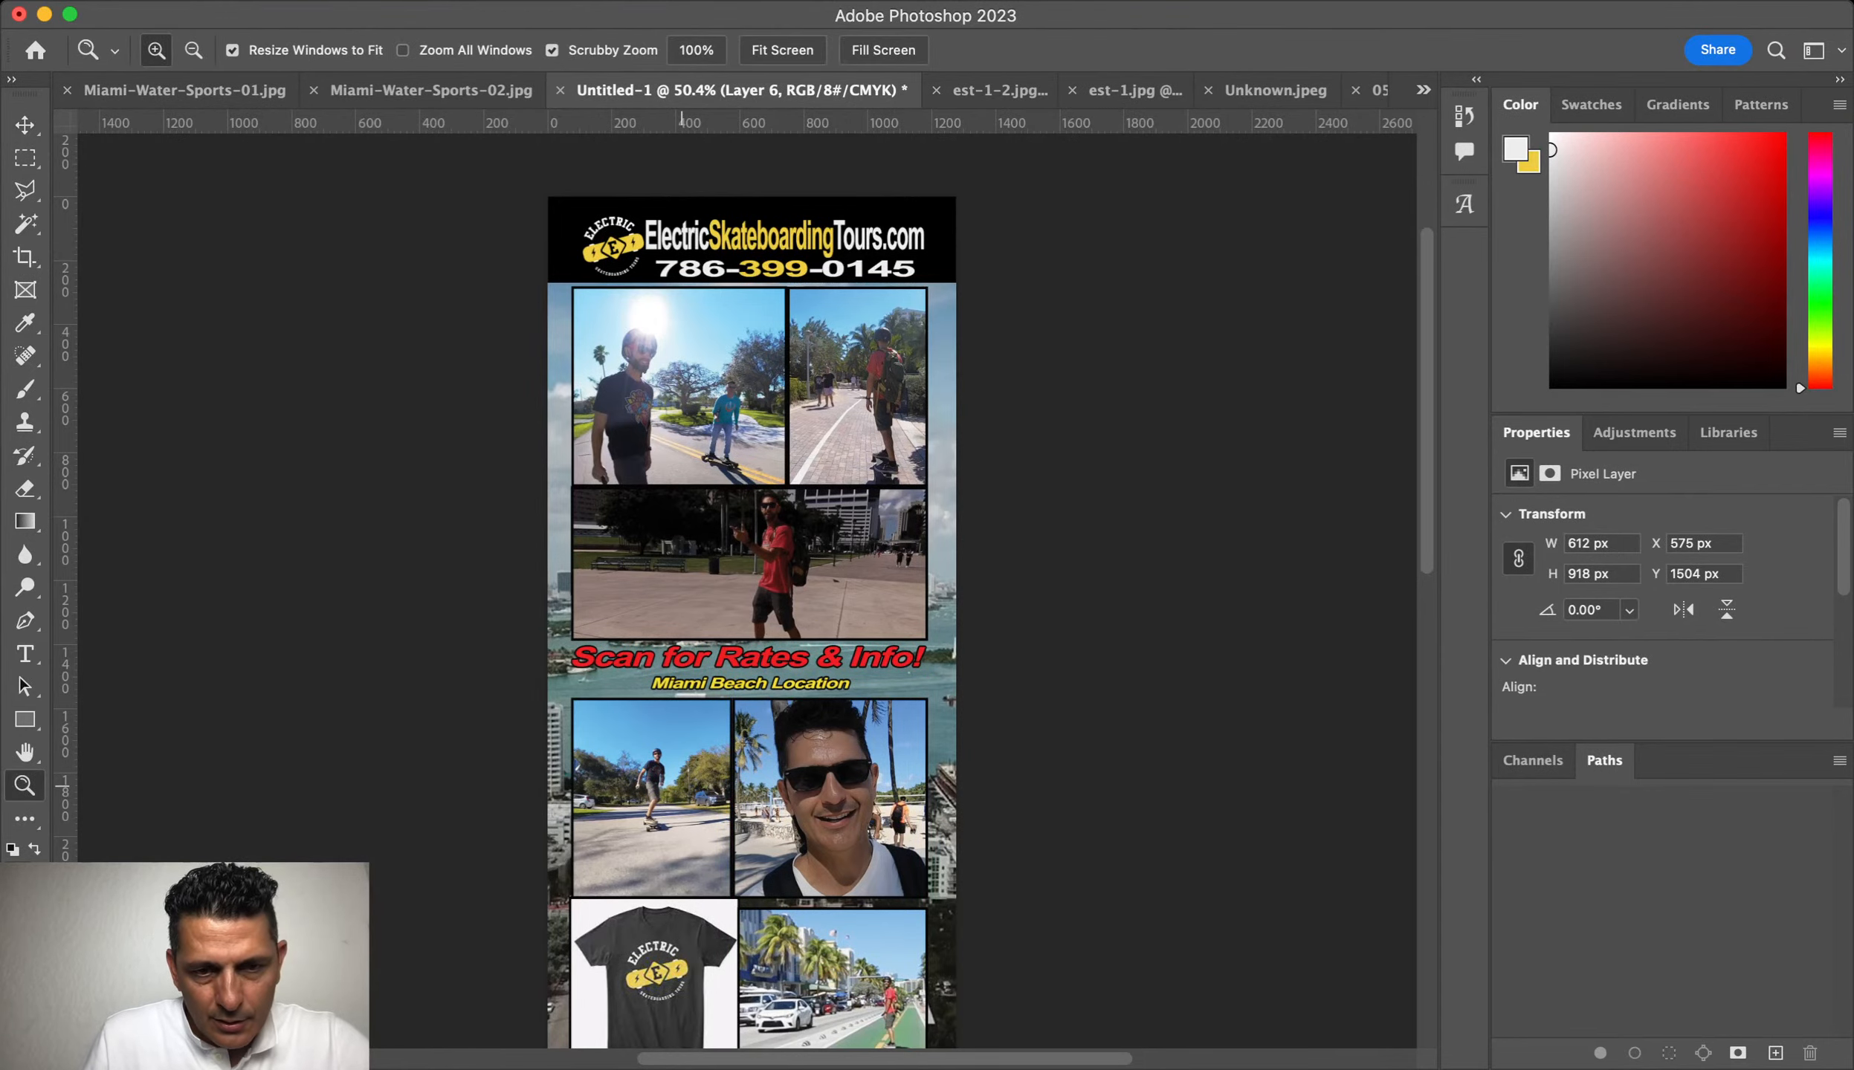
pyautogui.moveTo(709, 785); pyautogui.dragTo(896, 785)
pyautogui.press('v')
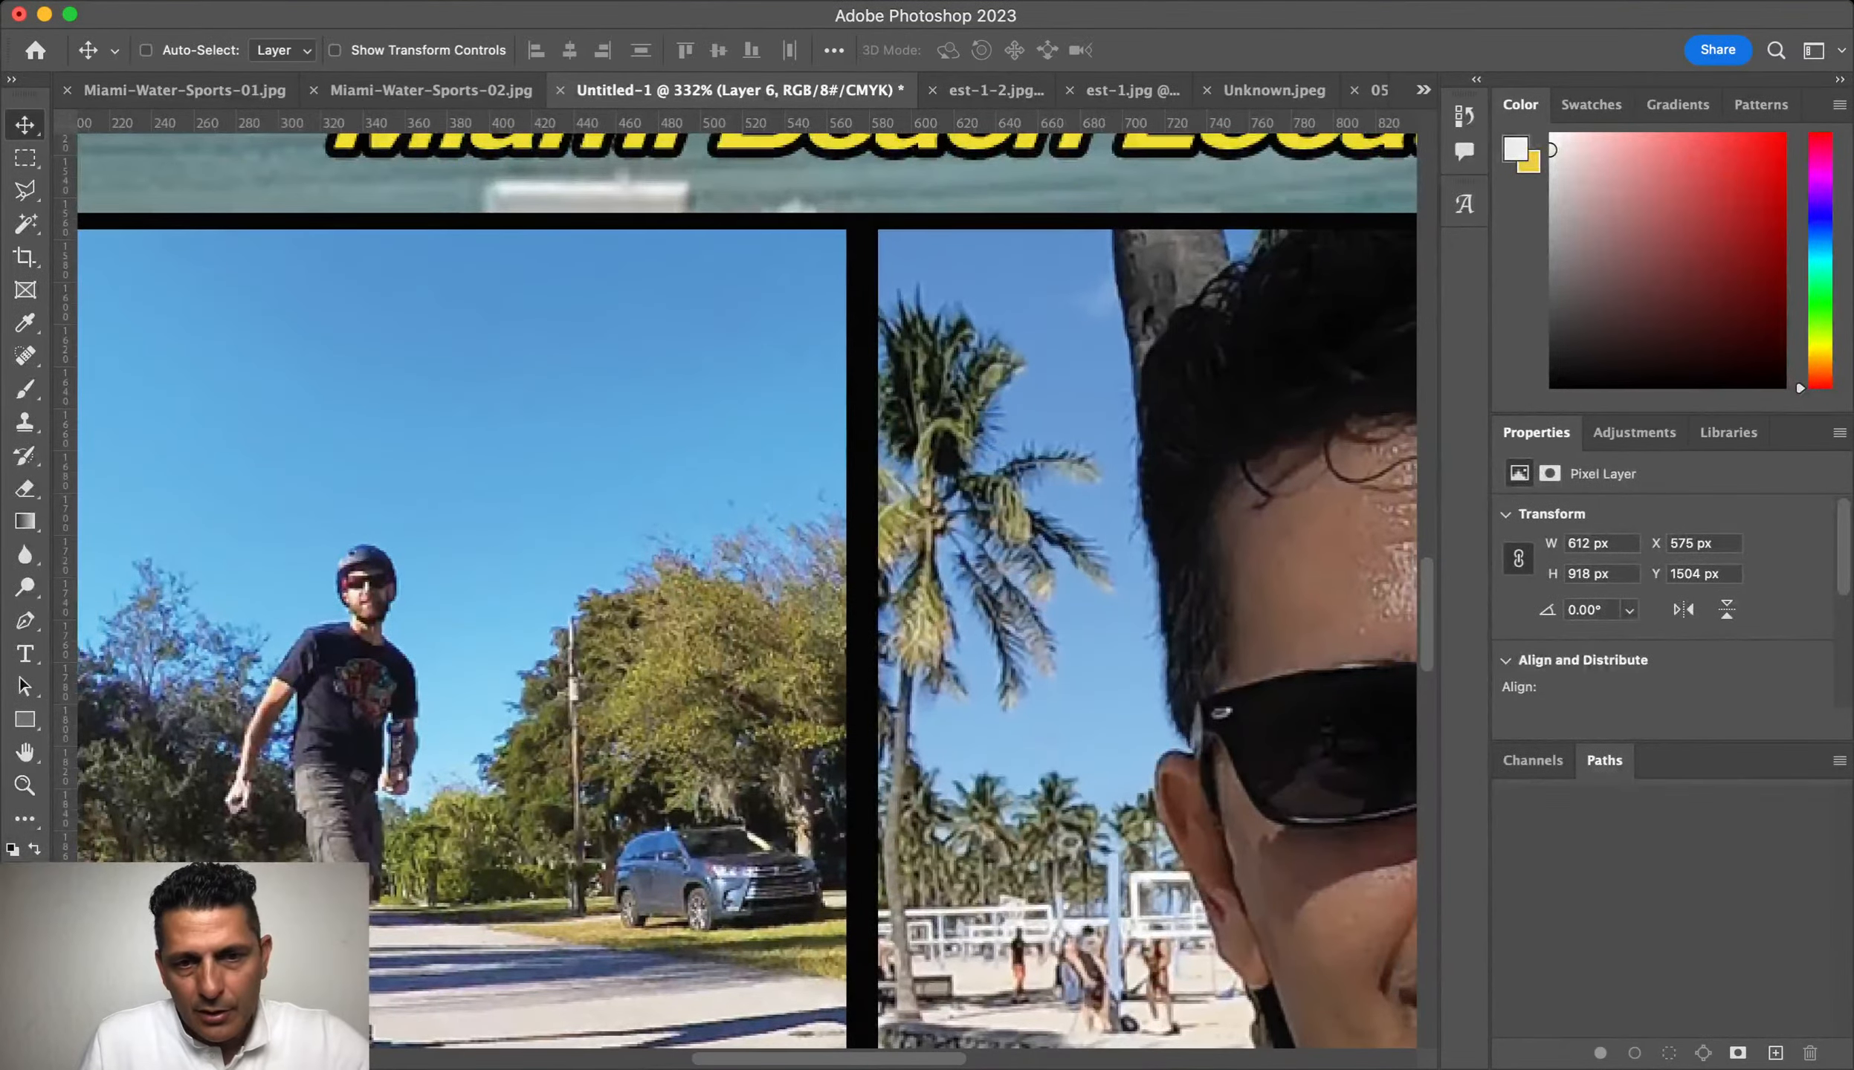
pyautogui.press('super+t')
pyautogui.scroll(-5, 747, 591)
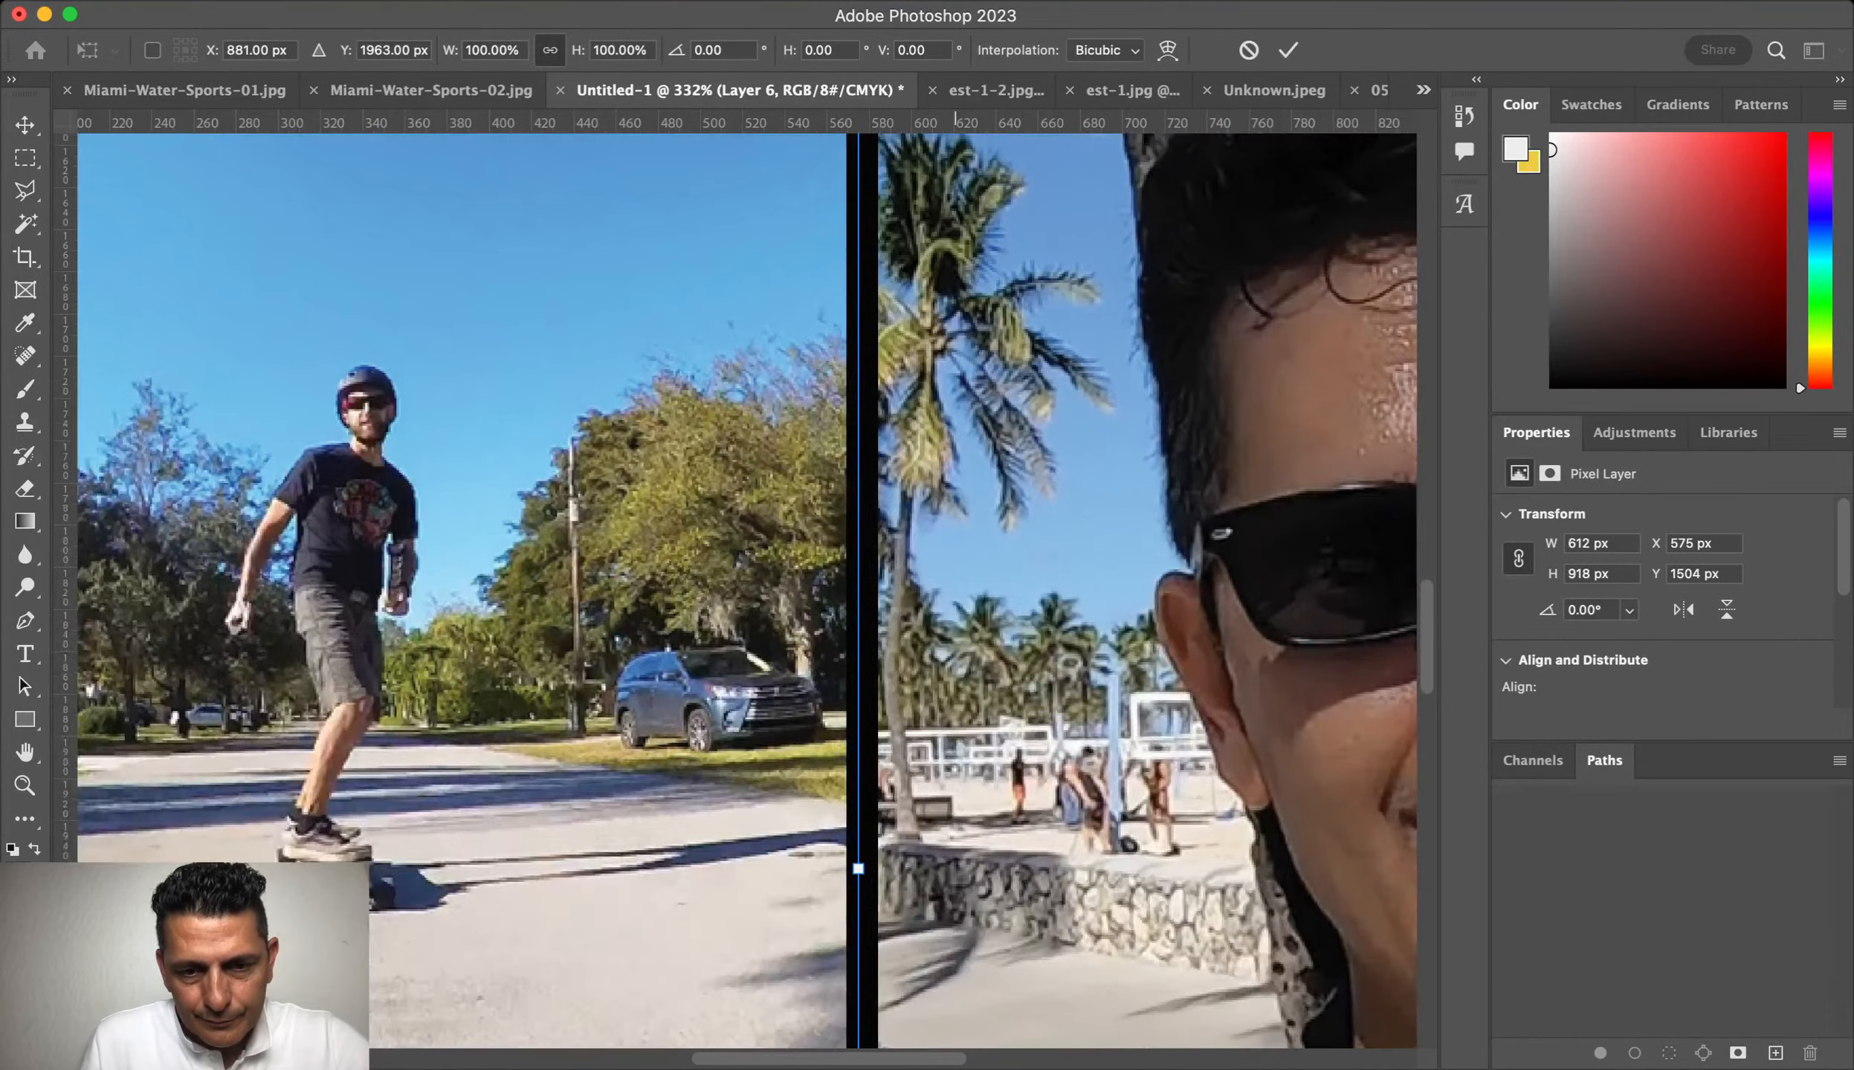
pyautogui.moveTo(858, 868); pyautogui.dragTo(844, 869)
pyautogui.press('Return')
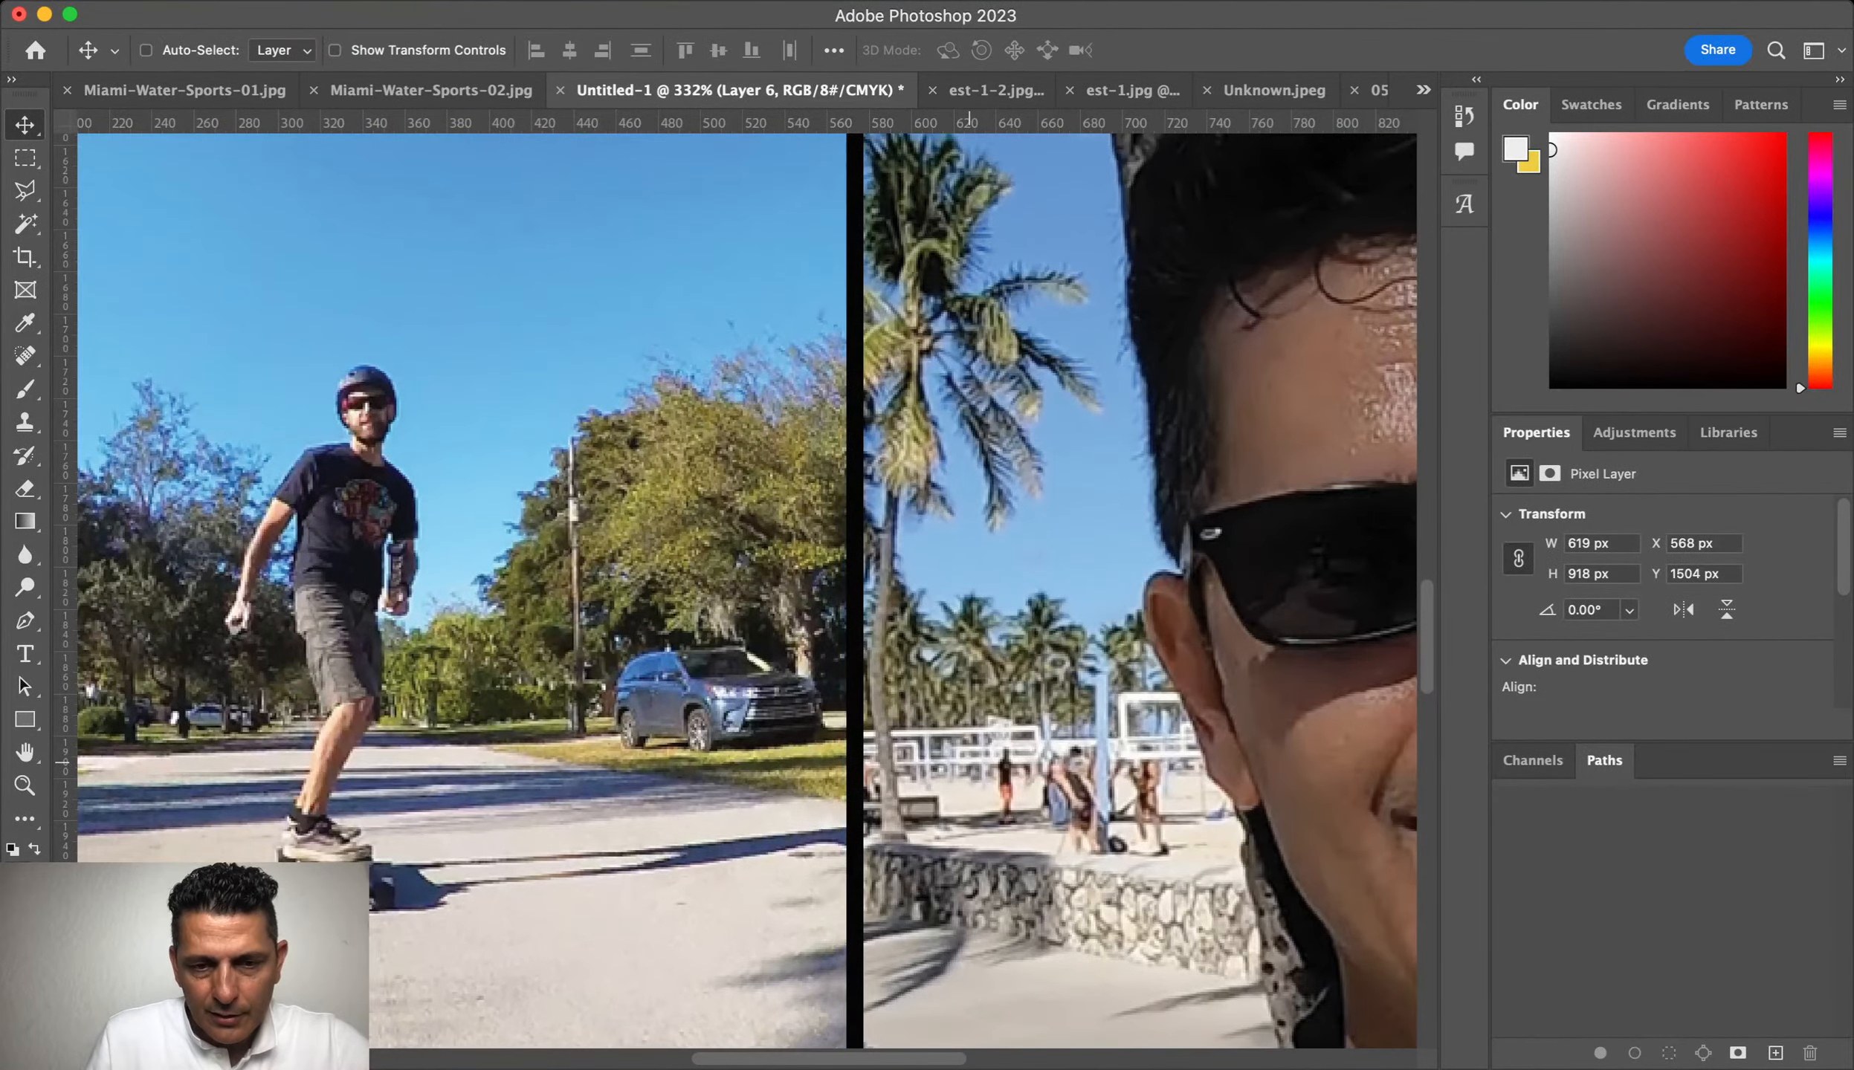
# Step: Shorten the T-shirt image from the top to fit its frame
pyautogui.scroll(-15, 747, 591)
pyautogui.scroll(-7, 747, 591)
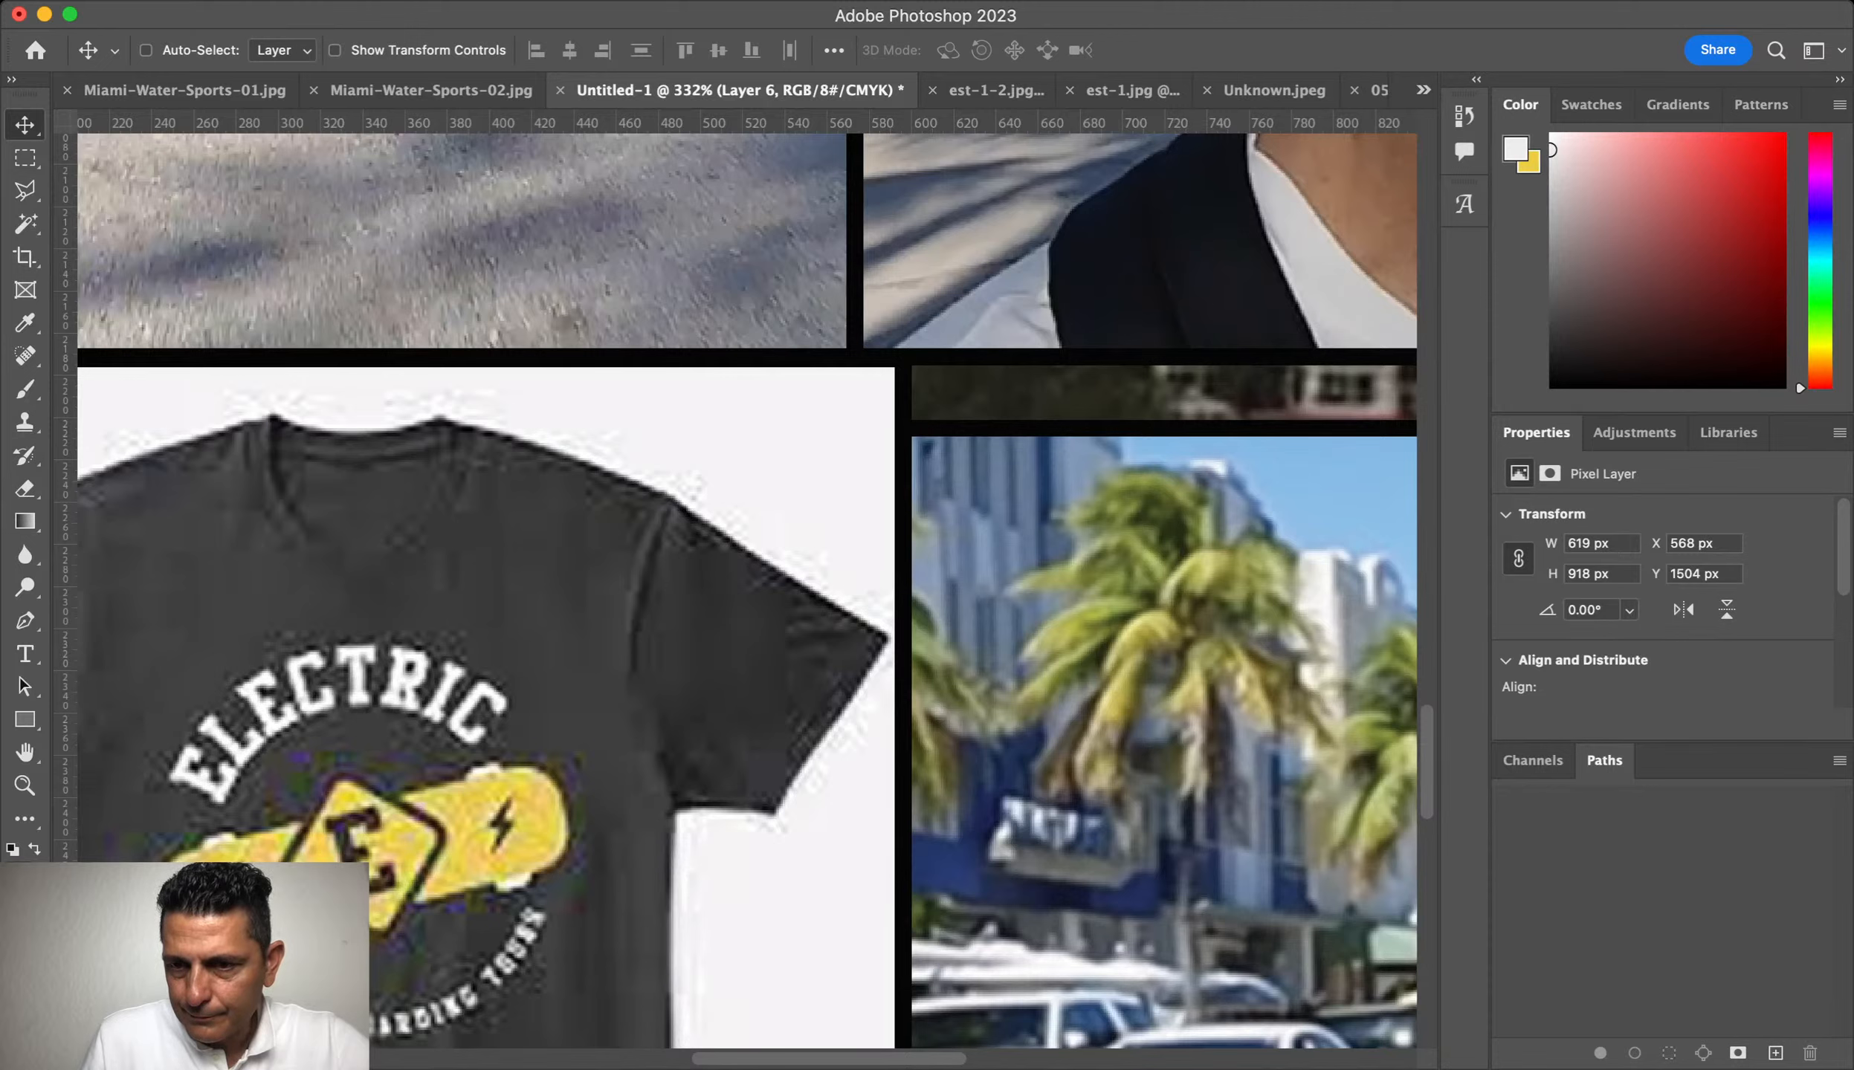
pyautogui.keyDown('super'); pyautogui.click(1041, 595); pyautogui.keyUp('super')
pyautogui.keyDown('super'); pyautogui.click(803, 609); pyautogui.keyUp('super')
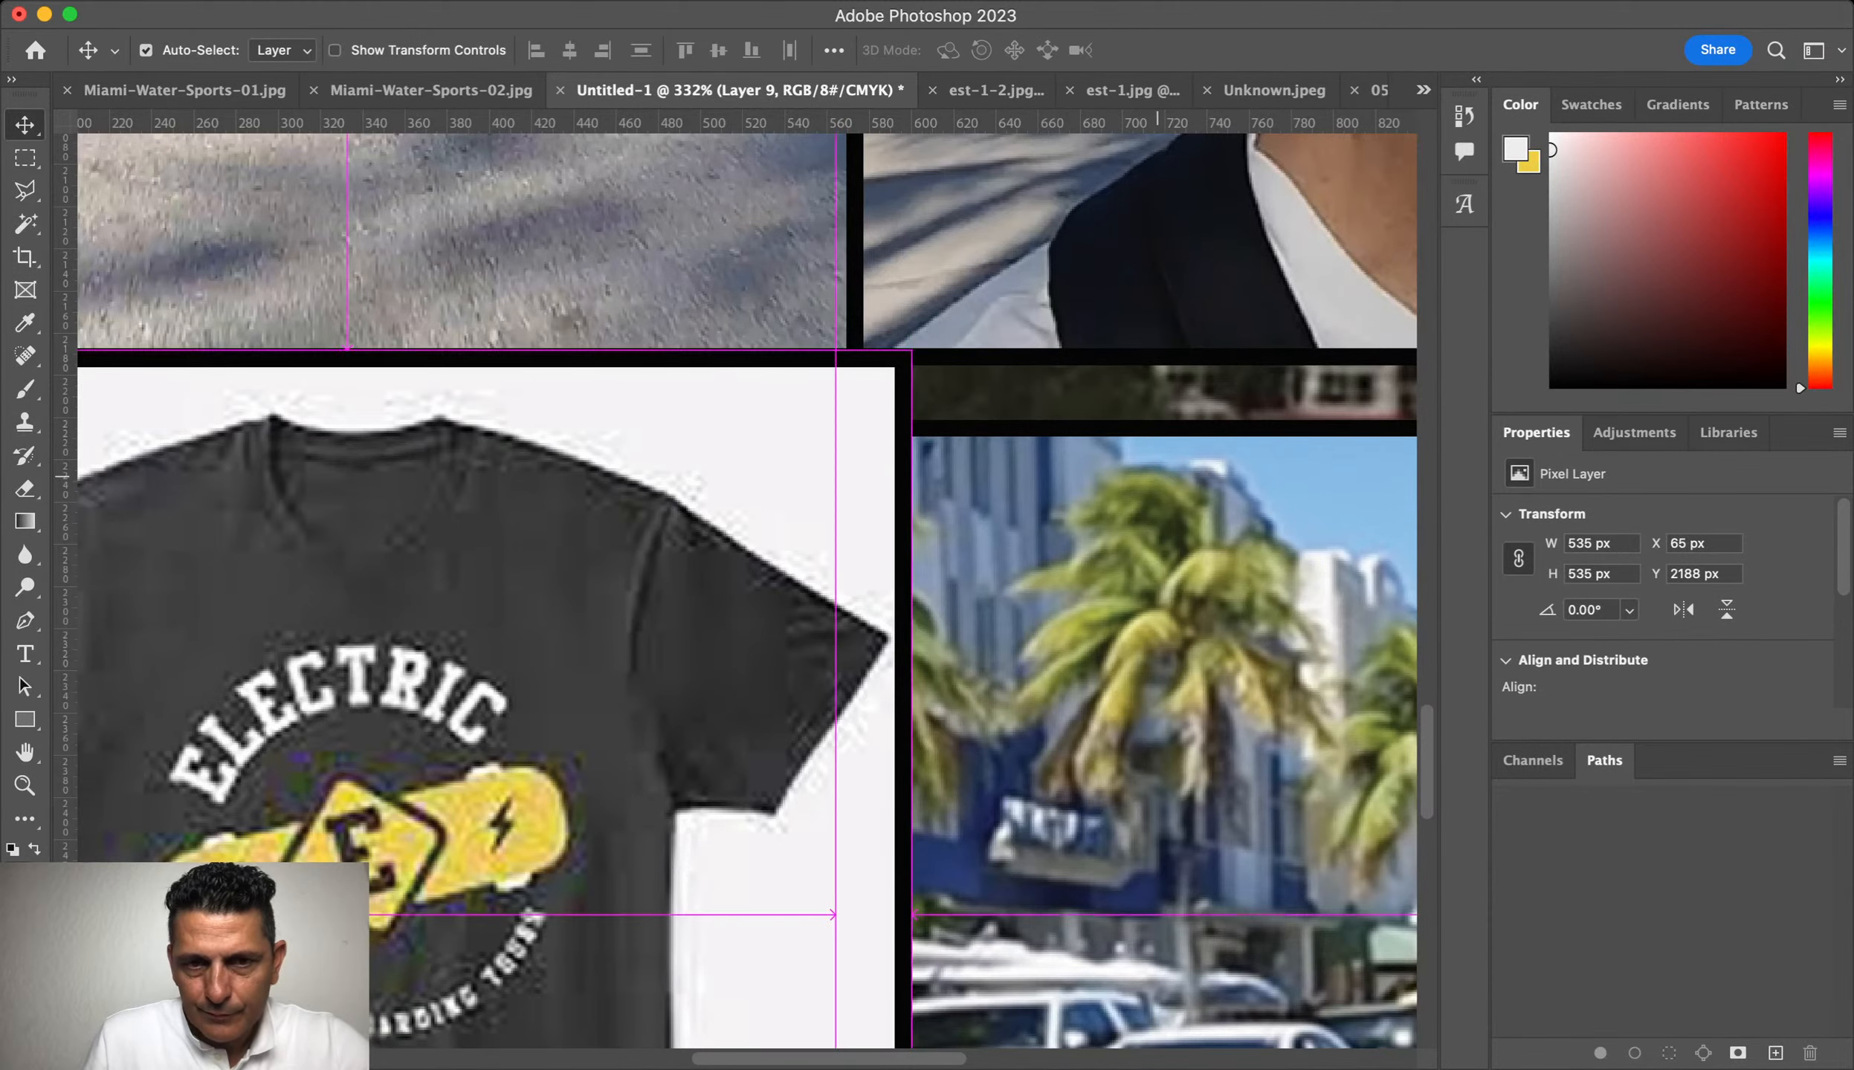
pyautogui.press('super+t')
pyautogui.moveTo(910, 349); pyautogui.dragTo(910, 422)
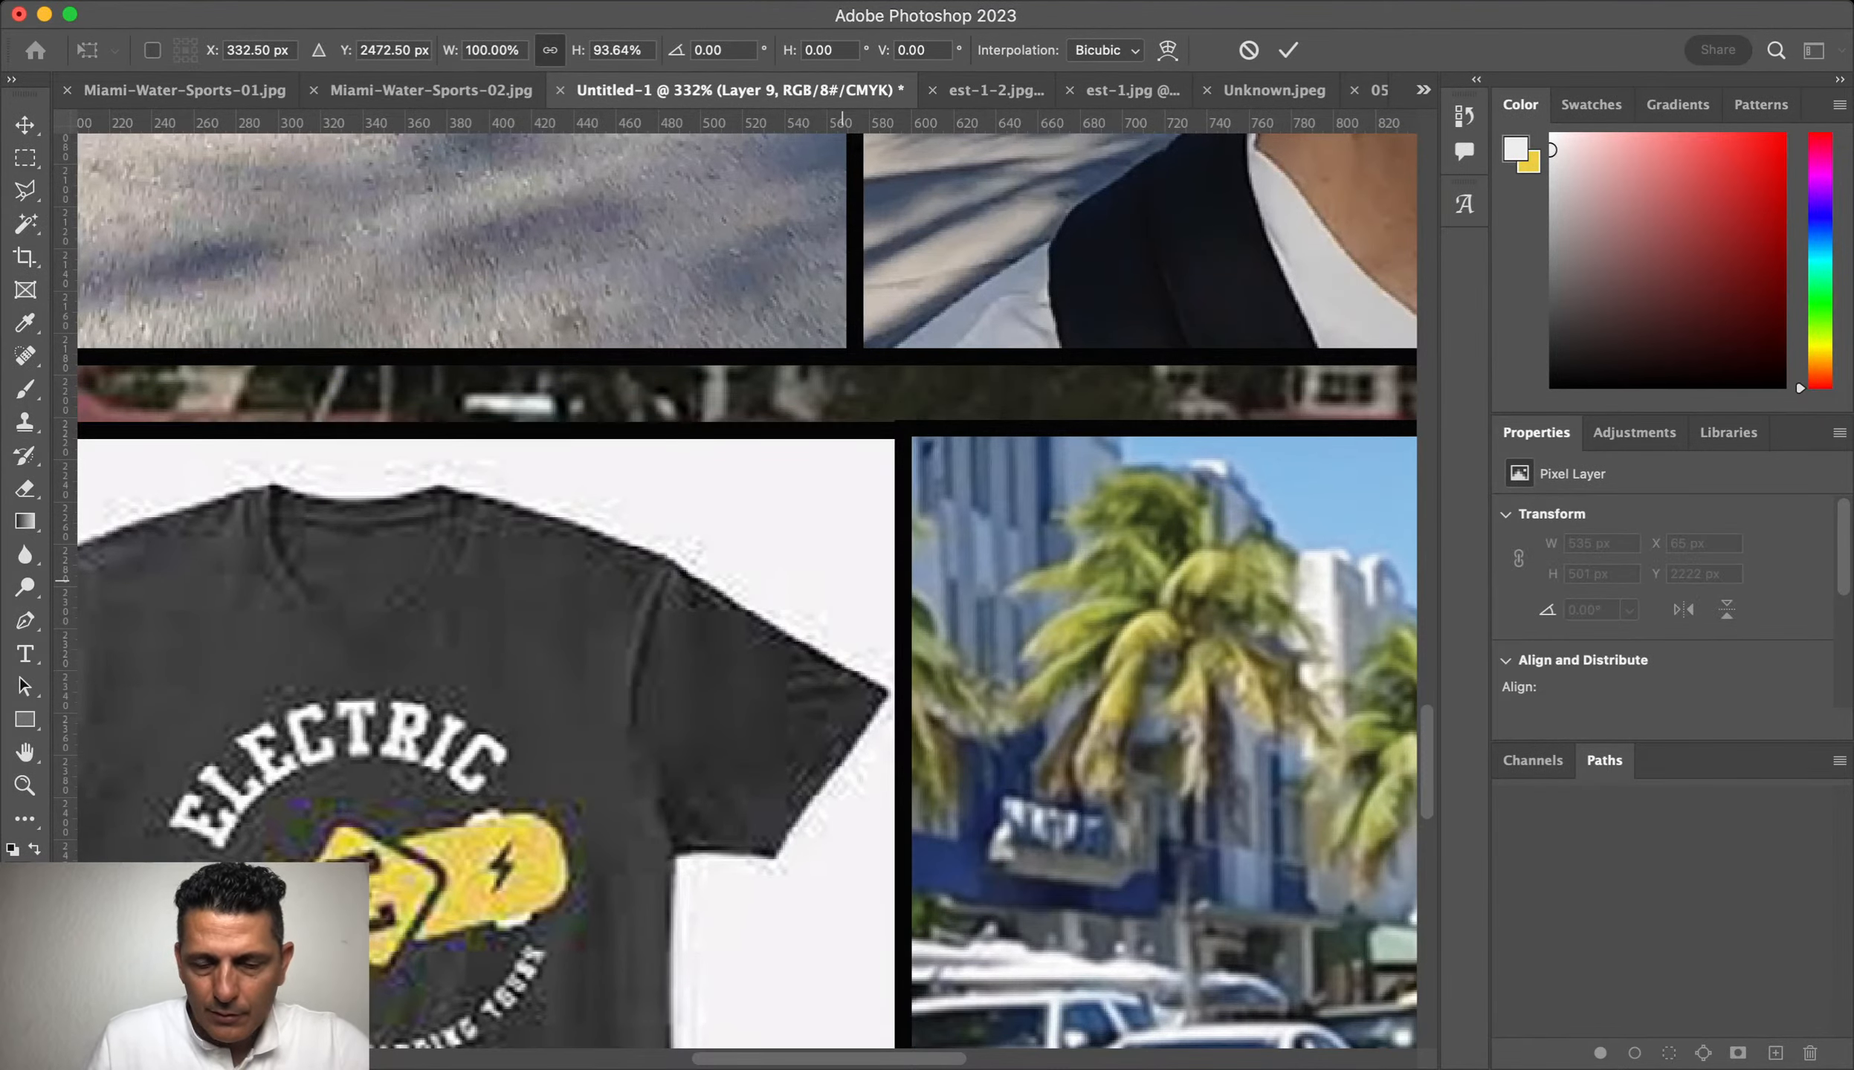
pyautogui.press('Return')
pyautogui.press('super+0')
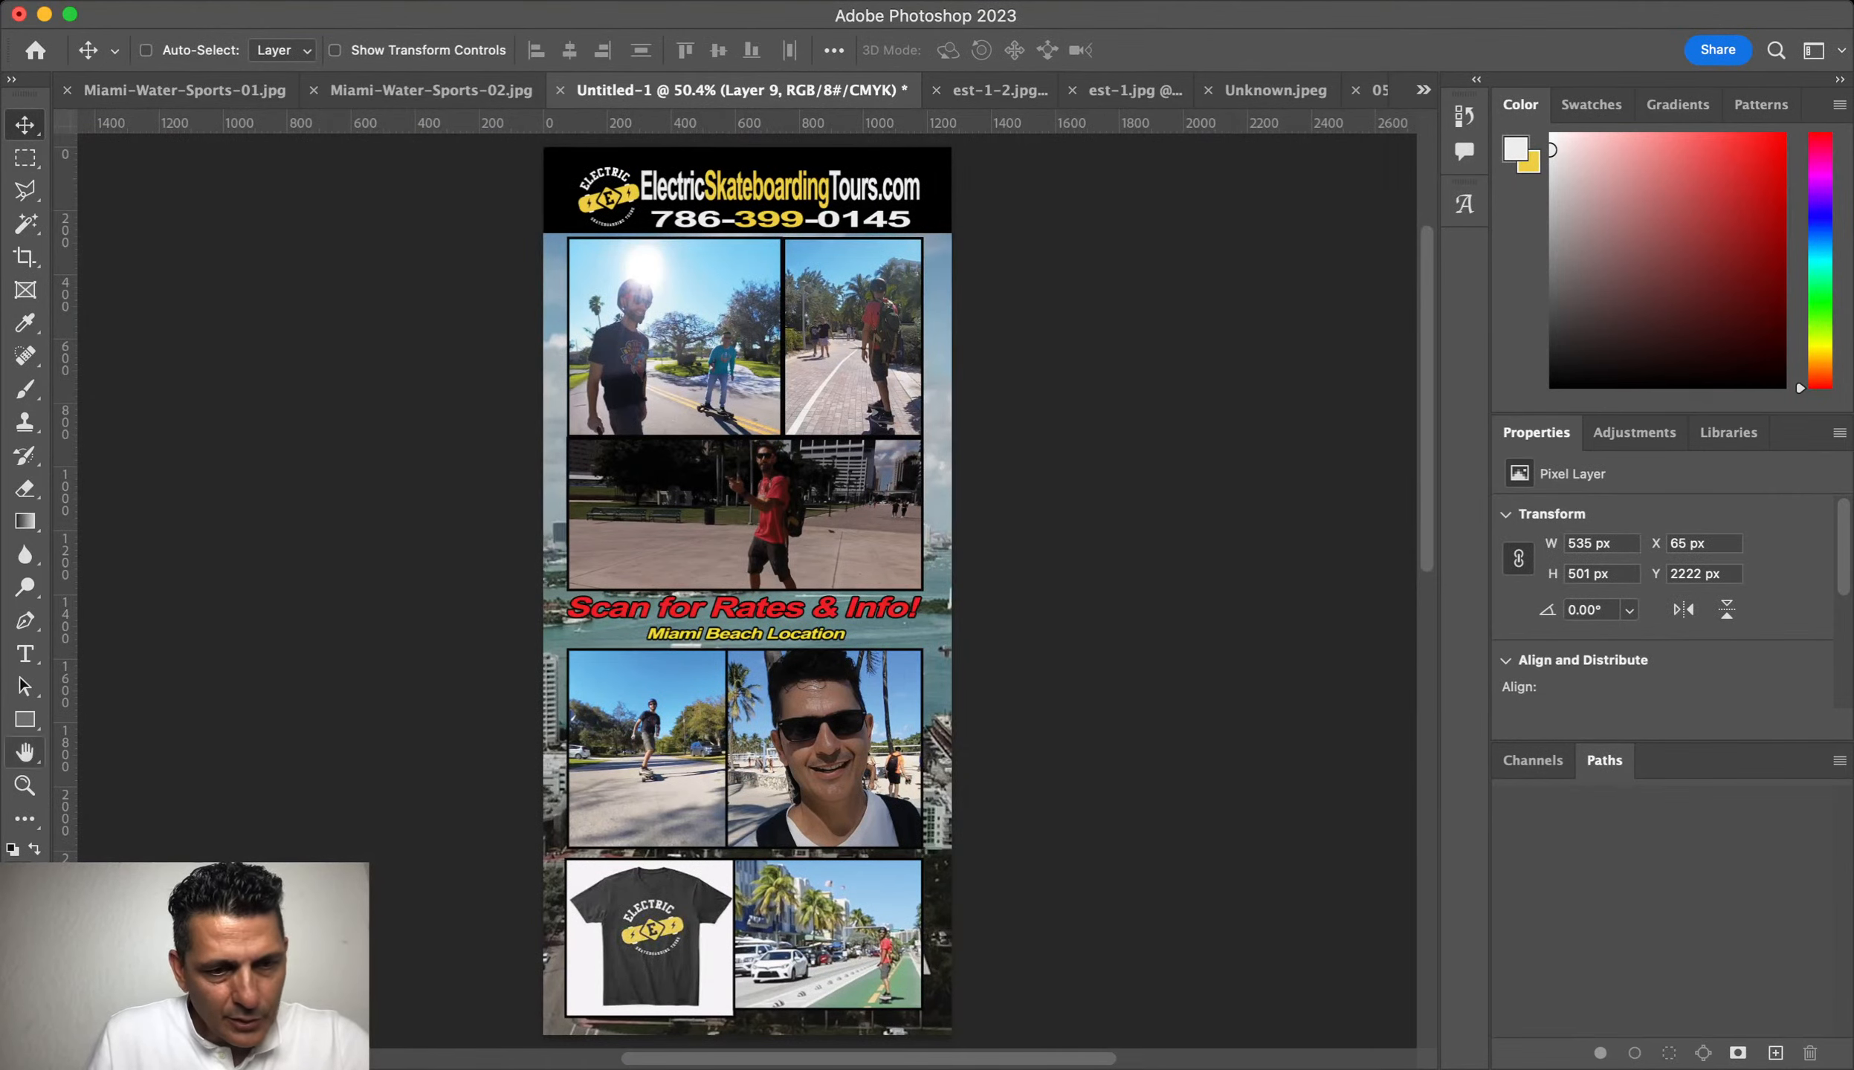
# Step: Raise the T-shirt image's bottom edge so it fits the panel height
pyautogui.press('z')
pyautogui.moveTo(707, 1017); pyautogui.dragTo(825, 1017)
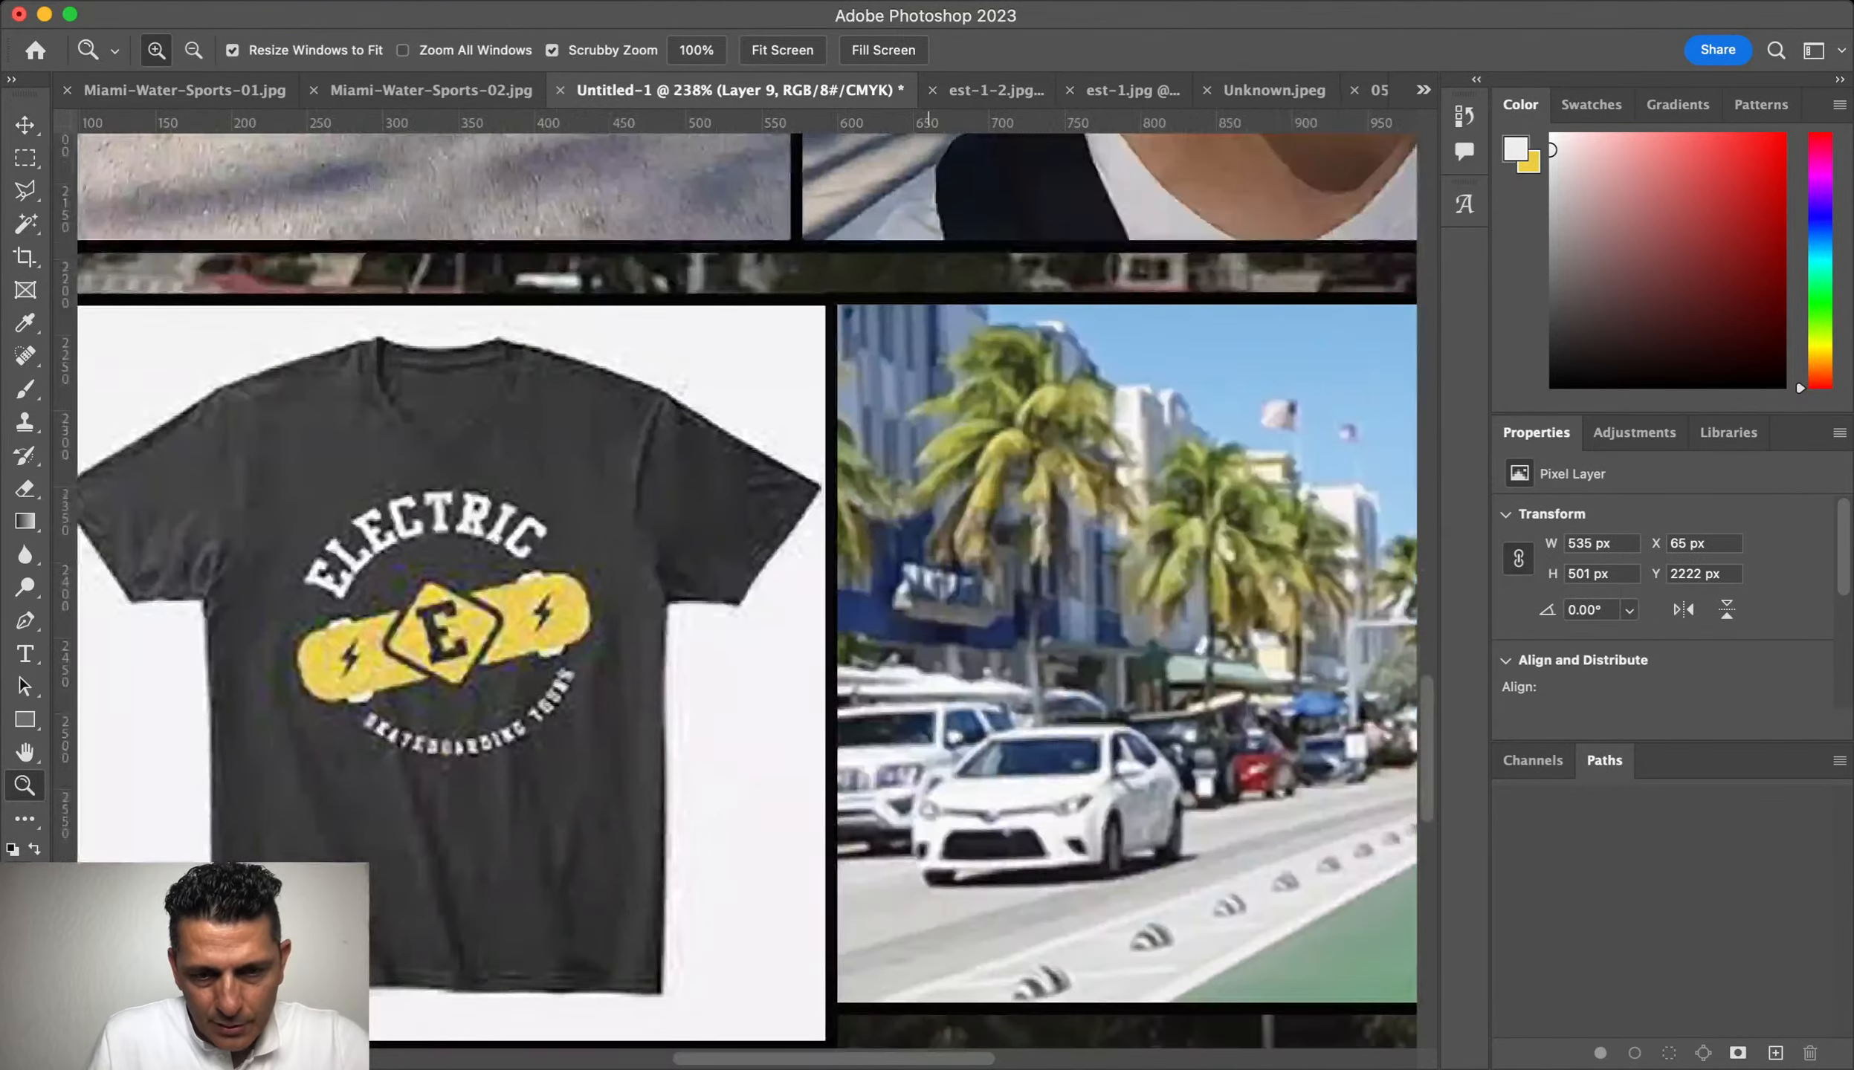
pyautogui.scroll(-3, 744, 595)
pyautogui.press('v')
pyautogui.press('super+t')
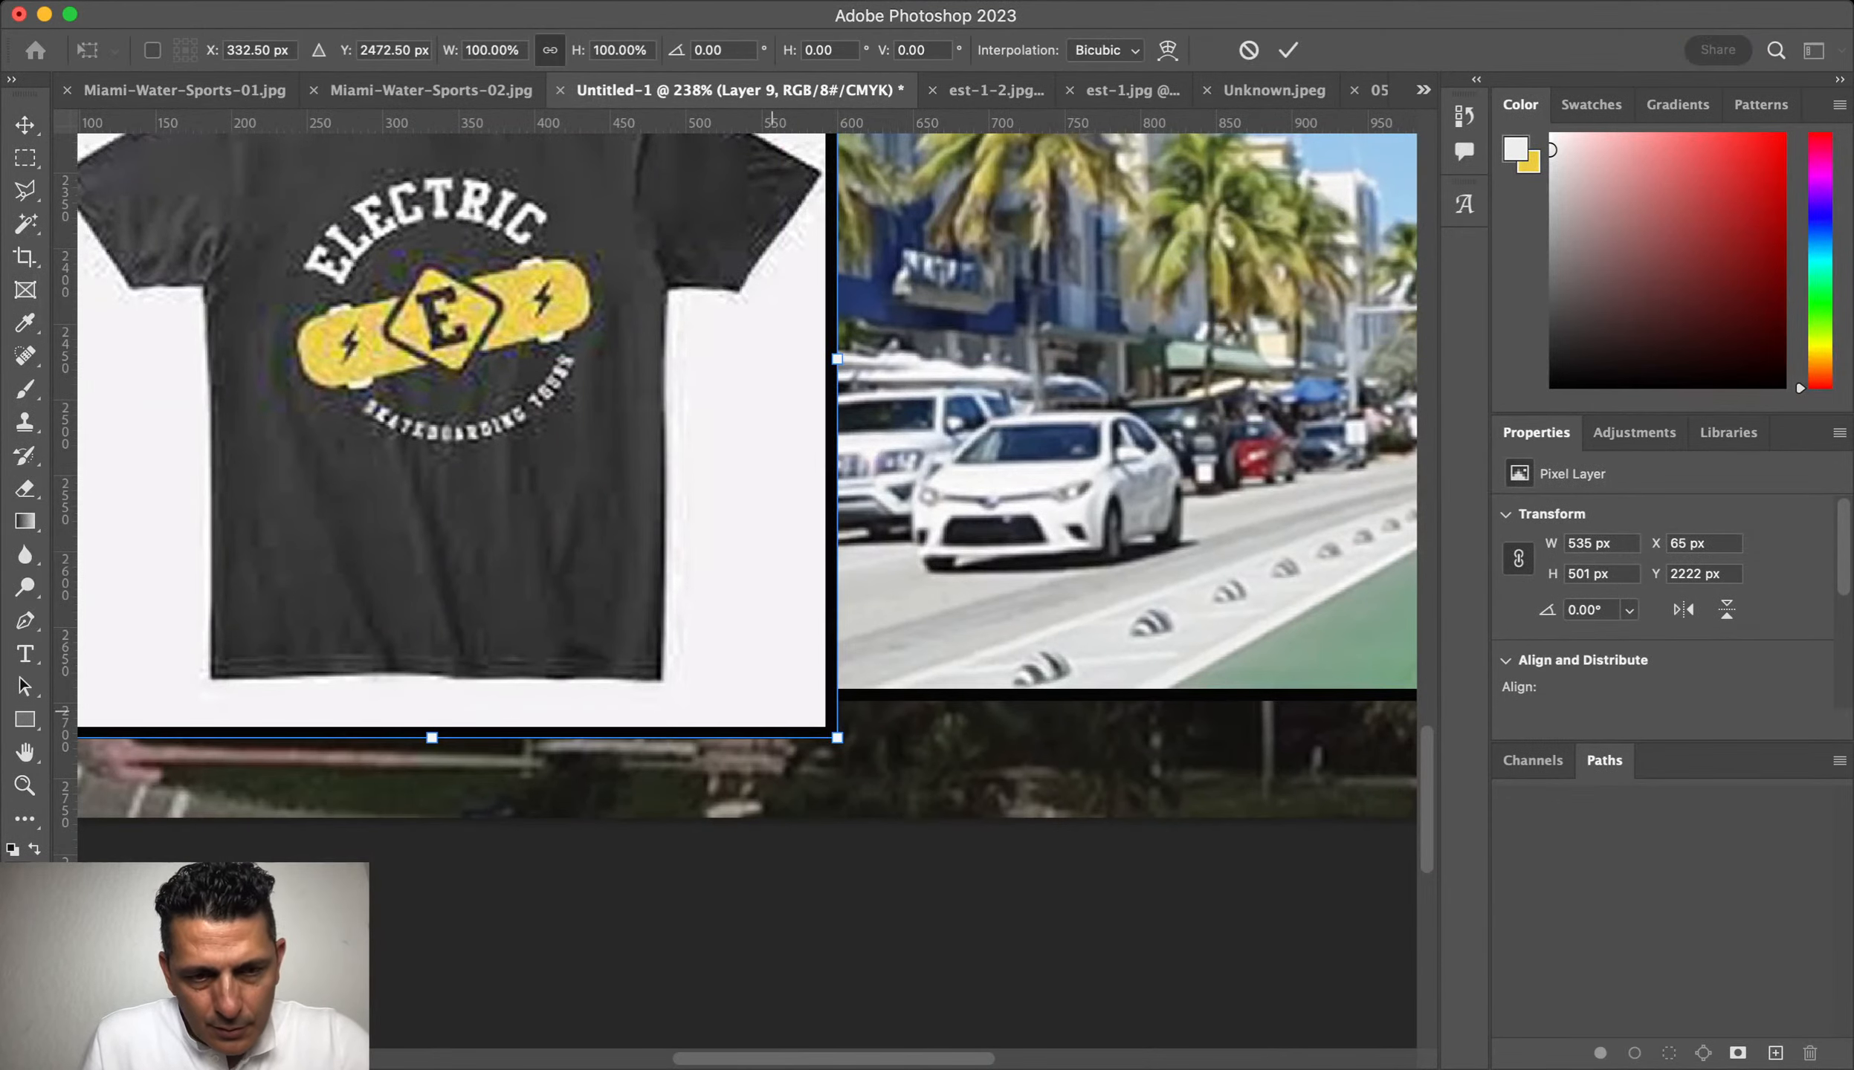
pyautogui.moveTo(431, 738); pyautogui.dragTo(432, 701)
pyautogui.press('Return')
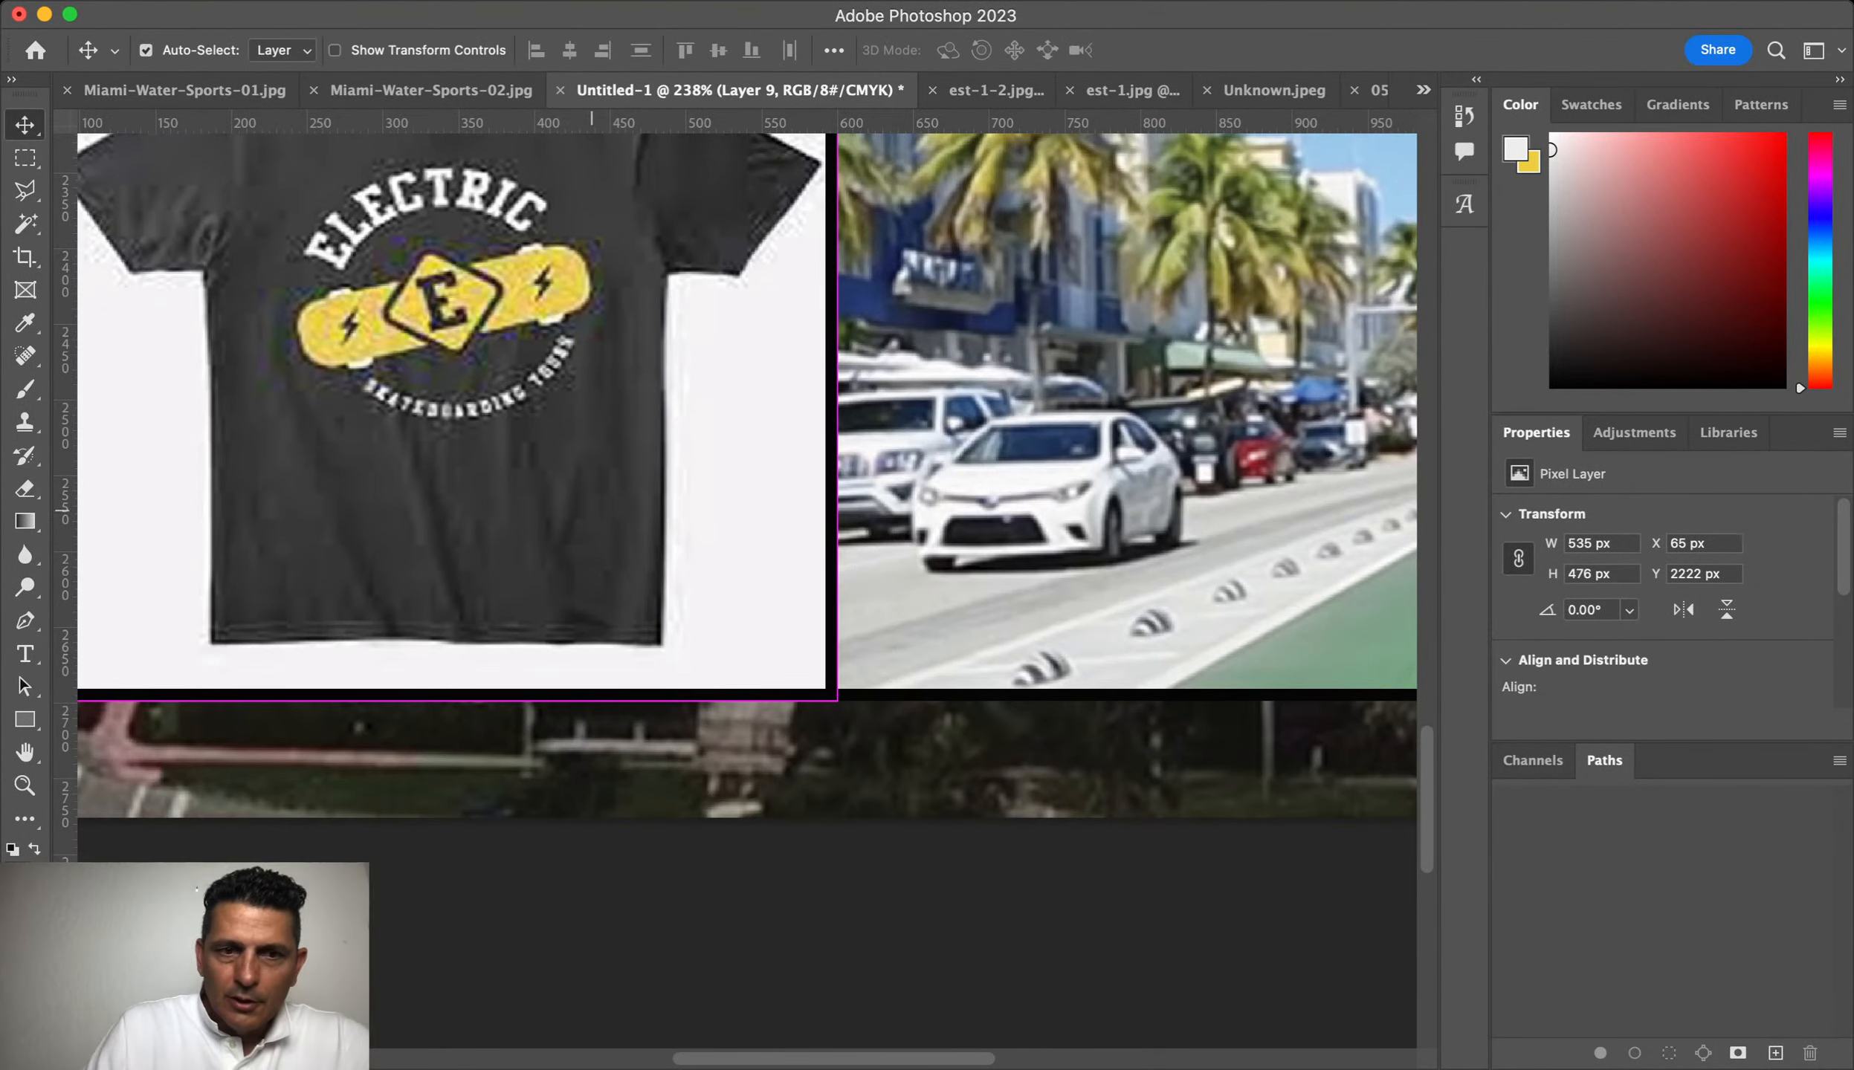
pyautogui.press('super+0')
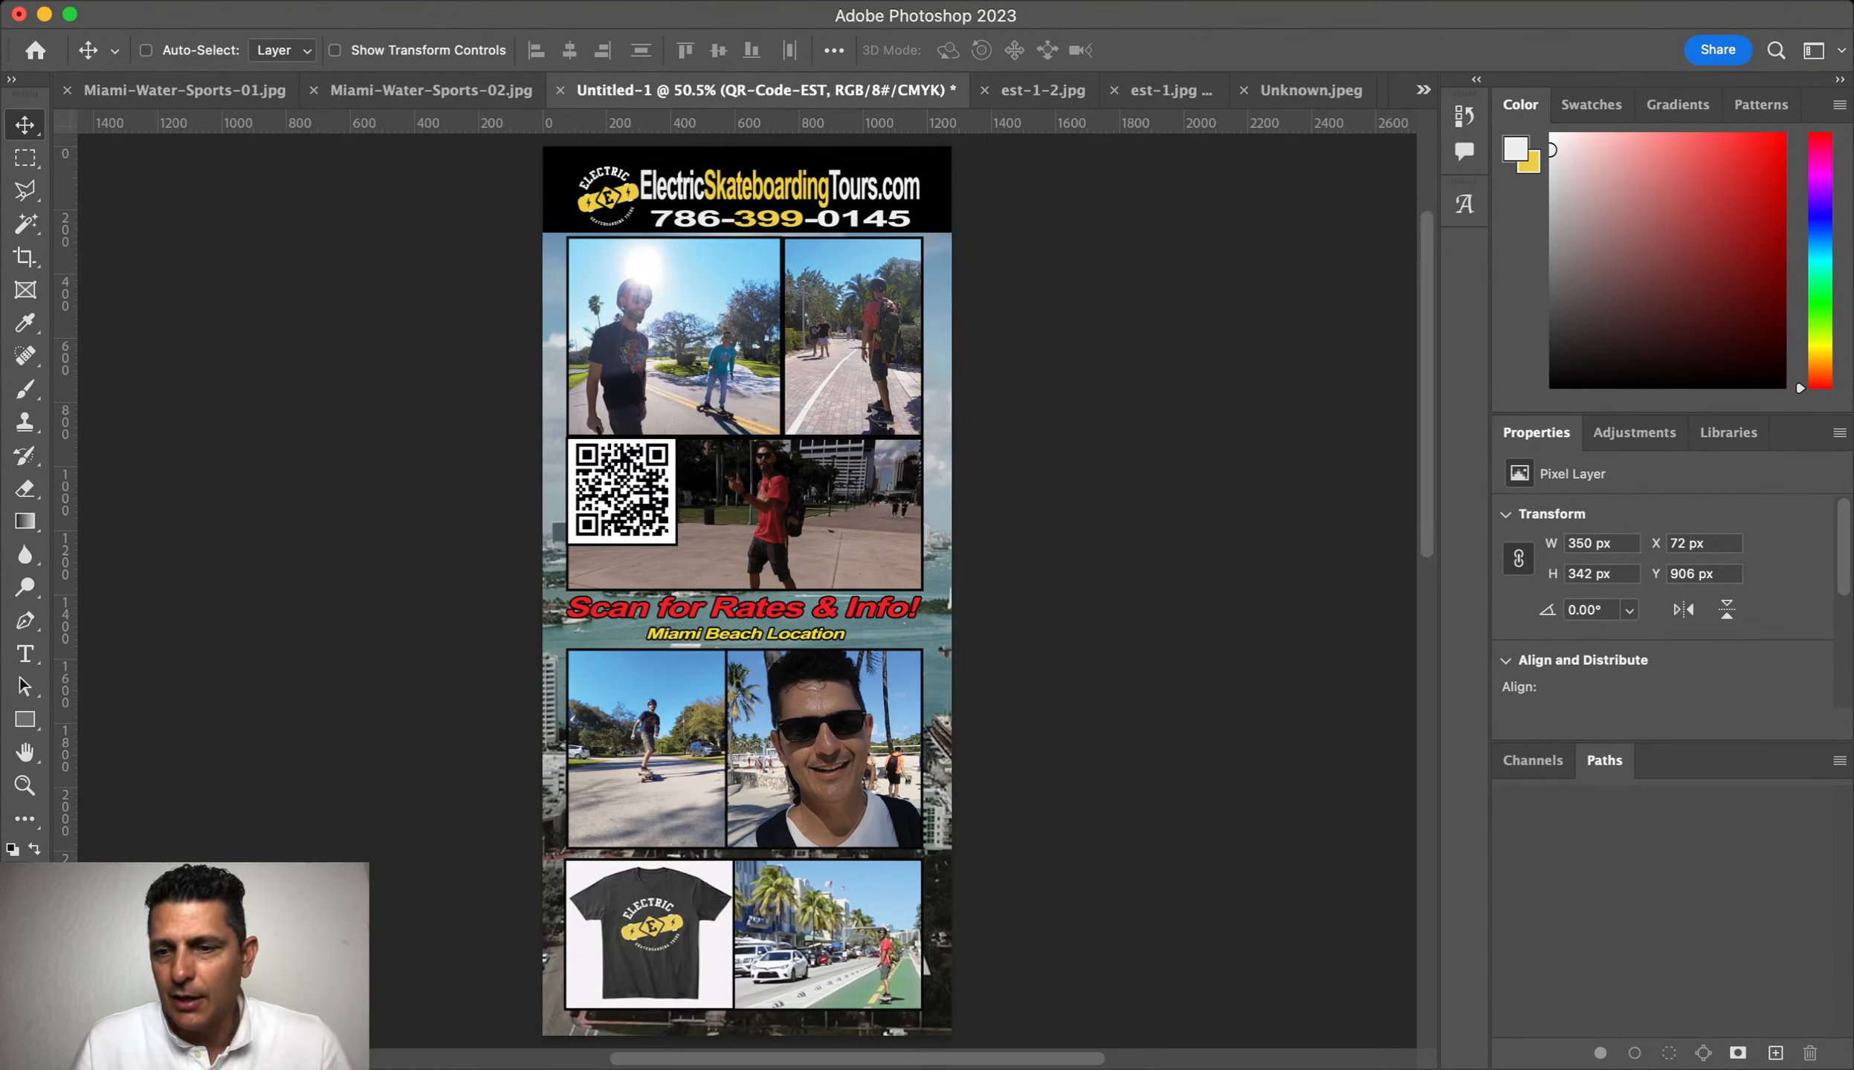
# Step: Switch back to Photoshop and scroll to review the flyer with the QR code
pyautogui.press('super+Tab')
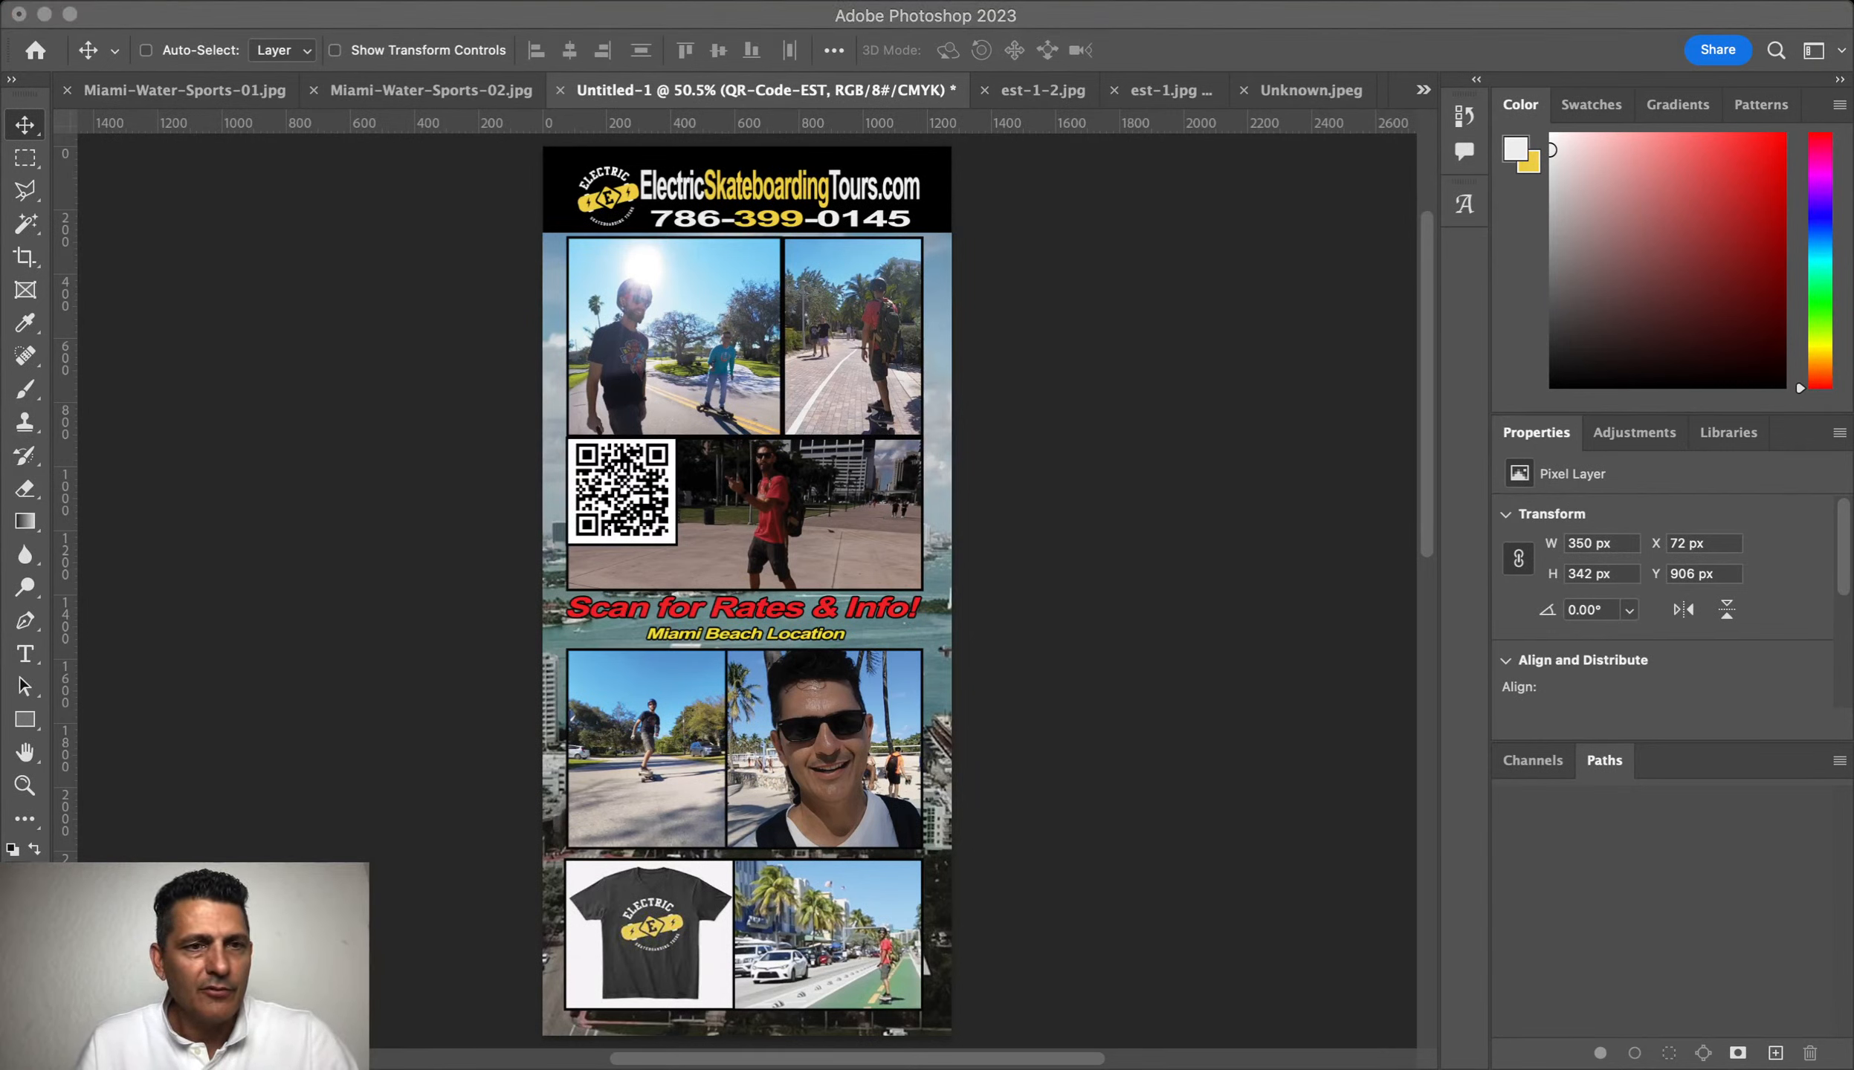
pyautogui.click(258, 576)
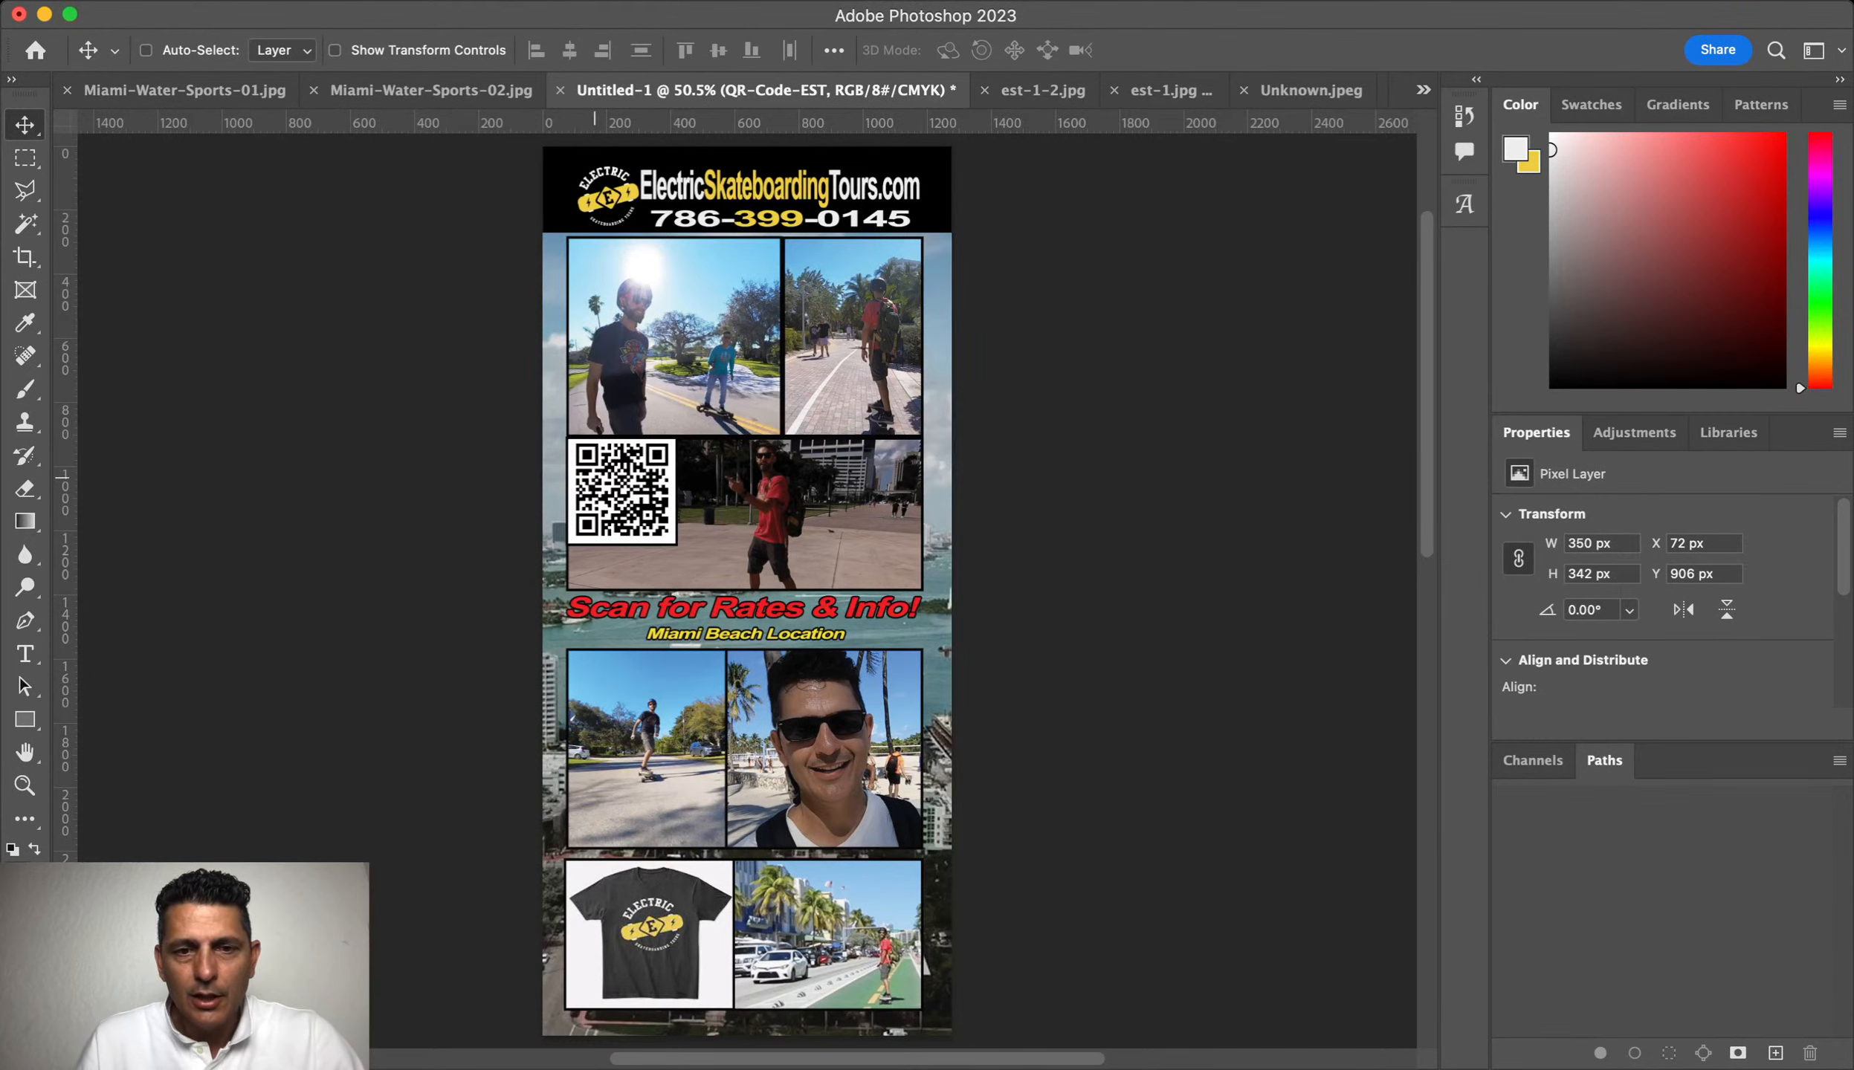
pyautogui.scroll(-3, 1038, 425)
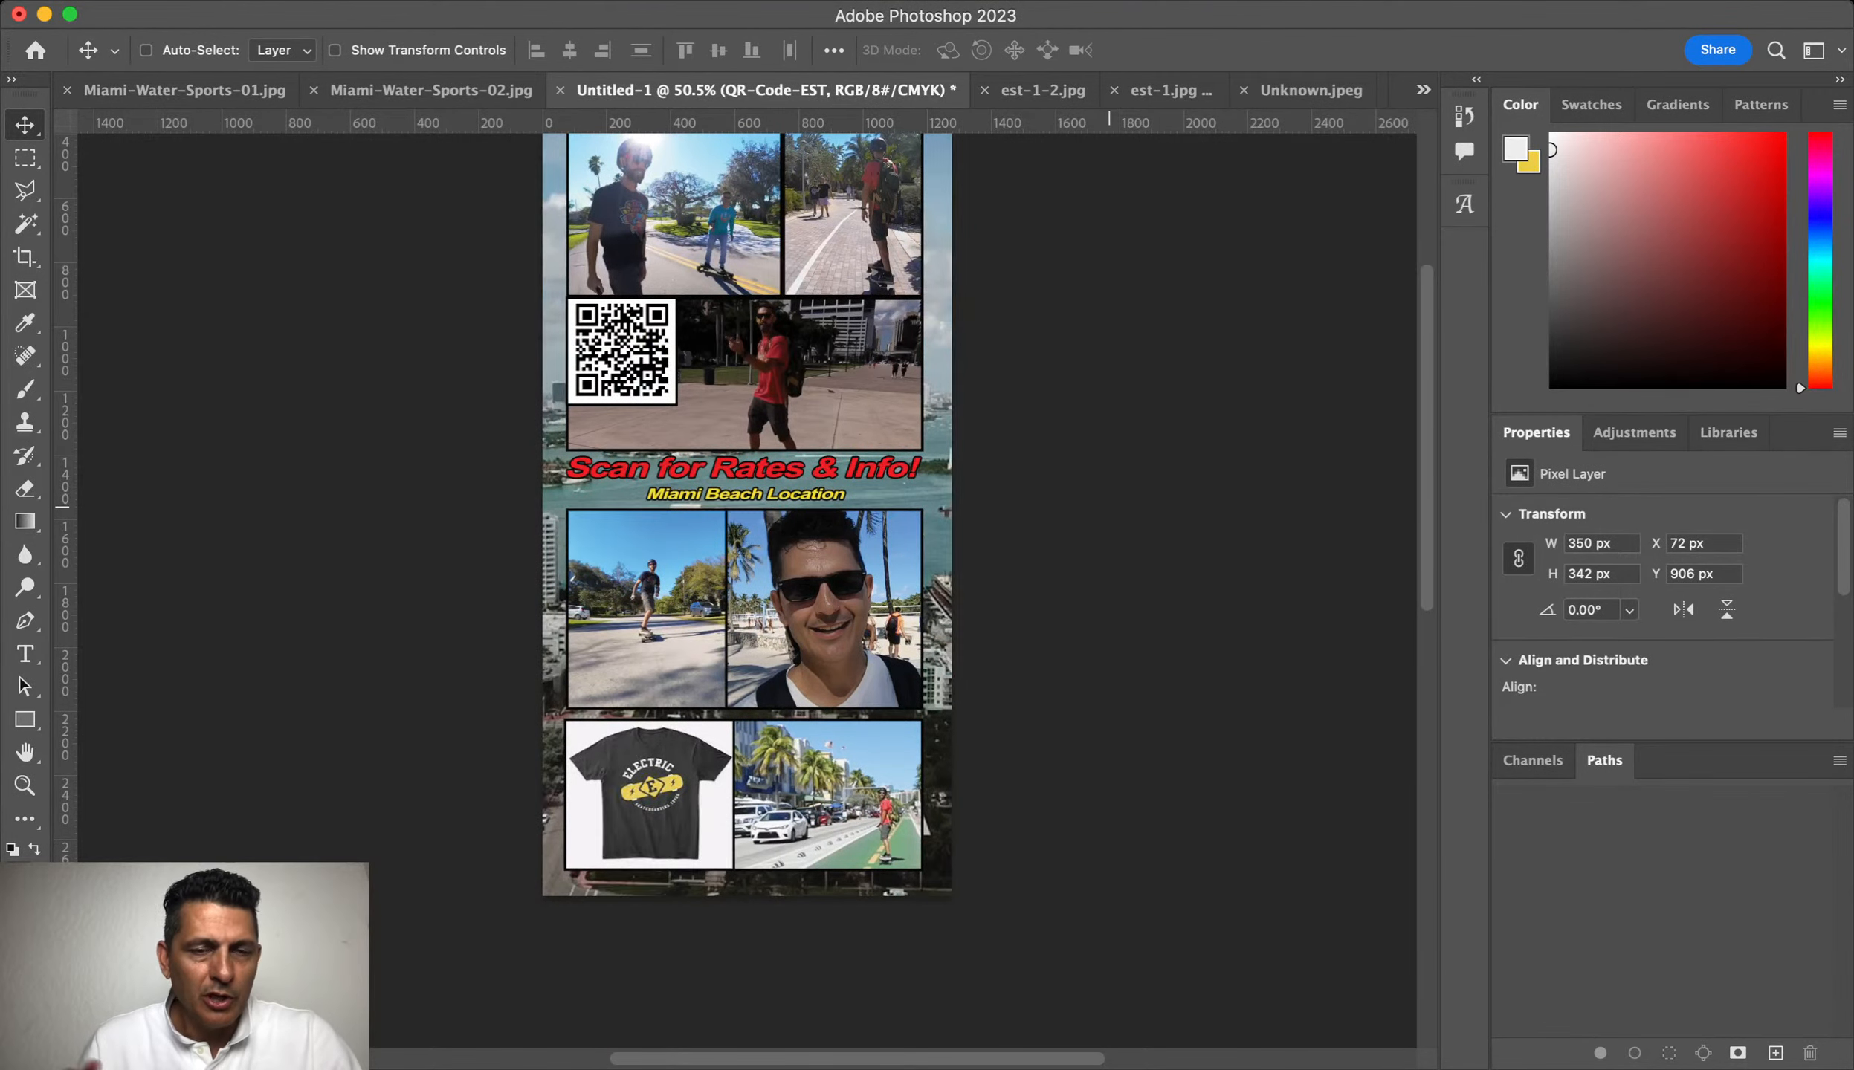